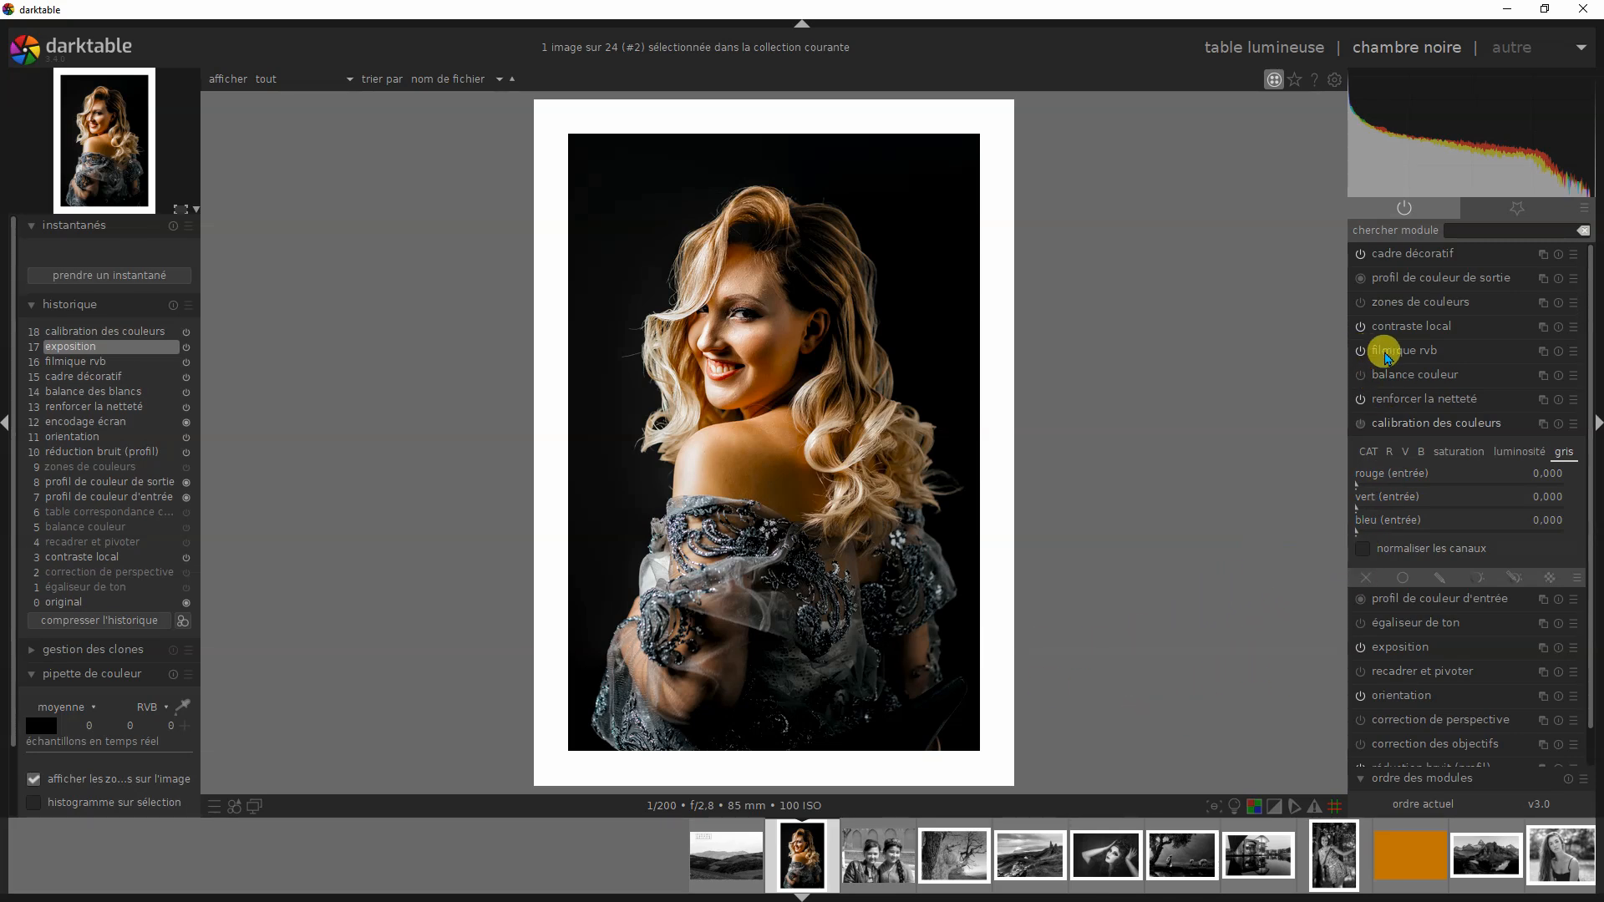
# - Switch the filmique rvb module off and back on to compare its effect on the portrait
pyautogui.click(1360, 352)
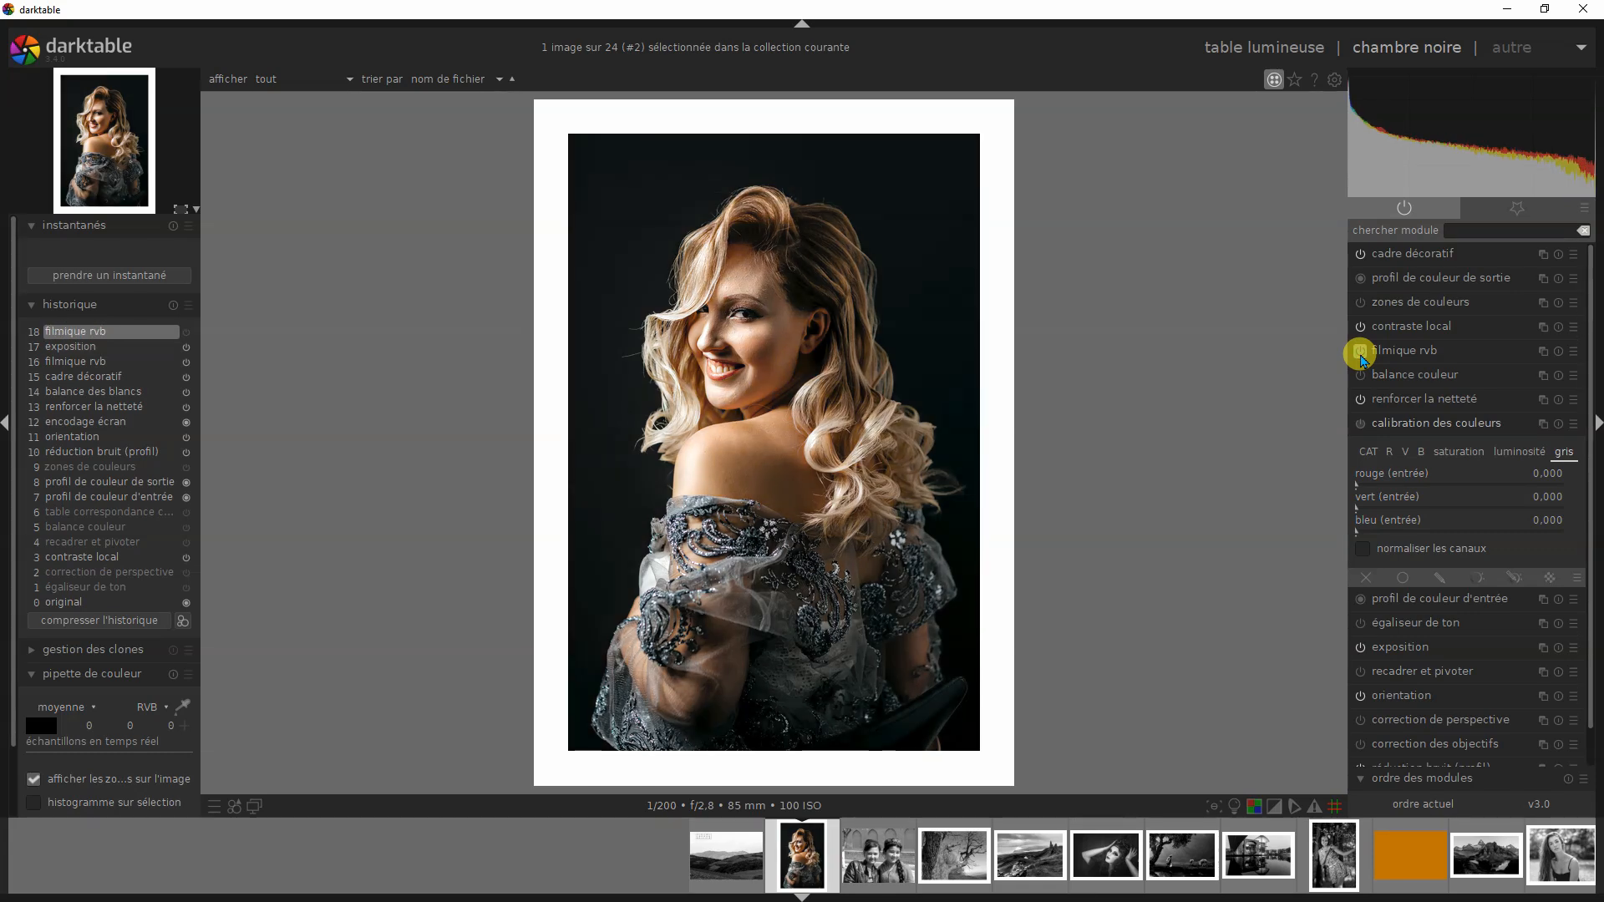
pyautogui.click(1360, 352)
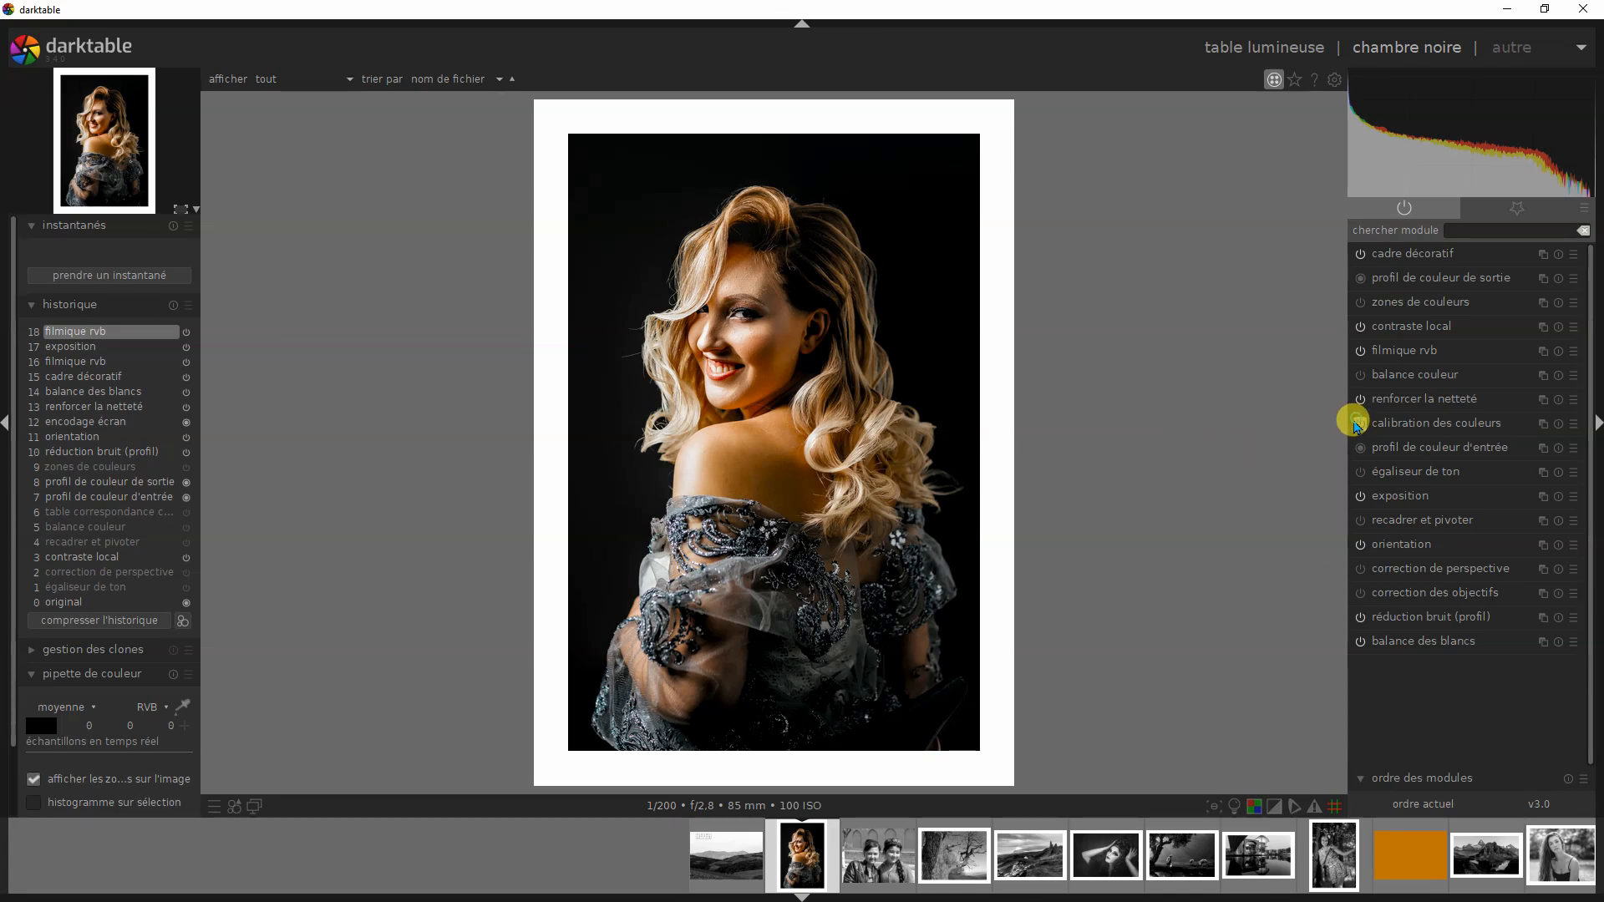
# - Enable the calibration des couleurs module and apply its "N&B : basée sur luminance" preset to the portrait
pyautogui.click(1355, 424)
pyautogui.click(1575, 387)
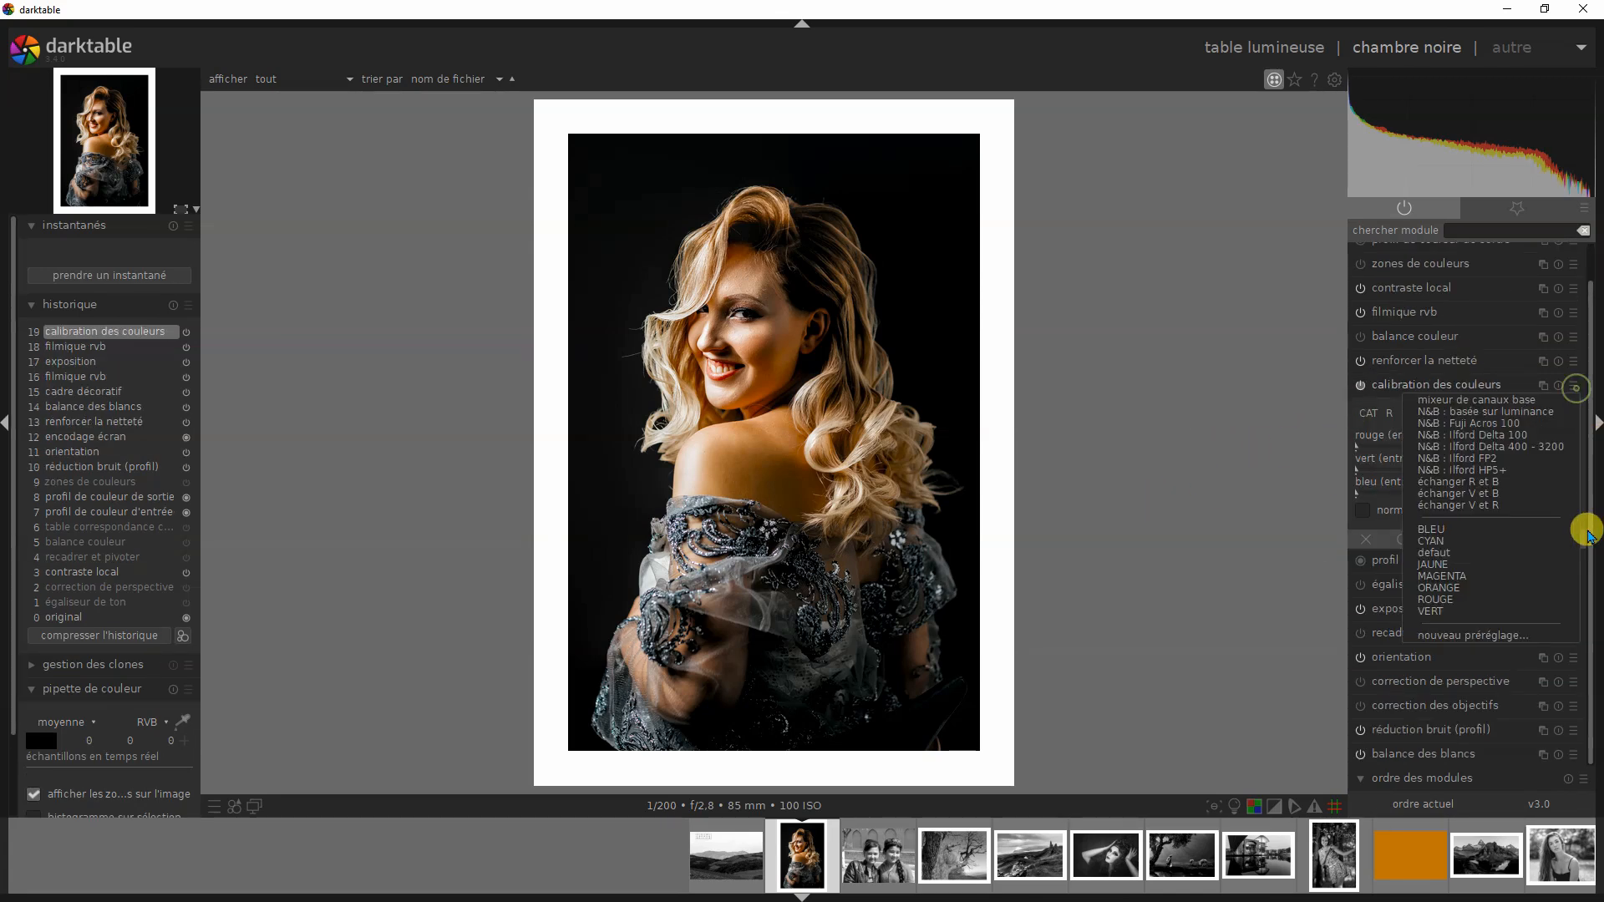
pyautogui.click(1483, 412)
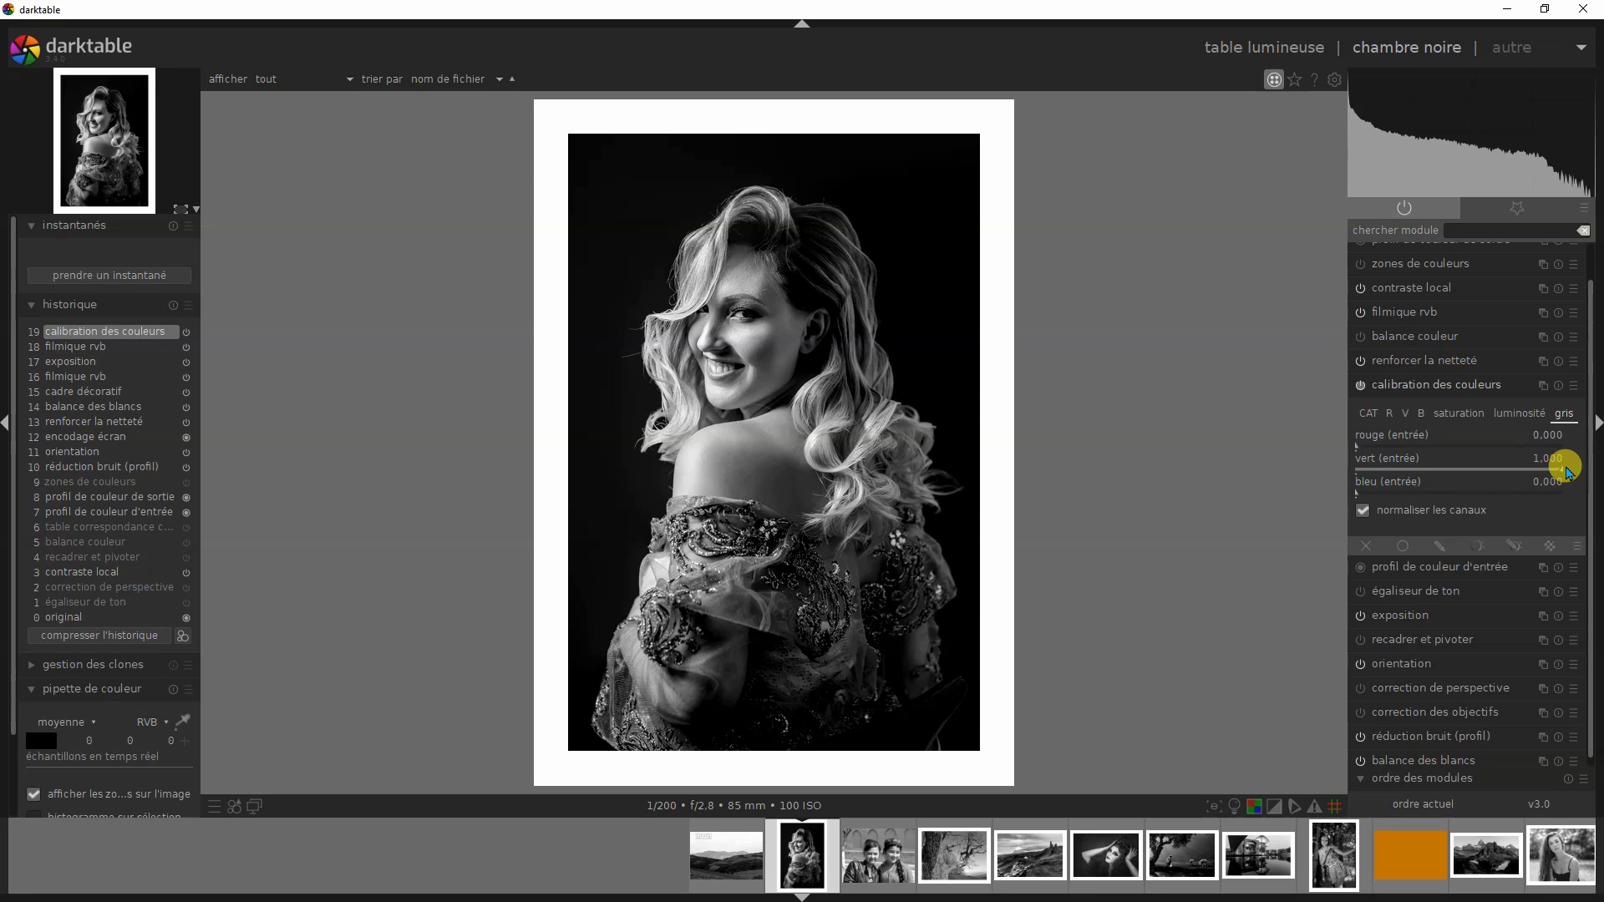
# - Test the red and blue inputs at 1 in turn in the gris mix, and return all three inputs to 0
pyautogui.moveTo(1565, 472); pyautogui.dragTo(1345, 457)
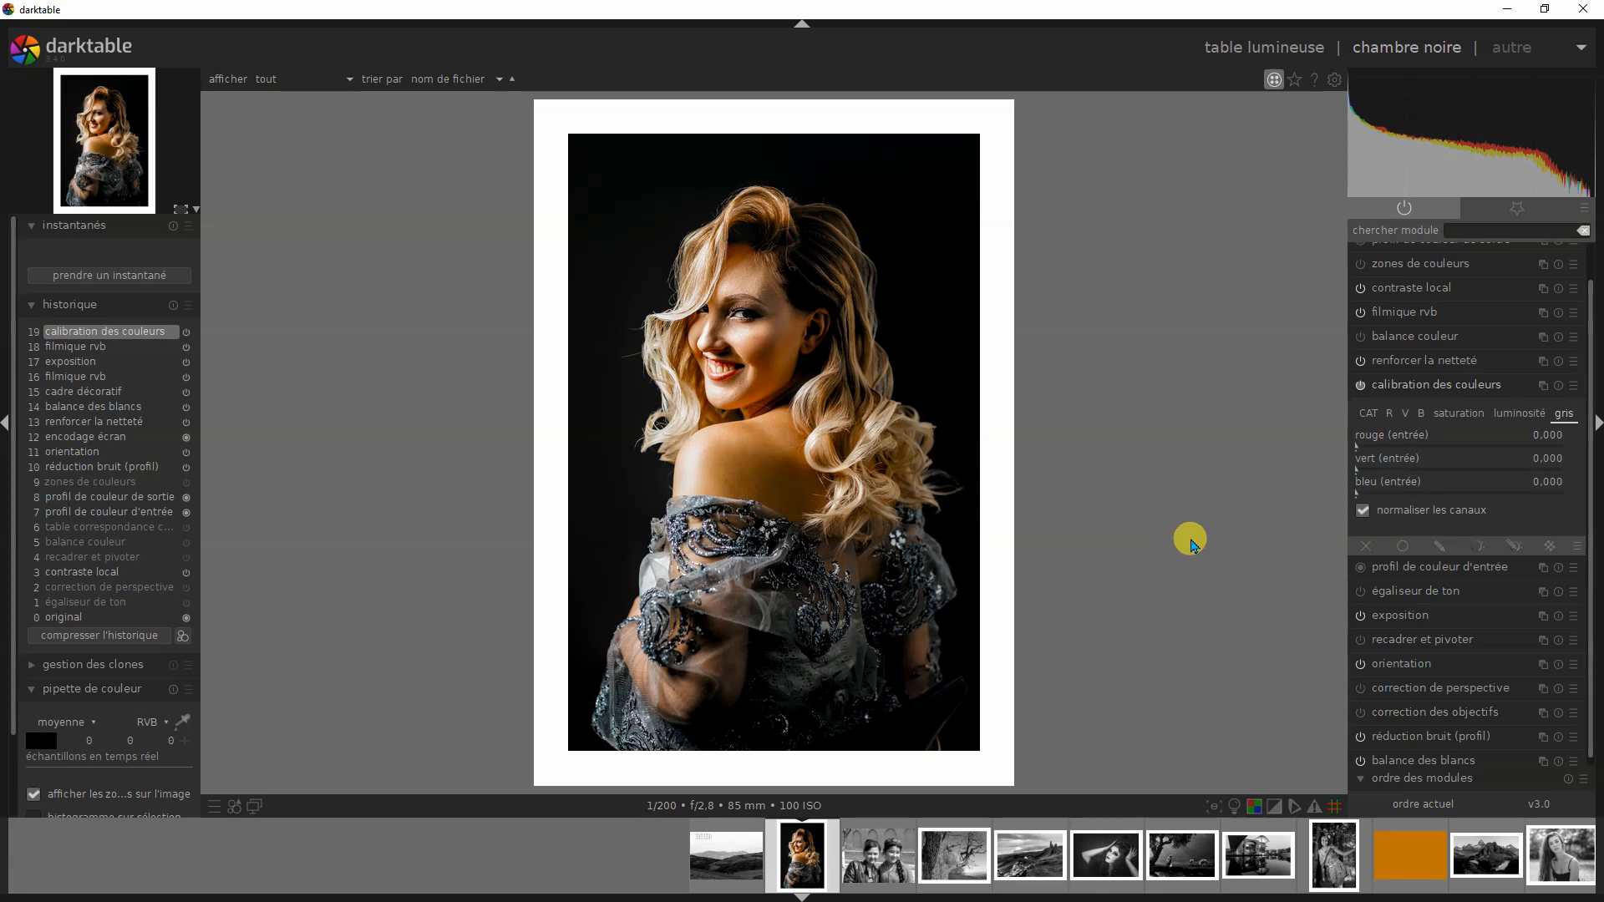
pyautogui.moveTo(1358, 472); pyautogui.dragTo(1576, 446)
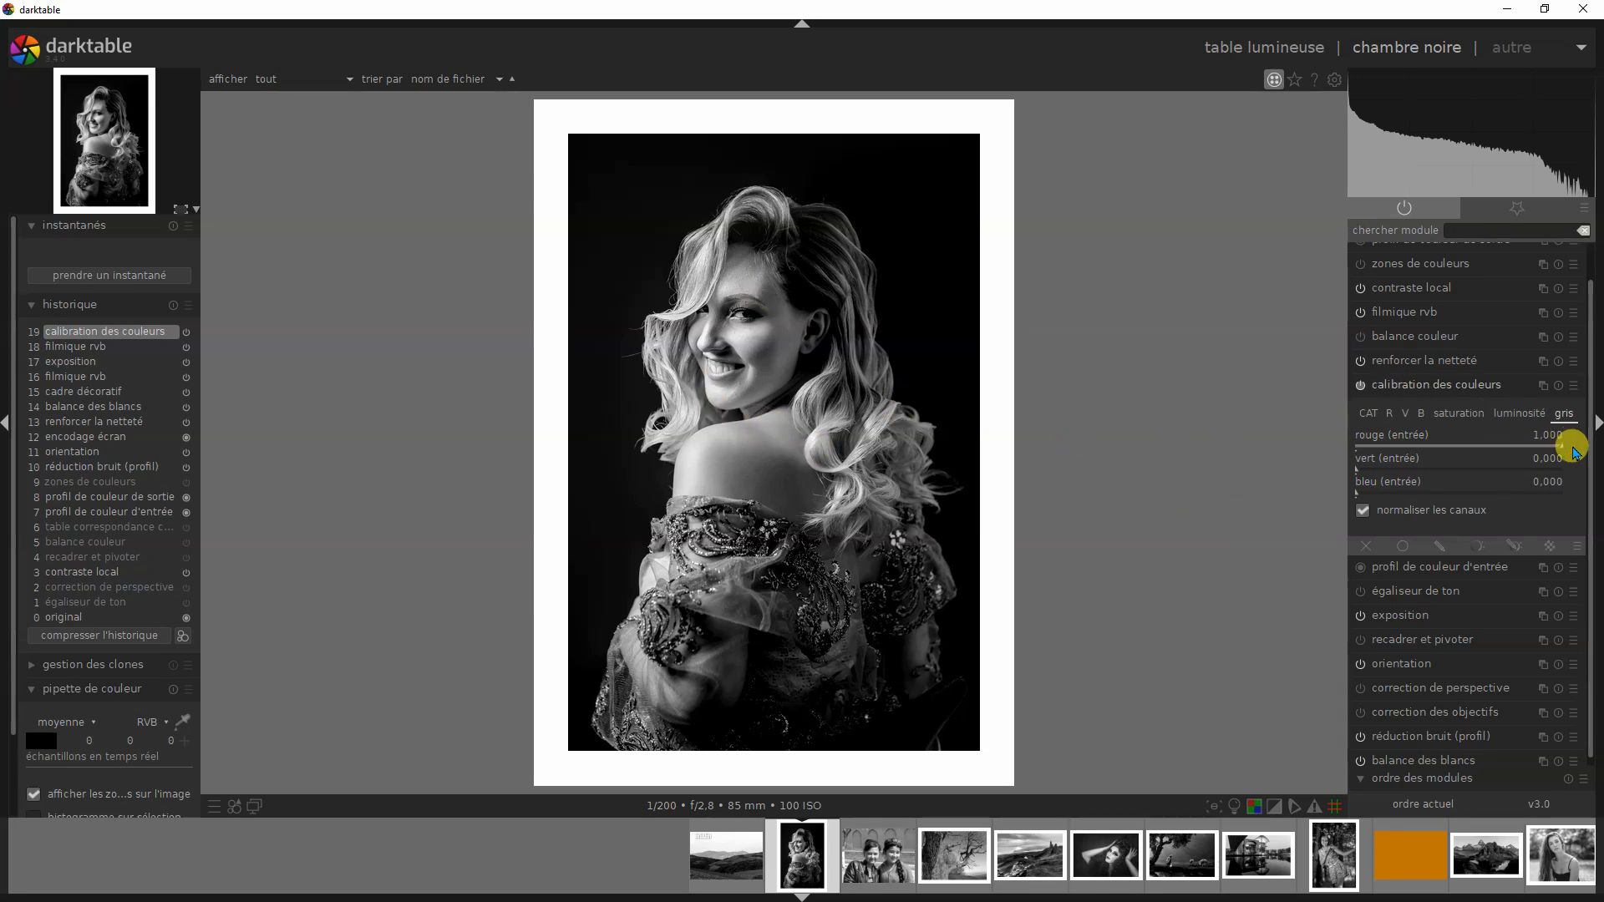
pyautogui.moveTo(1565, 448); pyautogui.dragTo(1575, 497)
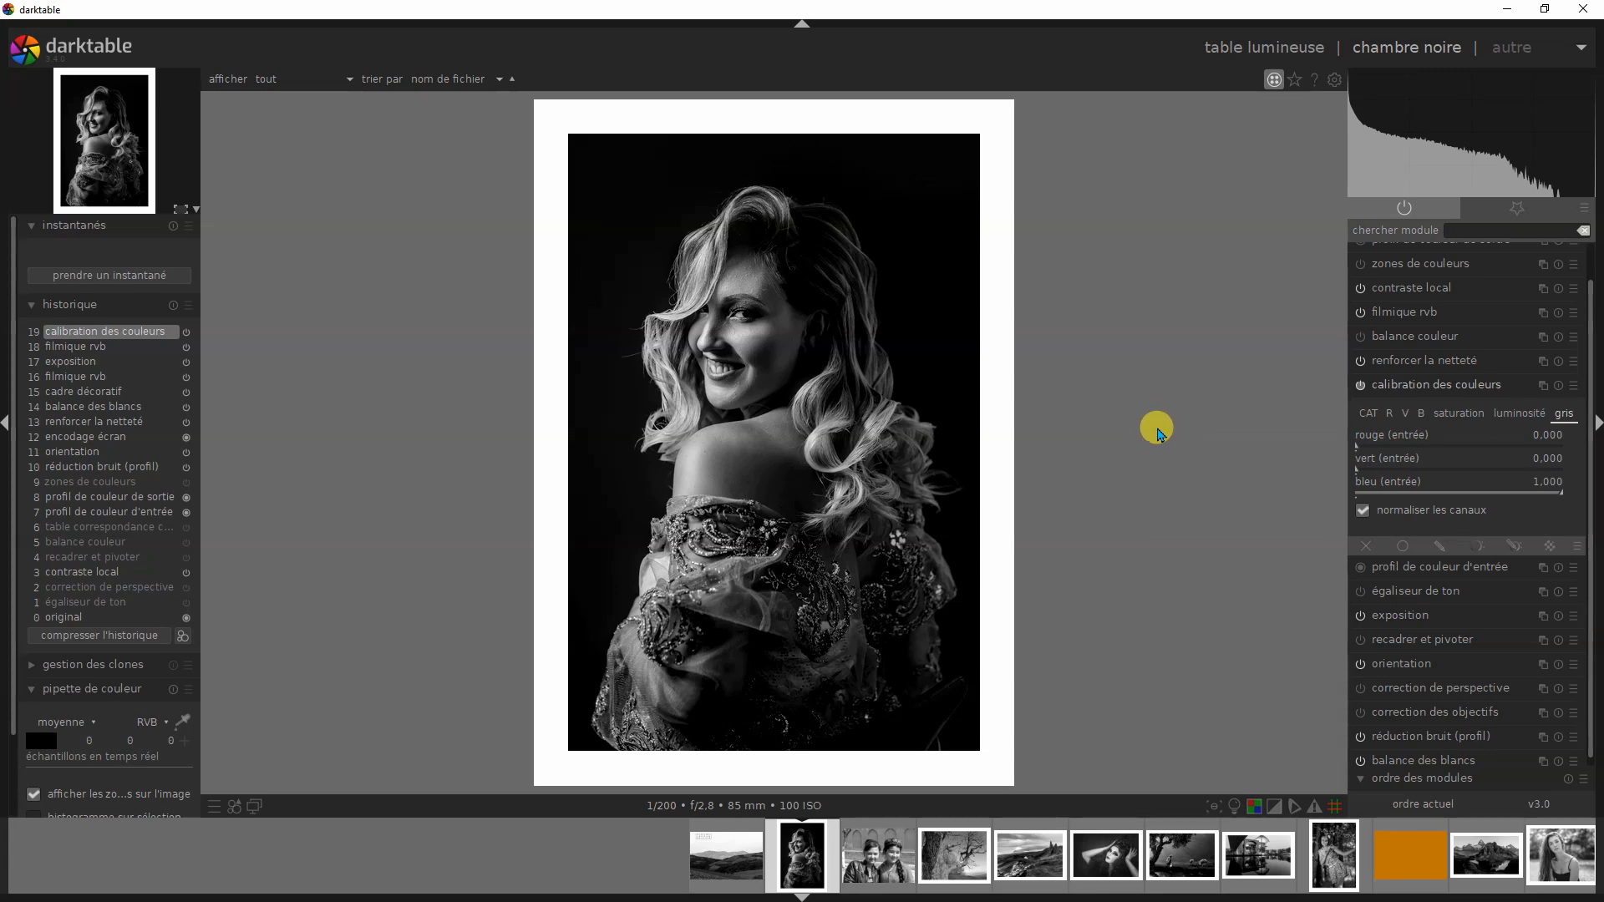
pyautogui.moveTo(1565, 496); pyautogui.dragTo(1295, 498)
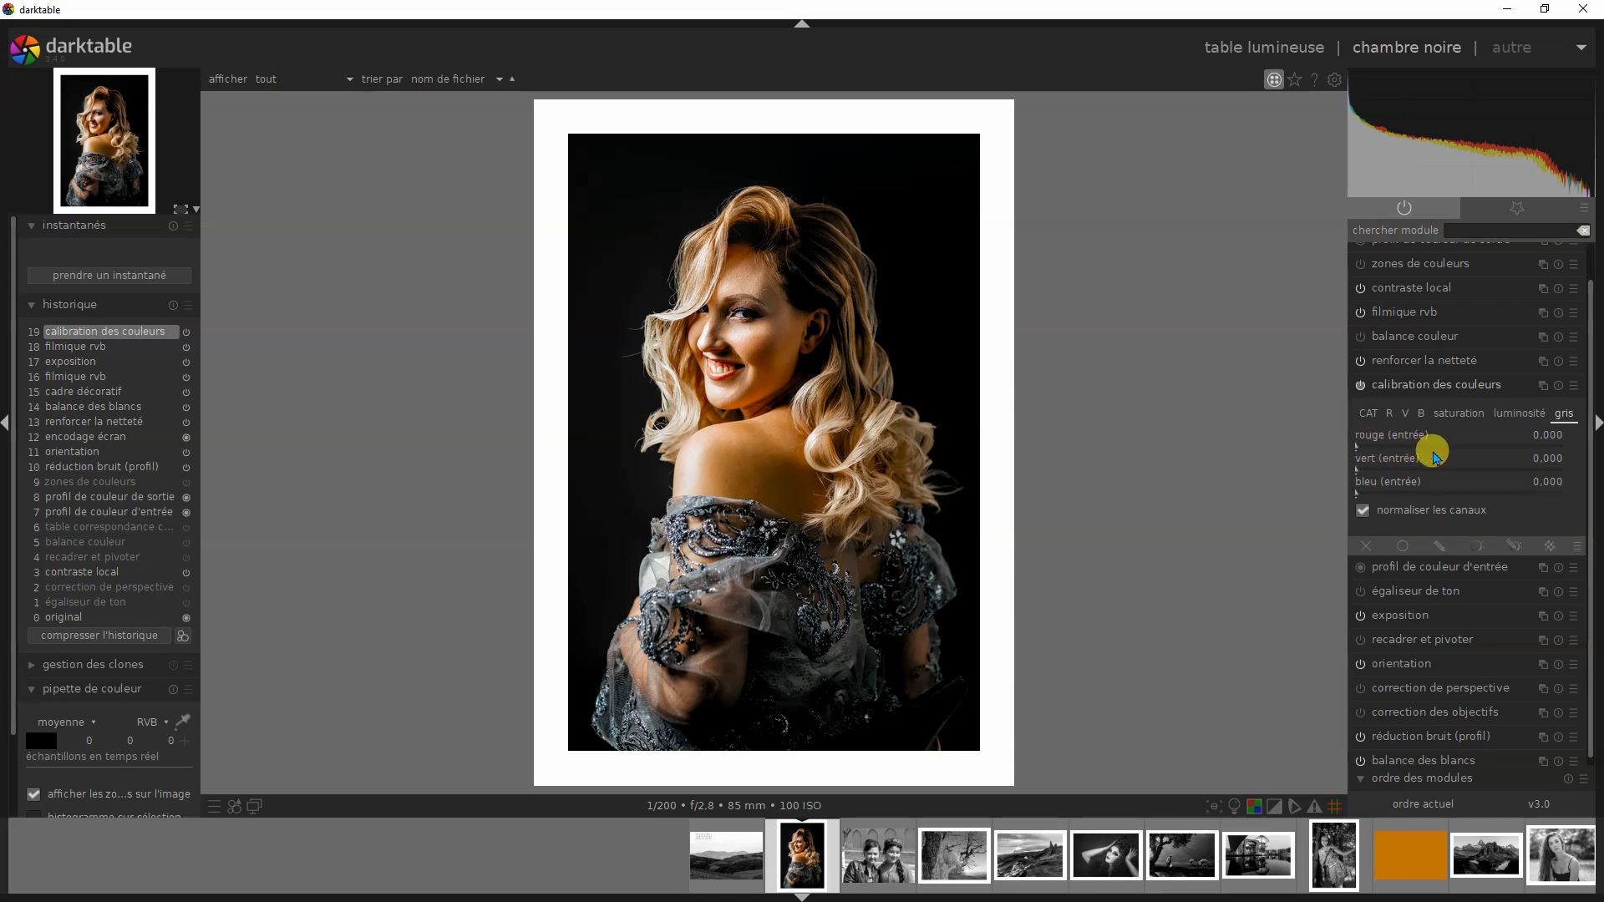
pyautogui.moveTo(1355, 451); pyautogui.dragTo(1307, 451)
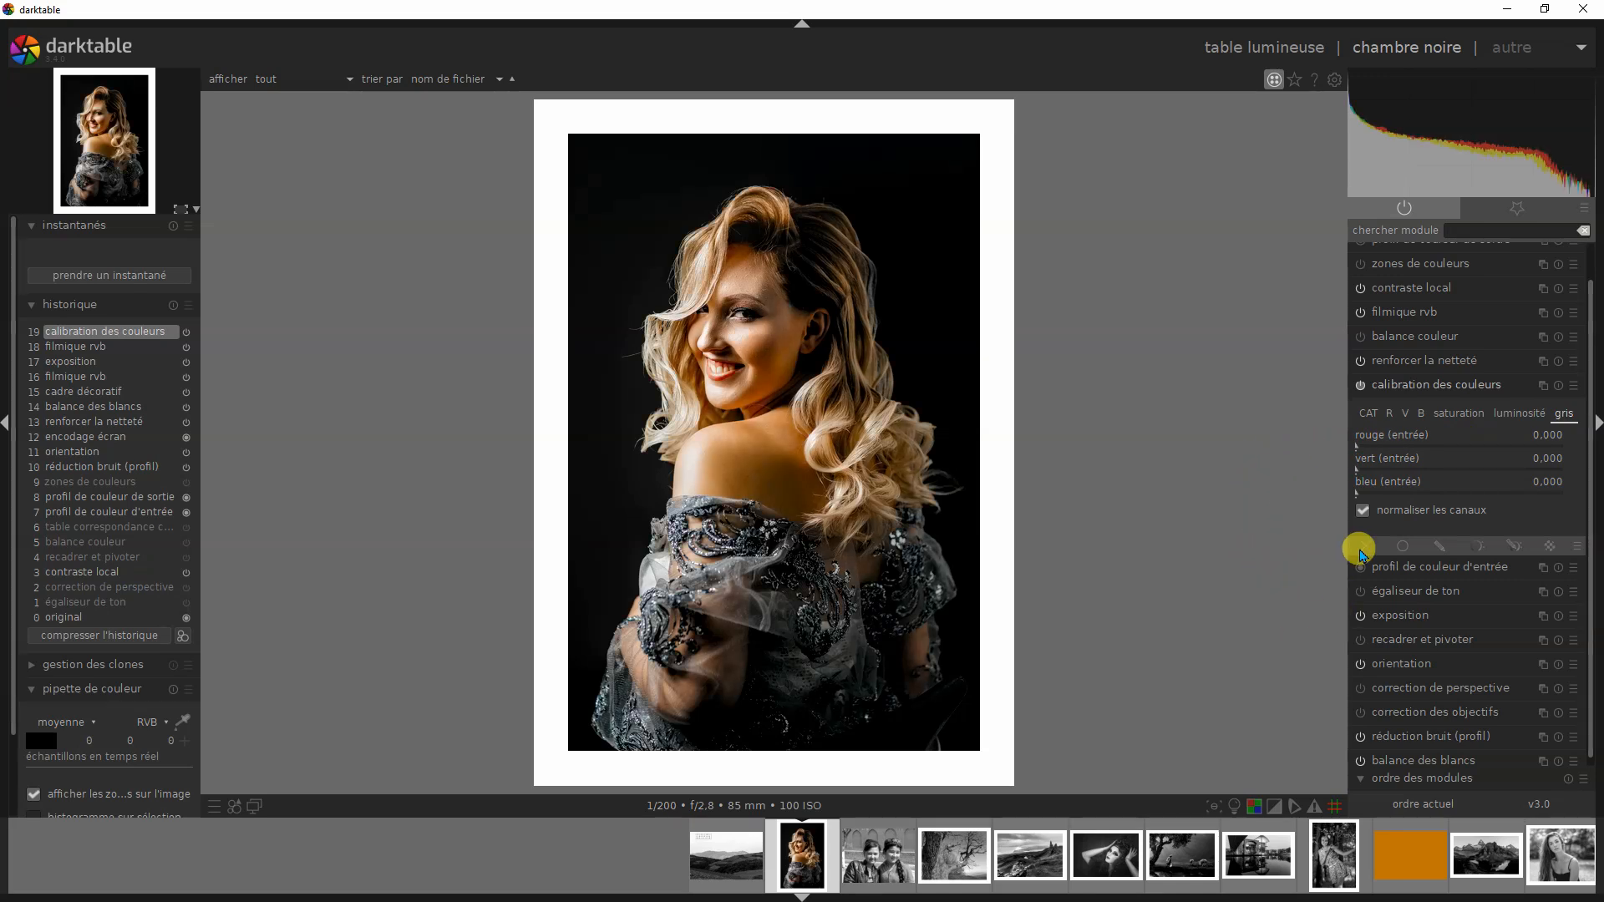
# - Examine the R, V and B output channel mixes of calibration des couleurs and return to the gris mix
pyautogui.click(1390, 413)
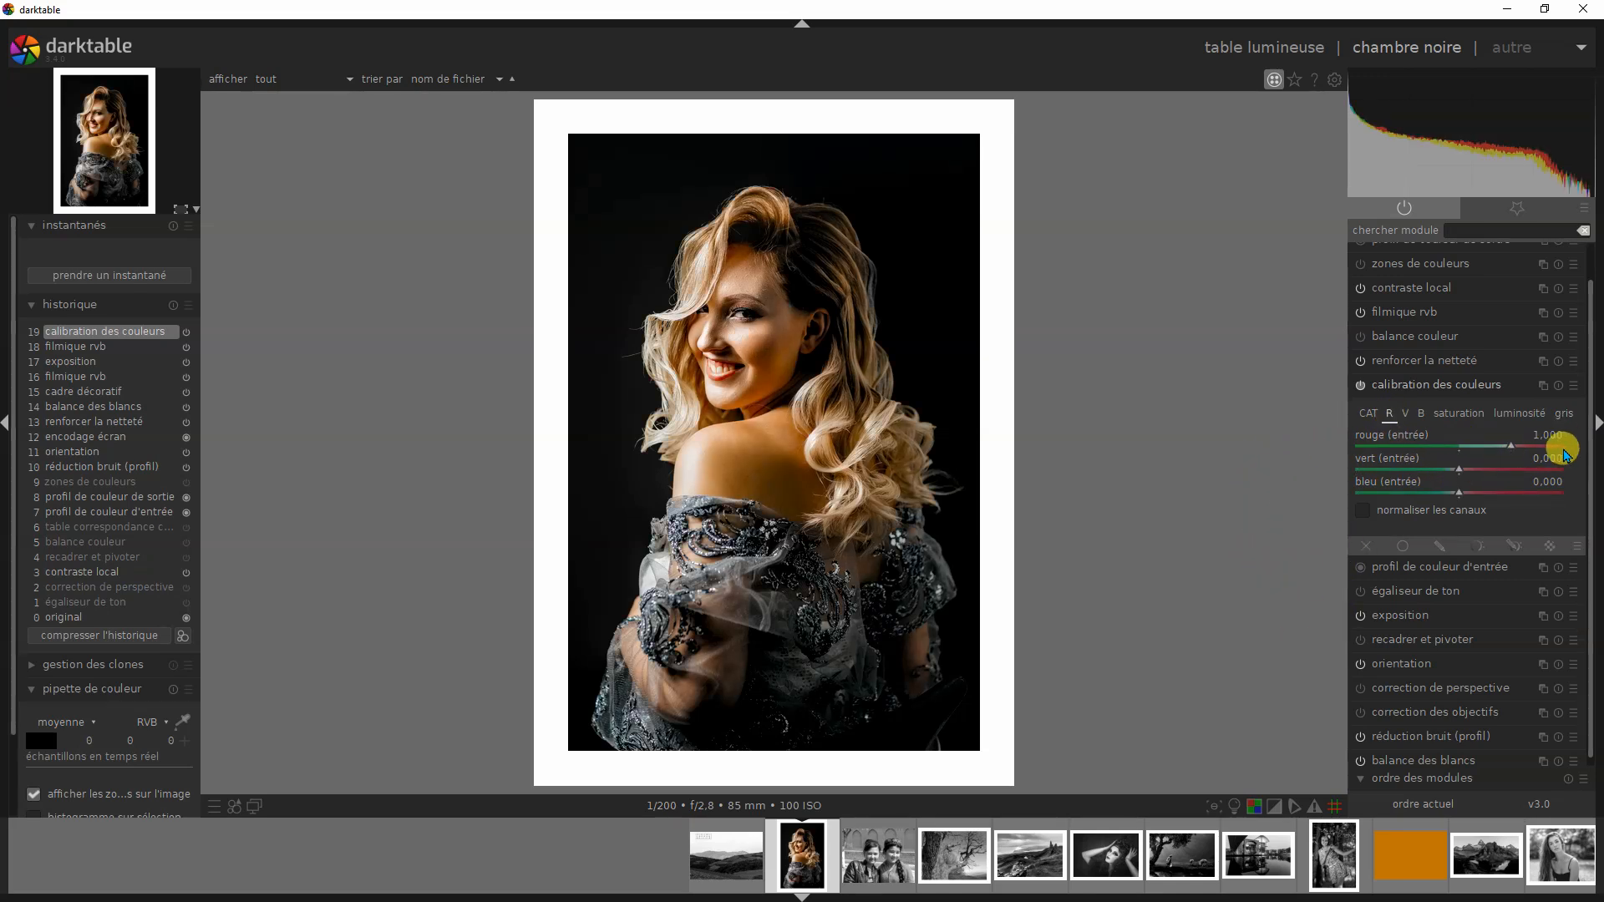
pyautogui.click(1407, 413)
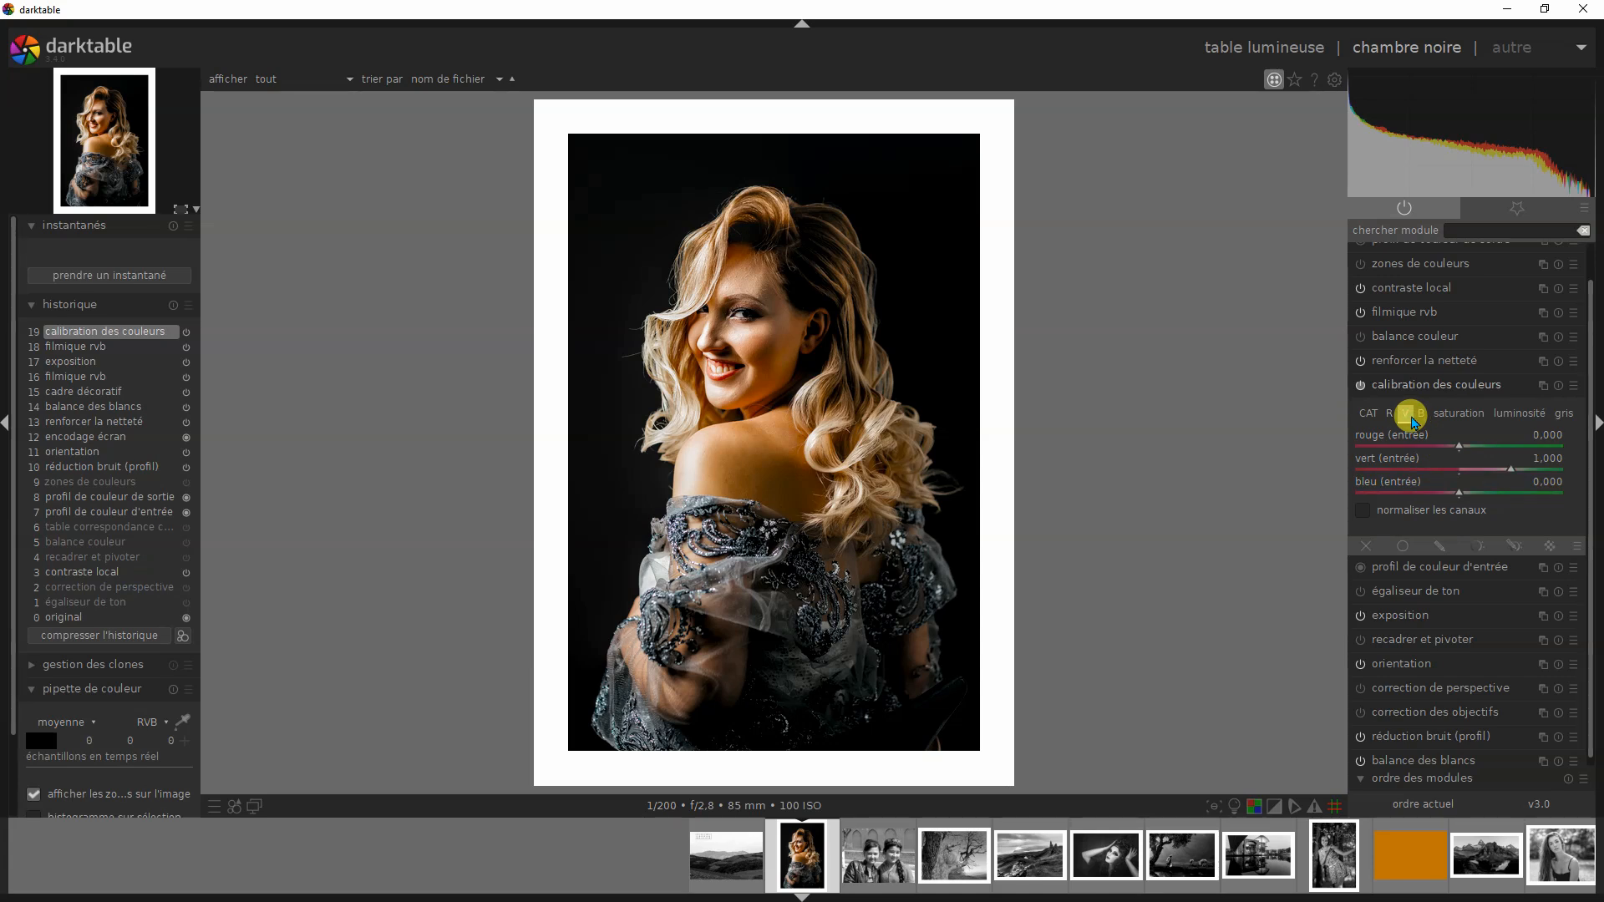
pyautogui.click(1422, 414)
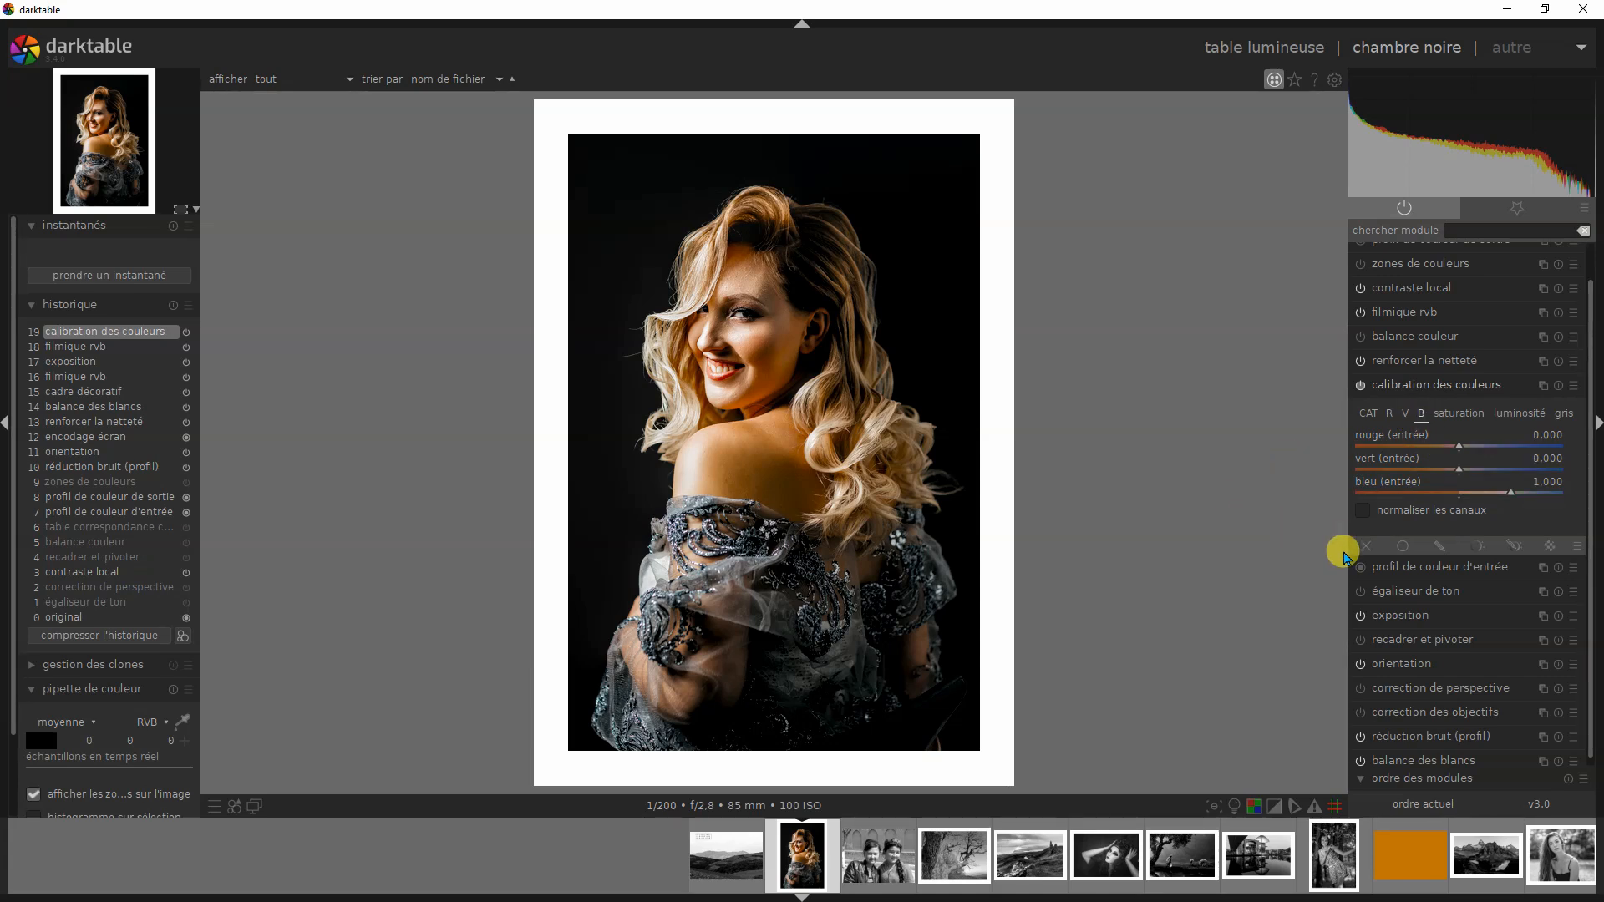
pyautogui.click(1563, 416)
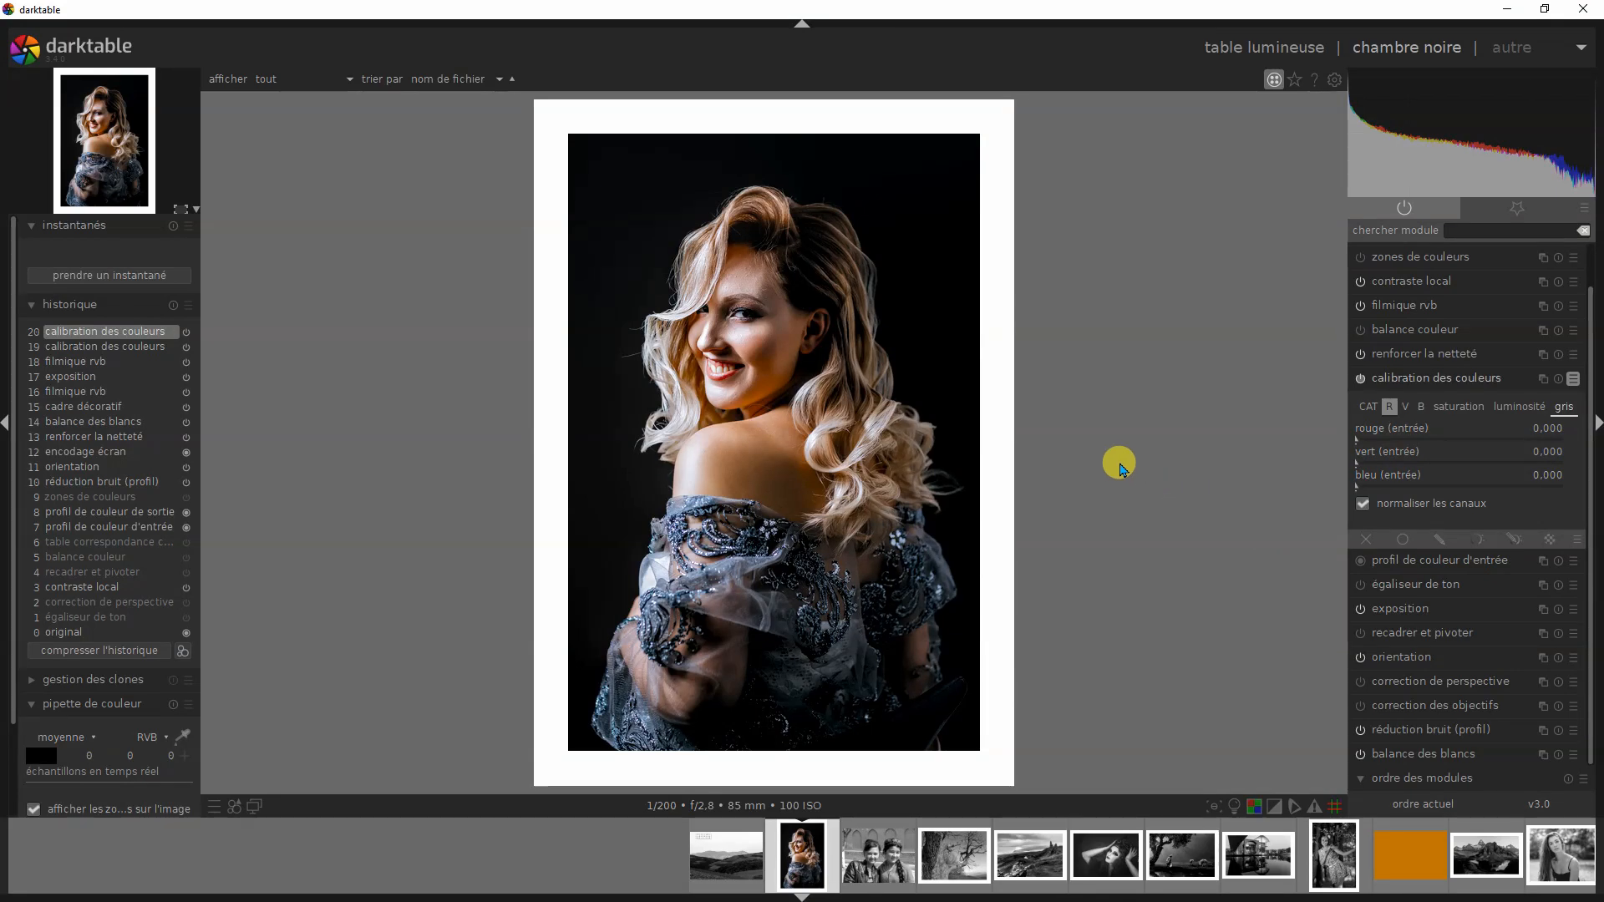
# - Apply the ROUGE preset to calibration des couleurs and lower the red input of its gris mix to 0
pyautogui.click(1574, 382)
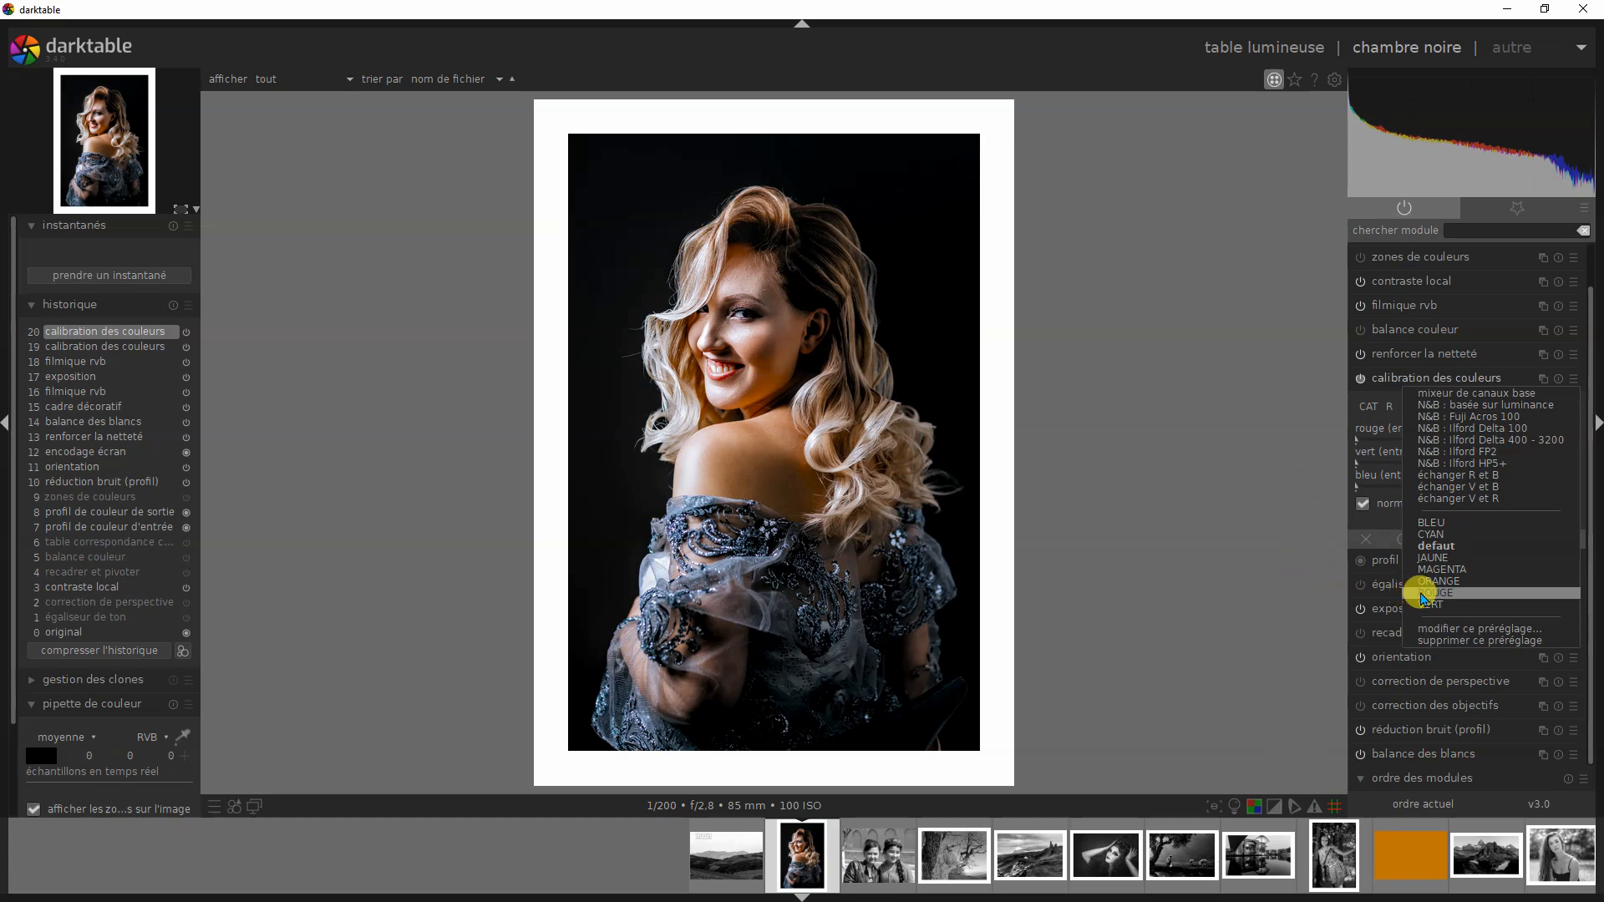
pyautogui.click(1429, 595)
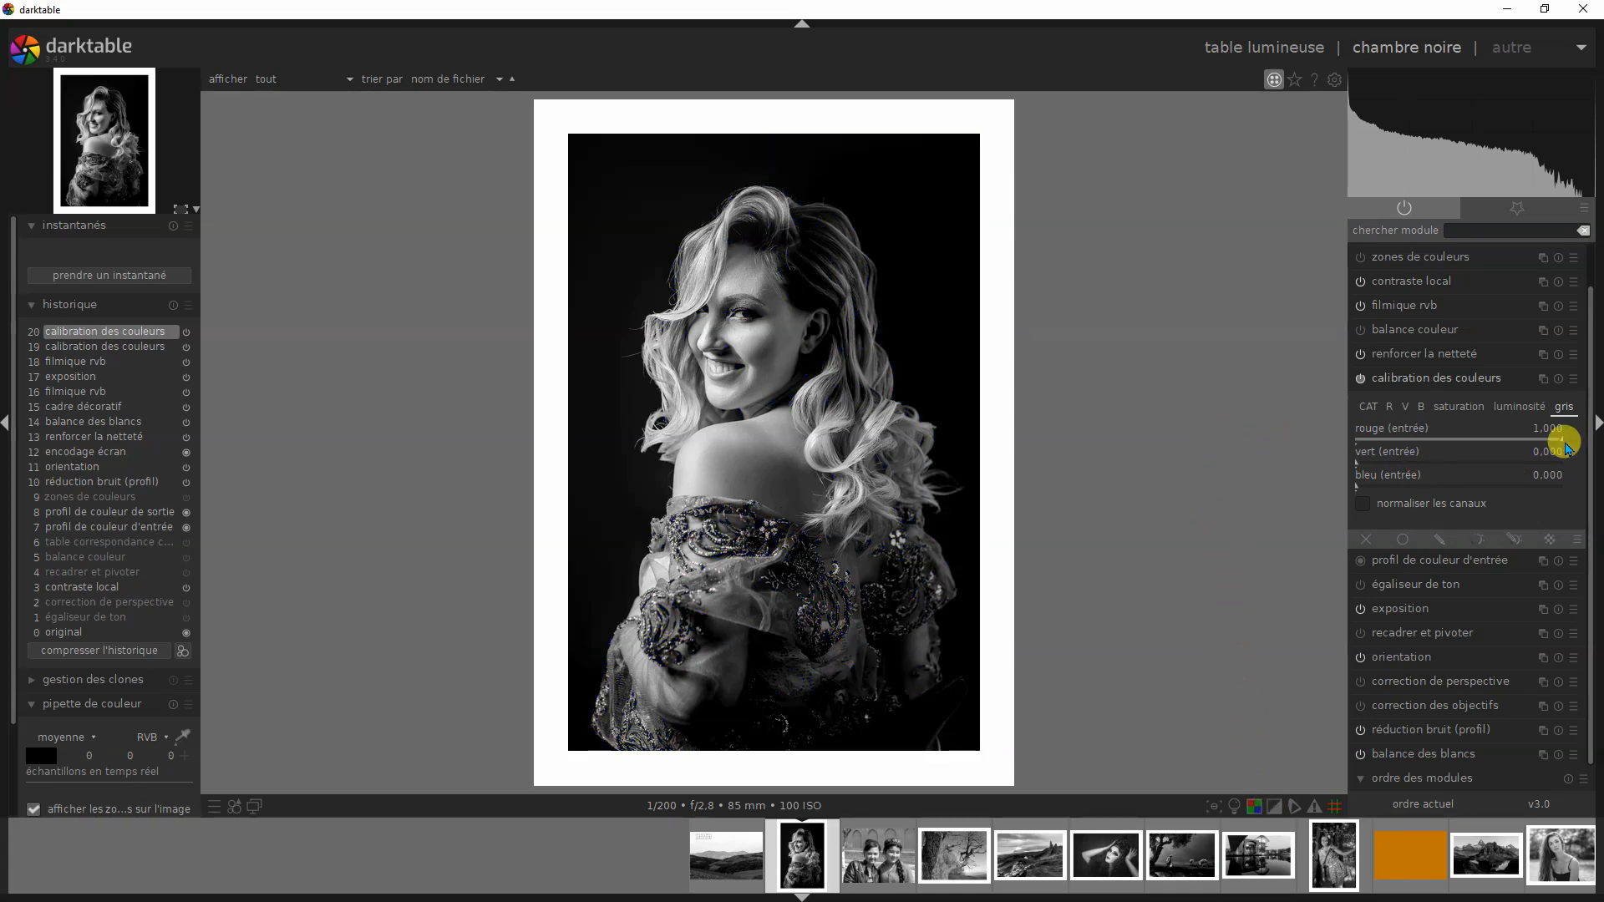
pyautogui.moveTo(1567, 440); pyautogui.dragTo(1317, 437)
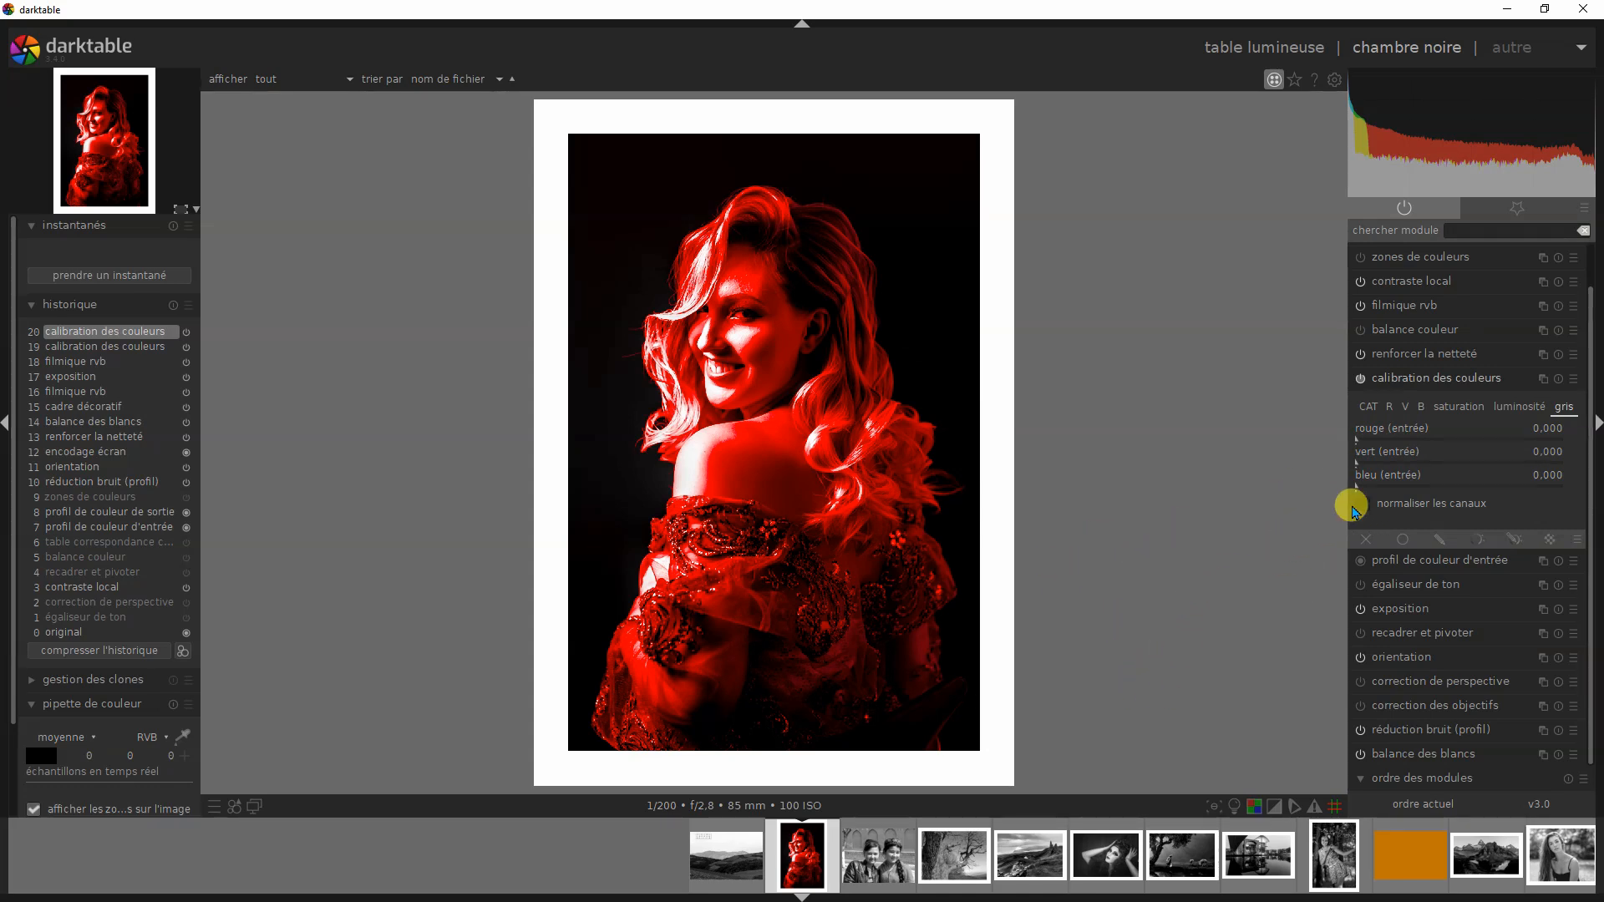
# - Examine the ROUGE preset's input values in the R, V and B channel mixes
pyautogui.click(1390, 407)
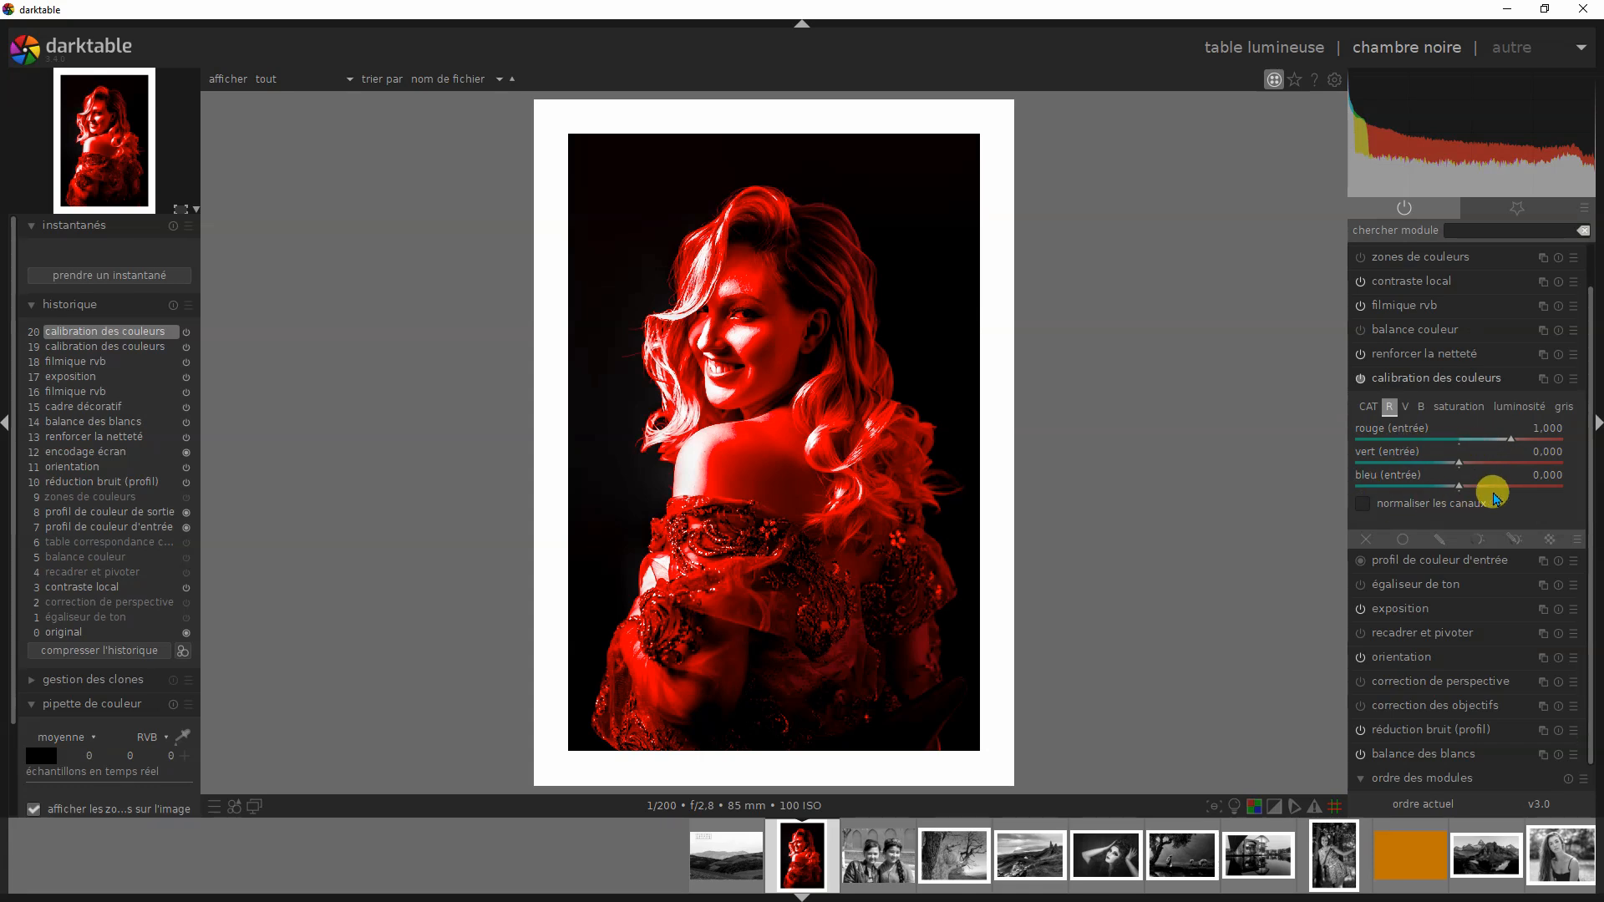
pyautogui.click(1406, 409)
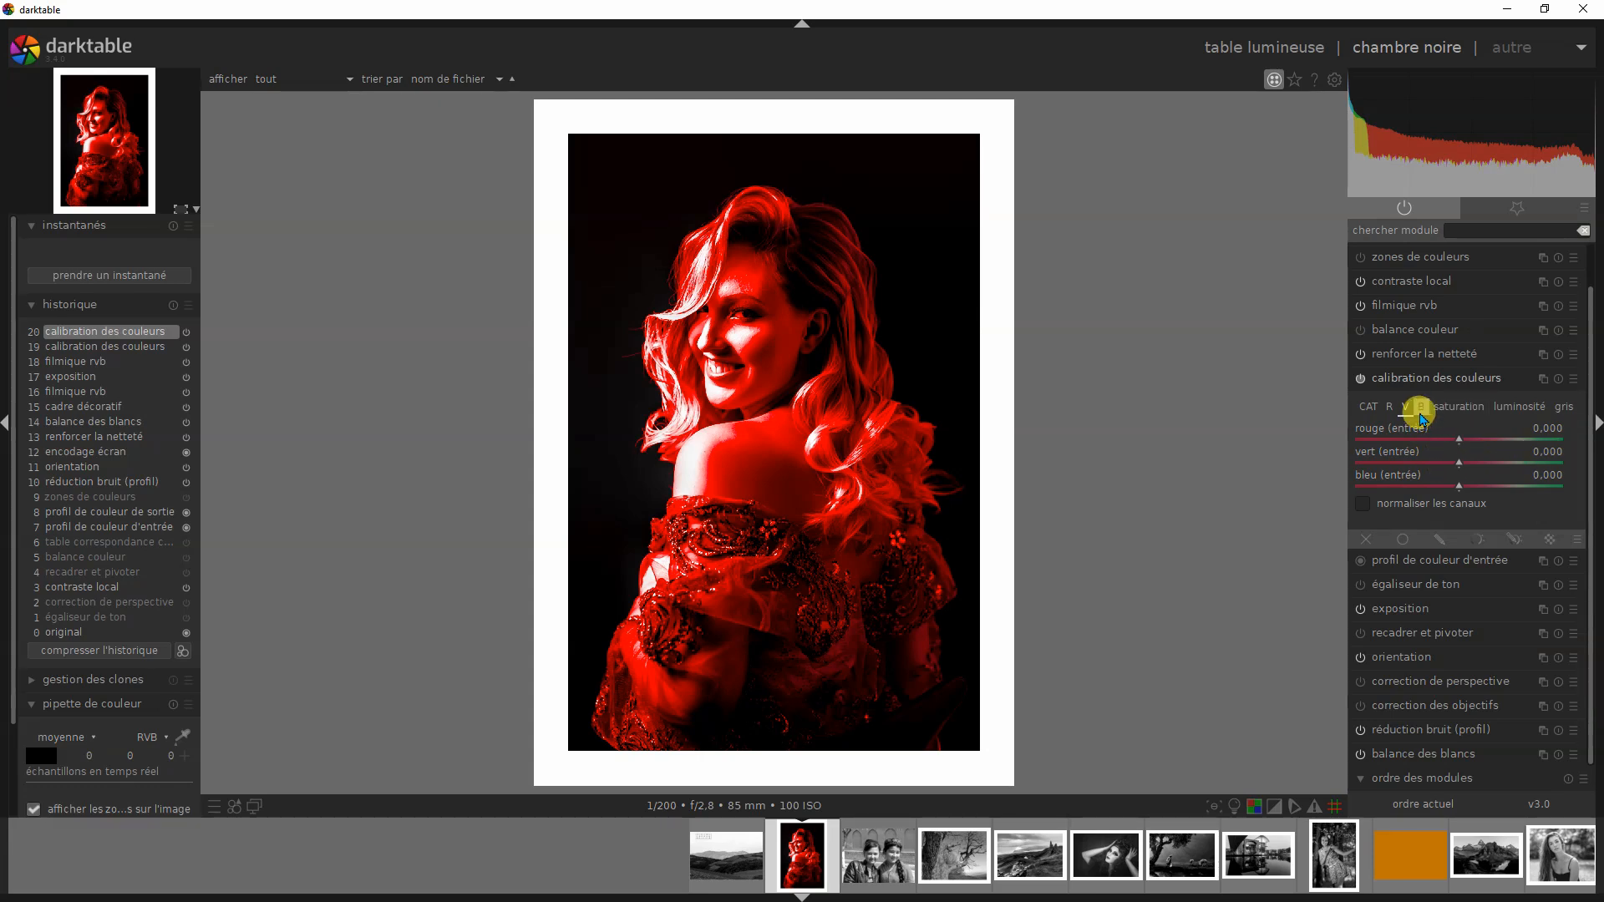
pyautogui.click(1422, 413)
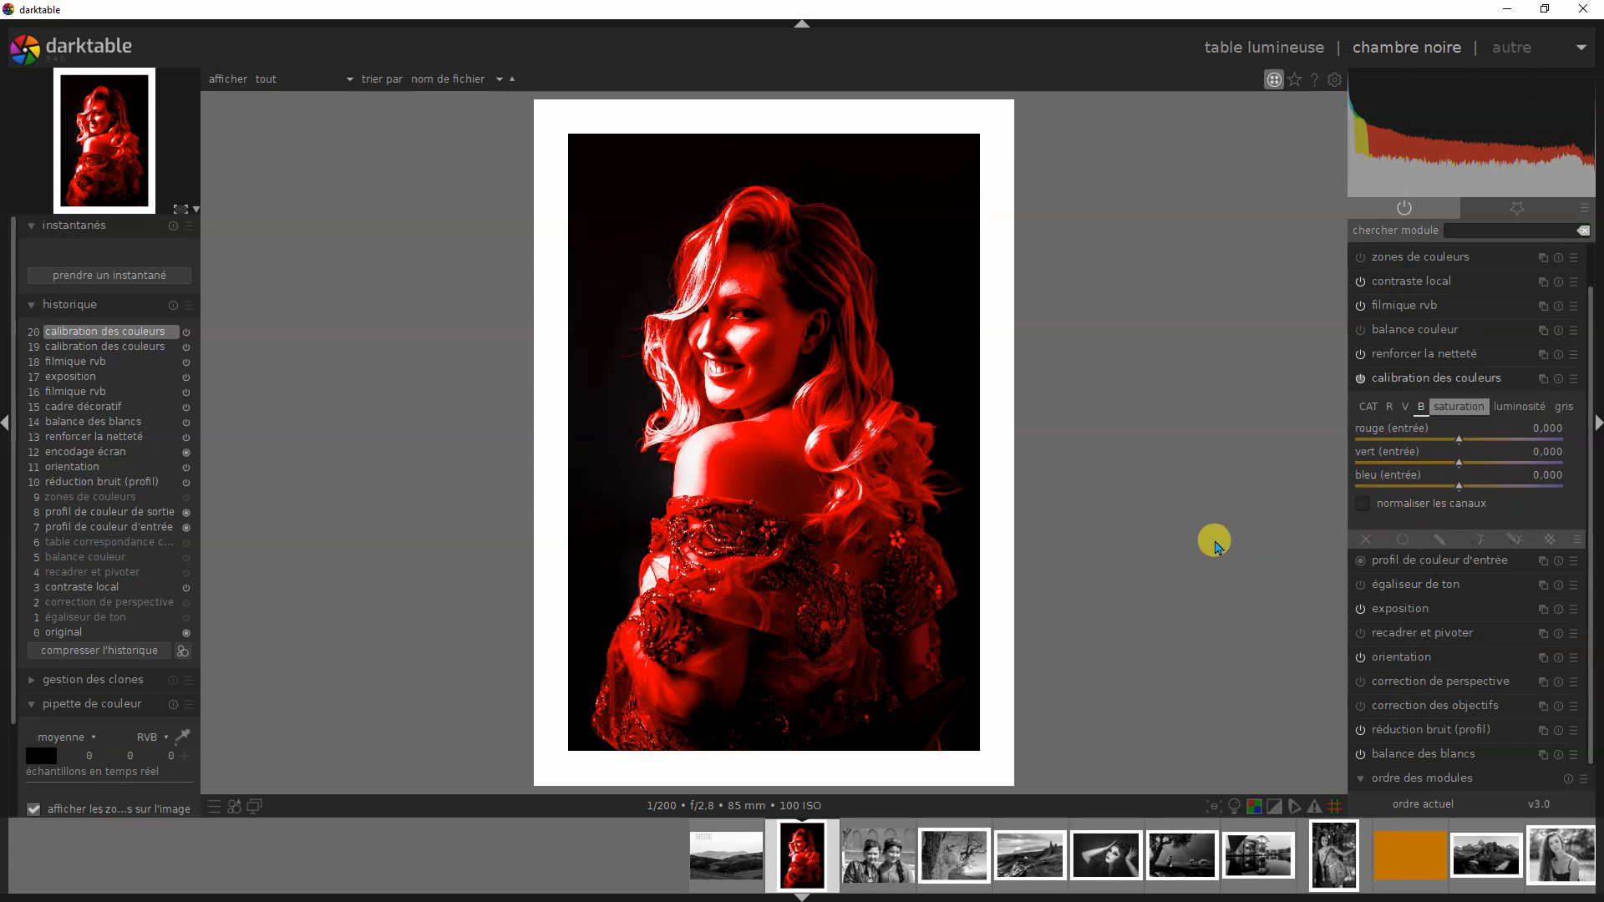
pyautogui.click(1389, 408)
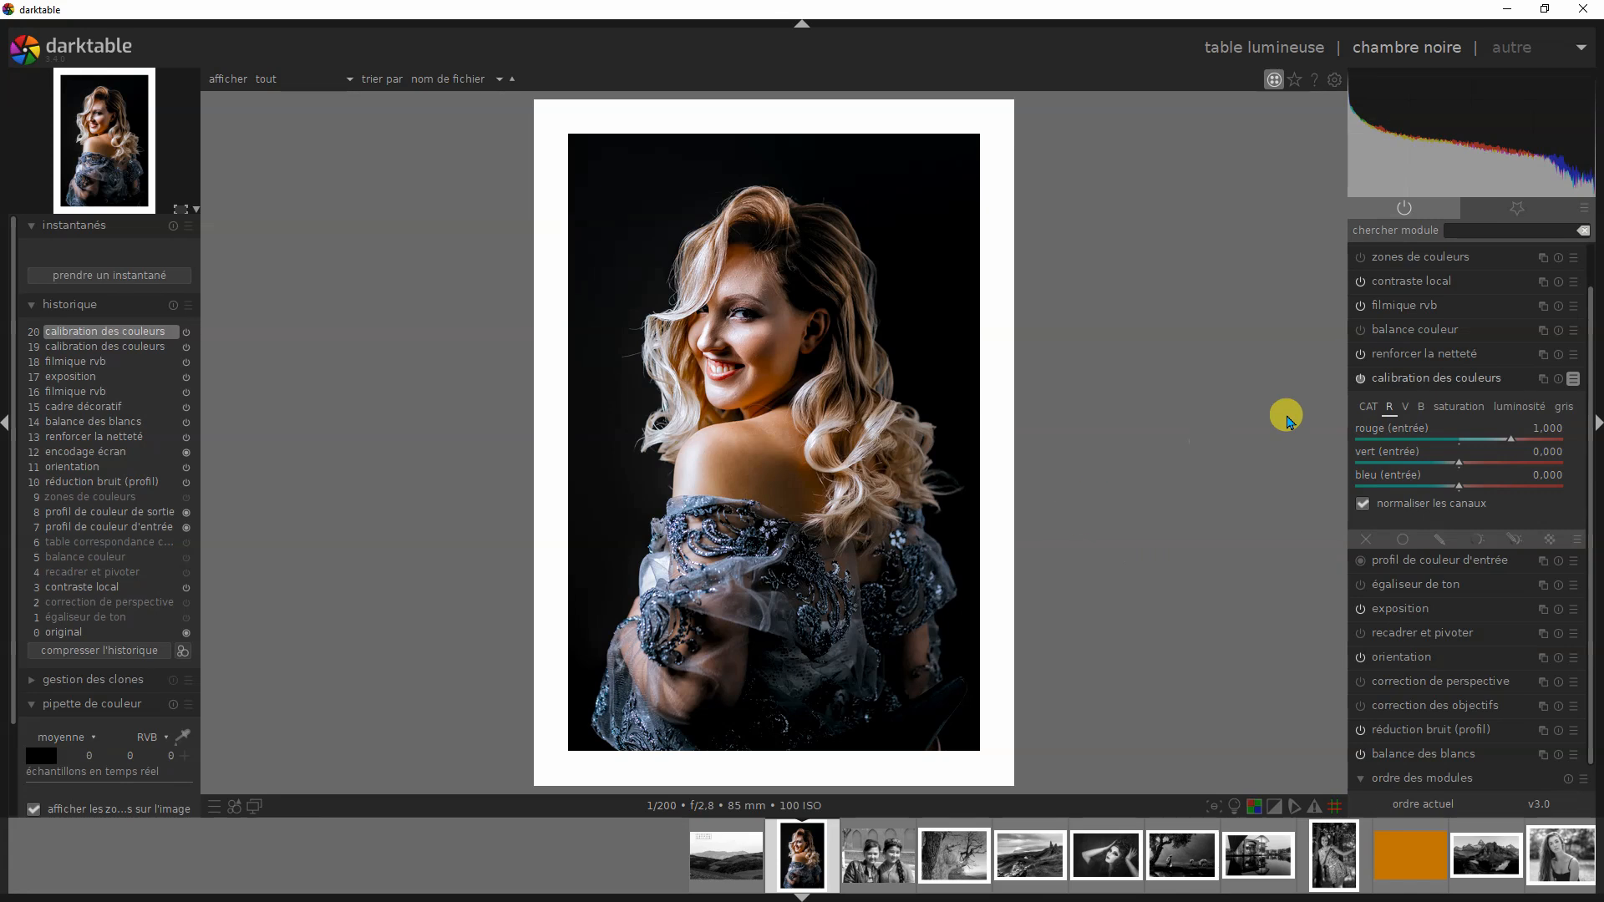
# - Apply the VERT preset to calibration des couleurs and check its V and B channel mixes
pyautogui.click(1574, 381)
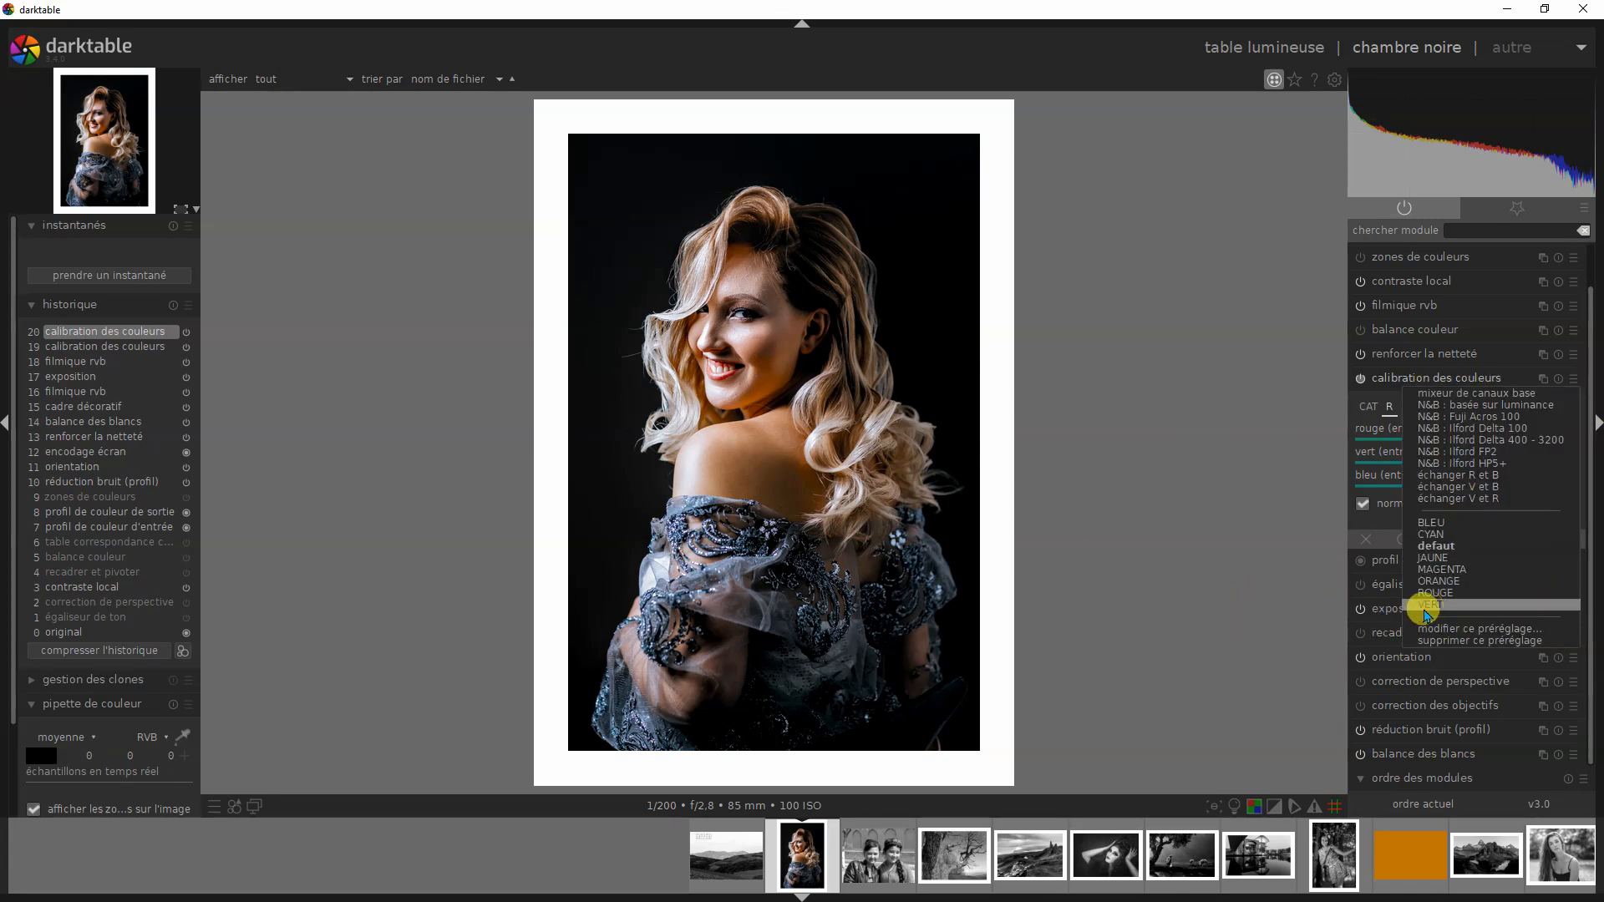
pyautogui.click(1430, 604)
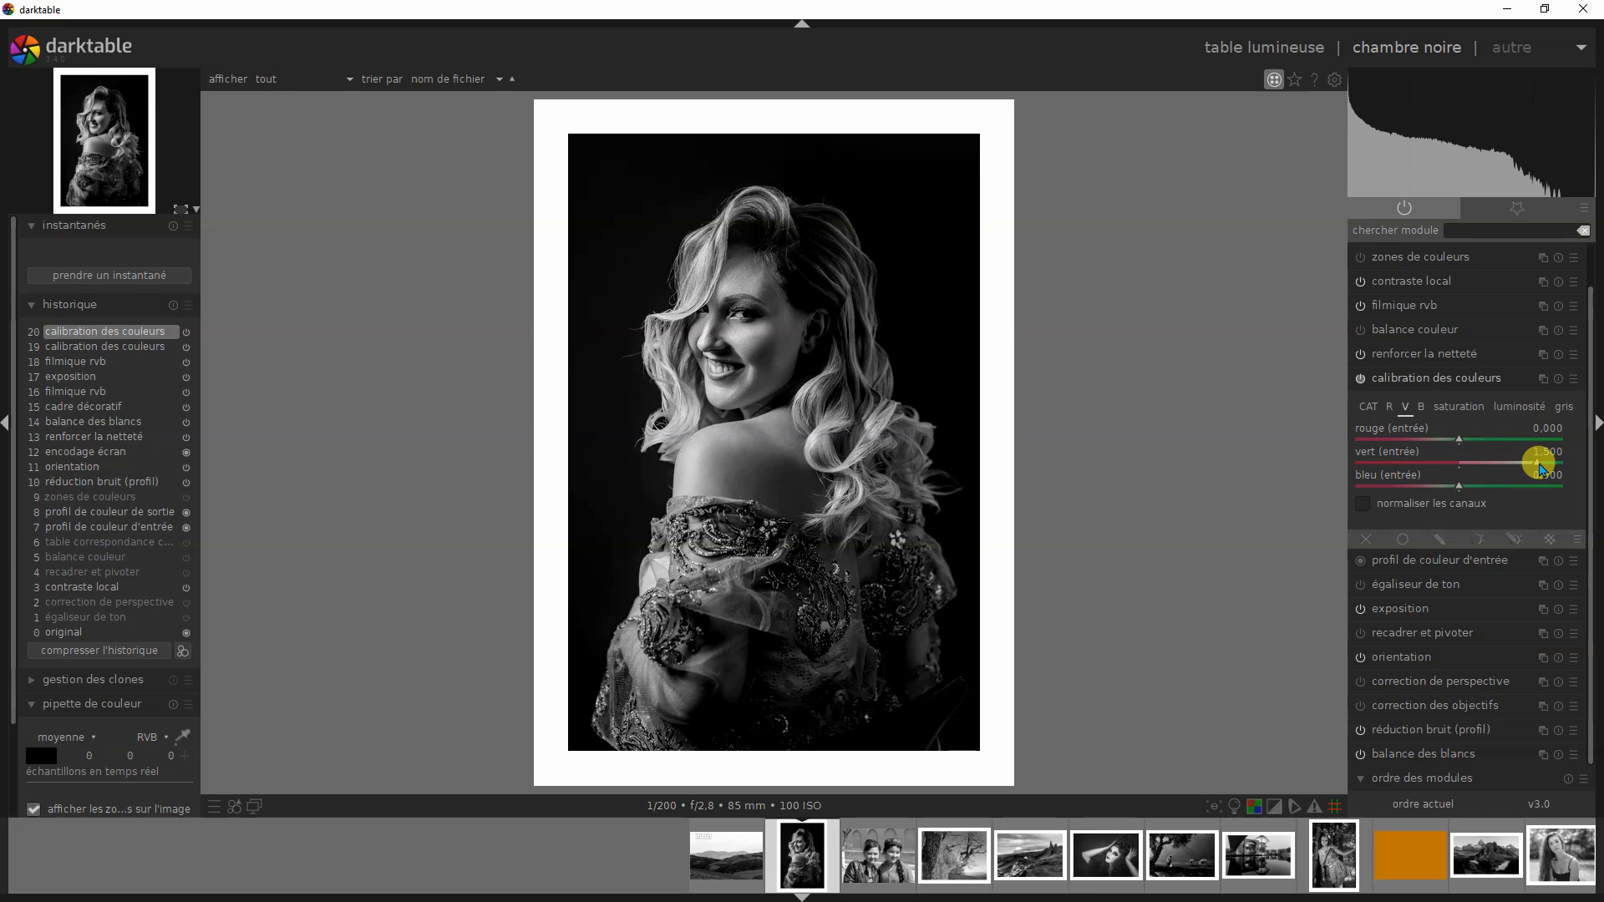
pyautogui.click(1423, 410)
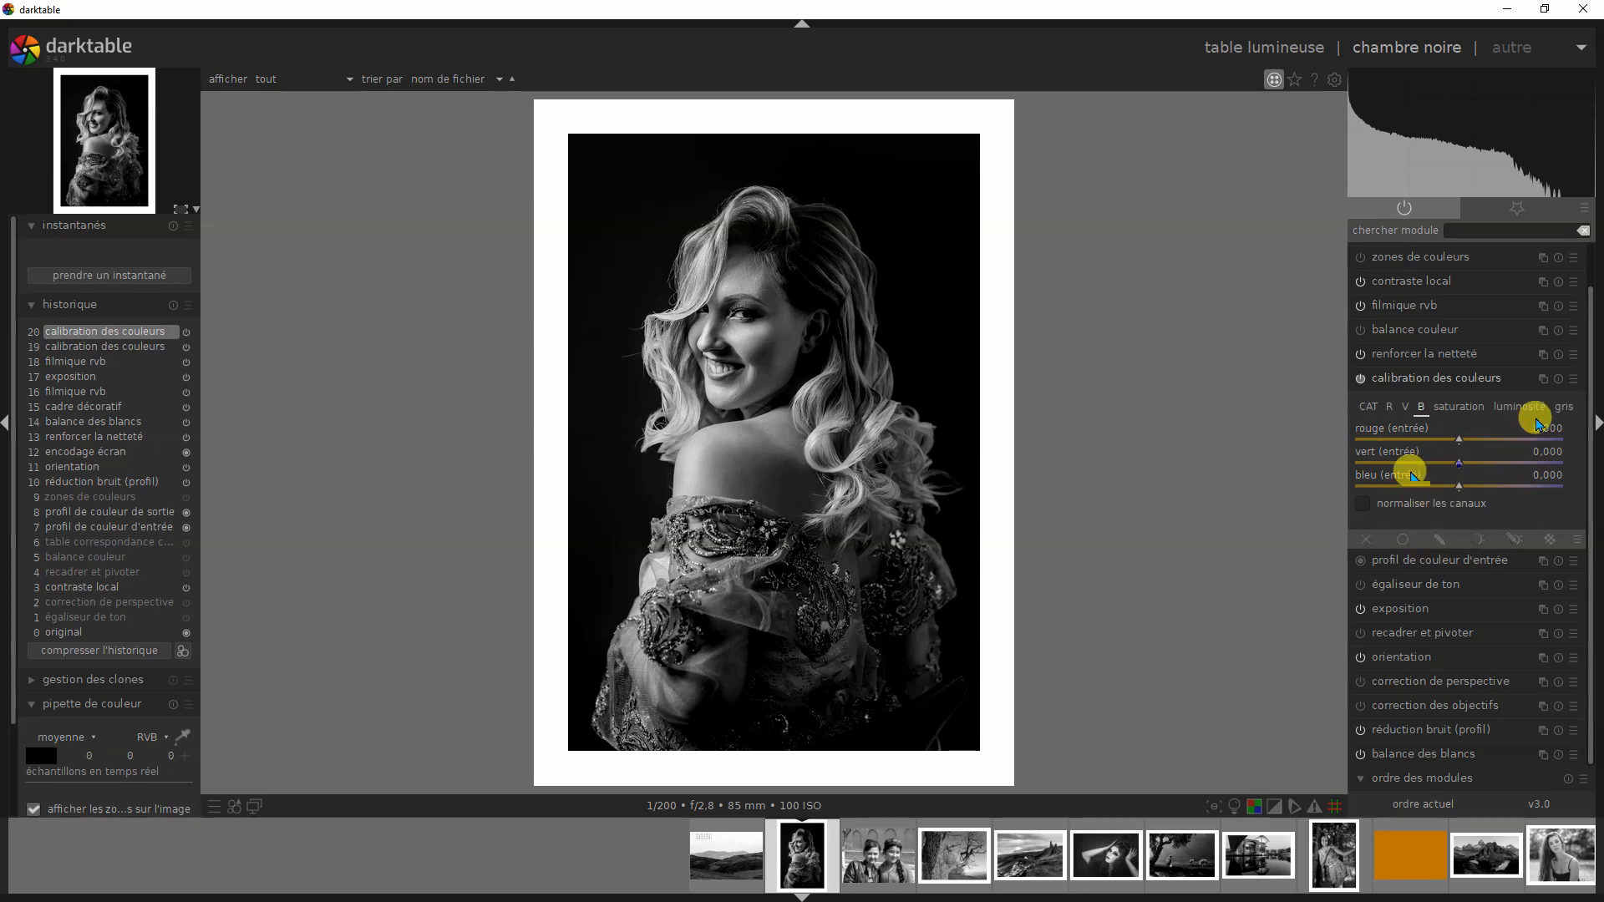
# - Apply the BLEU preset to calibration des couleurs and check its R, V and B channel mixes
pyautogui.click(1571, 380)
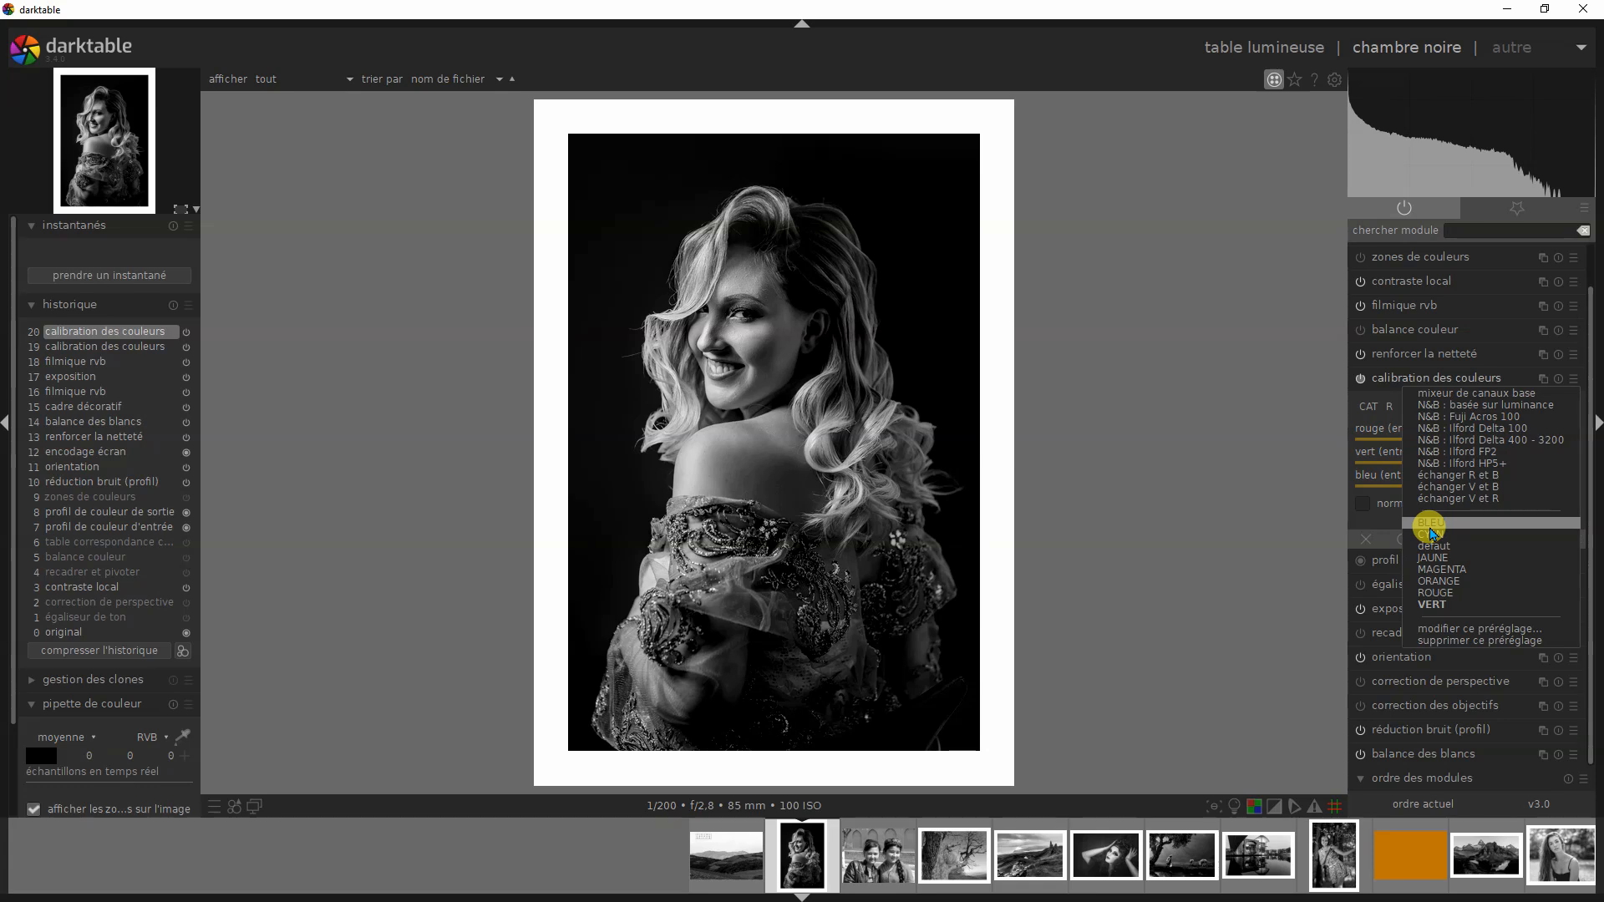
pyautogui.click(1431, 525)
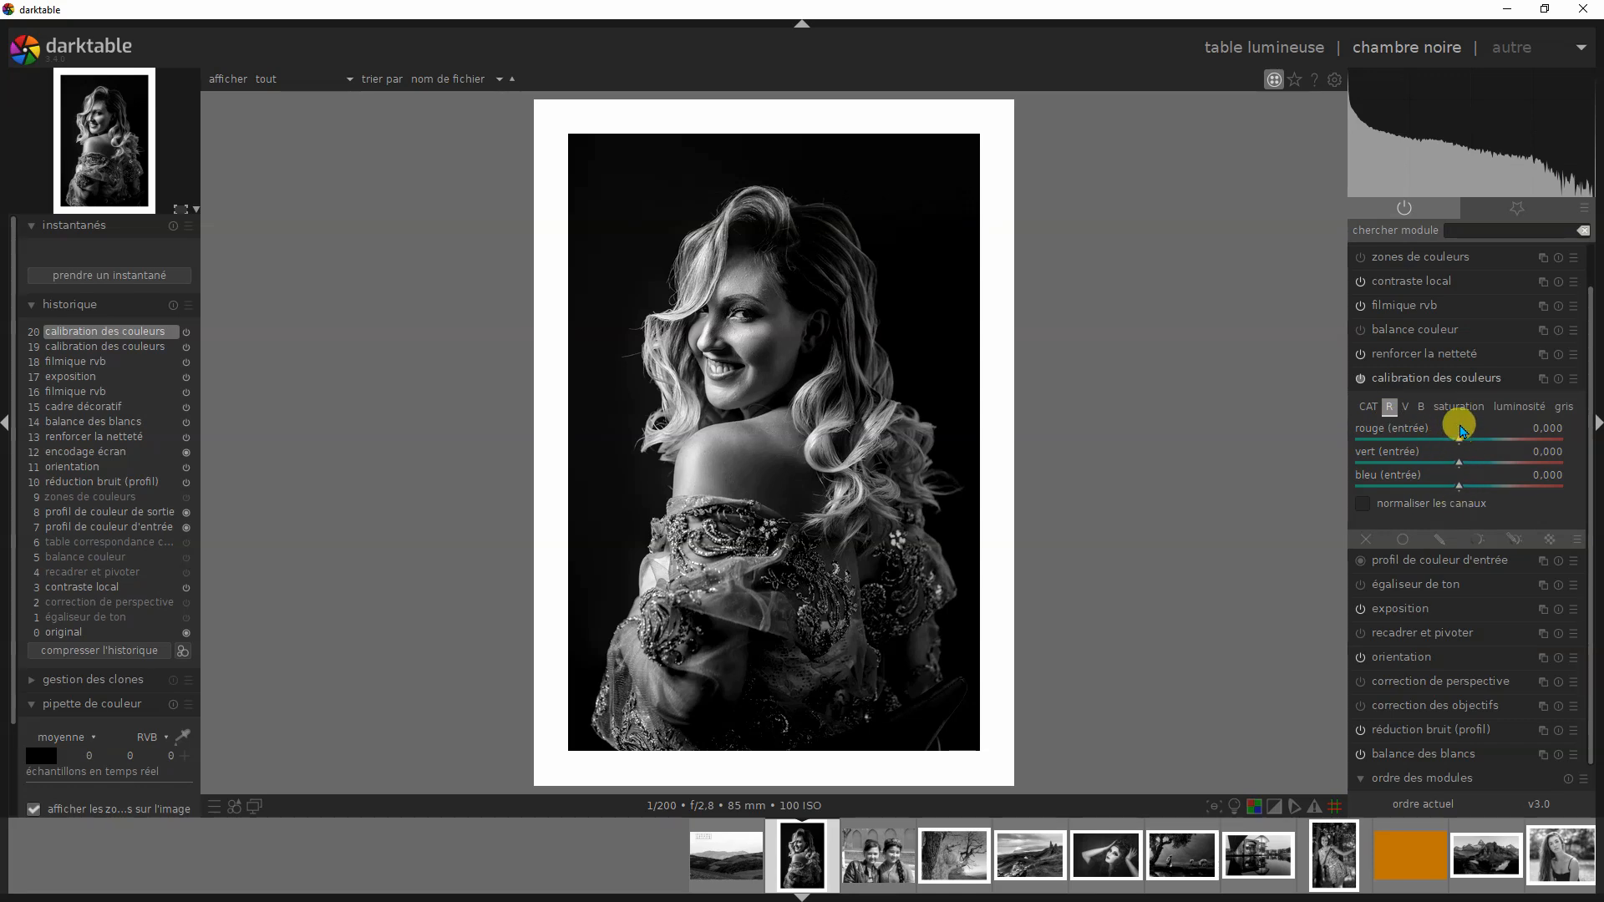
pyautogui.click(1405, 406)
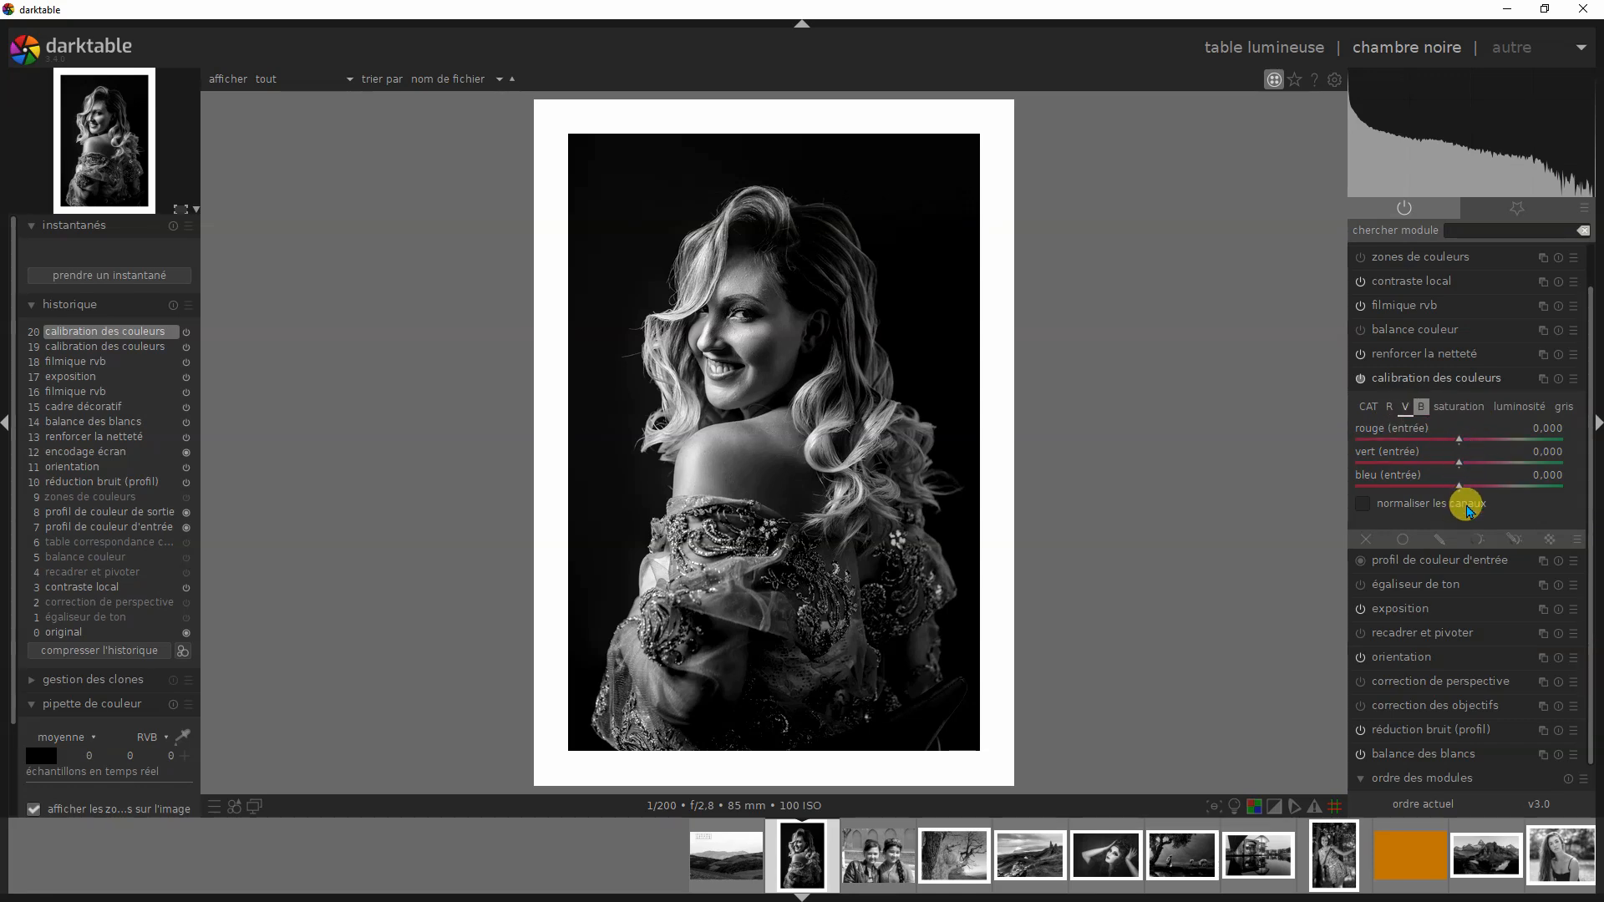
pyautogui.click(1418, 409)
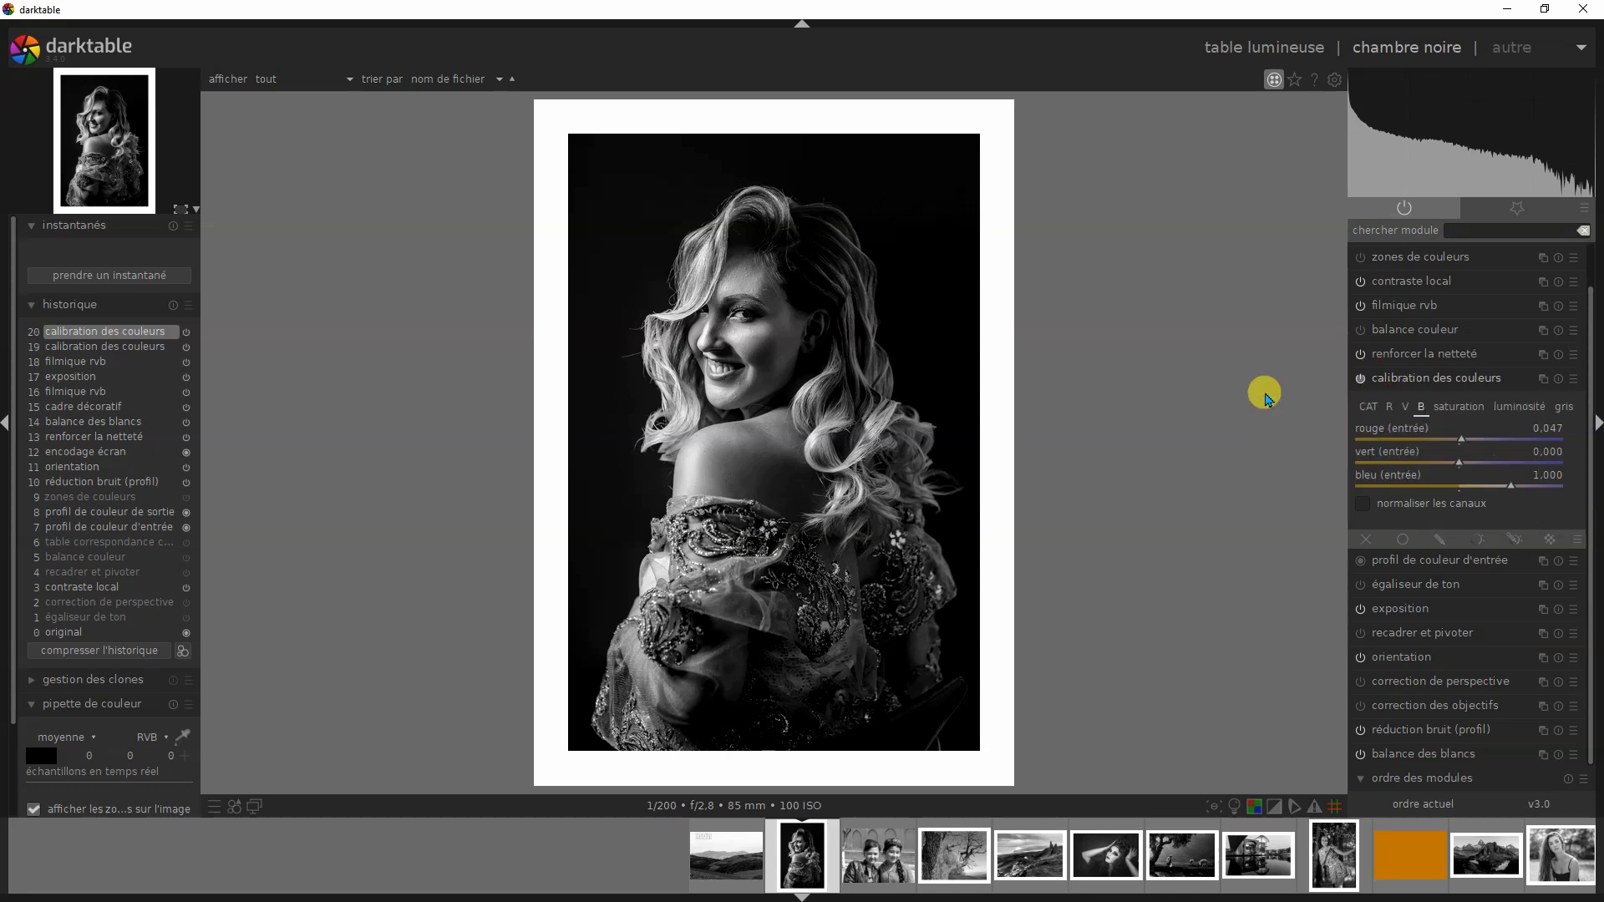
# - Apply the "N&B : basée sur luminance" preset to calibration des couleurs and take a snapshot of the result
pyautogui.click(1574, 378)
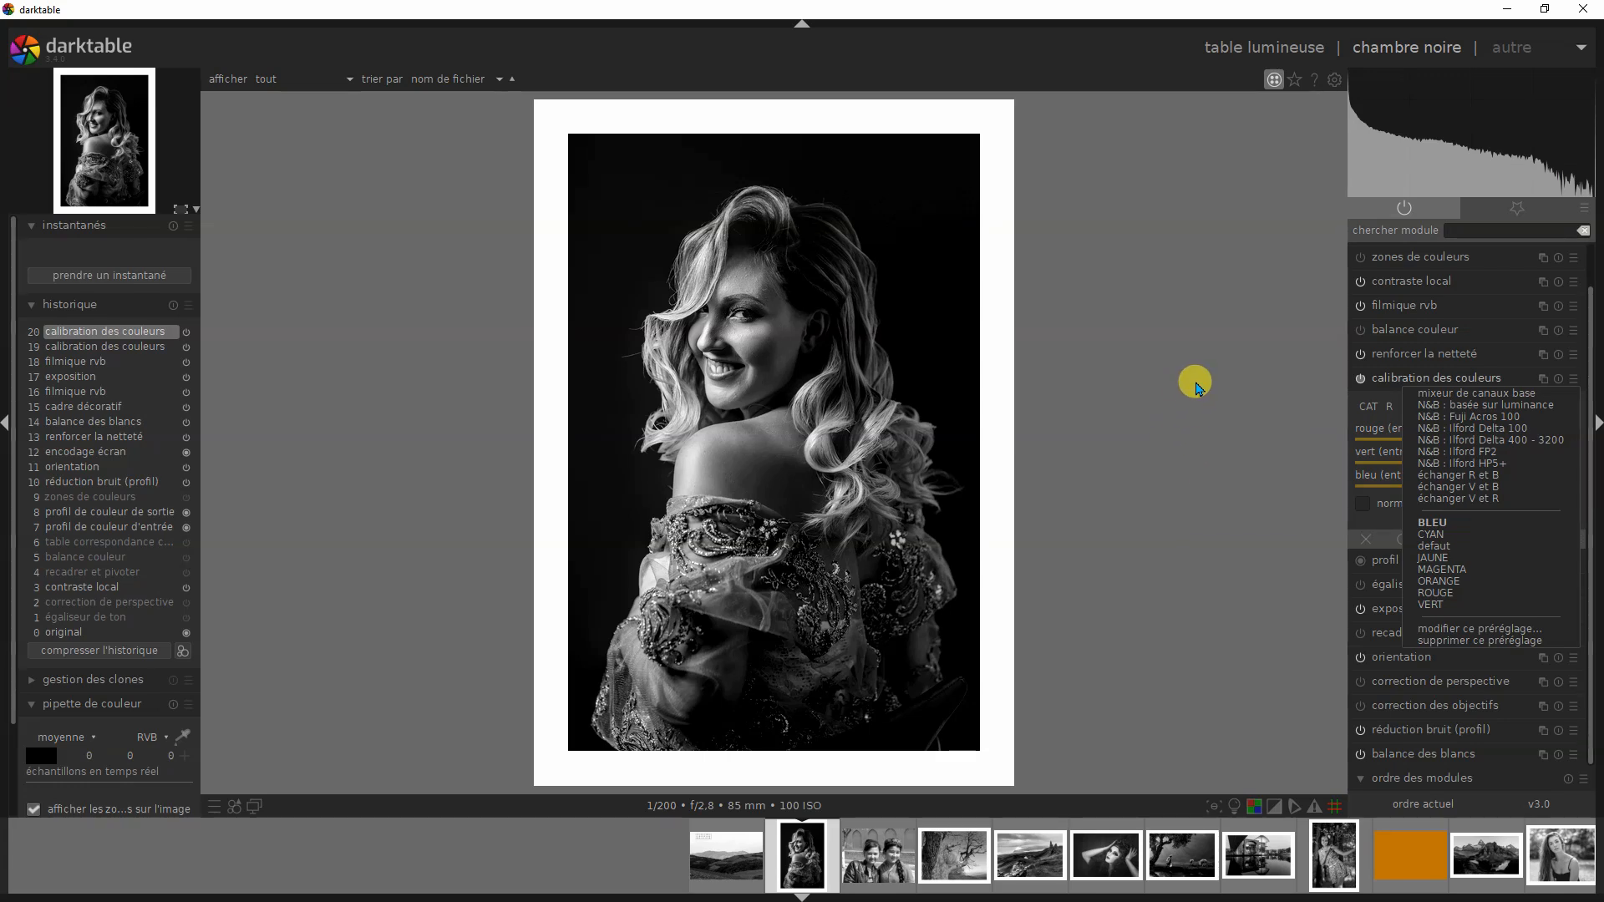
pyautogui.click(1194, 385)
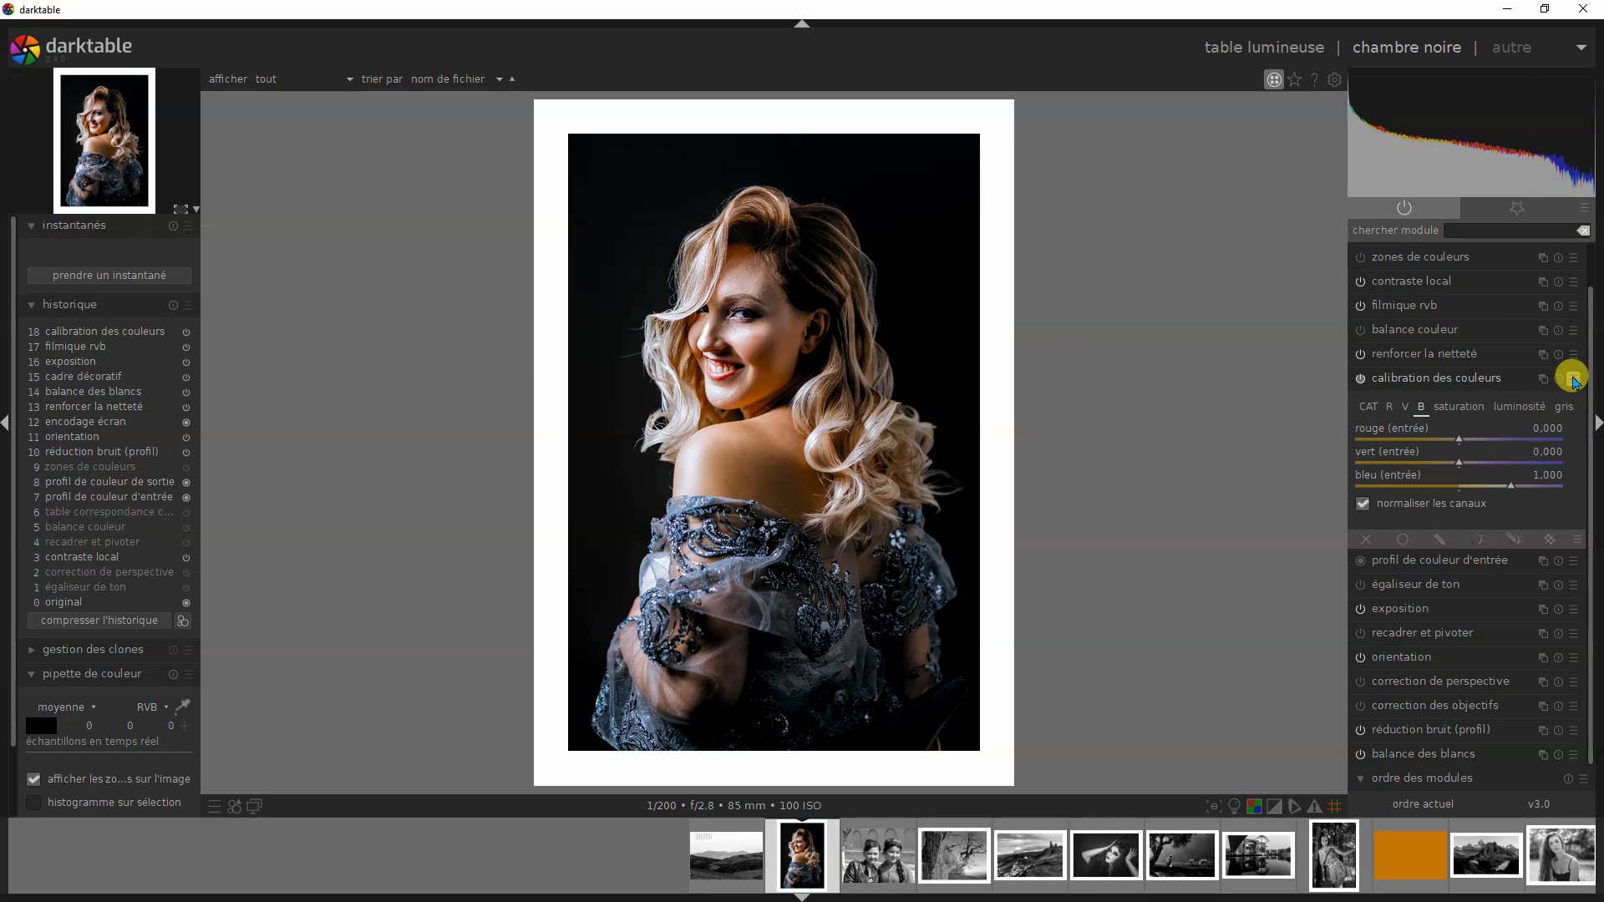
pyautogui.click(1573, 380)
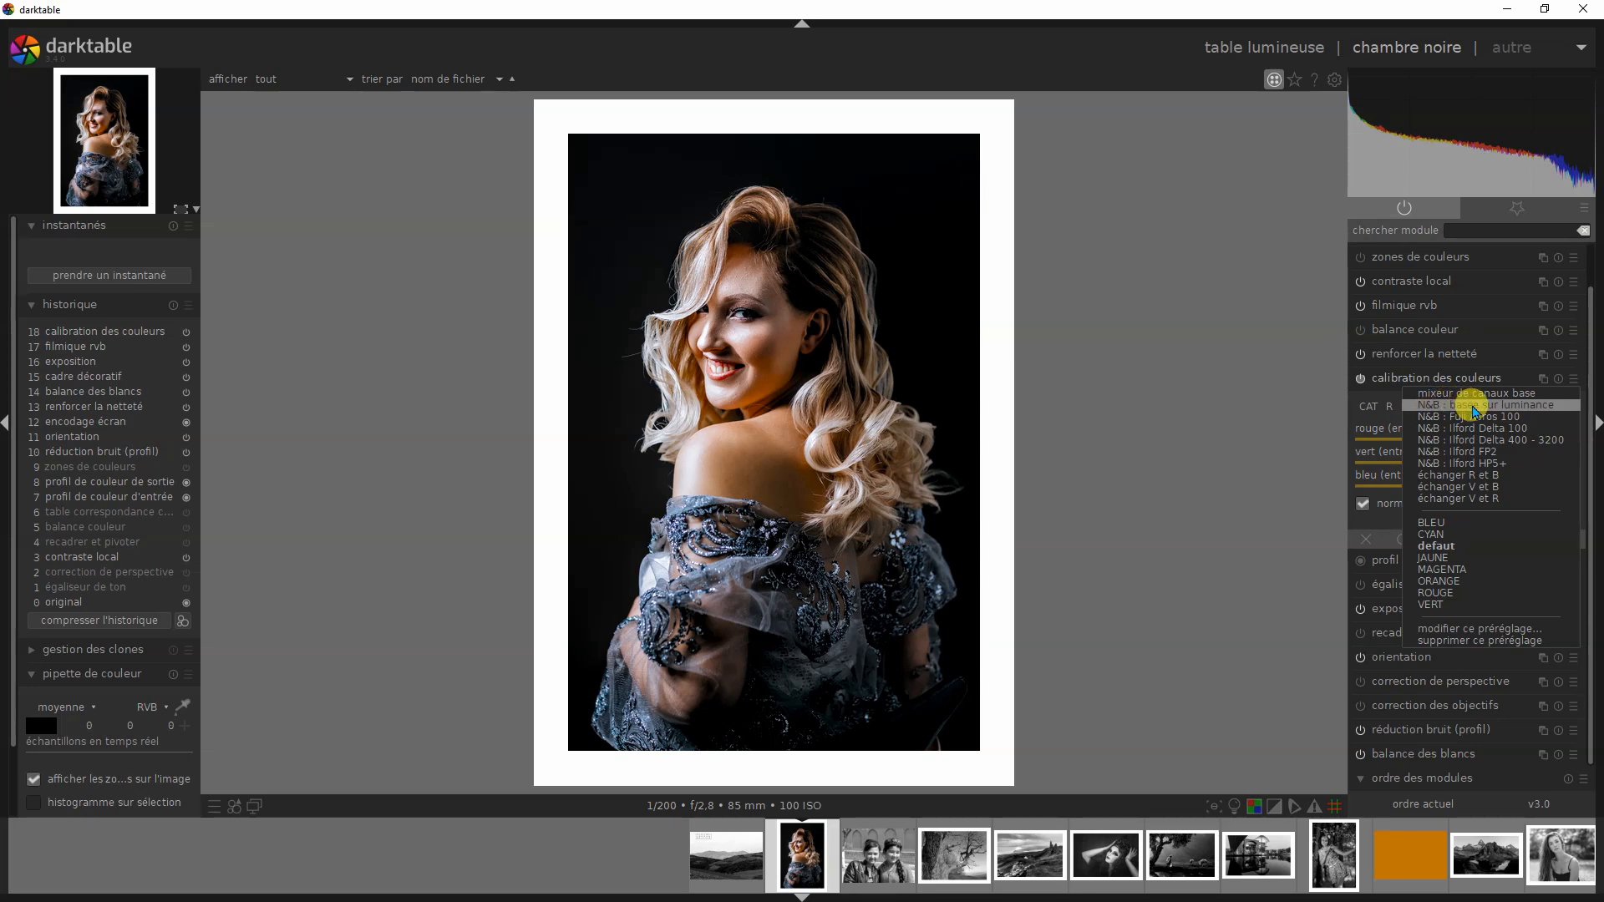
pyautogui.click(1476, 406)
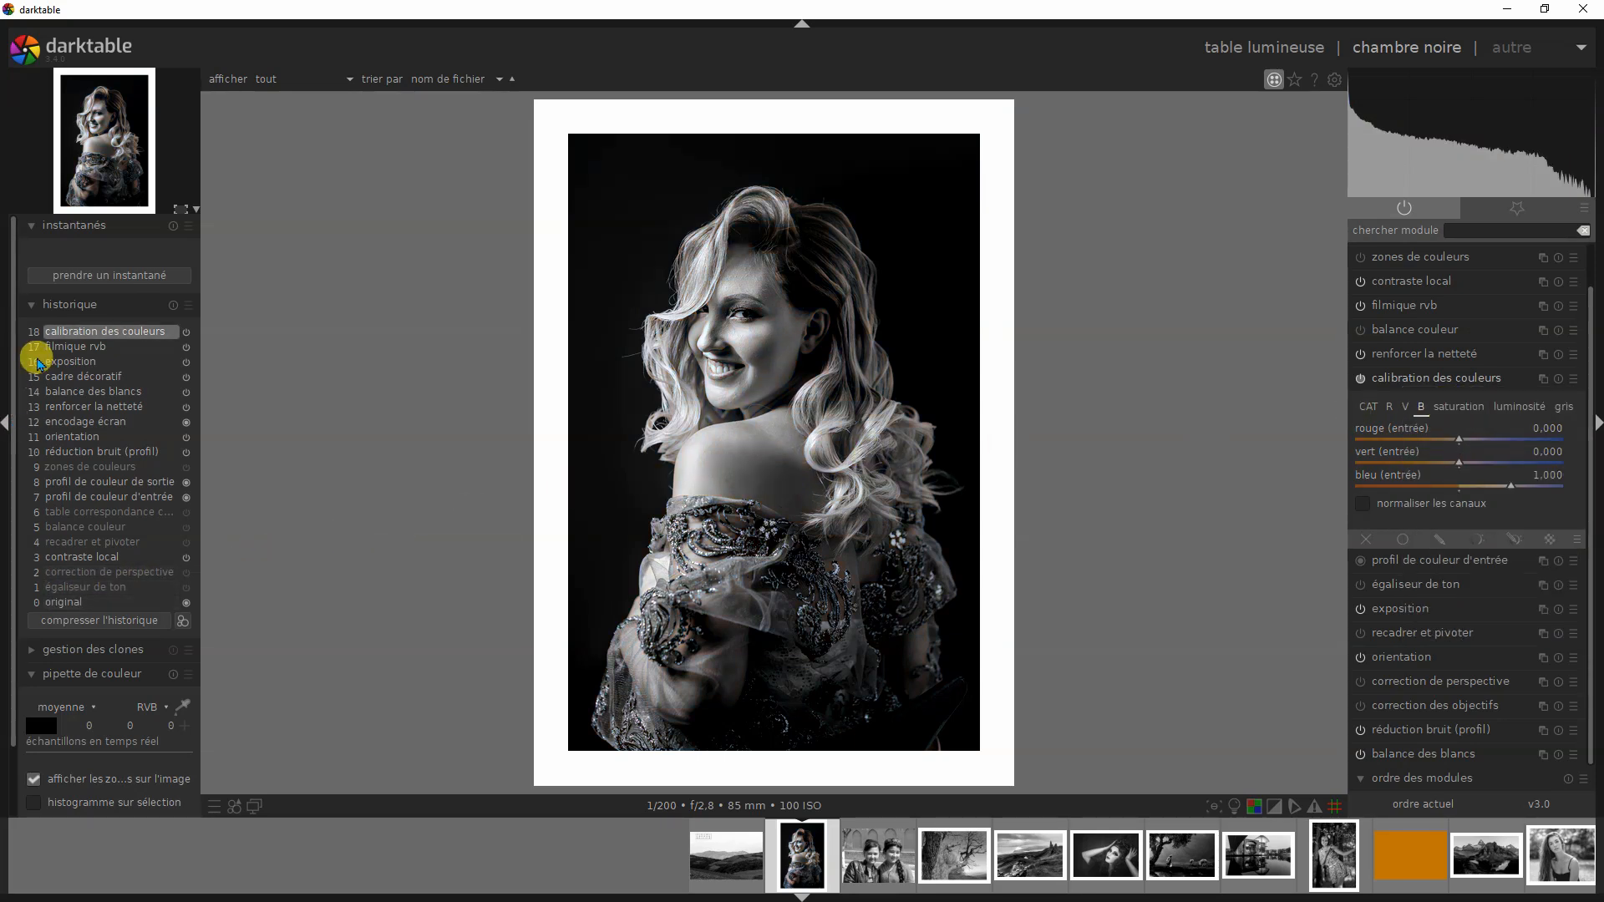
pyautogui.click(64, 275)
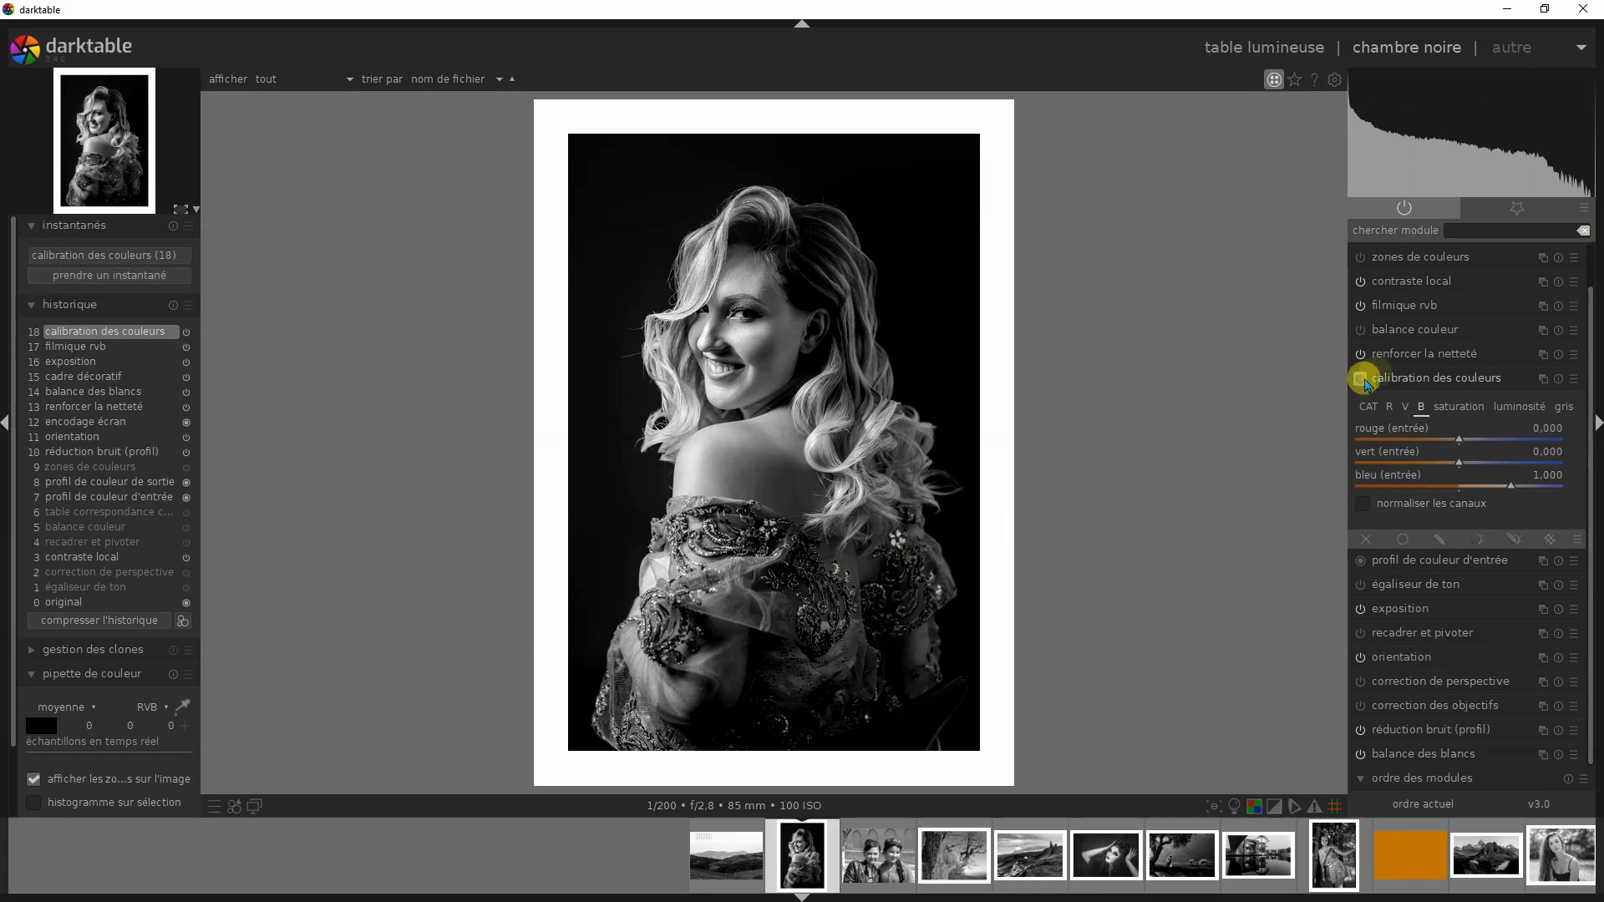
# - Apply the ROUGE preset to calibration des couleurs and take a second snapshot for comparison
pyautogui.click(1366, 380)
pyautogui.click(1416, 423)
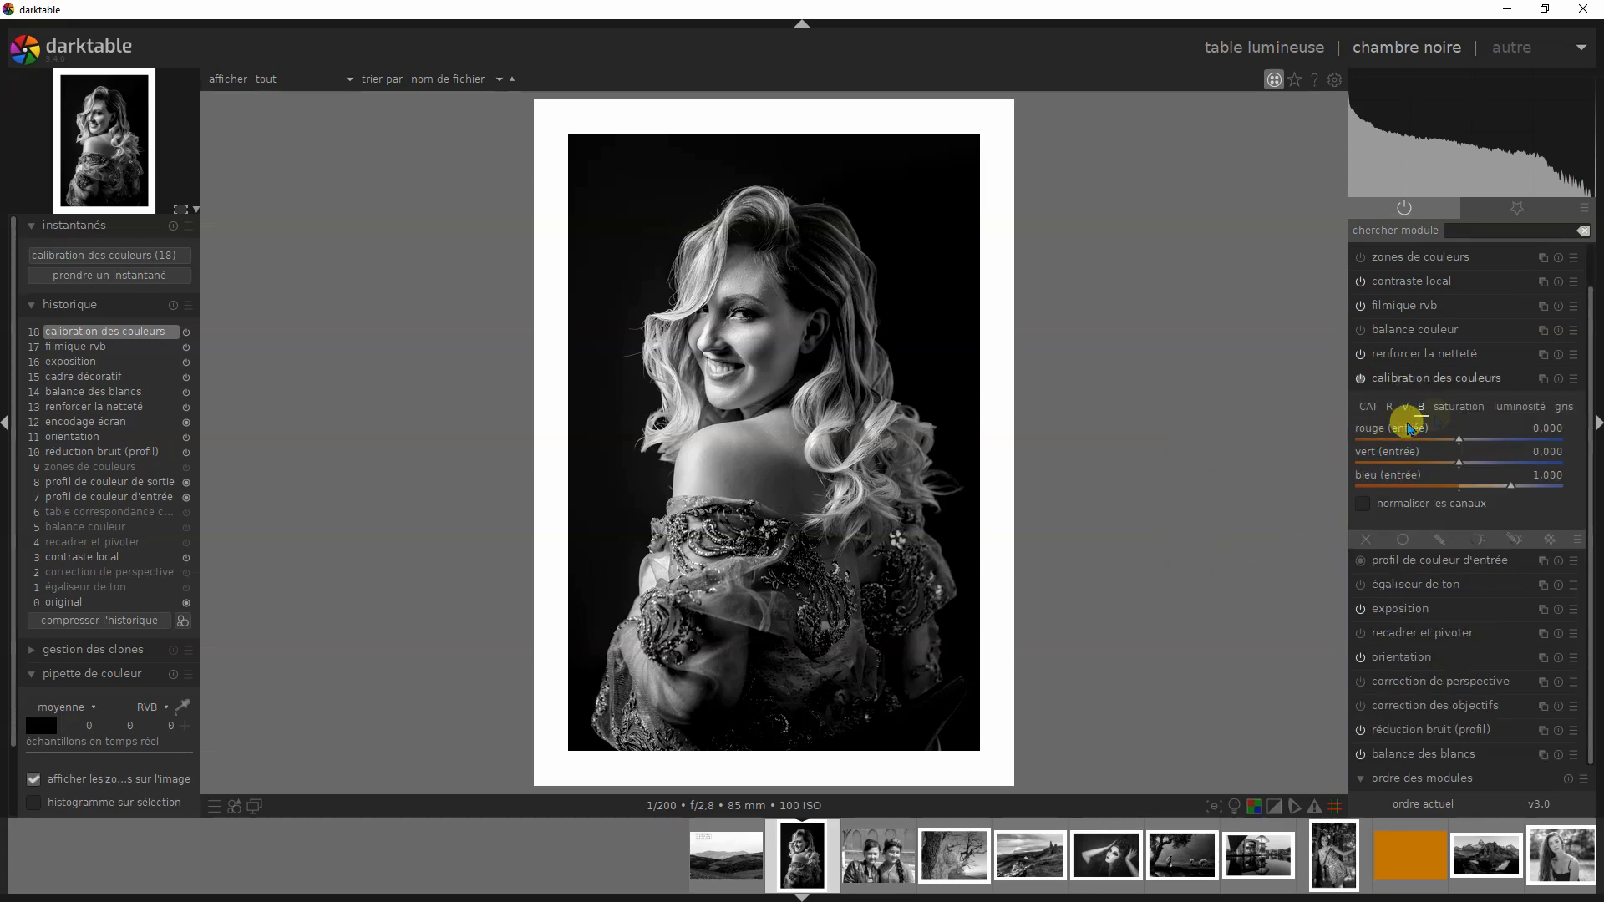
pyautogui.click(1574, 384)
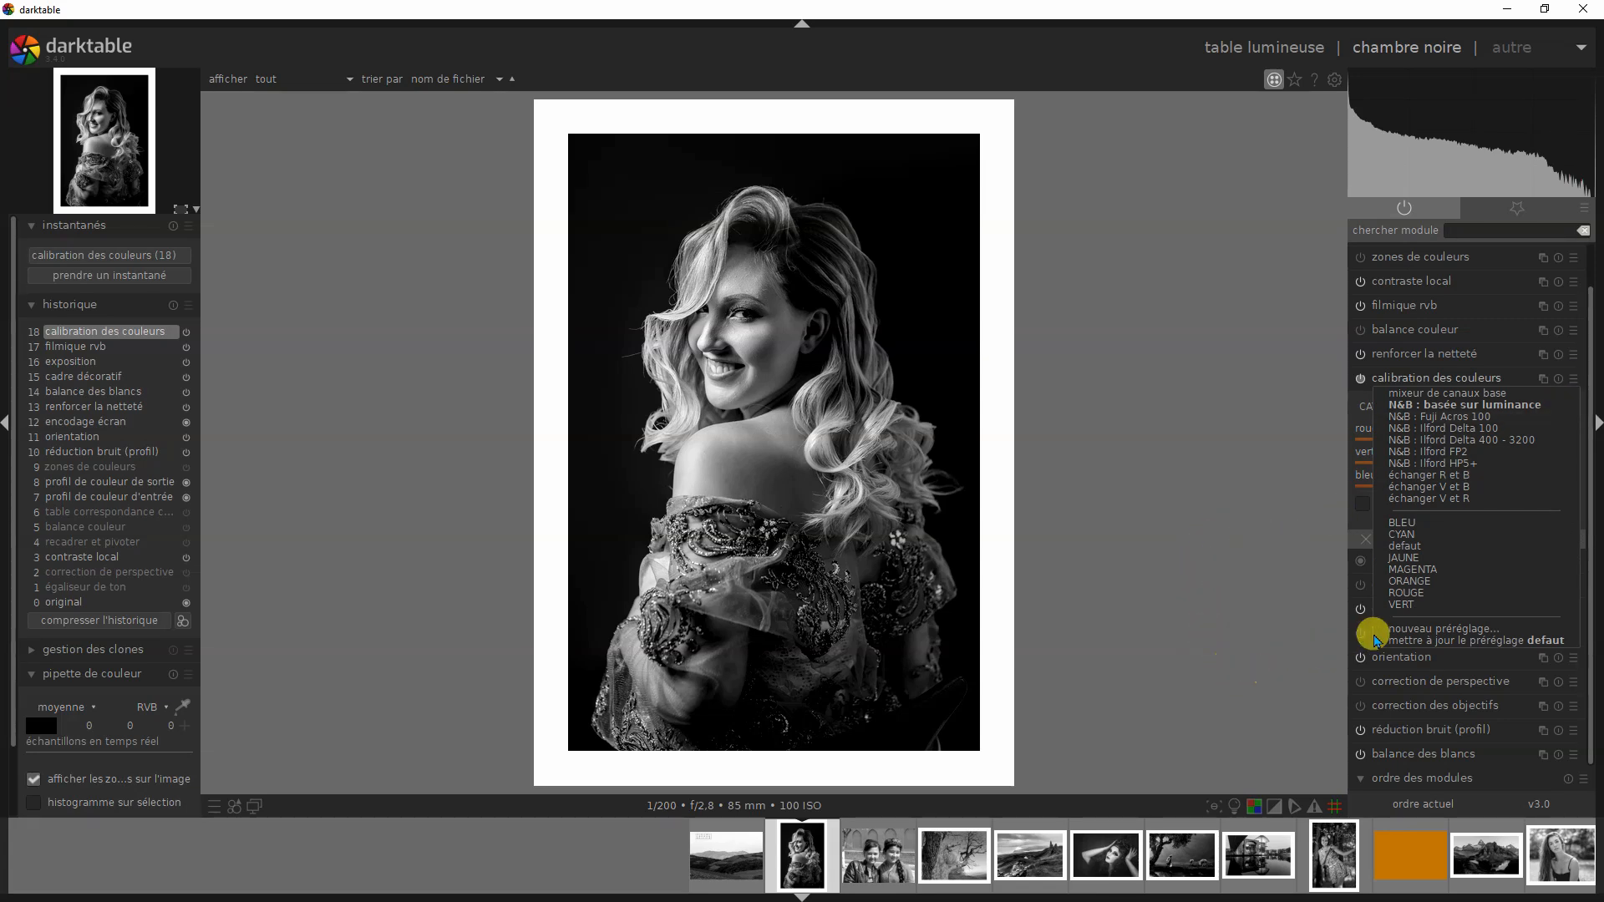
pyautogui.click(1408, 594)
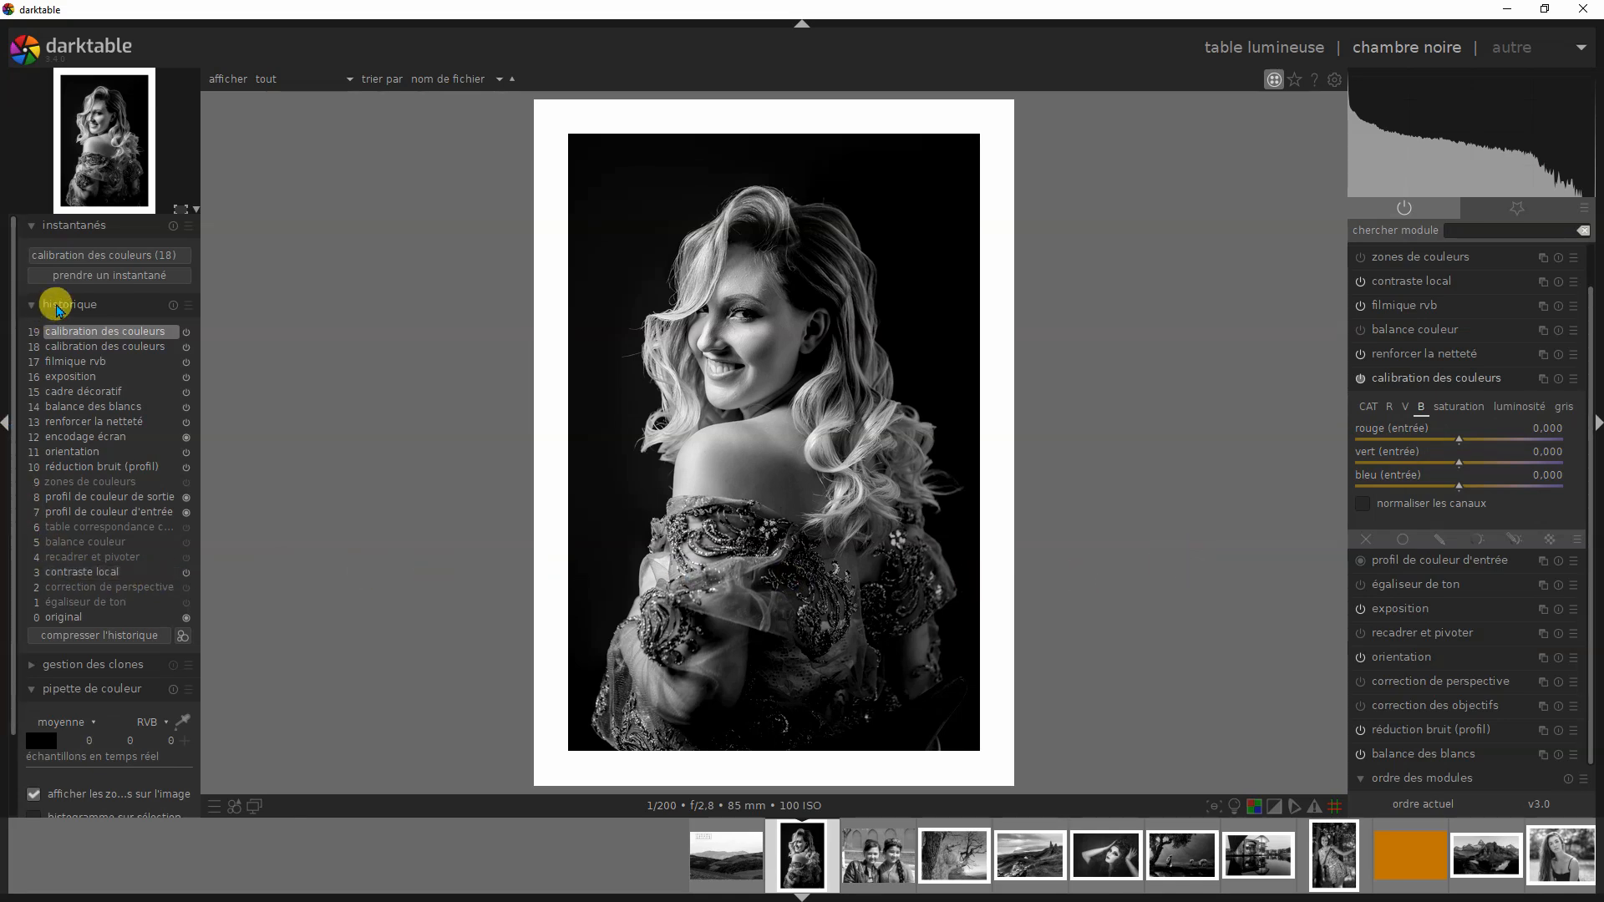
pyautogui.click(92, 280)
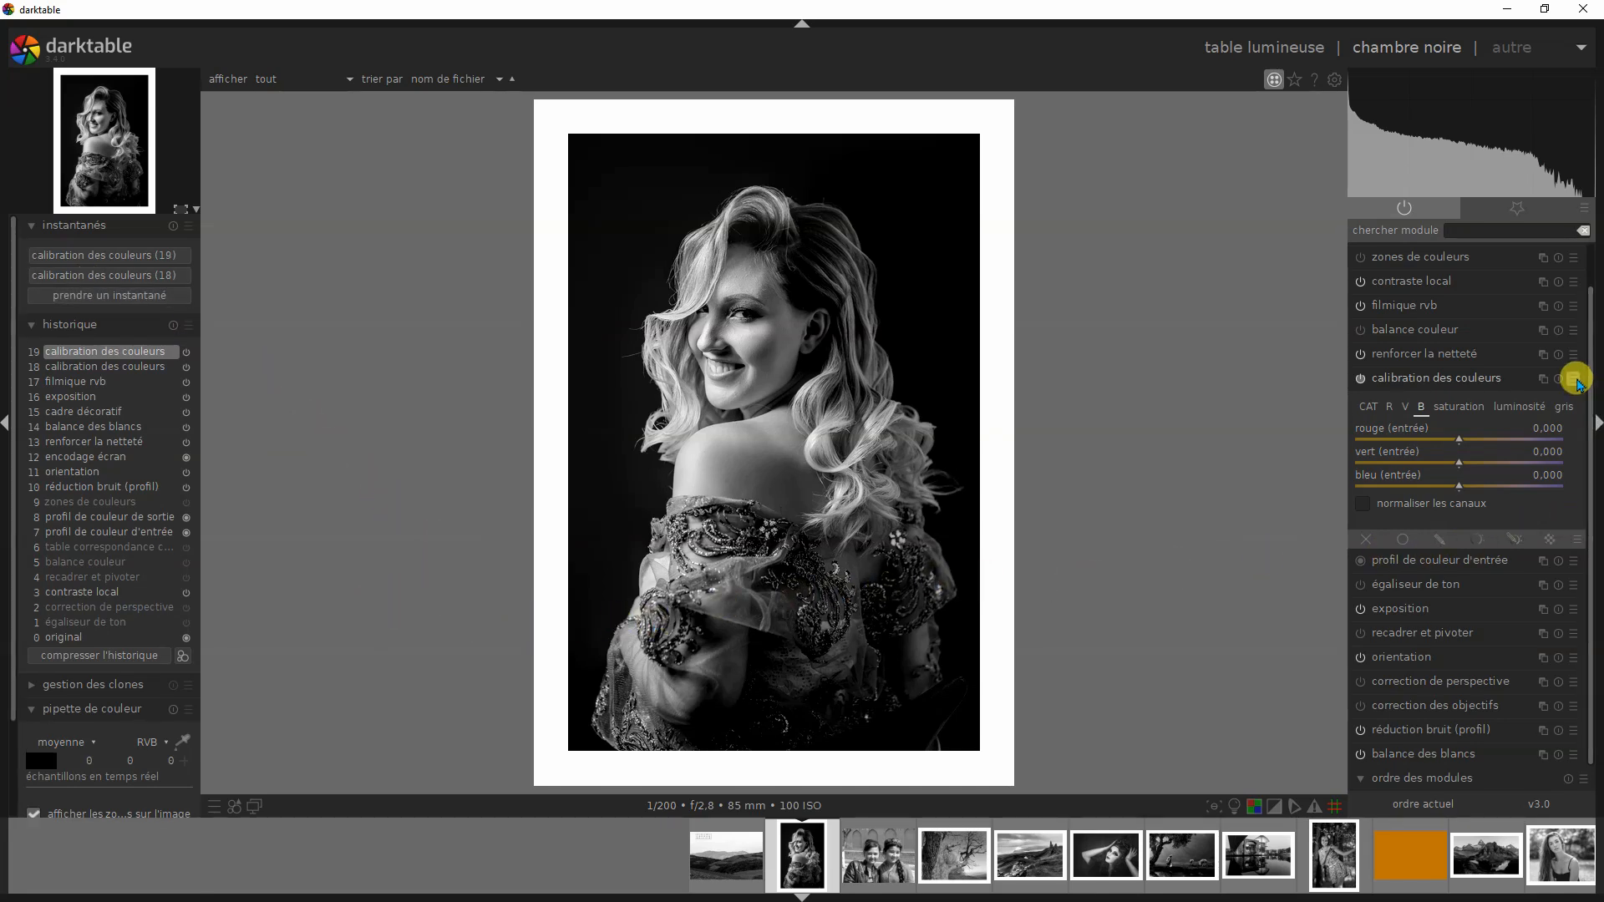
# - Apply the VERT preset to calibration des couleurs and check the module's channel settings
pyautogui.click(1443, 375)
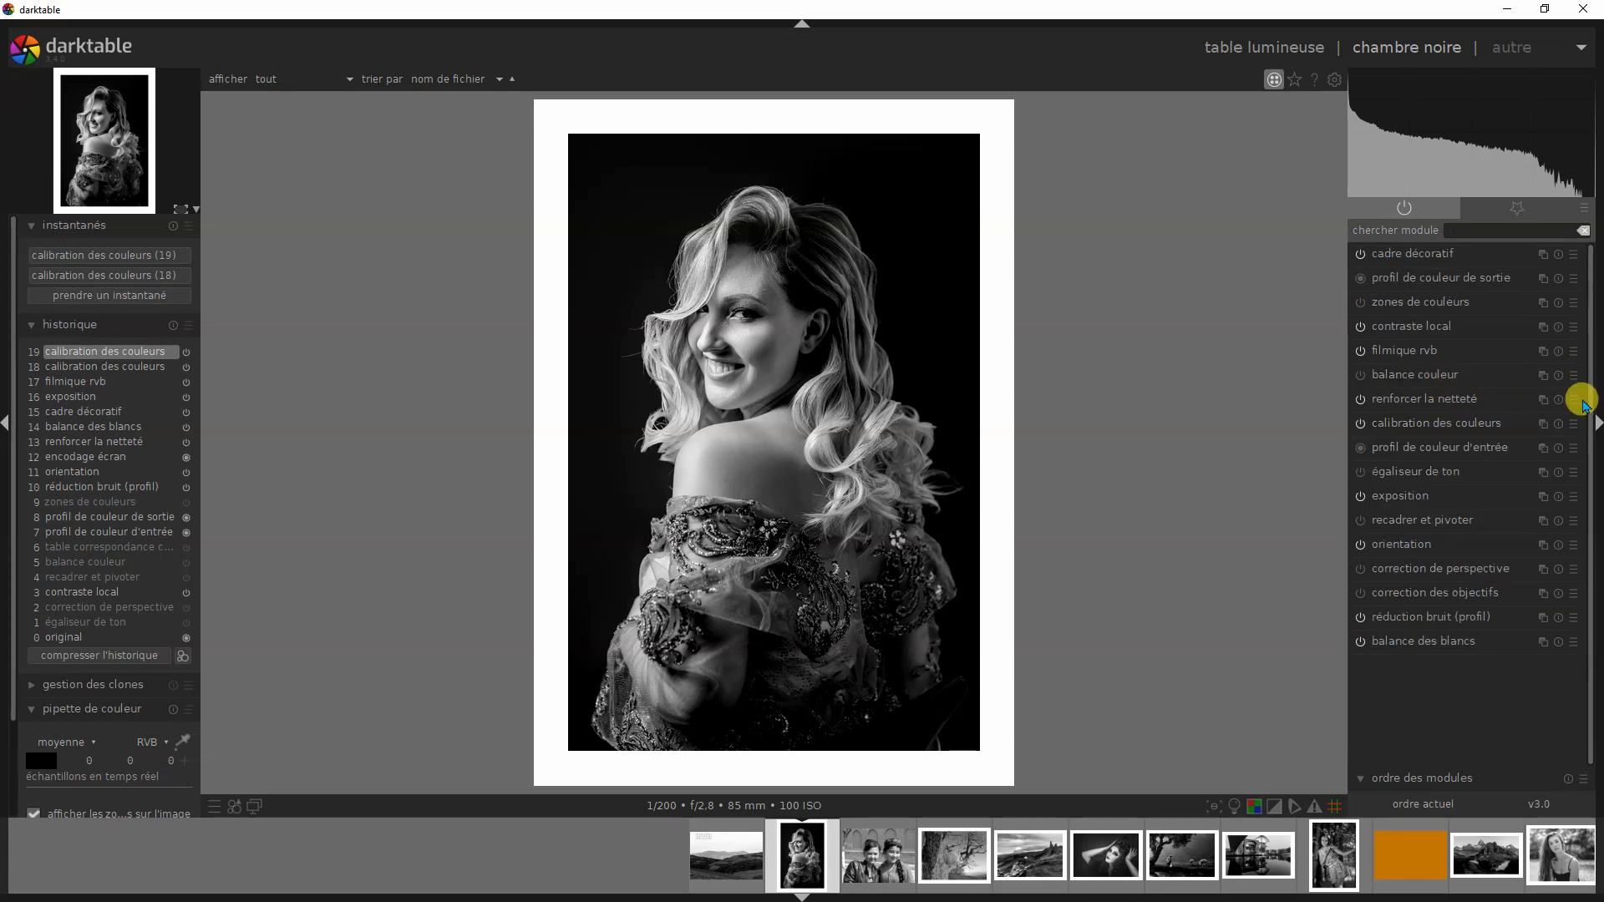
pyautogui.click(1574, 428)
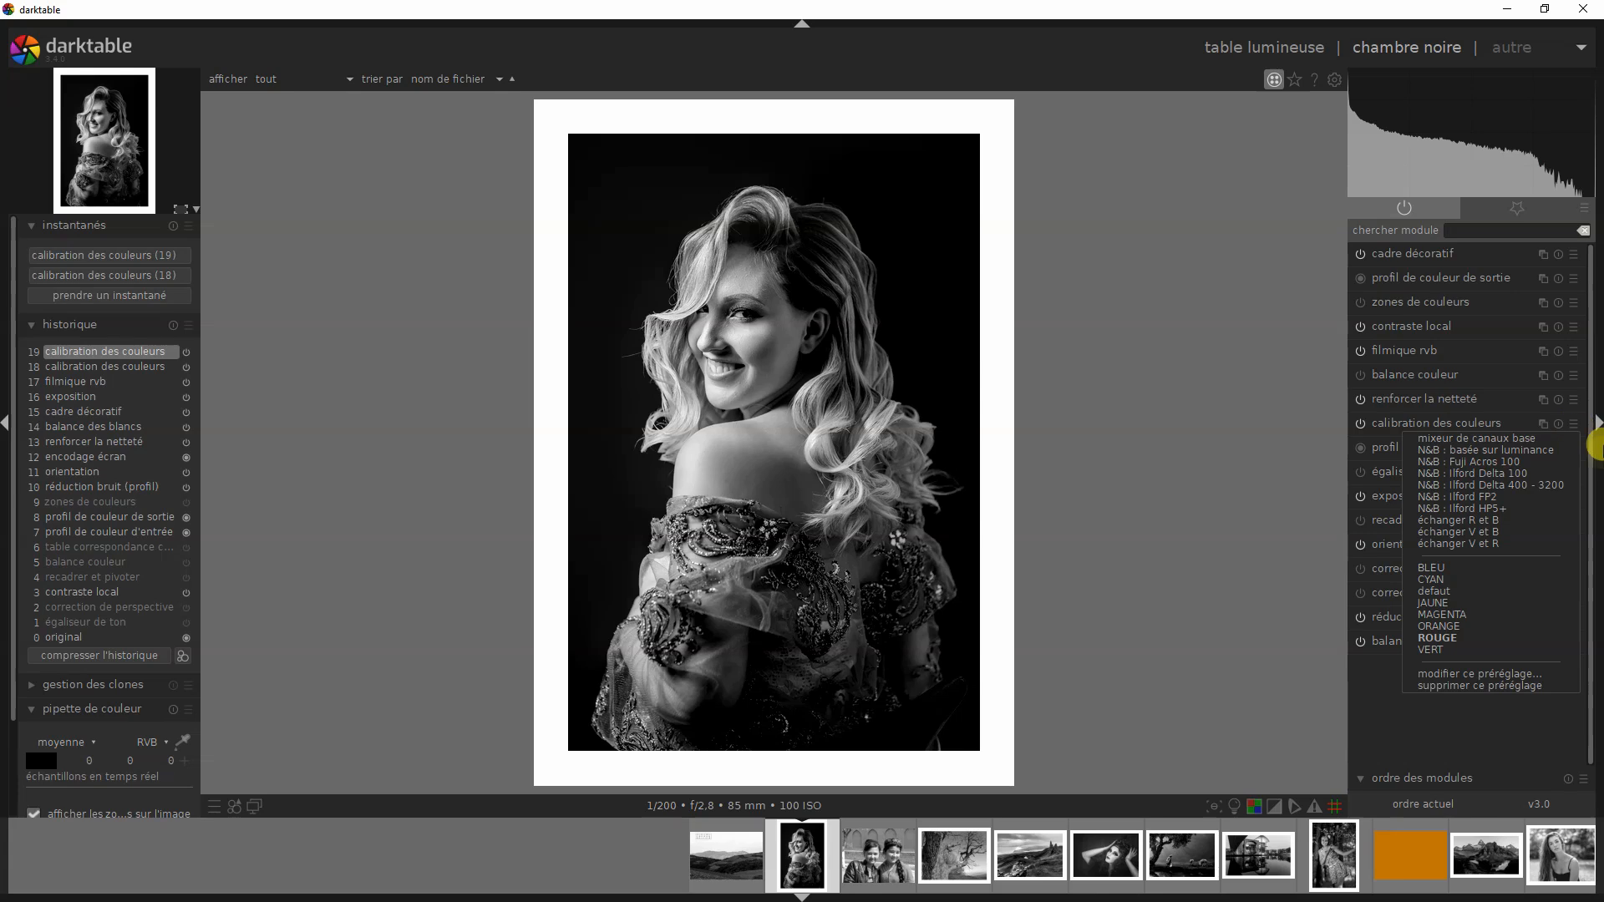
pyautogui.click(1435, 651)
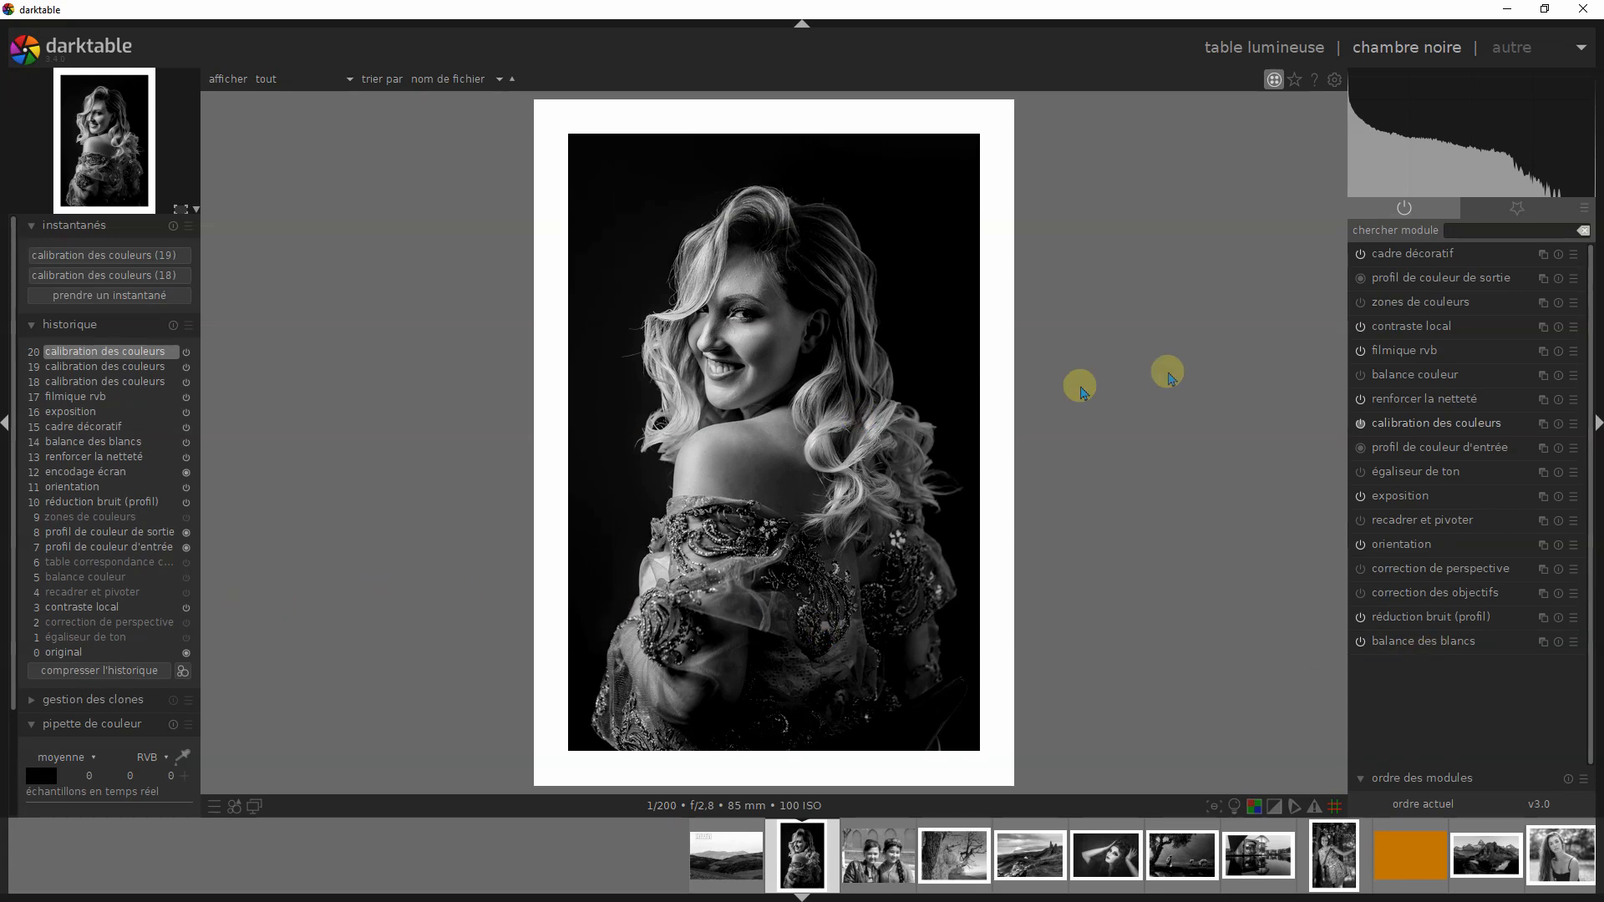
pyautogui.click(1450, 422)
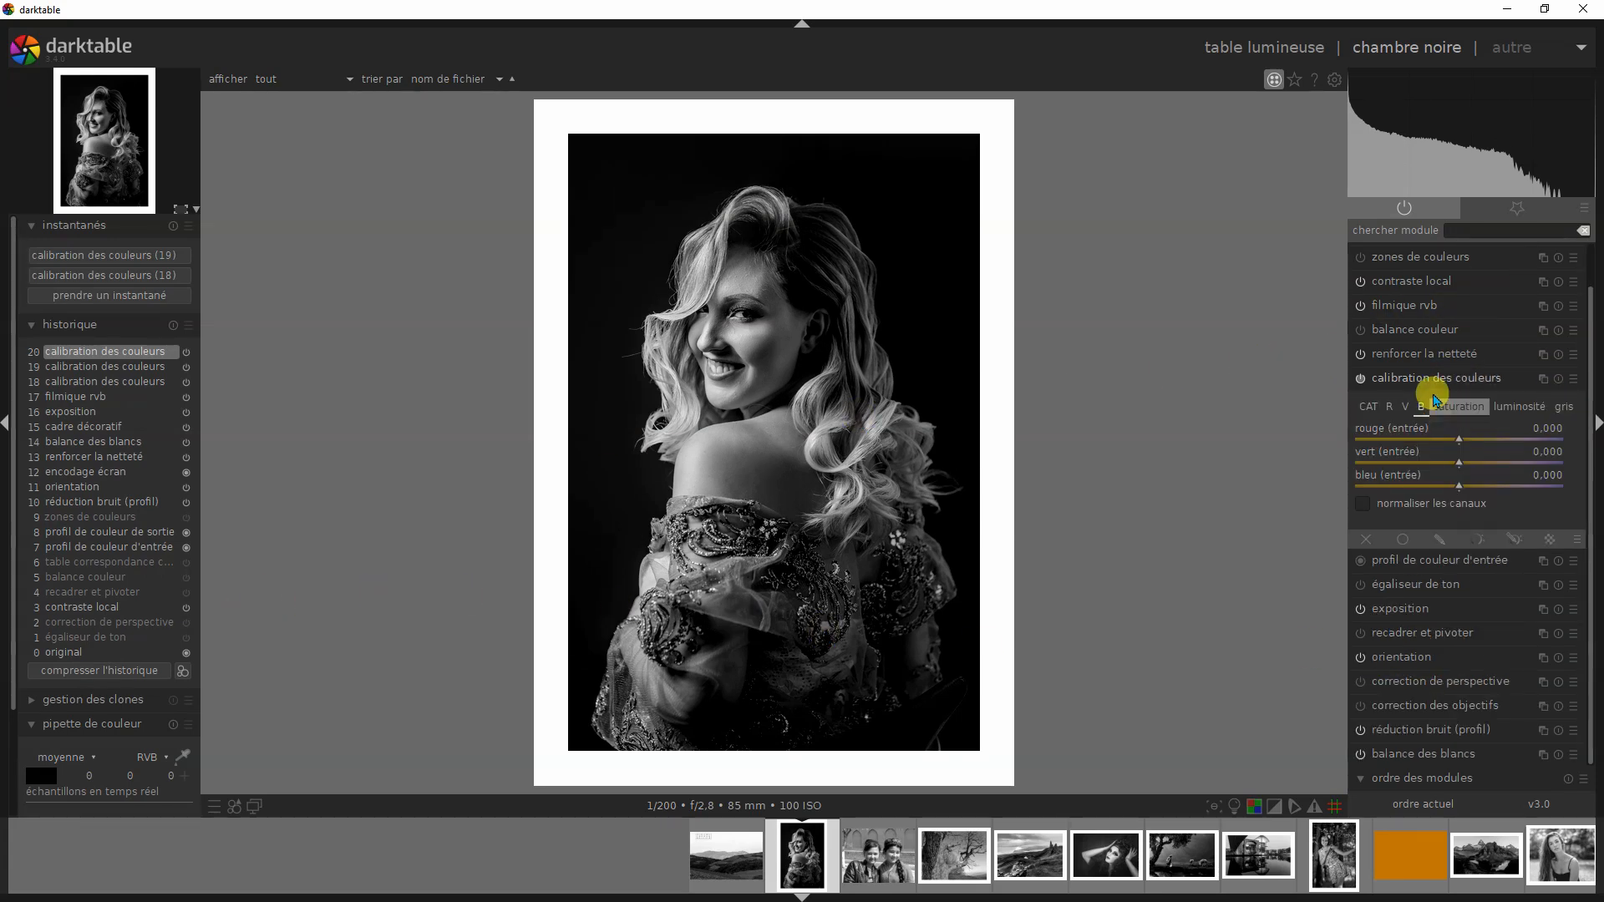
pyautogui.click(1434, 414)
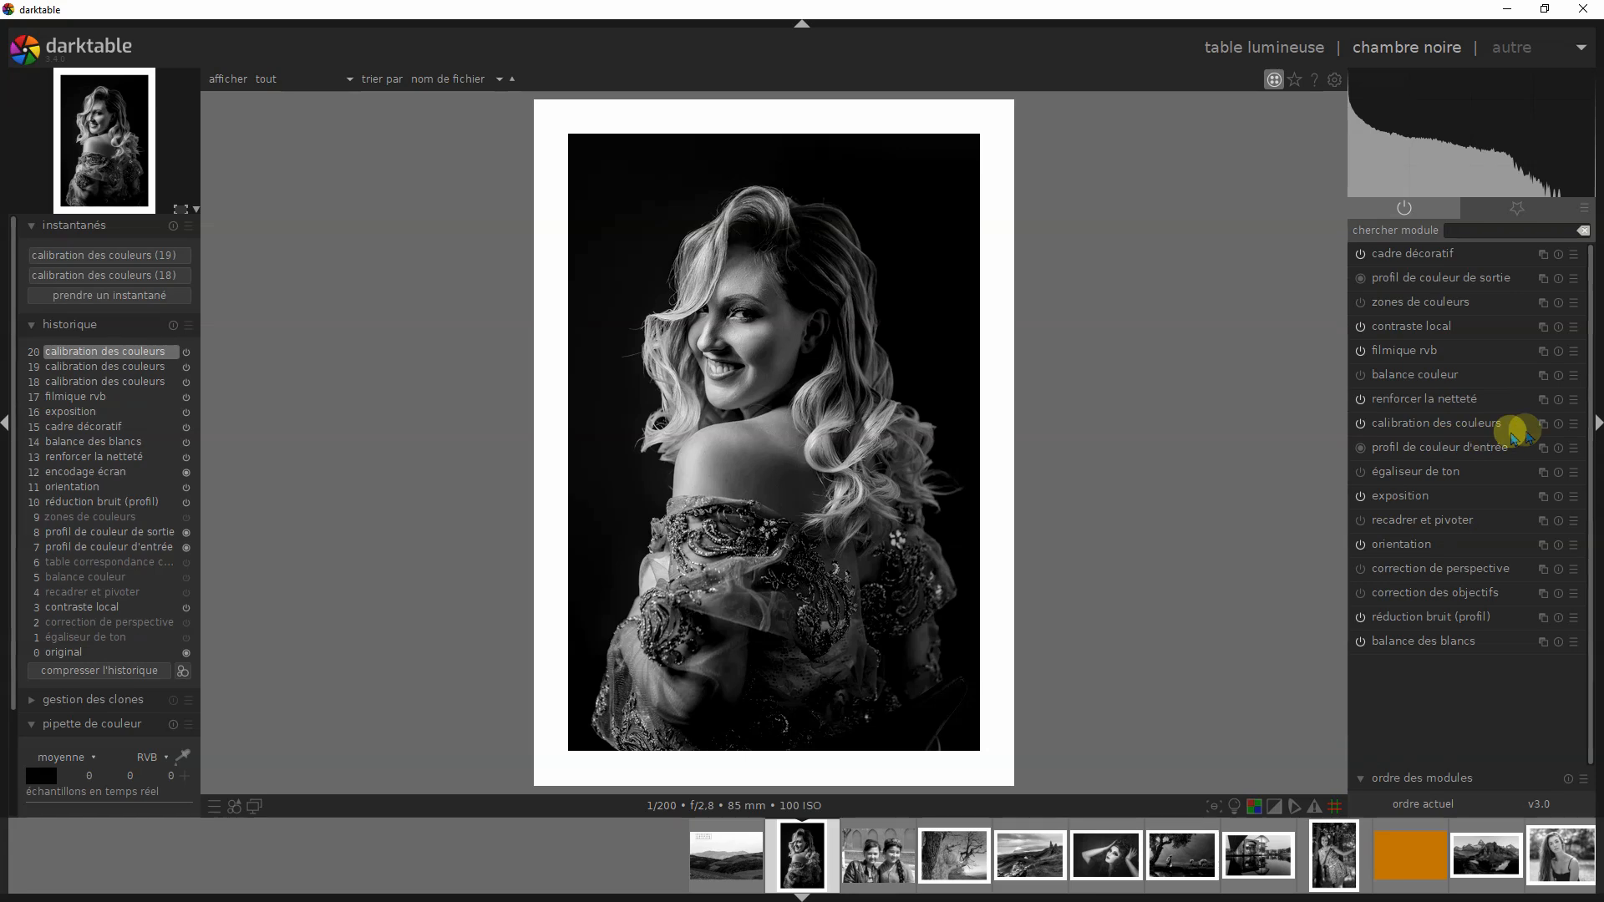
# - Apply the BLEU preset to calibration des couleurs and show the module's B channel mix
pyautogui.click(1573, 423)
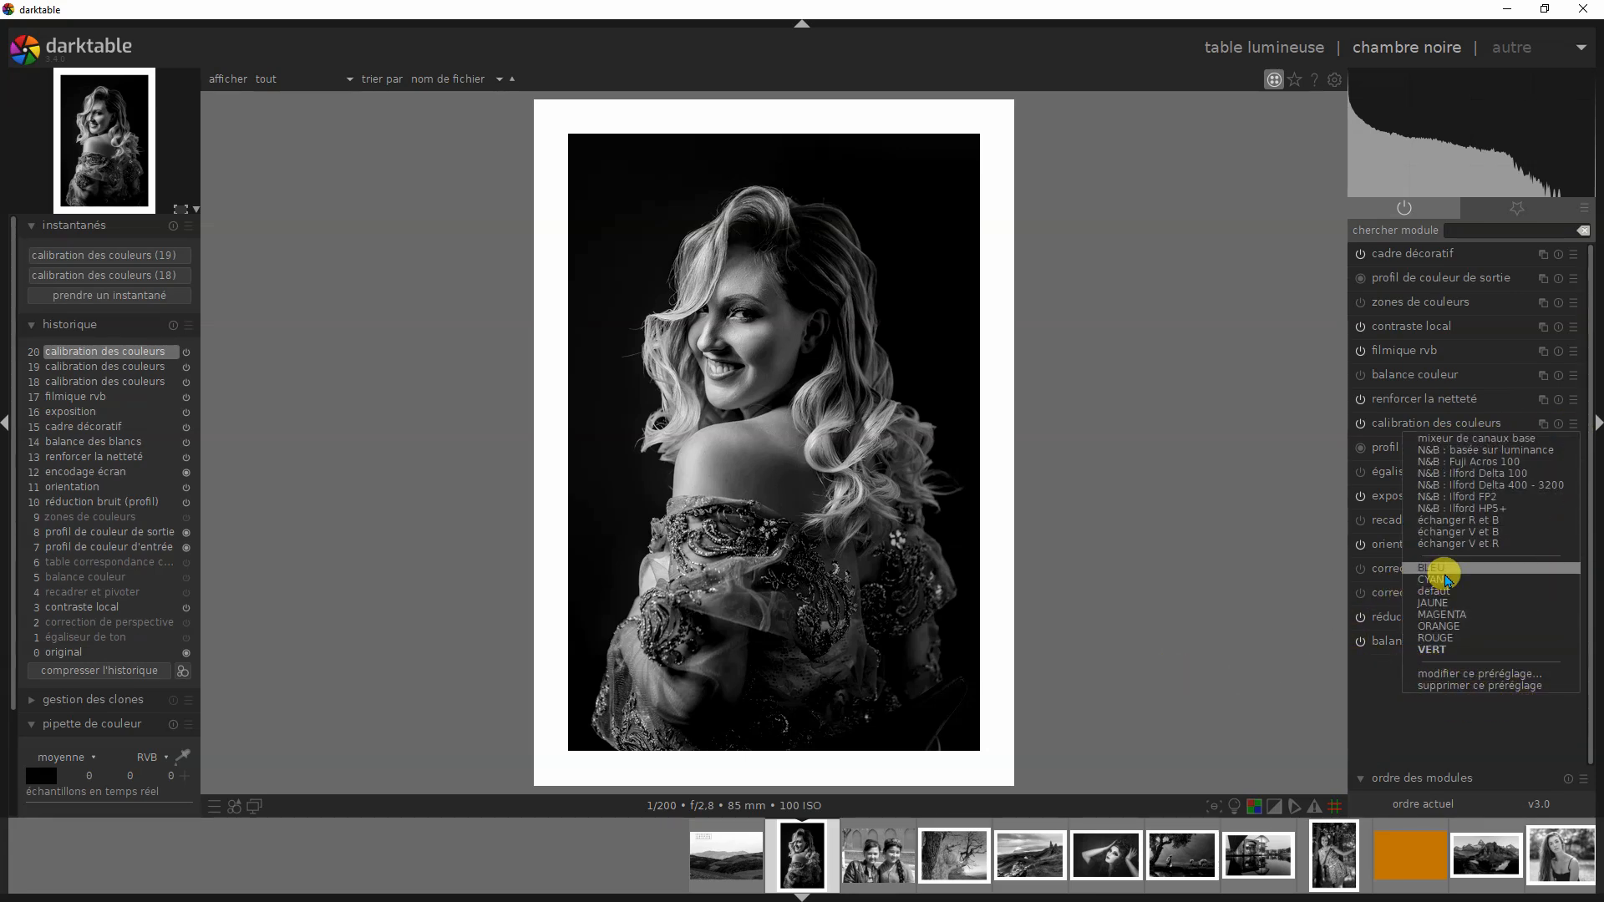
pyautogui.click(1446, 571)
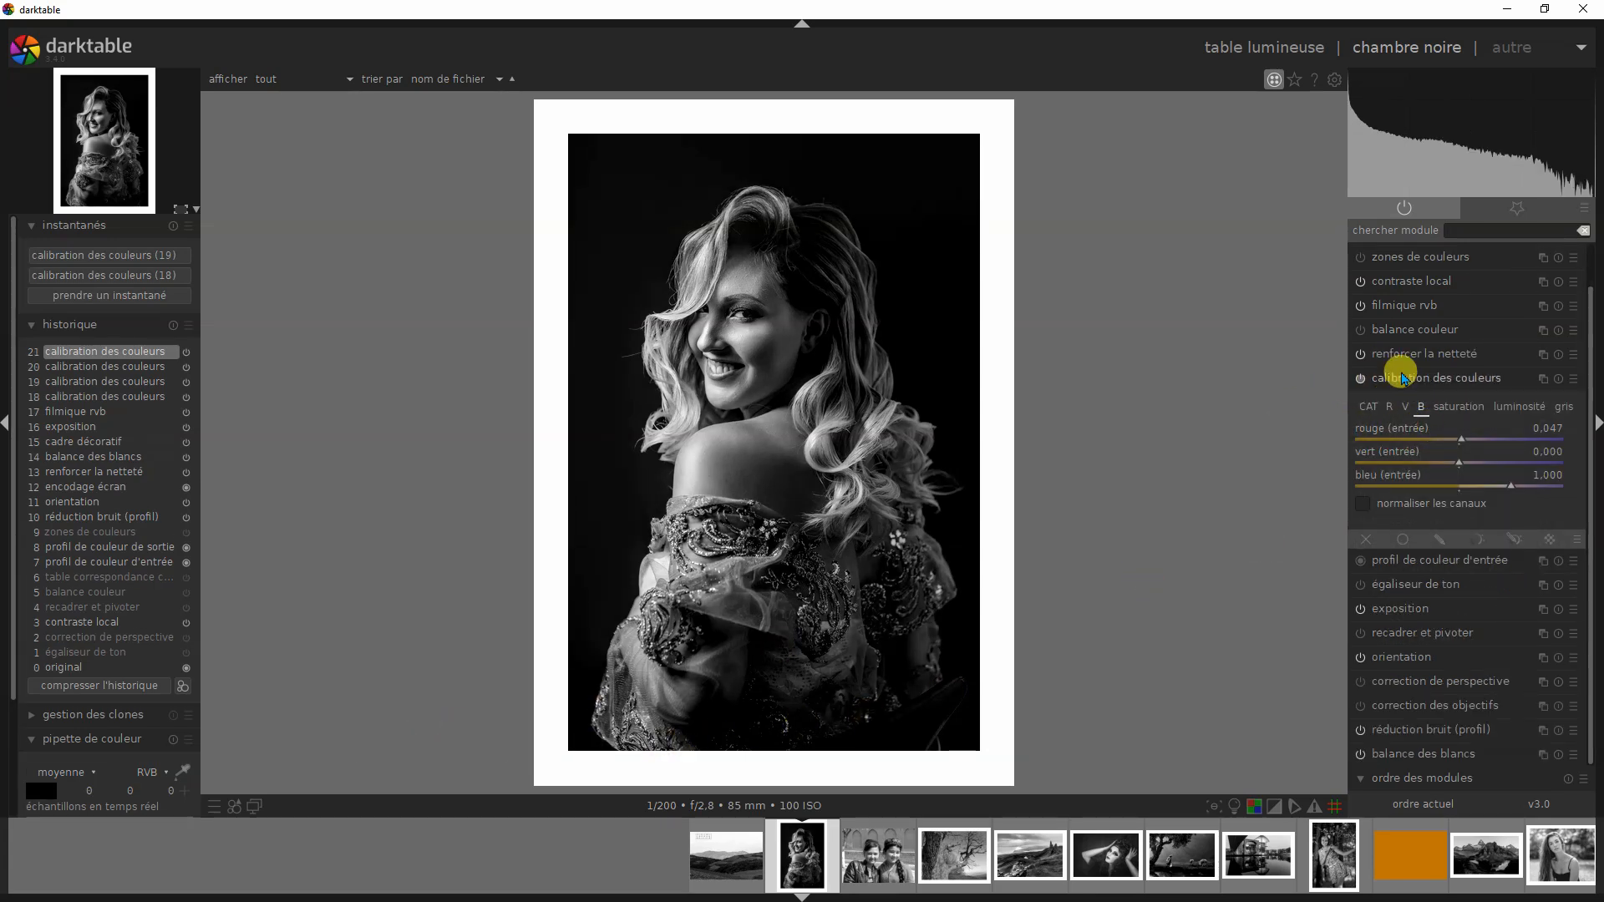
pyautogui.click(1398, 424)
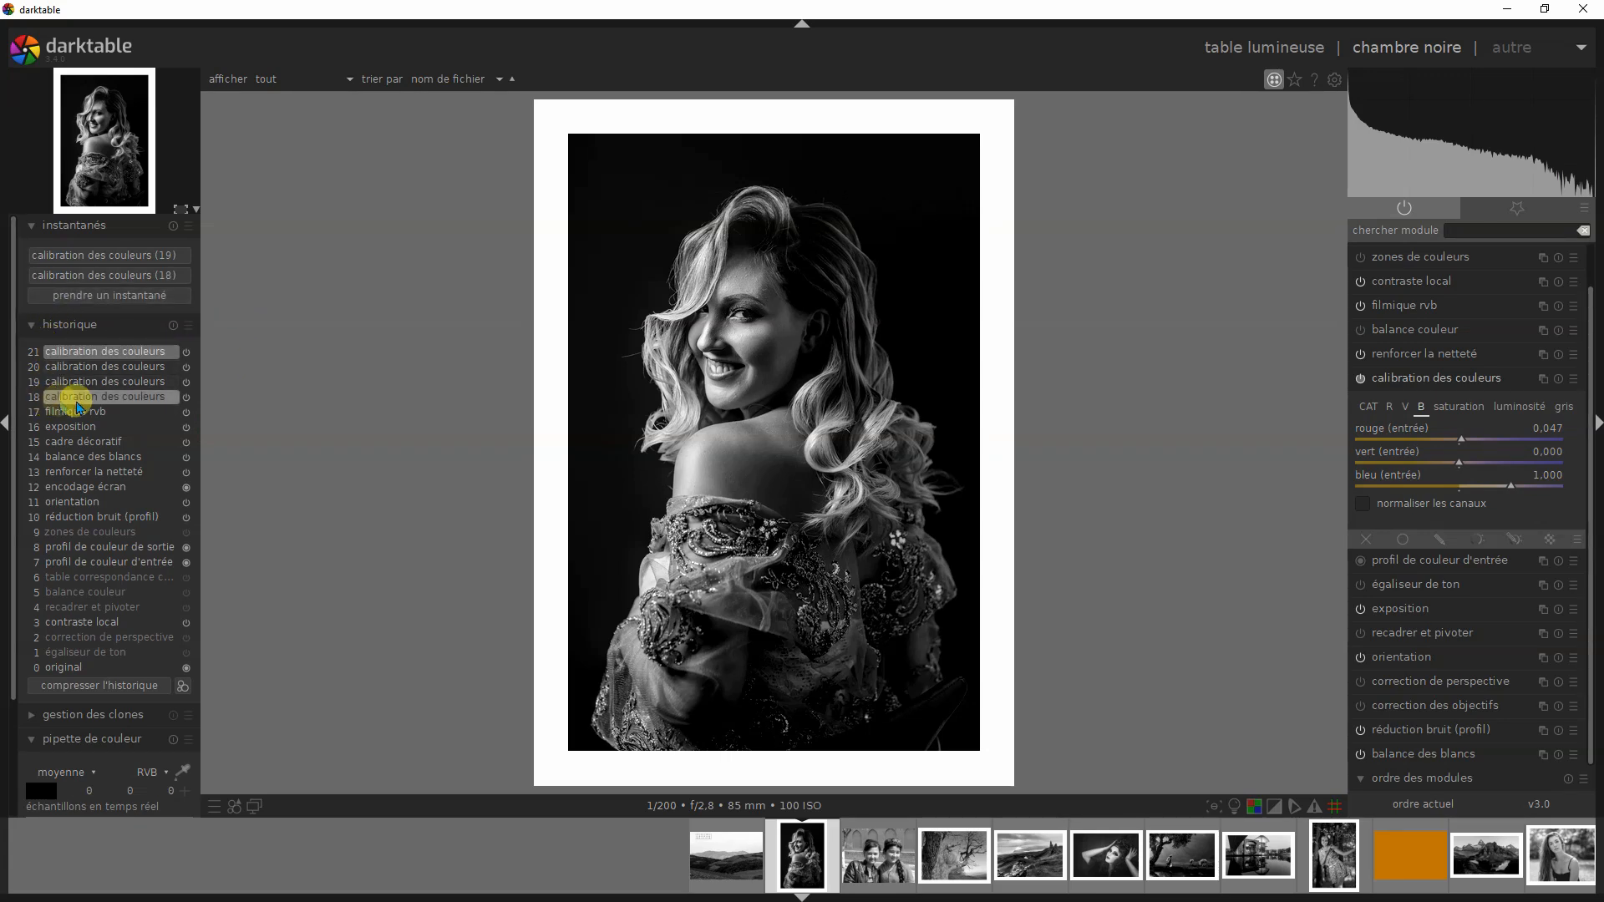
# - Compare the BLEU result with snapshots "calibration des couleurs (18)" and "(19)" by sweeping the split line across the portrait
pyautogui.click(101, 280)
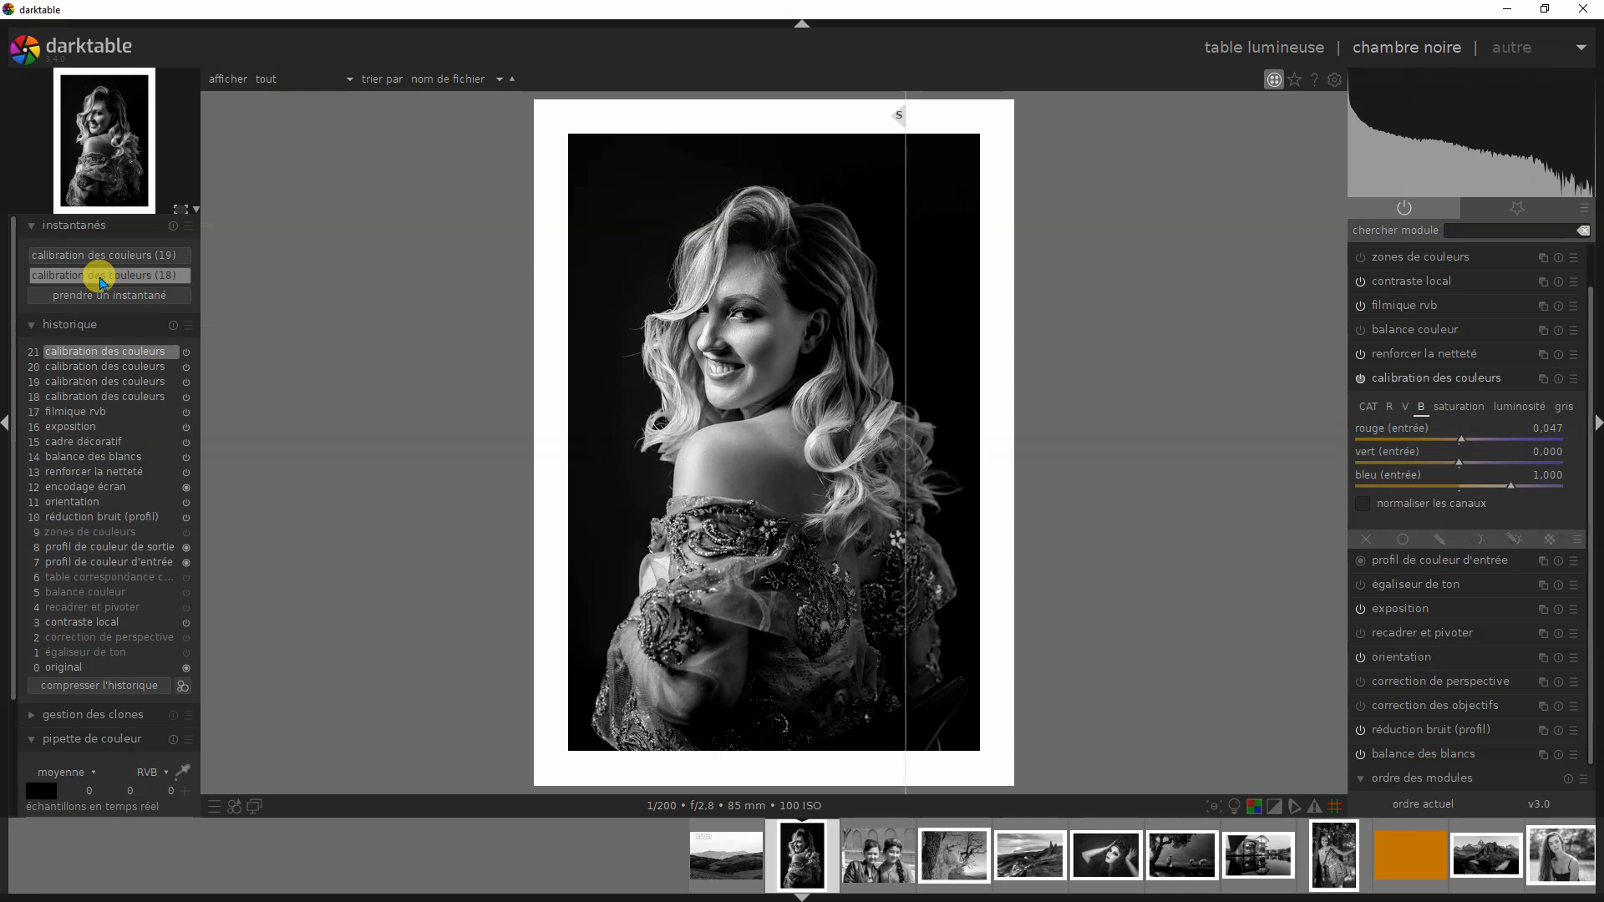
pyautogui.moveTo(899, 120); pyautogui.dragTo(977, 179)
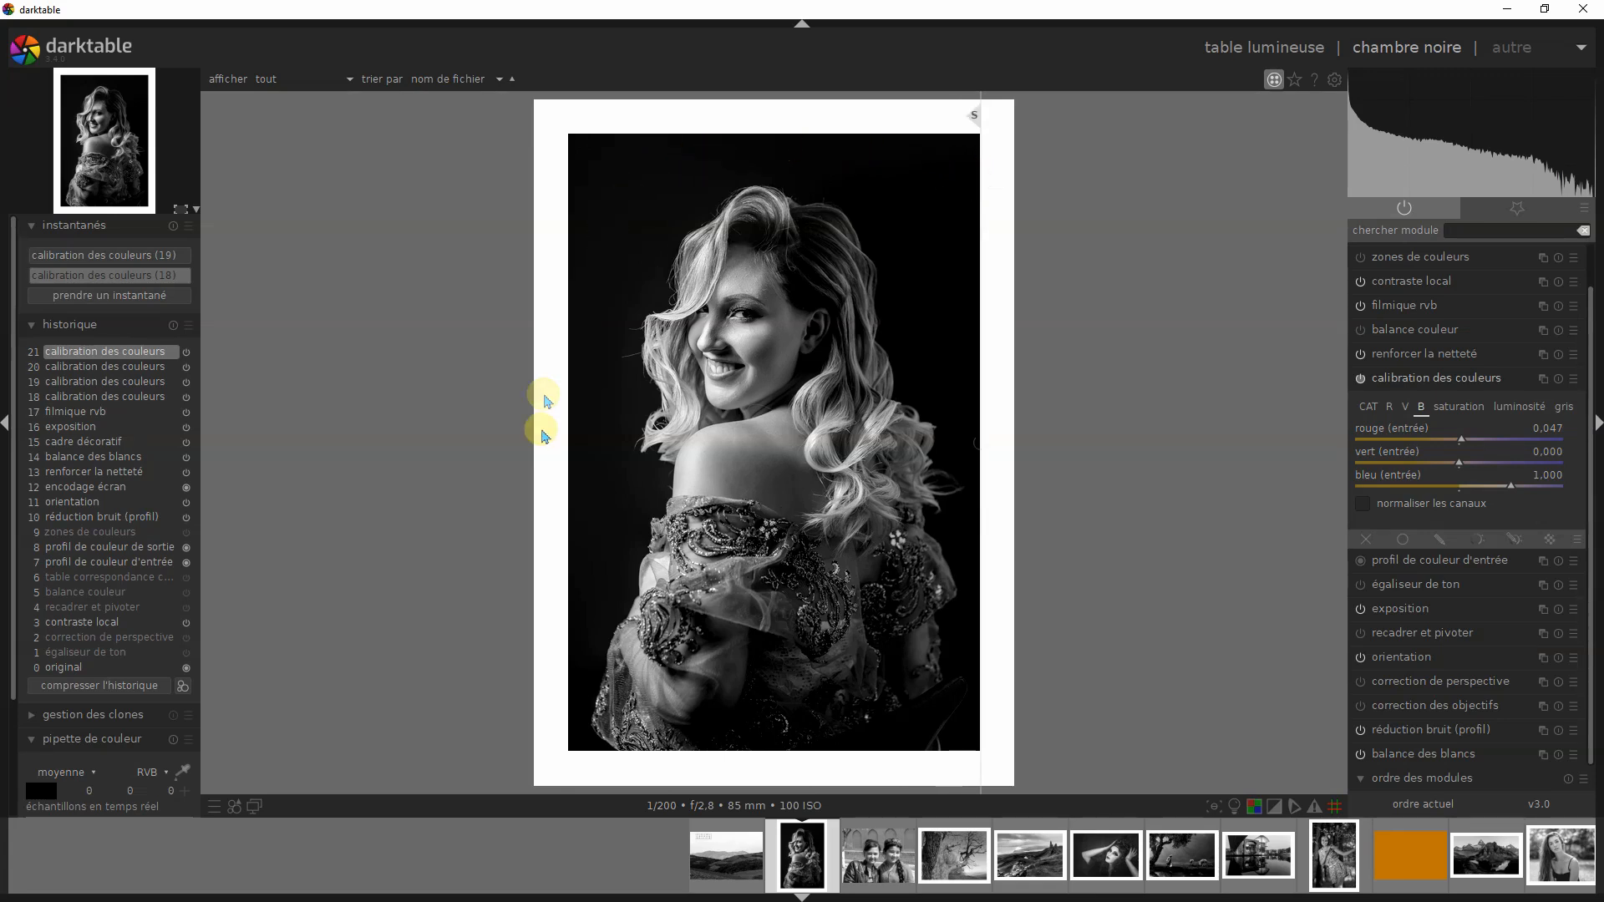
pyautogui.click(115, 265)
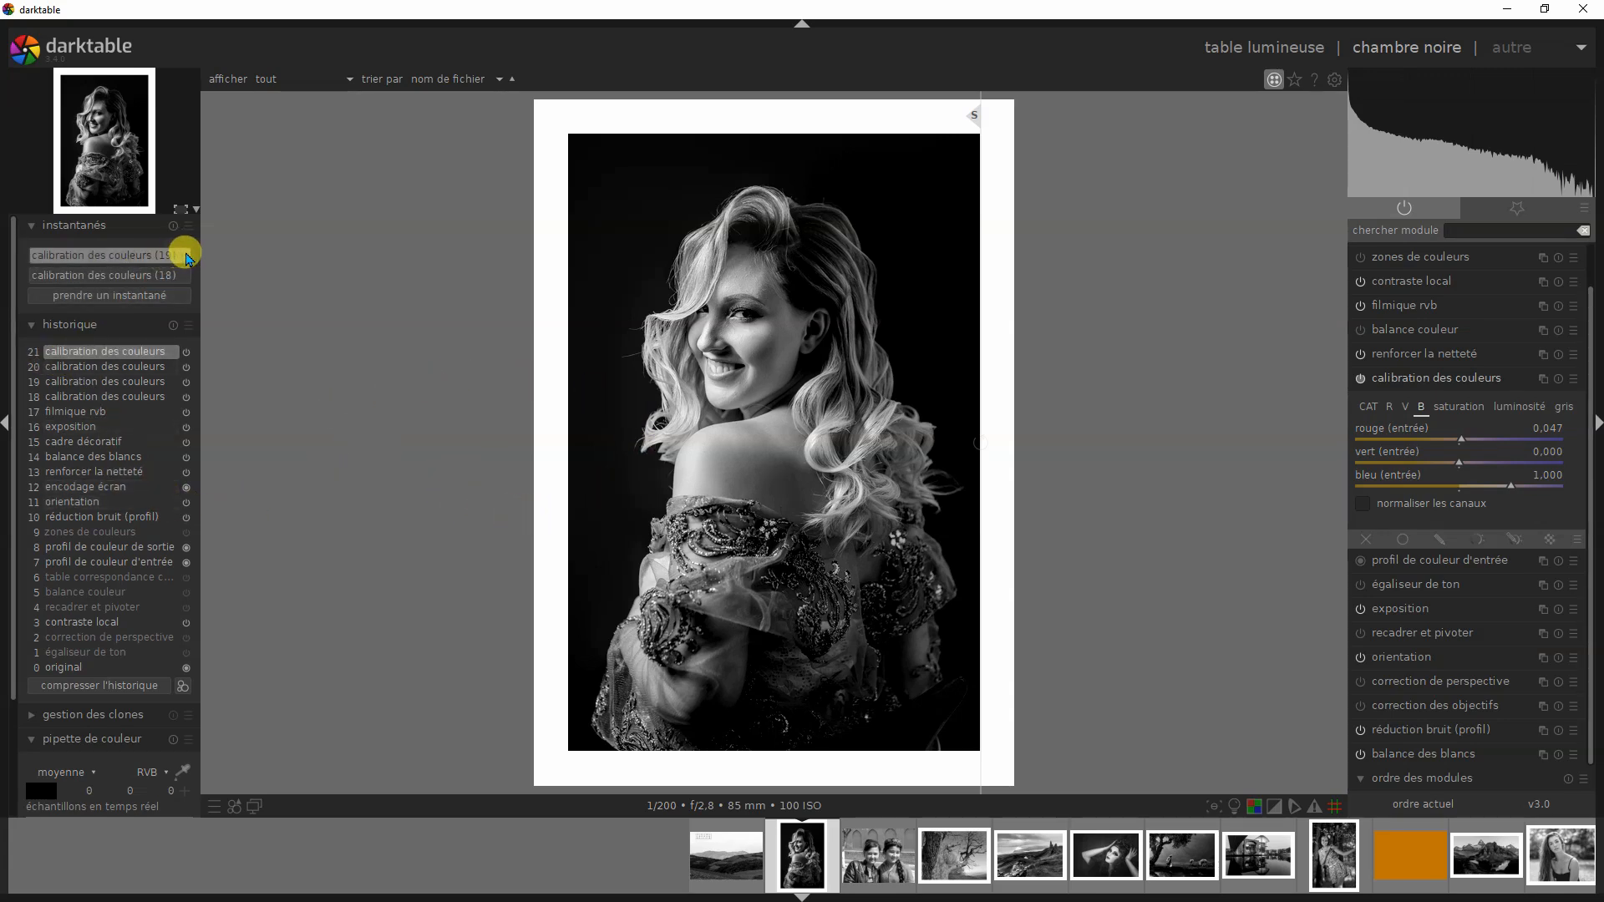
pyautogui.moveTo(974, 120); pyautogui.dragTo(668, 200)
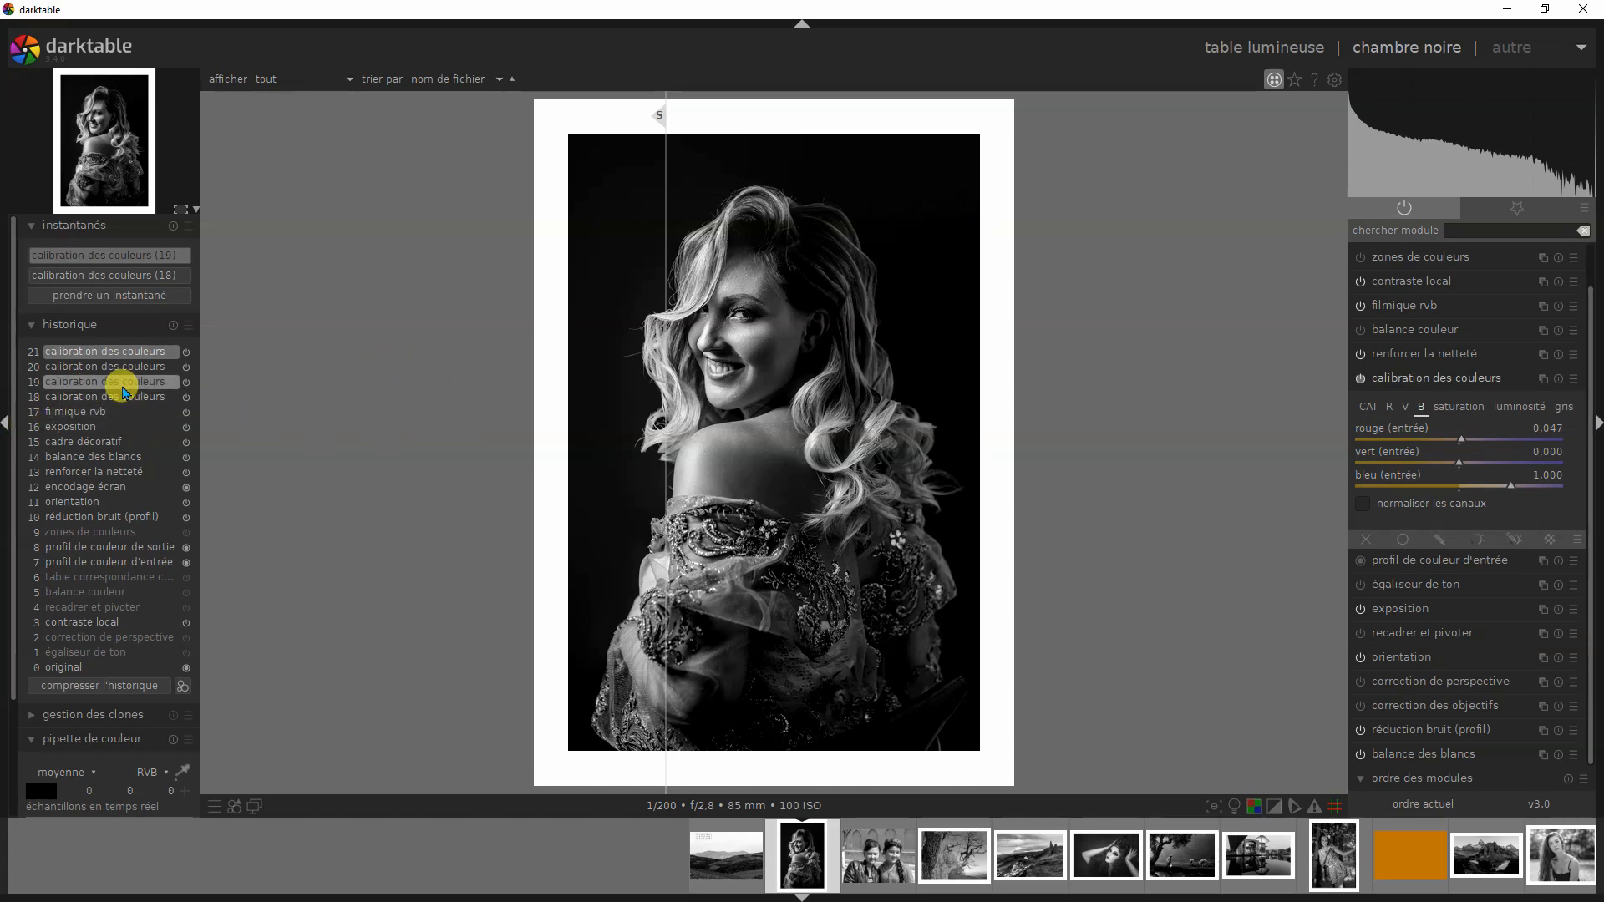
# - Return to the ROUGE version at history step 19, check its gris mix and compare it with snapshot (19)
pyautogui.click(122, 383)
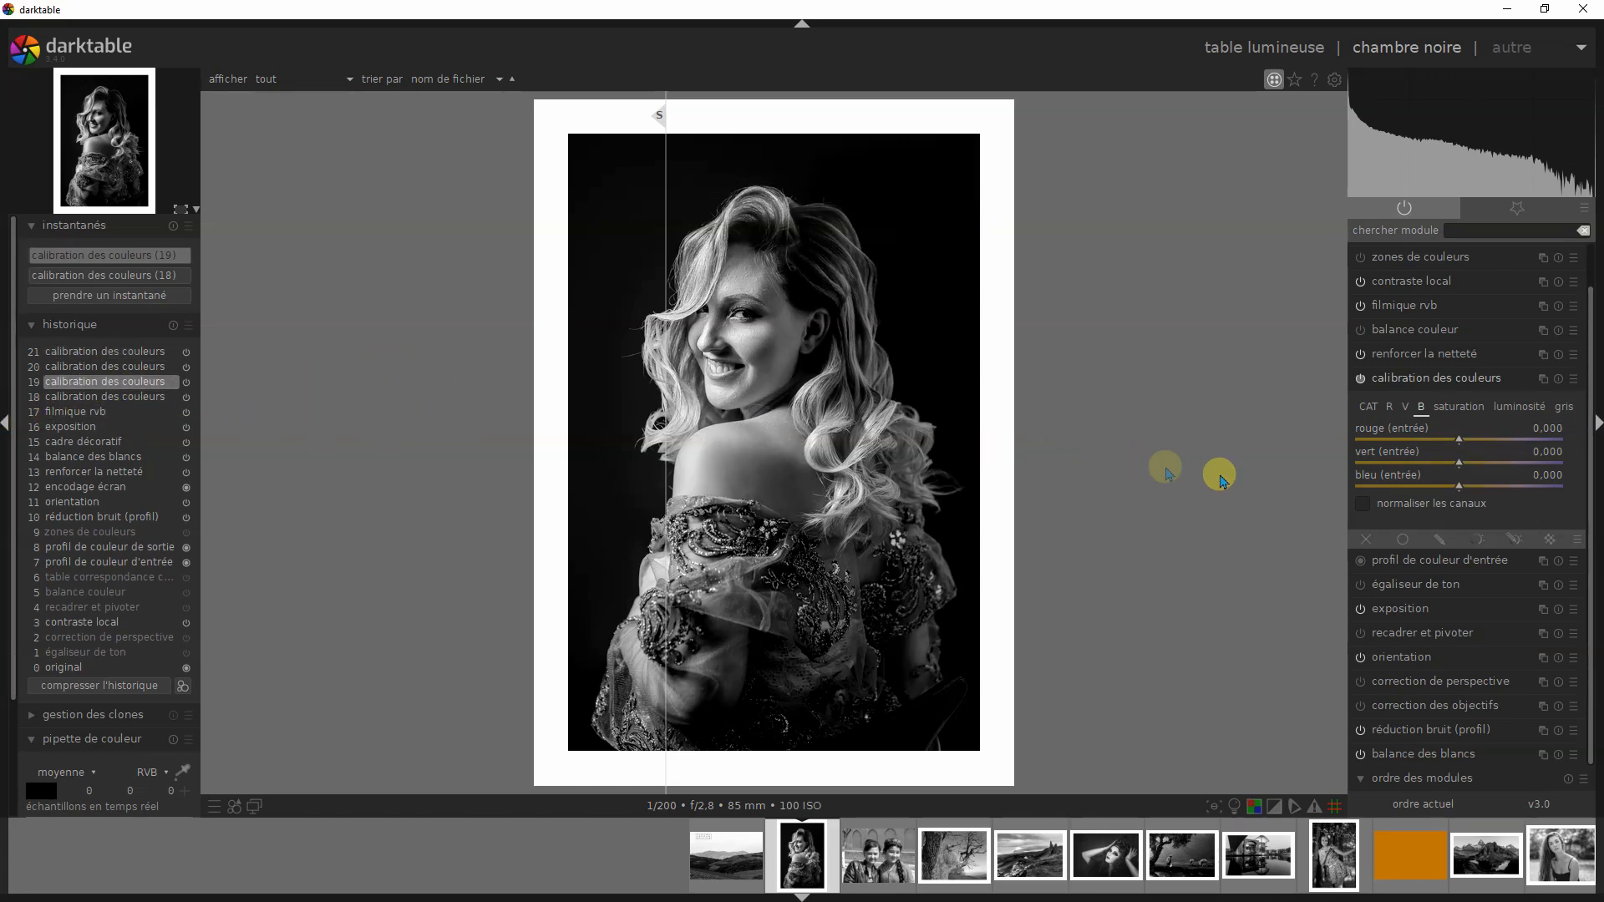
pyautogui.click(1576, 379)
pyautogui.click(1280, 398)
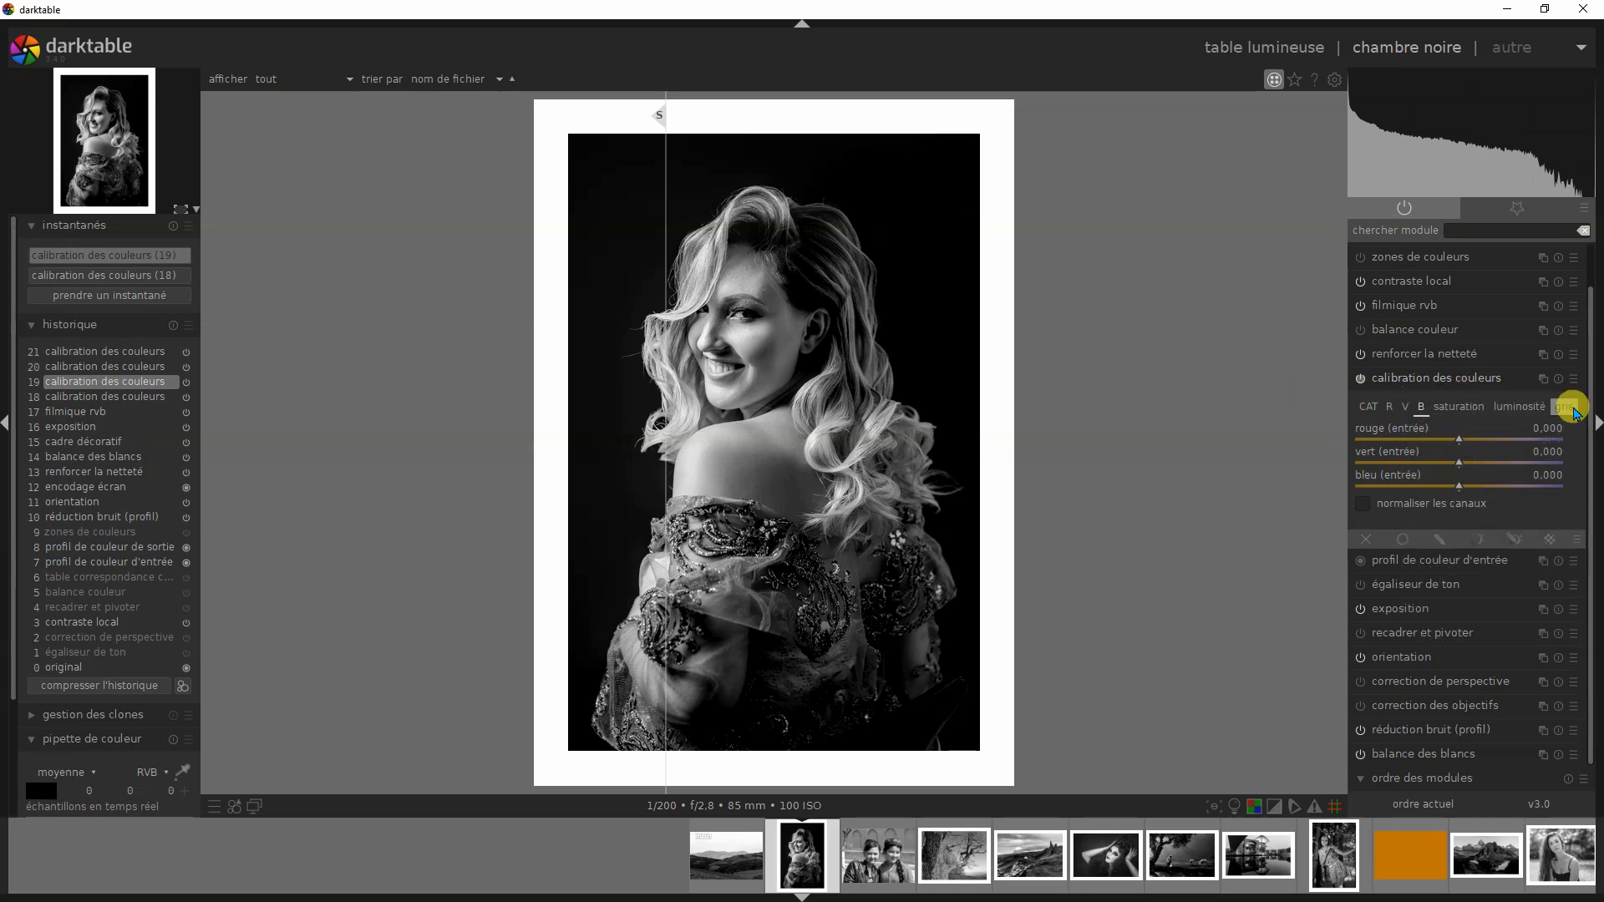
pyautogui.click(1566, 407)
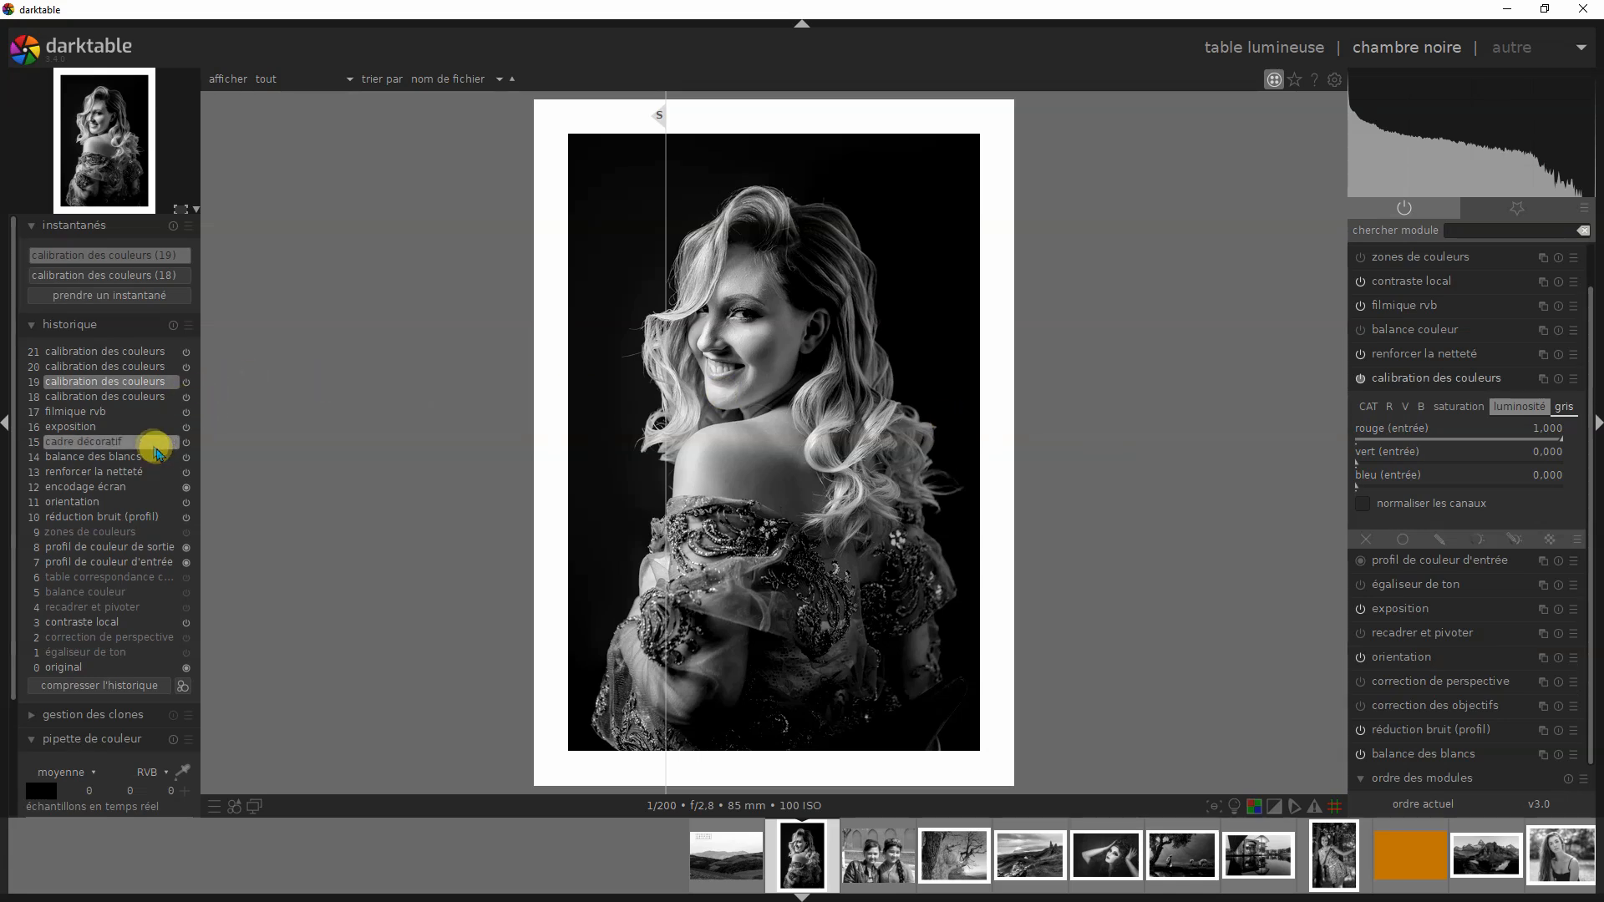
pyautogui.moveTo(666, 115); pyautogui.dragTo(766, 160)
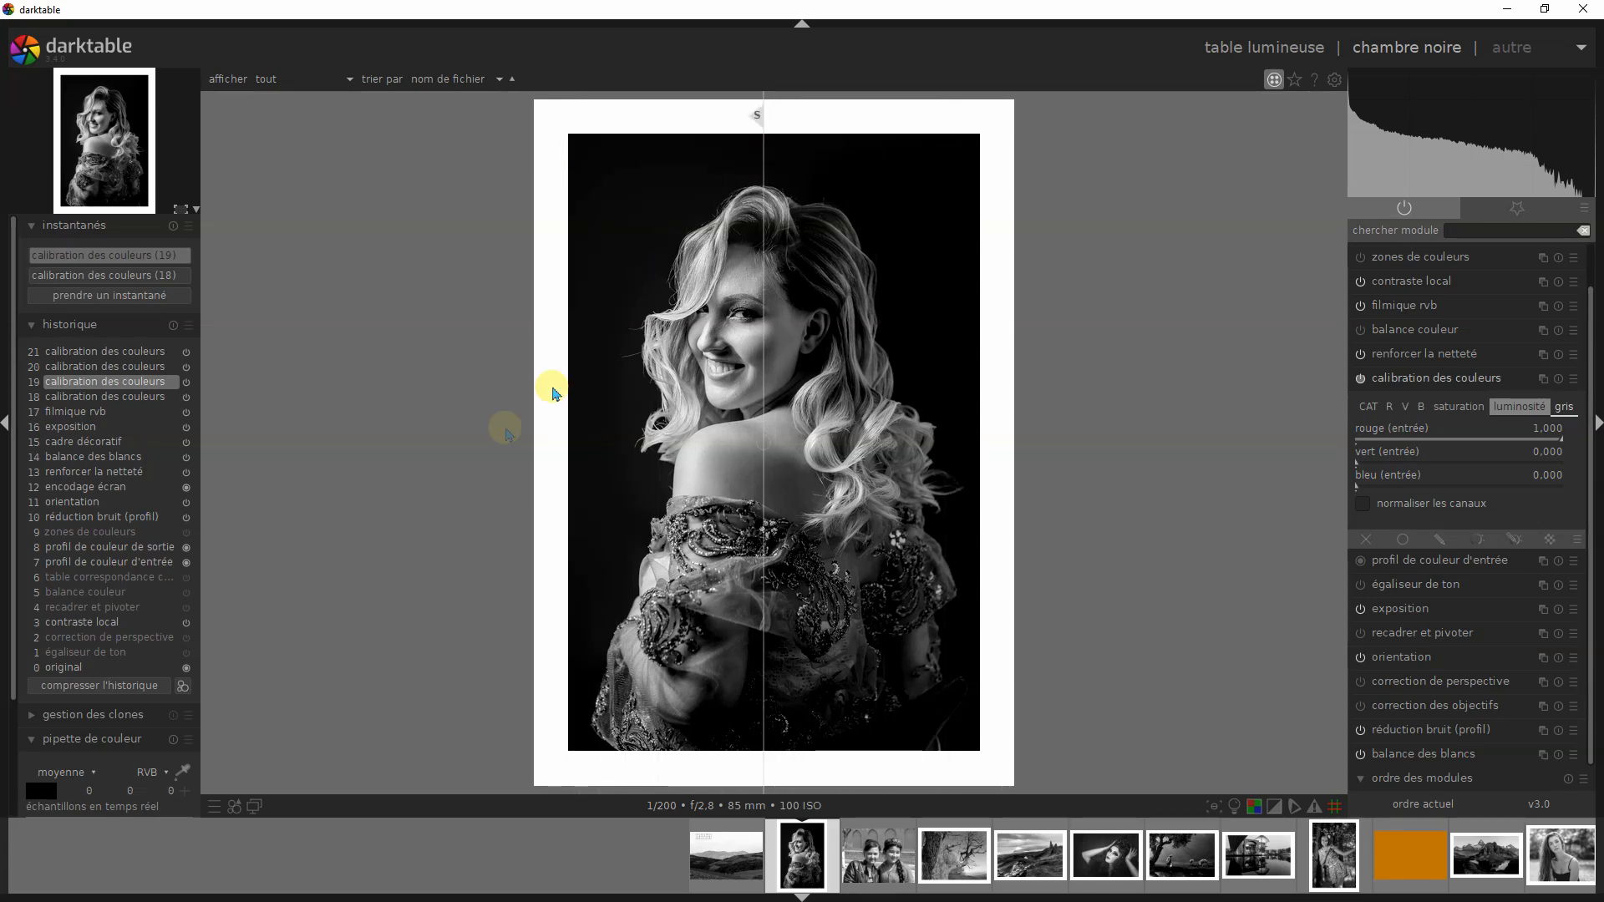
# - Compare the VERT version at history step 20 and the BLEU version at step 21 with snapshot (19) across the portrait
pyautogui.click(138, 367)
pyautogui.moveTo(758, 122); pyautogui.dragTo(619, 190)
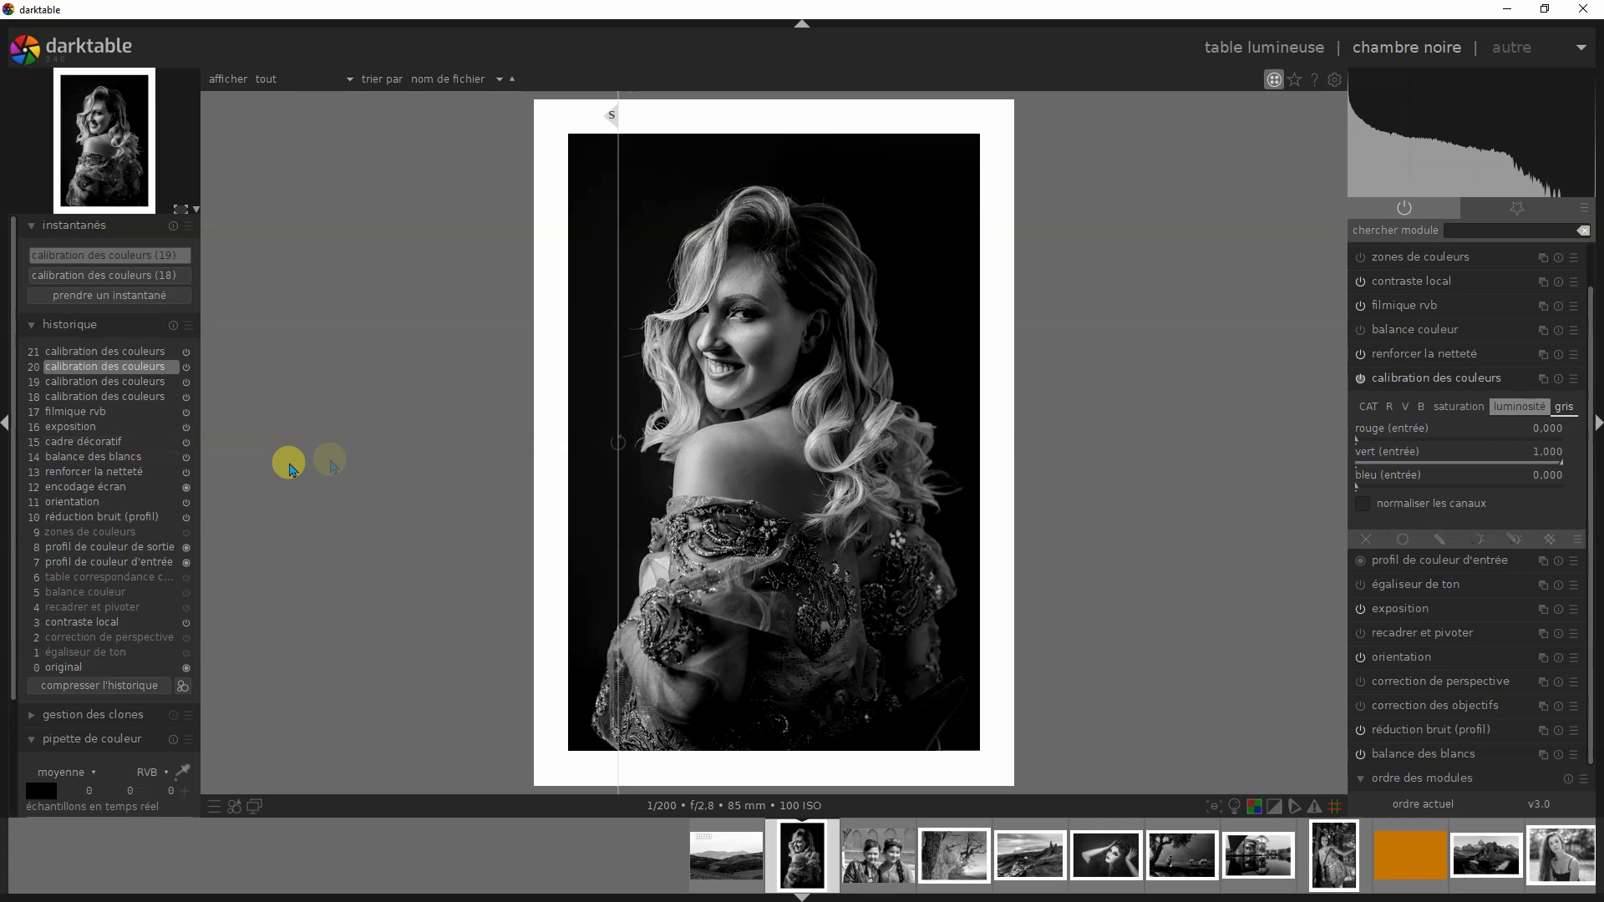
pyautogui.click(121, 354)
pyautogui.moveTo(613, 124); pyautogui.dragTo(1011, 204)
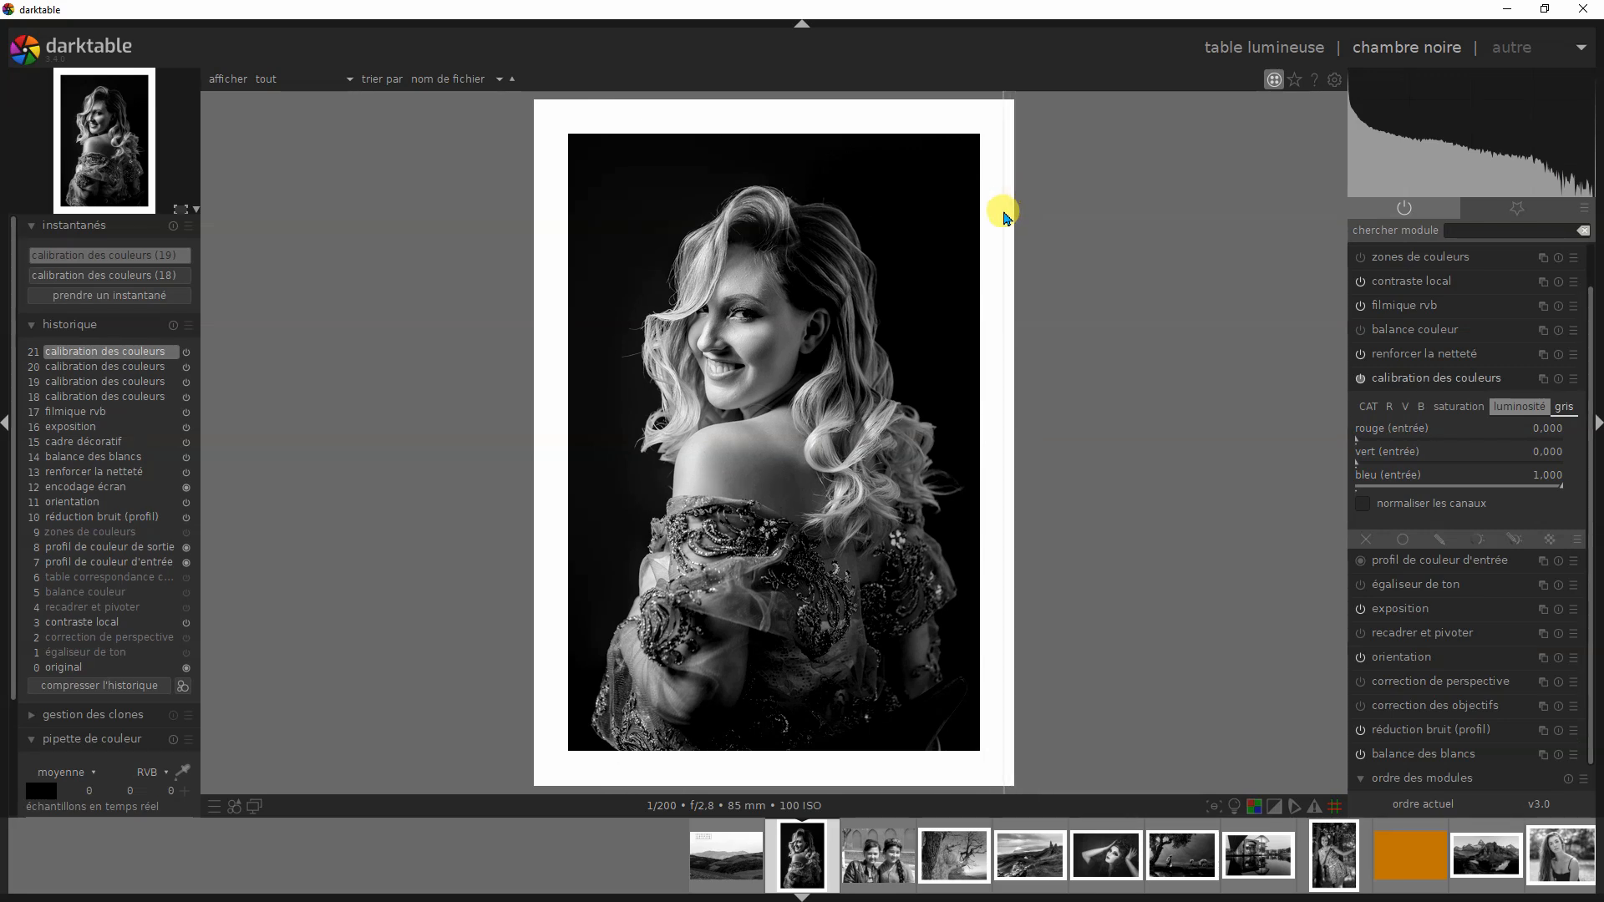
pyautogui.moveTo(1005, 217); pyautogui.dragTo(547, 336)
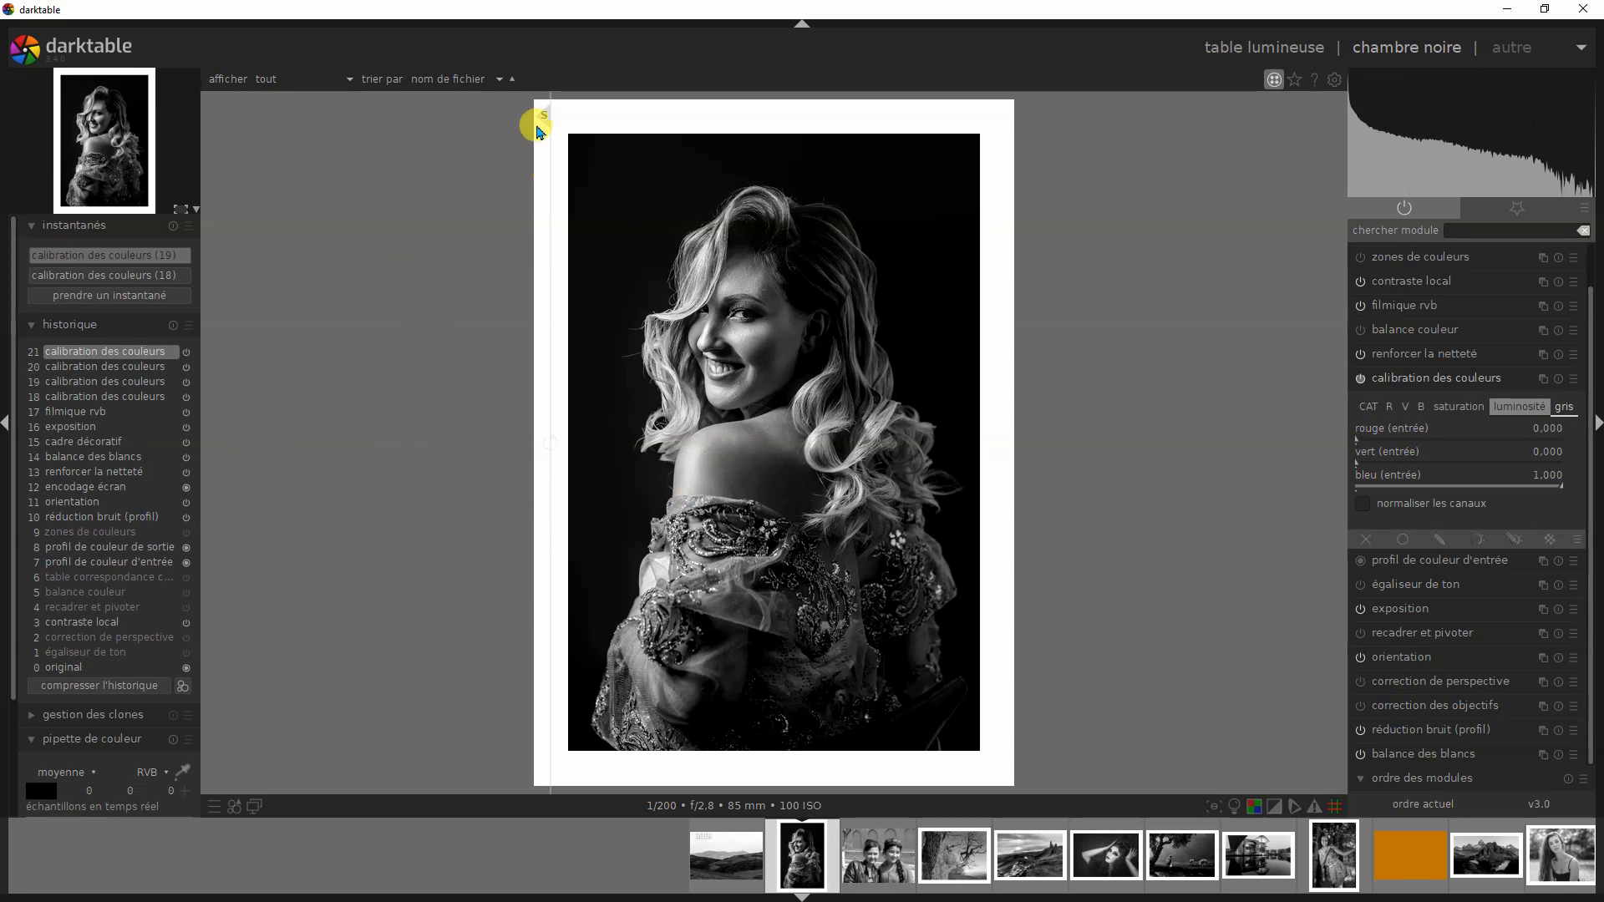
pyautogui.moveTo(558, 127); pyautogui.dragTo(831, 167)
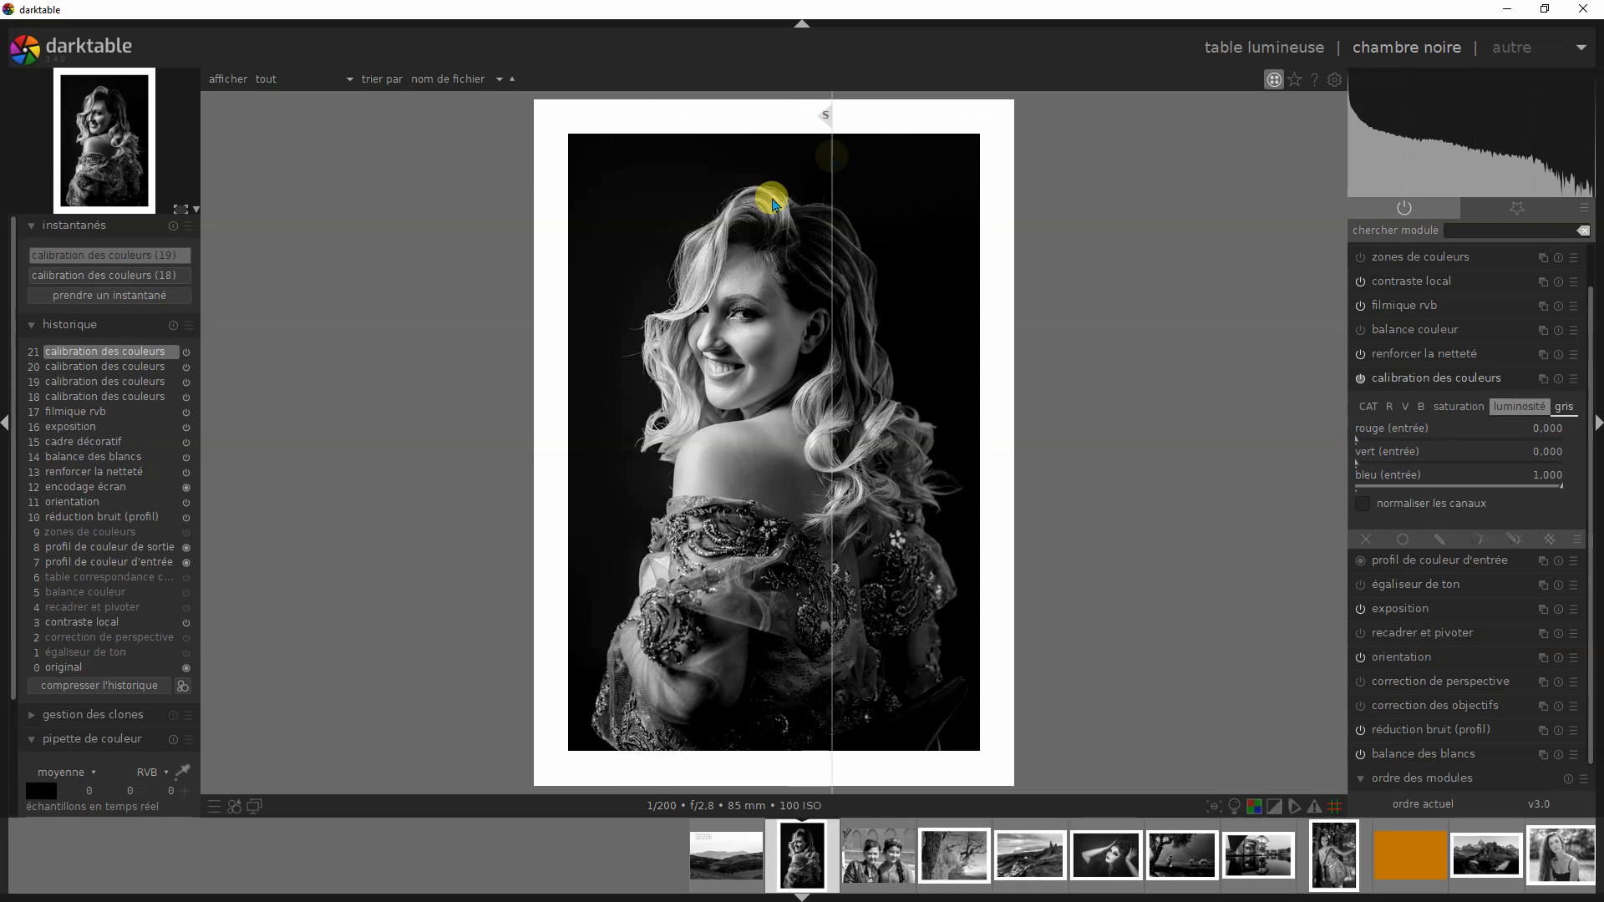
# - Alternate between history steps 19 and 21, sweeping the split line to compare the ROUGE and BLEU versions of the portrait
pyautogui.click(155, 386)
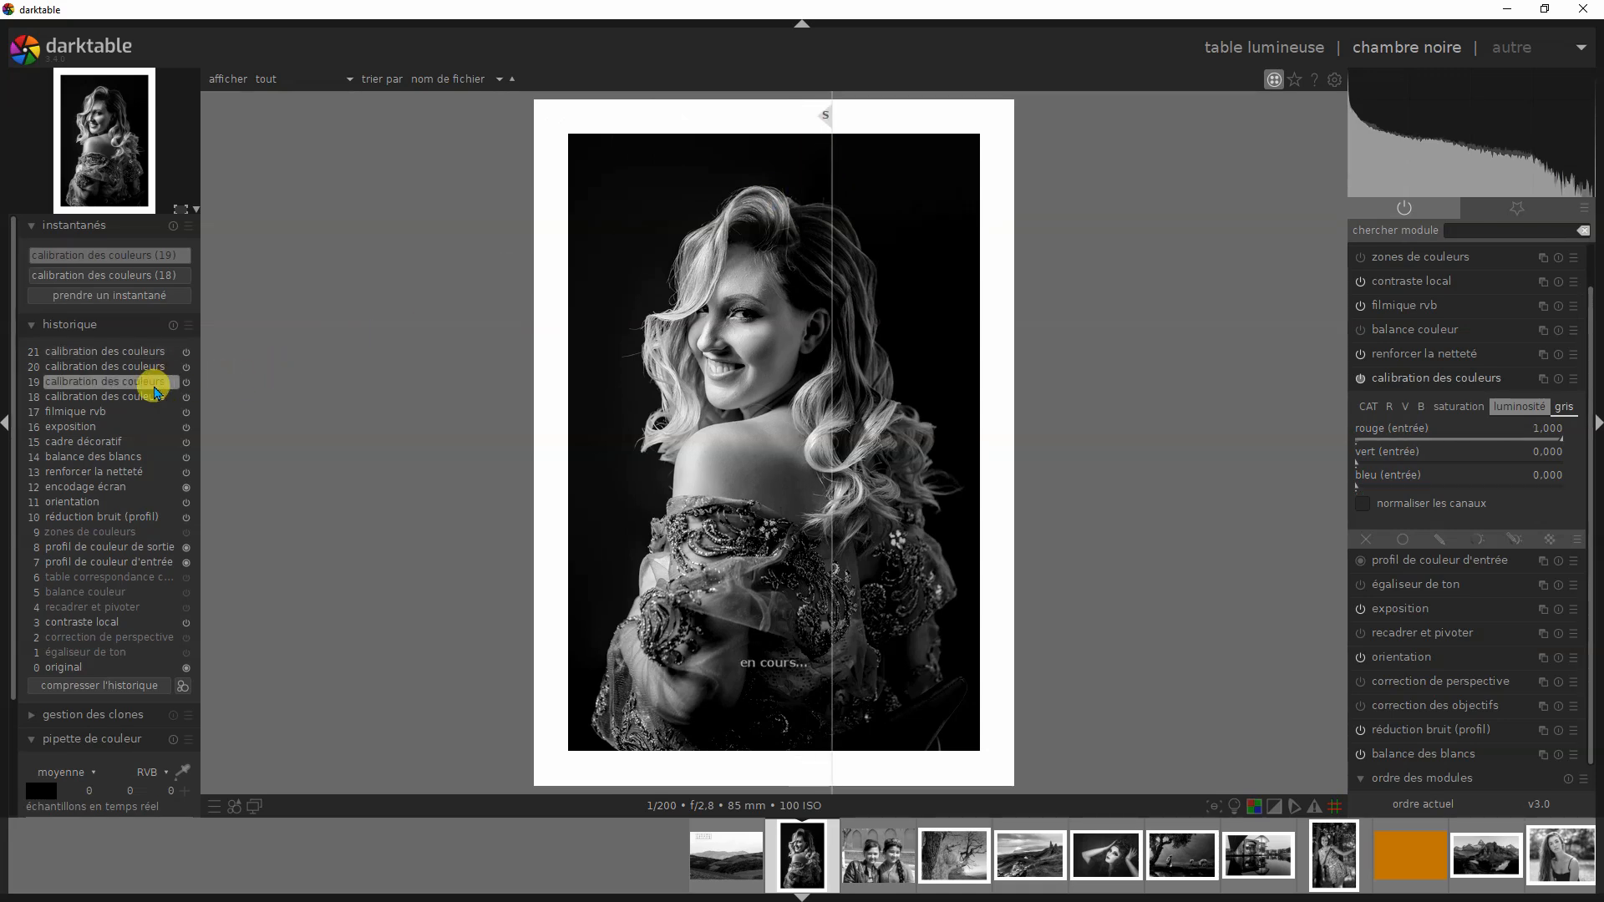
pyautogui.moveTo(826, 118); pyautogui.dragTo(549, 182)
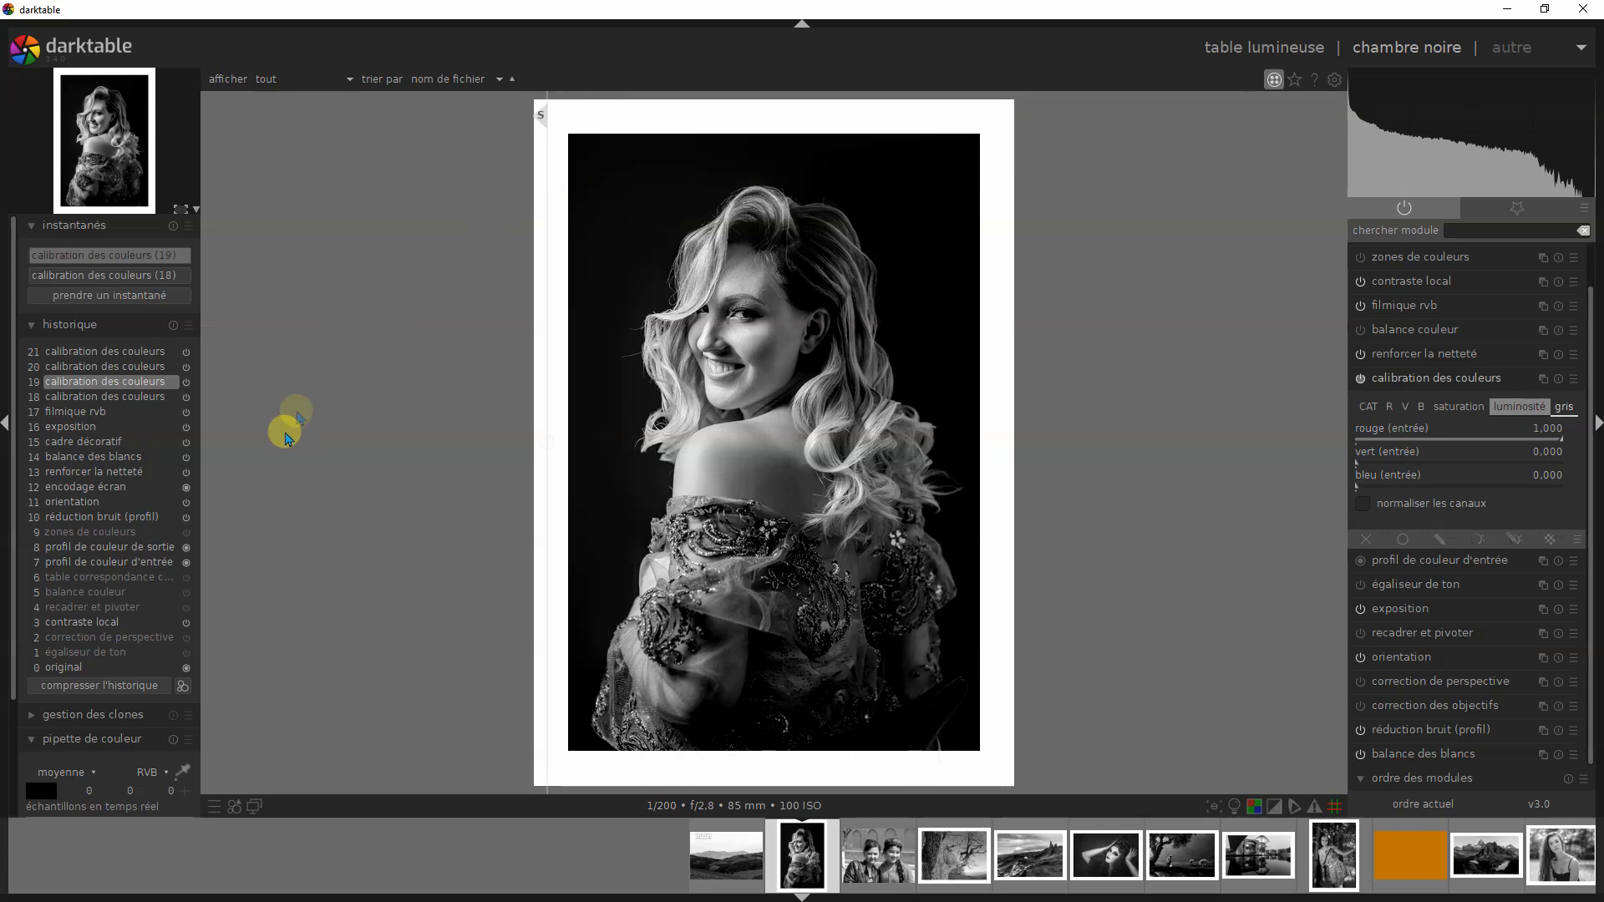
pyautogui.click(155, 354)
pyautogui.moveTo(598, 148); pyautogui.dragTo(543, 208)
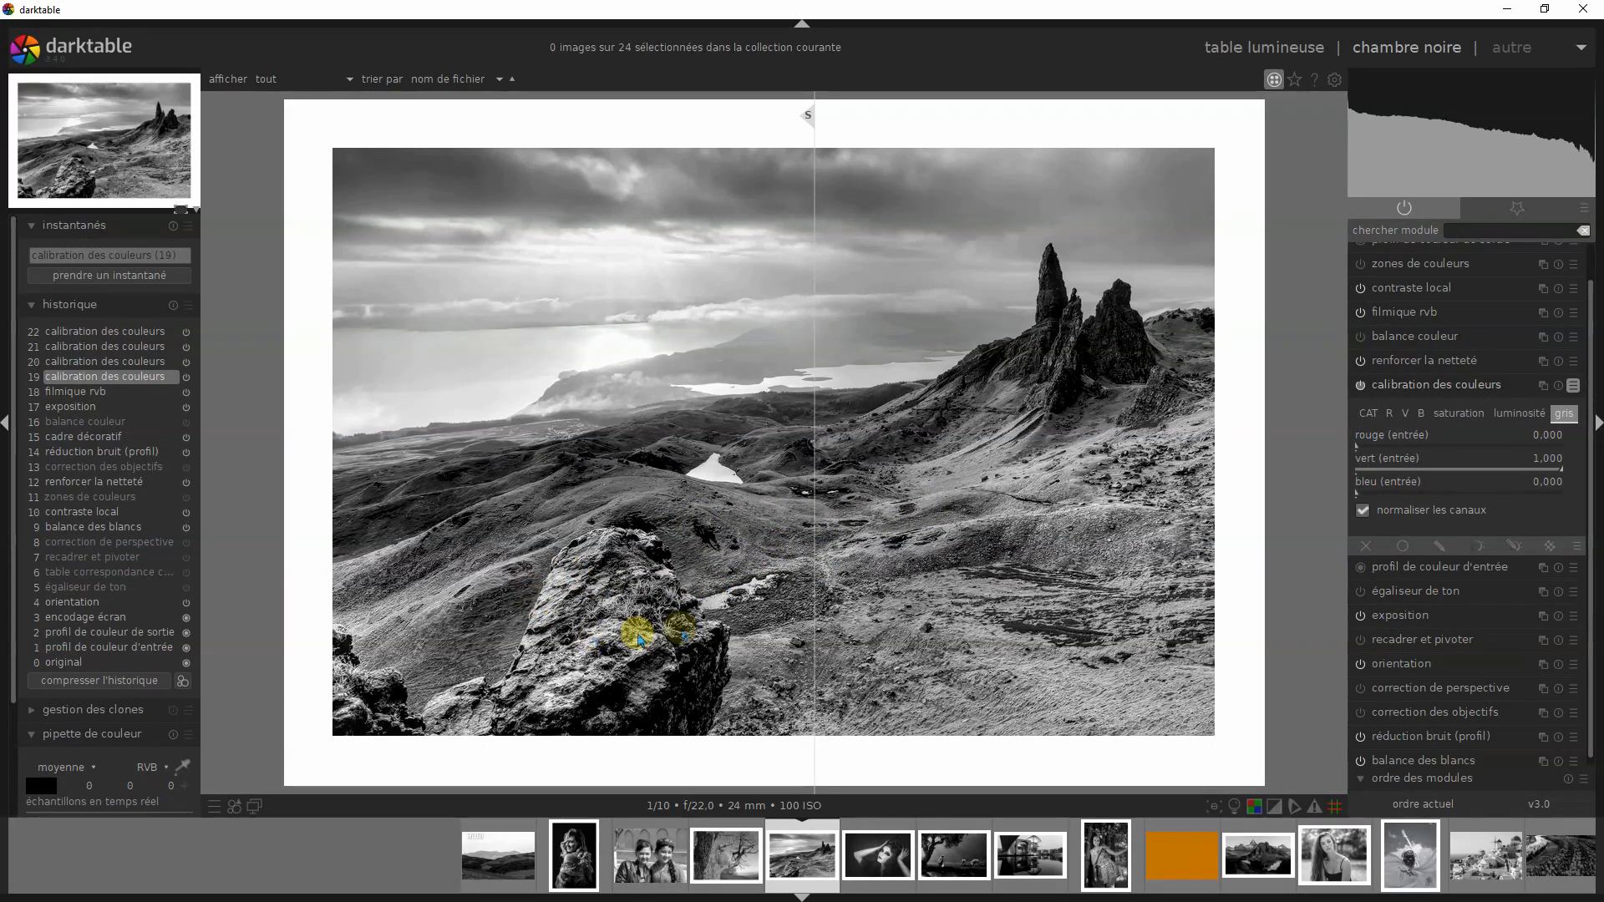
# - Review the calibration des couleurs presets for the landscape and compare history step 20 with snapshot (19) across the sky and rocks
pyautogui.click(1572, 389)
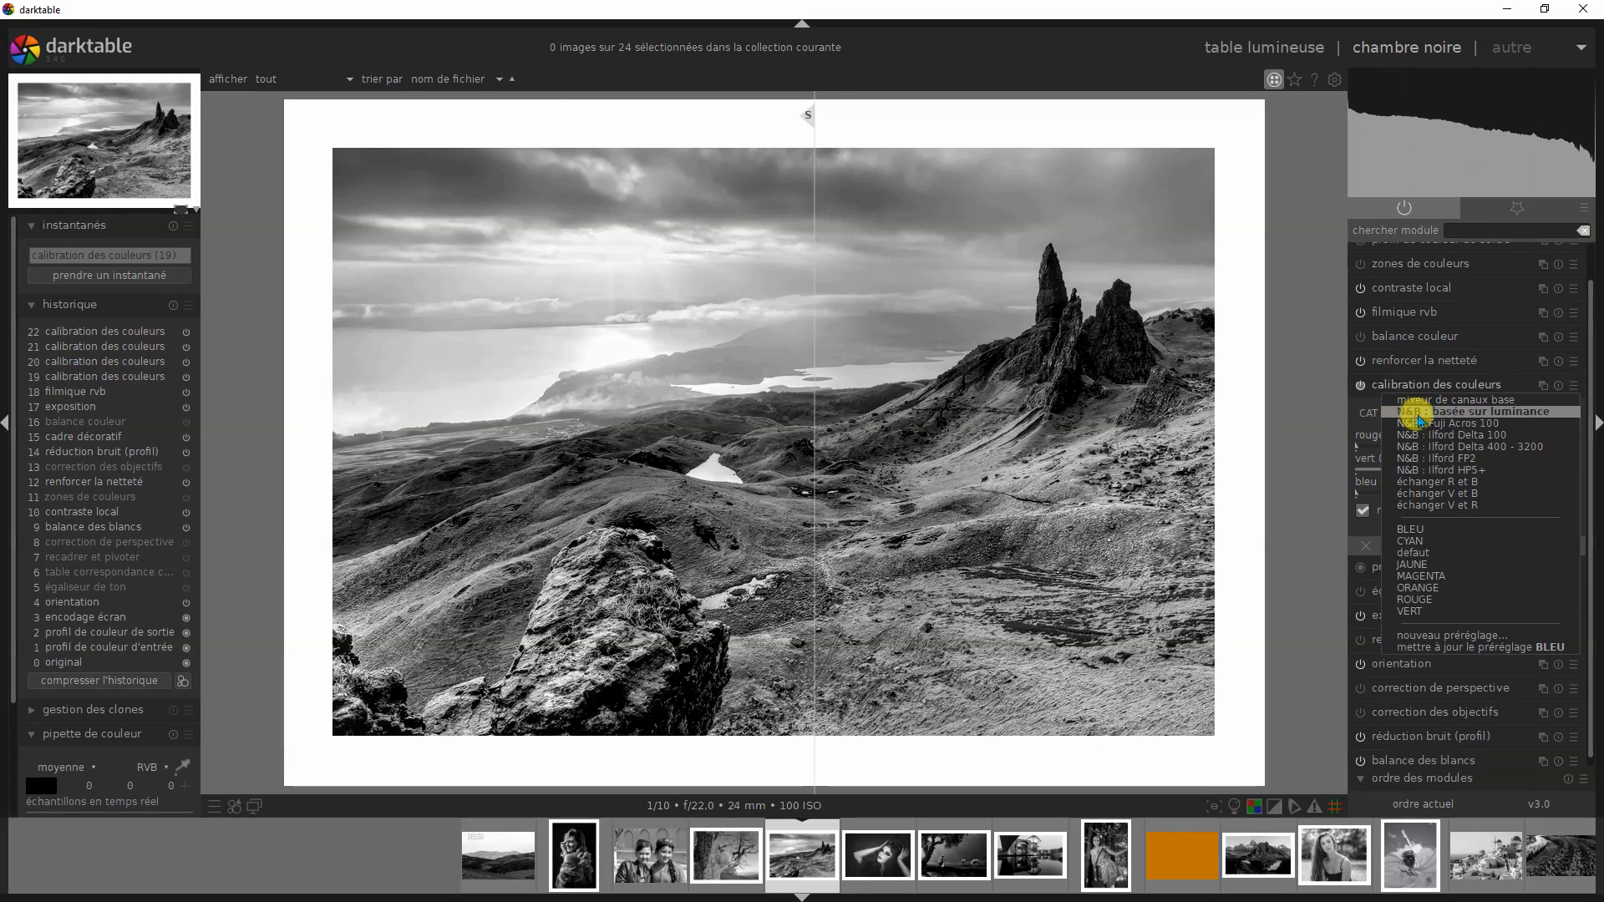
pyautogui.click(1572, 389)
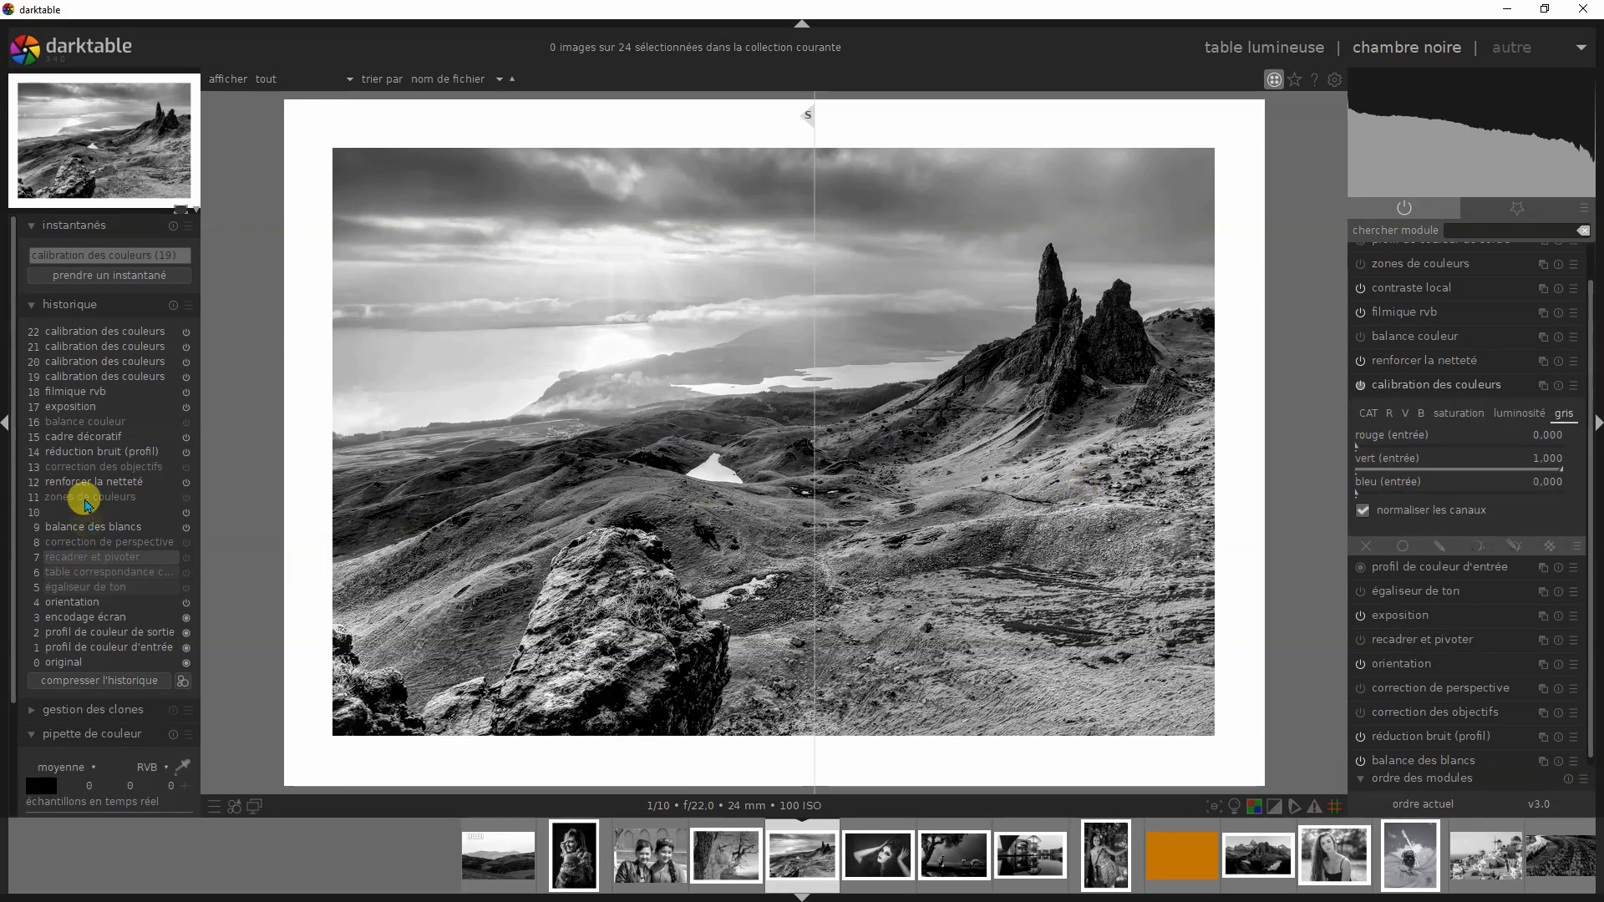
pyautogui.click(99, 362)
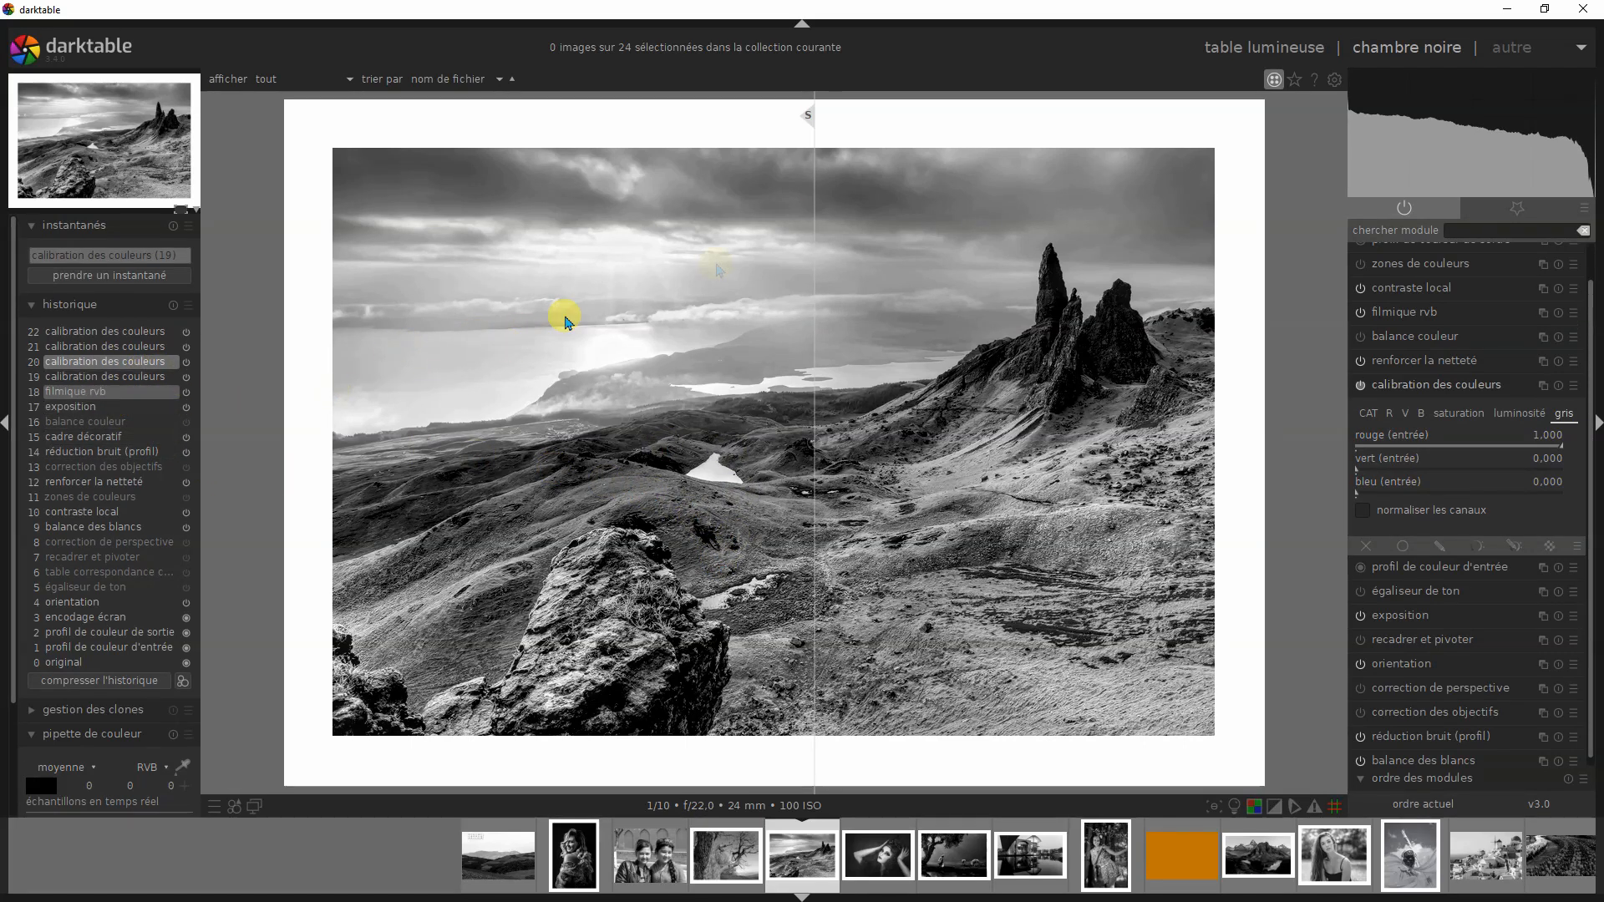
pyautogui.moveTo(811, 117); pyautogui.dragTo(1222, 294)
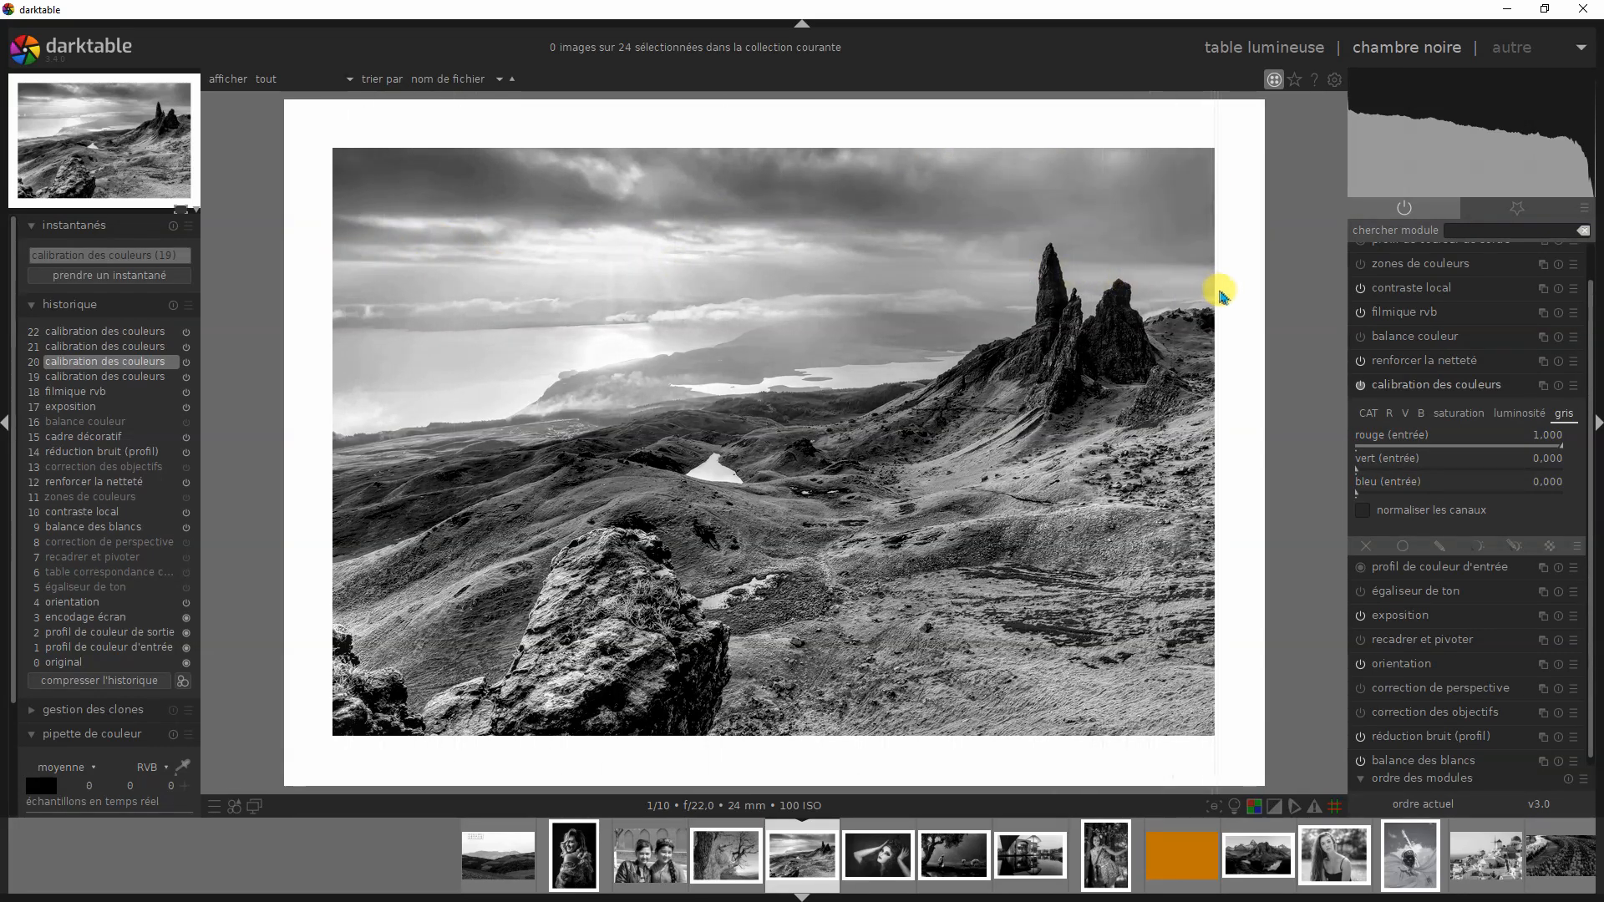
# - Compare the luminance version of the landscape at history step 19 with the red-filter version at step 20
pyautogui.click(127, 377)
pyautogui.moveTo(1222, 119); pyautogui.dragTo(795, 167)
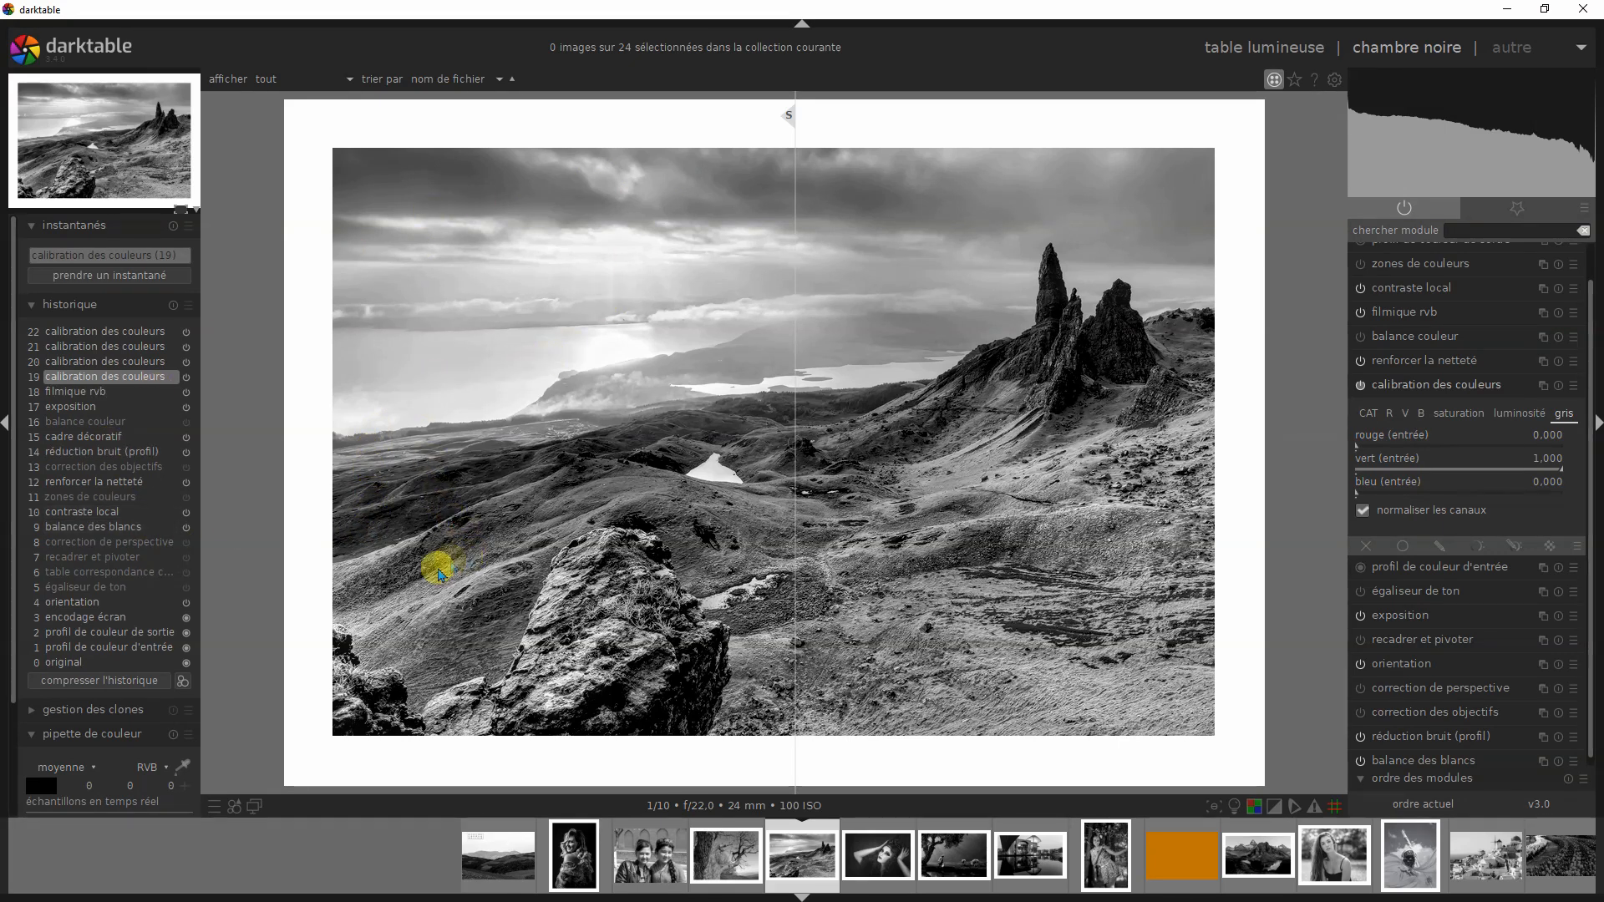
pyautogui.click(139, 365)
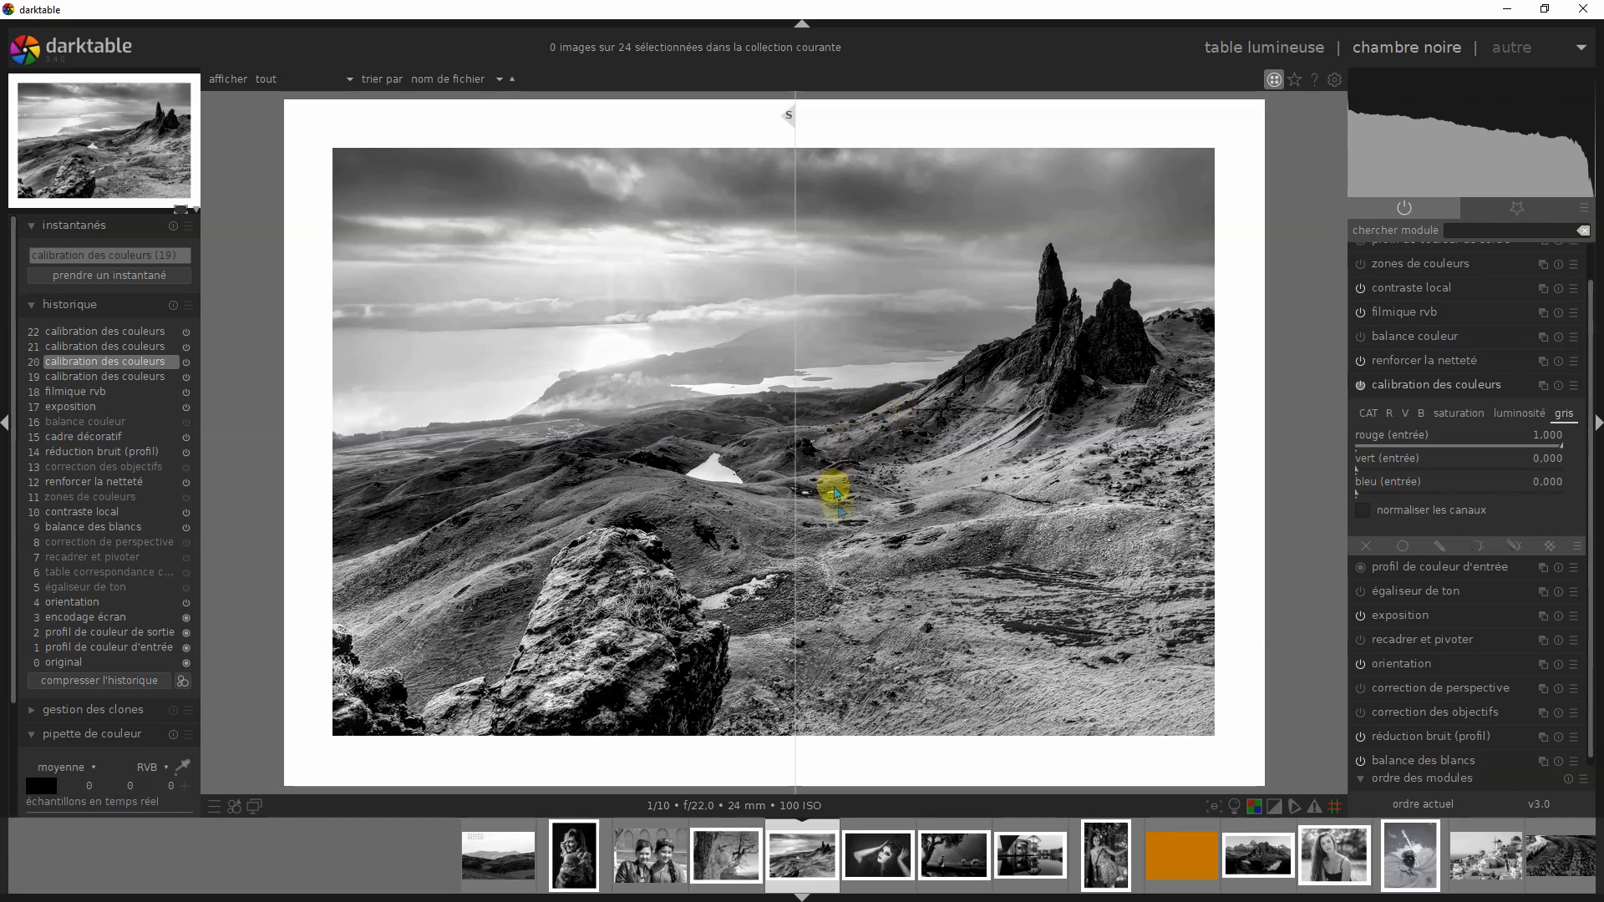
# - View the landscape in colour at the filmique rvb history step, and return to step 20 beside the snapshot
pyautogui.click(93, 396)
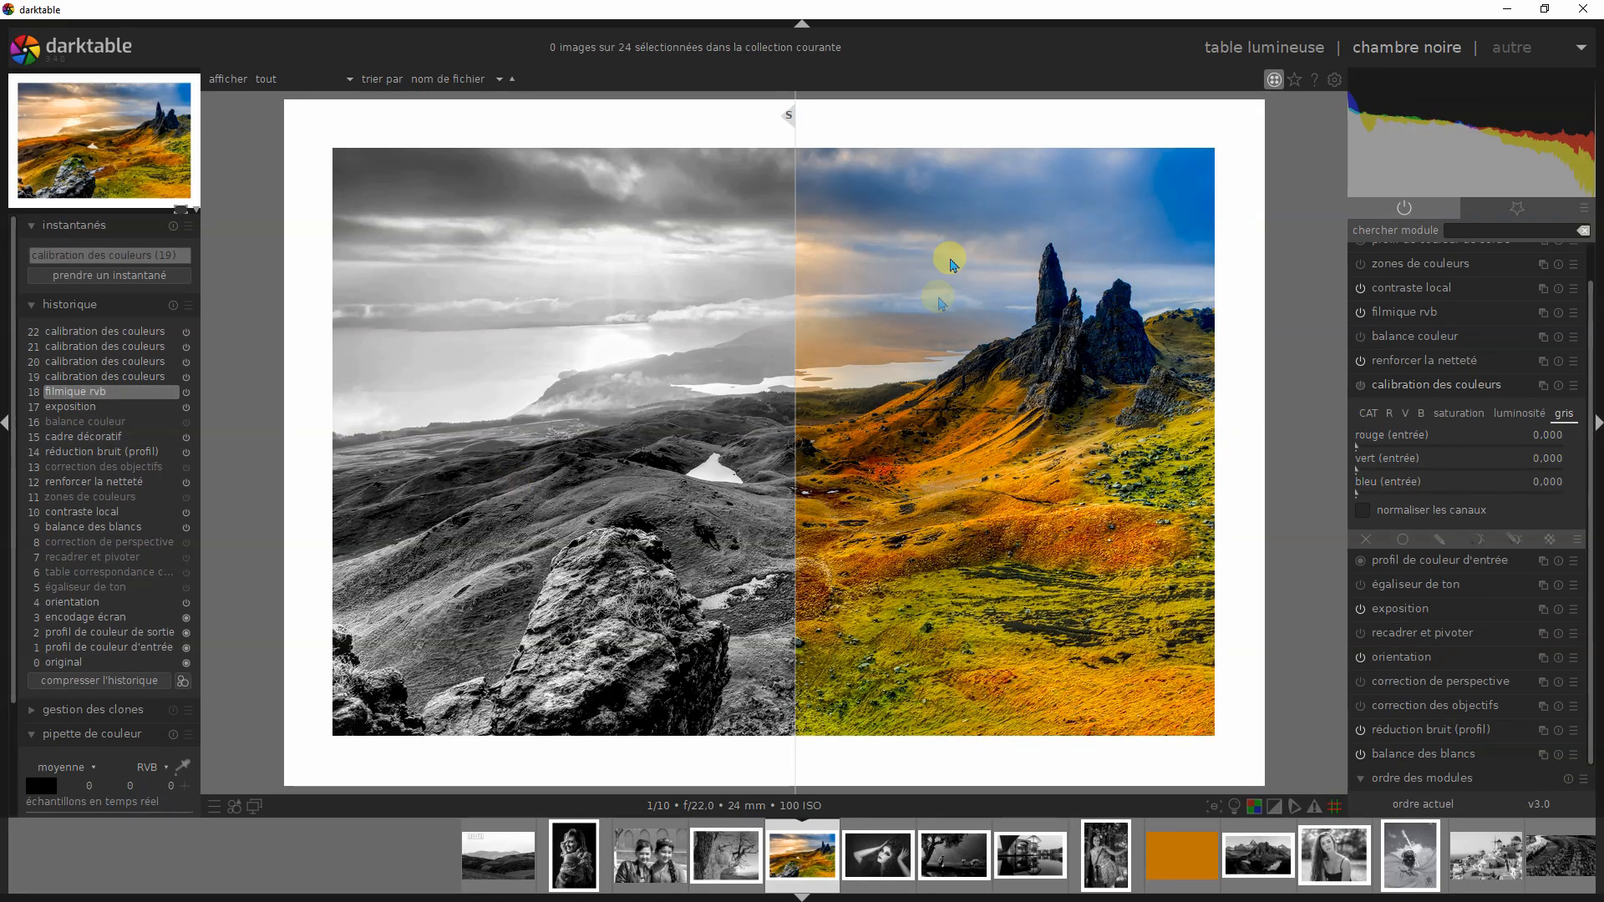
pyautogui.click(125, 361)
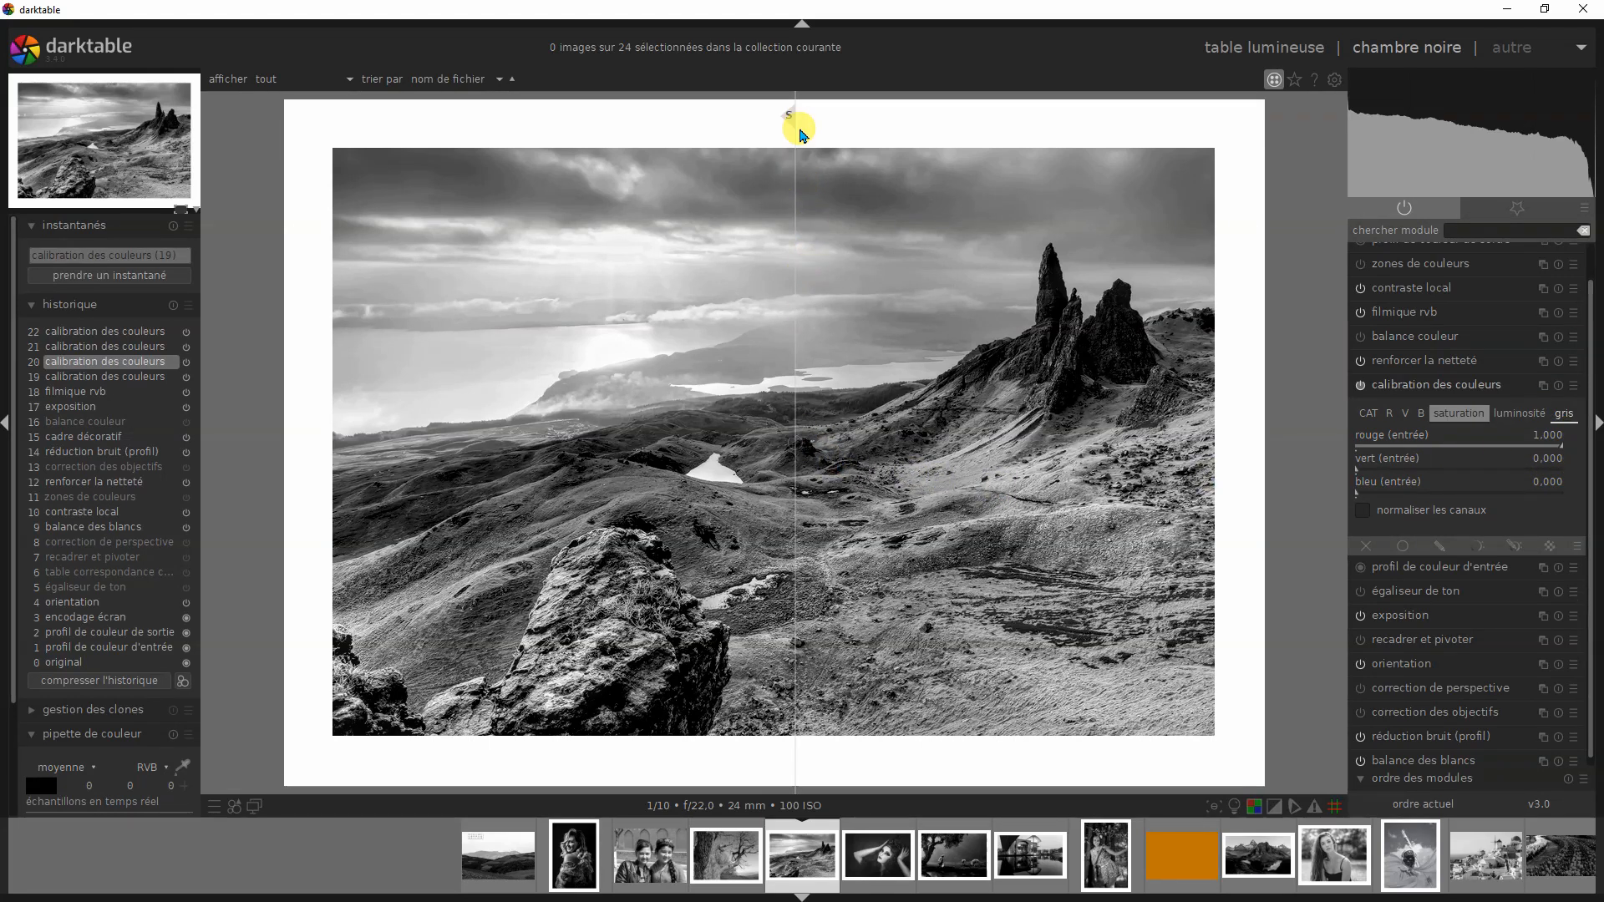
pyautogui.moveTo(793, 123)
pyautogui.mouseDown()
pyautogui.moveTo(1153, 150)
pyautogui.moveTo(718, 169)
pyautogui.moveTo(790, 191)
pyautogui.mouseUp()
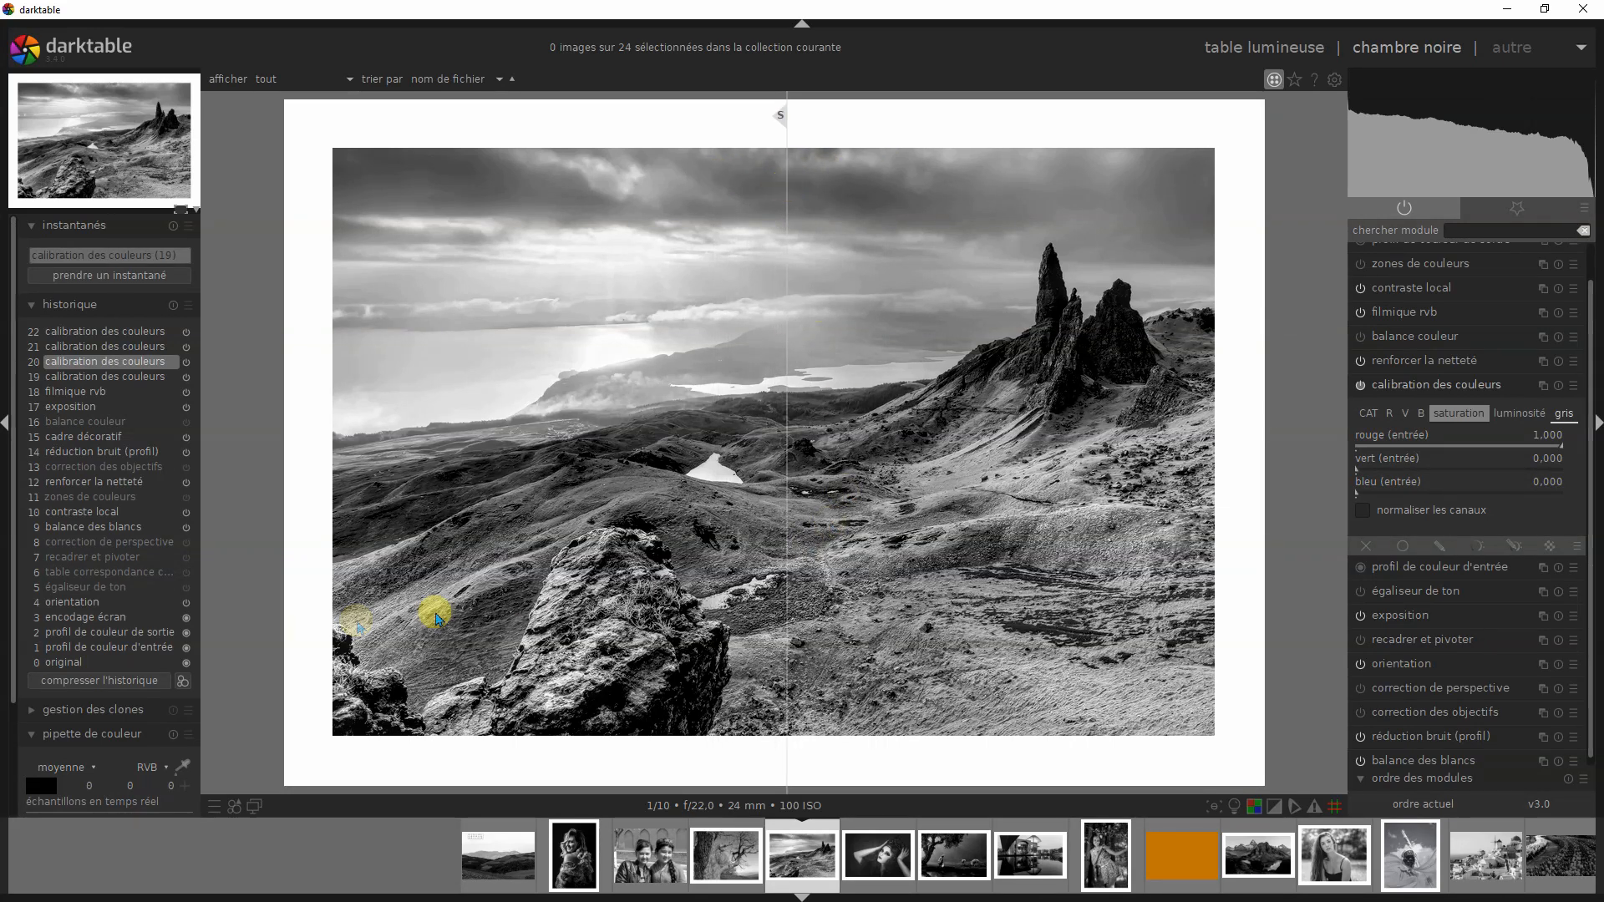
# - Compare the green version at history step 21 and the blue version at step 22 with the landscape's snapshot
pyautogui.click(111, 347)
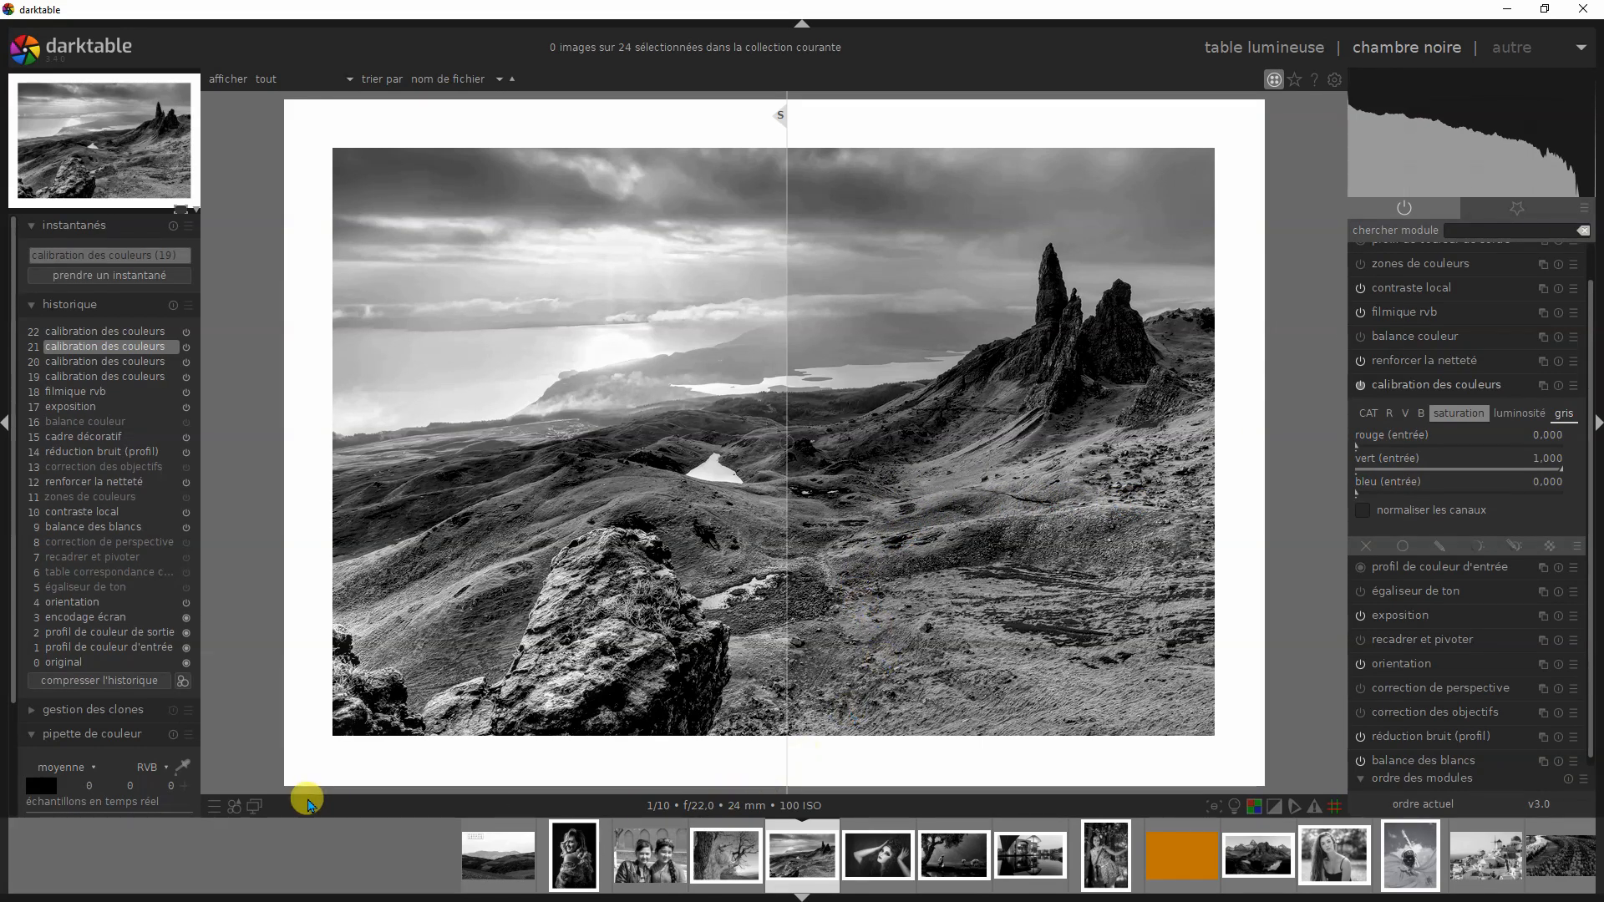
pyautogui.click(143, 334)
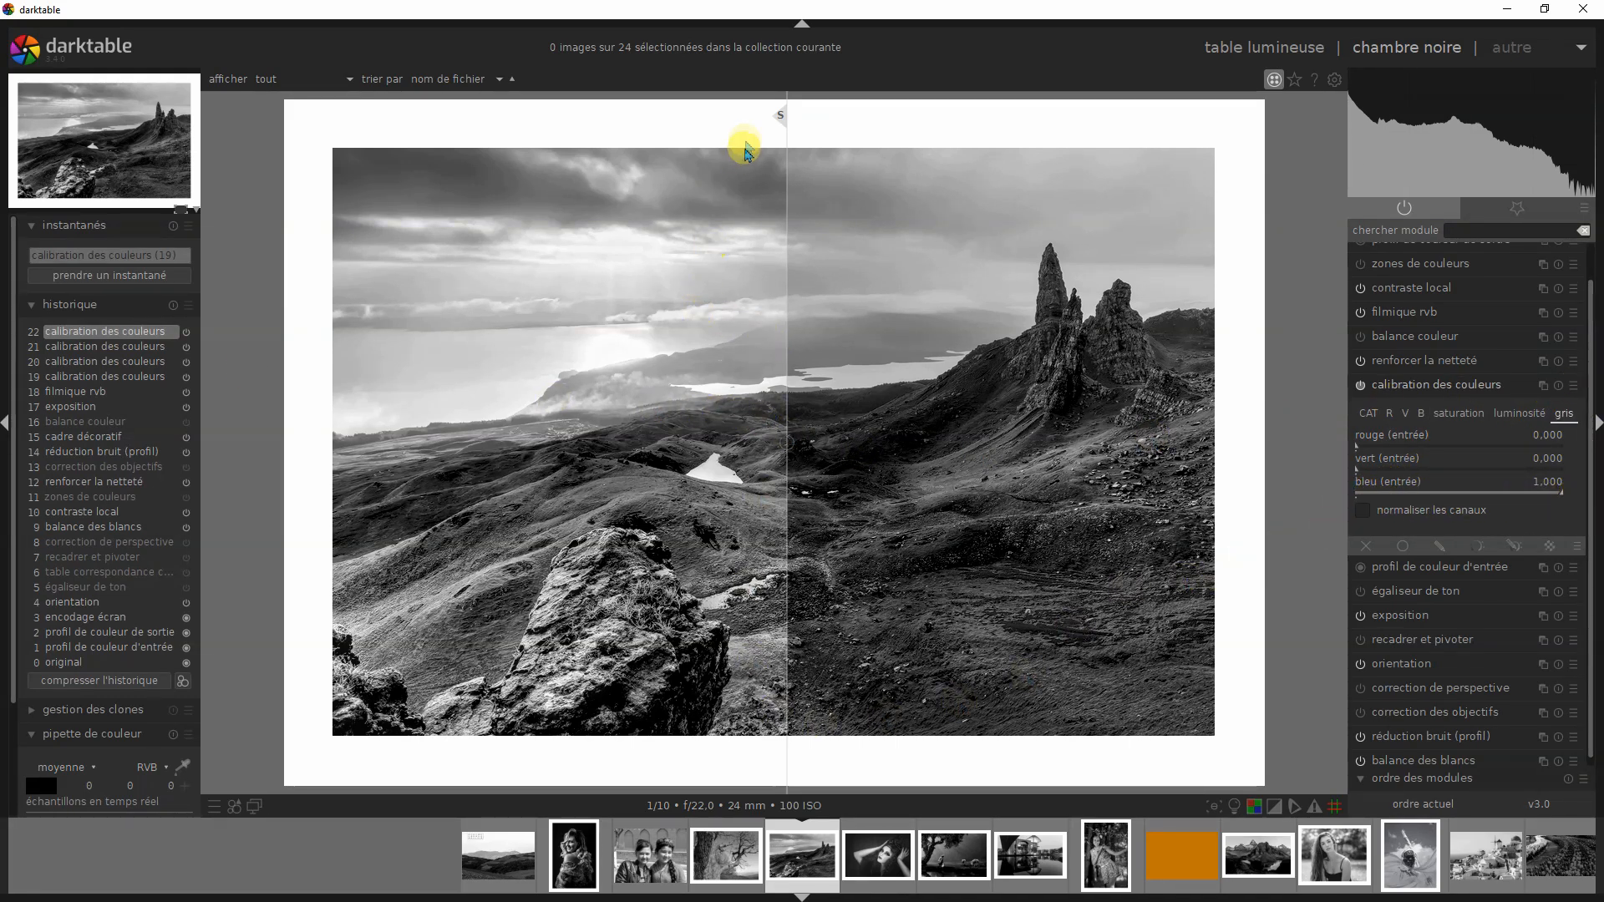
pyautogui.moveTo(782, 118); pyautogui.dragTo(358, 304)
pyautogui.moveTo(466, 317); pyautogui.dragTo(756, 384)
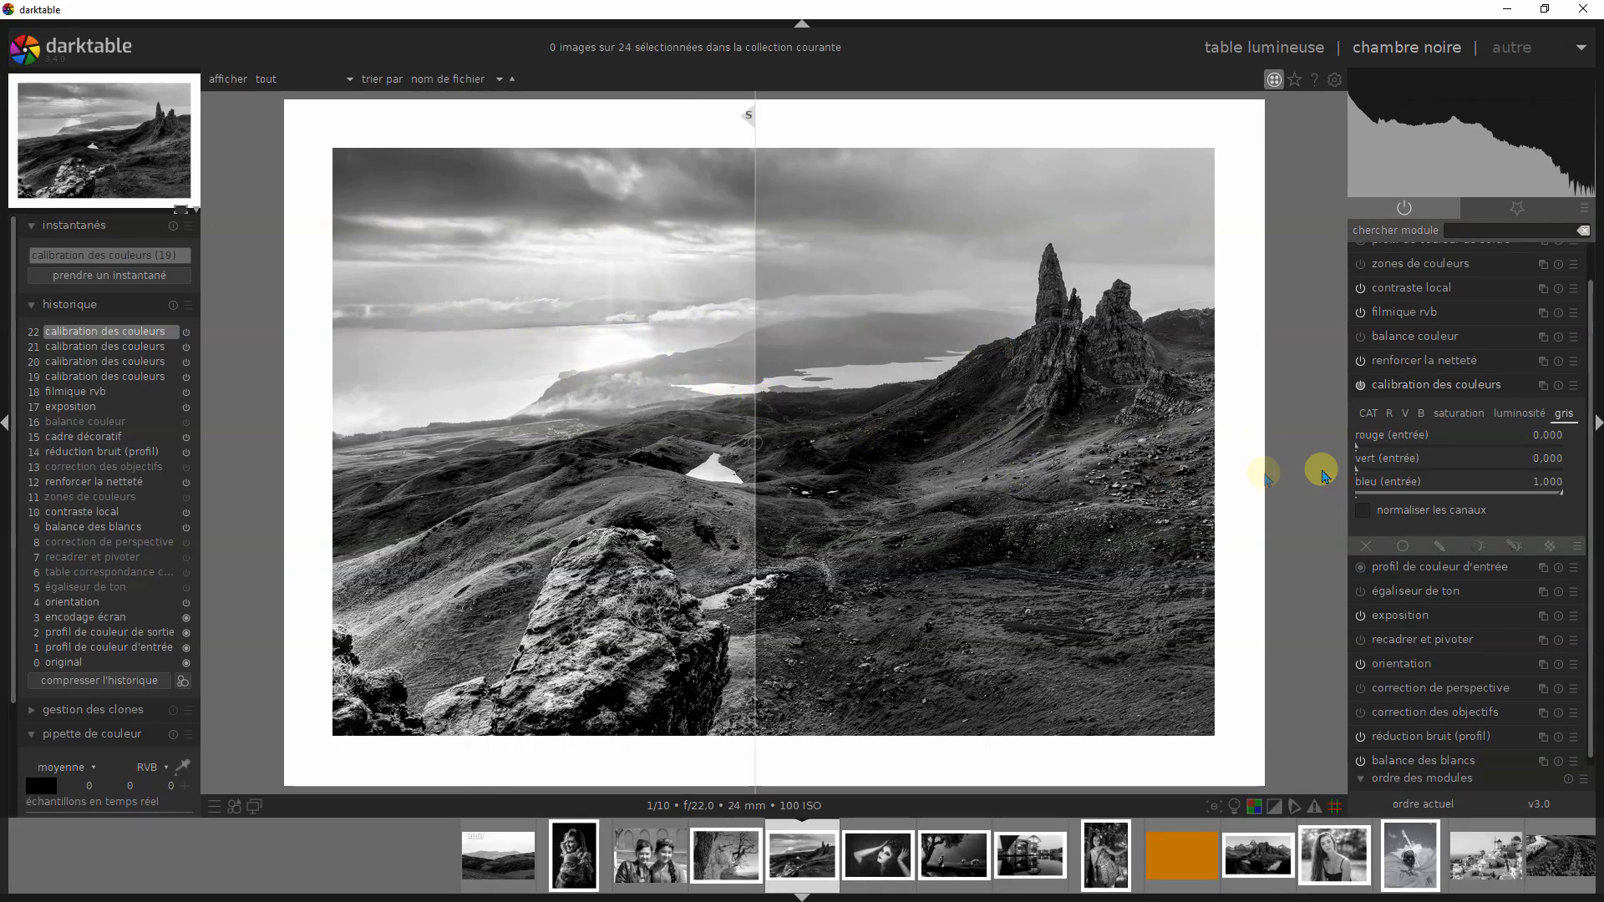
# - Show the luminosité channel values of calibration des couleurs for the landscape and sweep the snapshot divider across the sky and foreground rock
pyautogui.click(1527, 419)
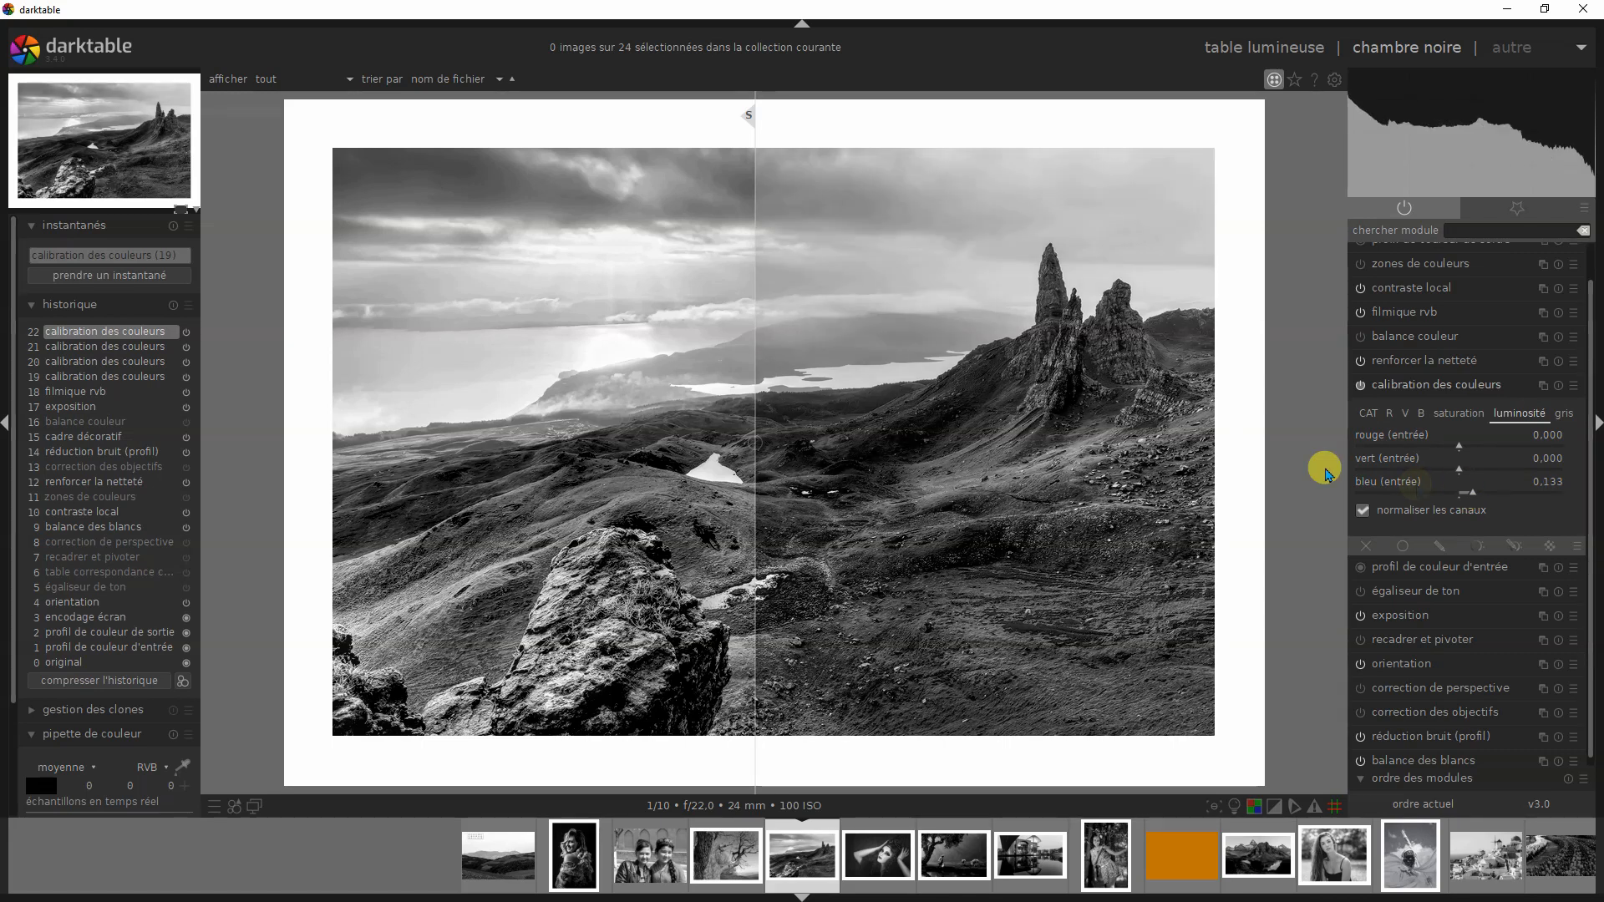
pyautogui.moveTo(752, 119); pyautogui.dragTo(333, 215)
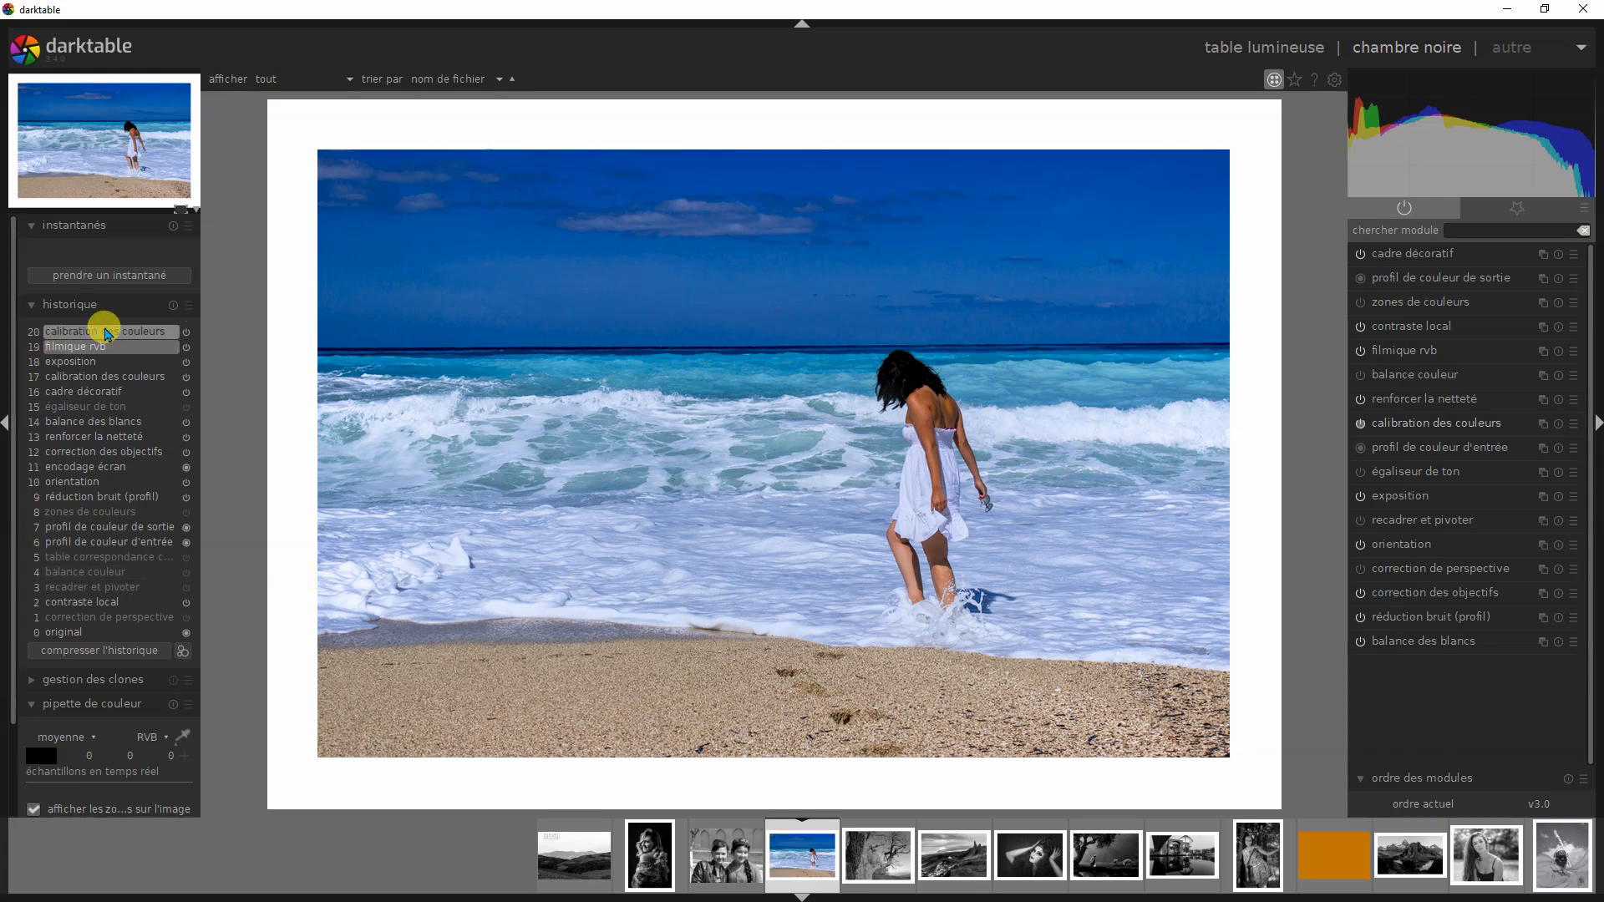
# - Display the beach photo at history step 20, check its calibration des couleurs preset, and take a snapshot of this luminance-based version
pyautogui.click(106, 332)
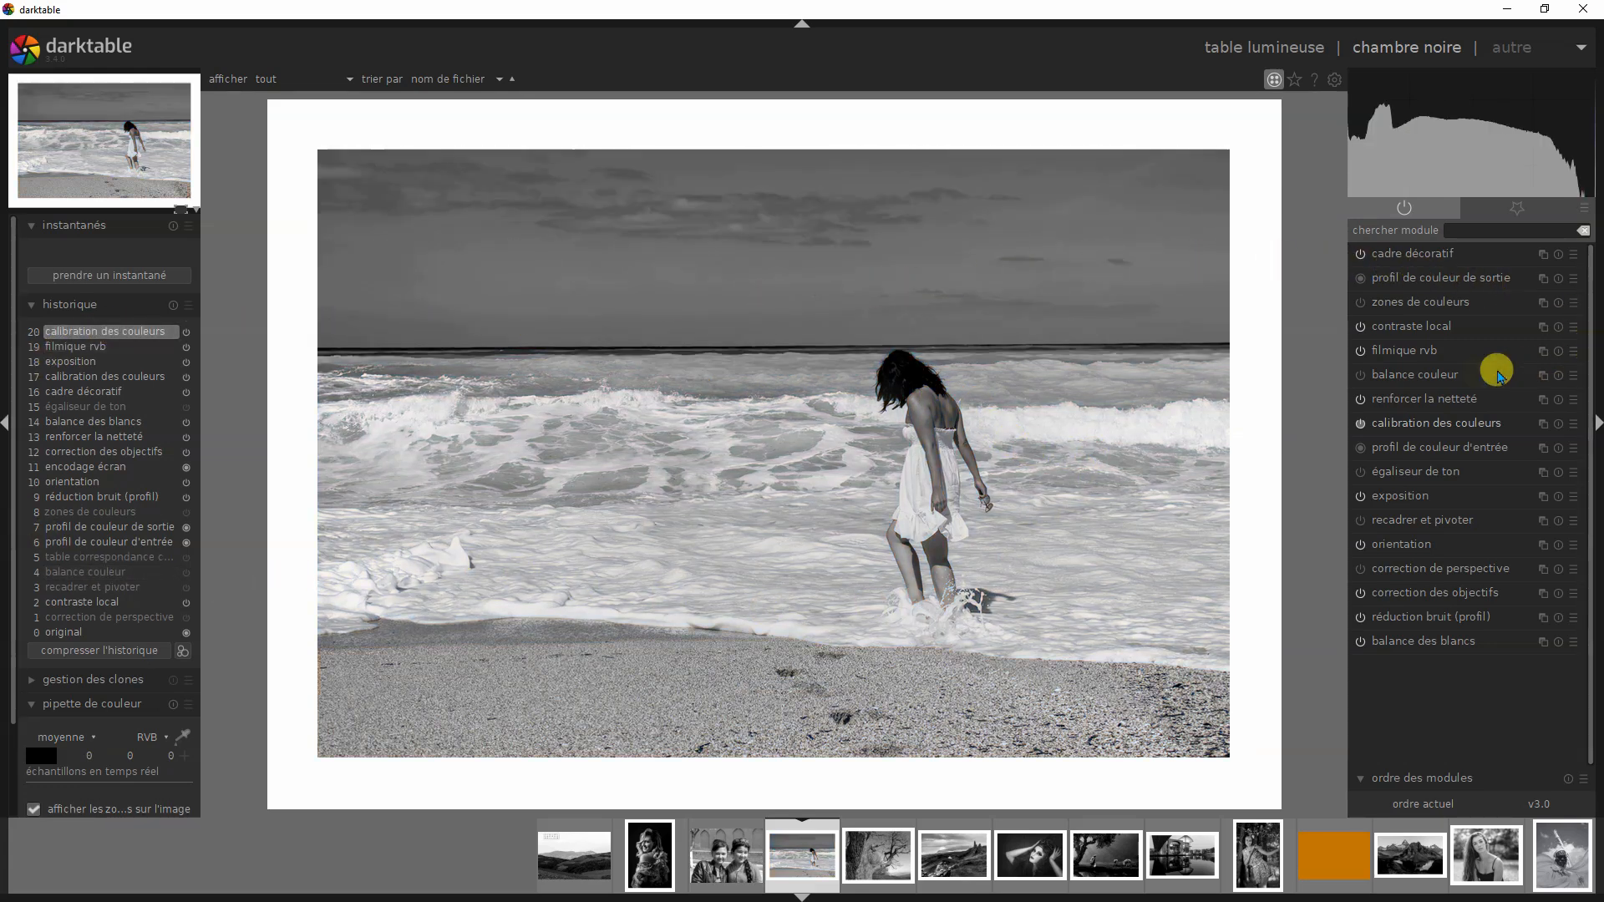
pyautogui.click(1573, 423)
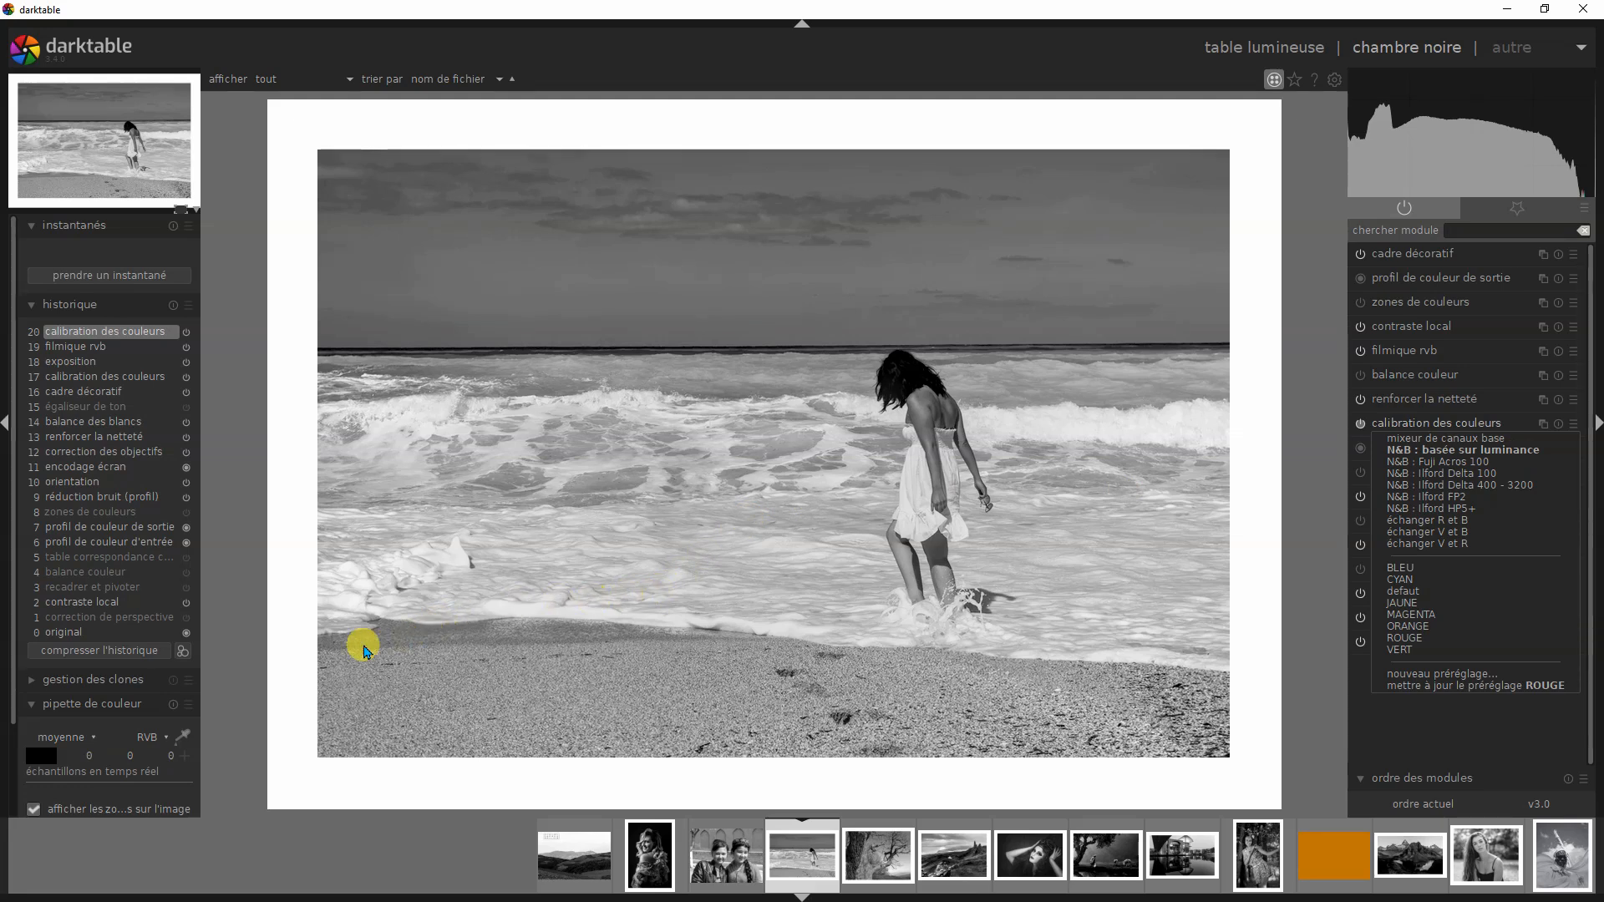
pyautogui.click(139, 284)
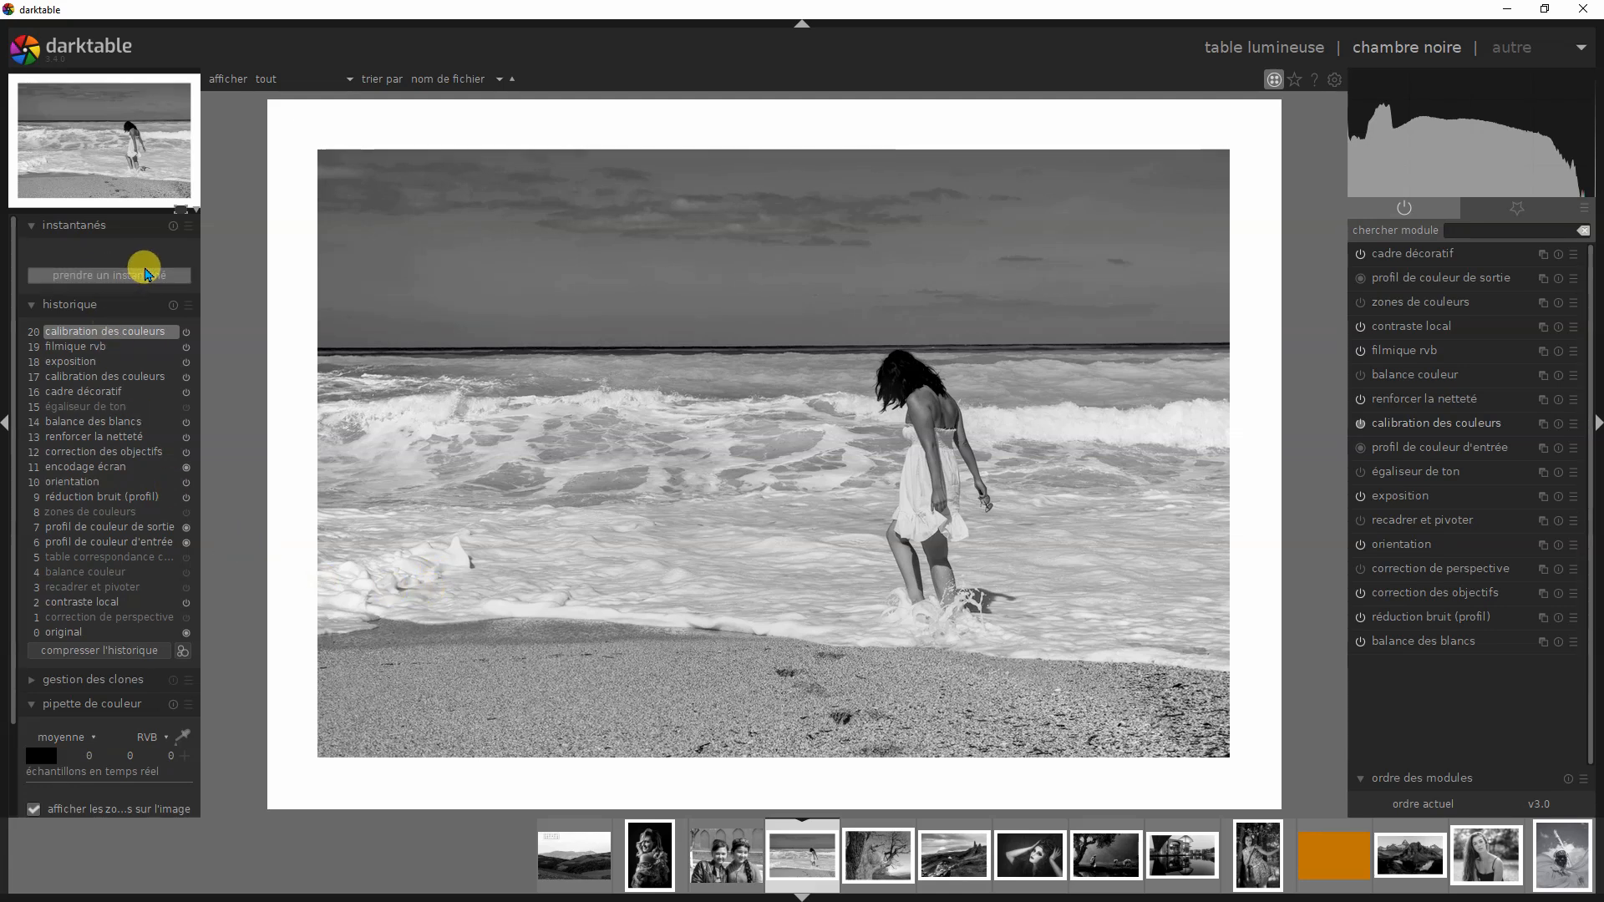
pyautogui.click(83, 277)
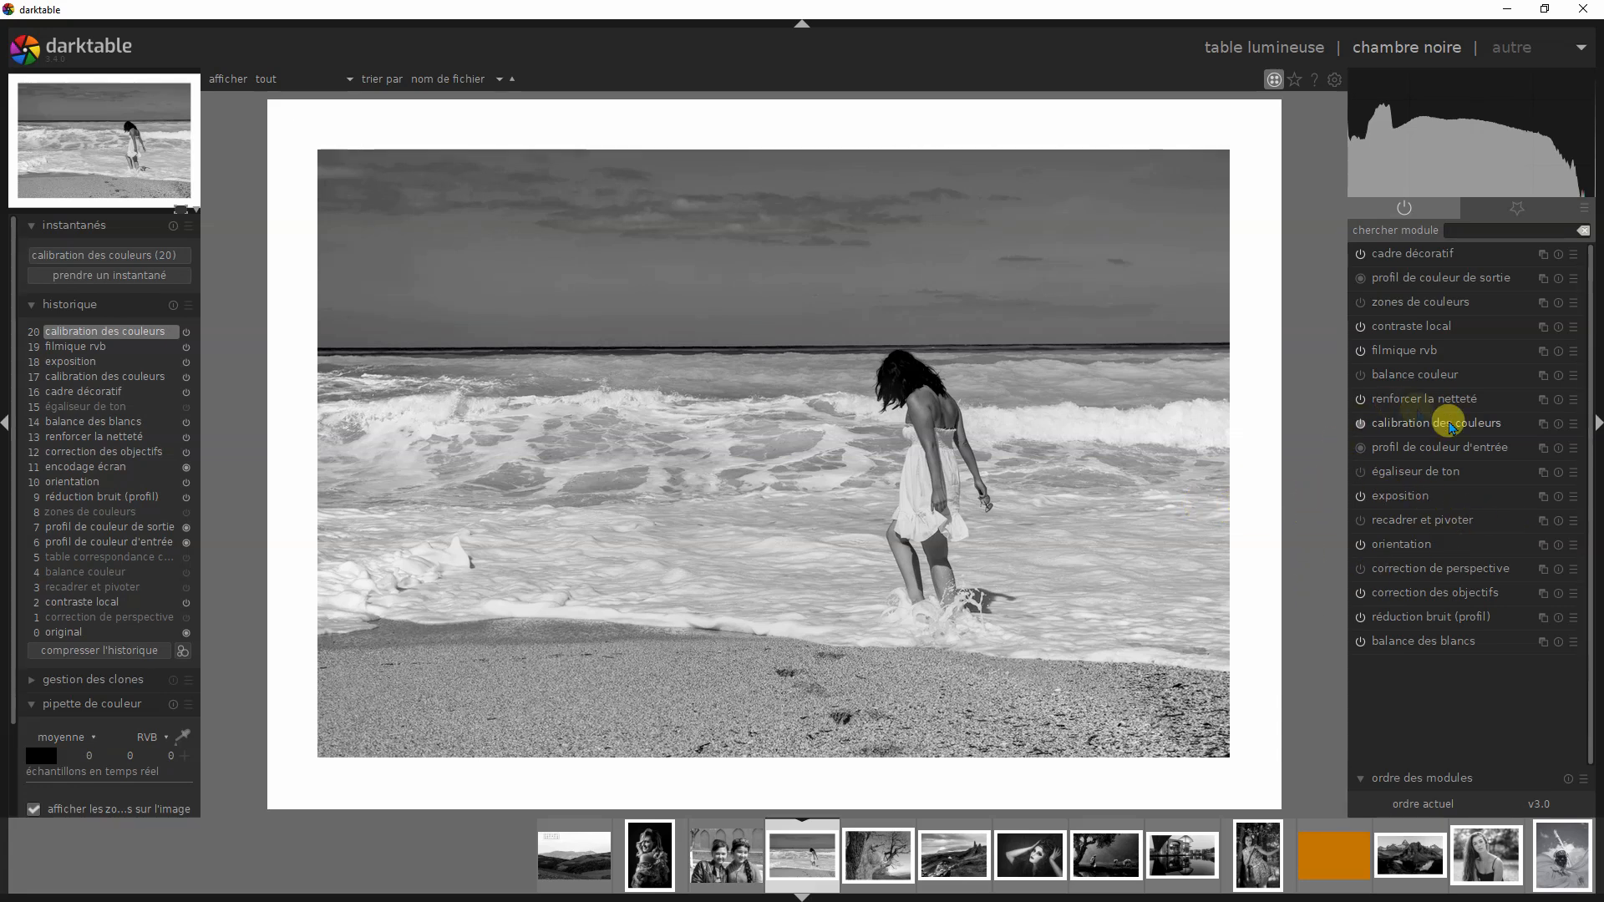
# - Apply the ROUGE preset of calibration des couleurs to the beach photo and take a snapshot of the red-filter version
pyautogui.click(1469, 424)
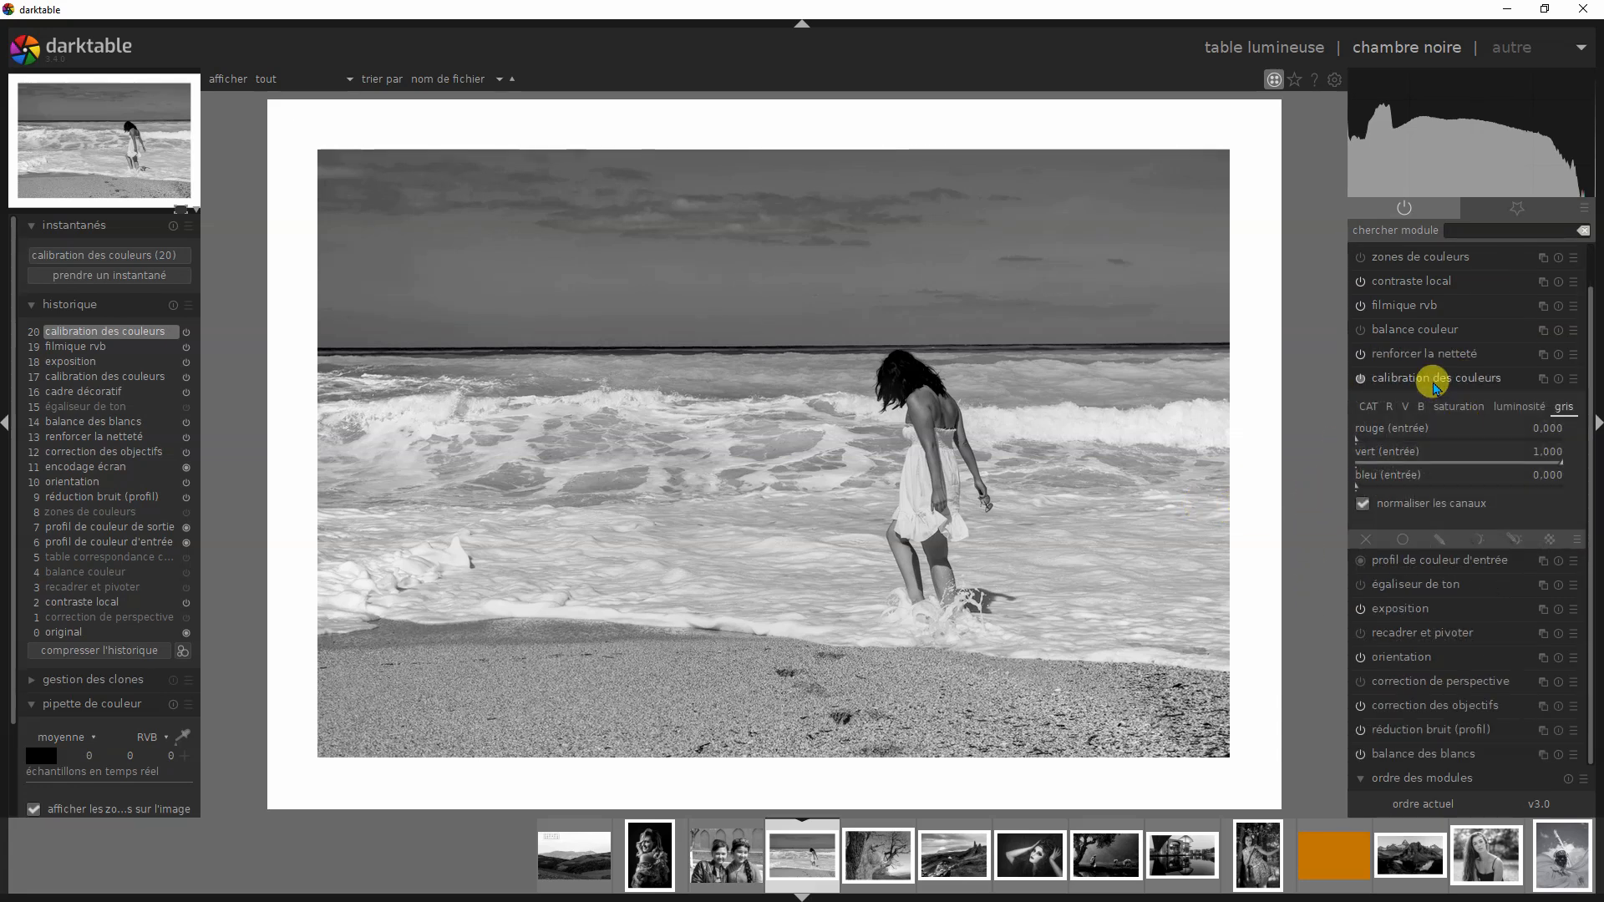
pyautogui.click(1435, 387)
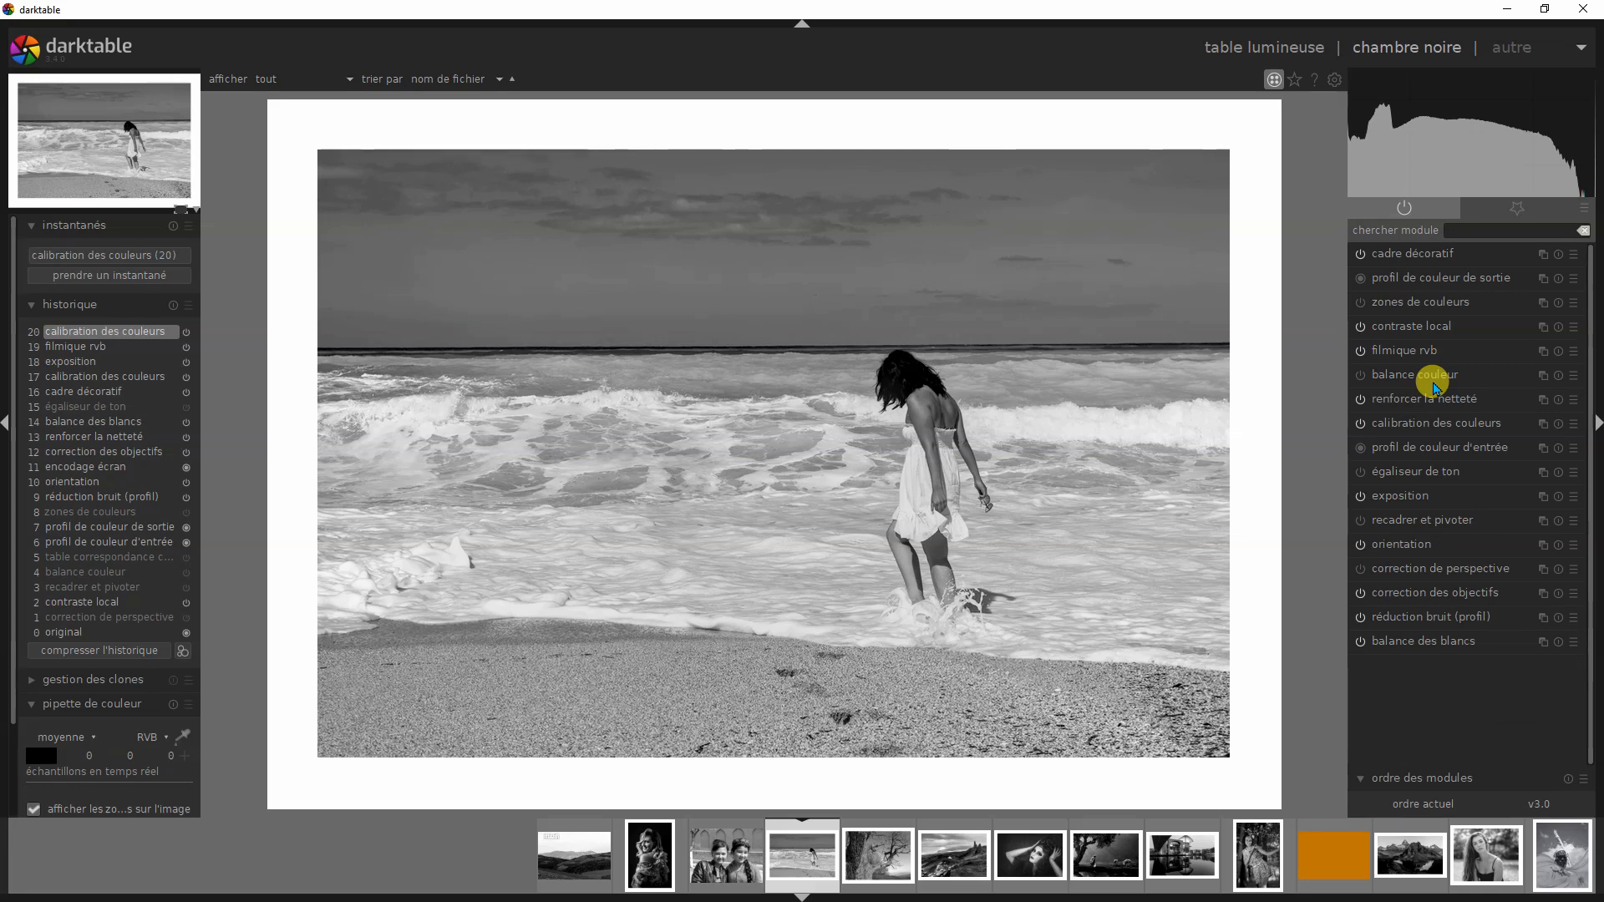
pyautogui.click(1575, 426)
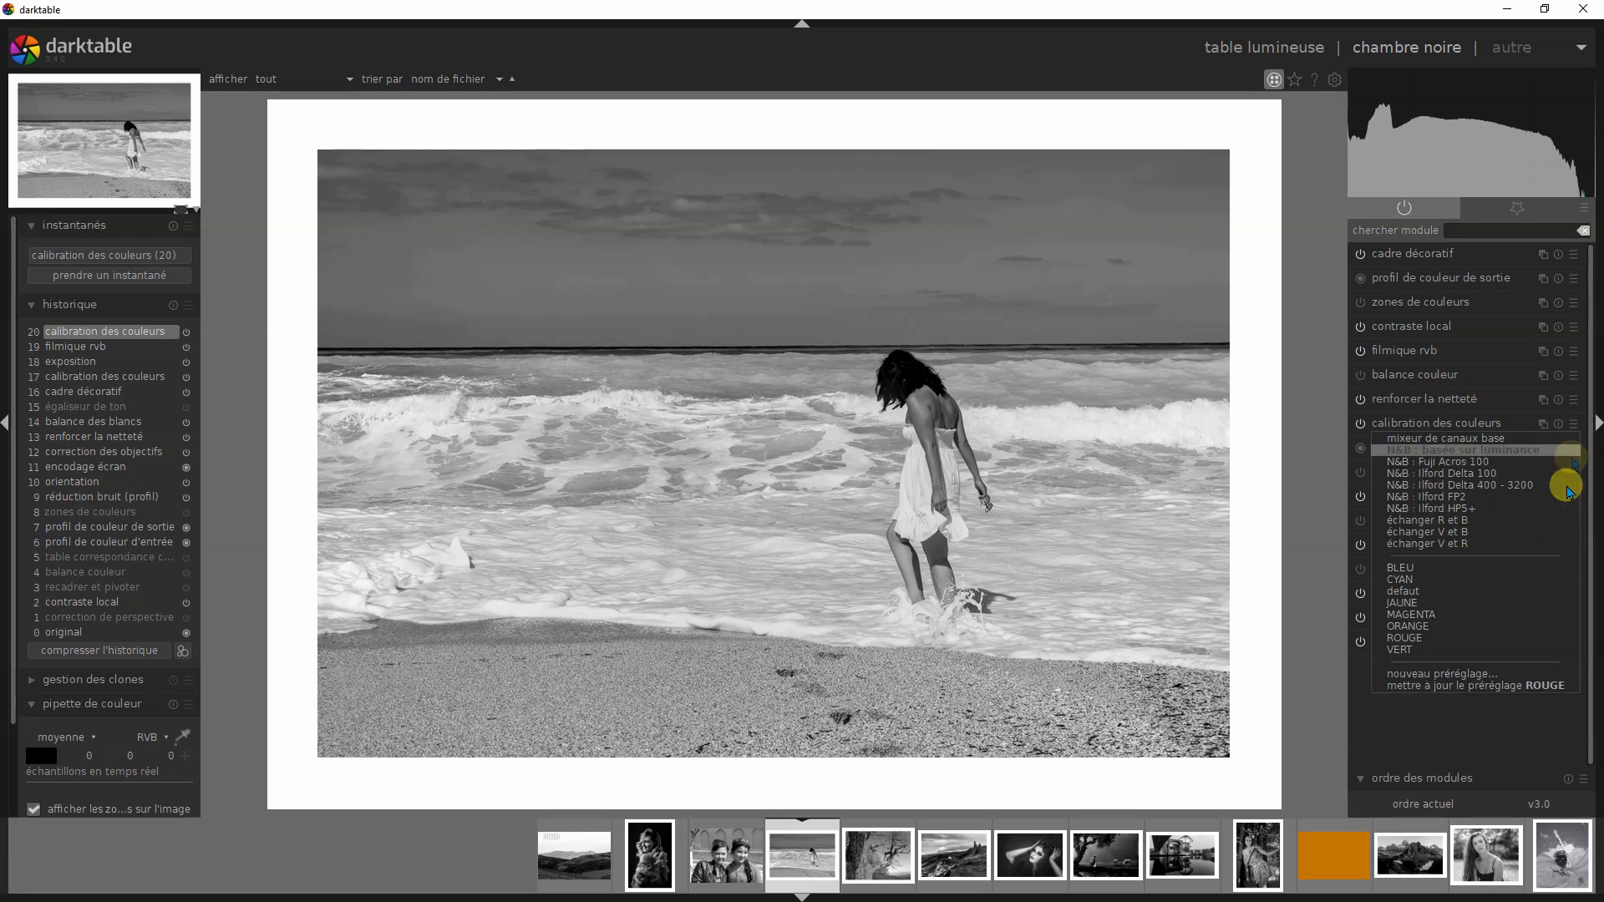
pyautogui.click(1403, 639)
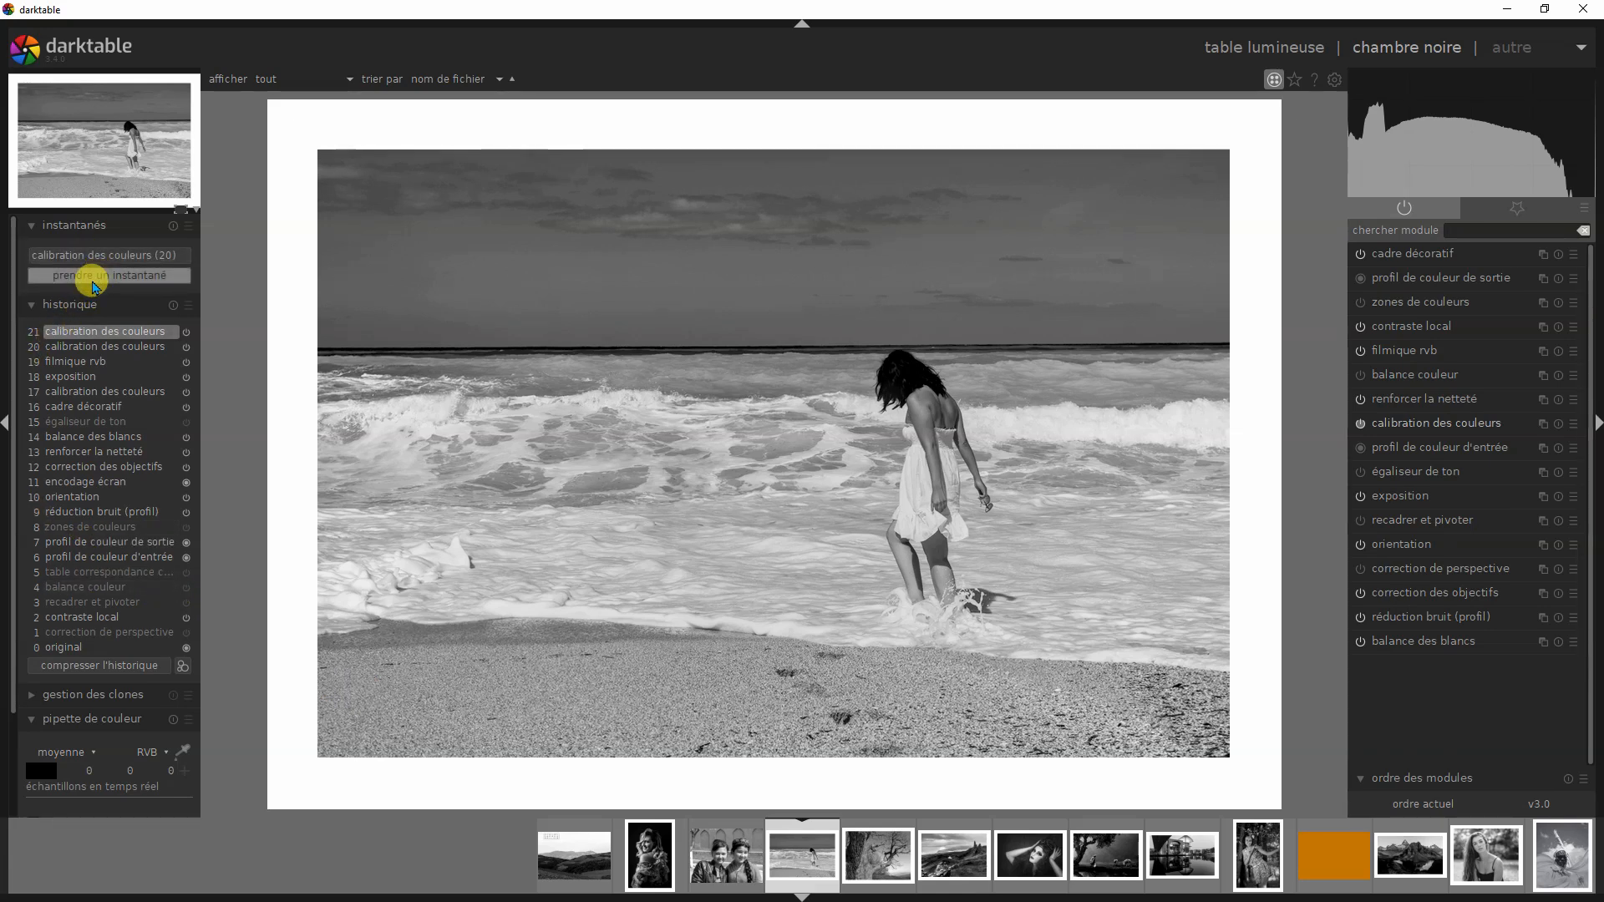
pyautogui.click(93, 277)
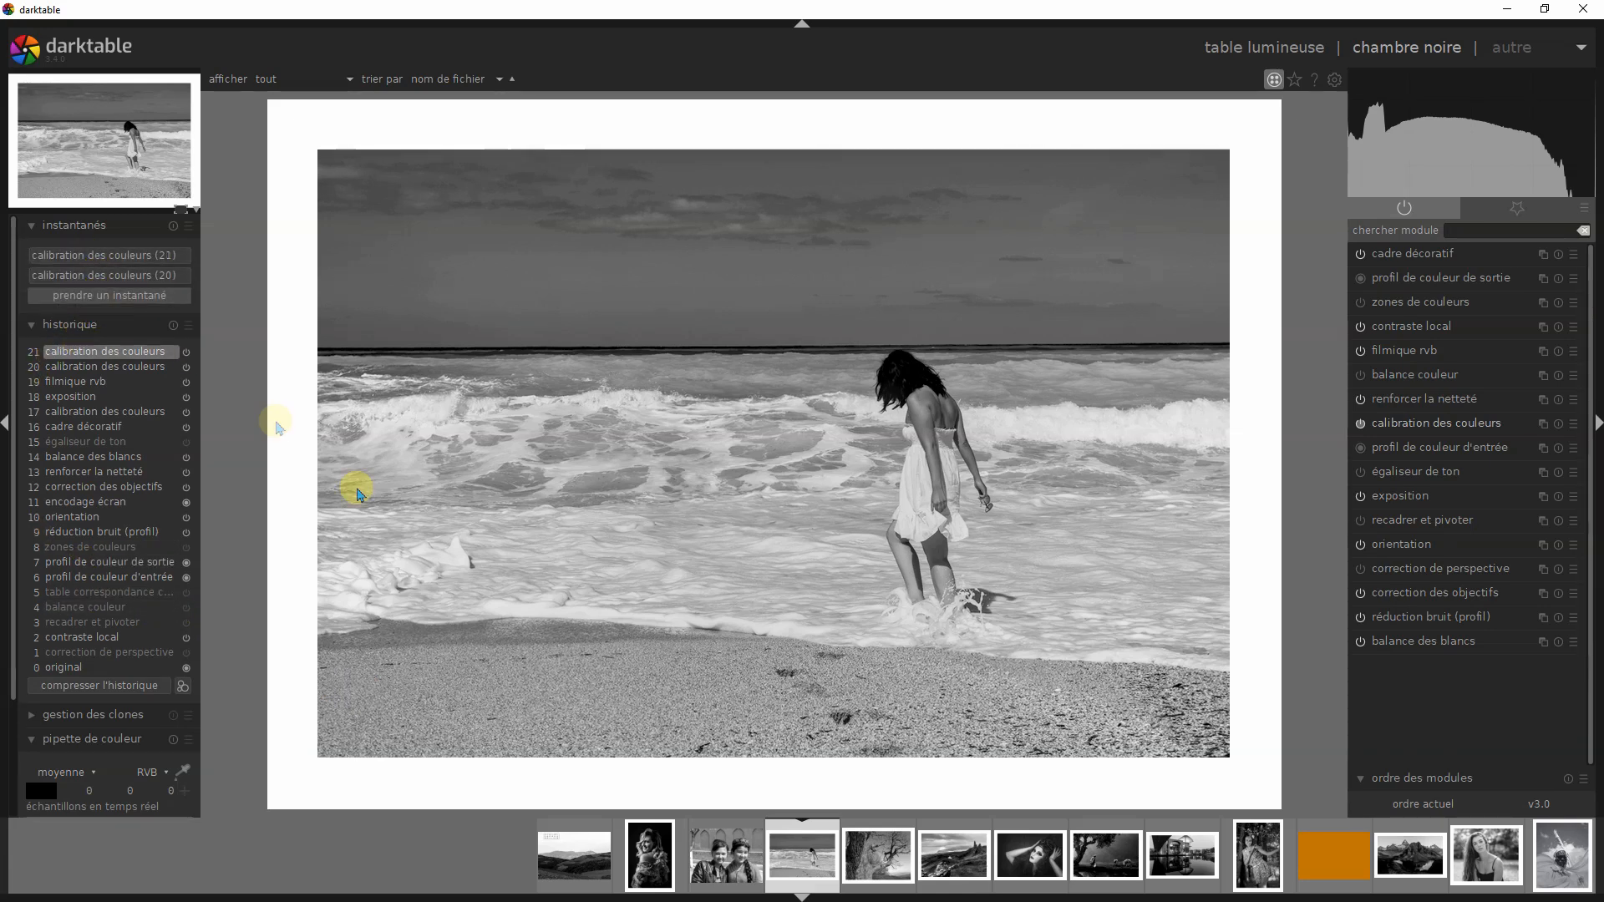
# - Check the red-filter channel values, and apply the VERT preset of calibration des couleurs to the beach photo
pyautogui.click(1410, 423)
pyautogui.click(1417, 388)
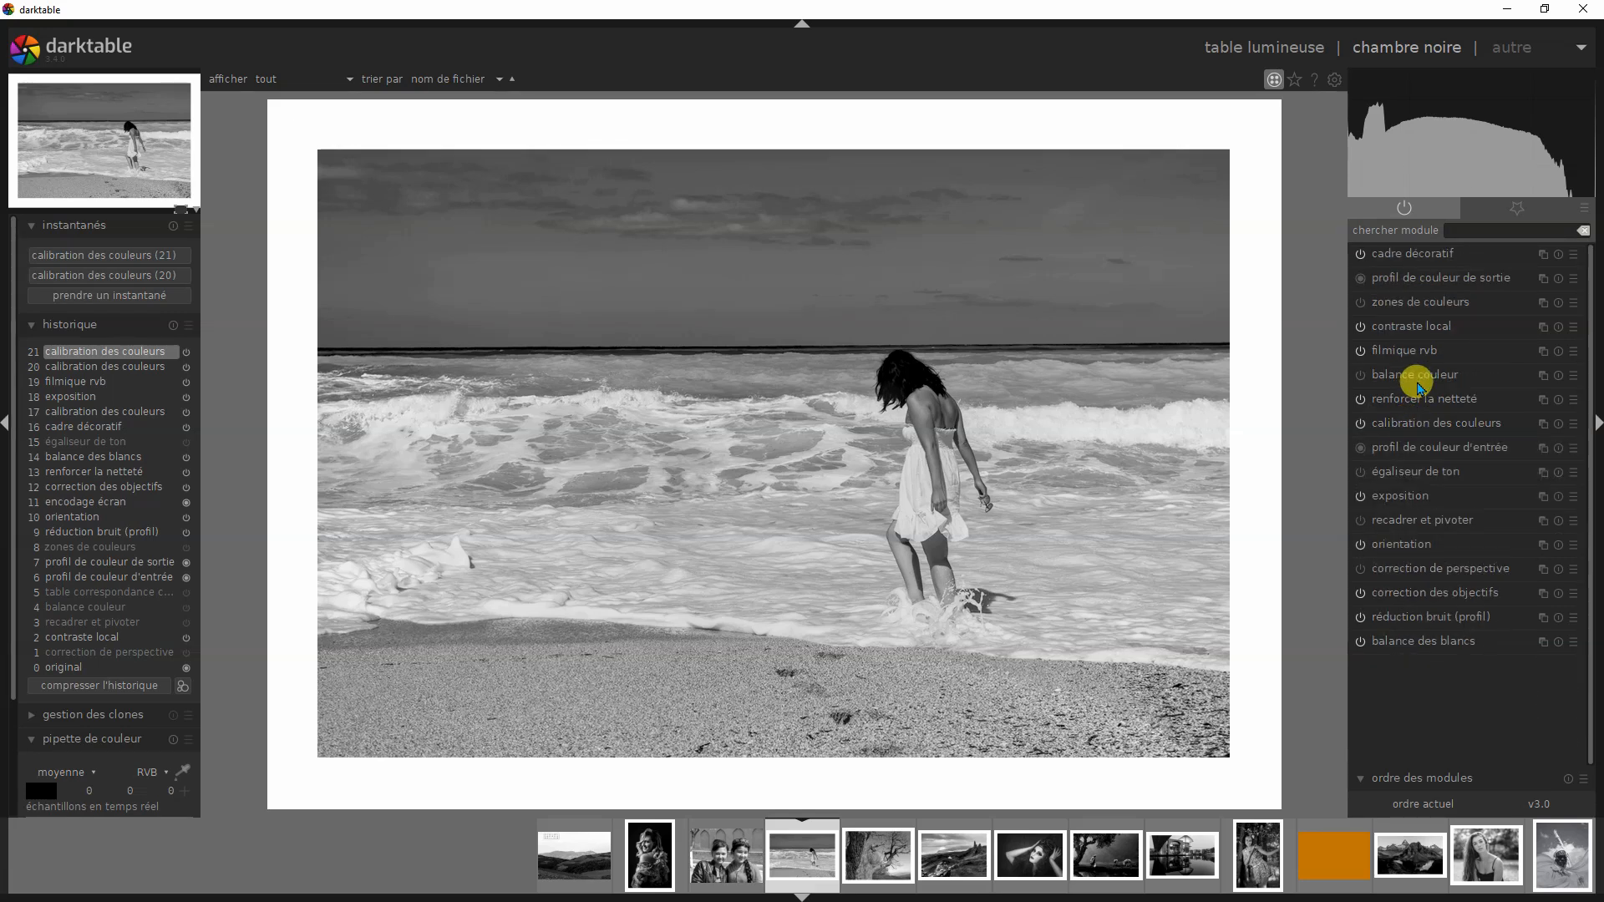
pyautogui.click(1574, 425)
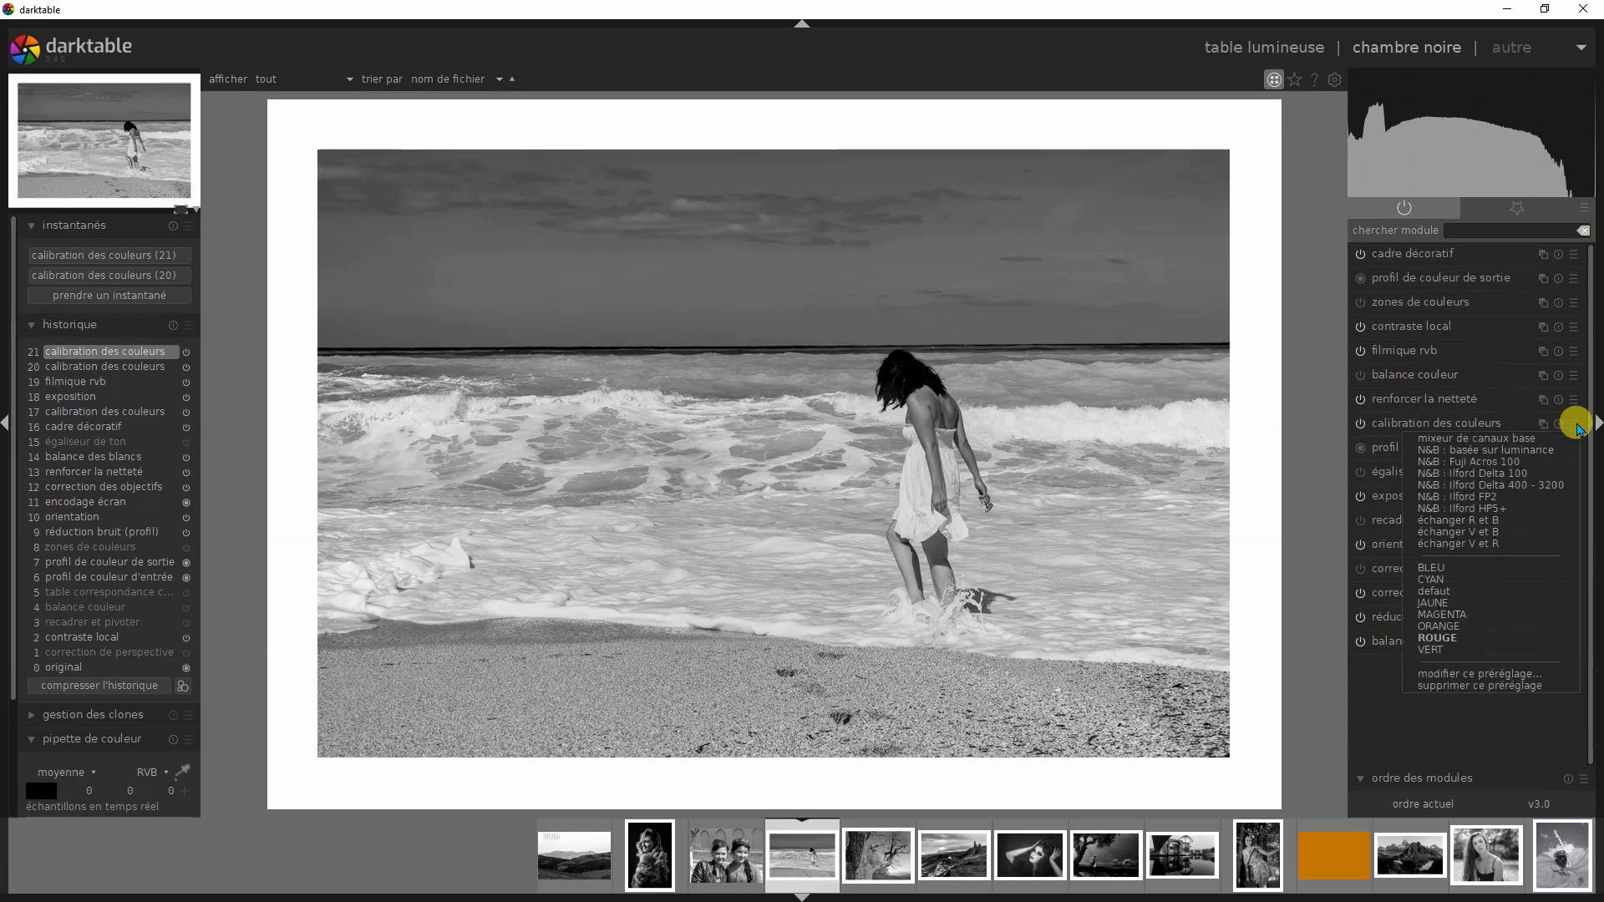
pyautogui.click(1443, 651)
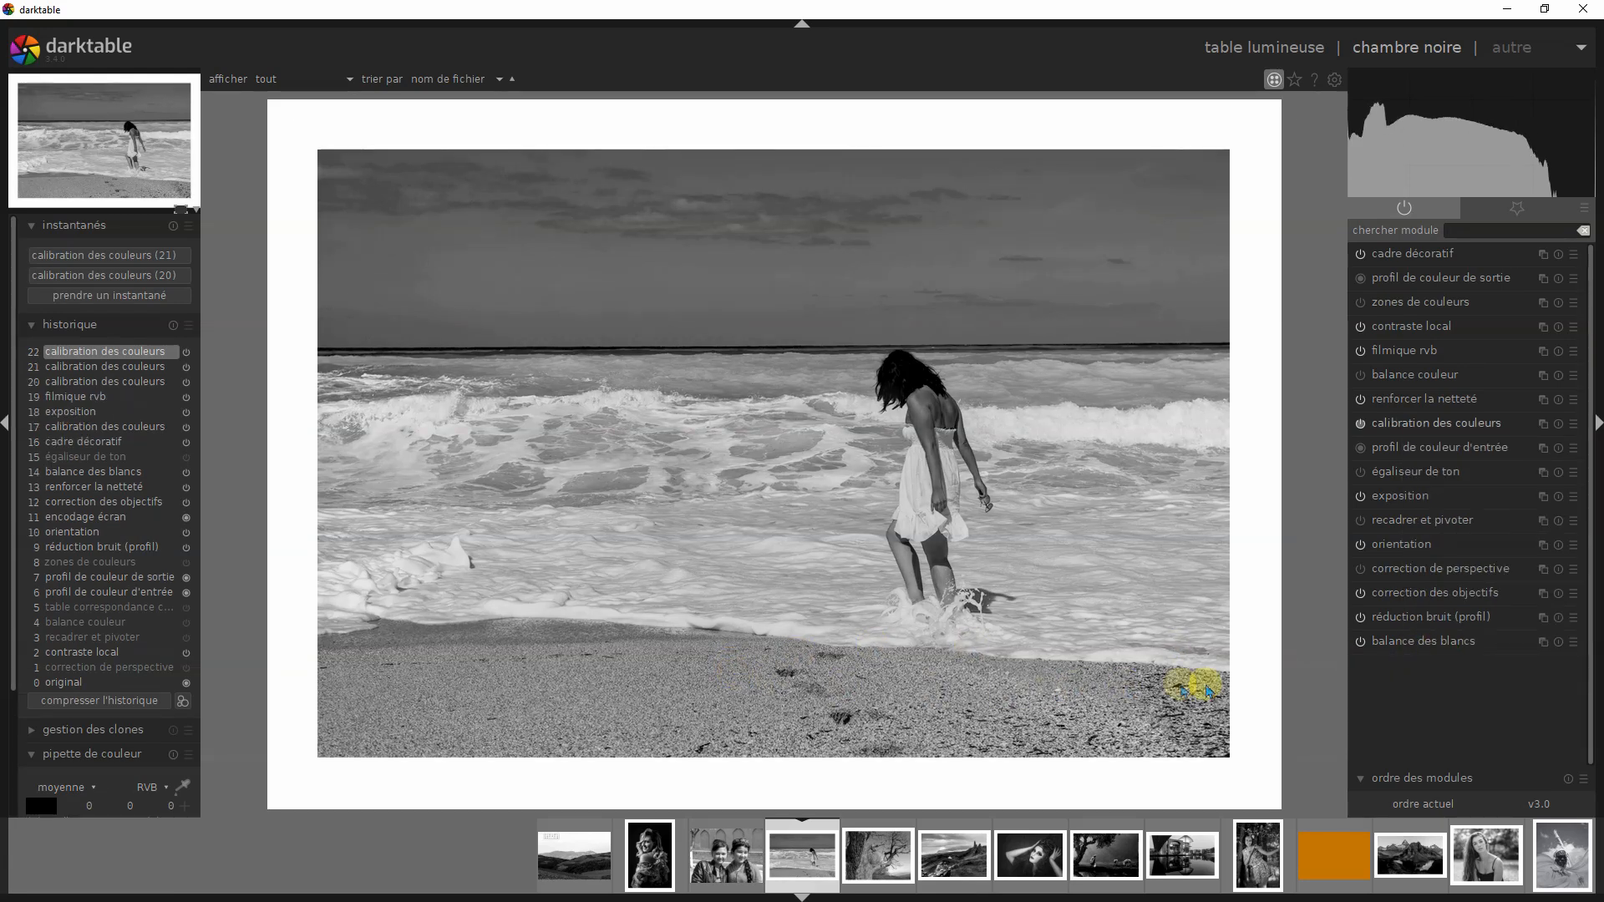
# - Check the green-filter channel values, and apply the BLEU preset of calibration des couleurs to the beach photo
pyautogui.click(1404, 423)
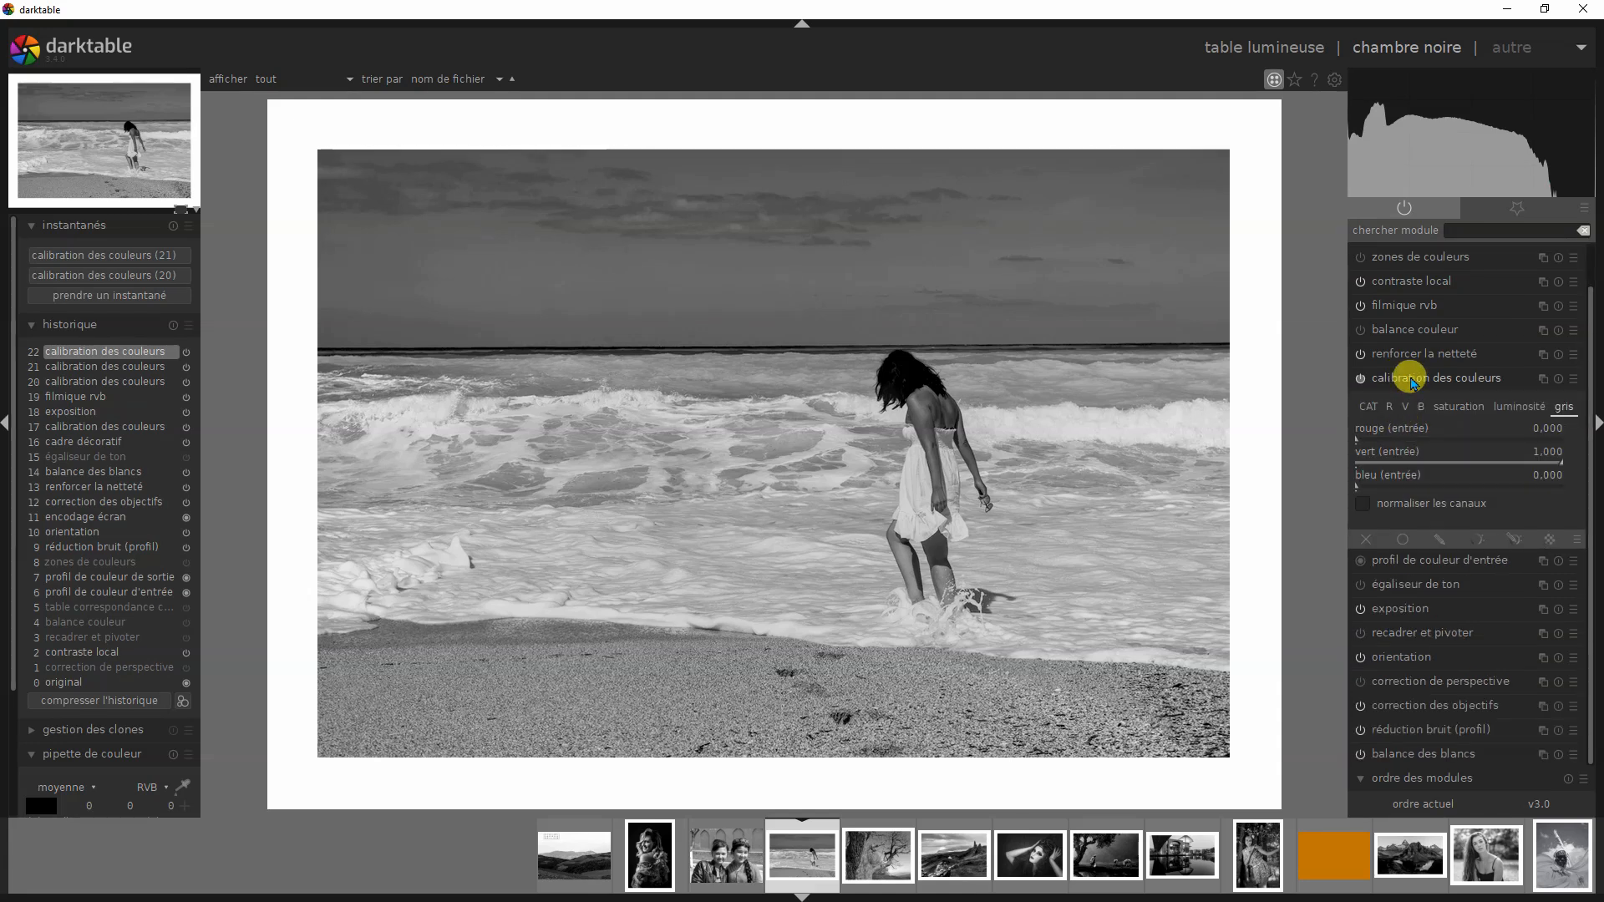
pyautogui.click(1410, 380)
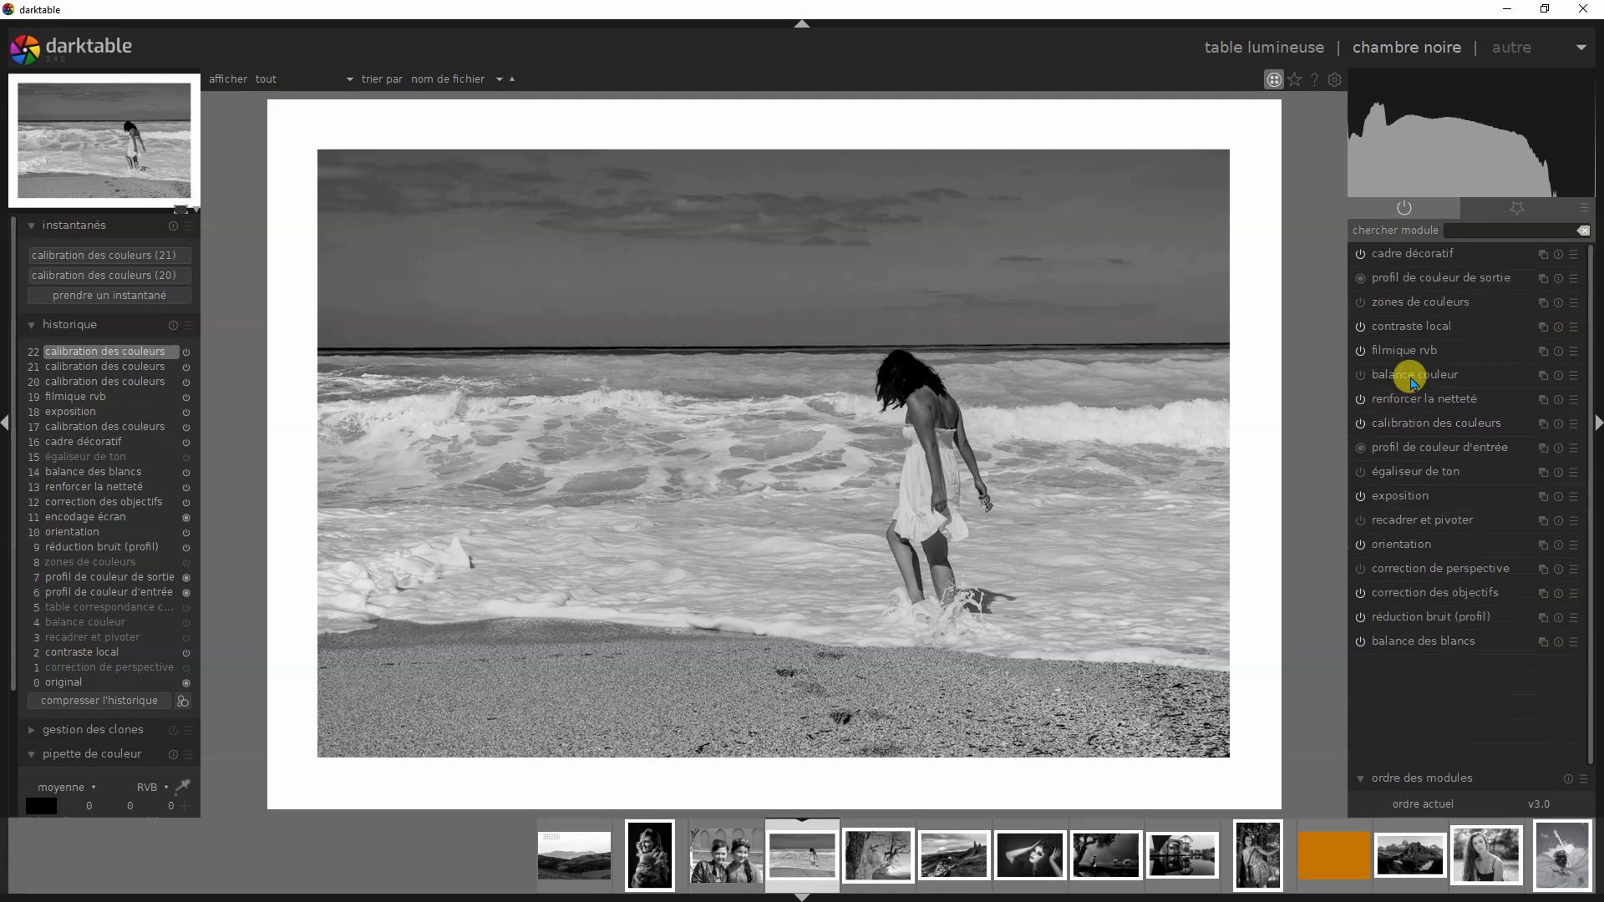
pyautogui.click(1414, 426)
pyautogui.click(1576, 382)
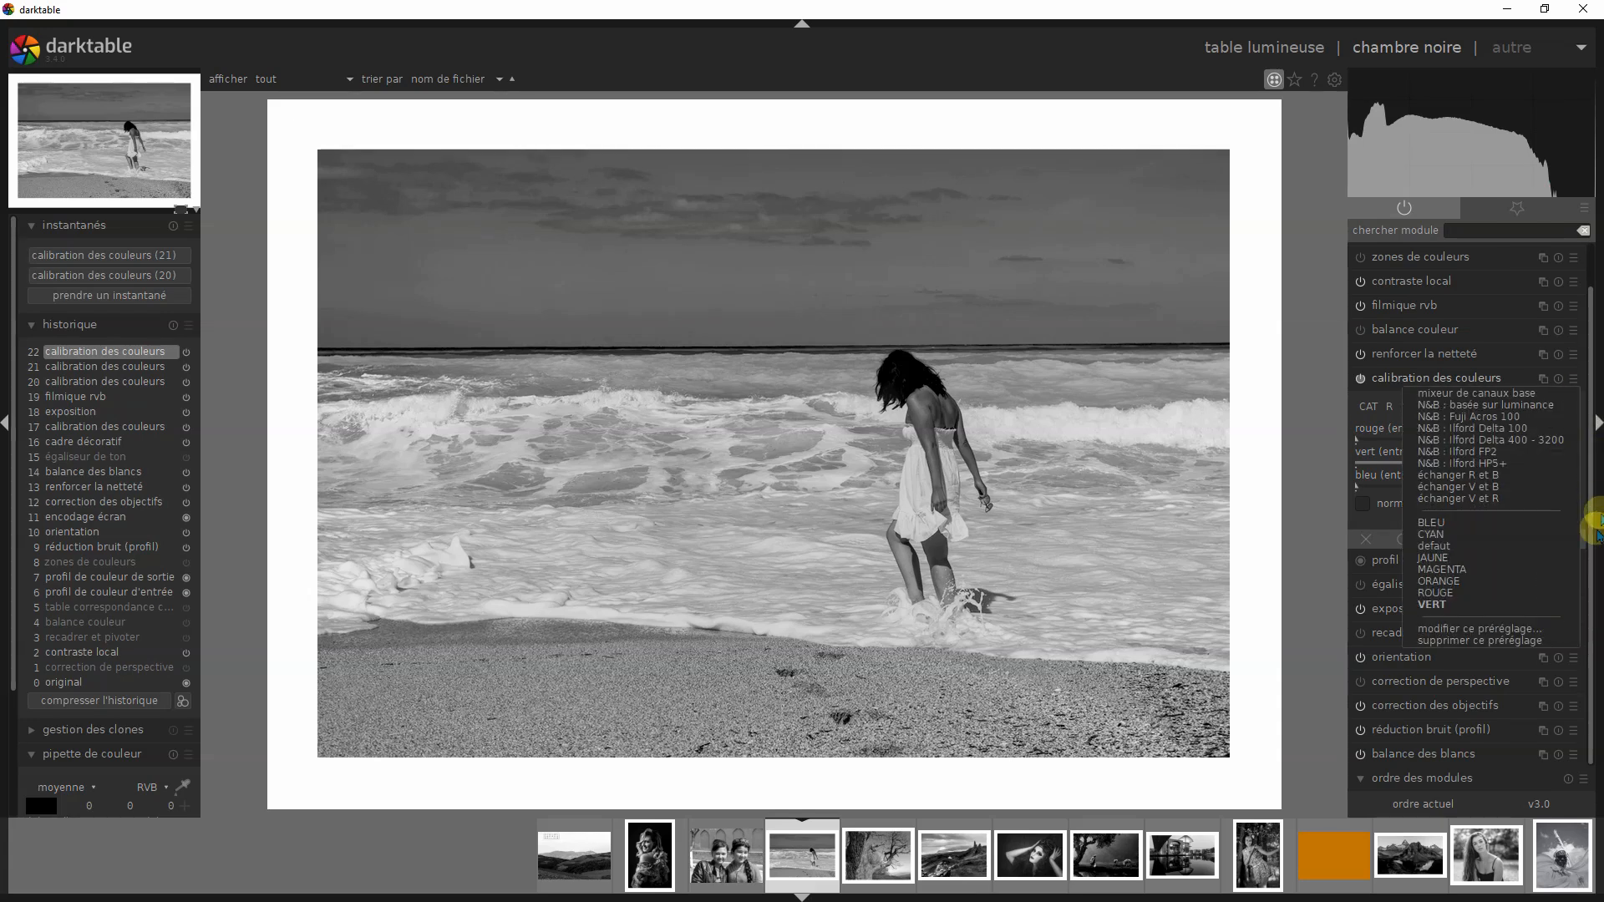
pyautogui.click(1443, 522)
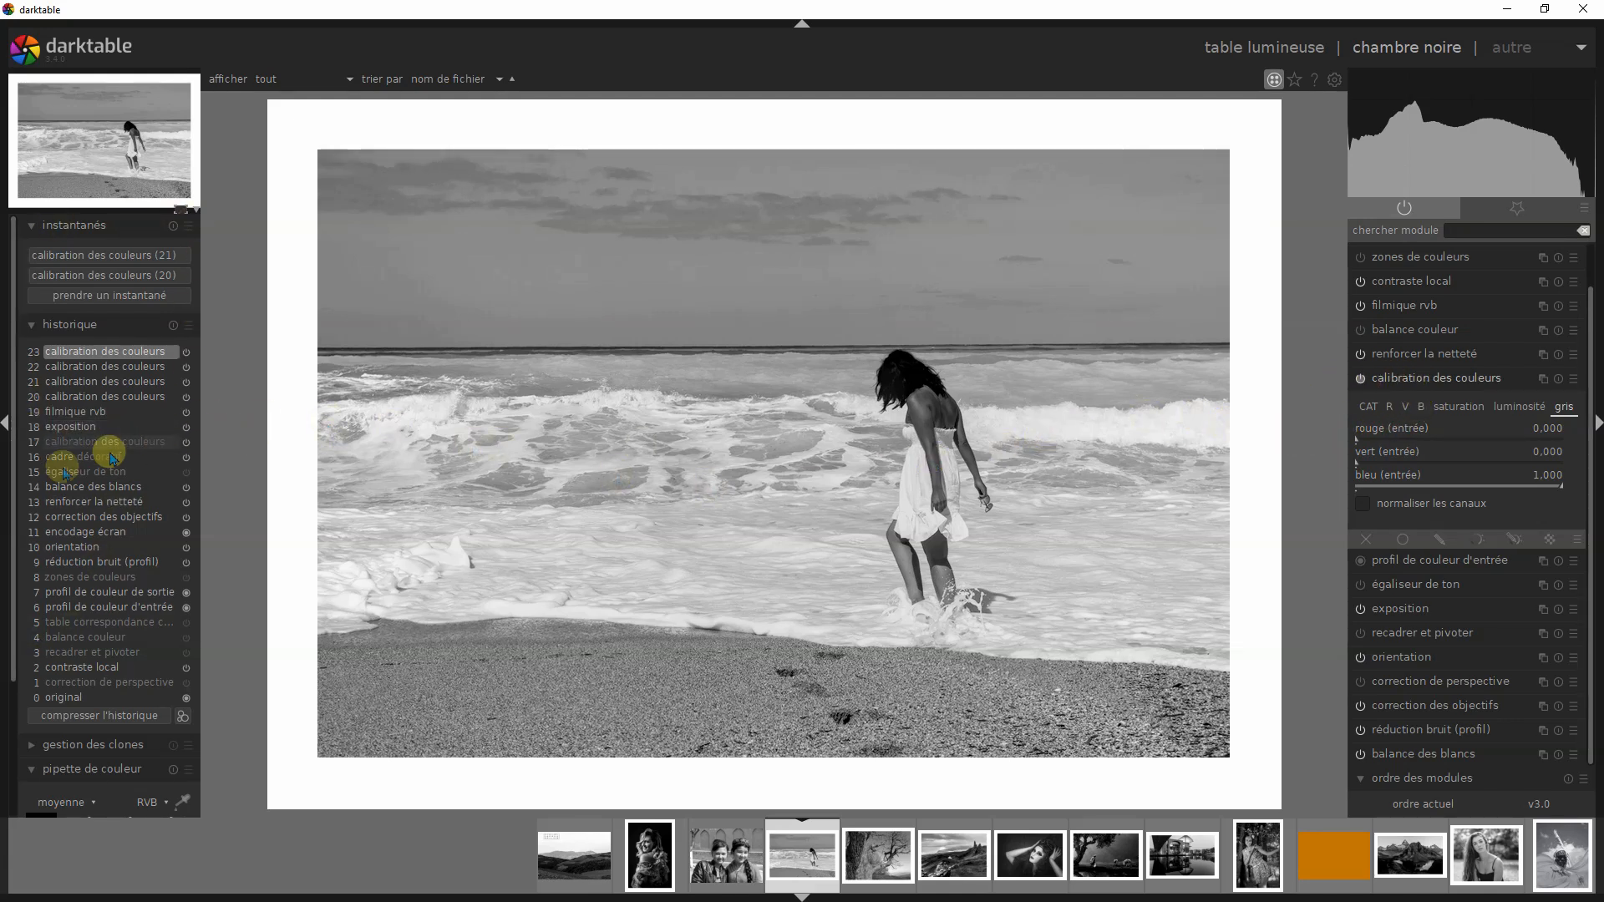
# - Compare the beach photo's luminance version at history step 20 with snapshot (21), placing the divider just beside the woman
pyautogui.click(134, 397)
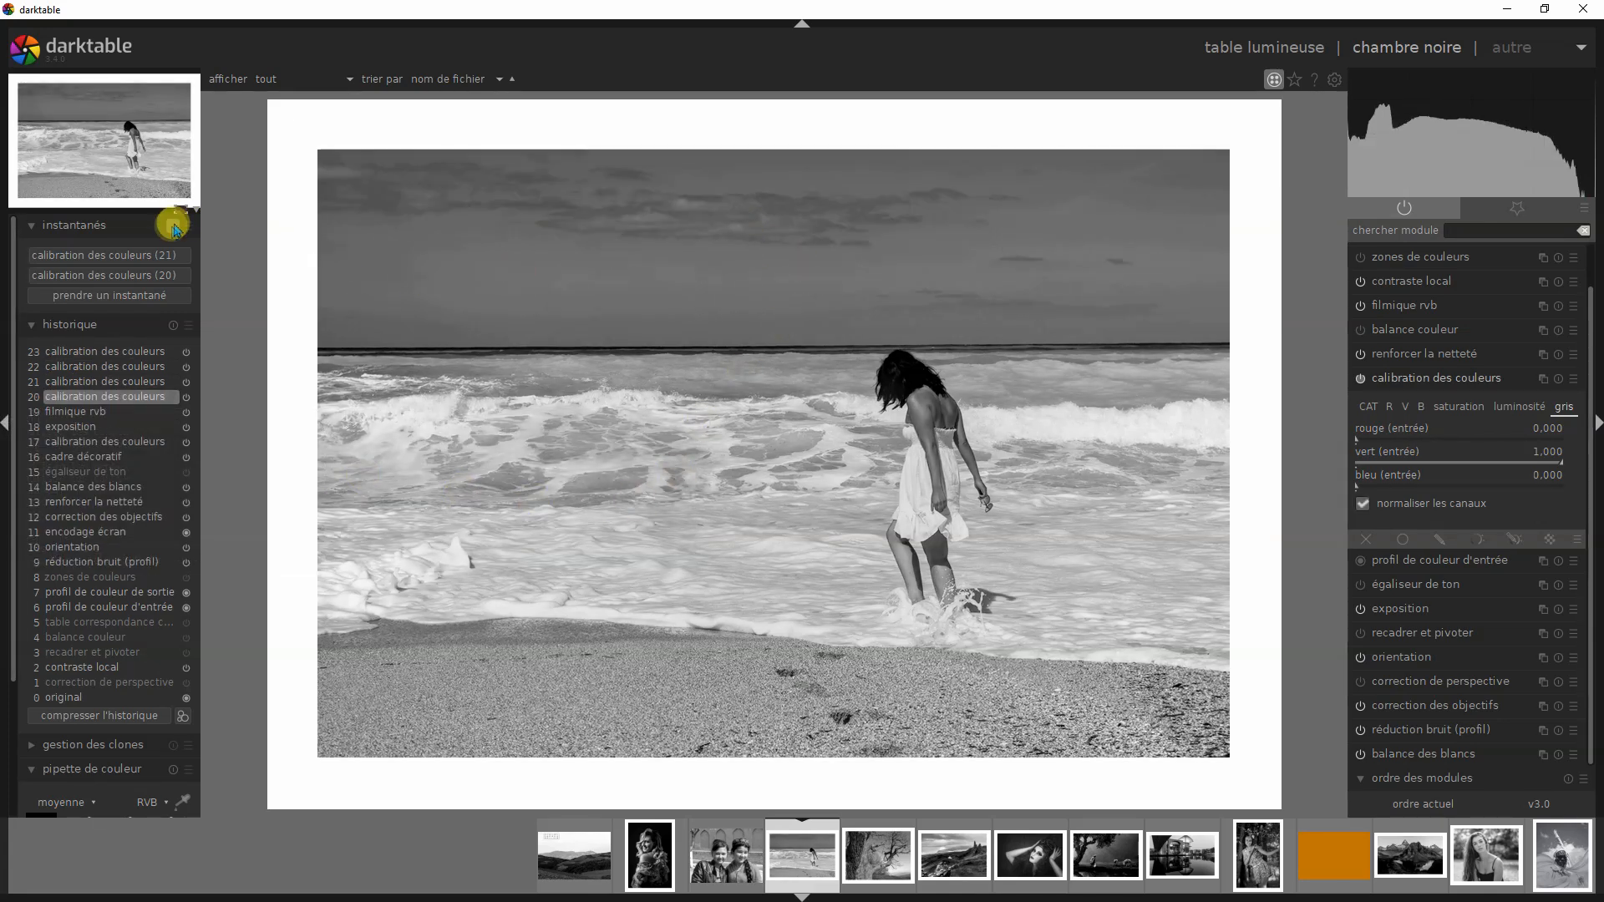
pyautogui.moveTo(326, 118)
pyautogui.mouseDown()
pyautogui.moveTo(1237, 232)
pyautogui.moveTo(391, 261)
pyautogui.moveTo(1061, 281)
pyautogui.mouseUp()
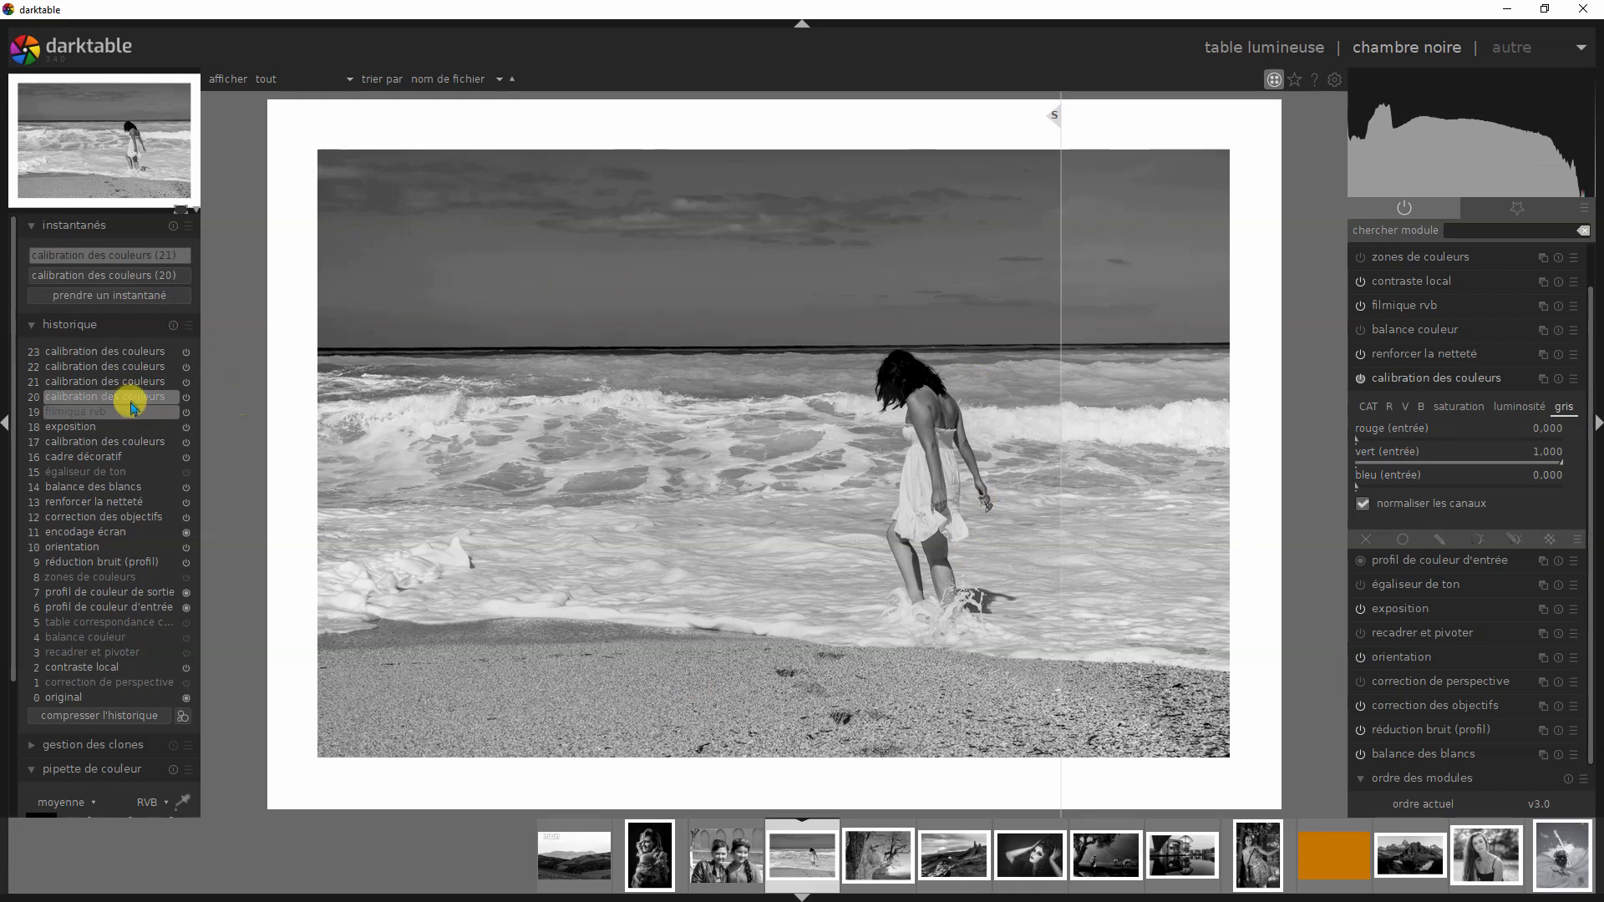
pyautogui.moveTo(1049, 125)
pyautogui.mouseDown()
pyautogui.moveTo(835, 158)
pyautogui.moveTo(812, 188)
pyautogui.mouseUp()
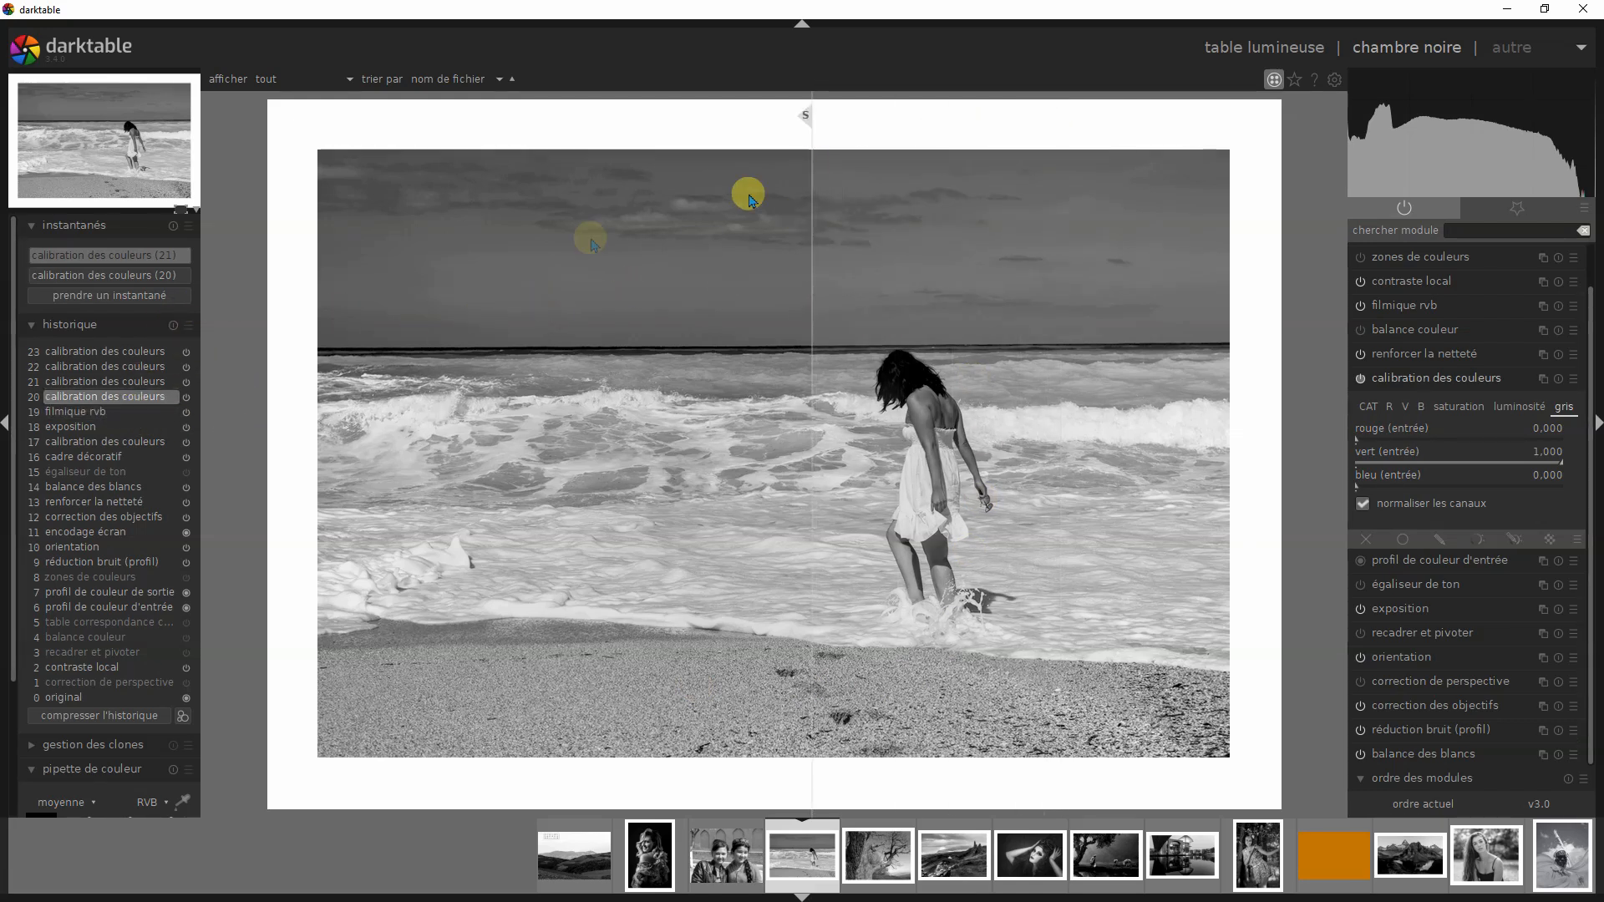
# - Alternate between the red version at history step 21 and the luminance version at step 20 beside snapshot (21), ending on step 21
pyautogui.click(137, 382)
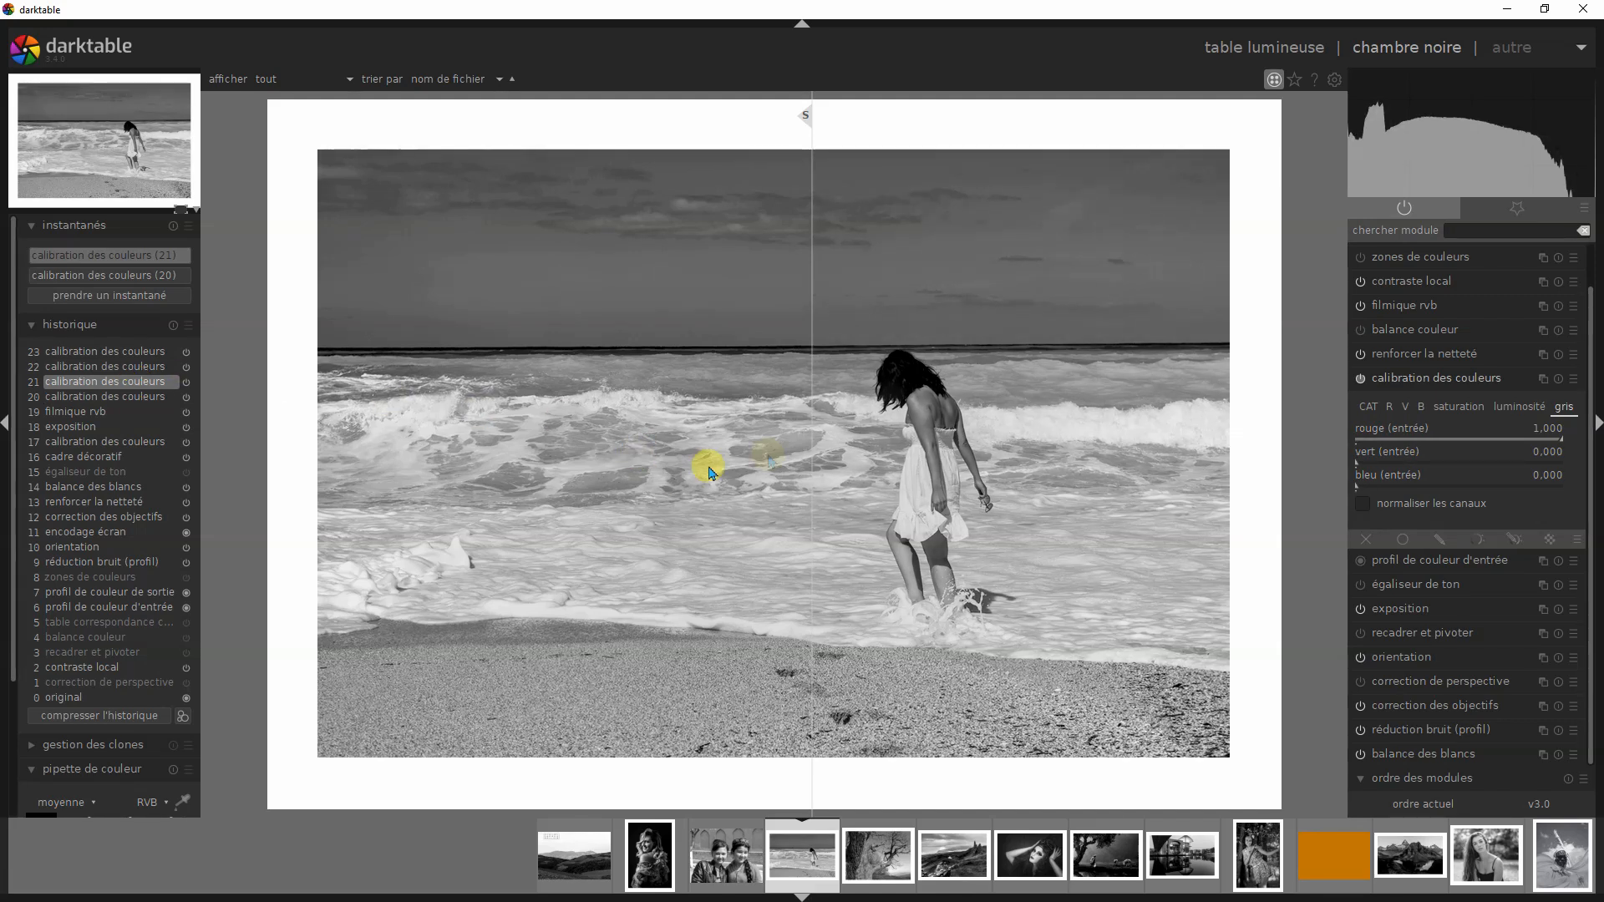
pyautogui.click(142, 406)
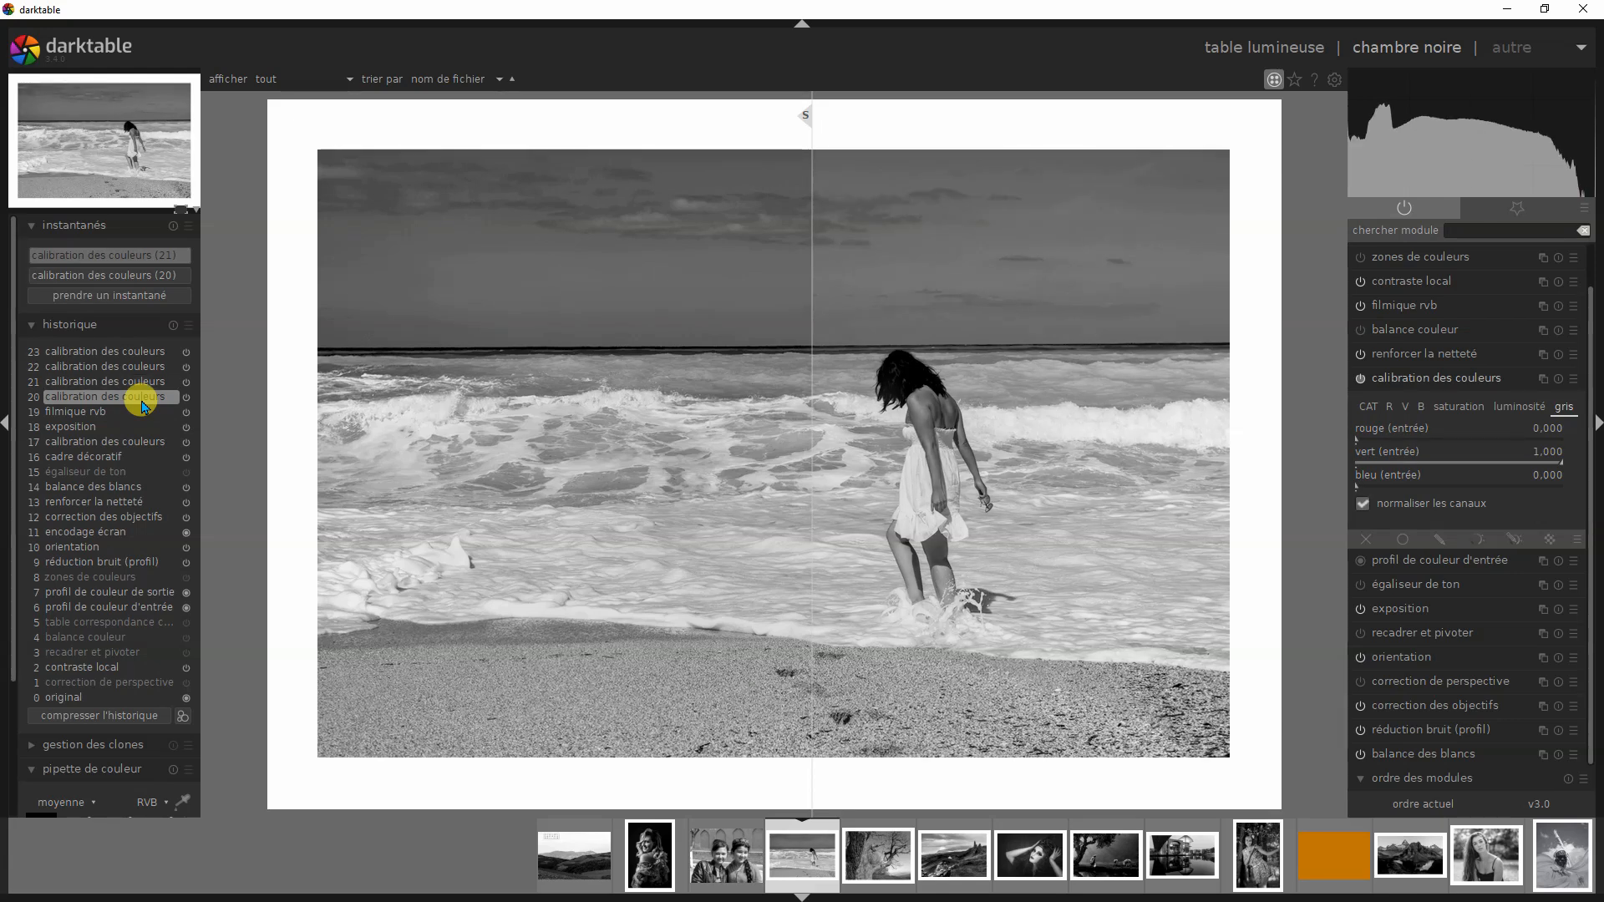
pyautogui.moveTo(144, 406)
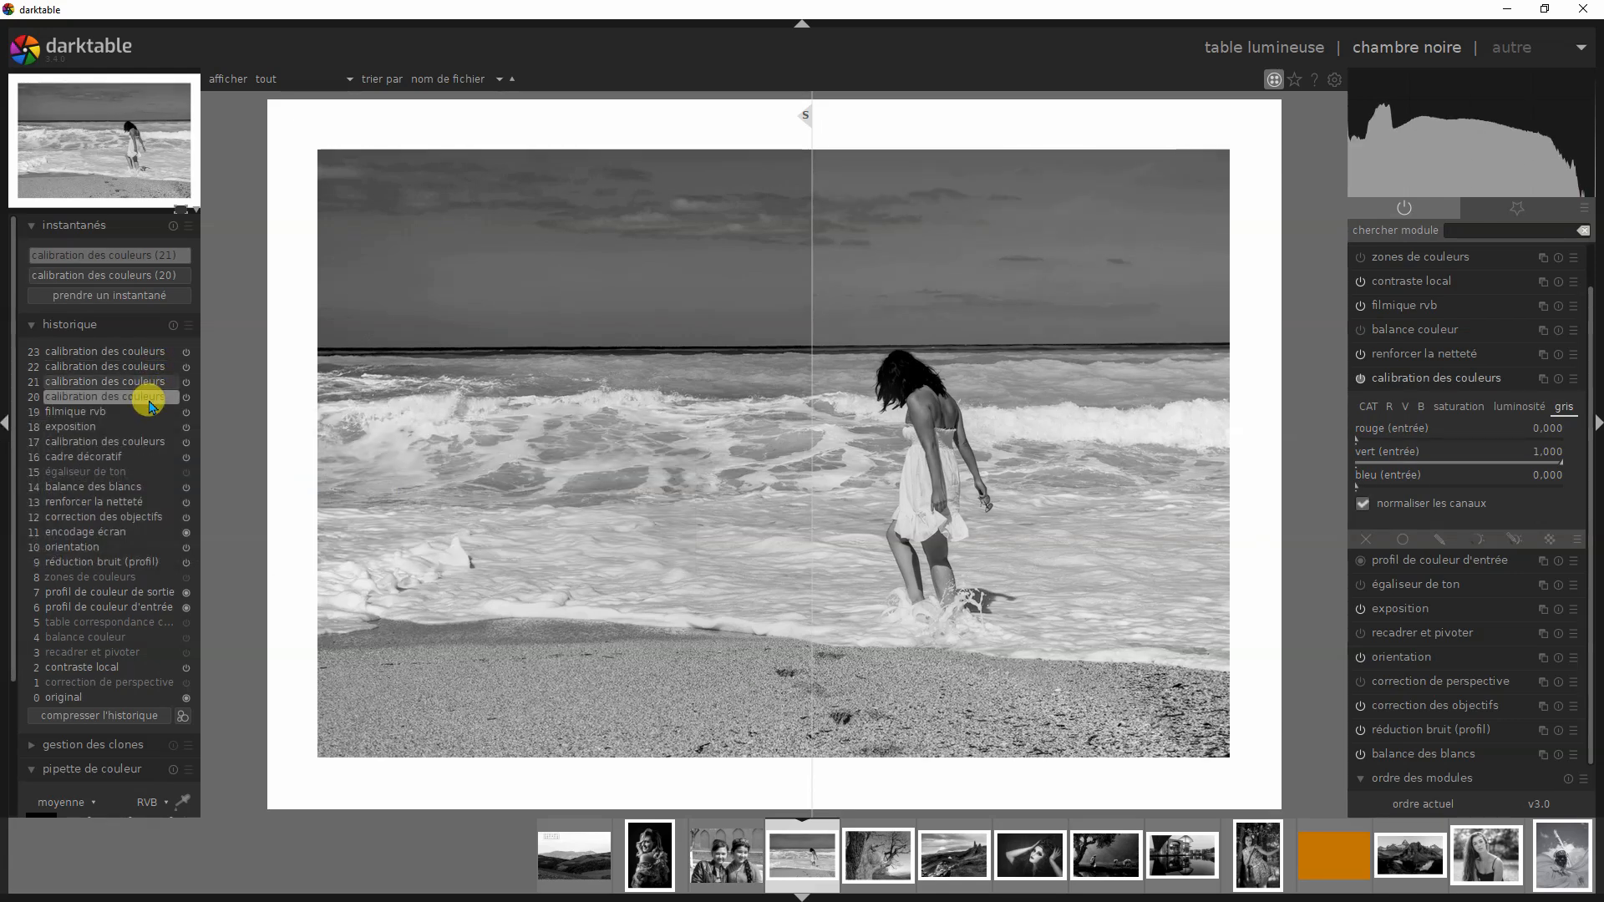
pyautogui.click(151, 388)
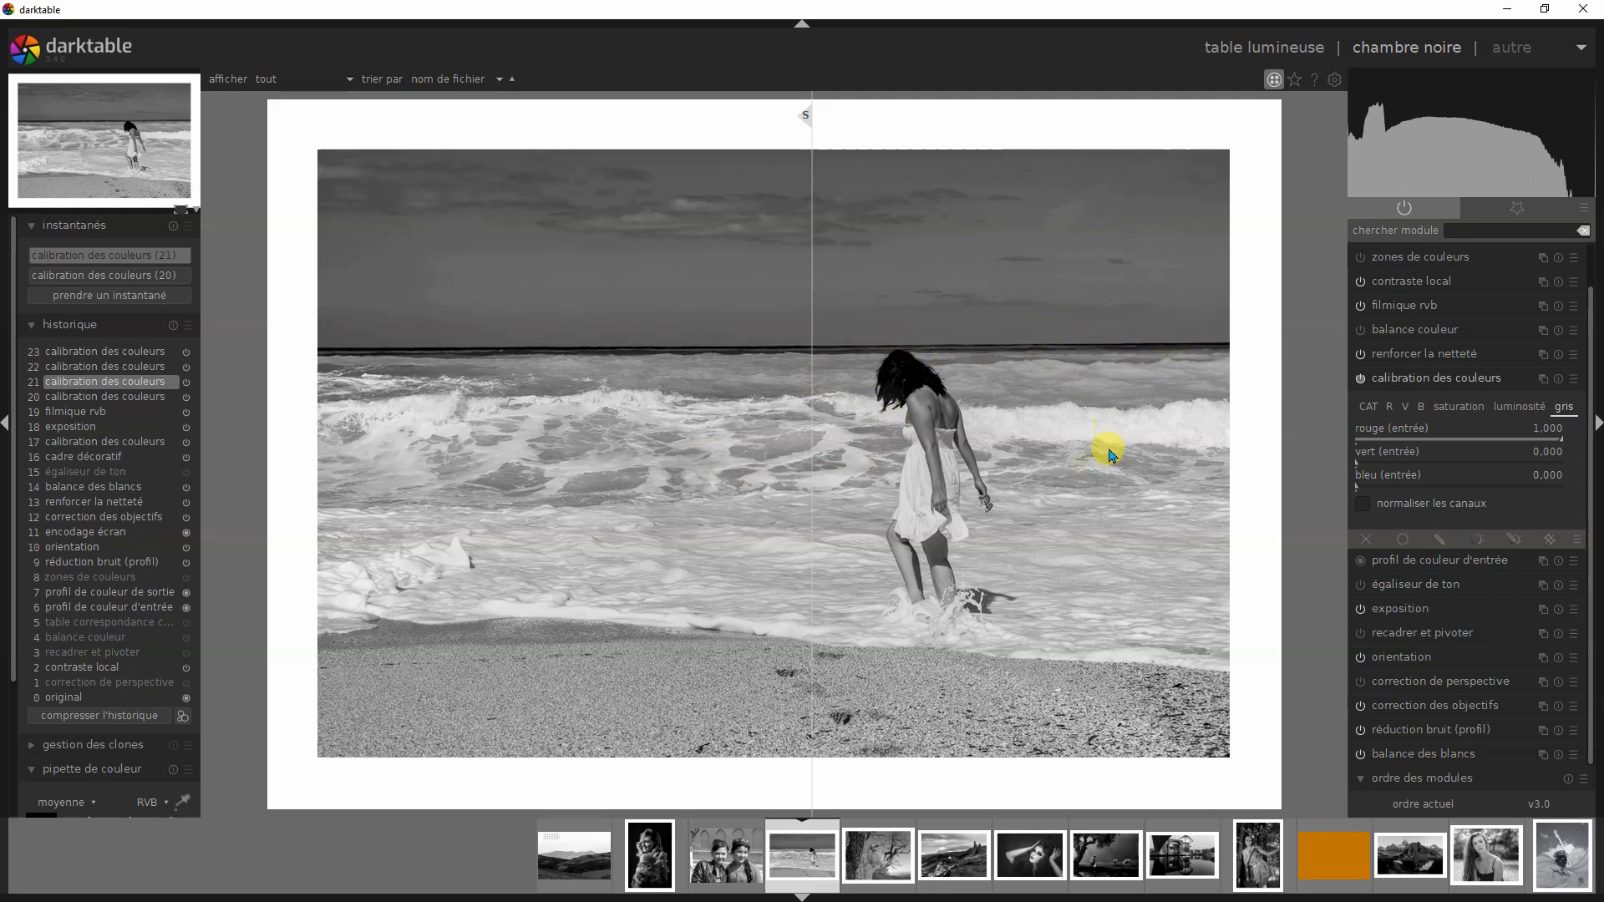
pyautogui.click(149, 401)
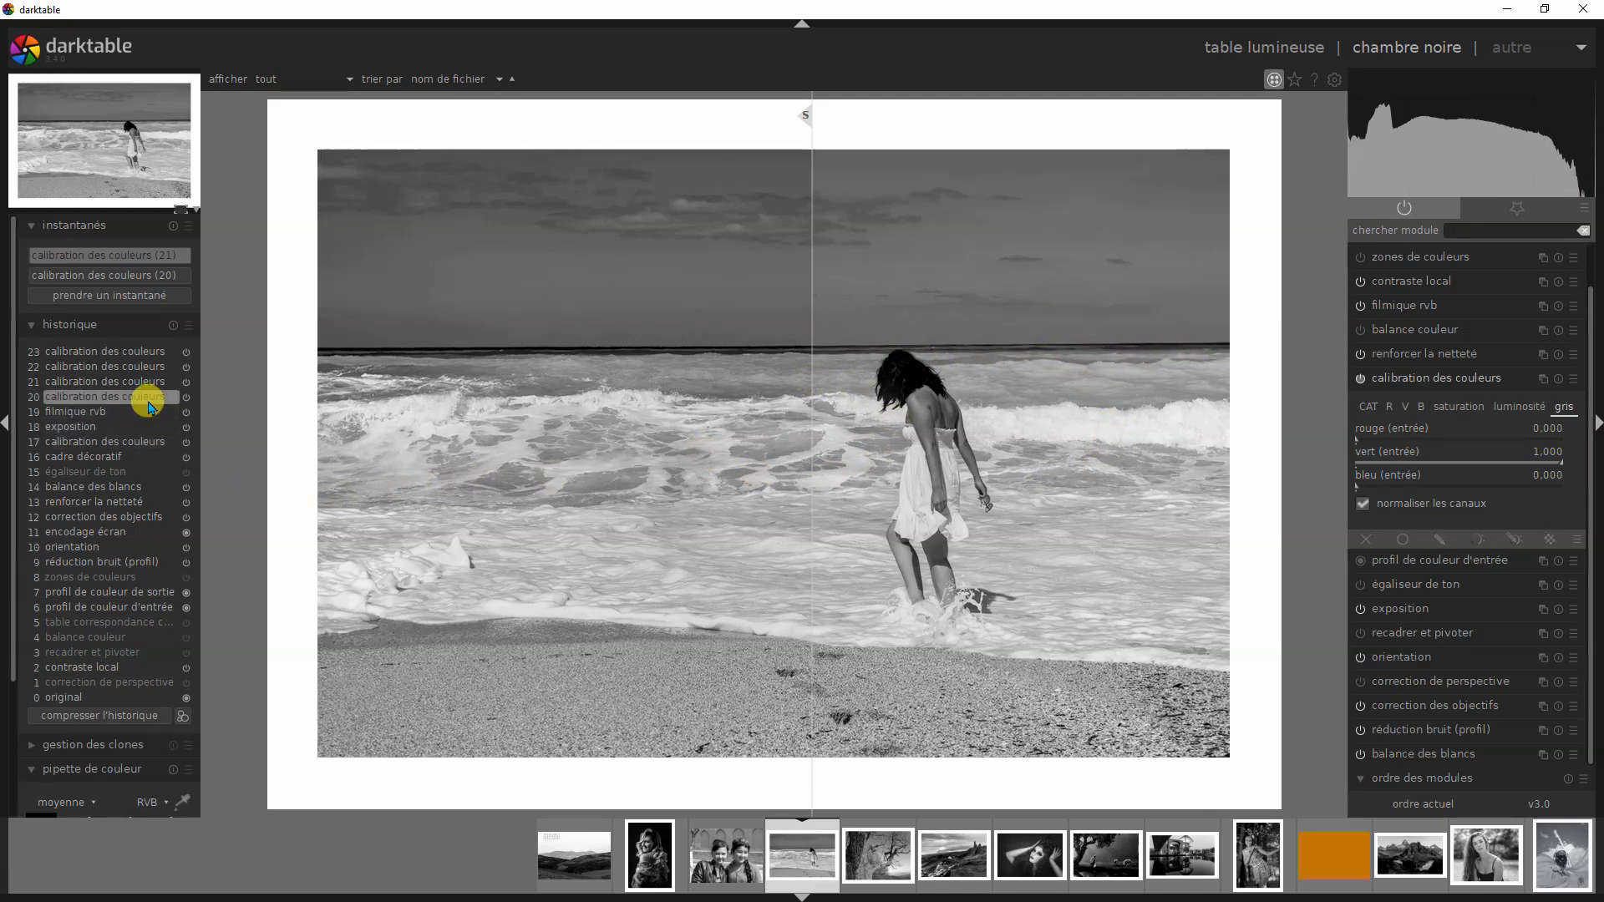
pyautogui.click(157, 382)
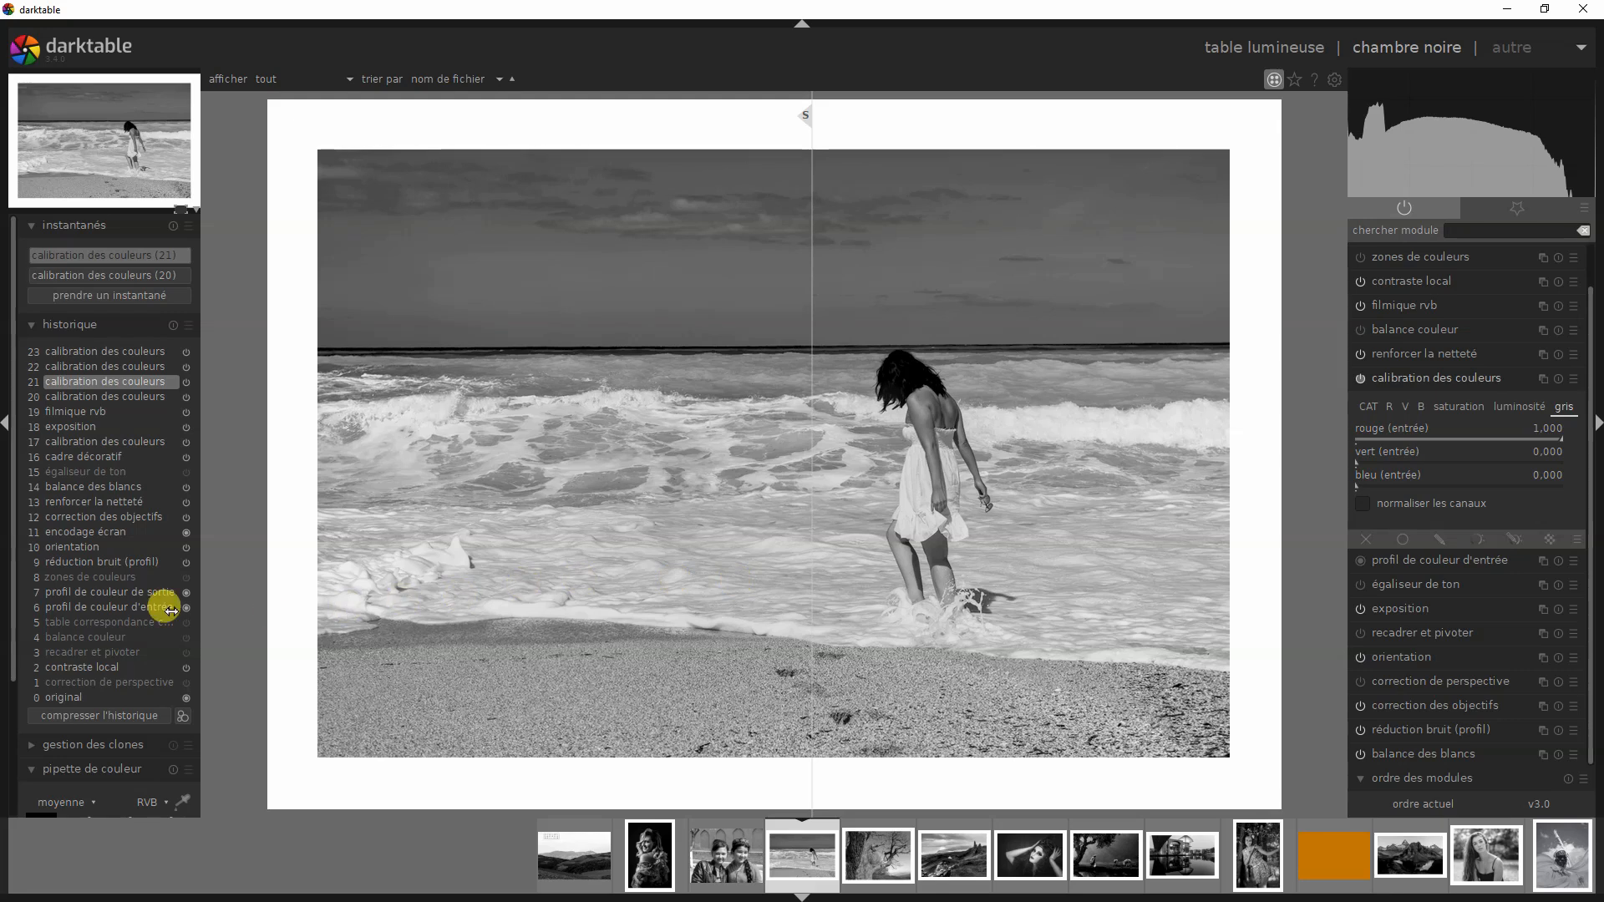
# - Compare the beach photo's green version at history step 22 with the red-filter snapshot (21) around the divider
pyautogui.moveTo(113, 374)
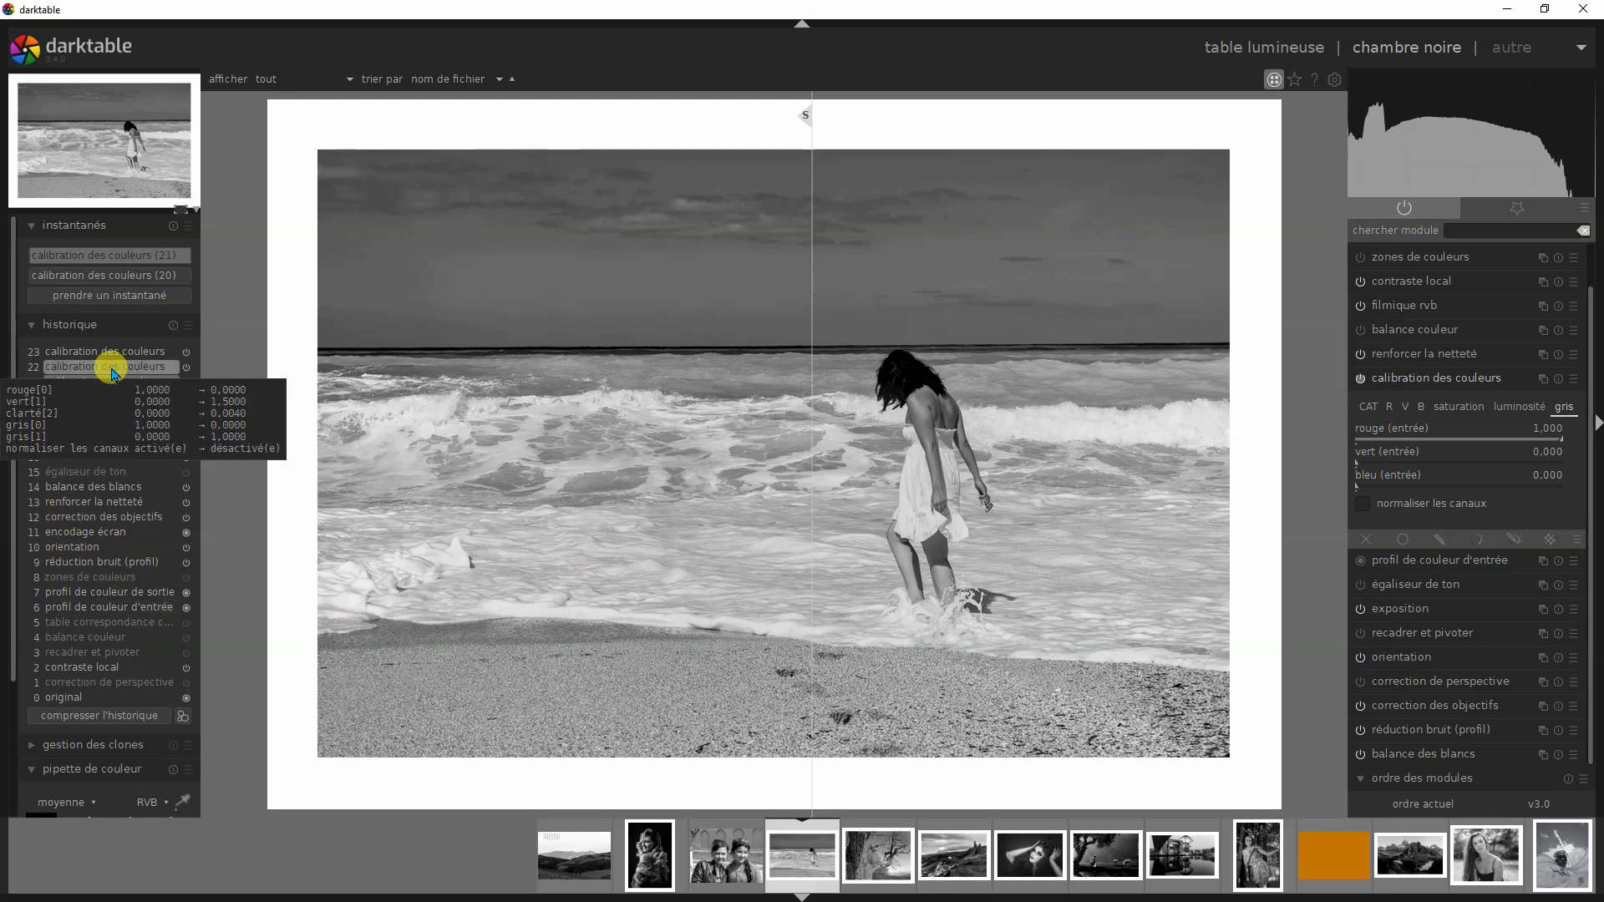
pyautogui.click(112, 370)
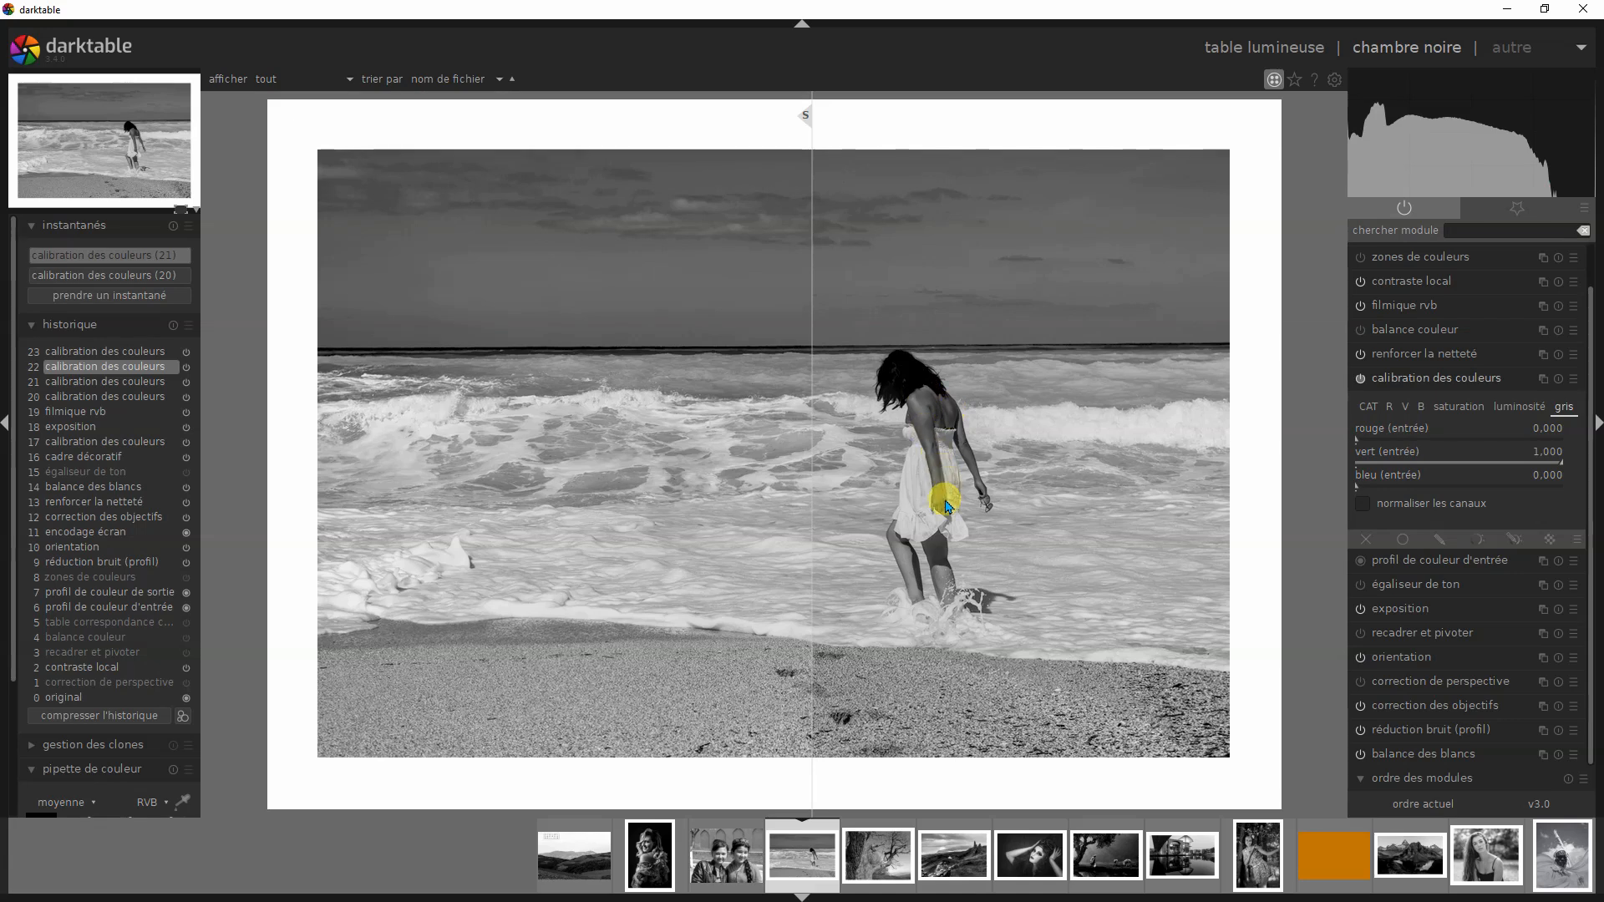
pyautogui.moveTo(803, 117); pyautogui.dragTo(816, 243)
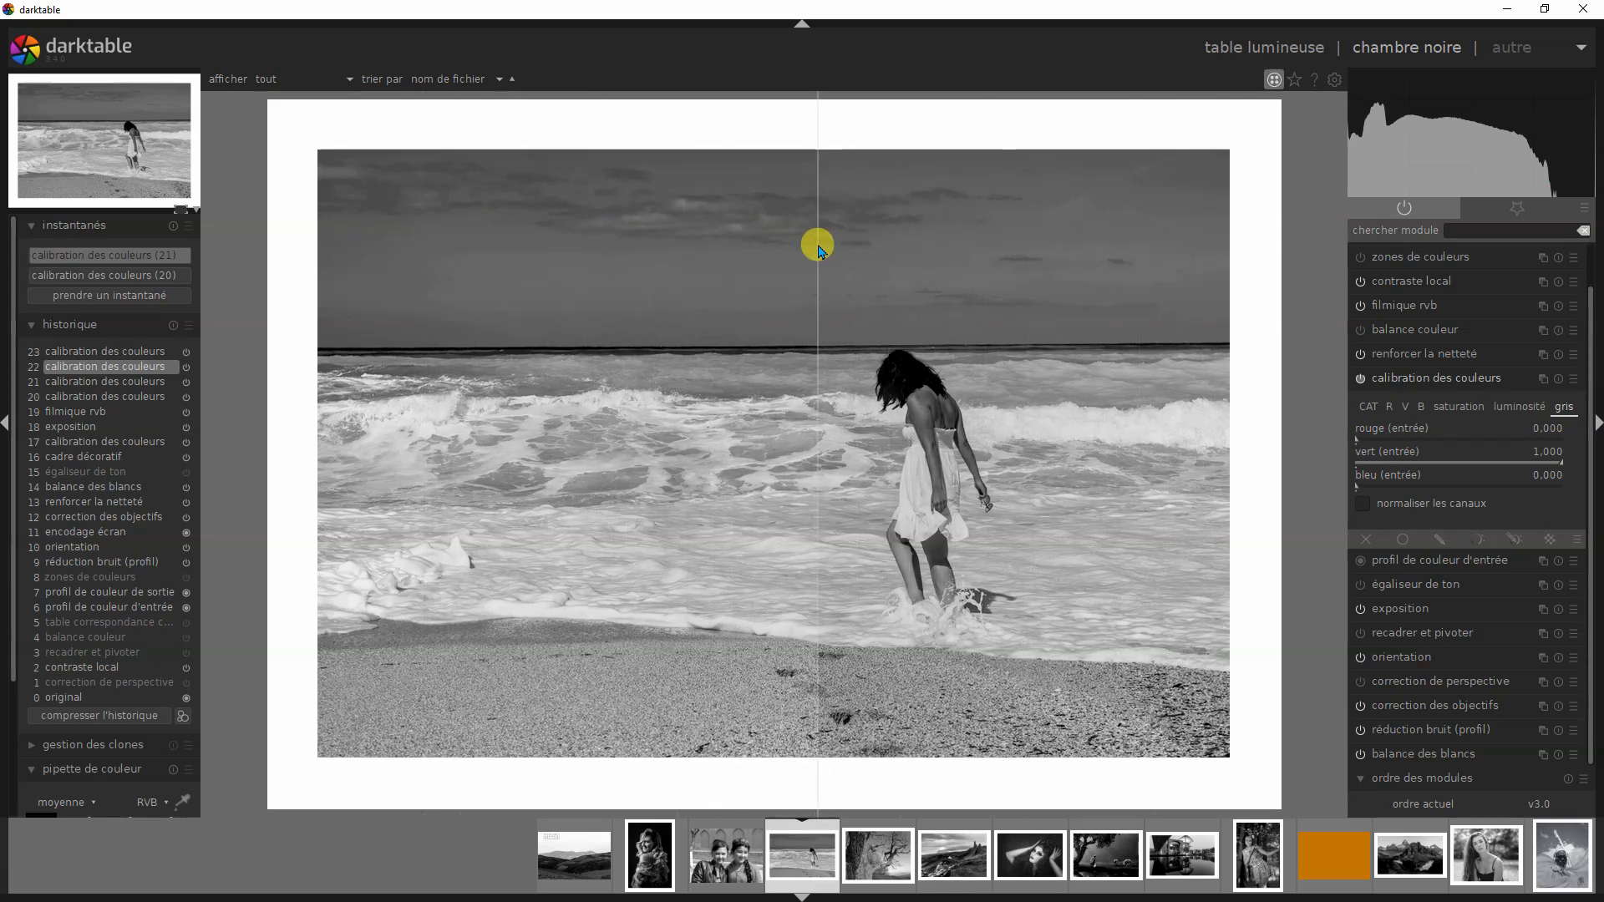
# - Compare the beach photo's blue version at history step 23 with snapshot (21), sweeping the divider across the sky, sea and sand
pyautogui.click(142, 353)
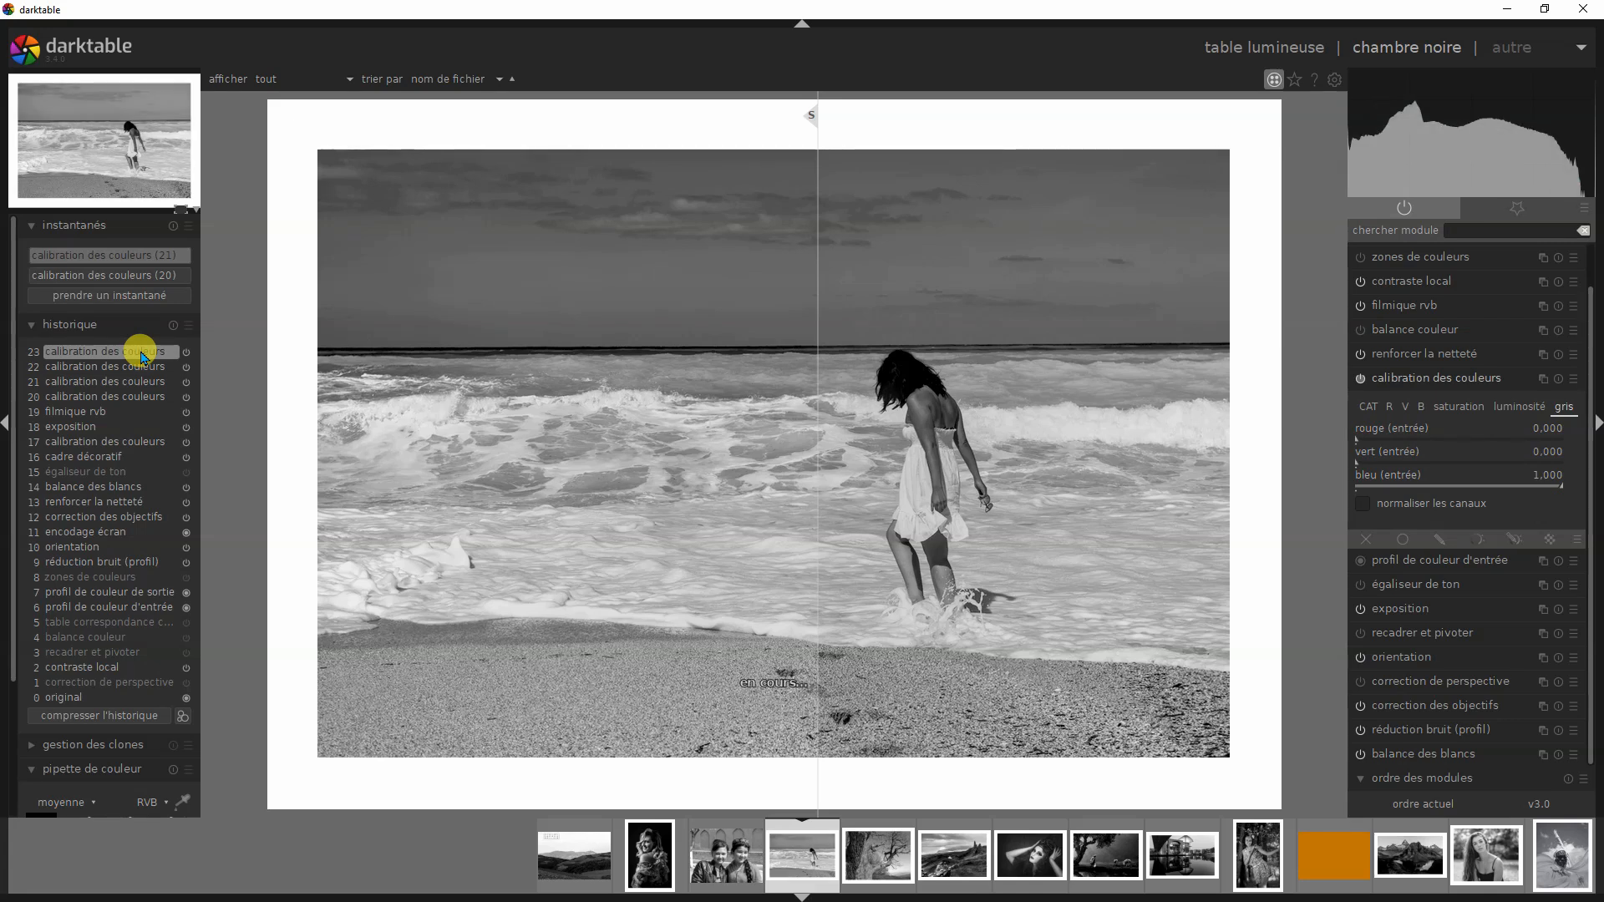
pyautogui.moveTo(811, 117); pyautogui.dragTo(332, 360)
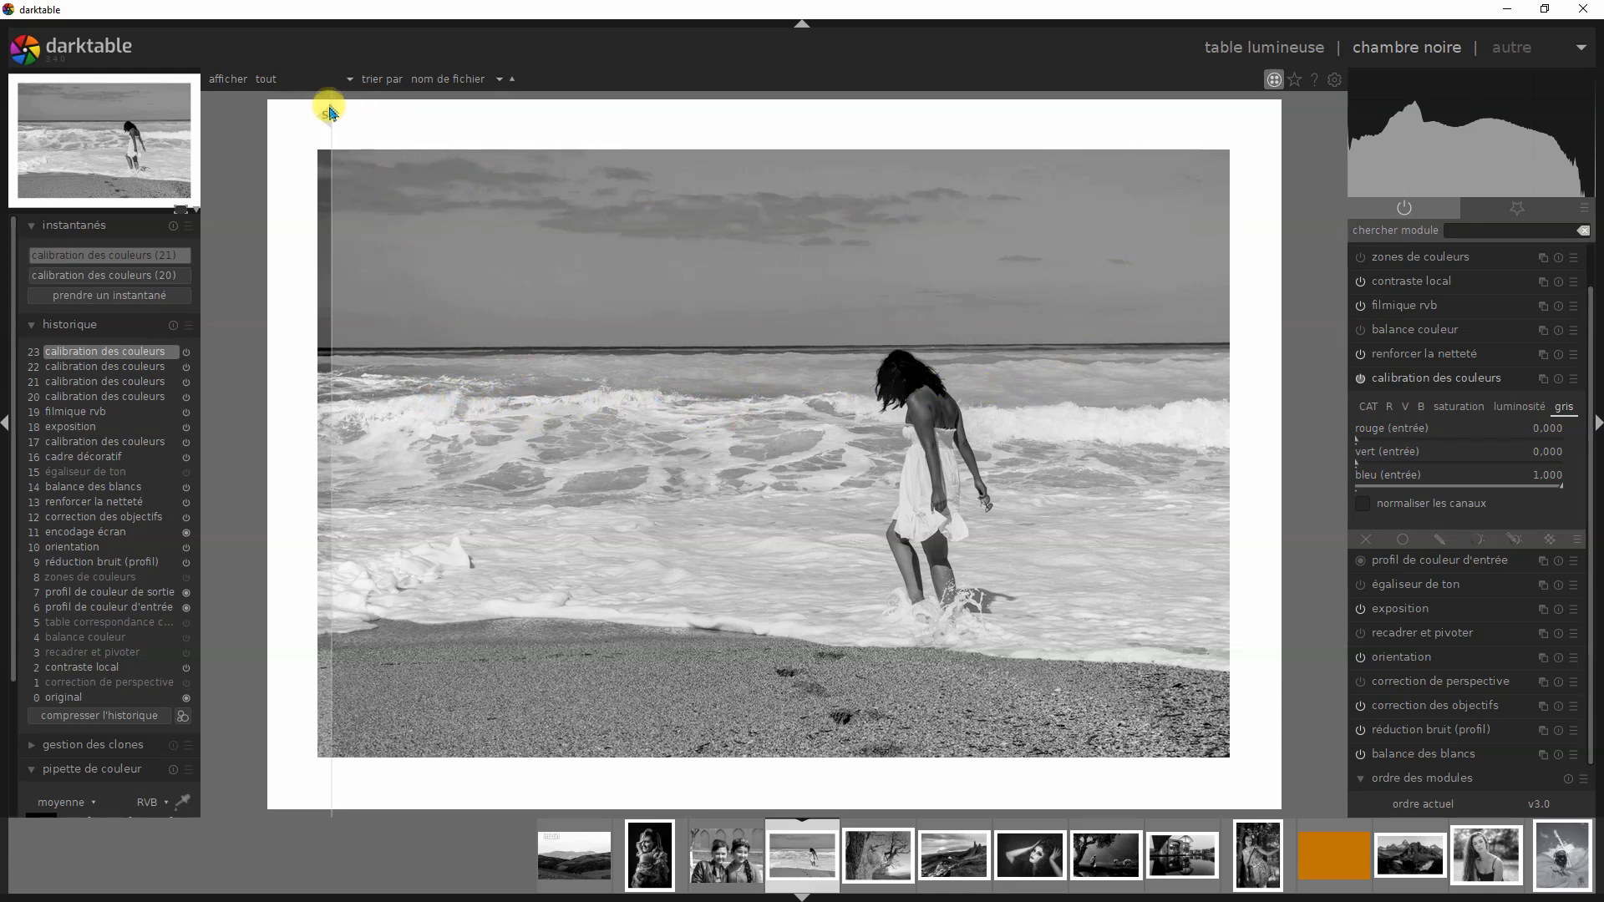
pyautogui.moveTo(322, 111); pyautogui.dragTo(749, 173)
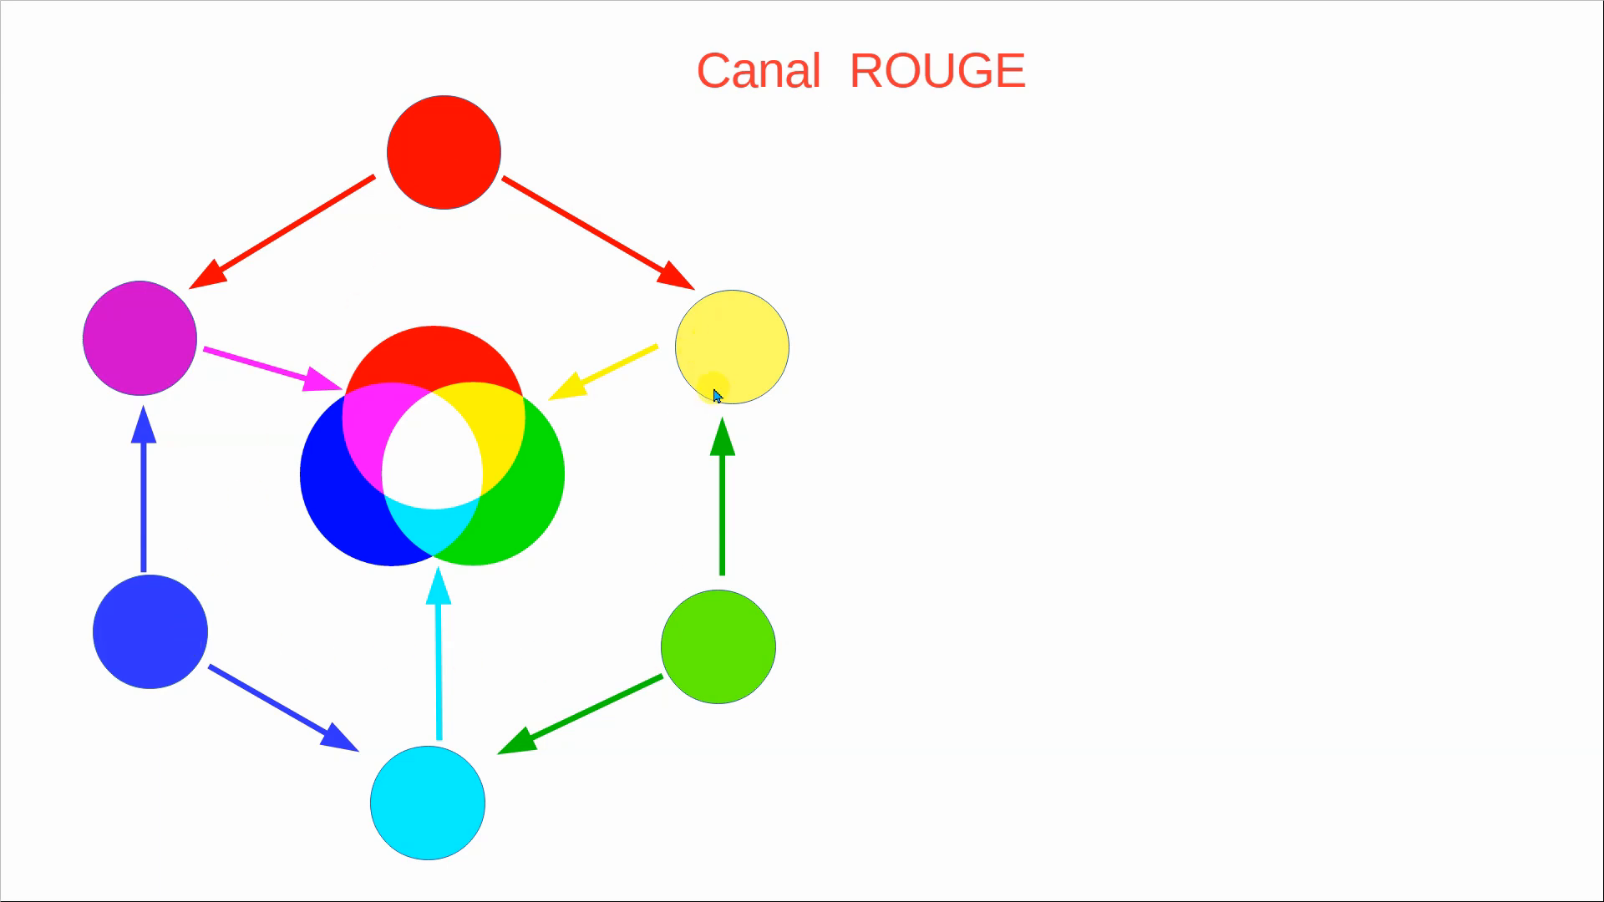
pyautogui.click(987, 244)
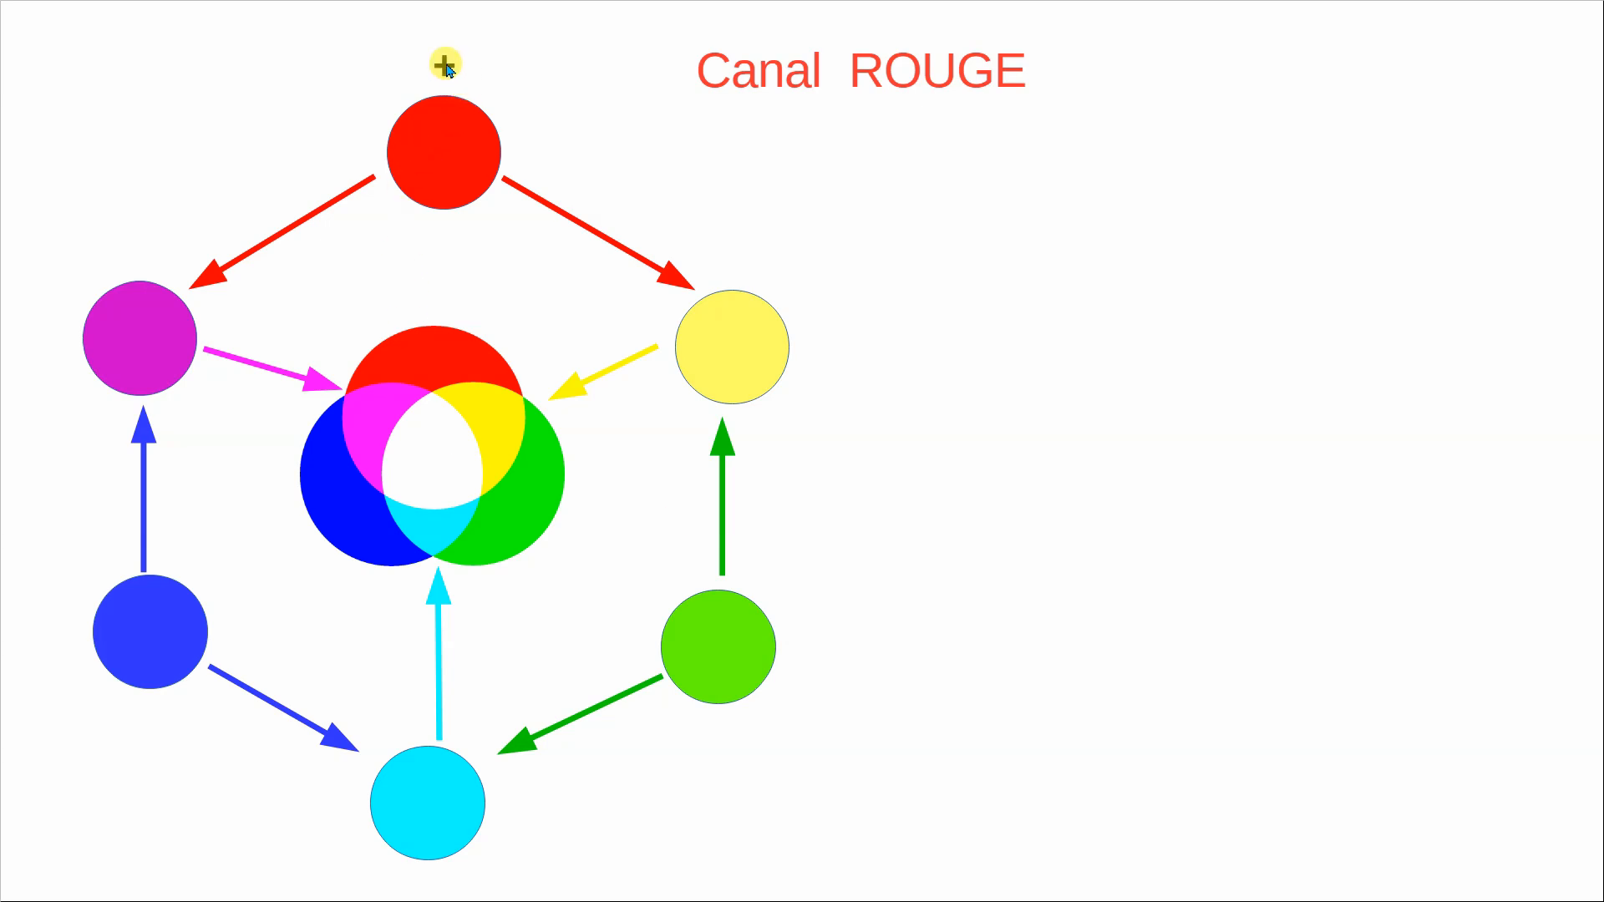
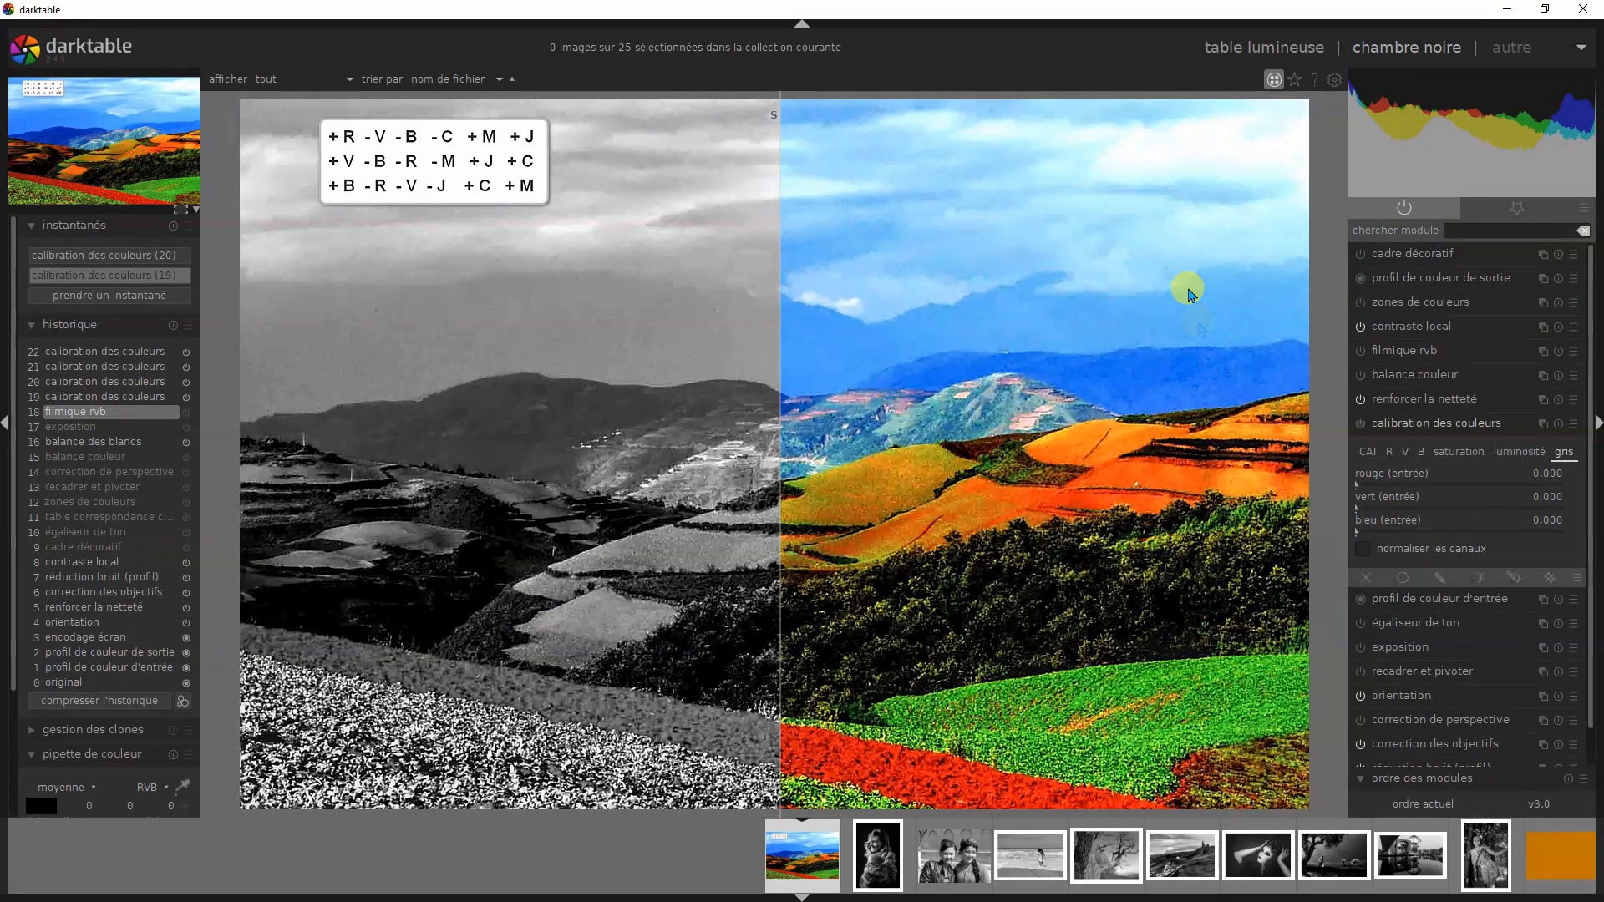
# - Compare the landscape's colour version at history step 18 and luminance version at step 19 with snapshot (19), sweeping the divider
pyautogui.moveTo(771, 121); pyautogui.dragTo(248, 182)
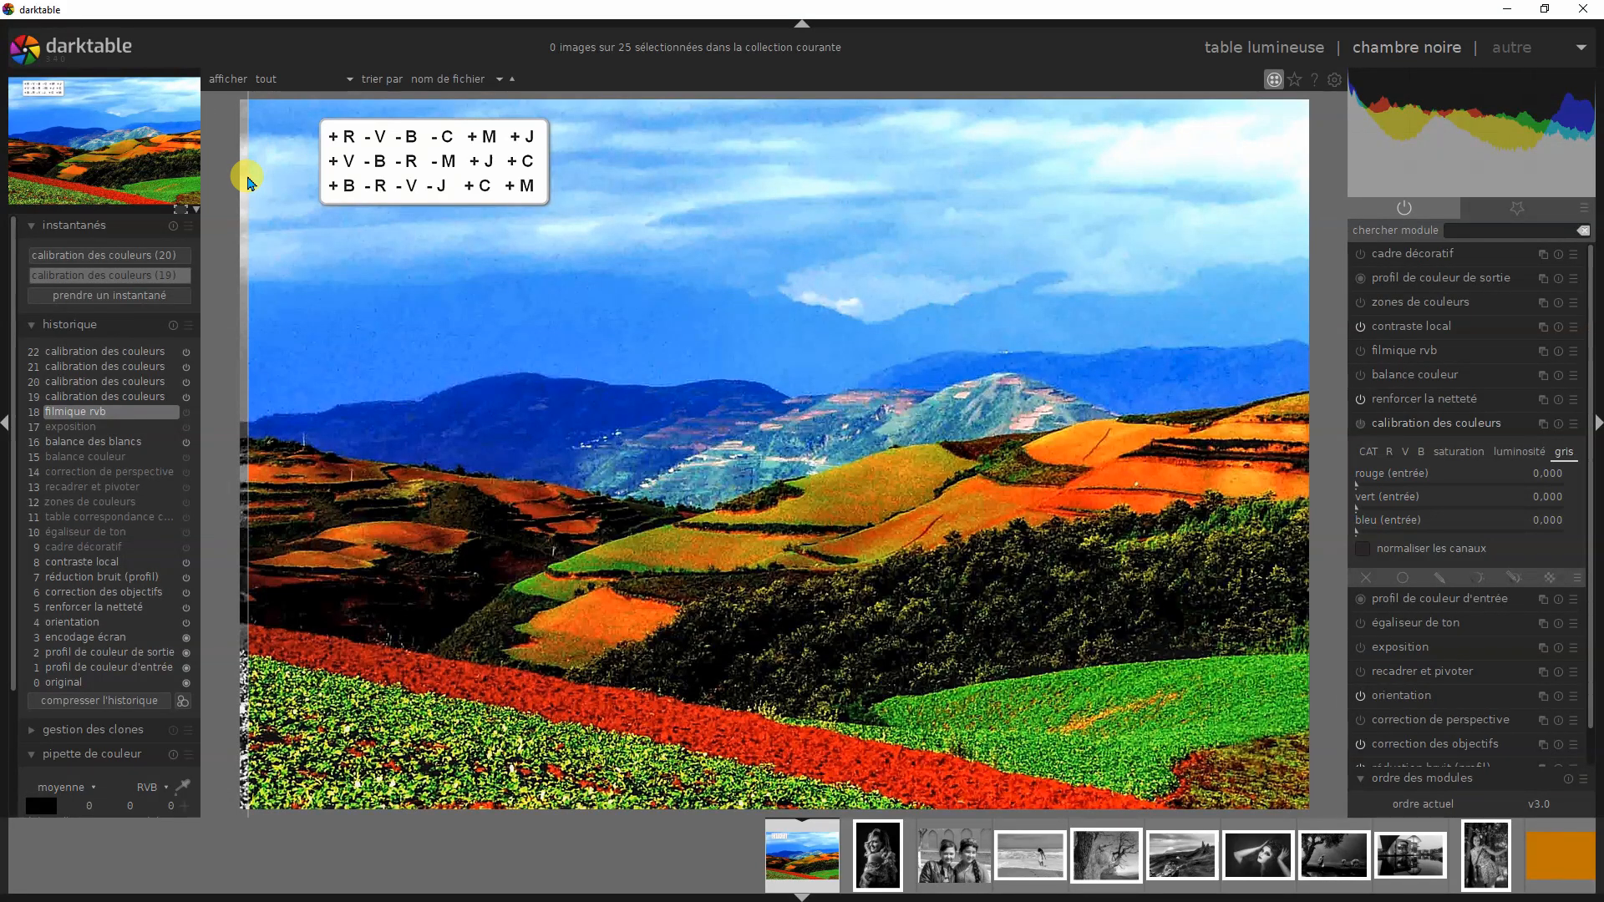
pyautogui.moveTo(248, 183); pyautogui.dragTo(827, 243)
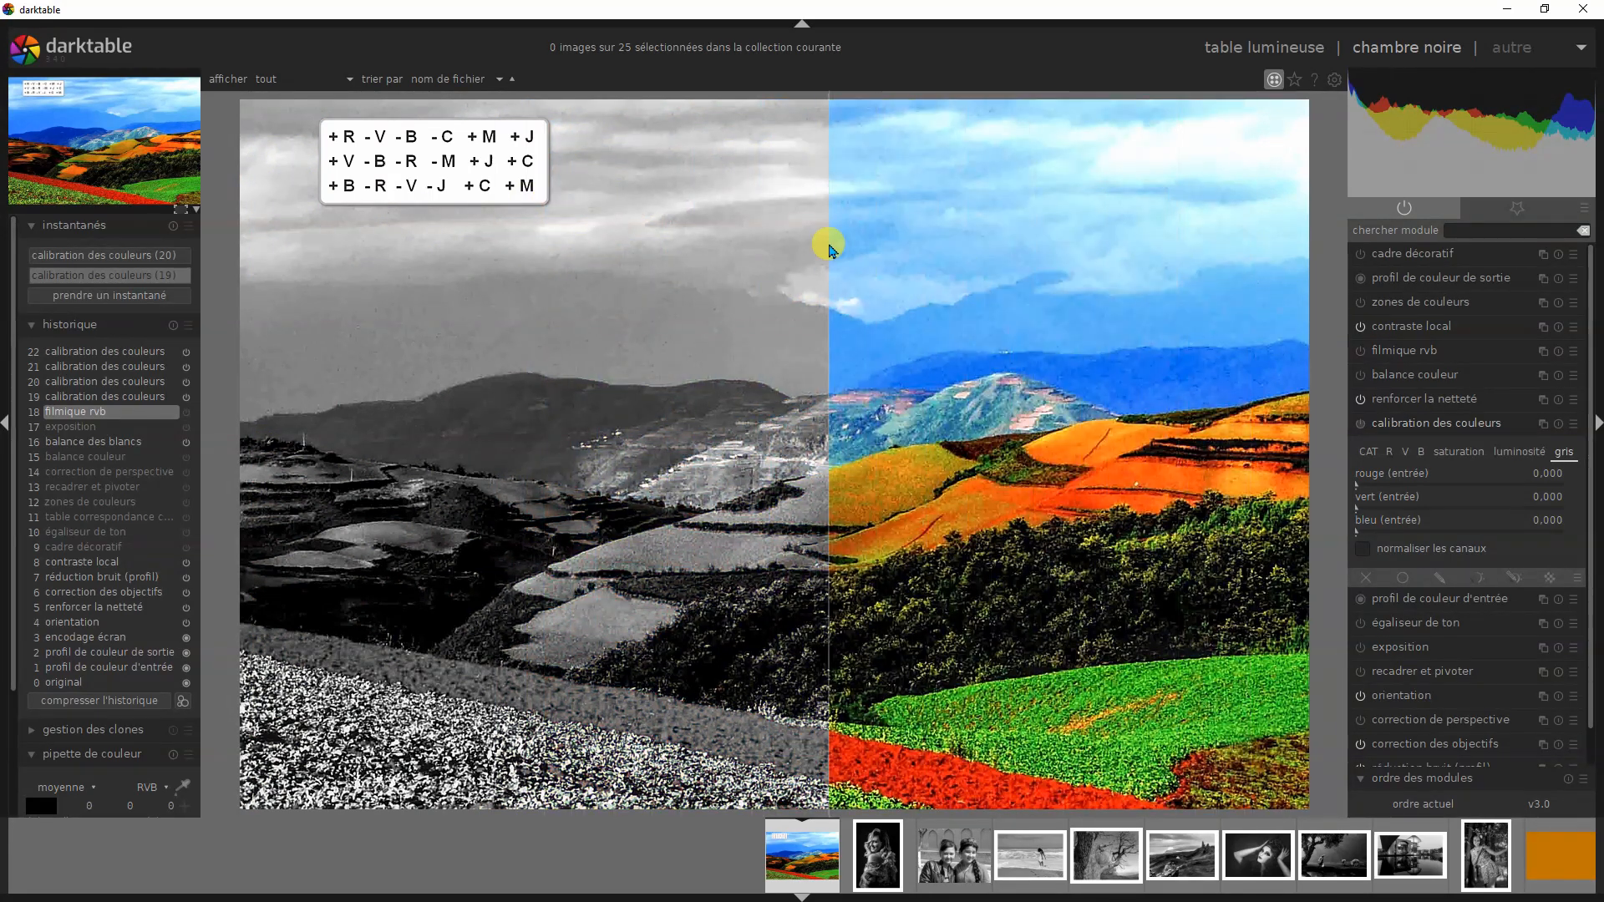
pyautogui.click(92, 398)
pyautogui.moveTo(823, 117); pyautogui.dragTo(766, 276)
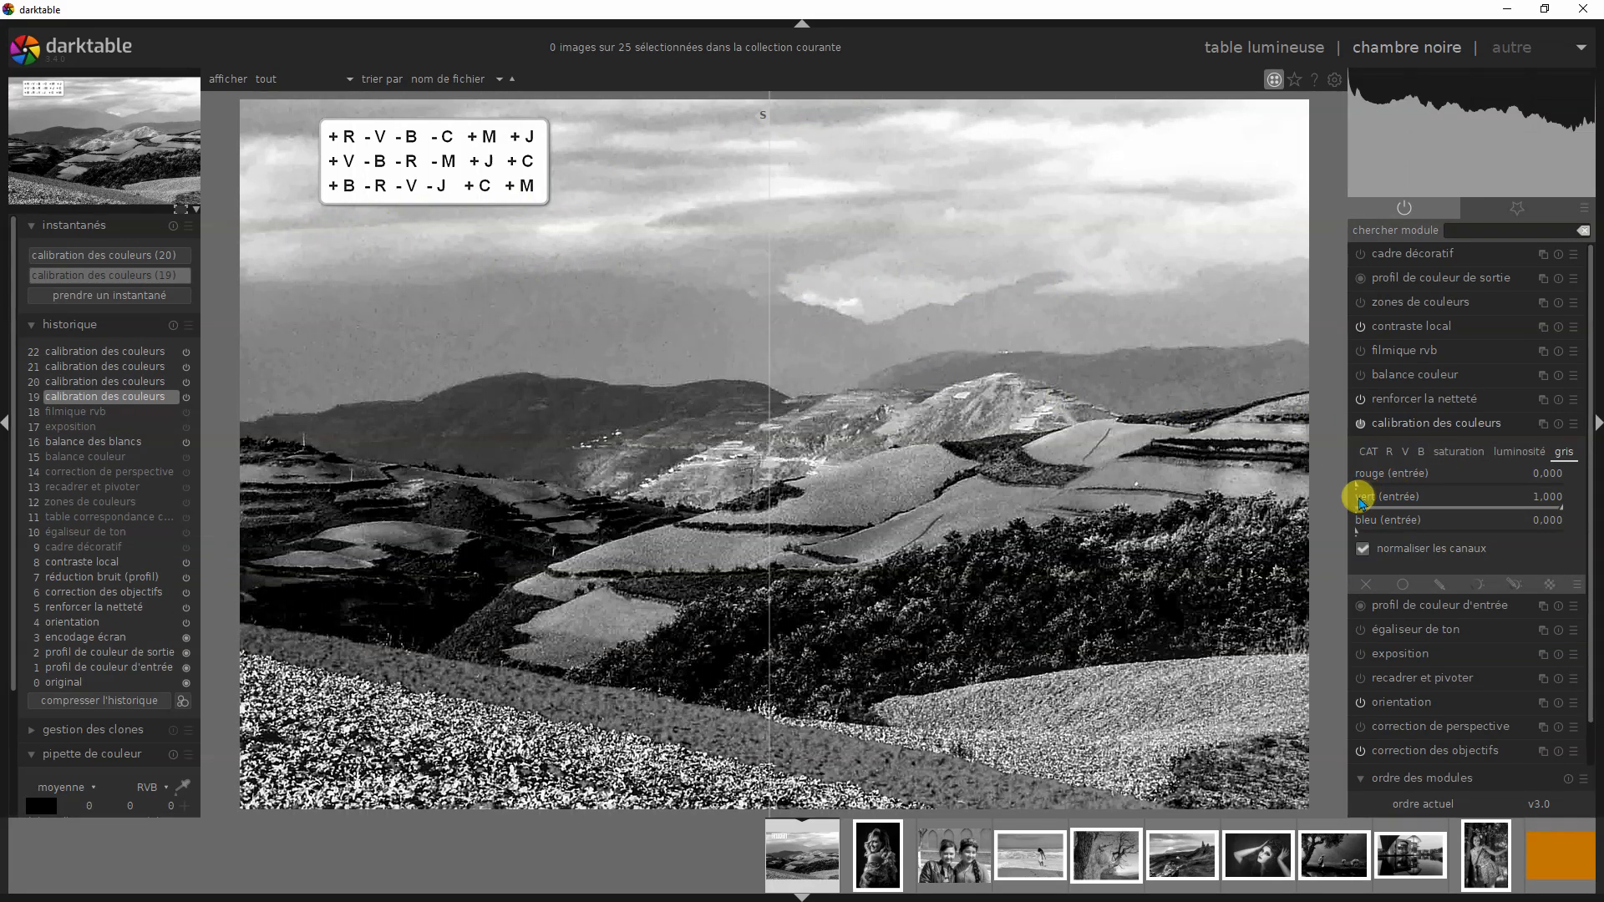
# - View the calibration des couleurs presets and alternate between history steps 18 and 19 beside snapshot (19), ending on step 19
pyautogui.click(1575, 433)
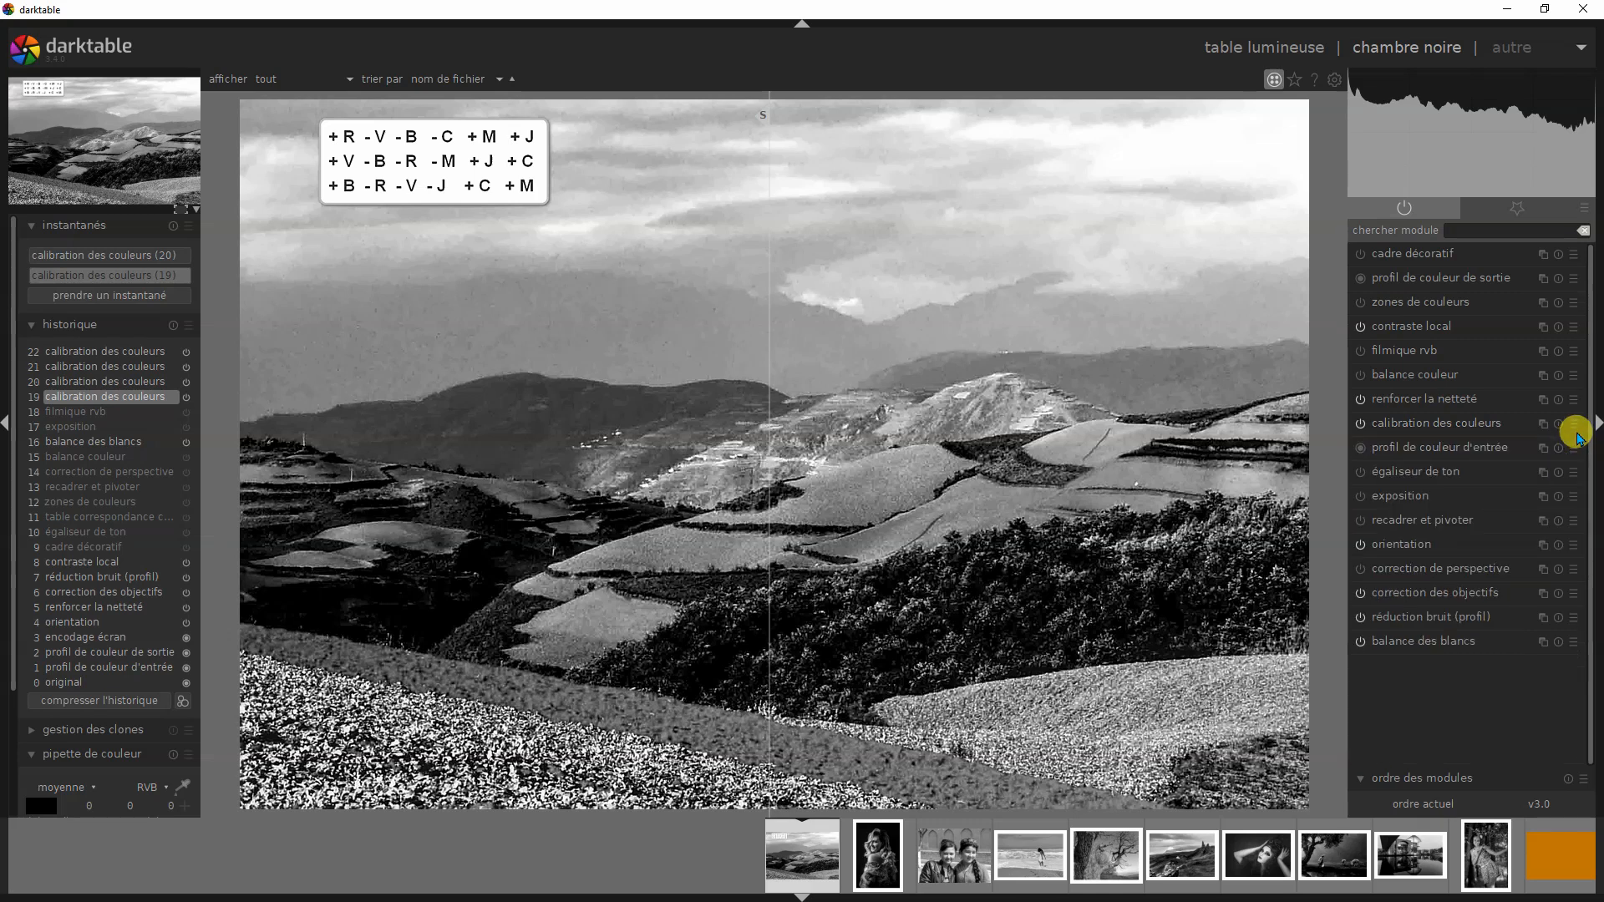
pyautogui.click(1572, 426)
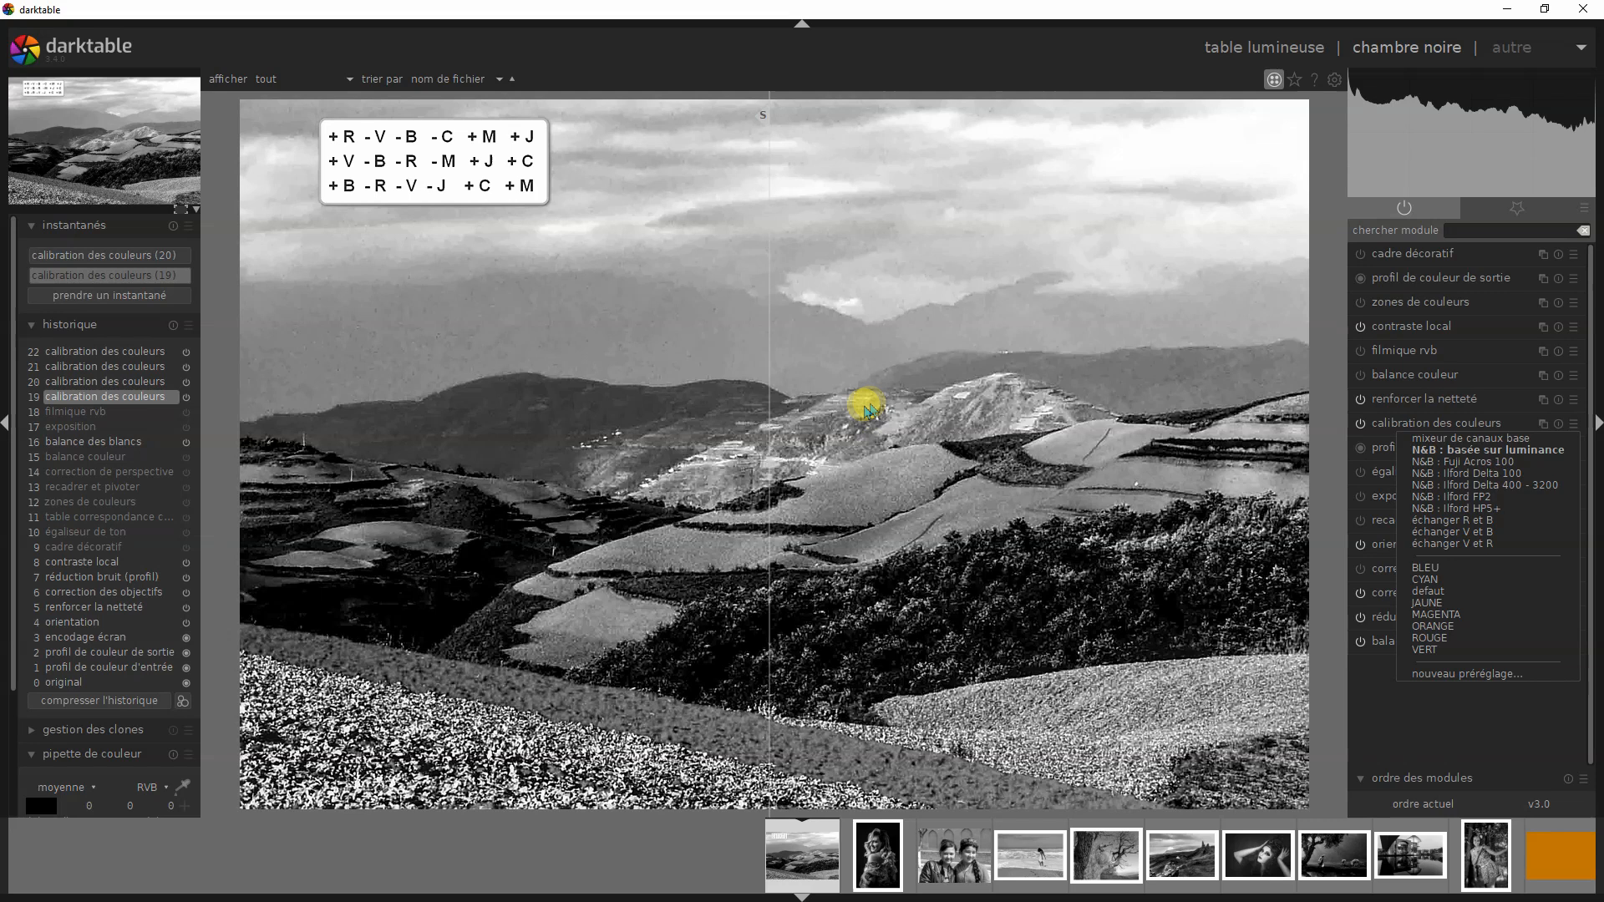
pyautogui.click(84, 419)
pyautogui.moveTo(85, 419)
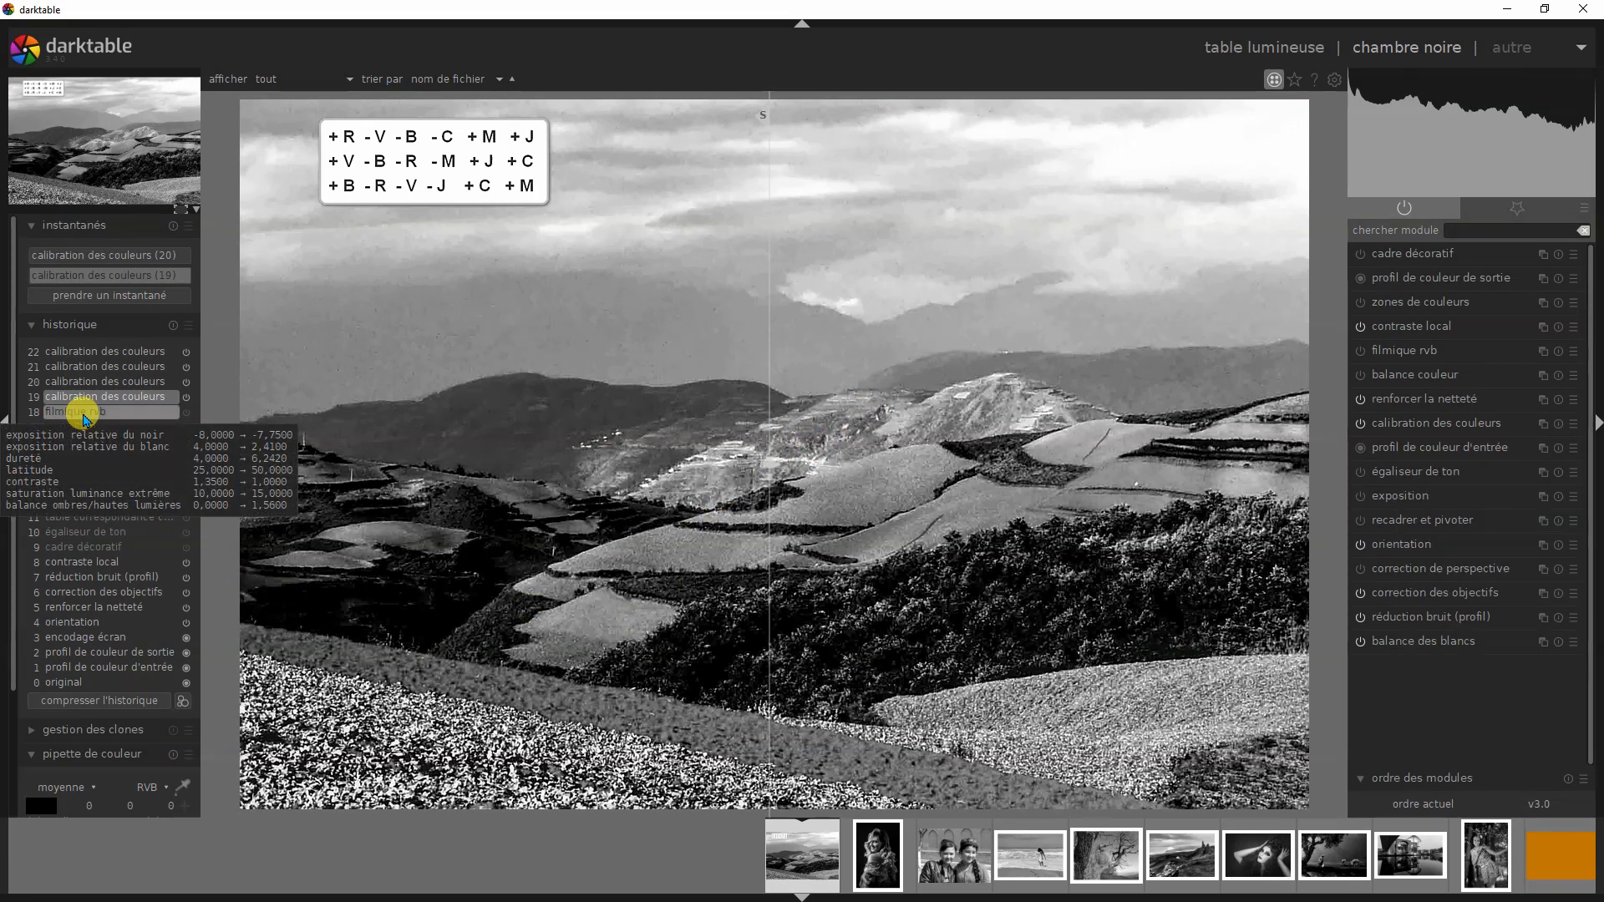
pyautogui.click(100, 414)
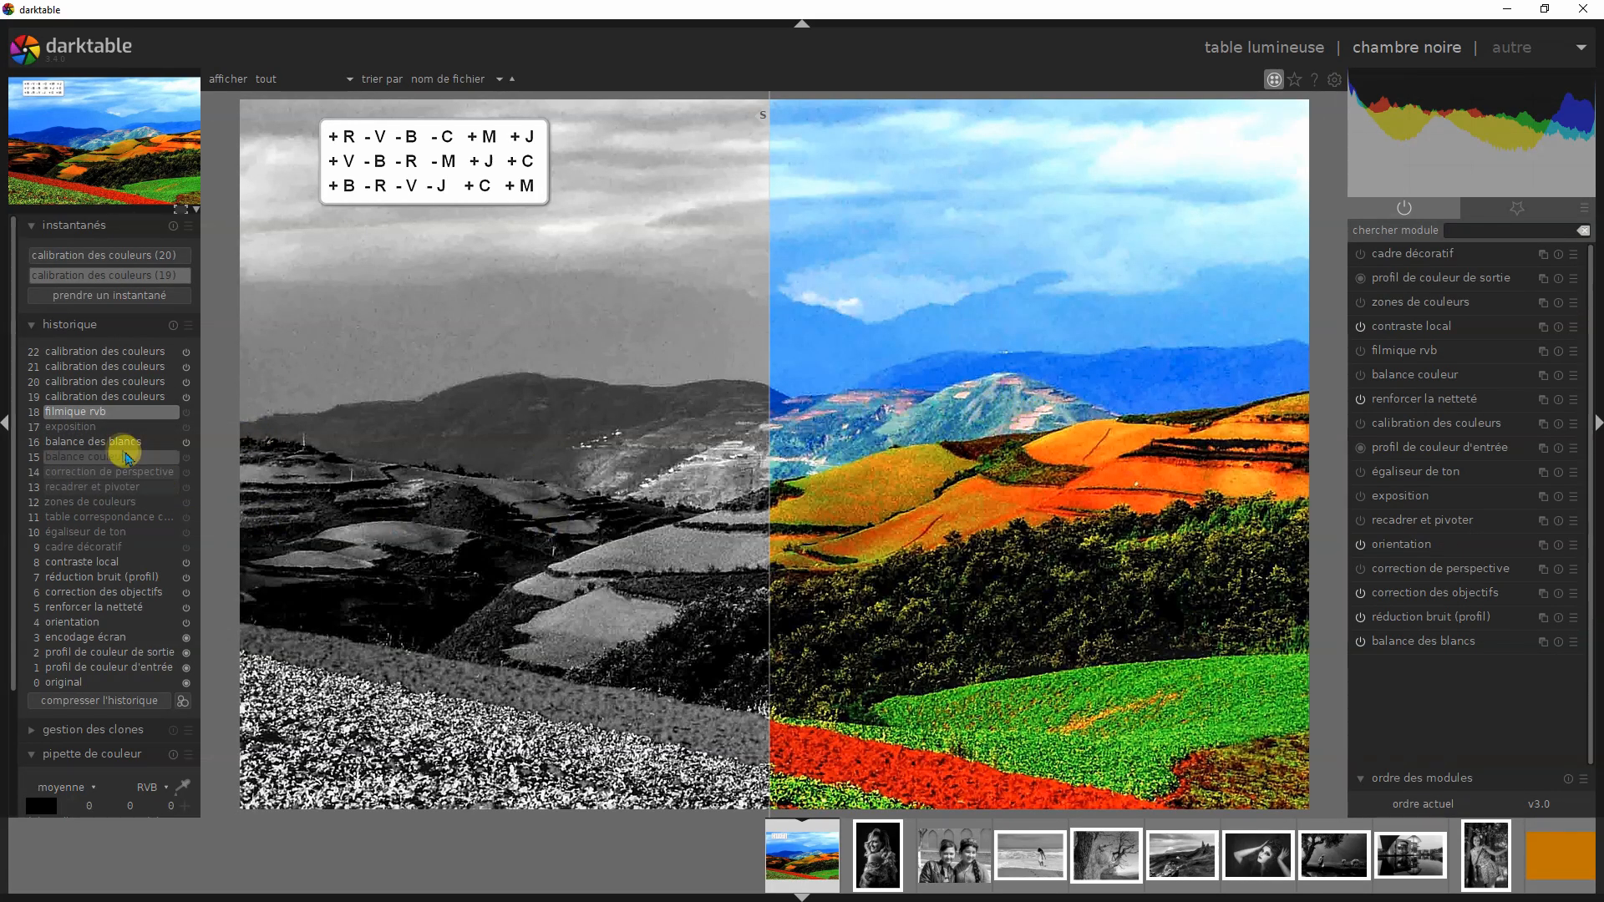
pyautogui.click(129, 402)
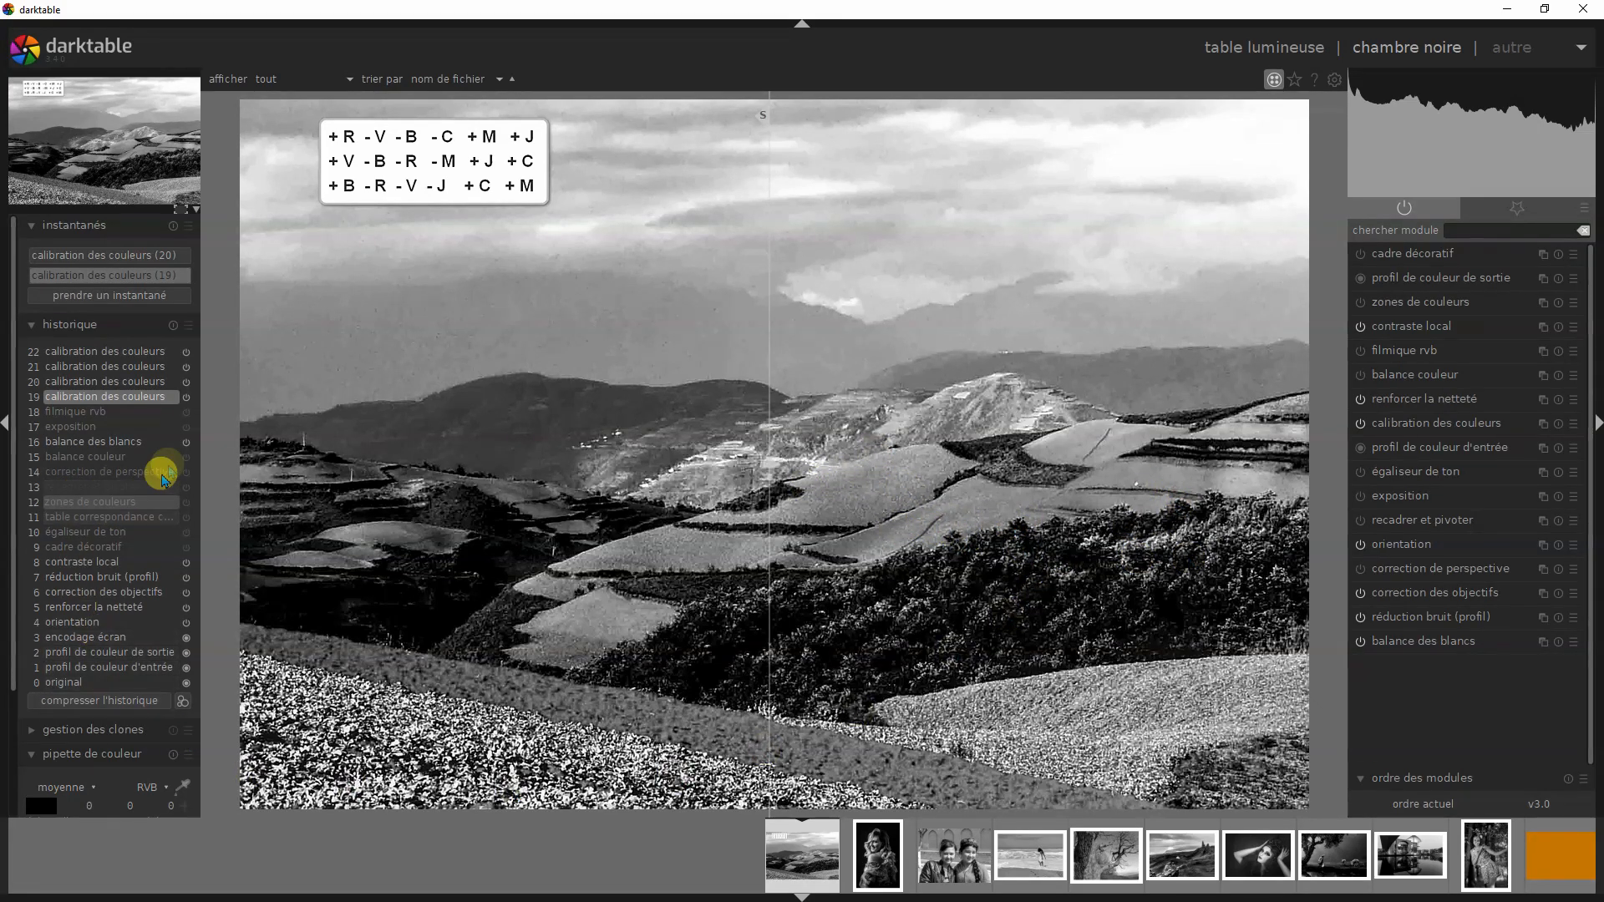
# - Compare the landscape's red version at history step 20 with luminance snapshot (19), sweeping the divider across the sky, hills and fields
pyautogui.click(142, 383)
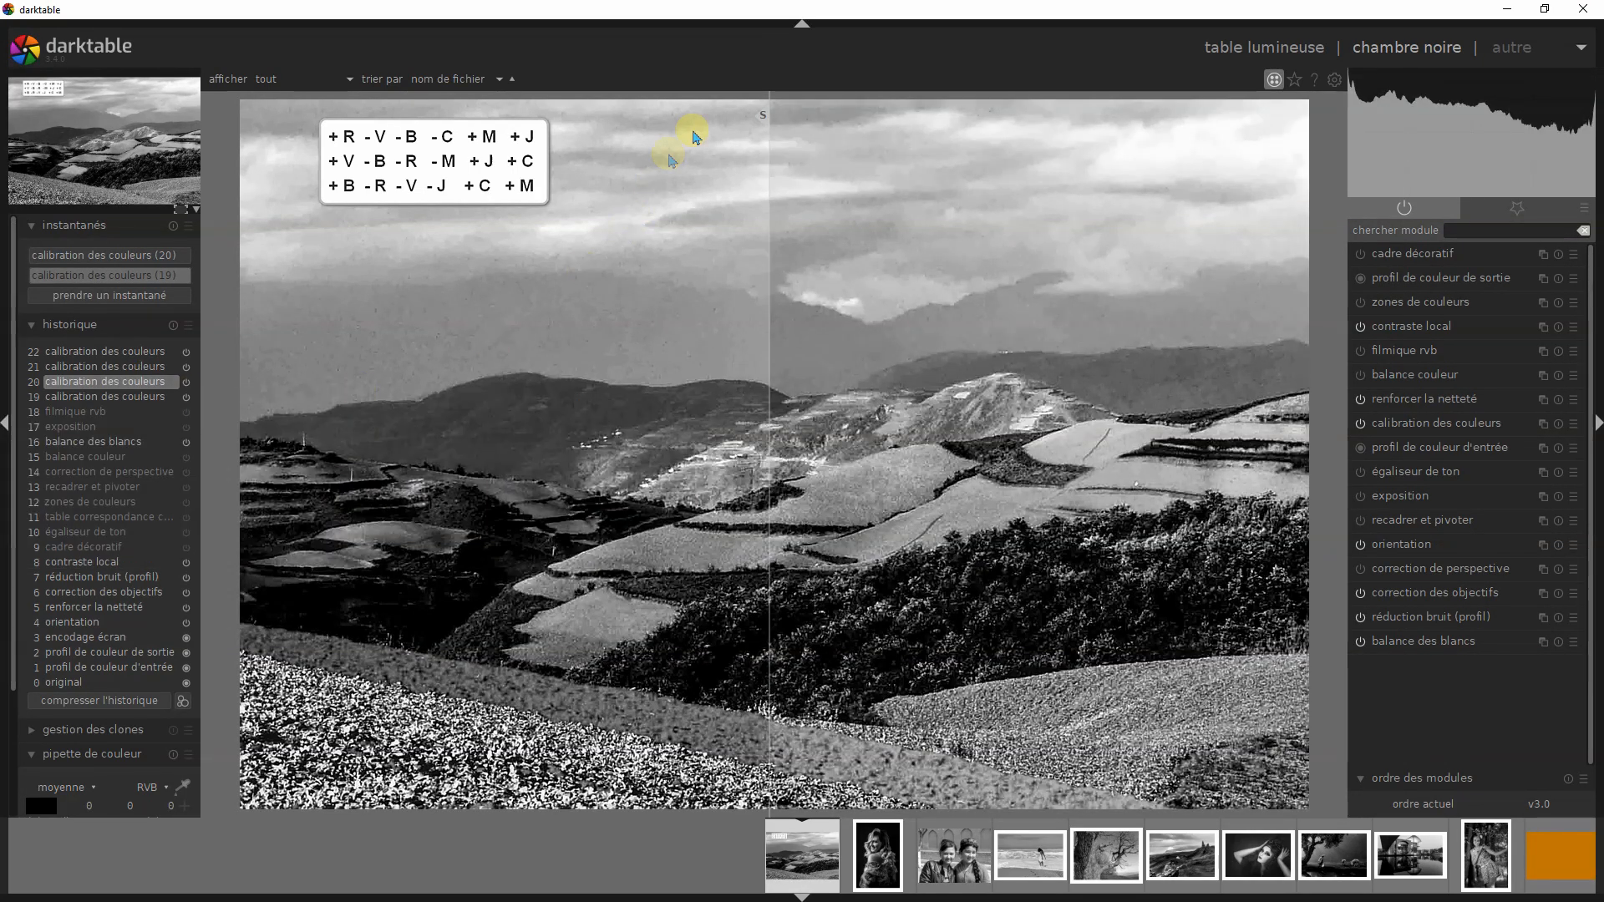
pyautogui.moveTo(763, 121)
pyautogui.mouseDown()
pyautogui.moveTo(713, 117)
pyautogui.moveTo(782, 122)
pyautogui.mouseUp()
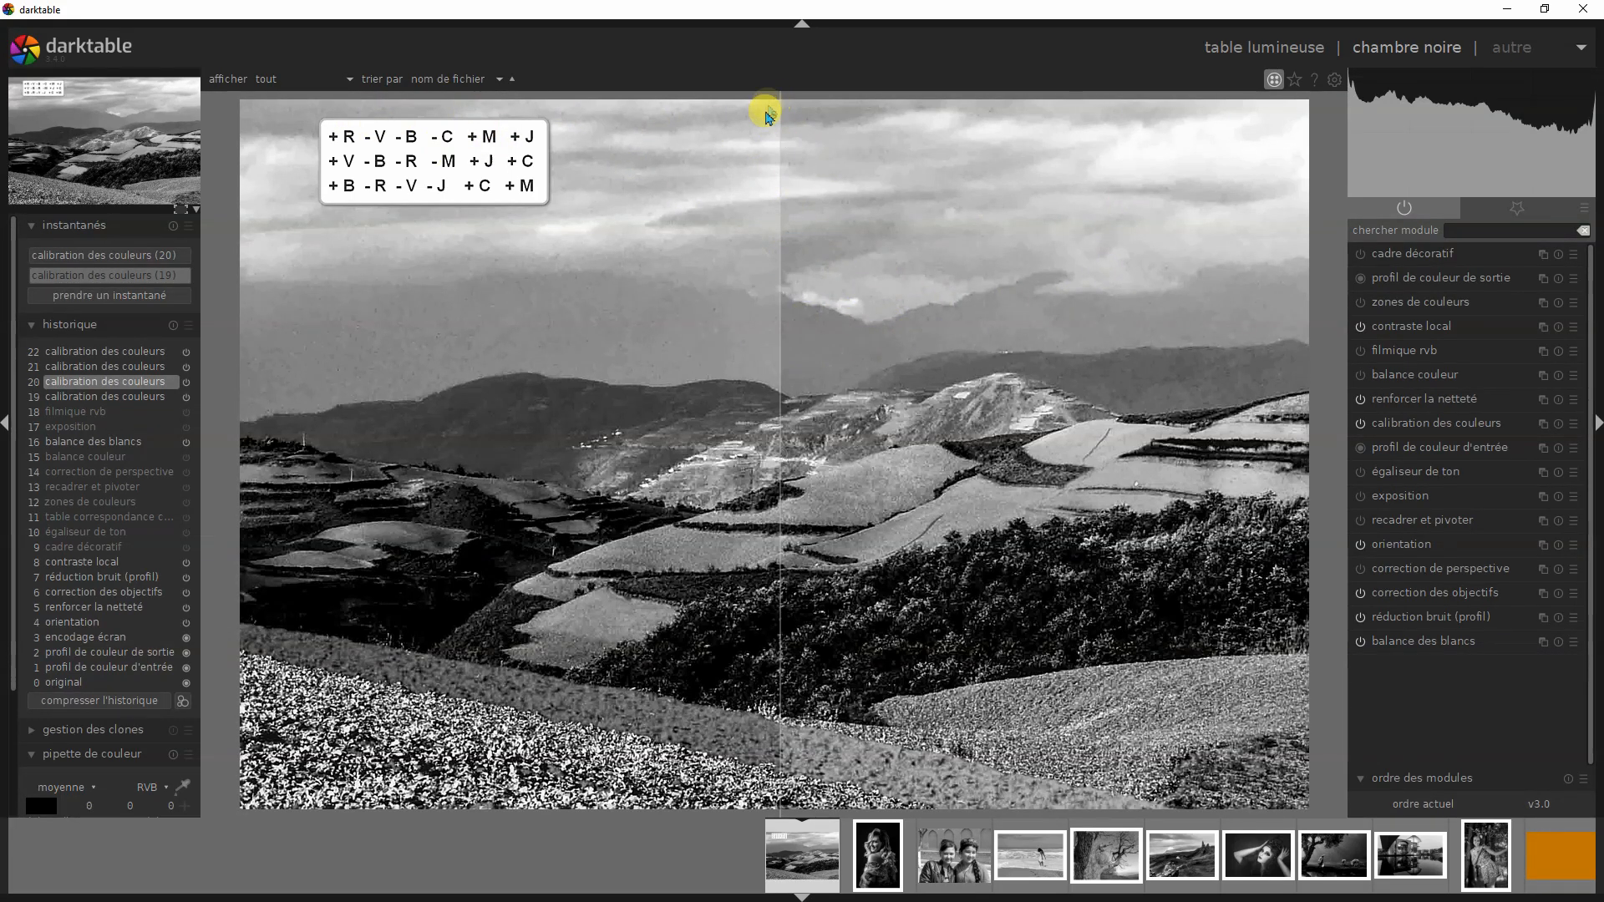
pyautogui.moveTo(769, 121); pyautogui.dragTo(580, 123)
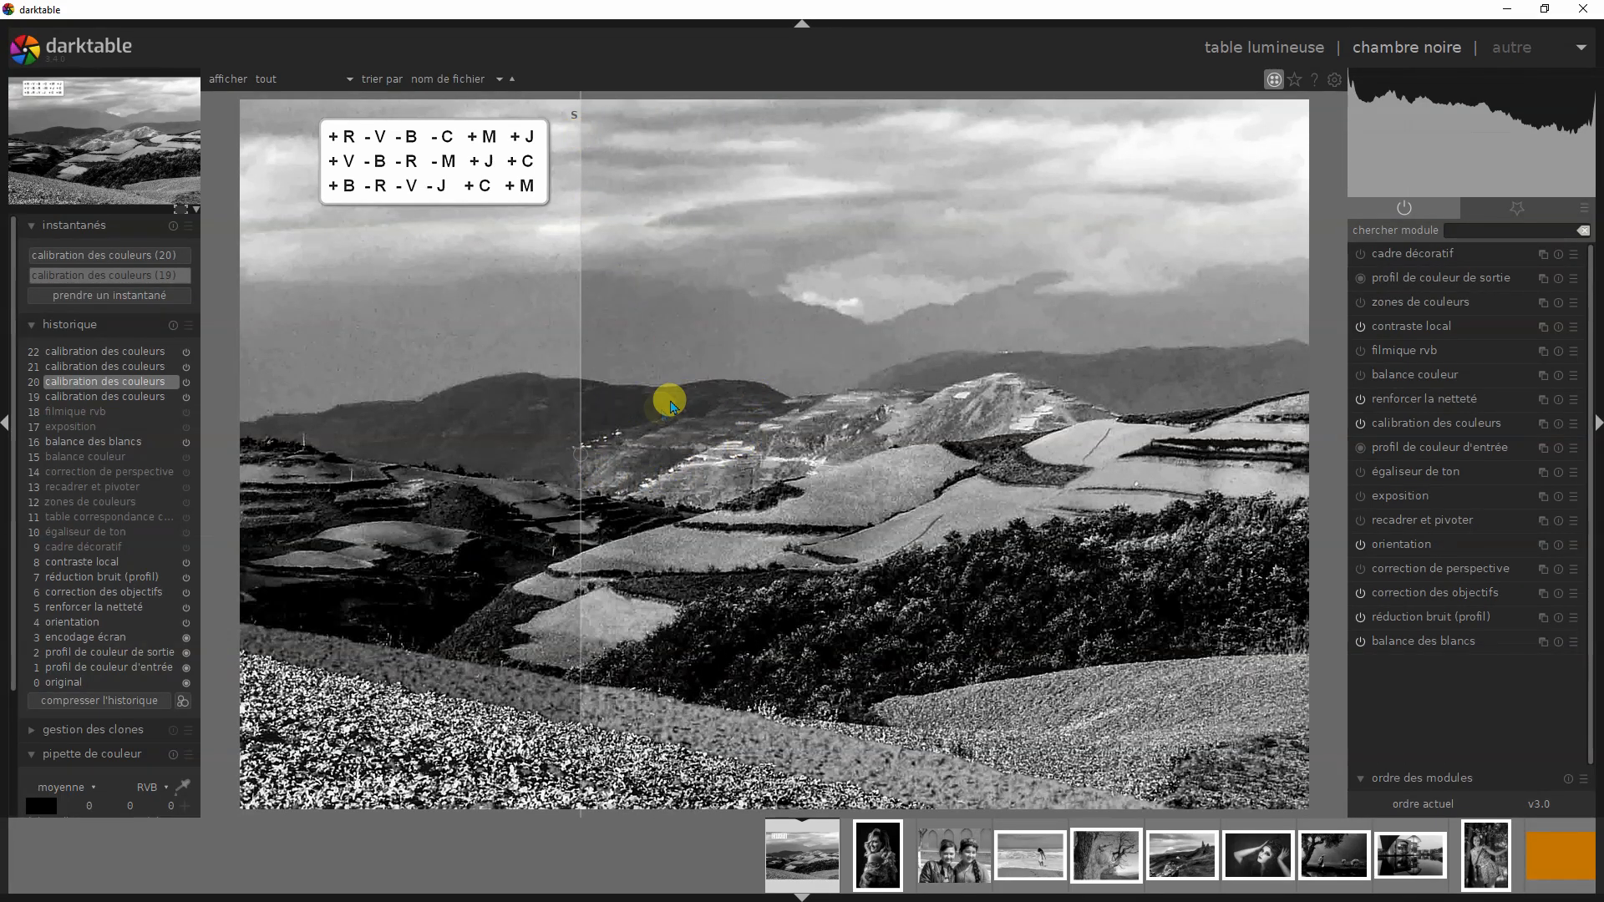
pyautogui.moveTo(575, 120); pyautogui.dragTo(1296, 172)
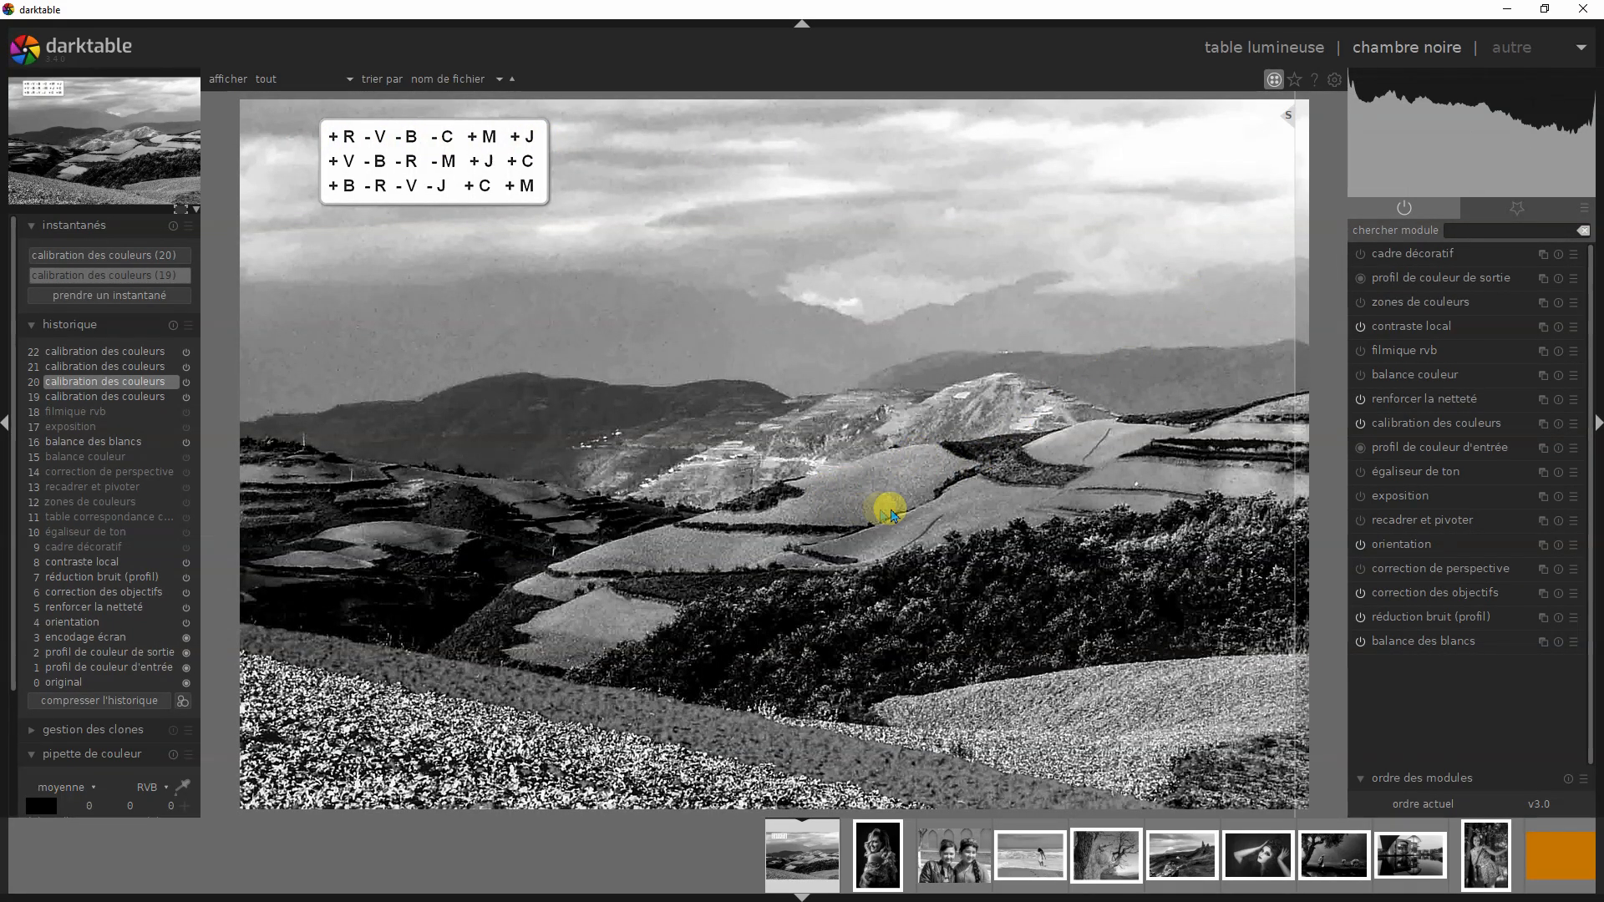
pyautogui.moveTo(1289, 122); pyautogui.dragTo(336, 300)
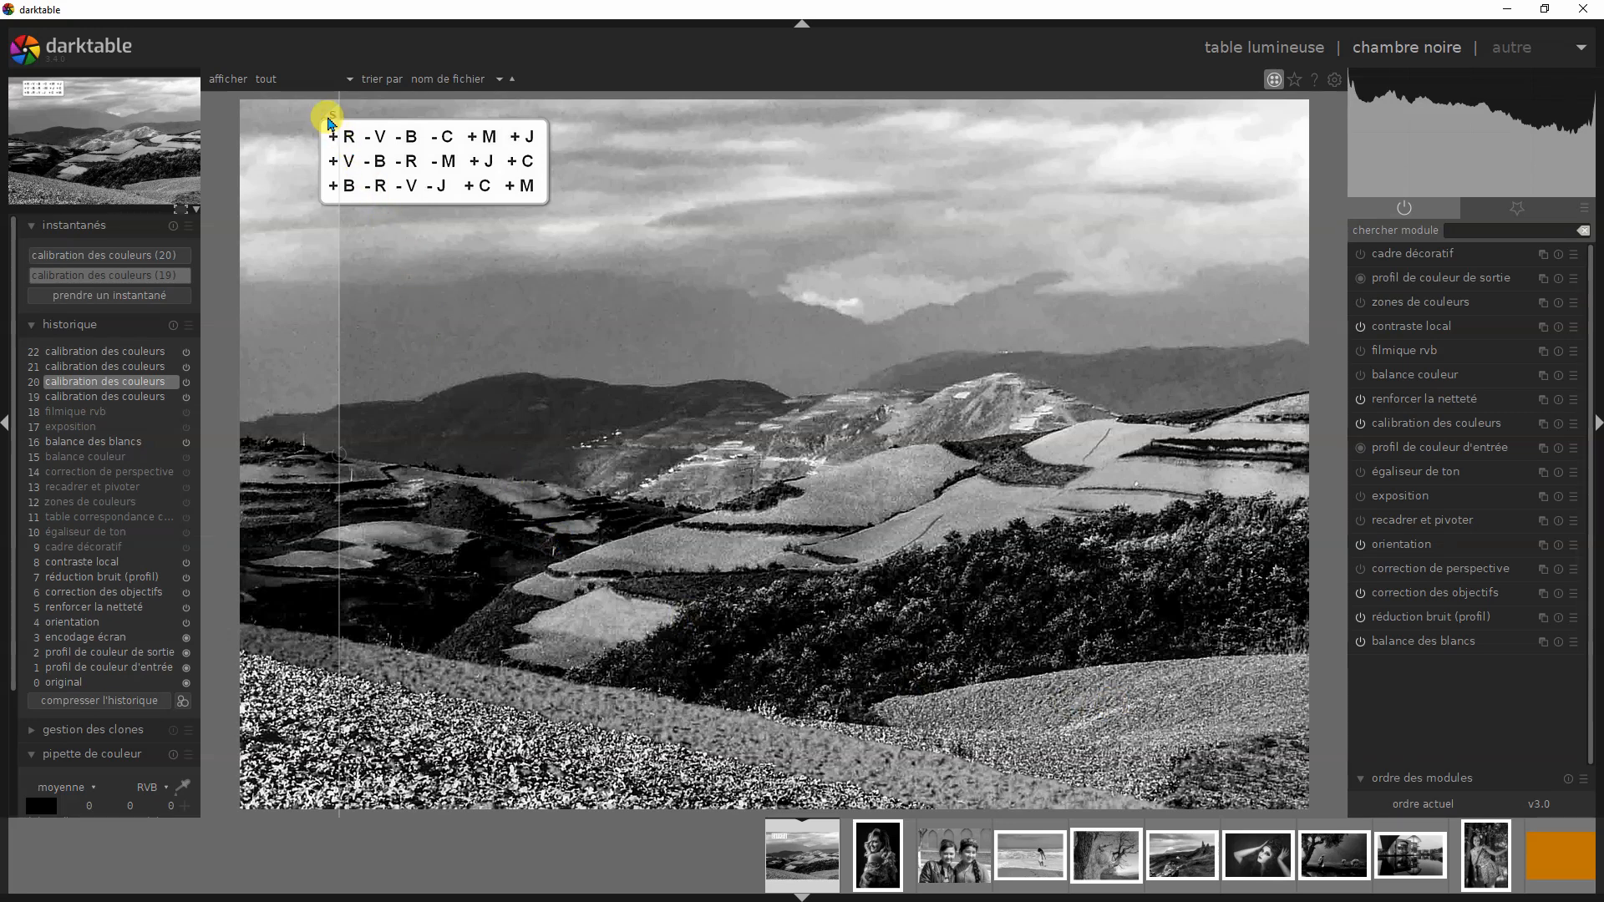
pyautogui.moveTo(332, 120); pyautogui.dragTo(802, 369)
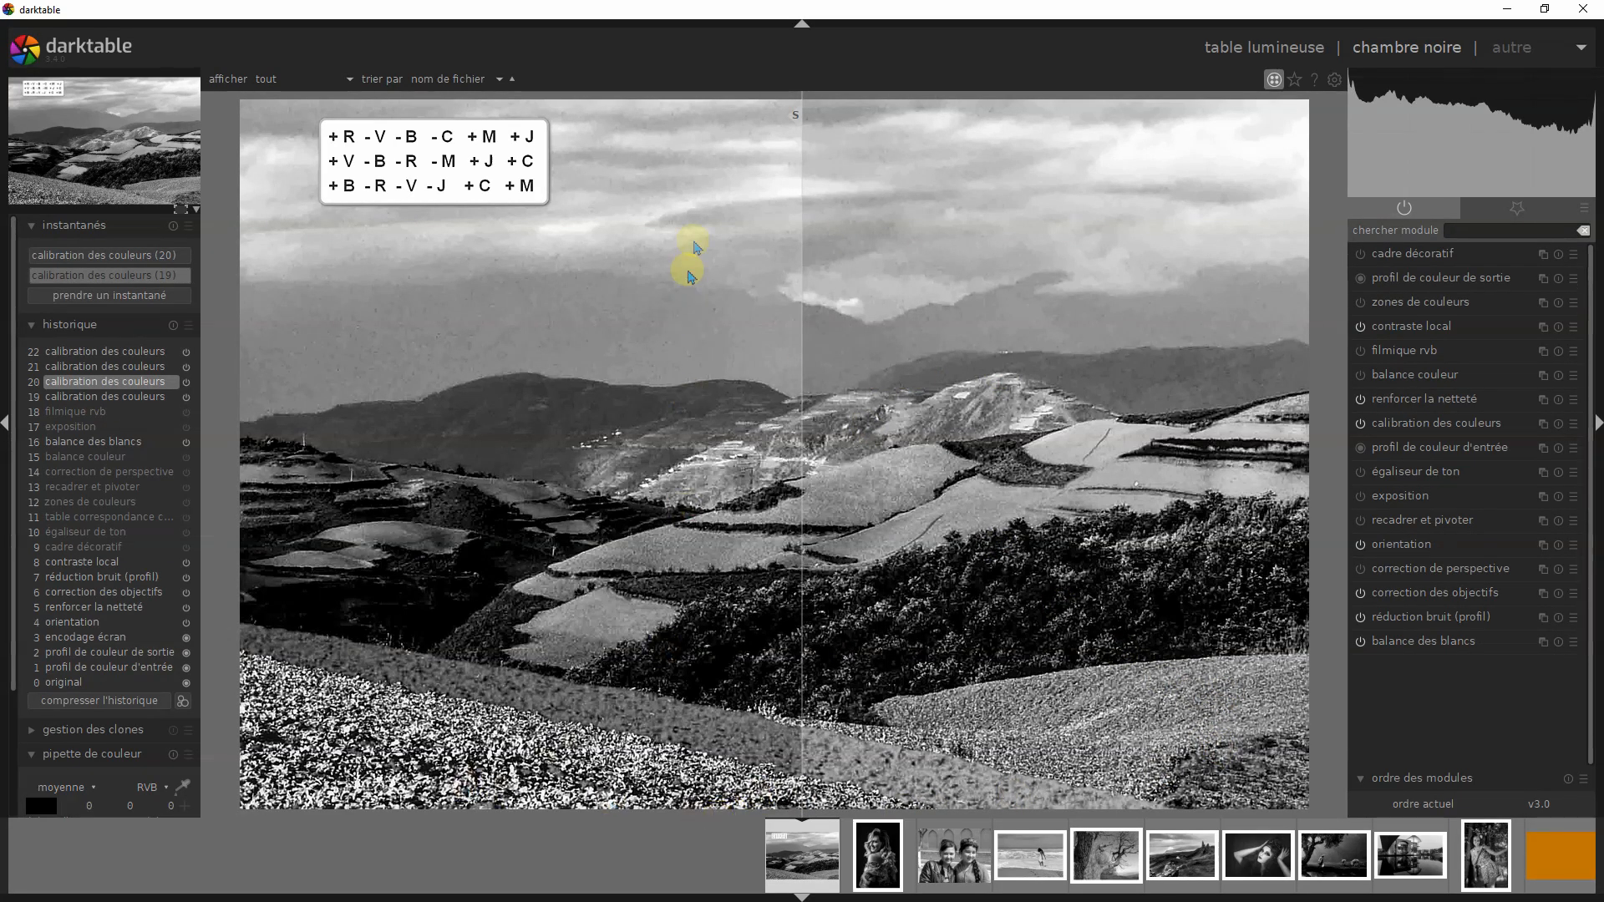
pyautogui.moveTo(793, 120); pyautogui.dragTo(418, 179)
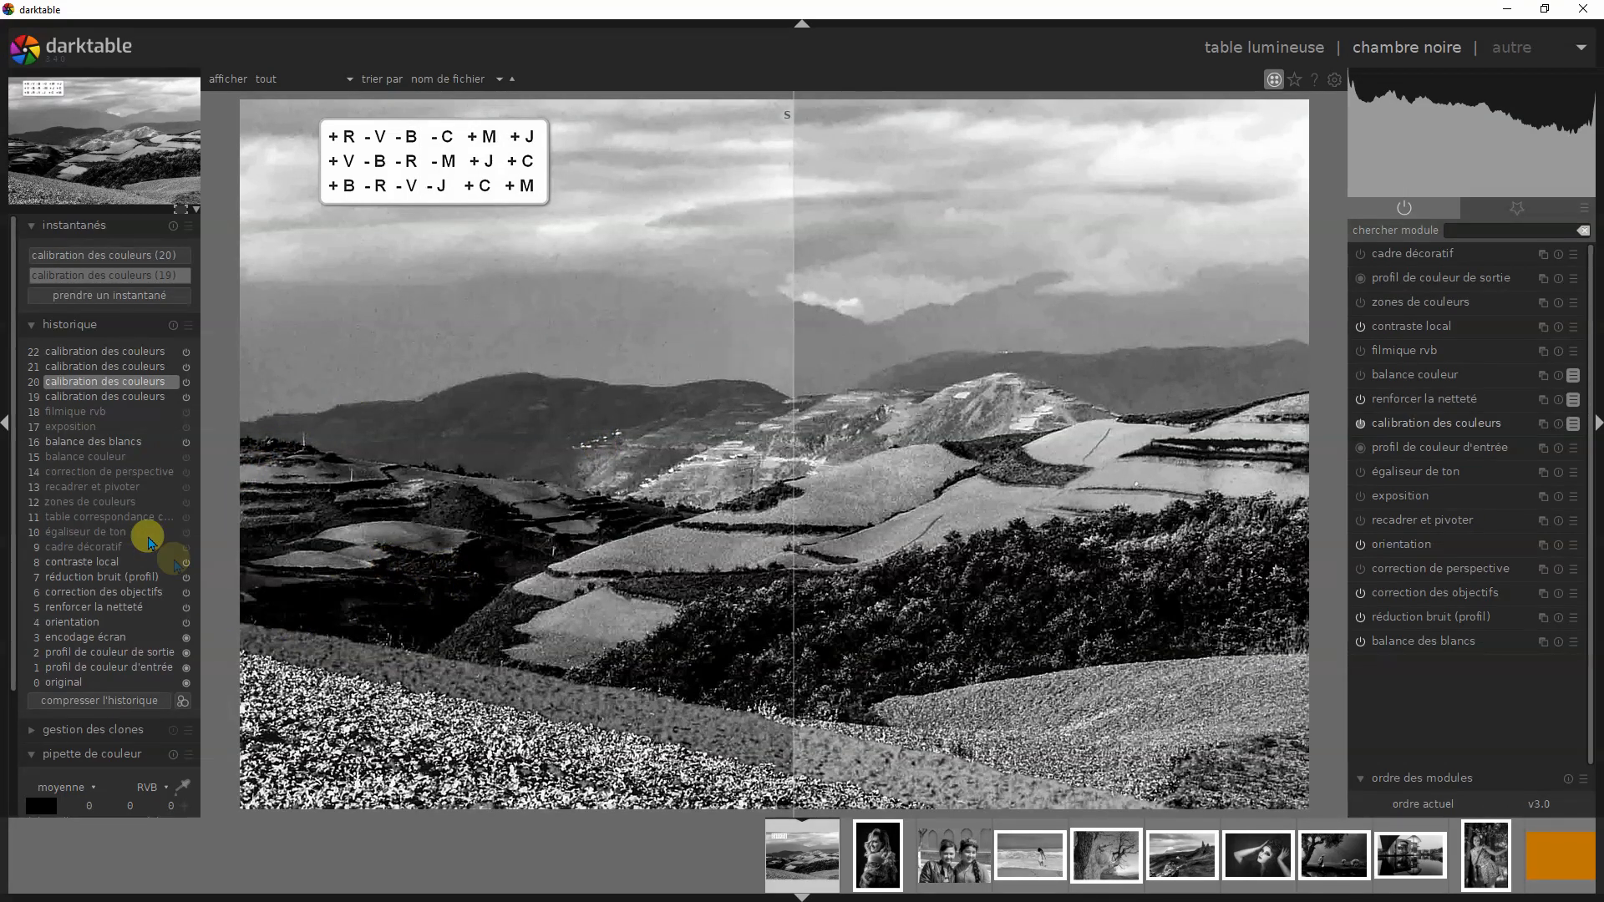
# - Switch the landscape through history steps 19, 20 and 21 beside snapshot (19), inspecting their parameter changes and ending on step 20
pyautogui.click(123, 398)
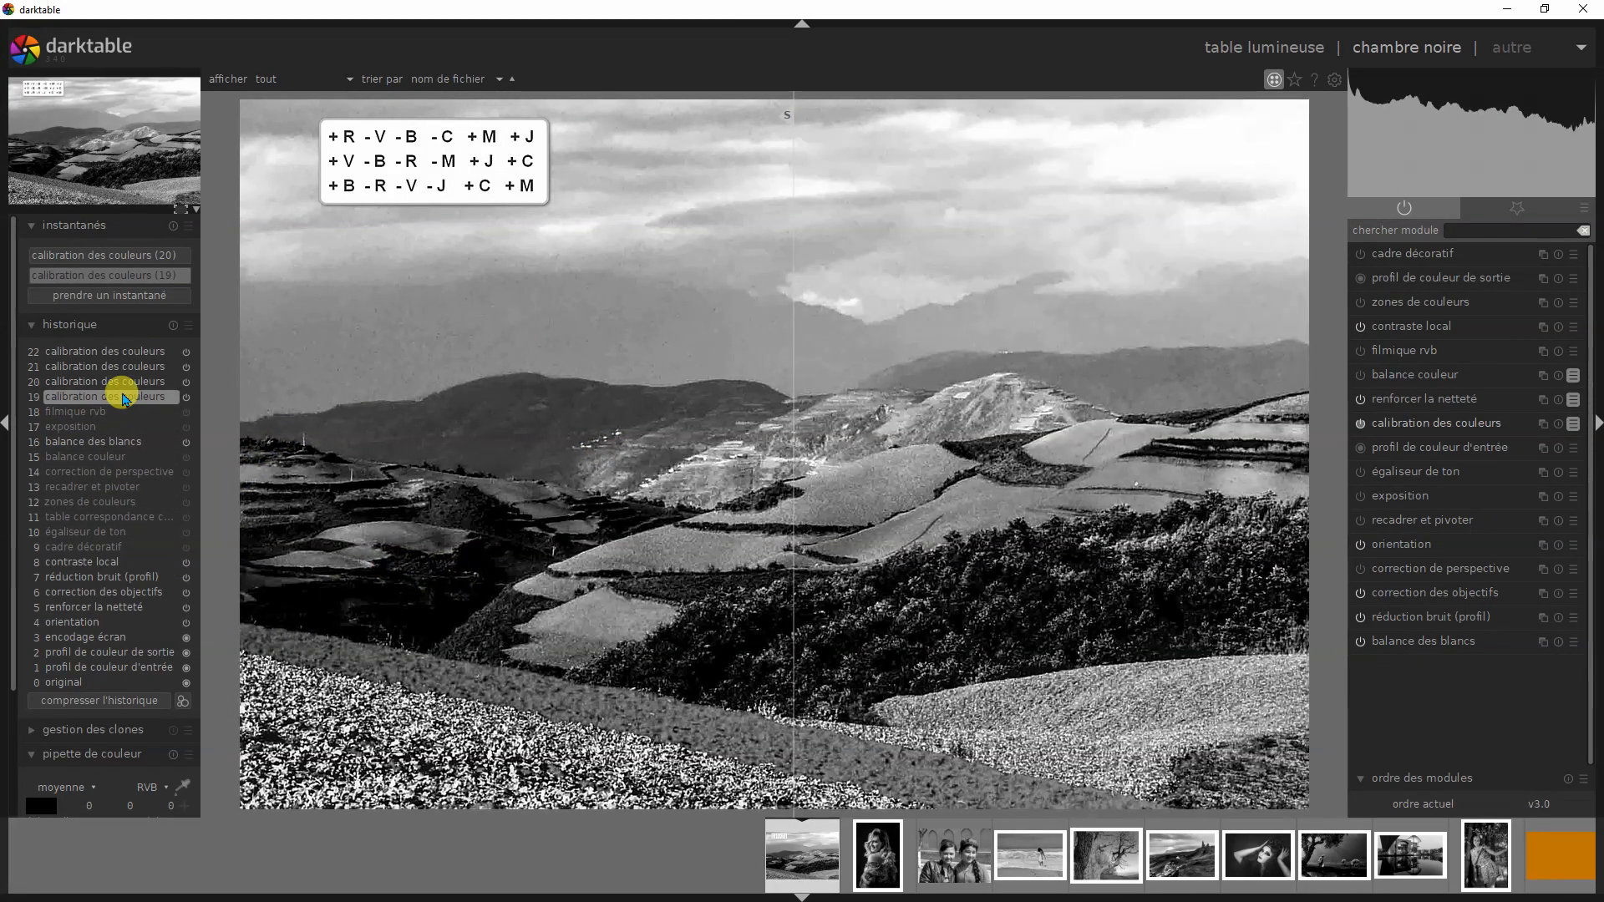
pyautogui.moveTo(140, 400)
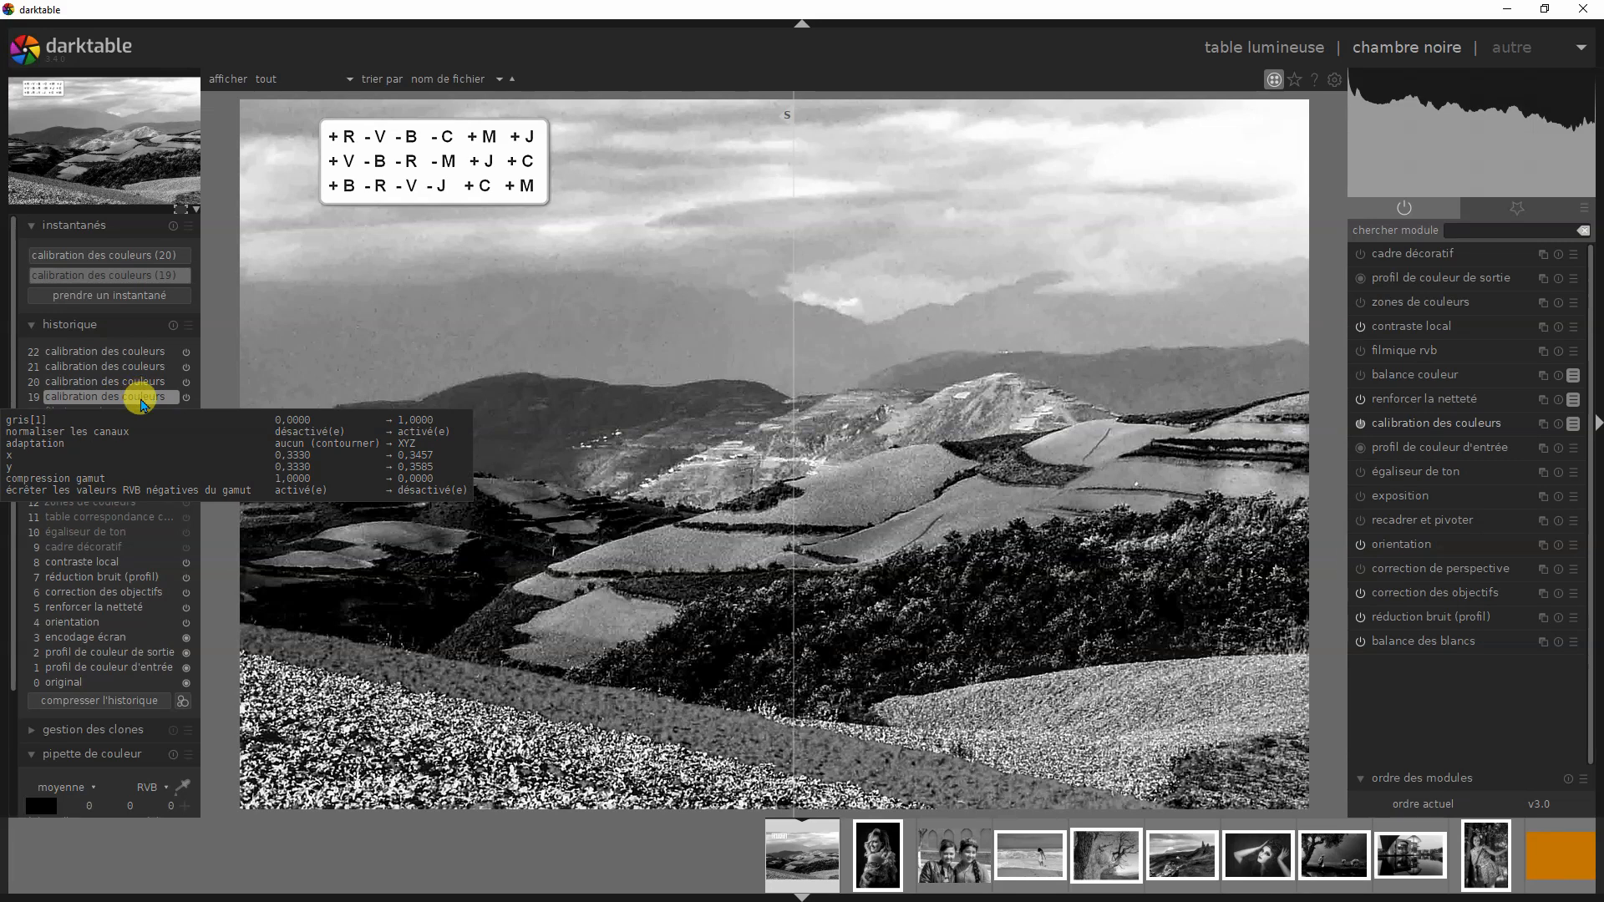
pyautogui.click(132, 383)
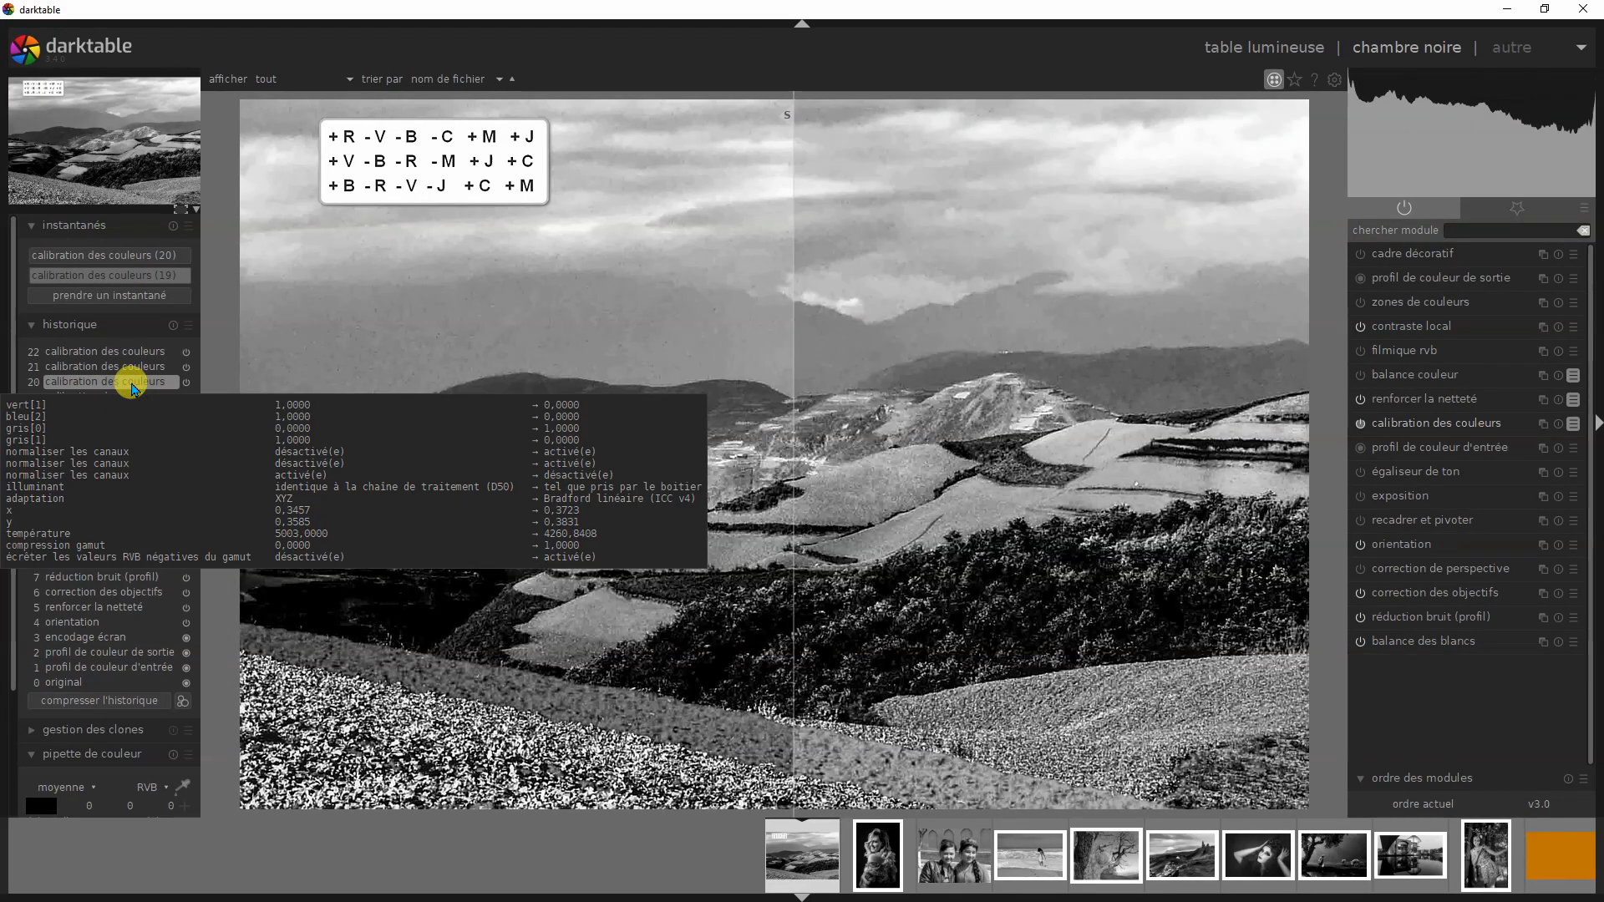
pyautogui.click(107, 366)
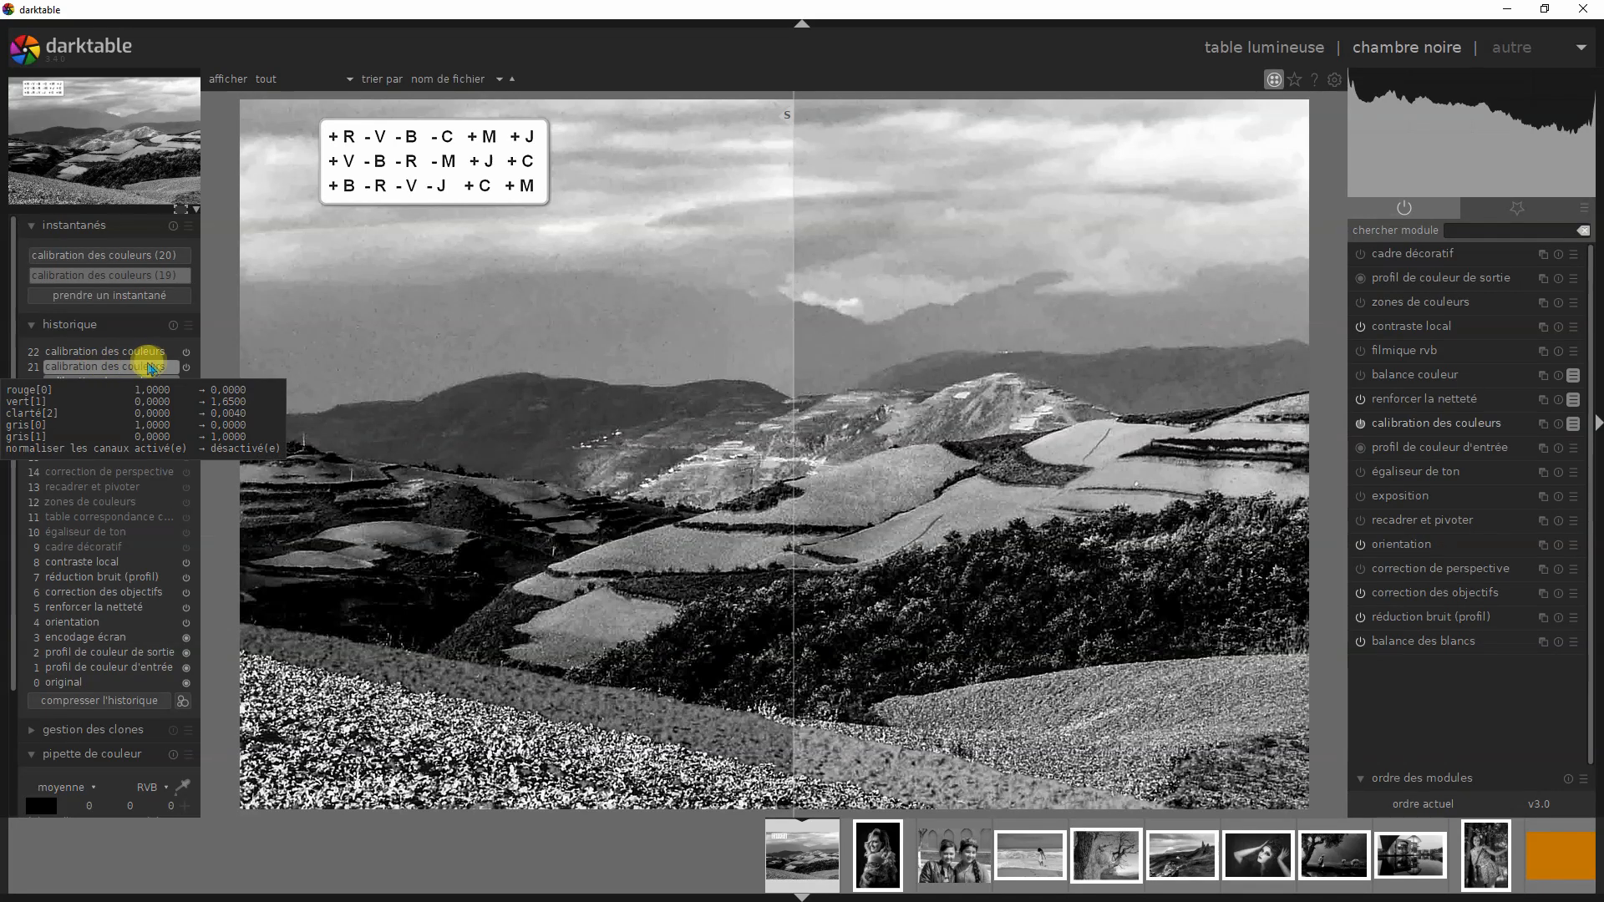
pyautogui.click(129, 381)
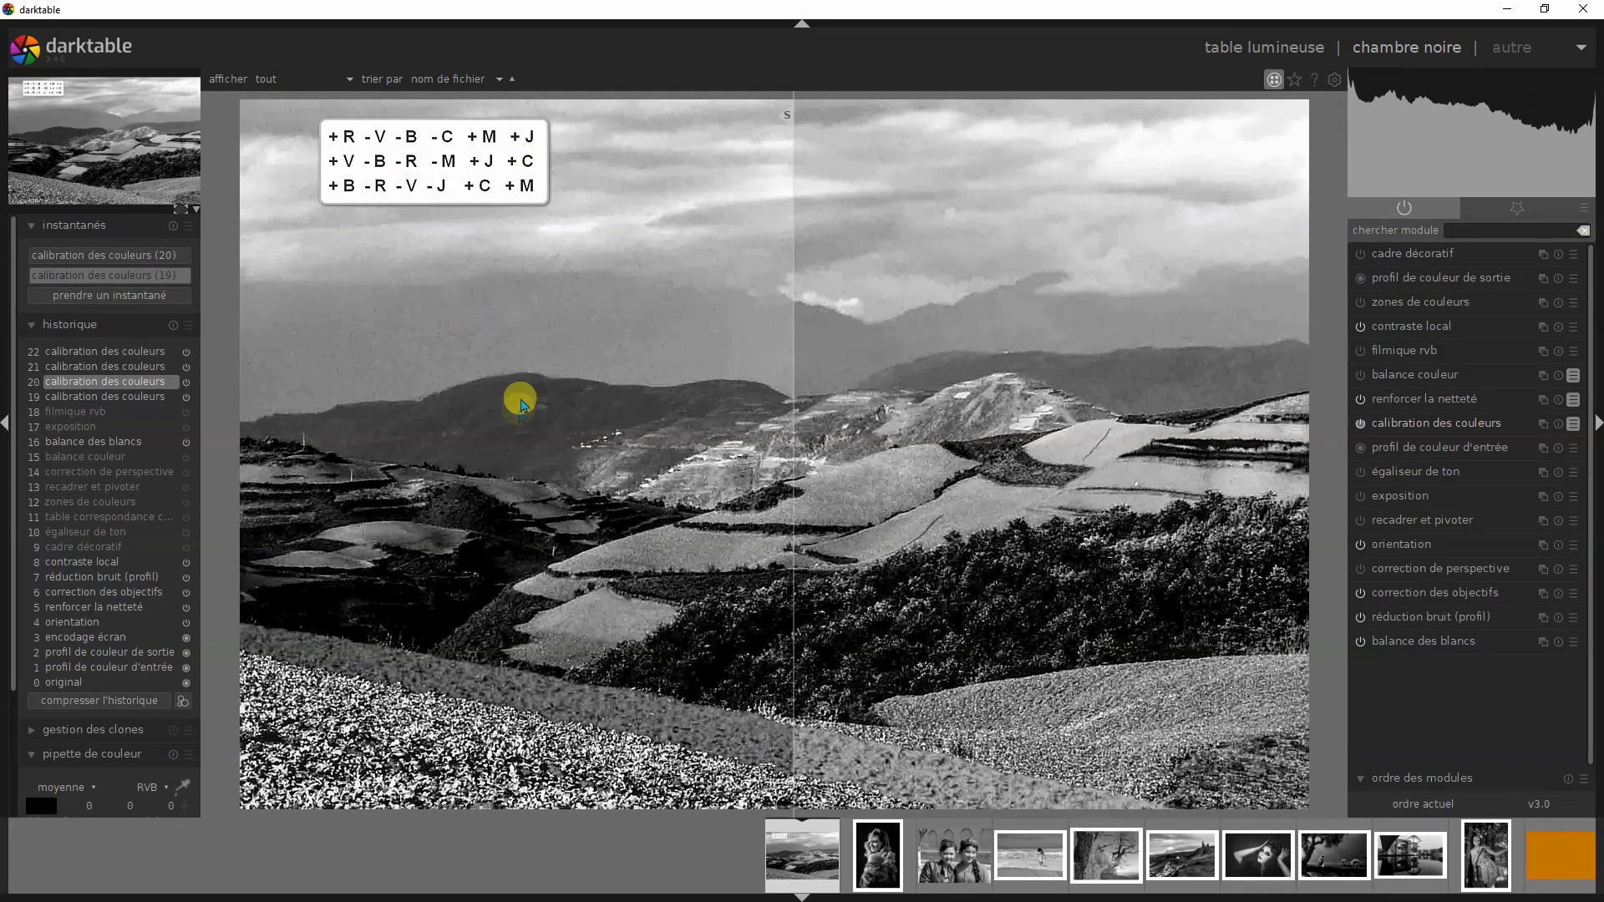
# - Check the landscape's original colours at history step 18 against snapshot (19), moving the divider to the left edge and back to the centre
pyautogui.click(63, 413)
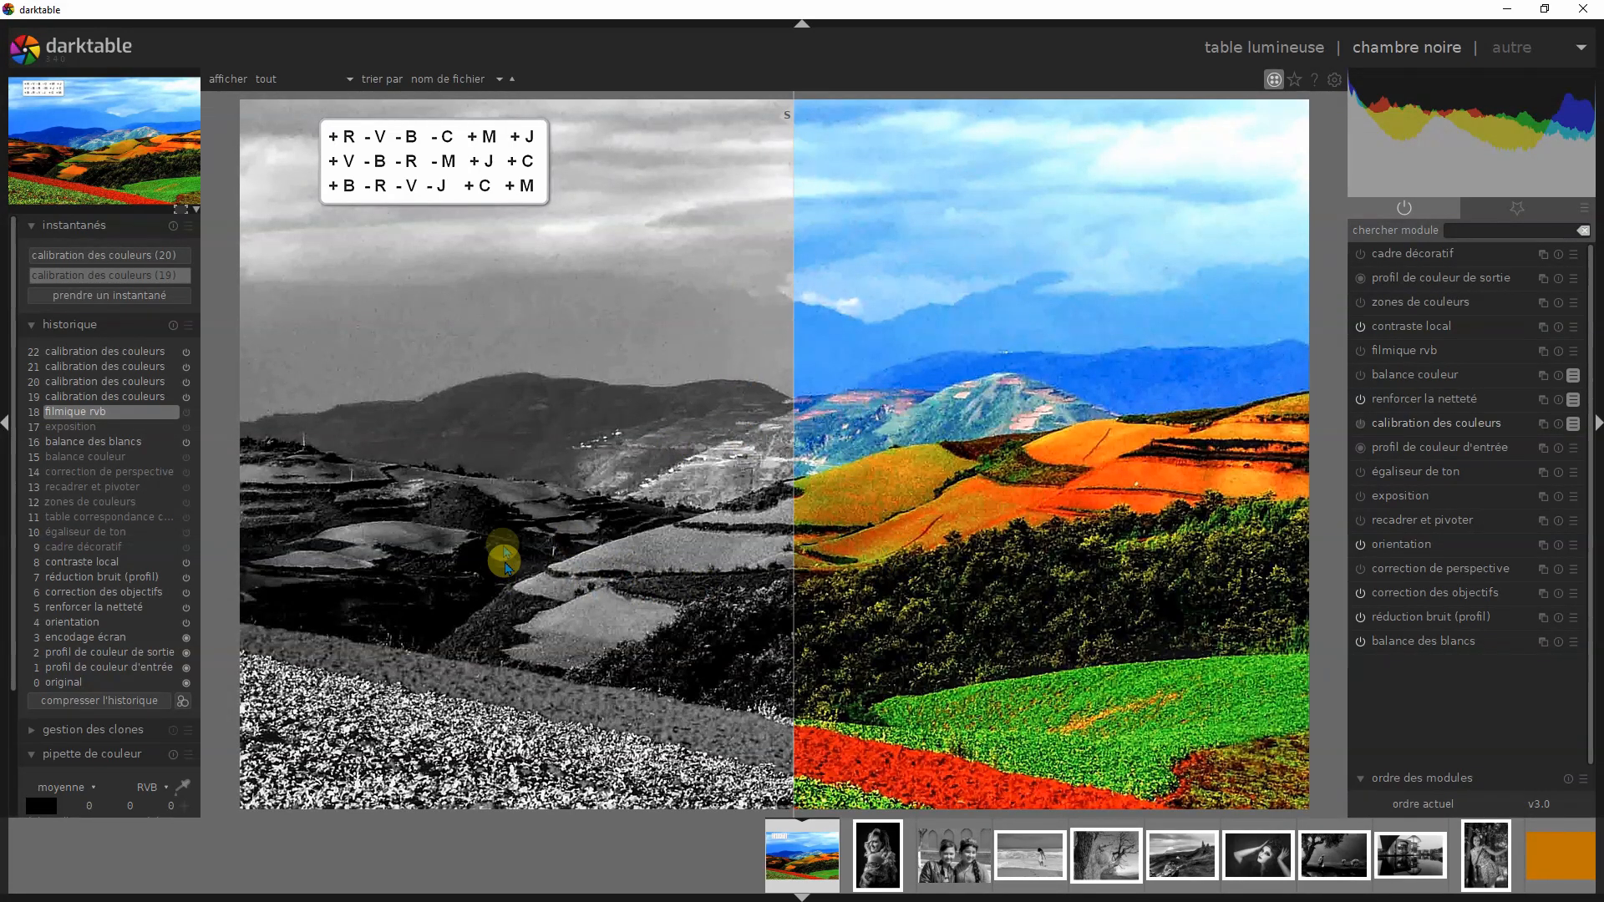
pyautogui.moveTo(785, 129); pyautogui.dragTo(309, 274)
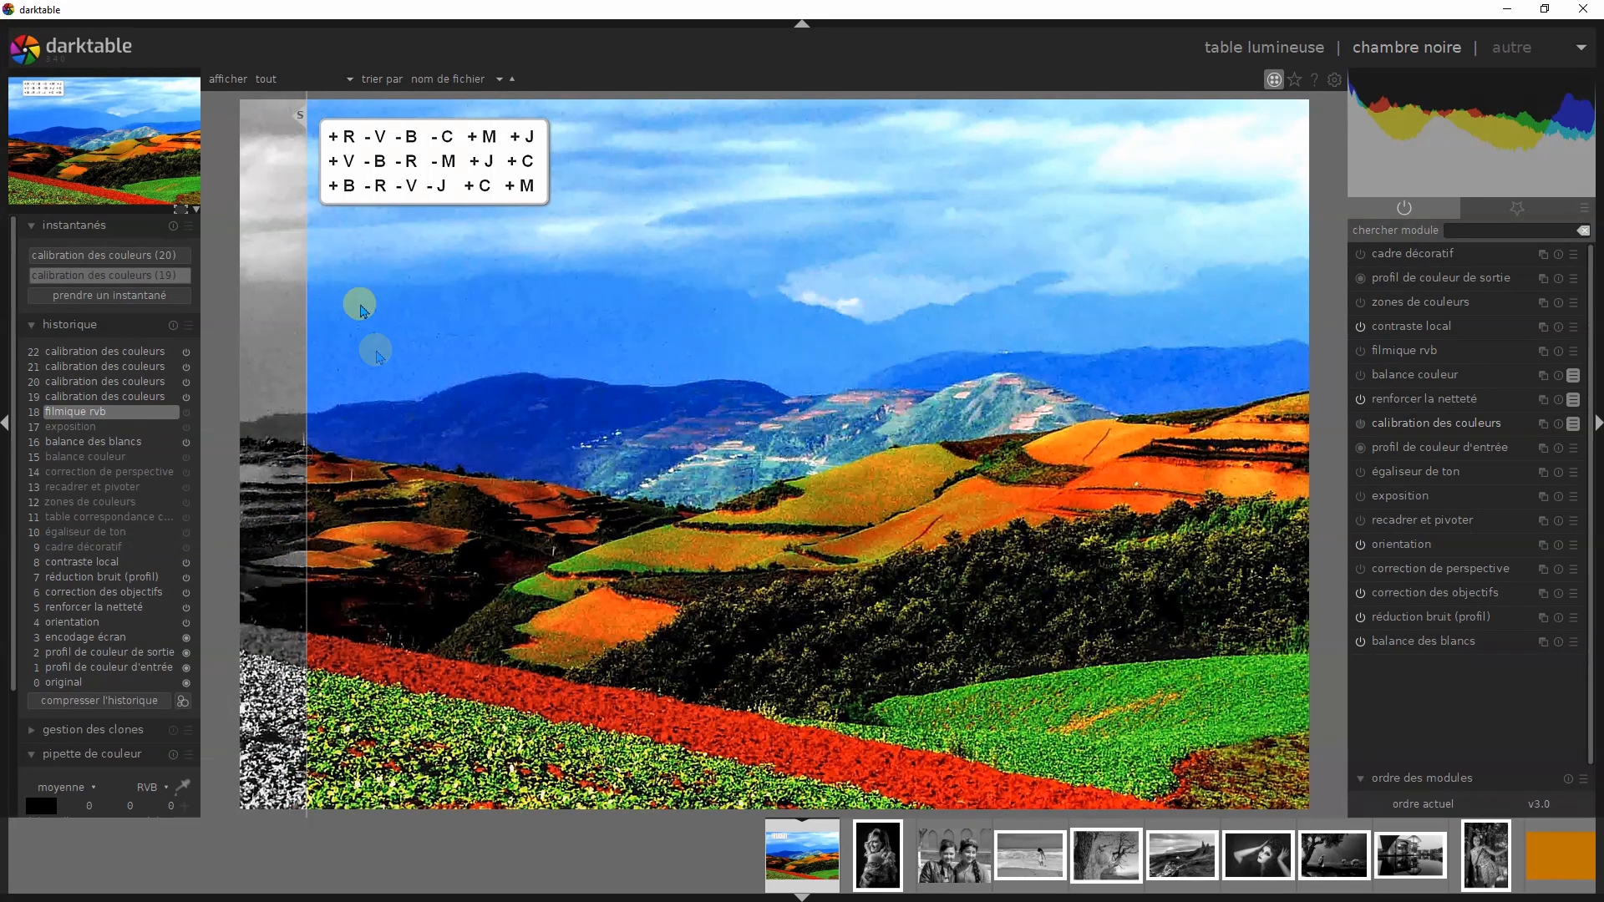
pyautogui.moveTo(302, 117); pyautogui.dragTo(791, 167)
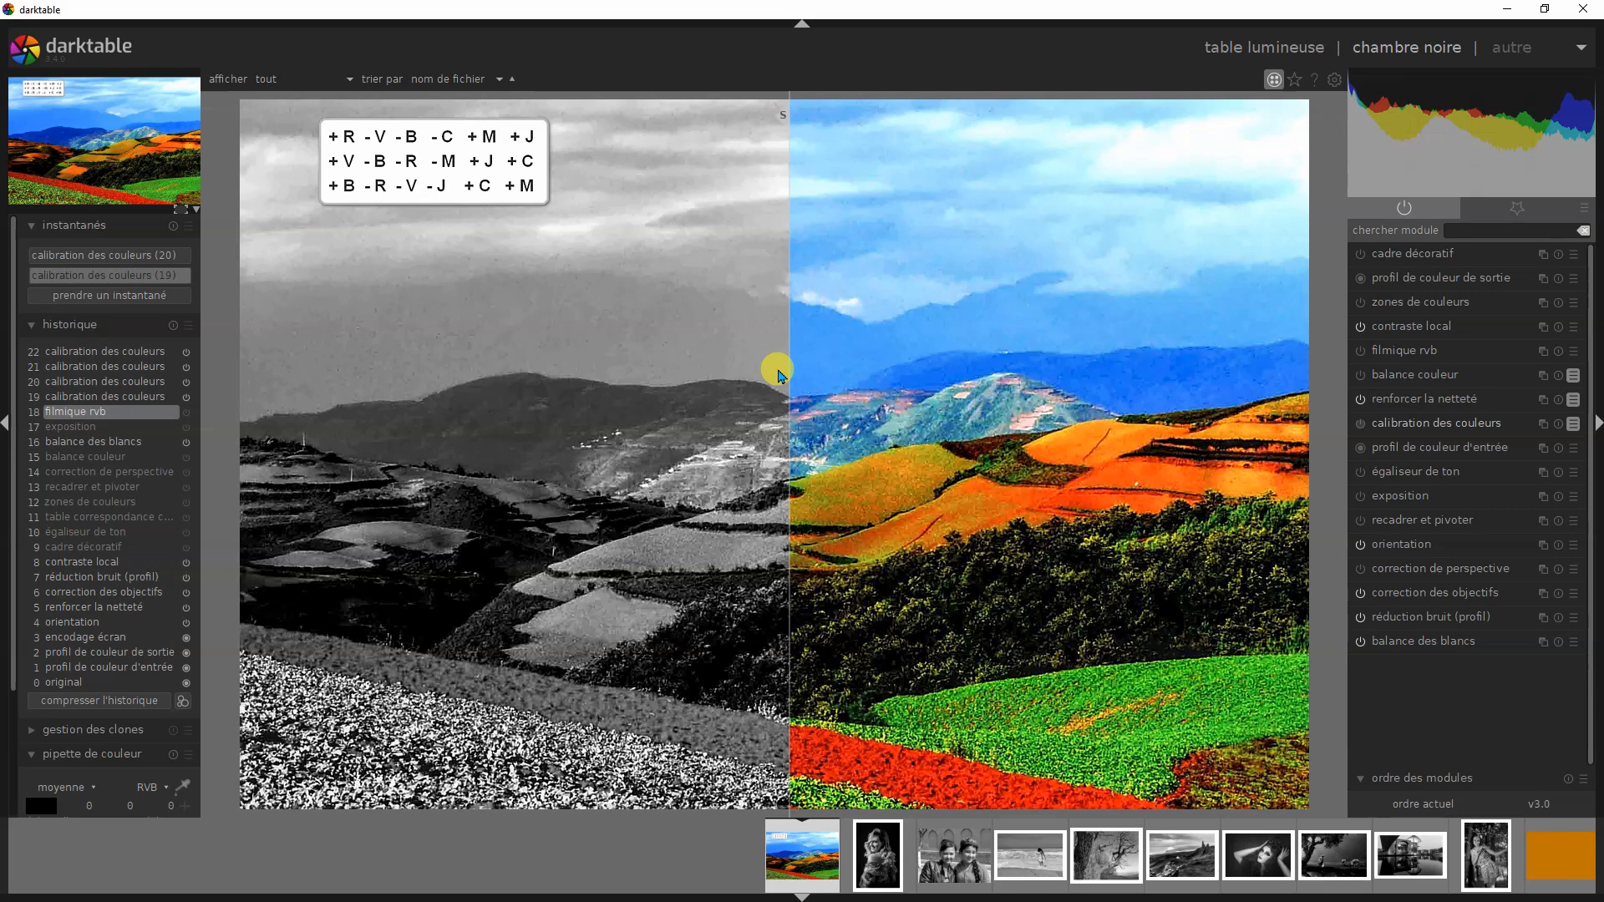
# - Compare the landscape's green version at history step 21 with luminance snapshot (19), moving the divider over the terraces and fields
pyautogui.click(156, 368)
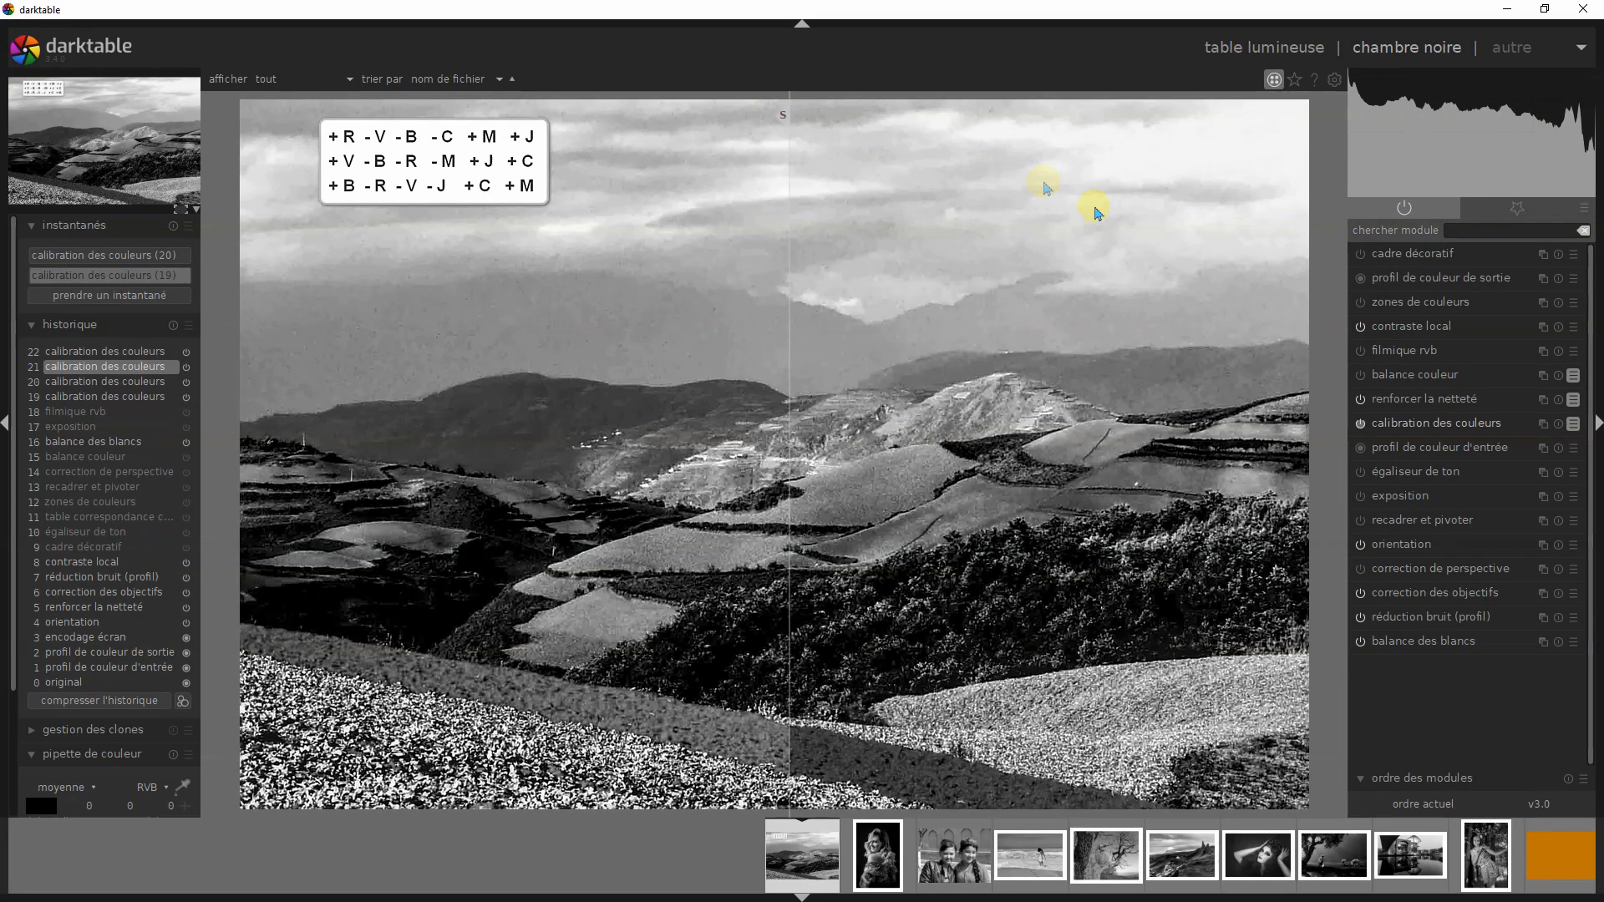
pyautogui.moveTo(782, 117); pyautogui.dragTo(591, 167)
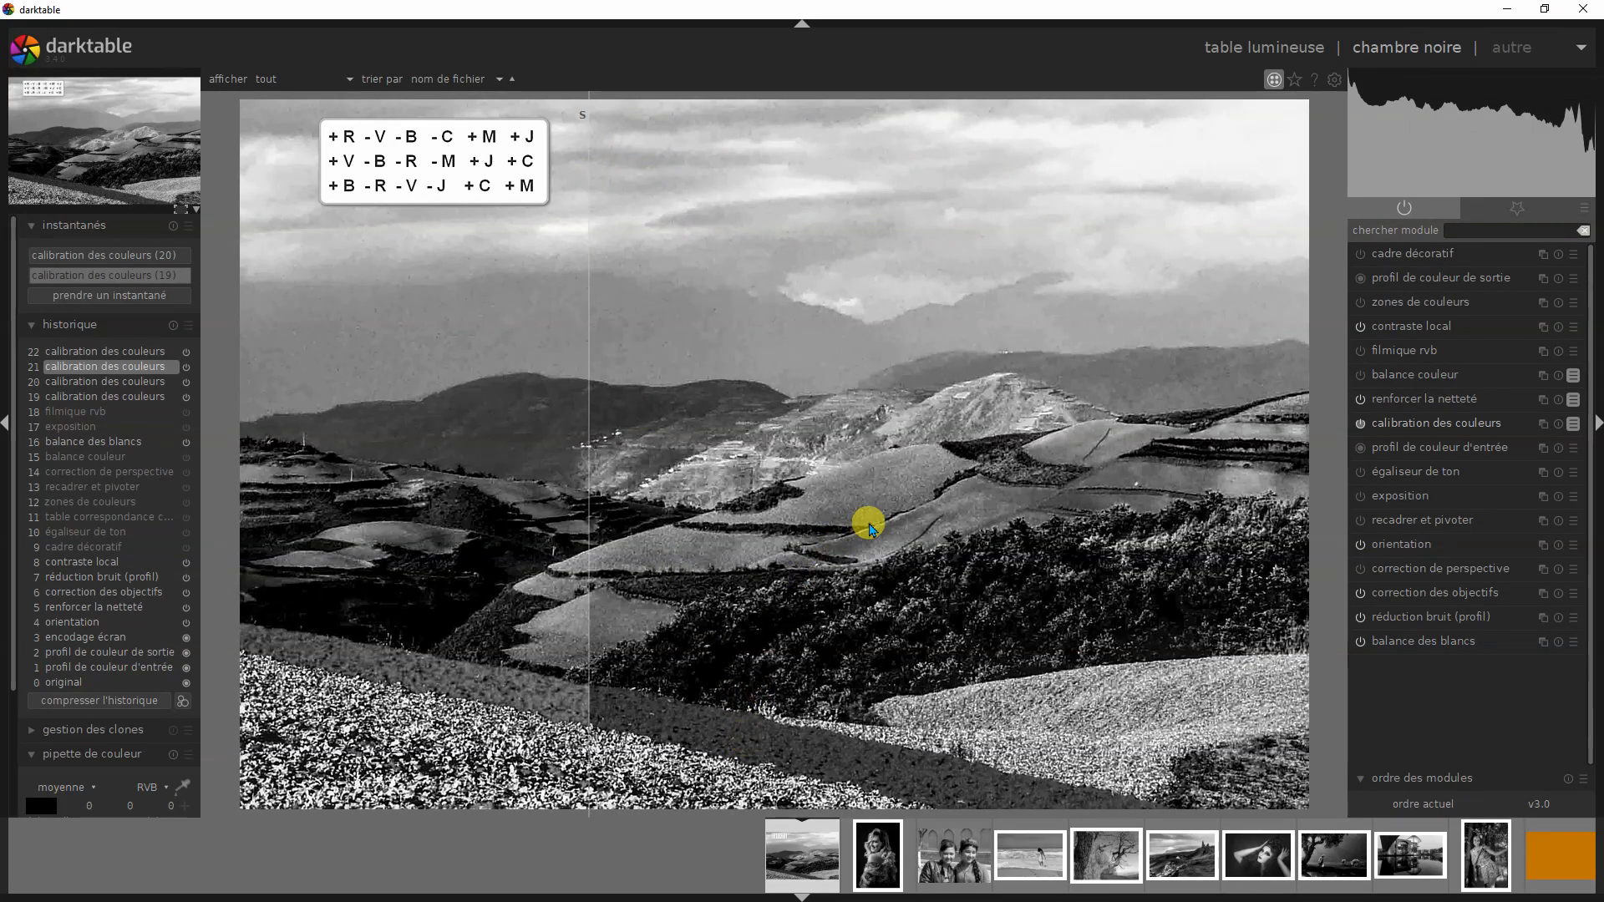
pyautogui.moveTo(579, 126); pyautogui.dragTo(969, 297)
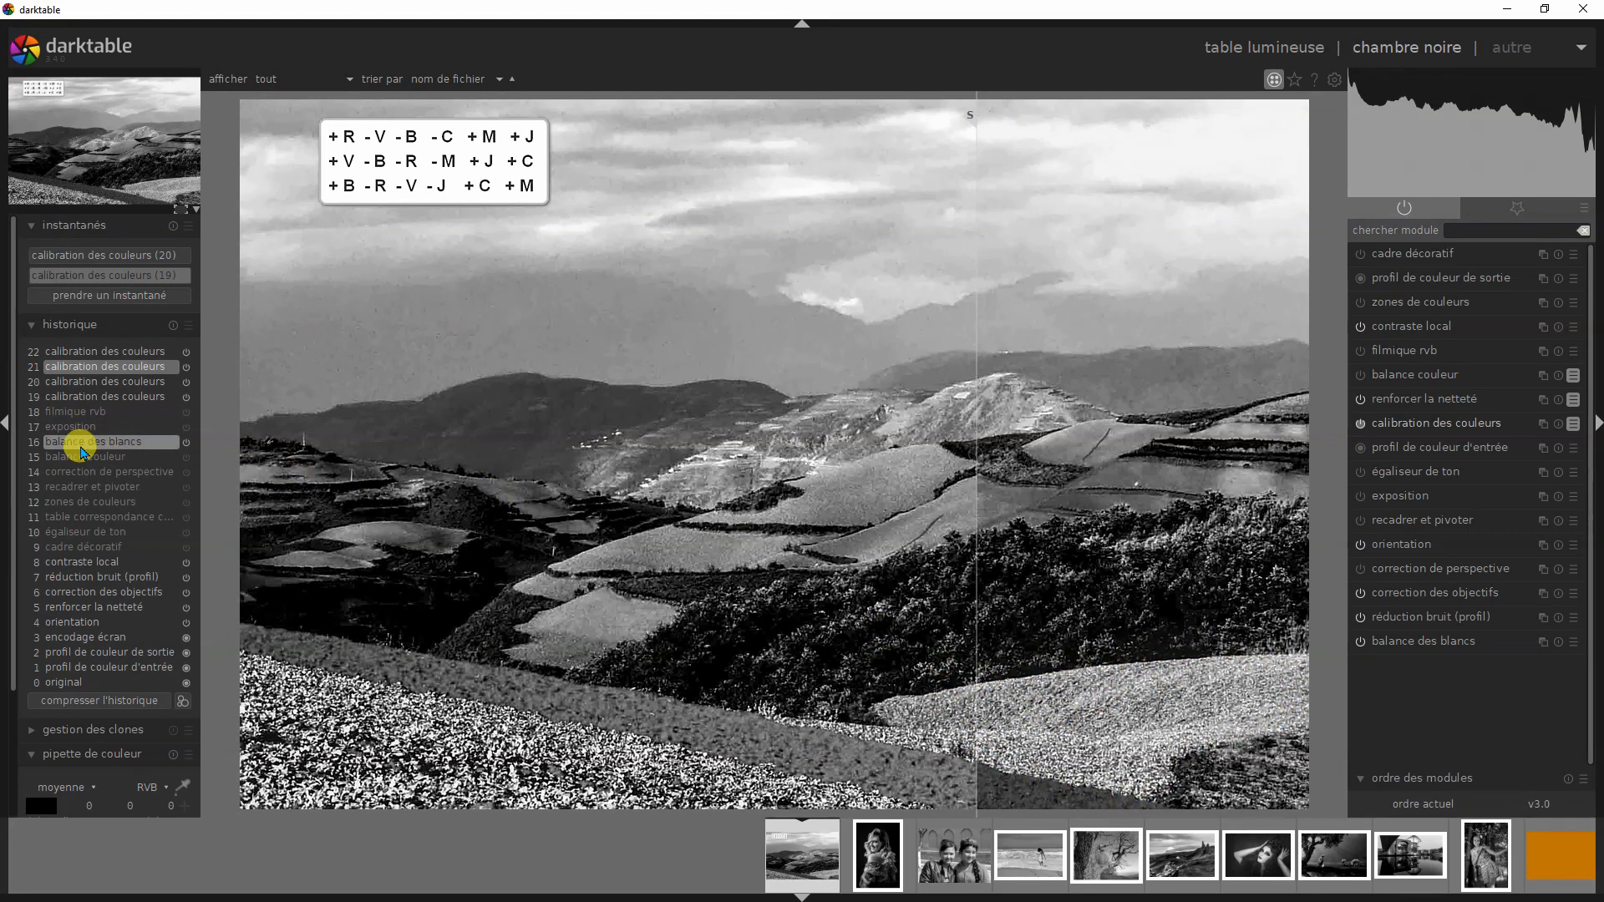
pyautogui.moveTo(968, 126); pyautogui.dragTo(772, 207)
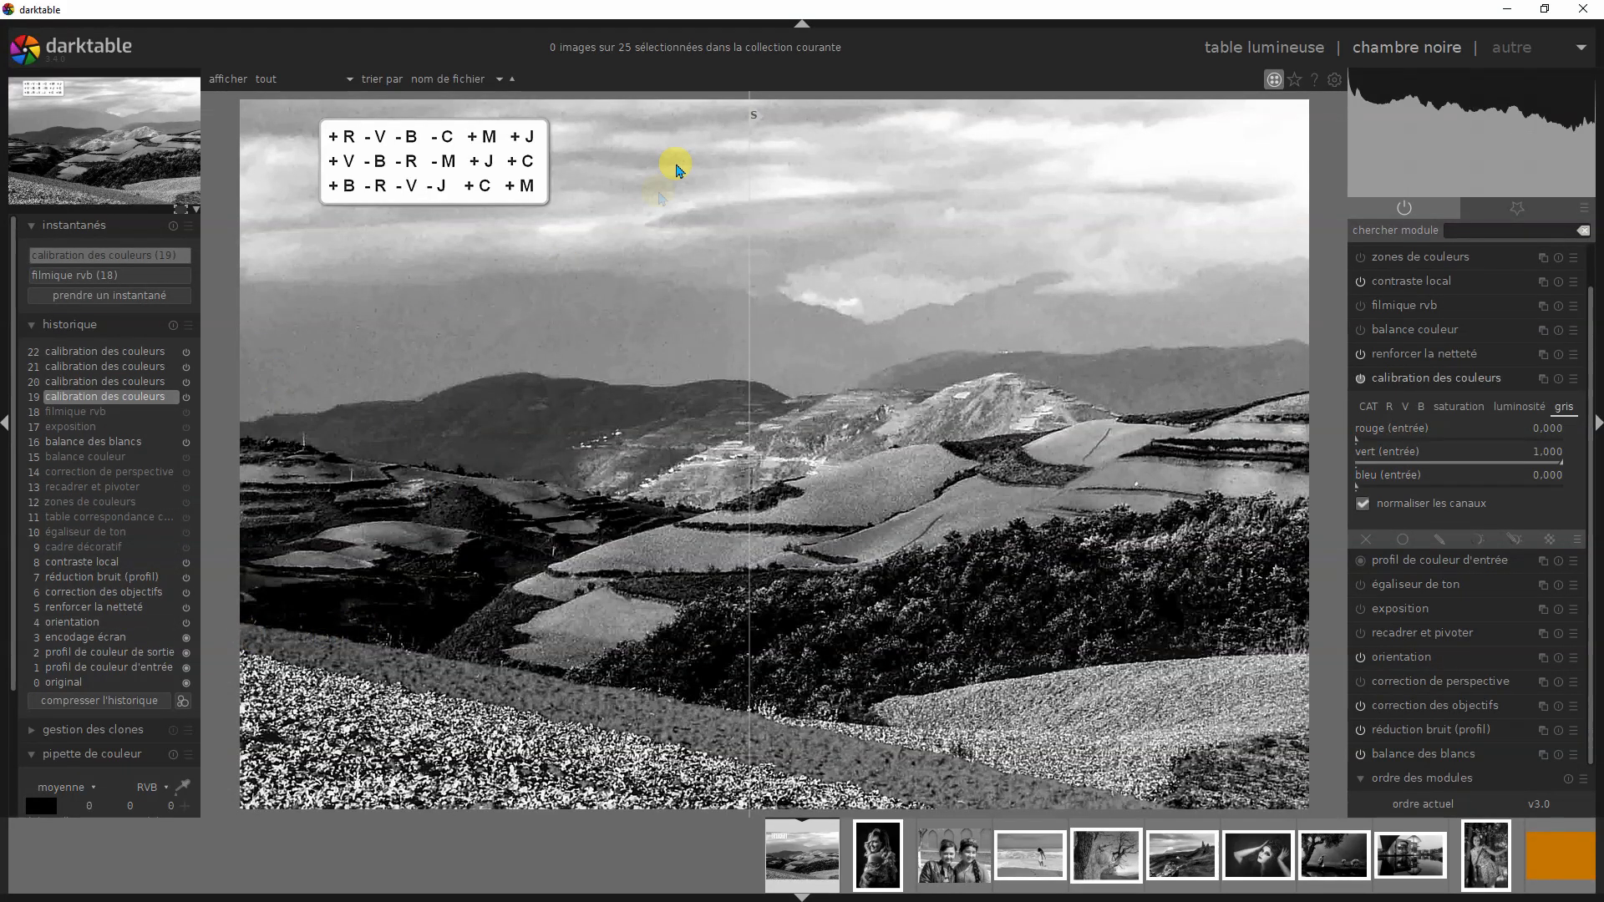
# - Compare history steps 19, 20 and 21 in turn with snapshot (19) at a central divider, and inspect step 22's parameter changes
pyautogui.moveTo(756, 117); pyautogui.dragTo(812, 298)
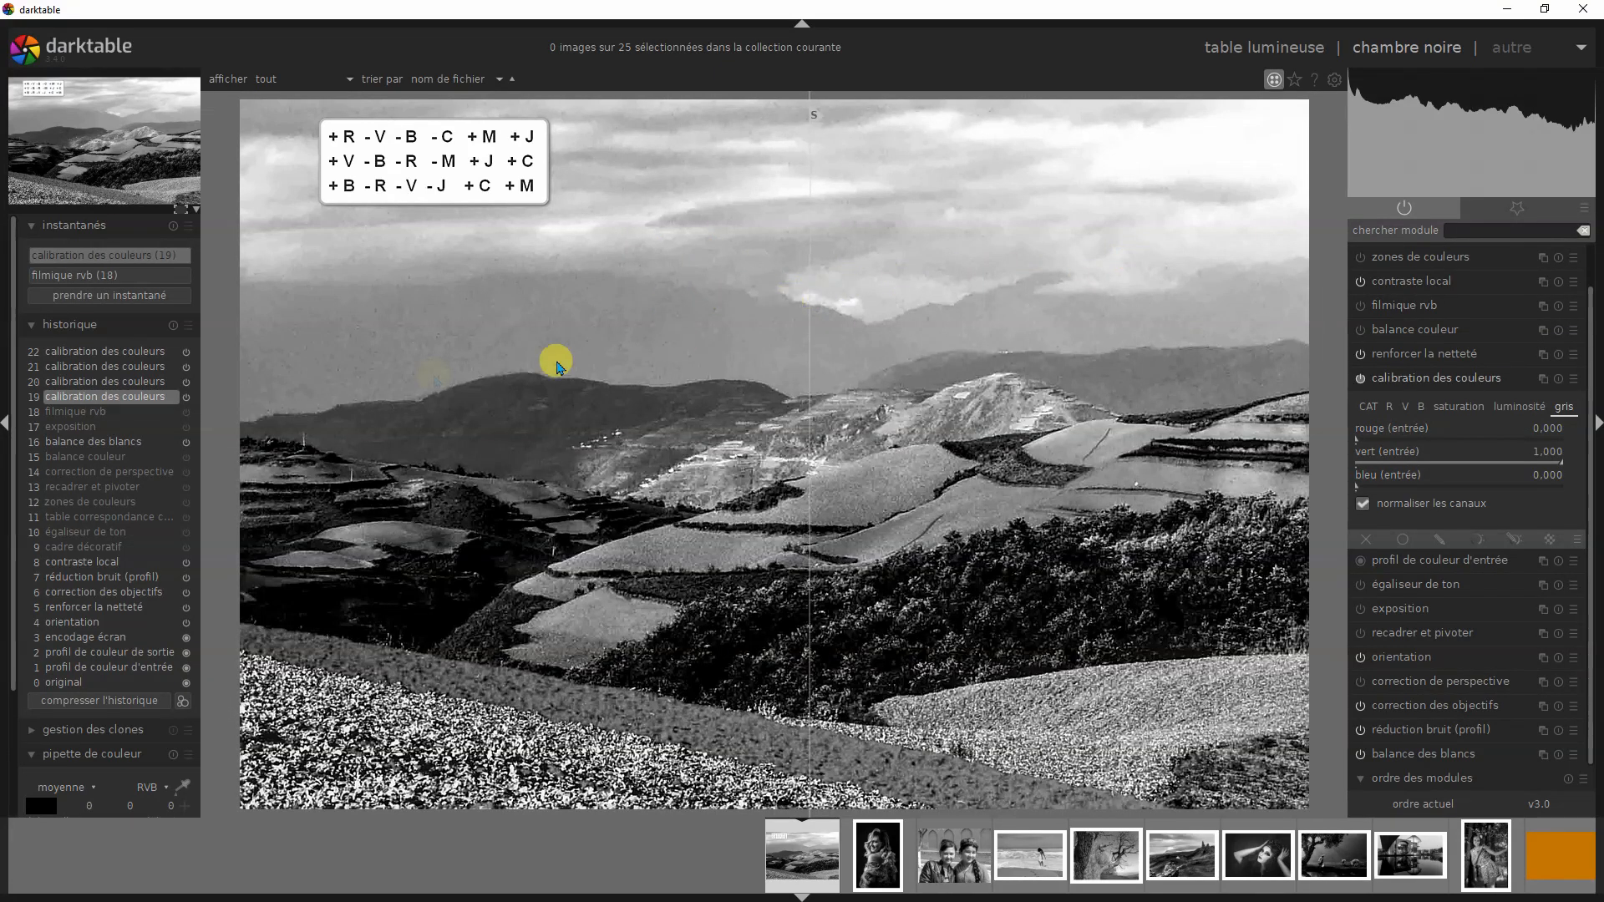
pyautogui.click(126, 381)
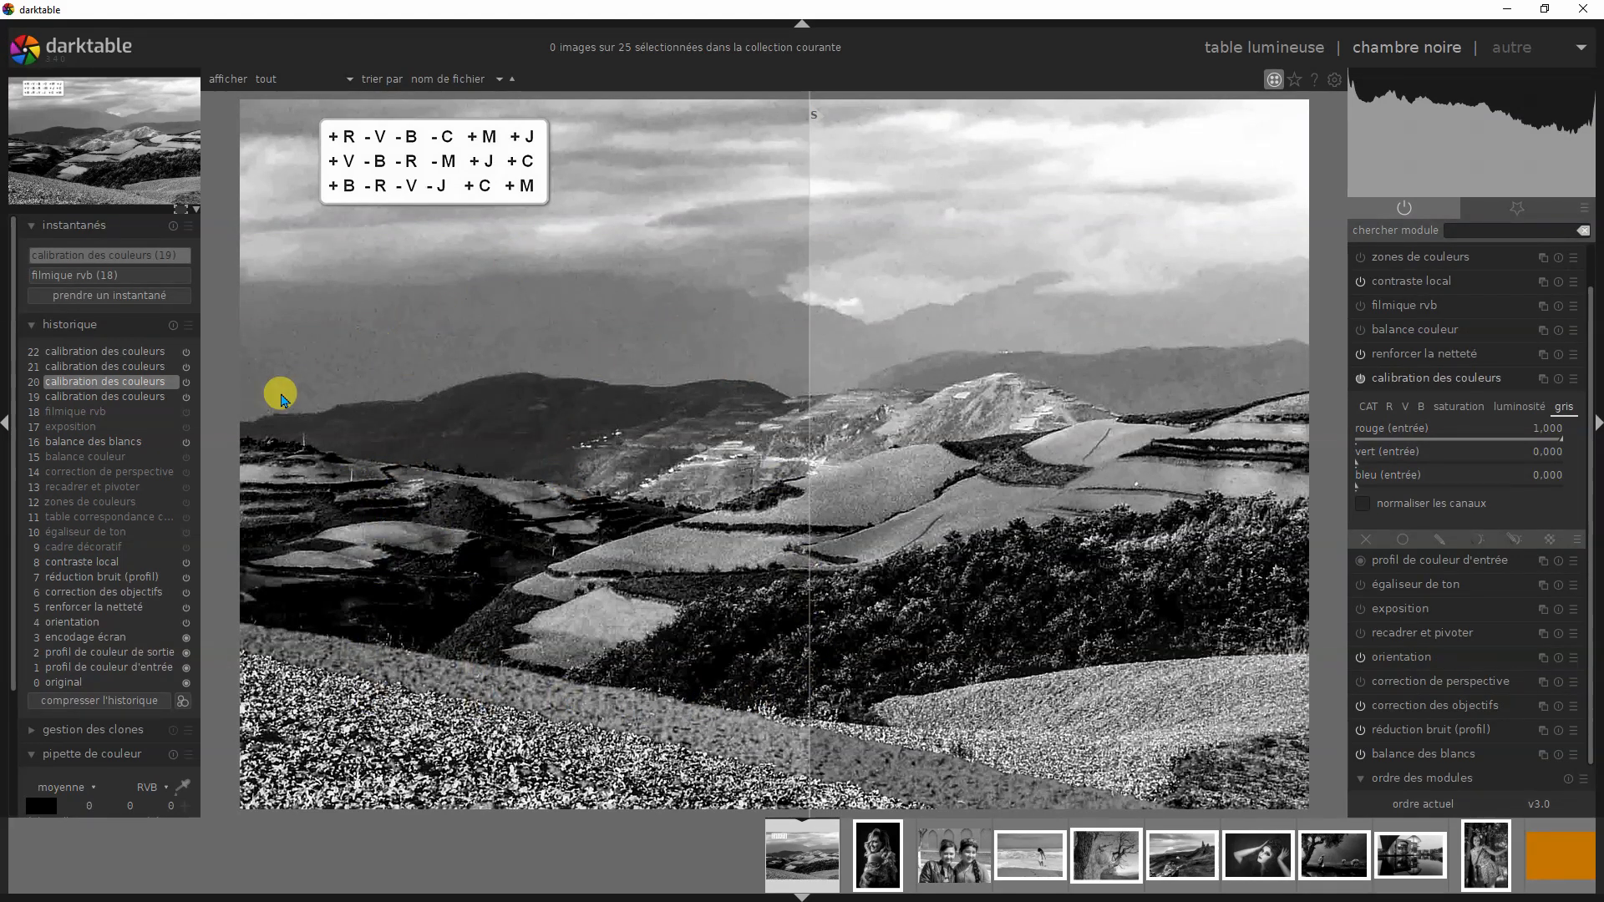
pyautogui.click(137, 369)
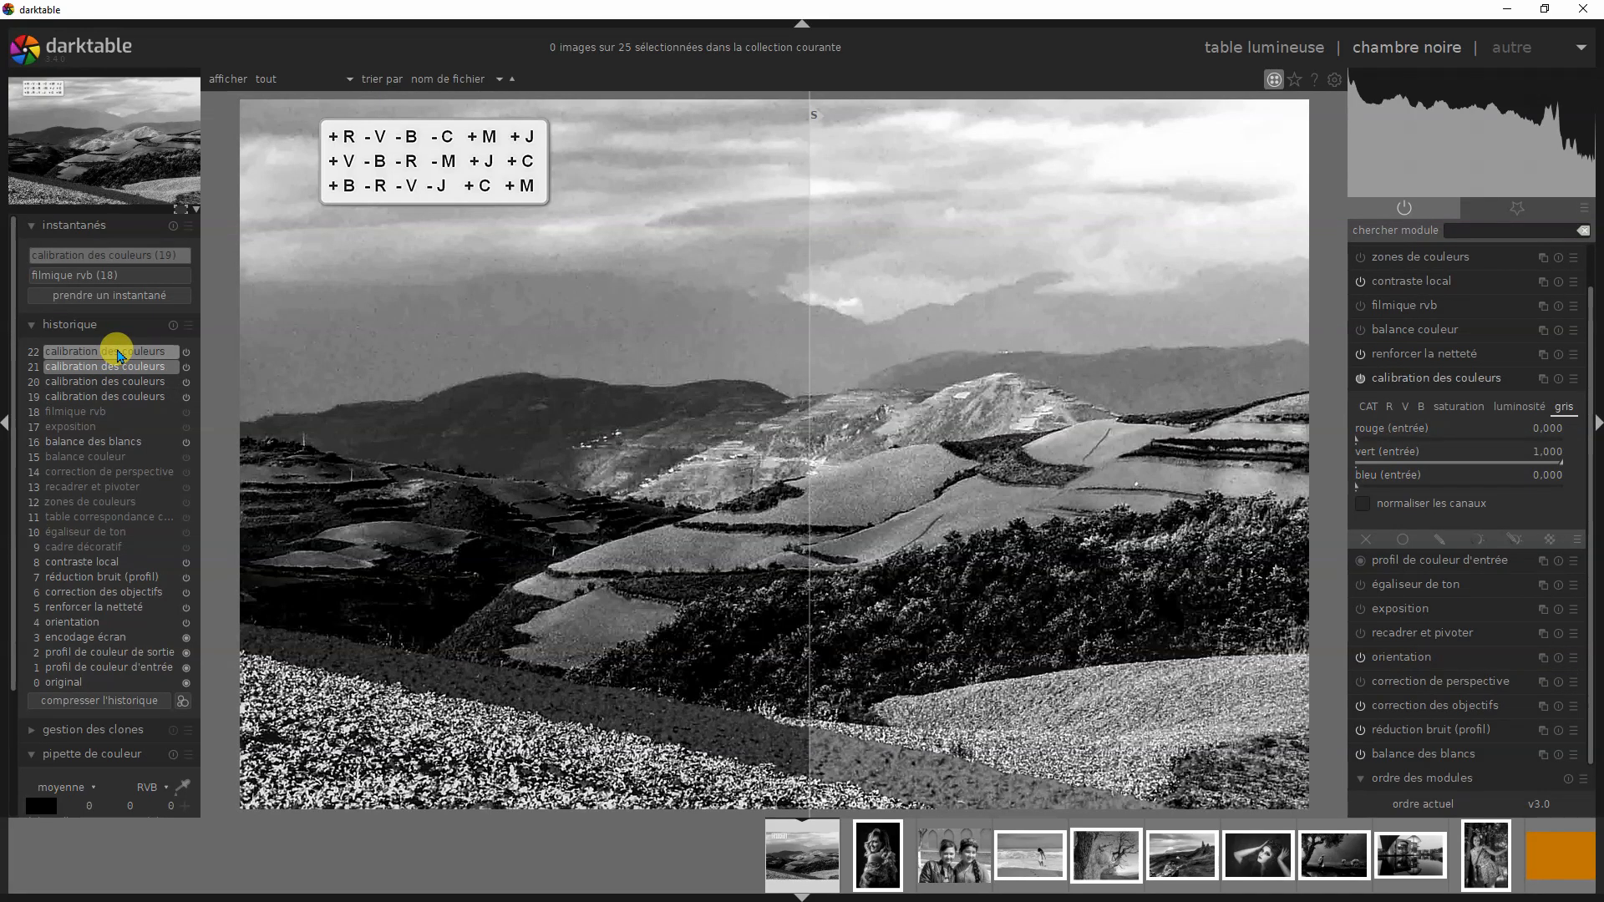
pyautogui.moveTo(119, 355)
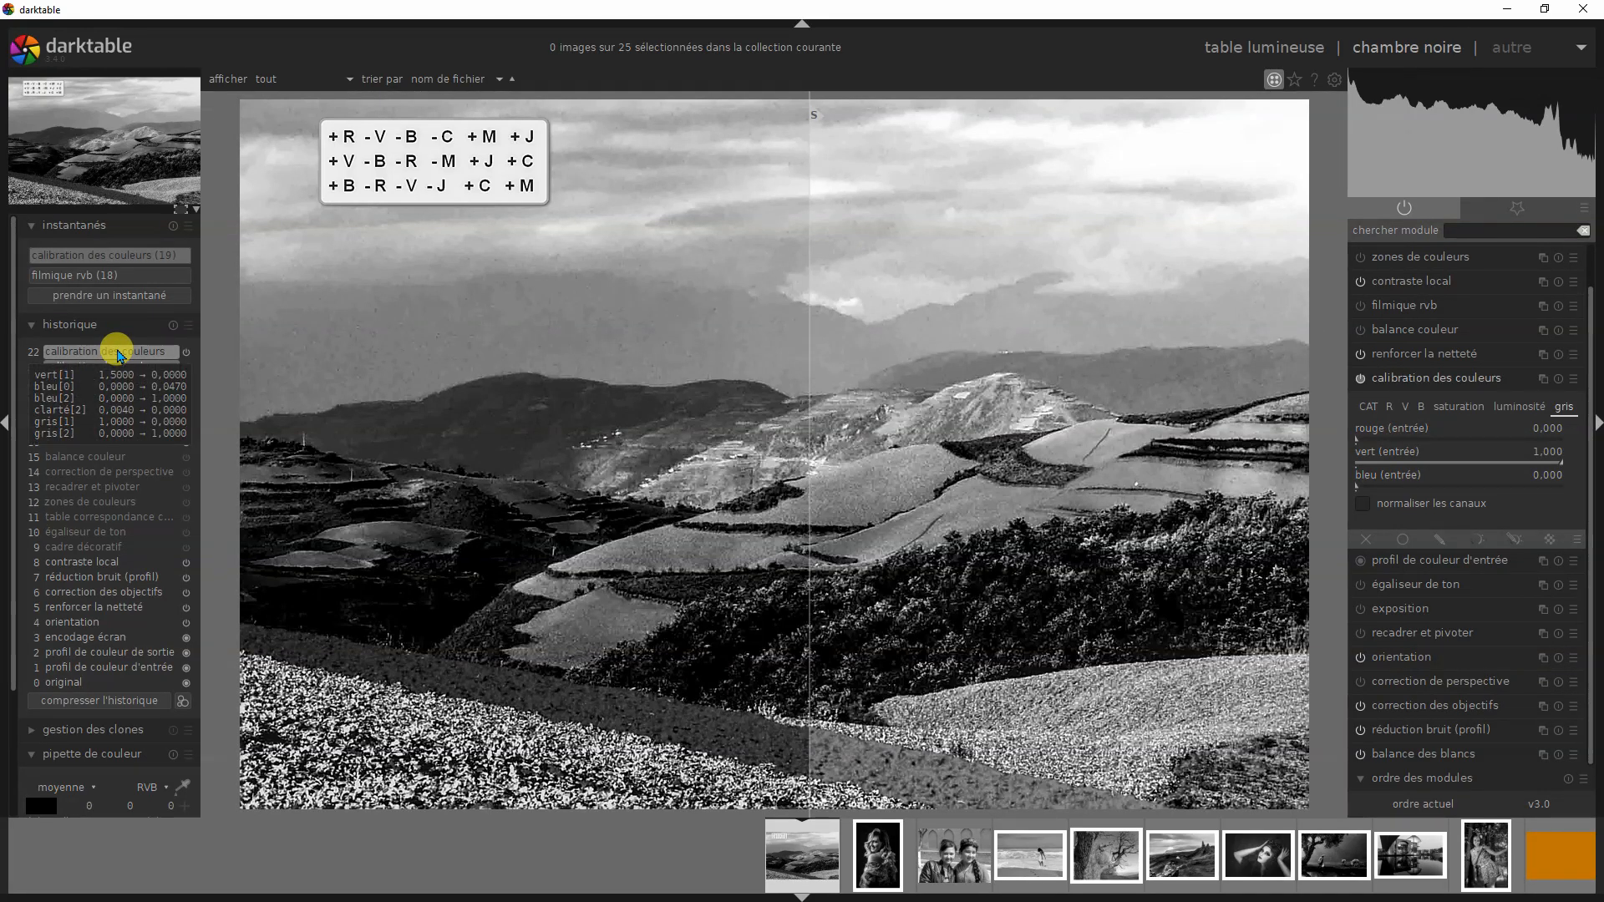
# - Compare the landscape's blue version at history step 22 with luminance snapshot (19), moving the divider across the right half of the photo
pyautogui.click(131, 355)
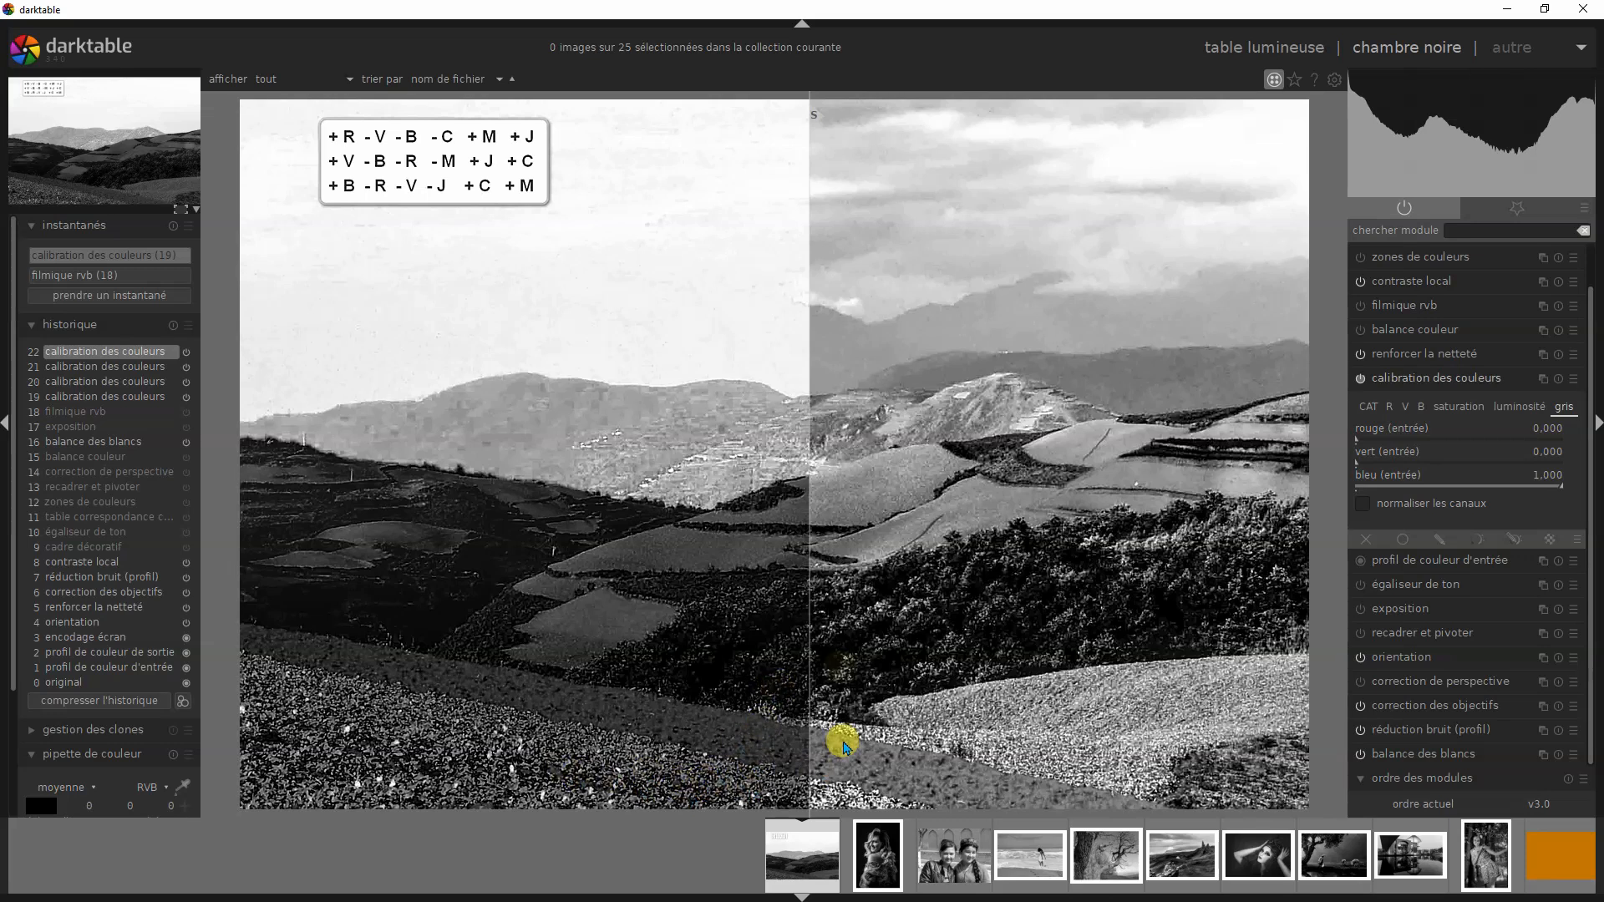
pyautogui.moveTo(817, 124); pyautogui.dragTo(1068, 203)
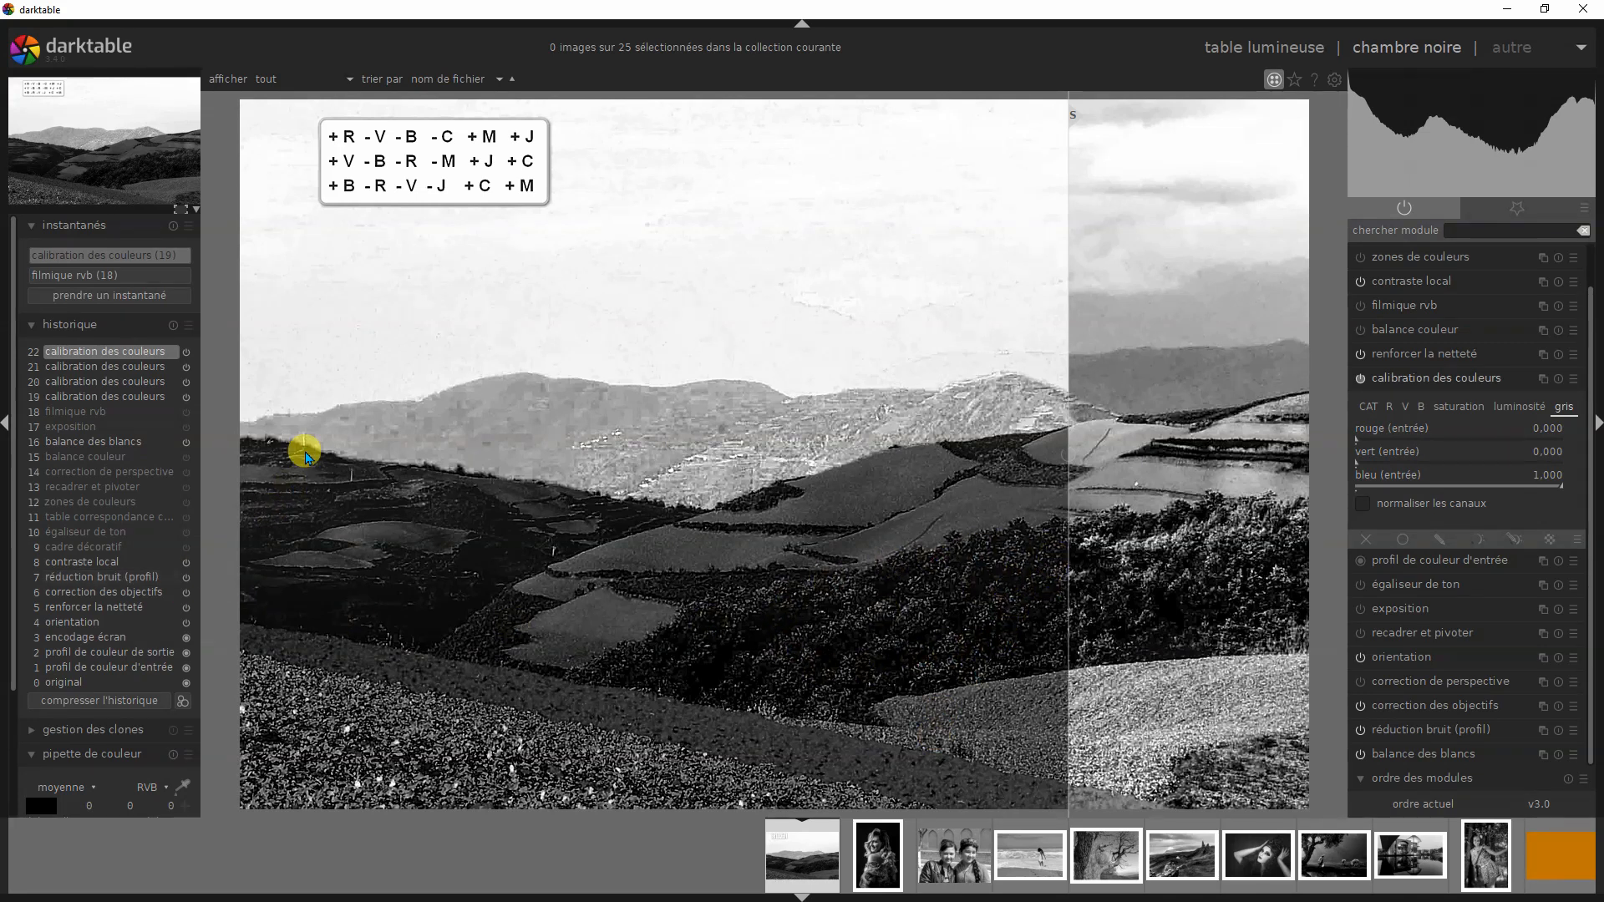
pyautogui.moveTo(1078, 125); pyautogui.dragTo(1011, 192)
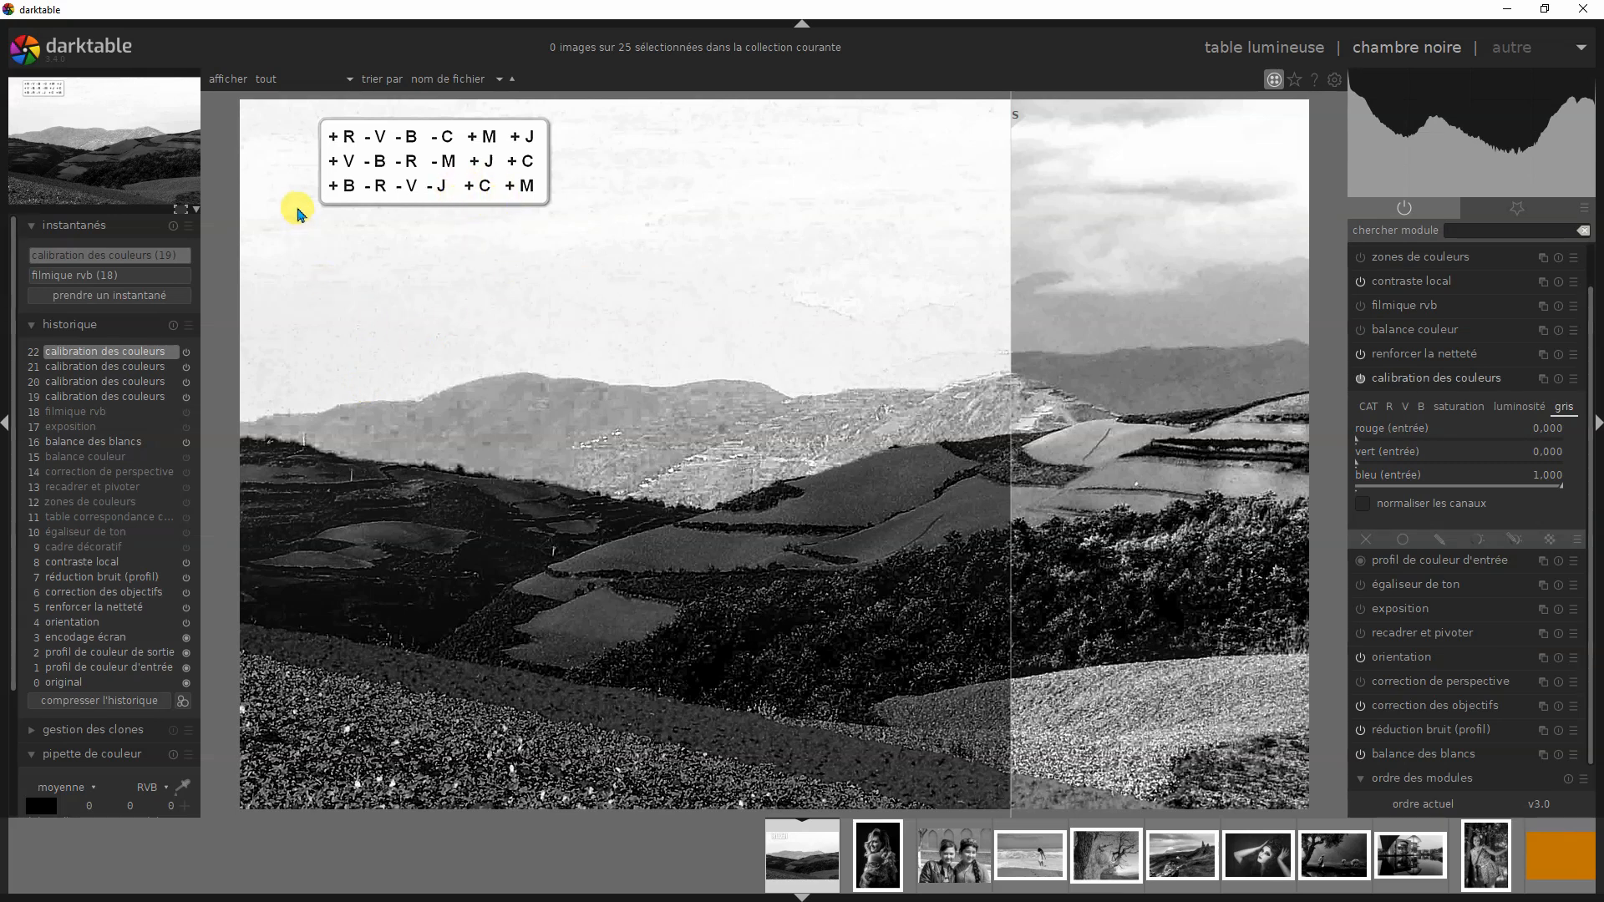
pyautogui.moveTo(1013, 118); pyautogui.dragTo(1165, 315)
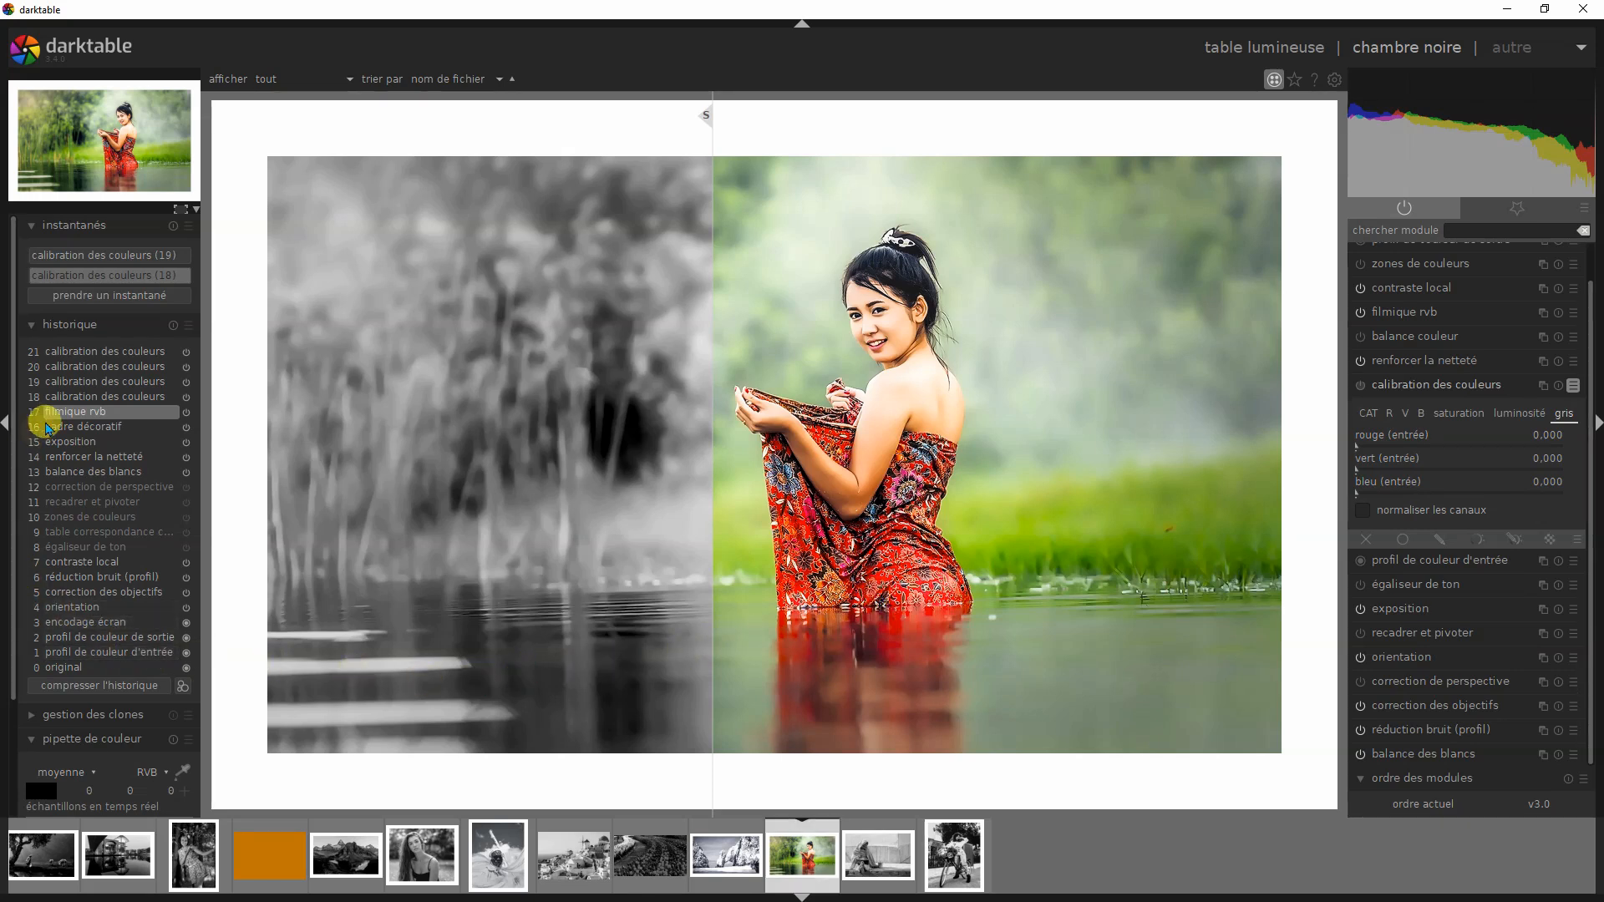
# - At the lake portrait's history step 18, check the applied calibration des couleurs preset and compare with snapshot (18), moving the divider across the woman and back
pyautogui.click(100, 397)
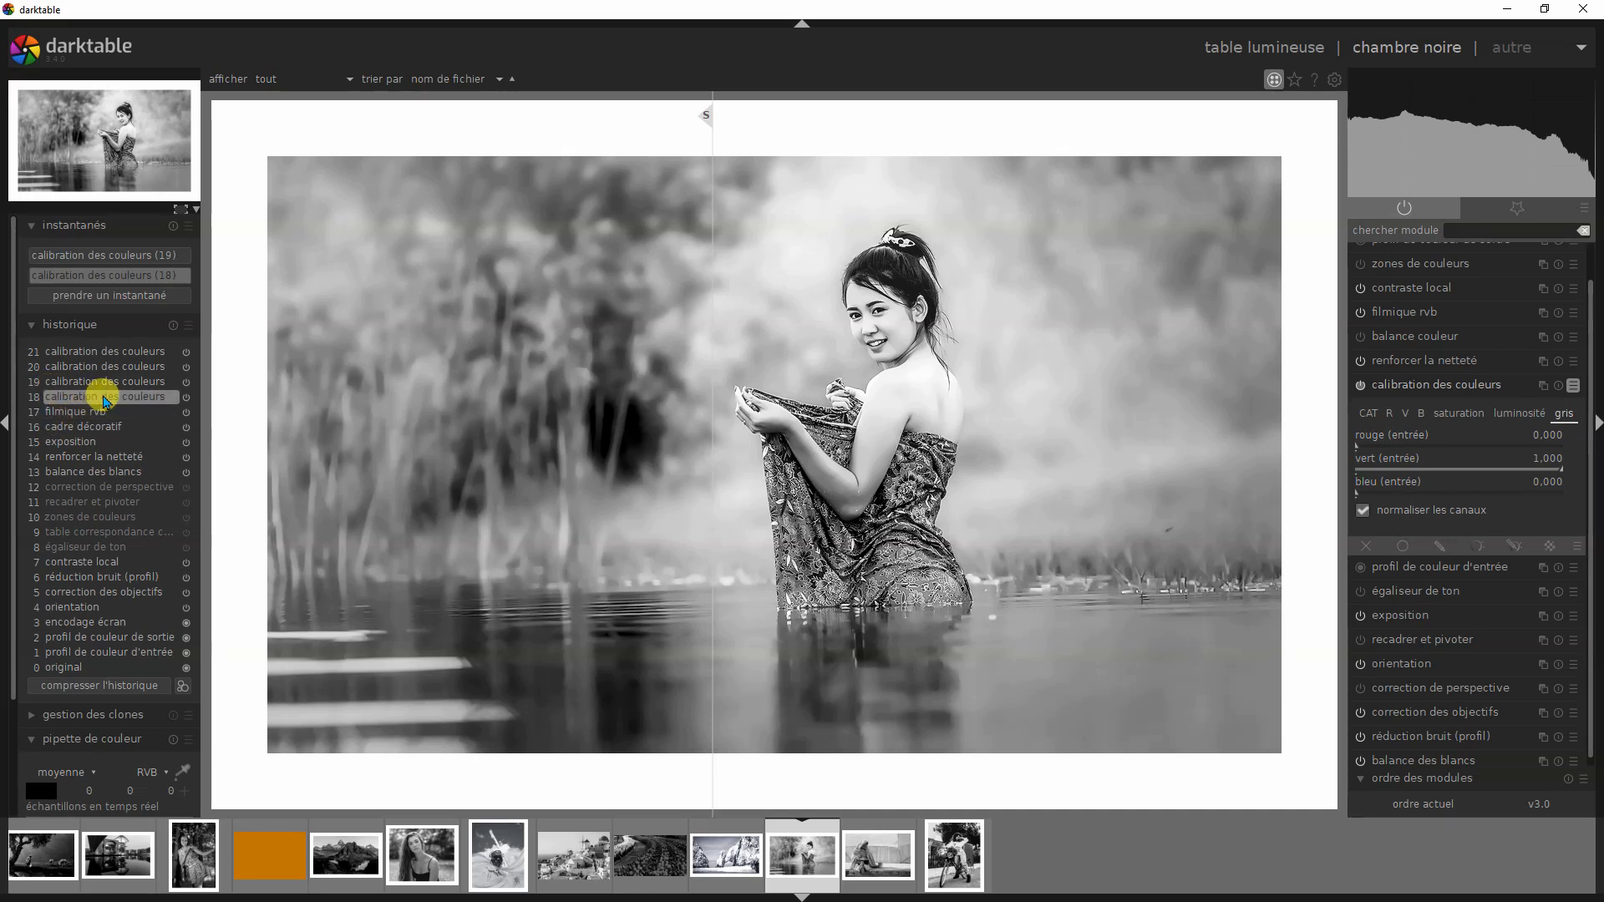
pyautogui.click(1564, 386)
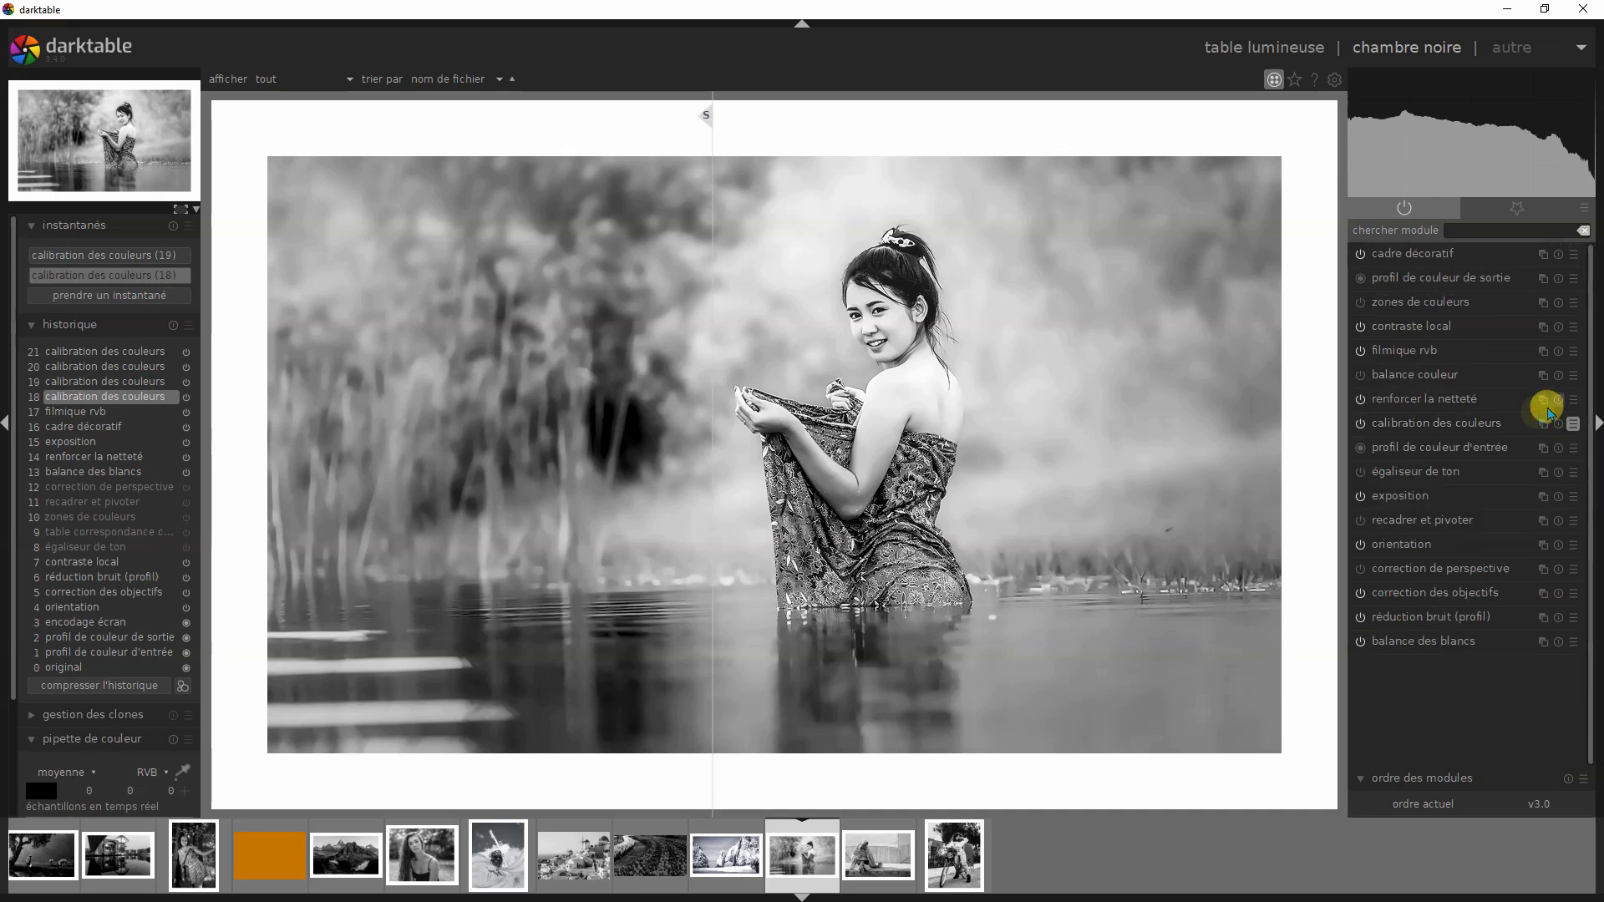
pyautogui.click(1405, 419)
pyautogui.click(1571, 382)
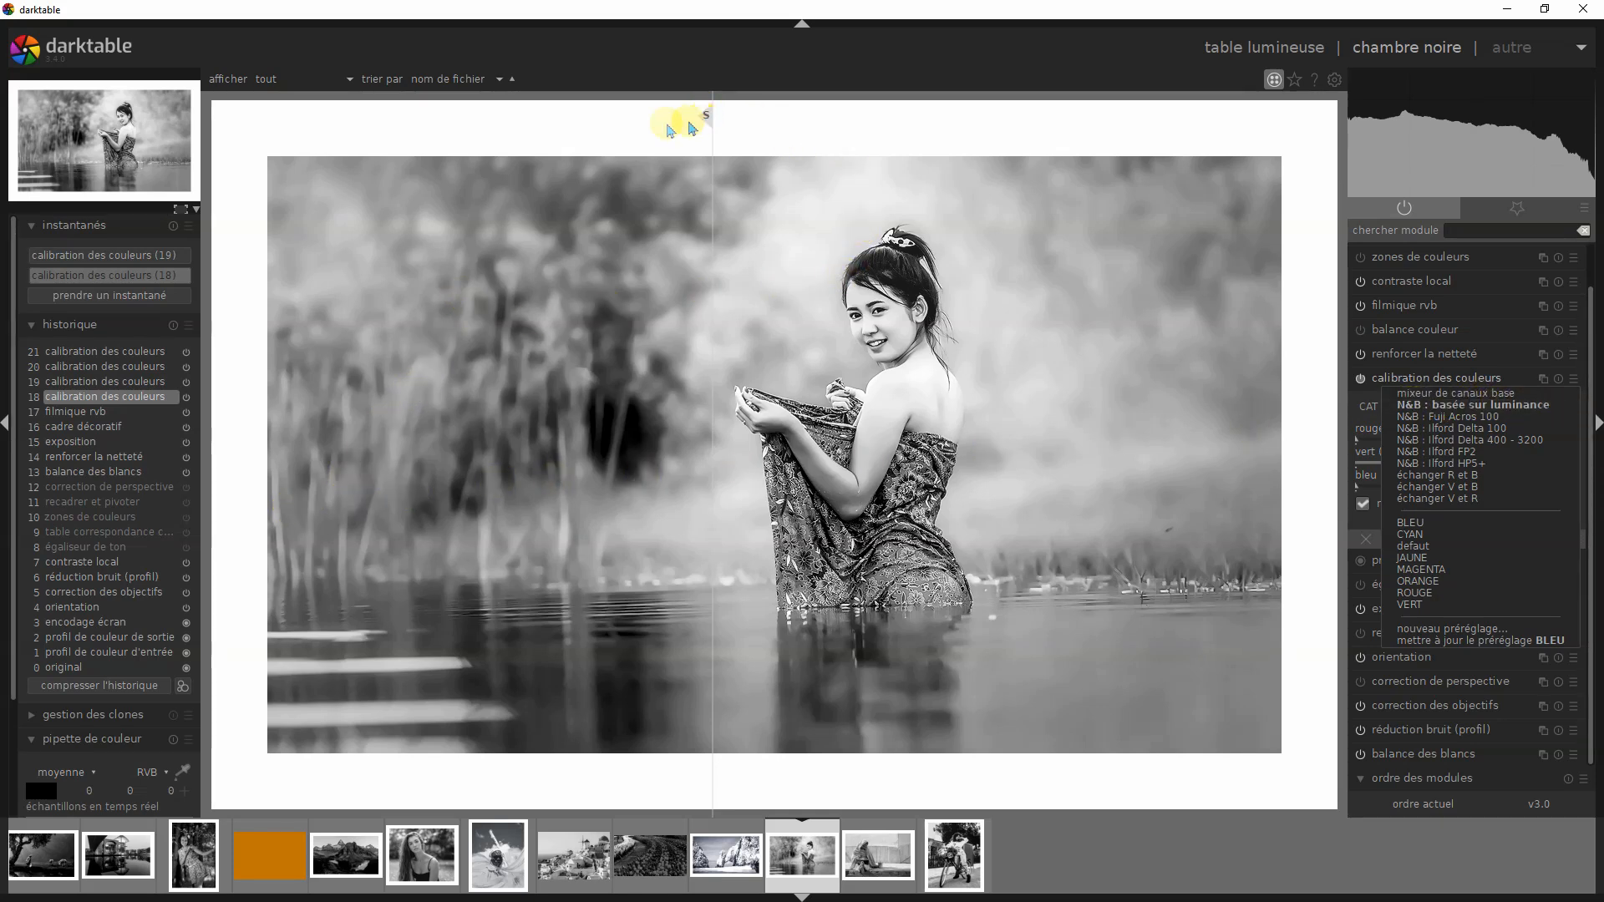
pyautogui.click(698, 127)
pyautogui.moveTo(704, 121); pyautogui.dragTo(1061, 203)
pyautogui.moveTo(893, 217); pyautogui.dragTo(714, 270)
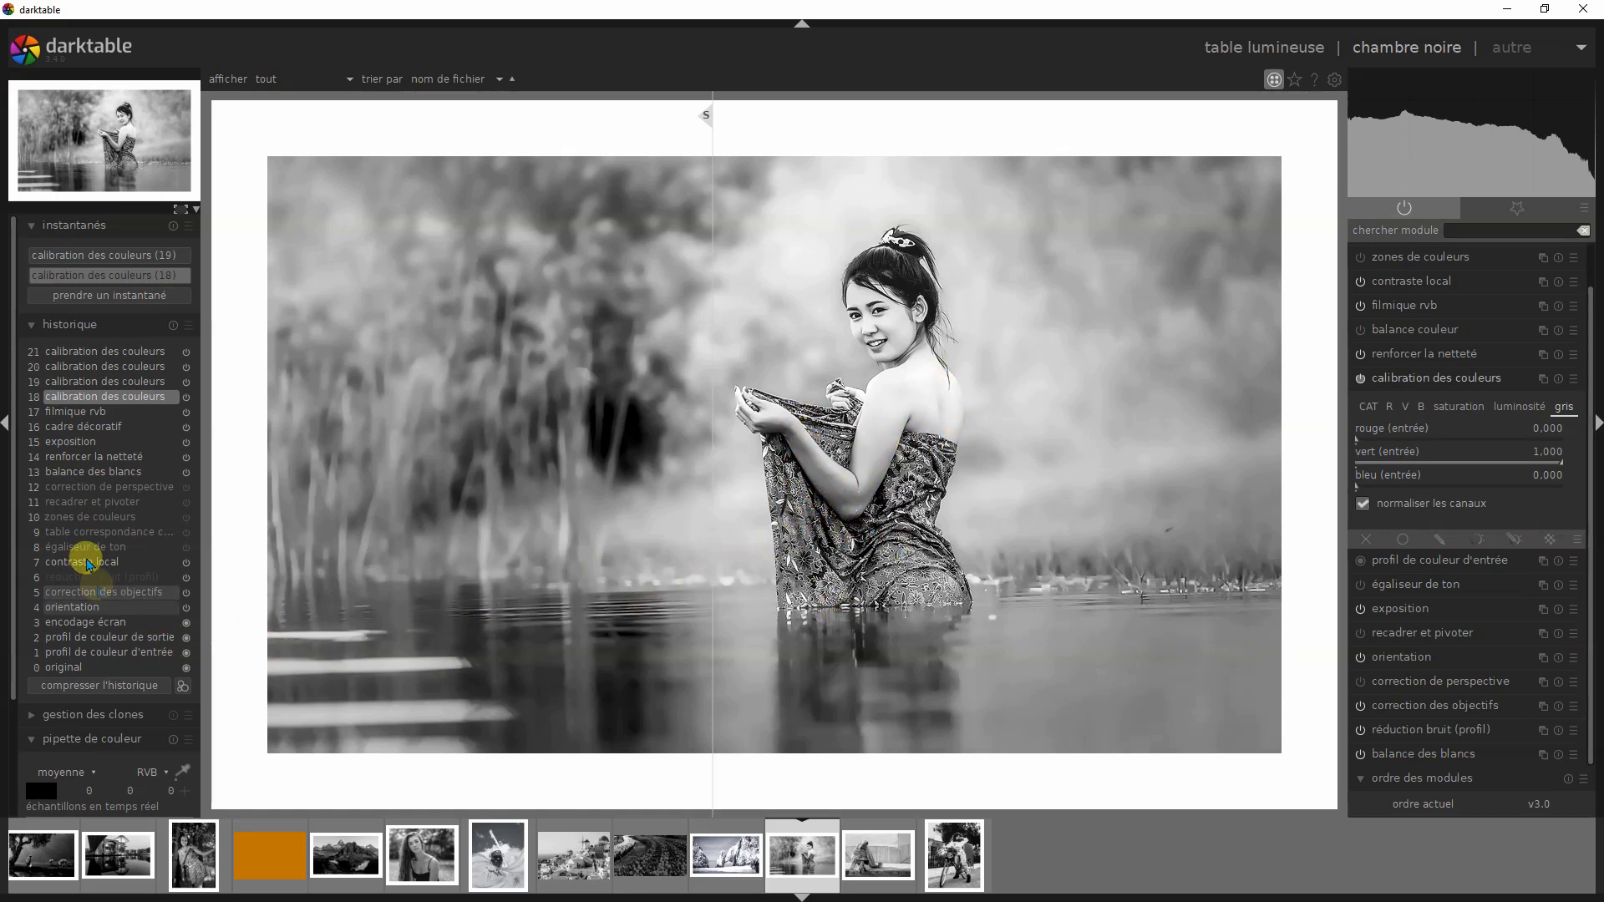
# - Compare the lake portrait's red version at history step 19 with luminance snapshot (18), moving the divider onto the woman's face and partway back
pyautogui.click(143, 384)
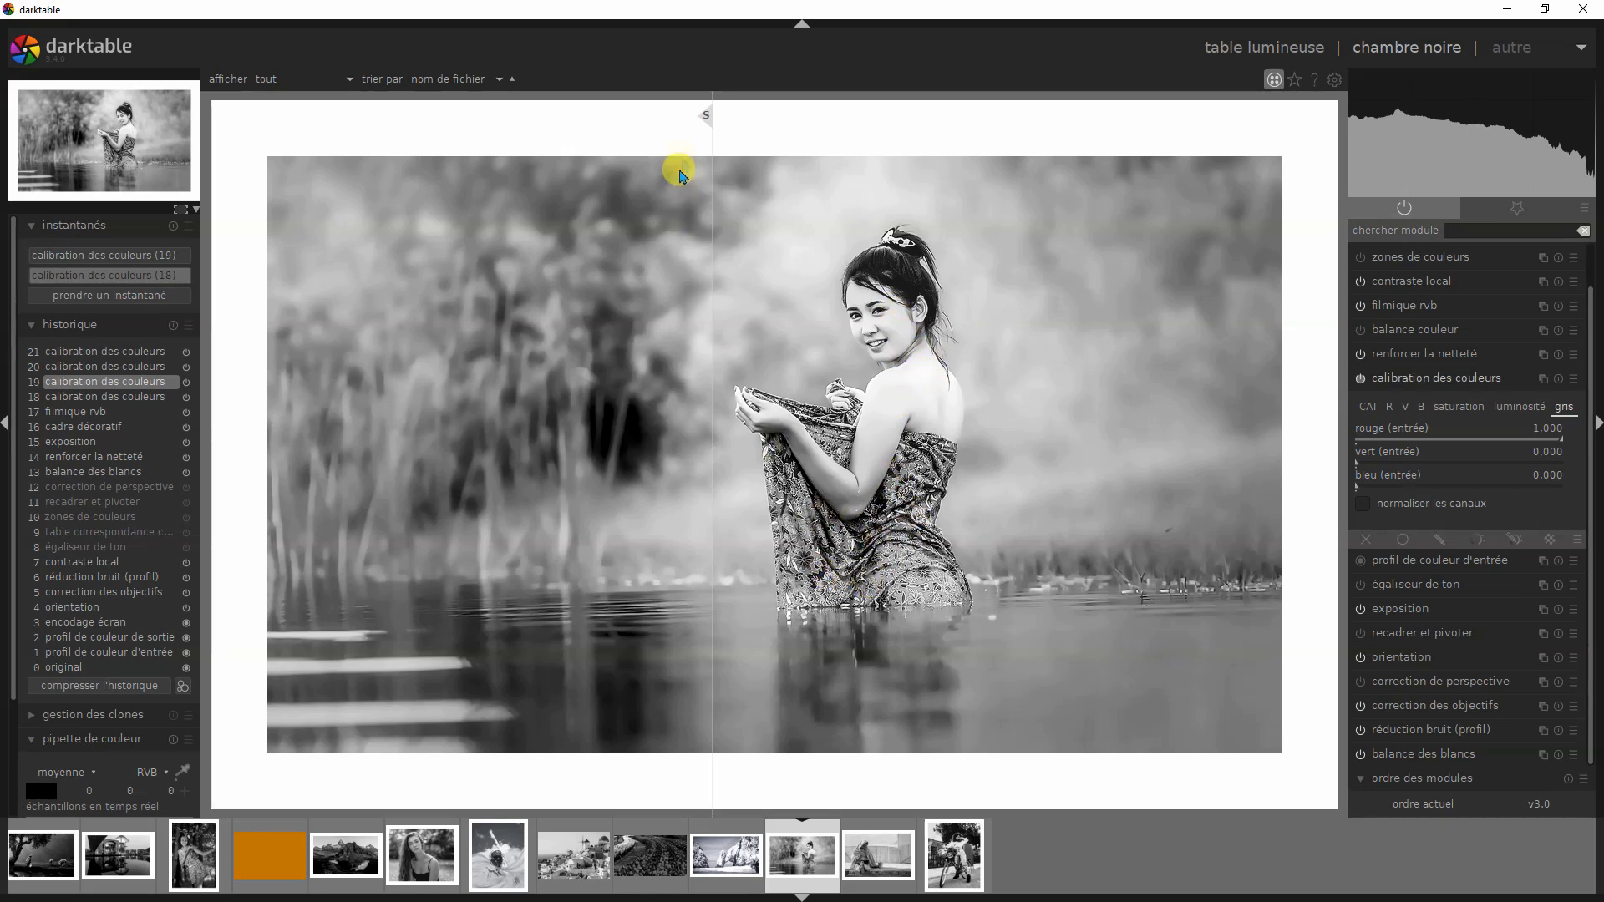
pyautogui.moveTo(701, 122); pyautogui.dragTo(873, 142)
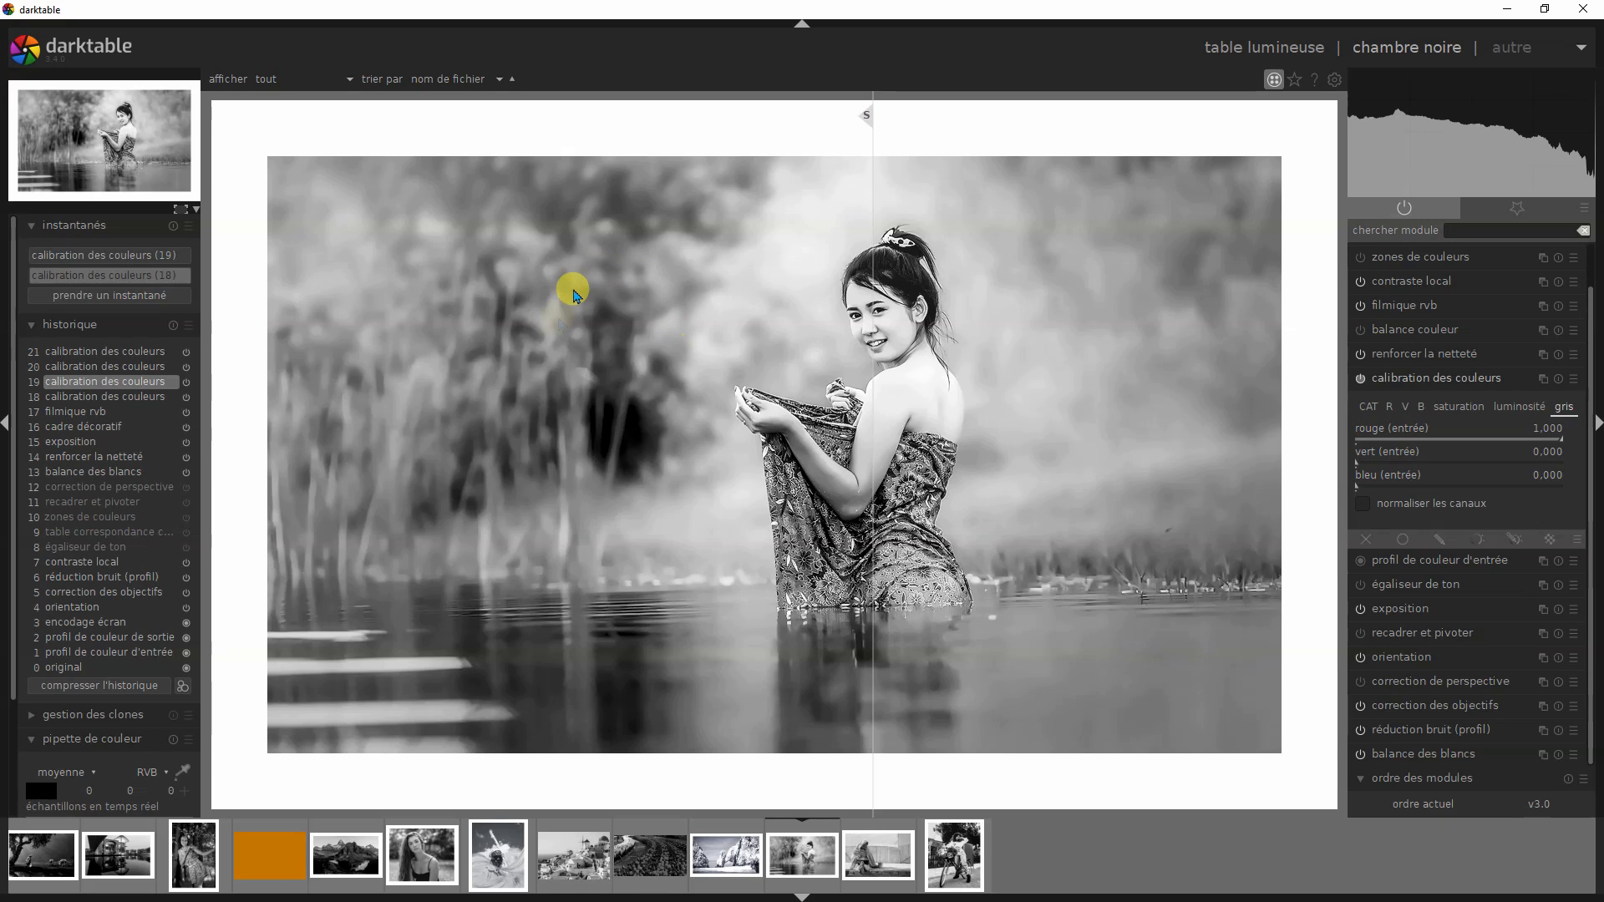
pyautogui.moveTo(872, 114); pyautogui.dragTo(749, 133)
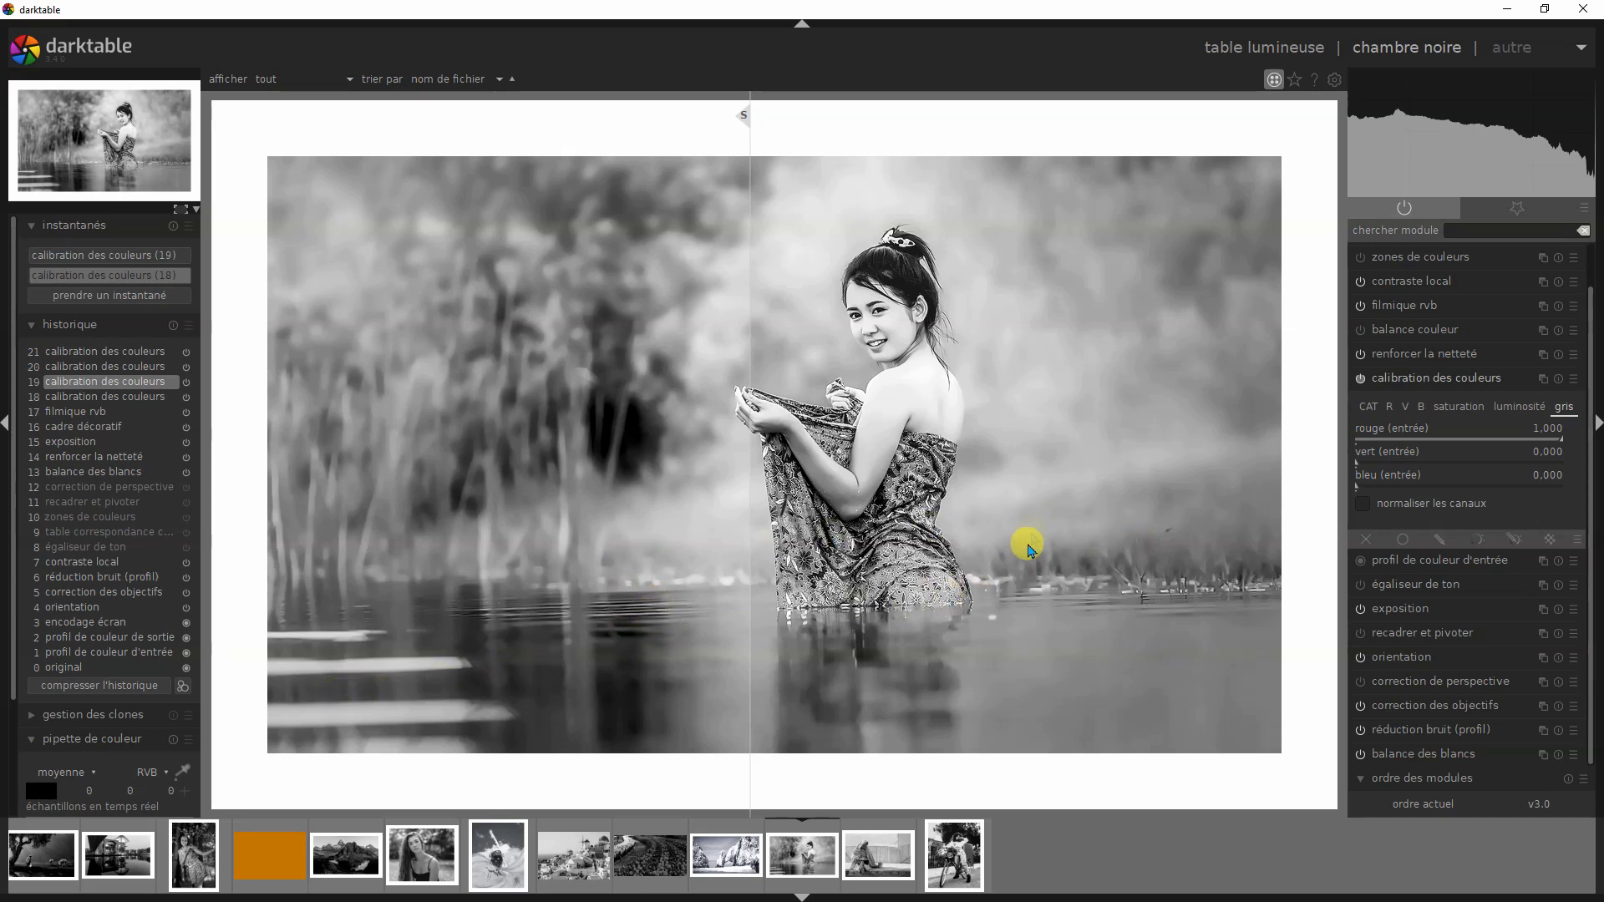
# - Compare the green version at history step 20 and the blue version at step 21 with snapshot (18), moving the divider to the photo's left edge
pyautogui.click(138, 366)
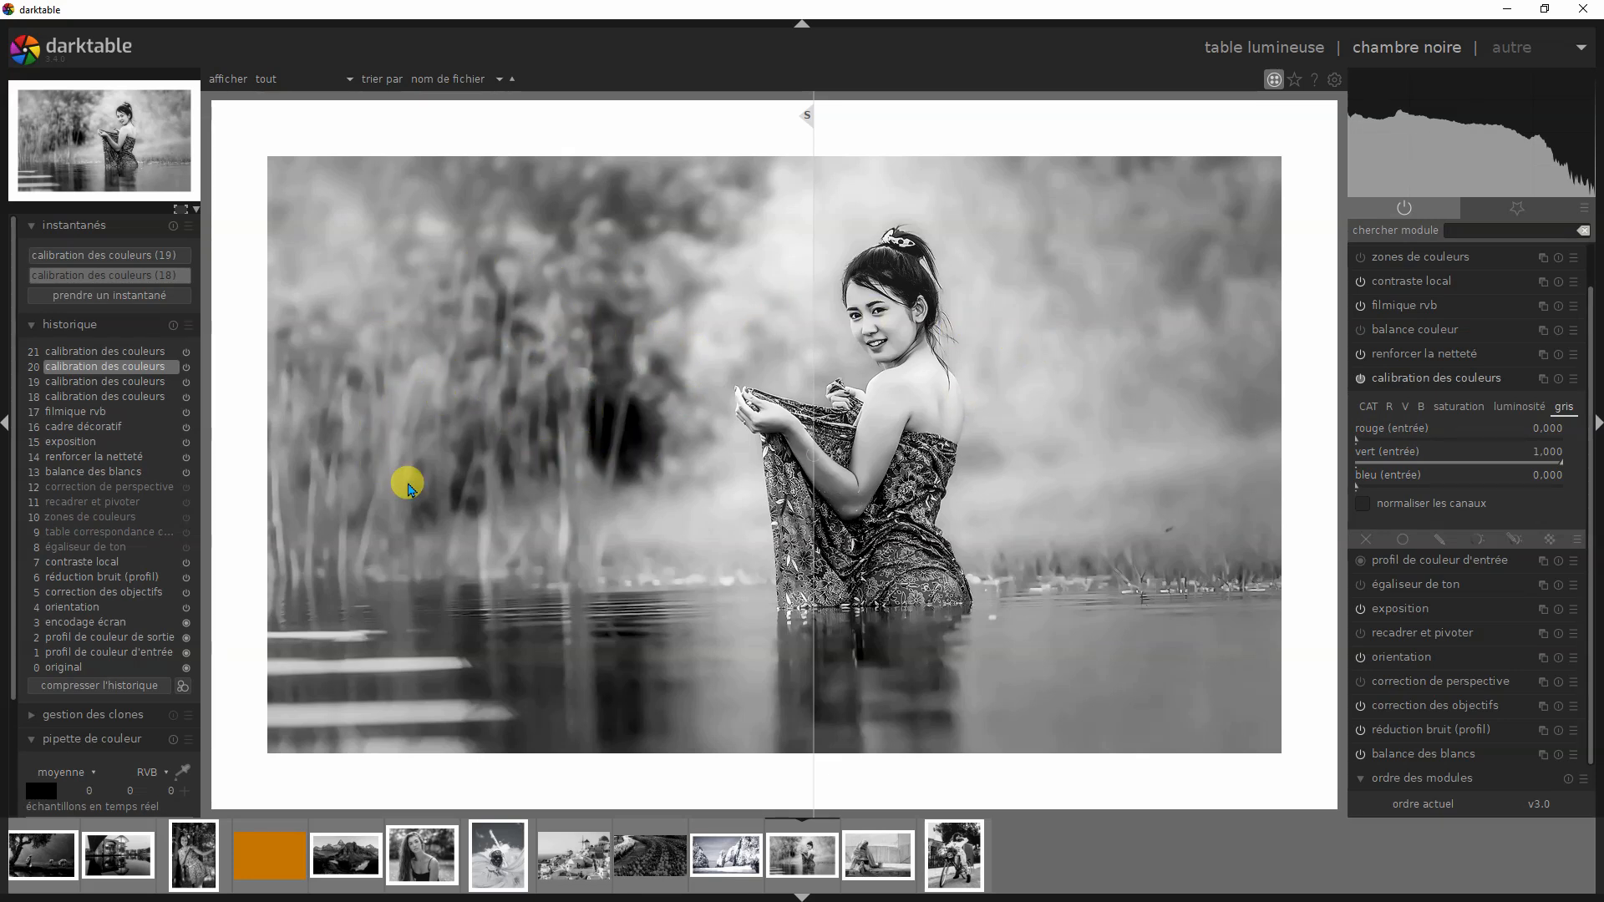
pyautogui.click(119, 352)
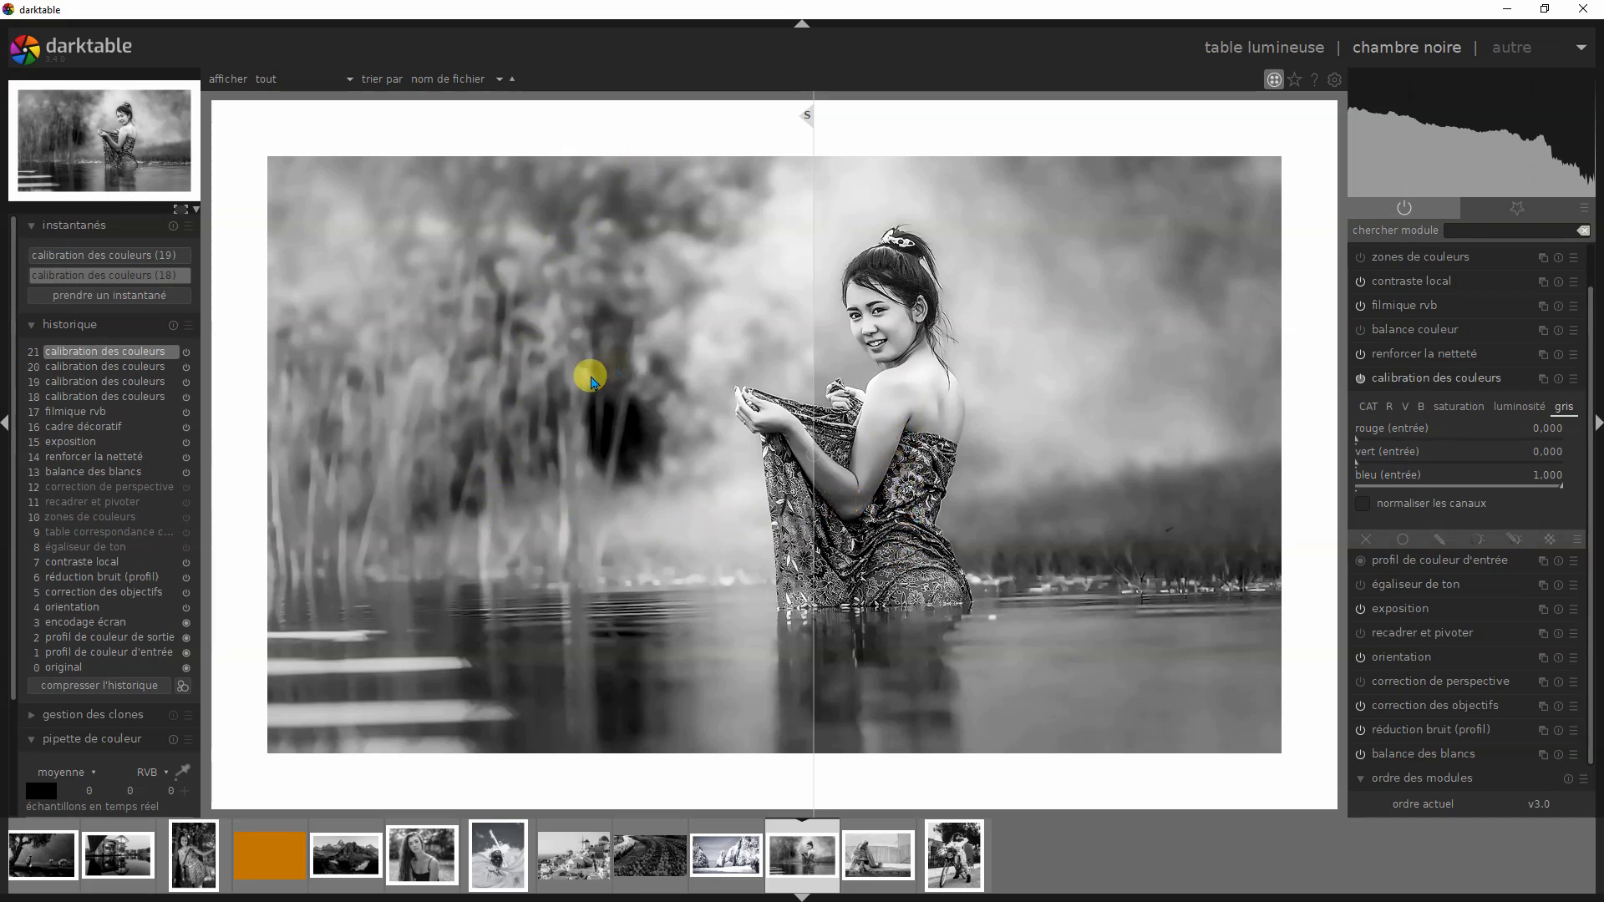
pyautogui.moveTo(809, 126); pyautogui.dragTo(260, 194)
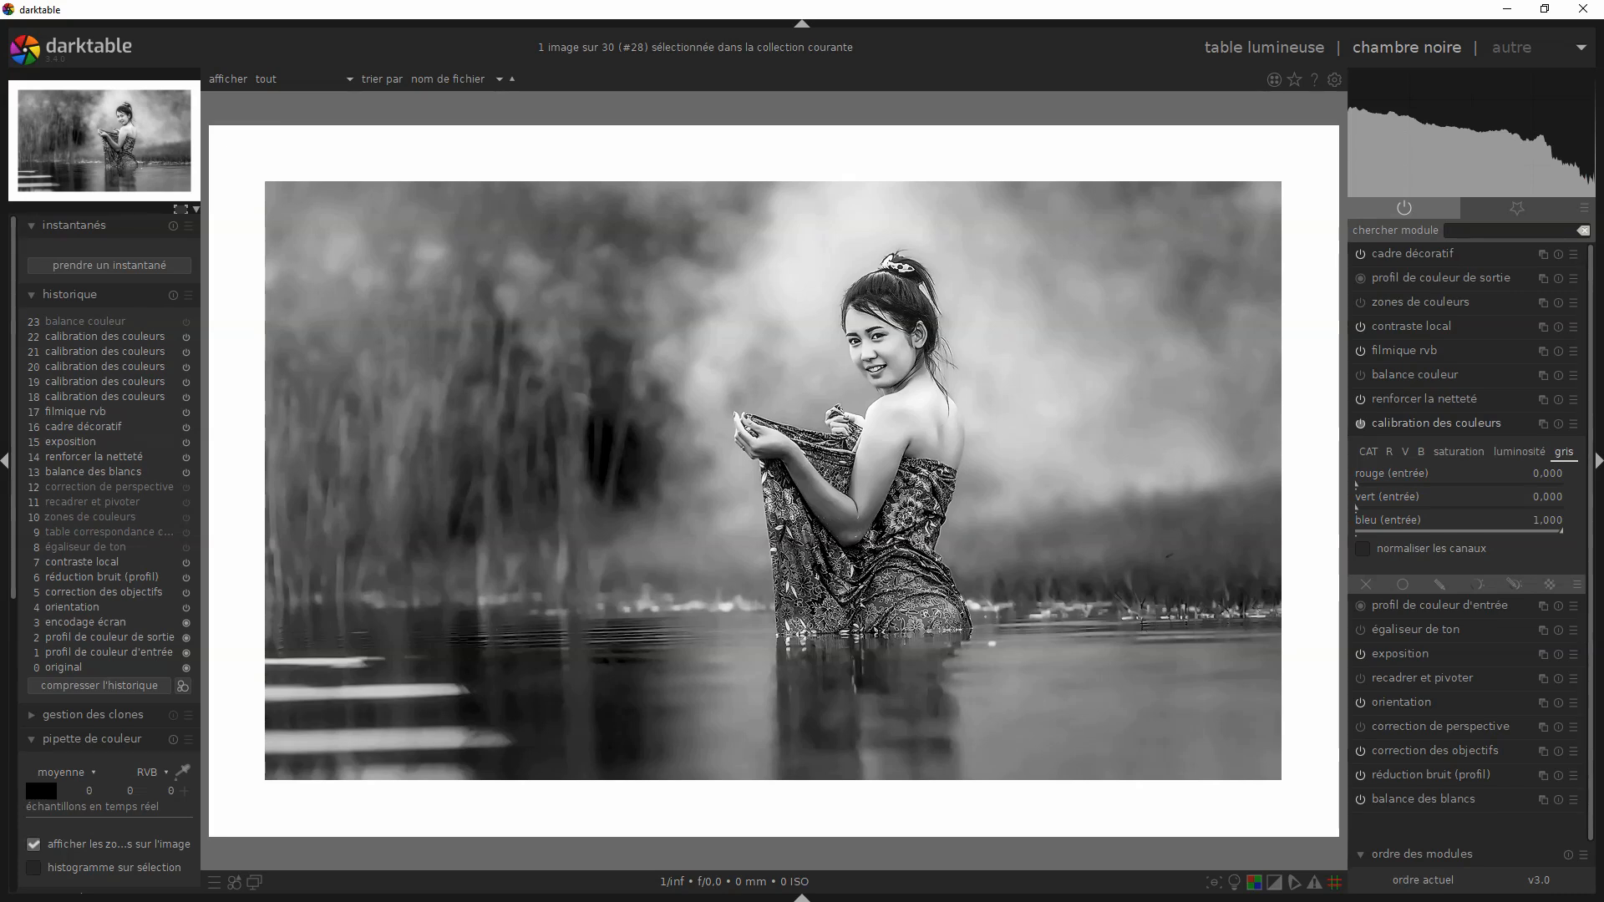
# - View the lake portrait's red version at history step 19 and blue version at step 22, and inspect the blue version's luminosité inputs
pyautogui.click(66, 389)
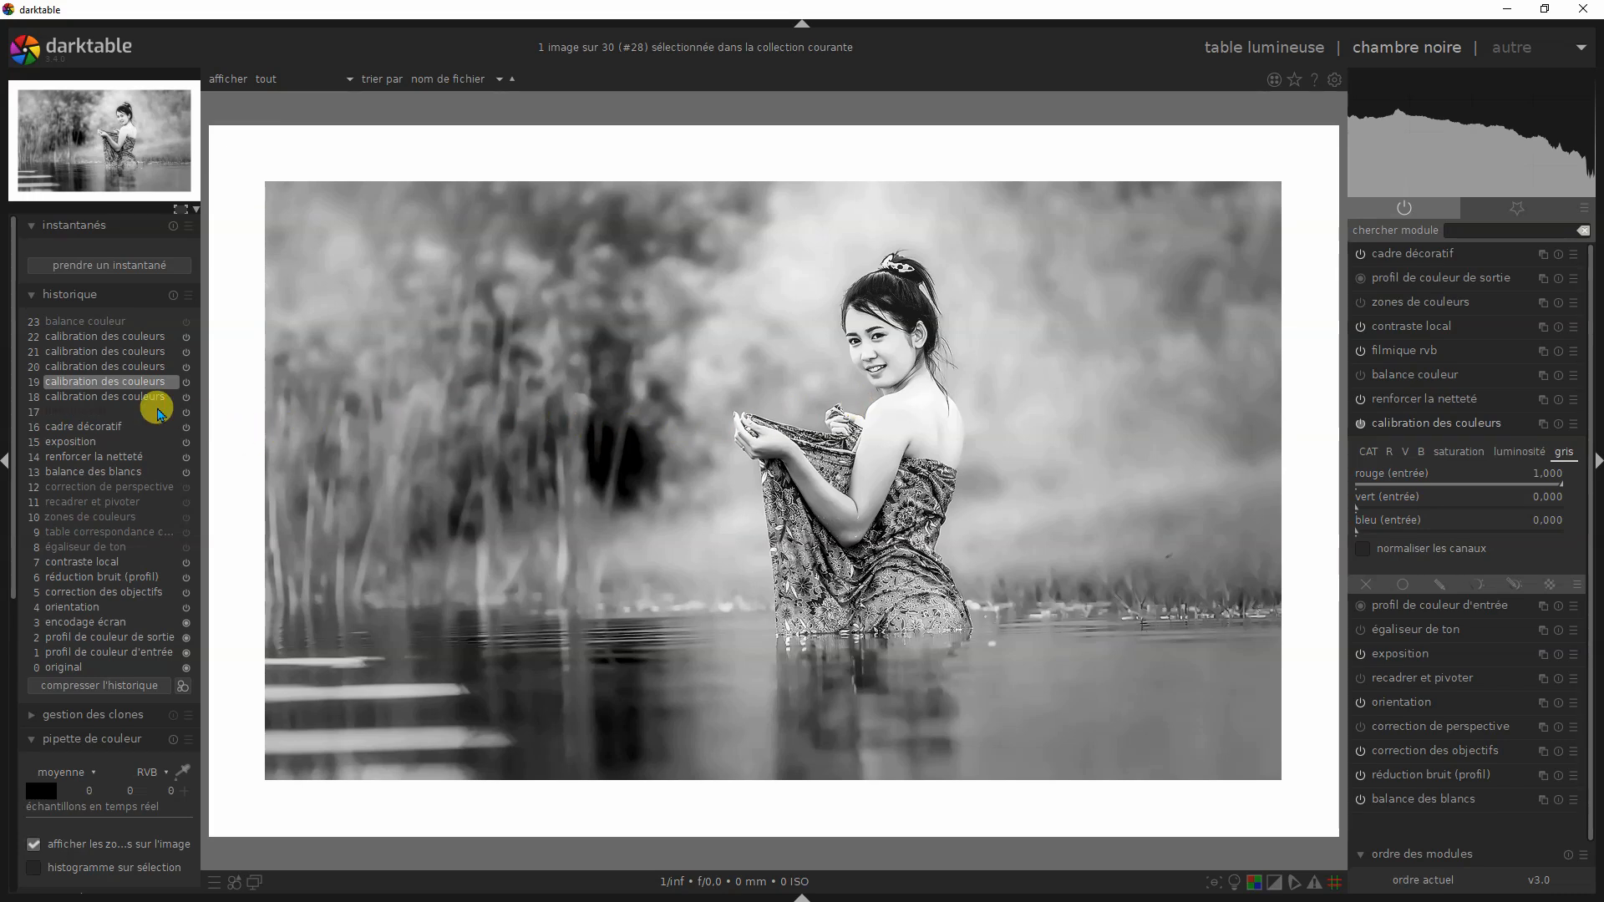
pyautogui.click(120, 337)
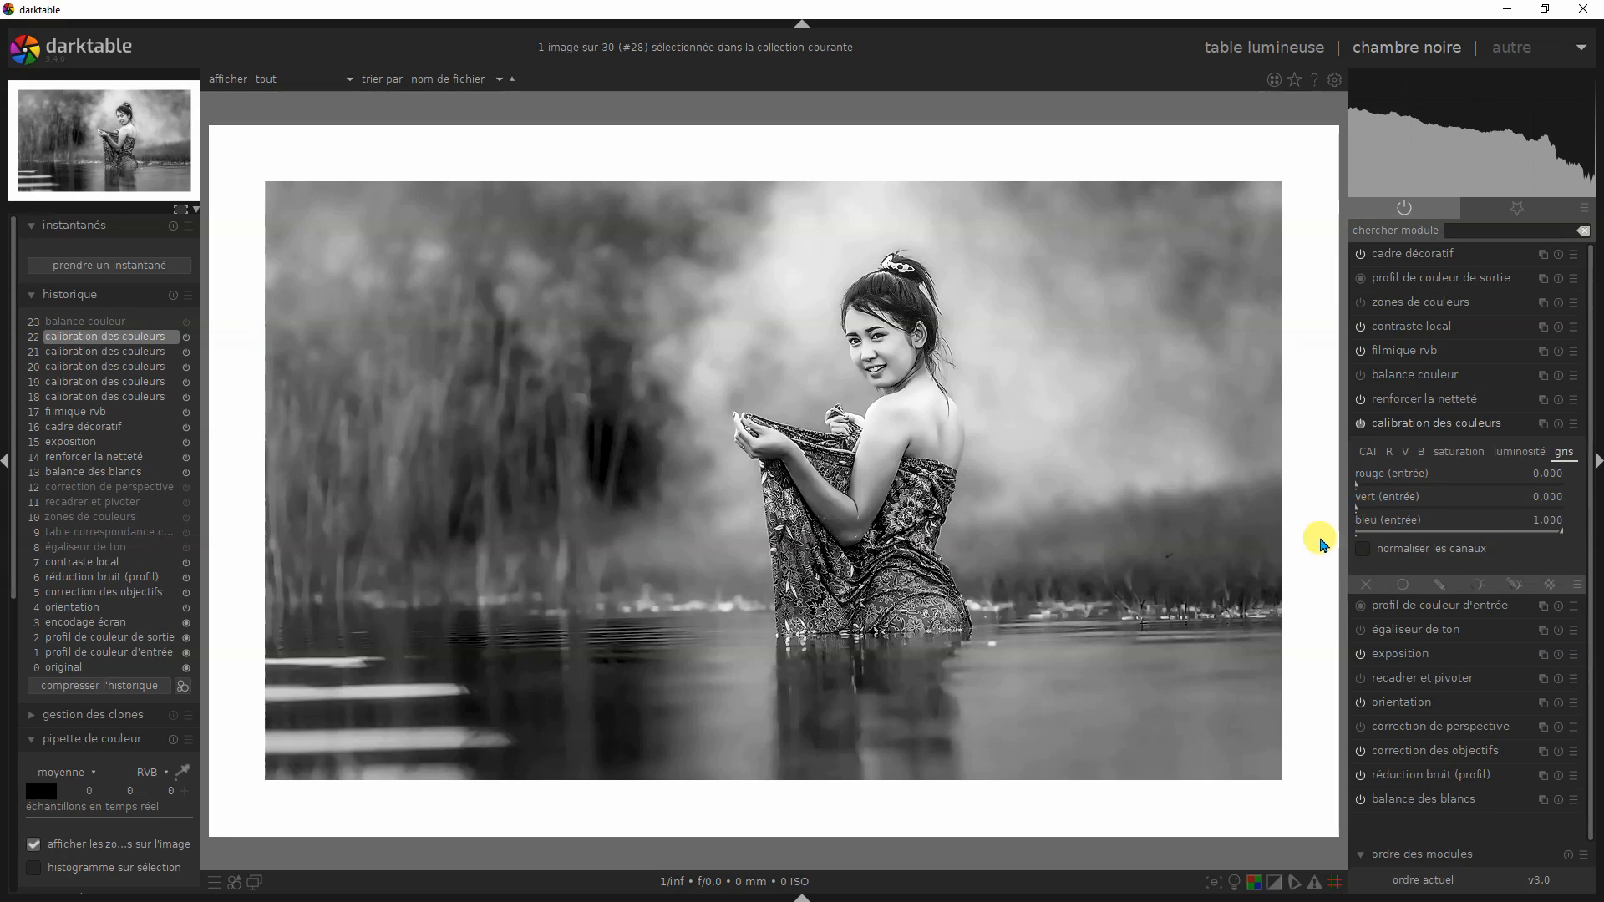
pyautogui.click(1518, 455)
pyautogui.click(1362, 548)
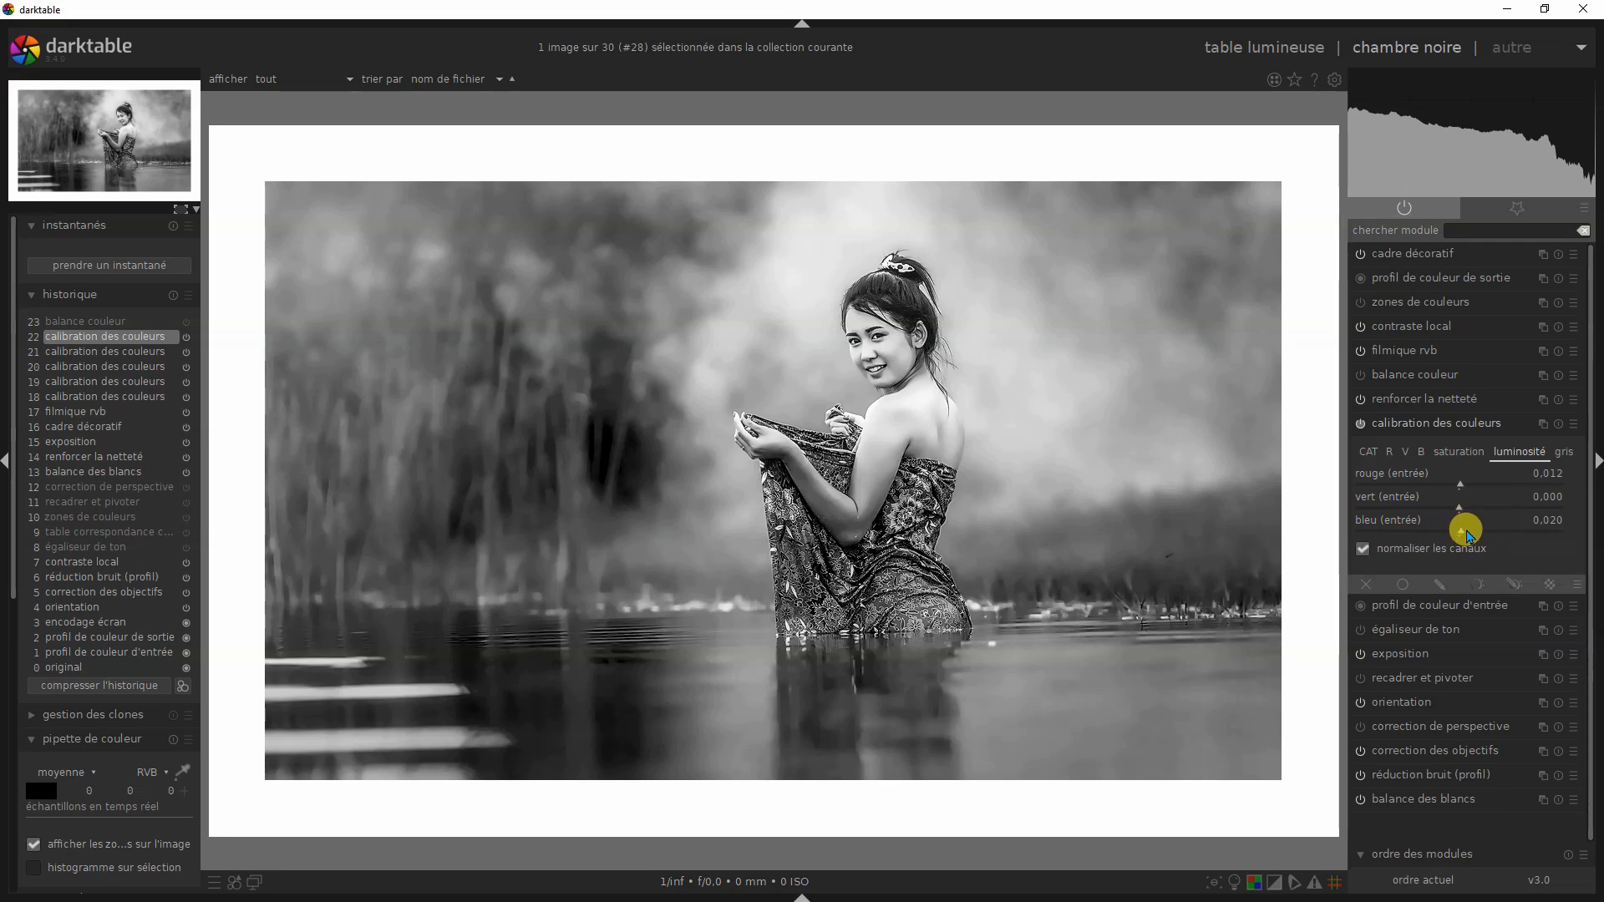
pyautogui.click(1470, 536)
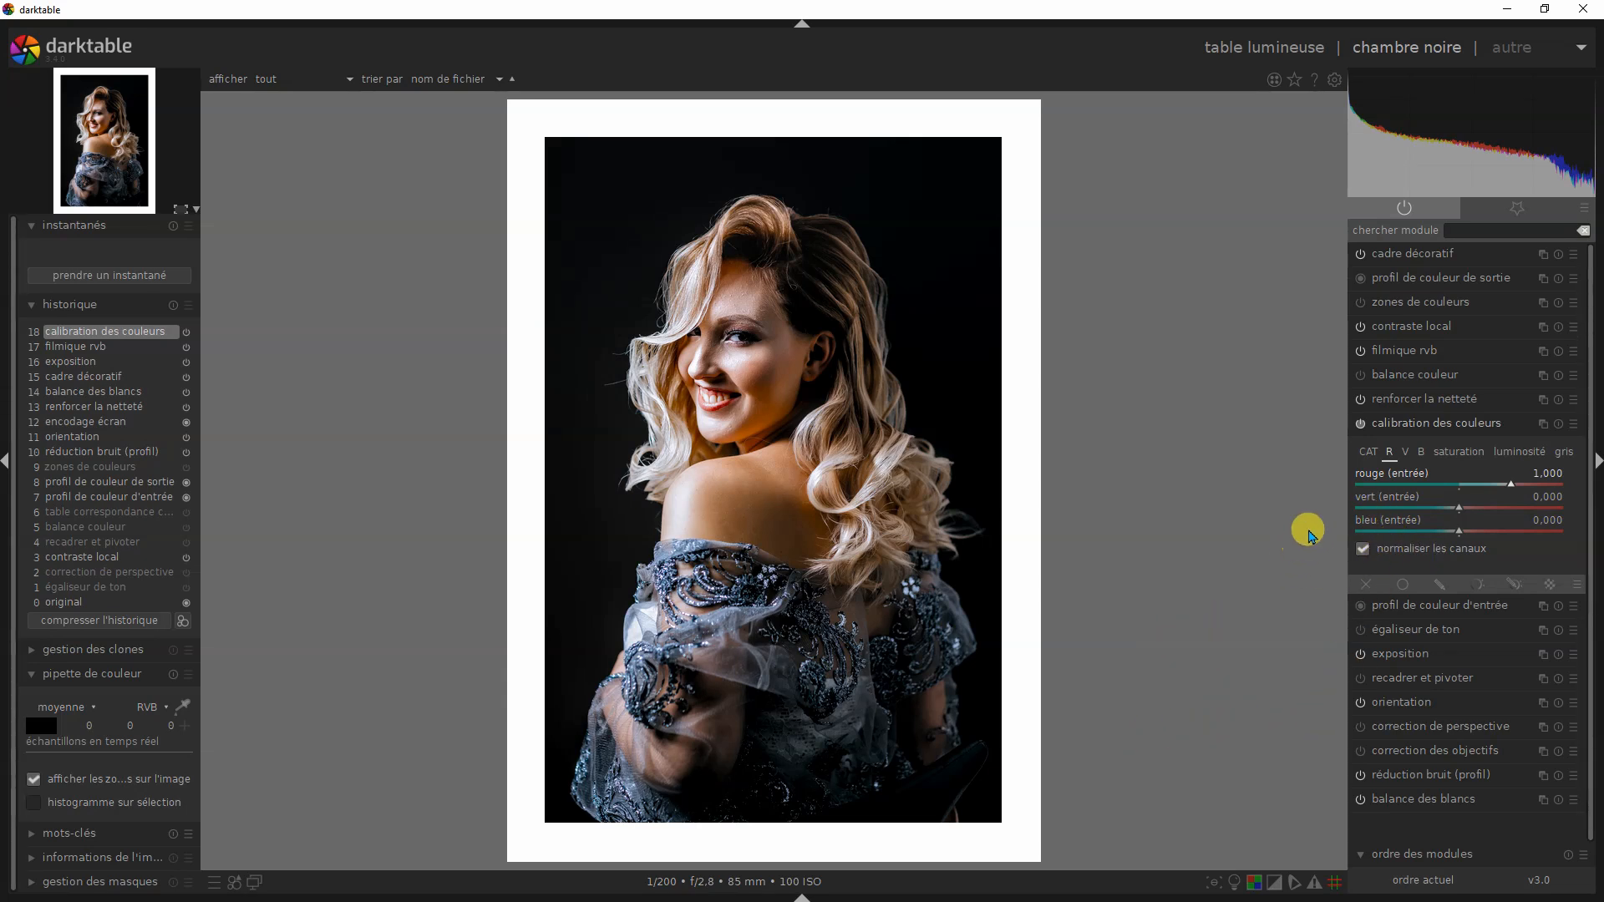
# - On the blonde woman's portrait, set rouge (entrée) of the R output to 0 and disable its normaliser les canaux option
pyautogui.rightClick(1459, 487)
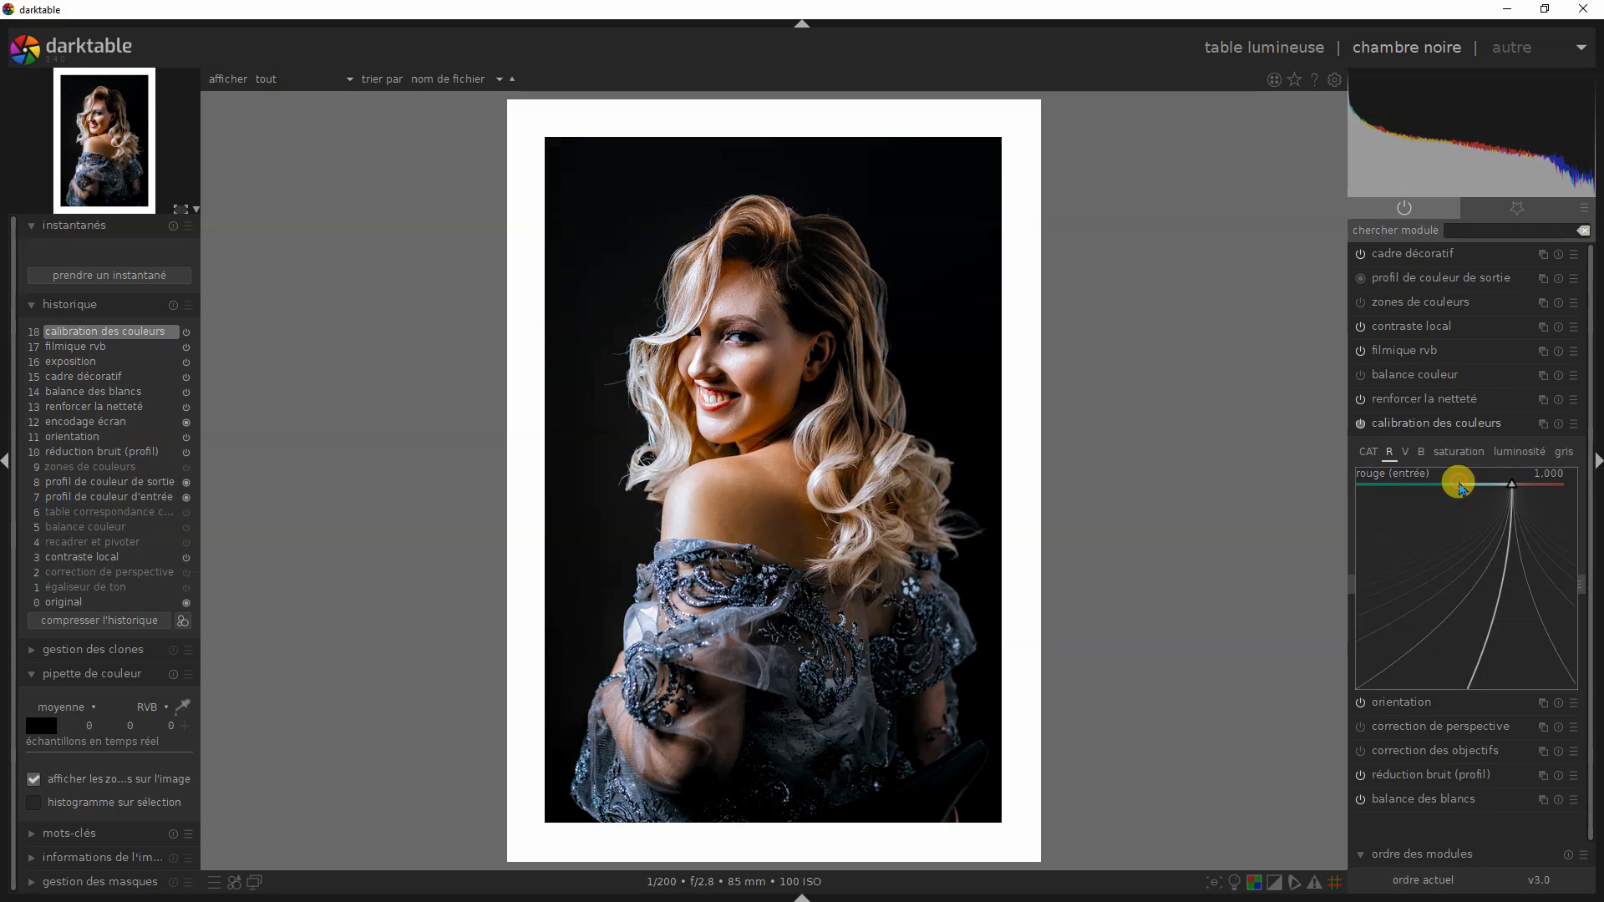
pyautogui.write('0')
pyautogui.press('Return')
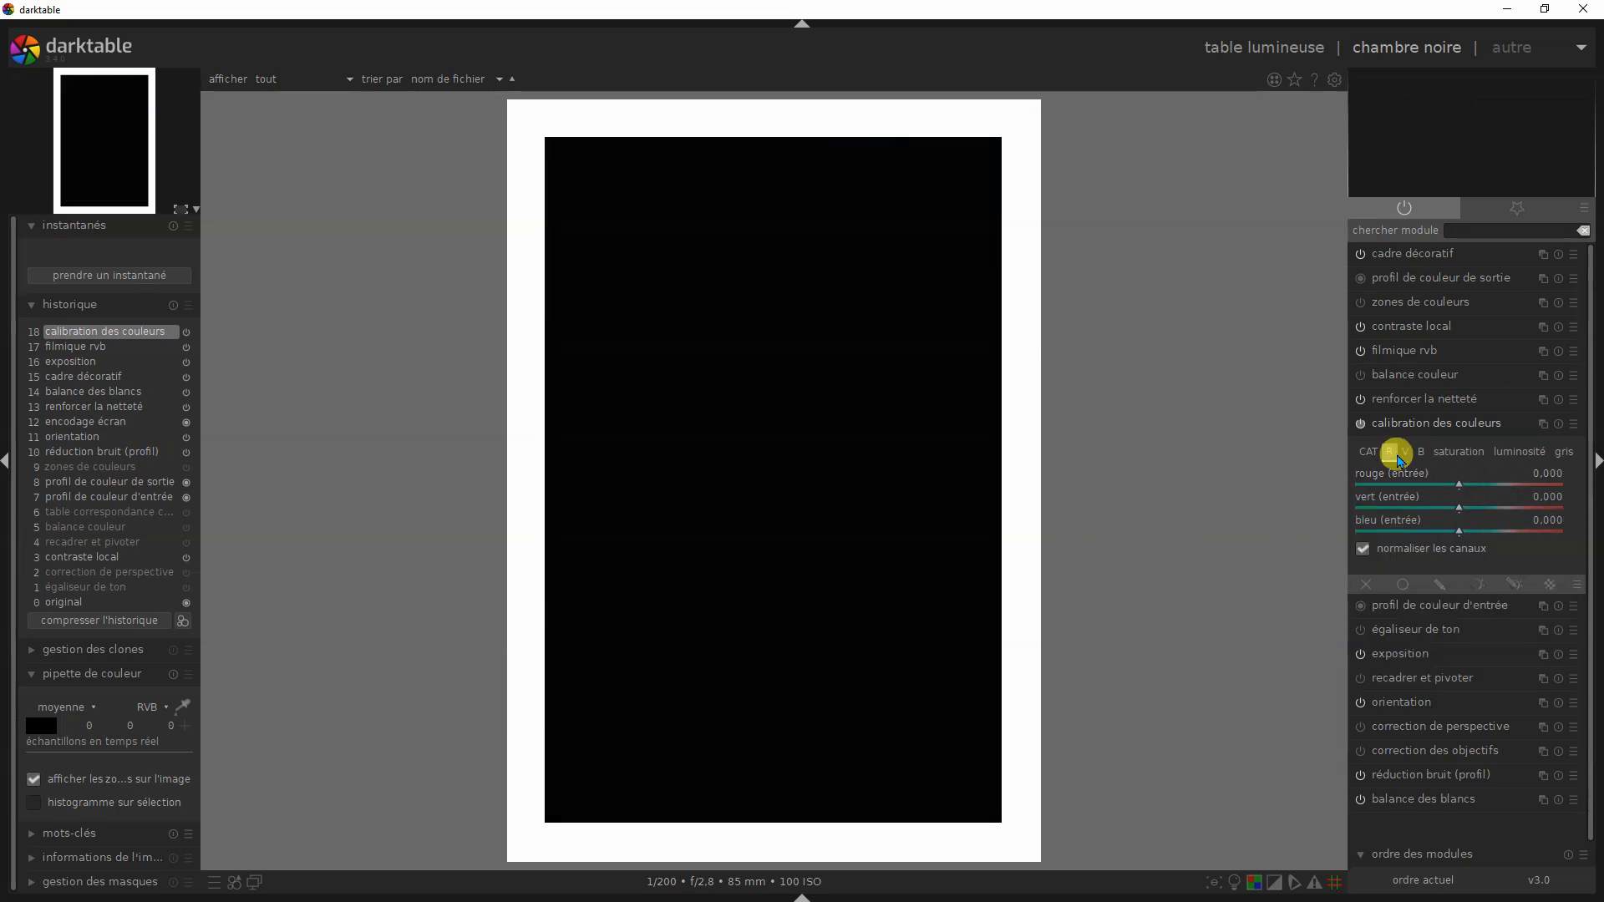
pyautogui.click(1362, 548)
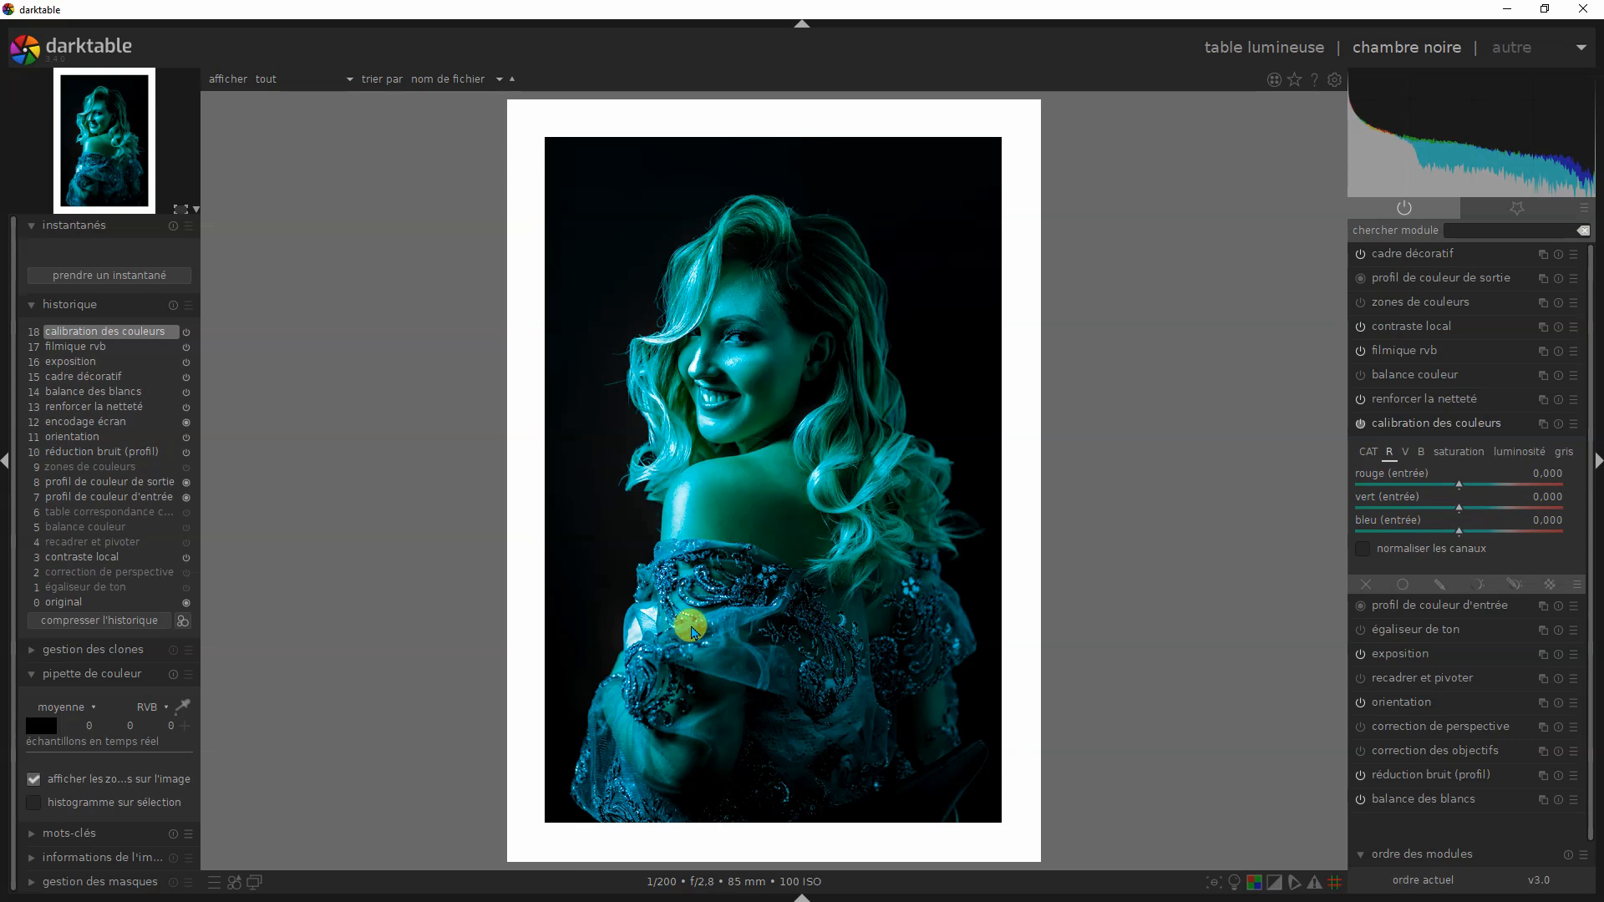
# - Check the V and B outputs, and in the gris mix set vert (entrée) to 0.462 and bleu (entrée) to 0.478
pyautogui.click(1403, 456)
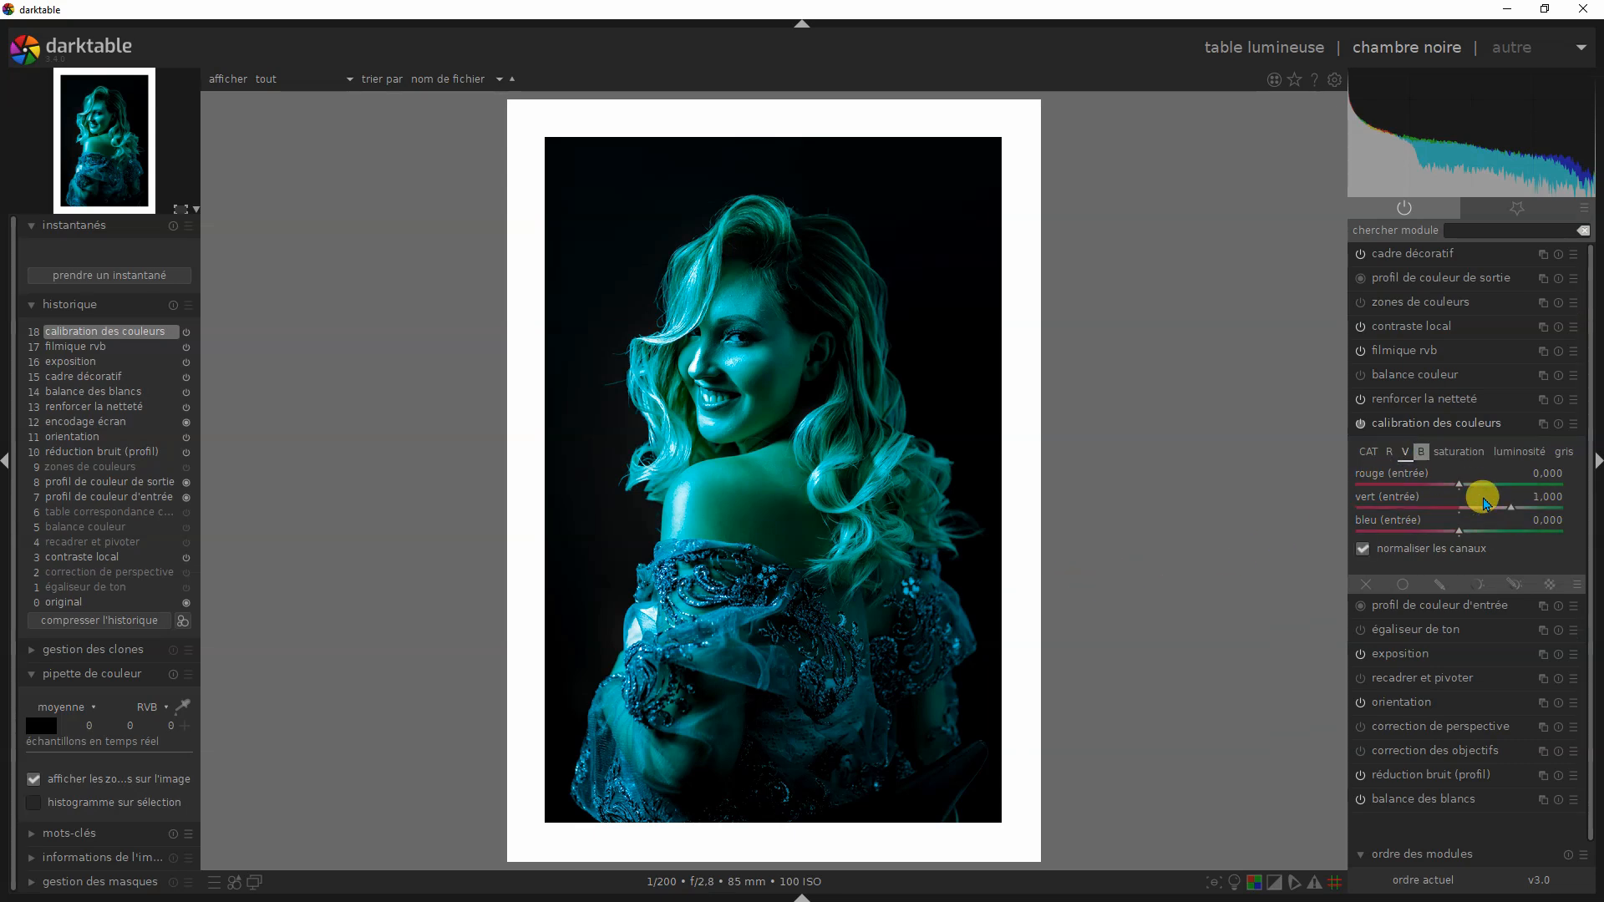
pyautogui.click(1422, 455)
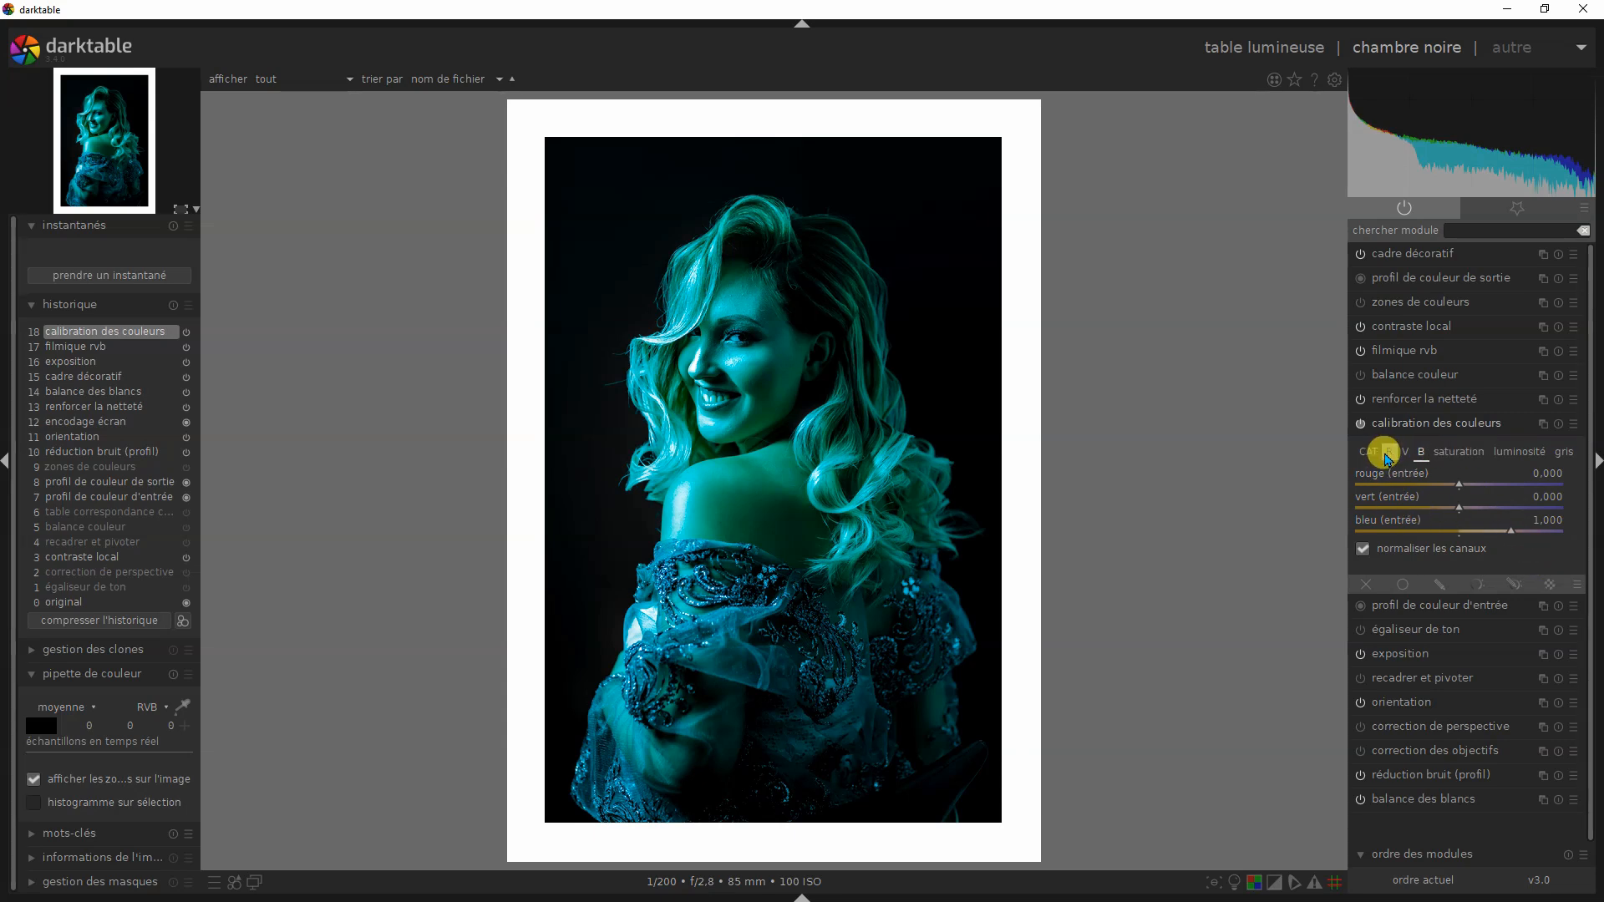
pyautogui.click(1563, 452)
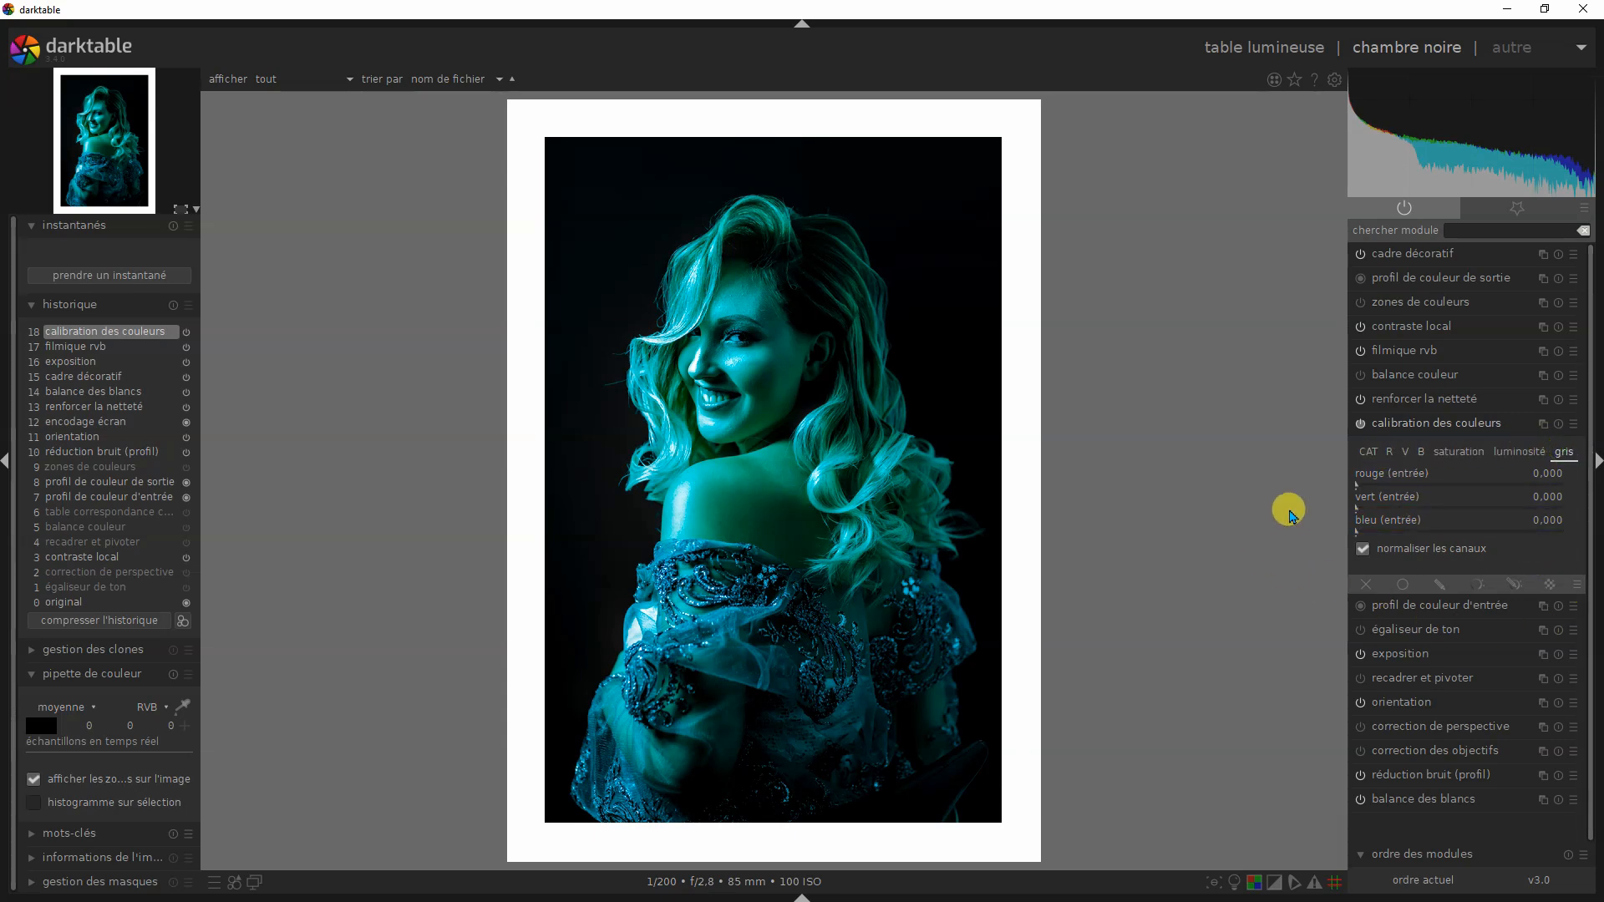
pyautogui.click(1452, 506)
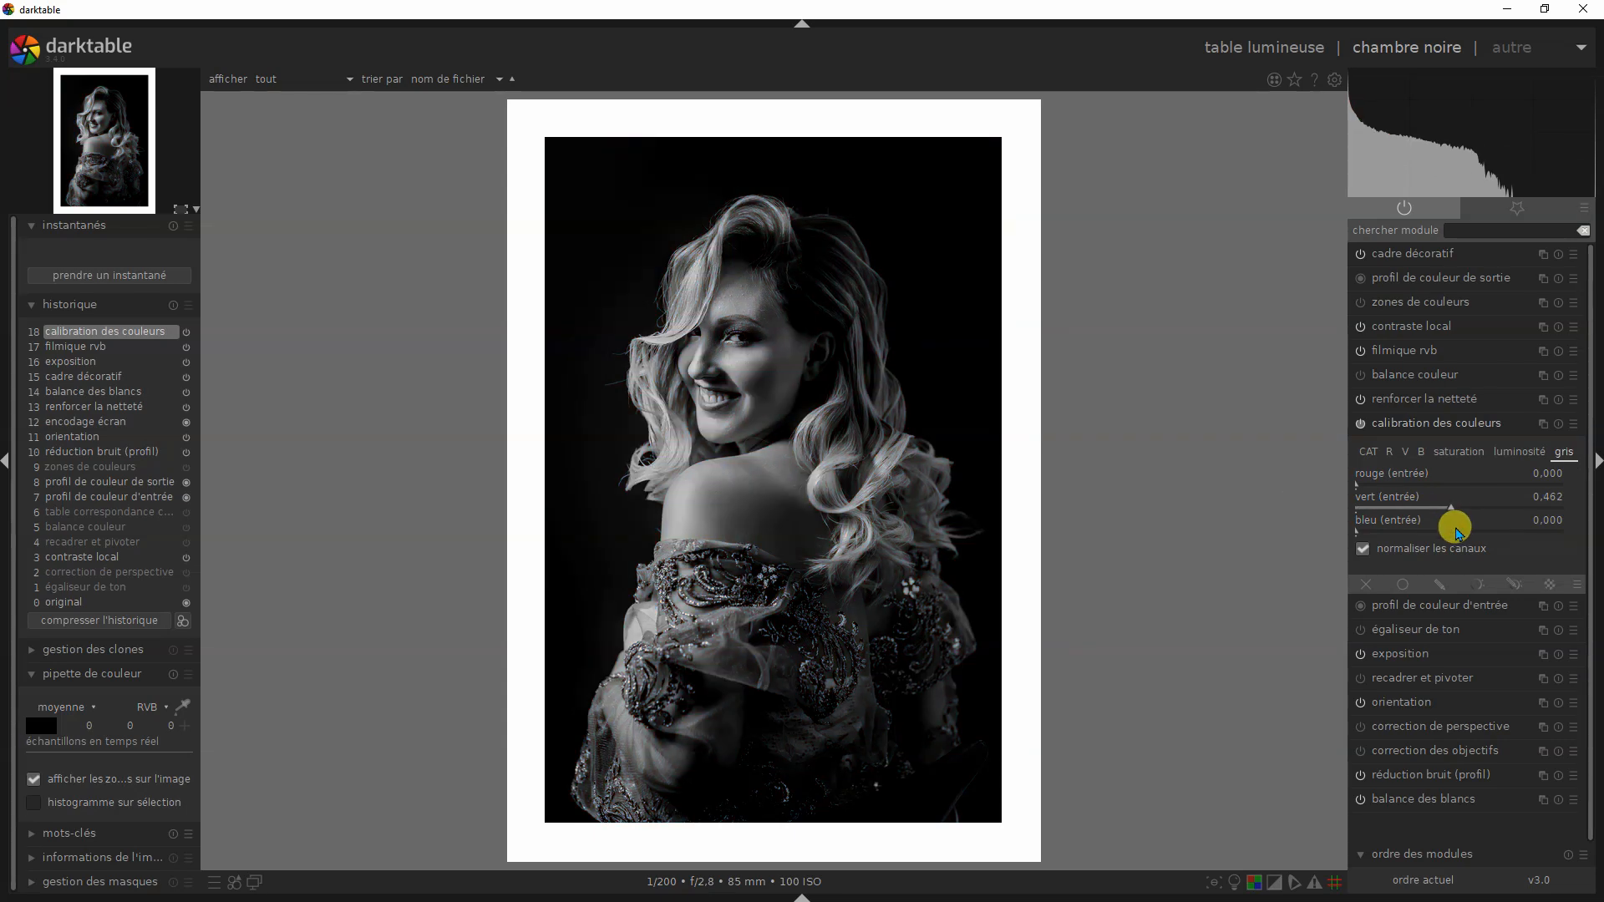
pyautogui.click(1454, 531)
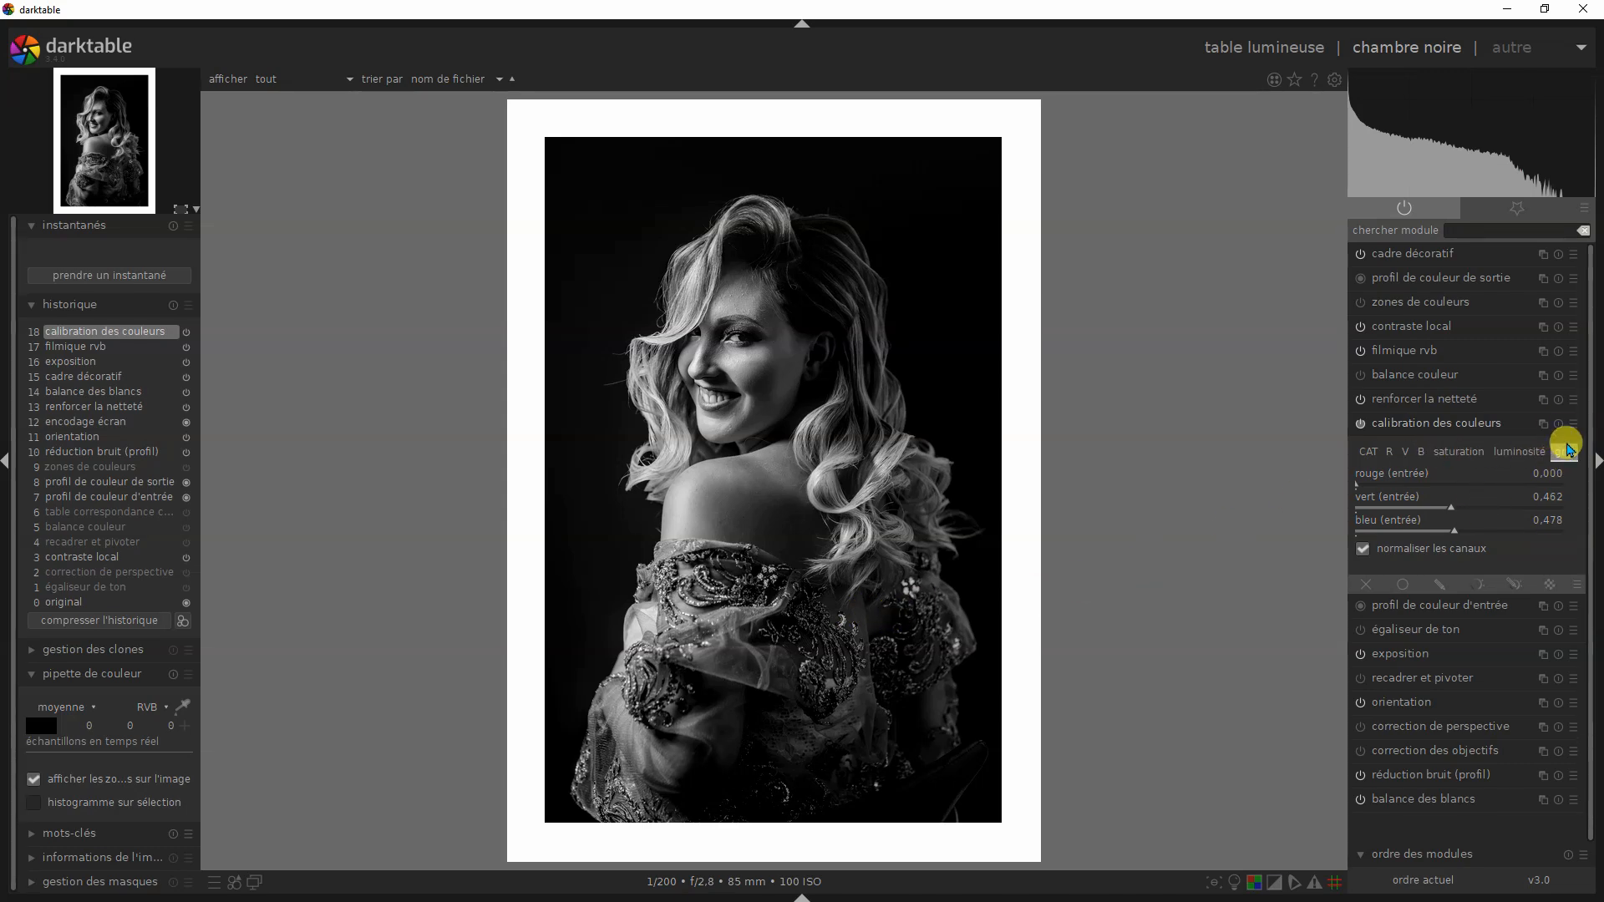
# - Apply the CYAN preset of calibration des couleurs and restore the original colours with the defaut preset
pyautogui.click(1572, 423)
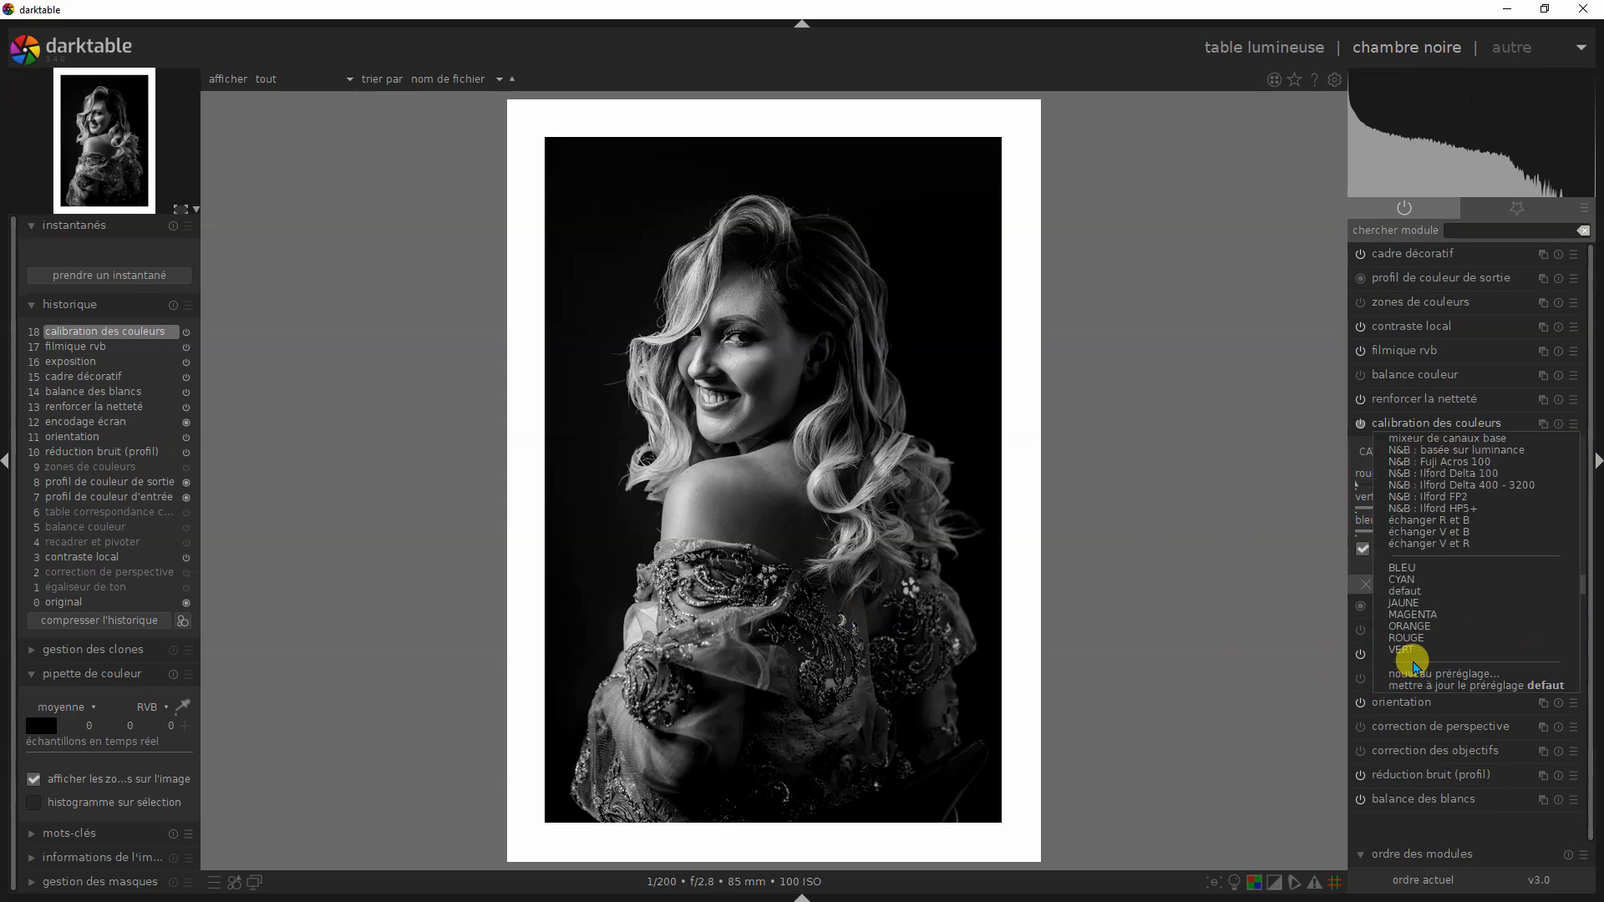
pyautogui.click(1422, 581)
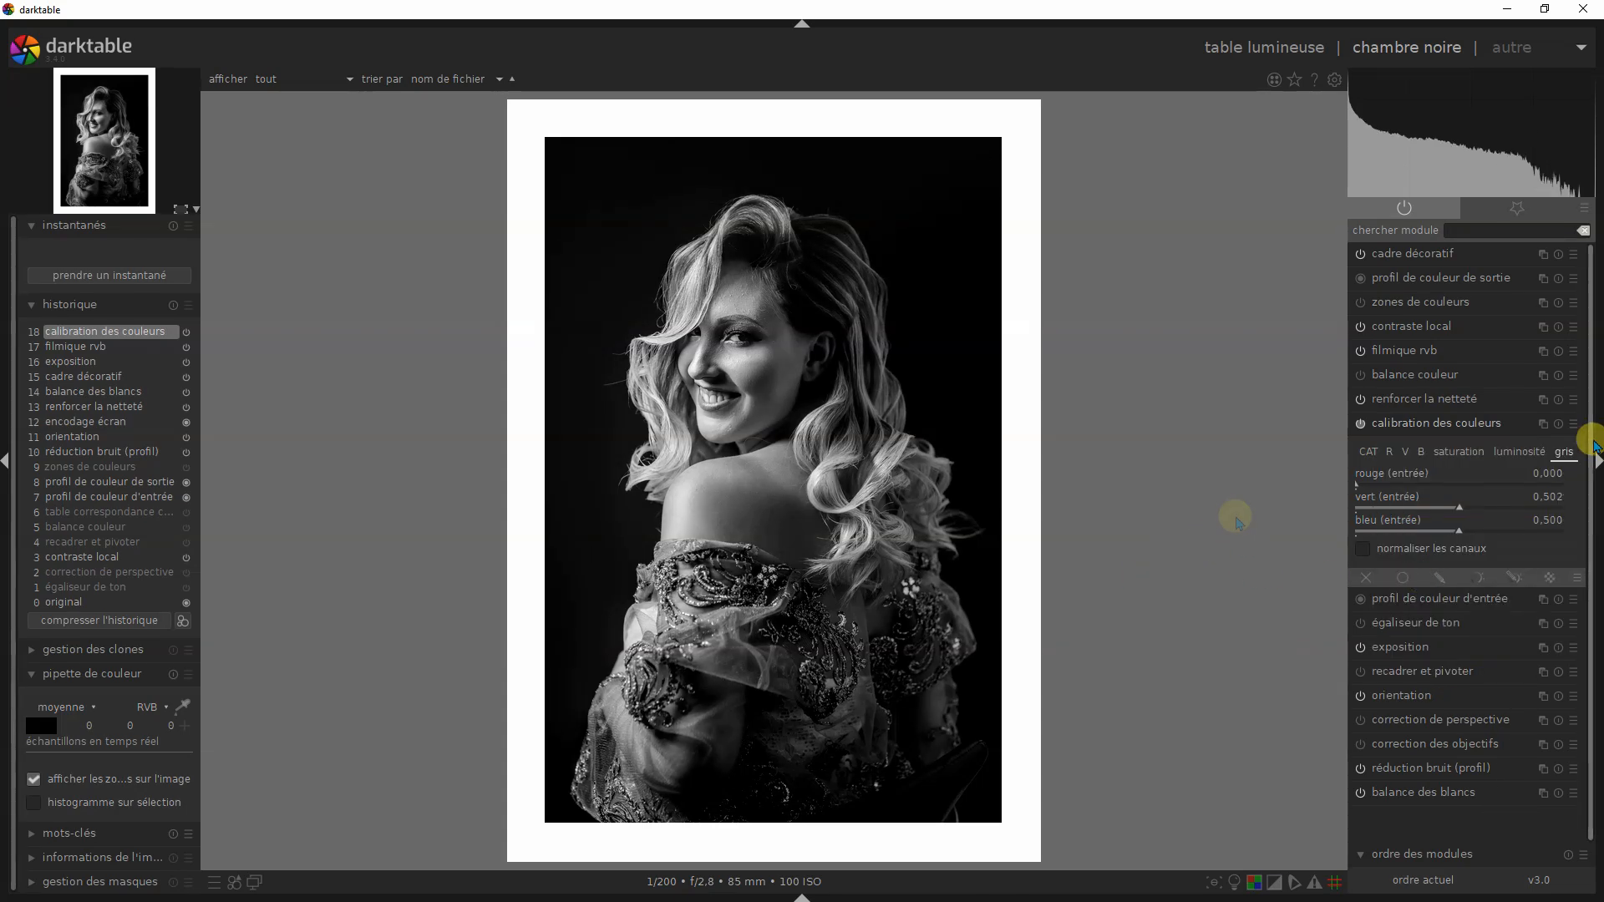
pyautogui.click(1573, 427)
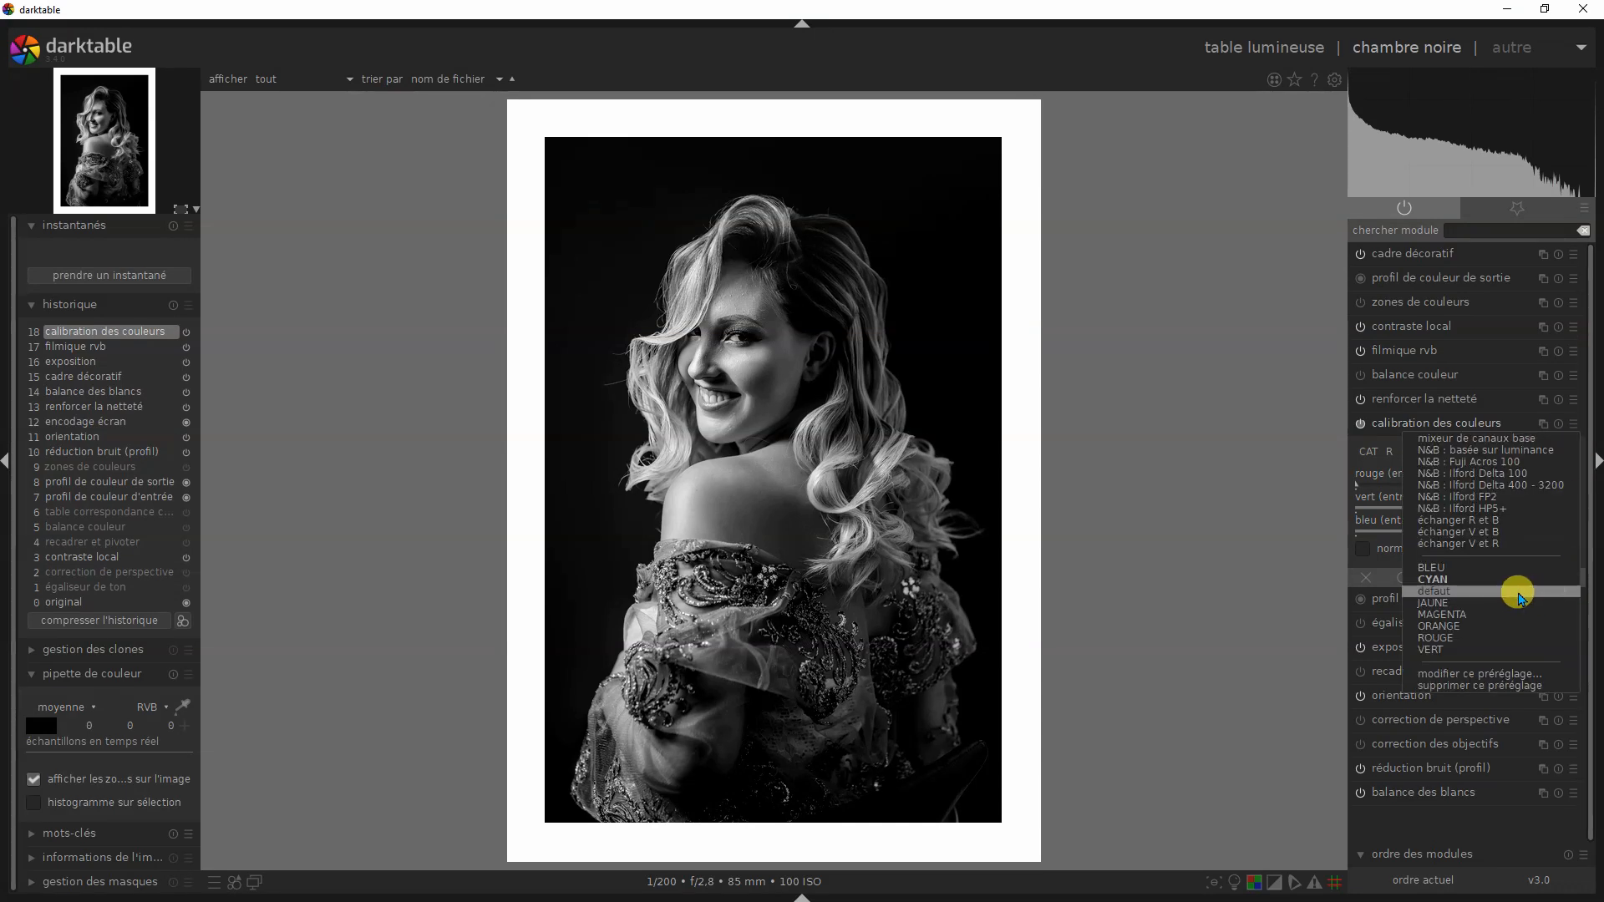
pyautogui.click(1432, 590)
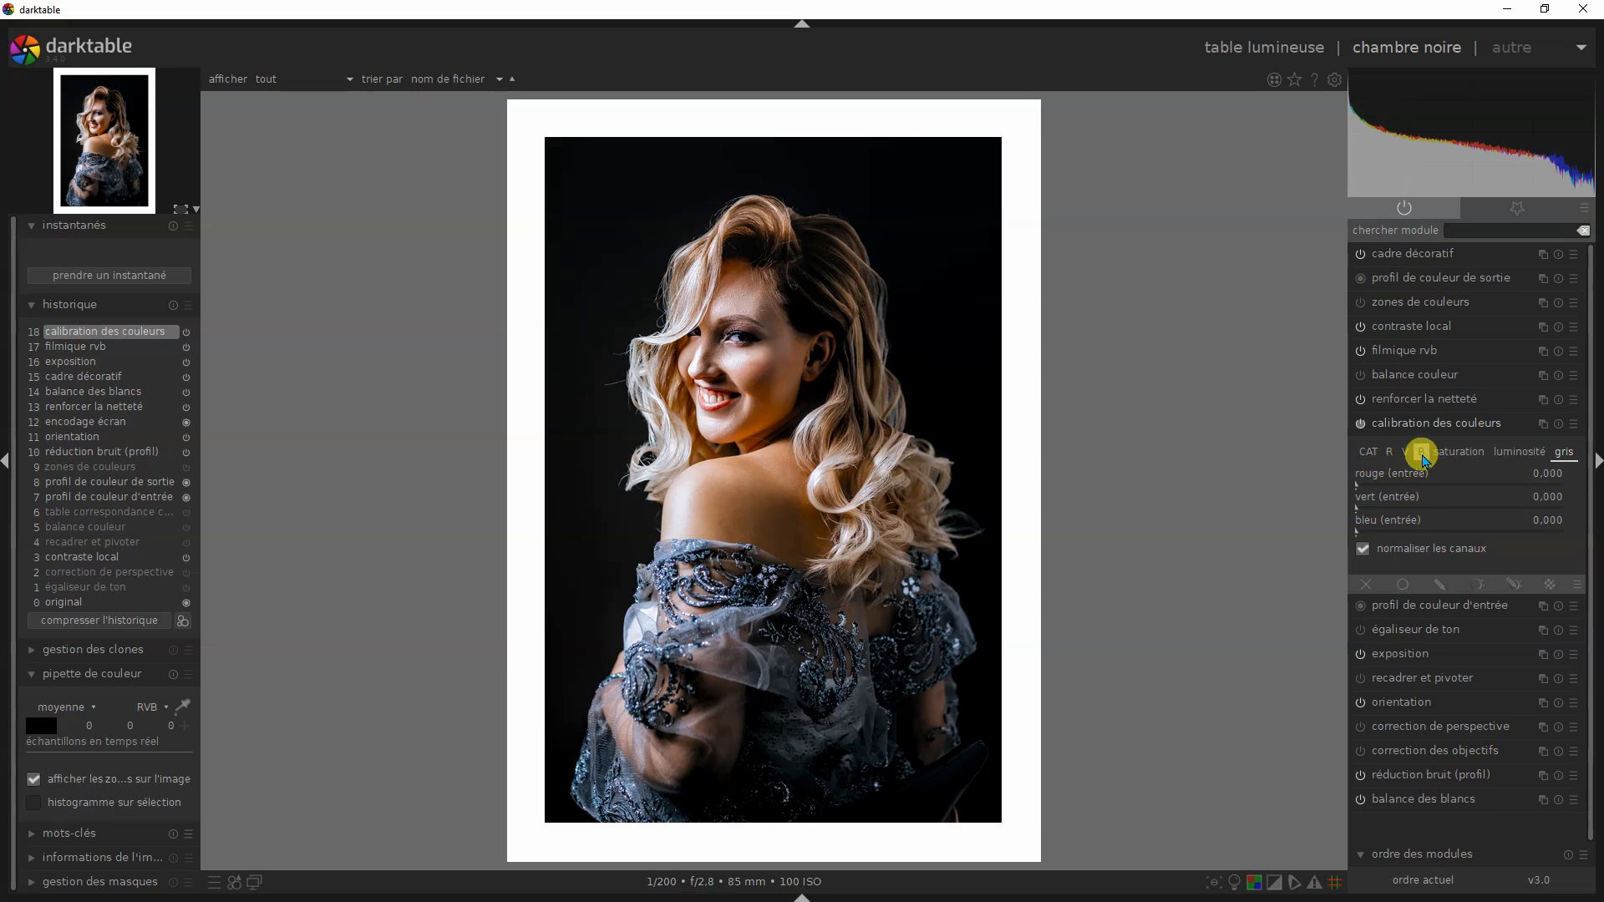
# - Check the R output, set vert (entrée) of the V output to 0 and disable that output's normaliser les canaux option
pyautogui.click(1391, 453)
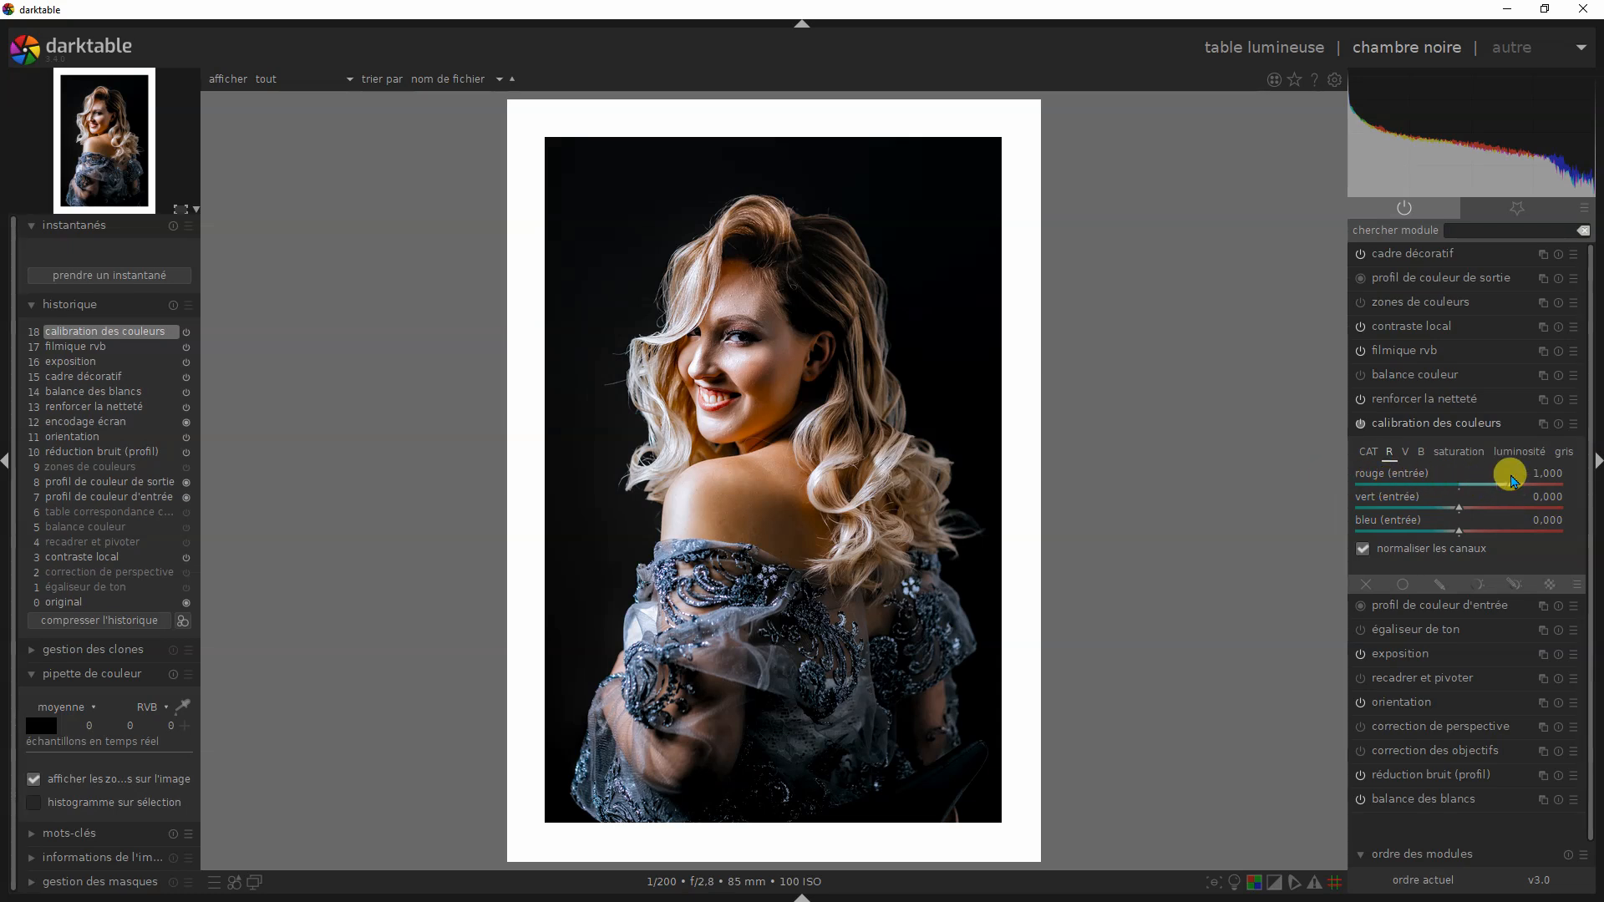
pyautogui.click(1404, 453)
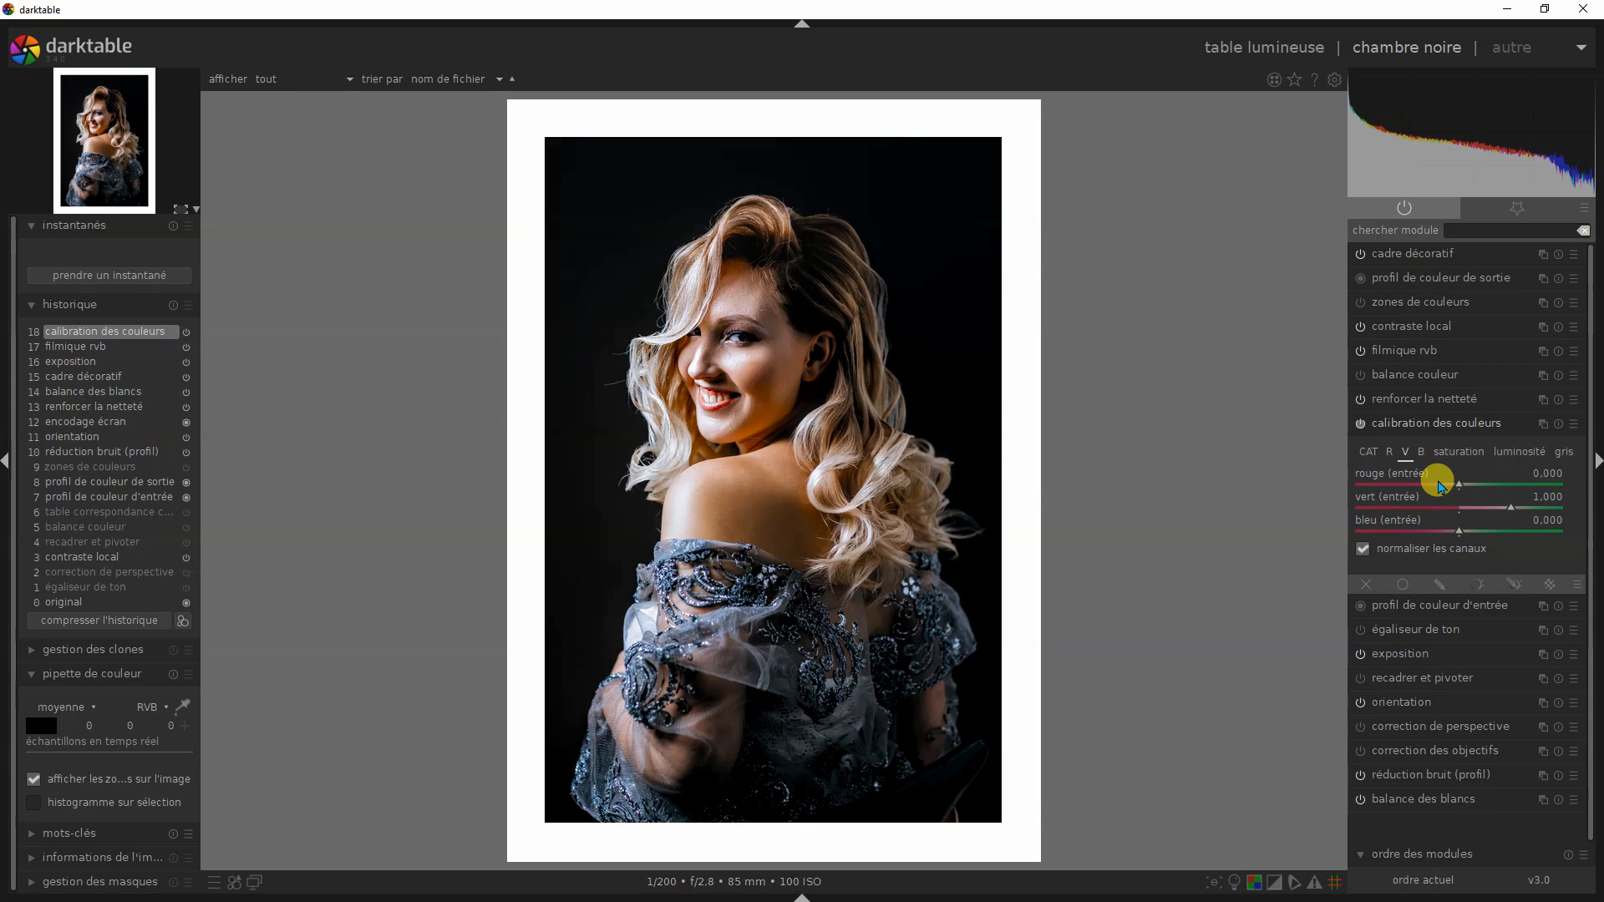
pyautogui.rightClick(1463, 513)
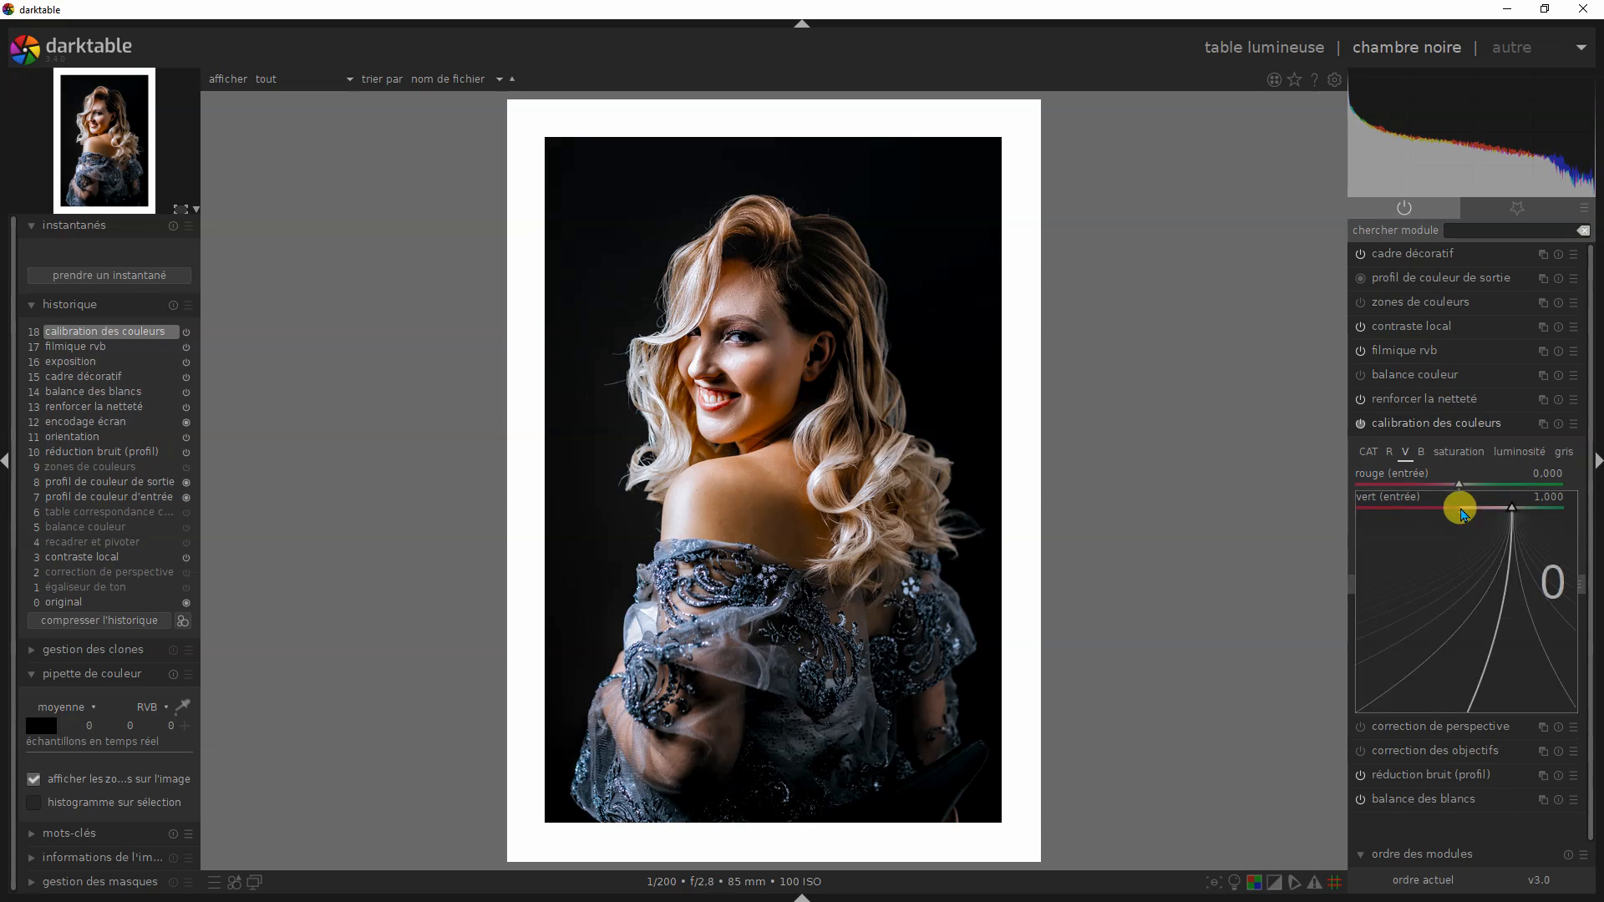
pyautogui.press('Return')
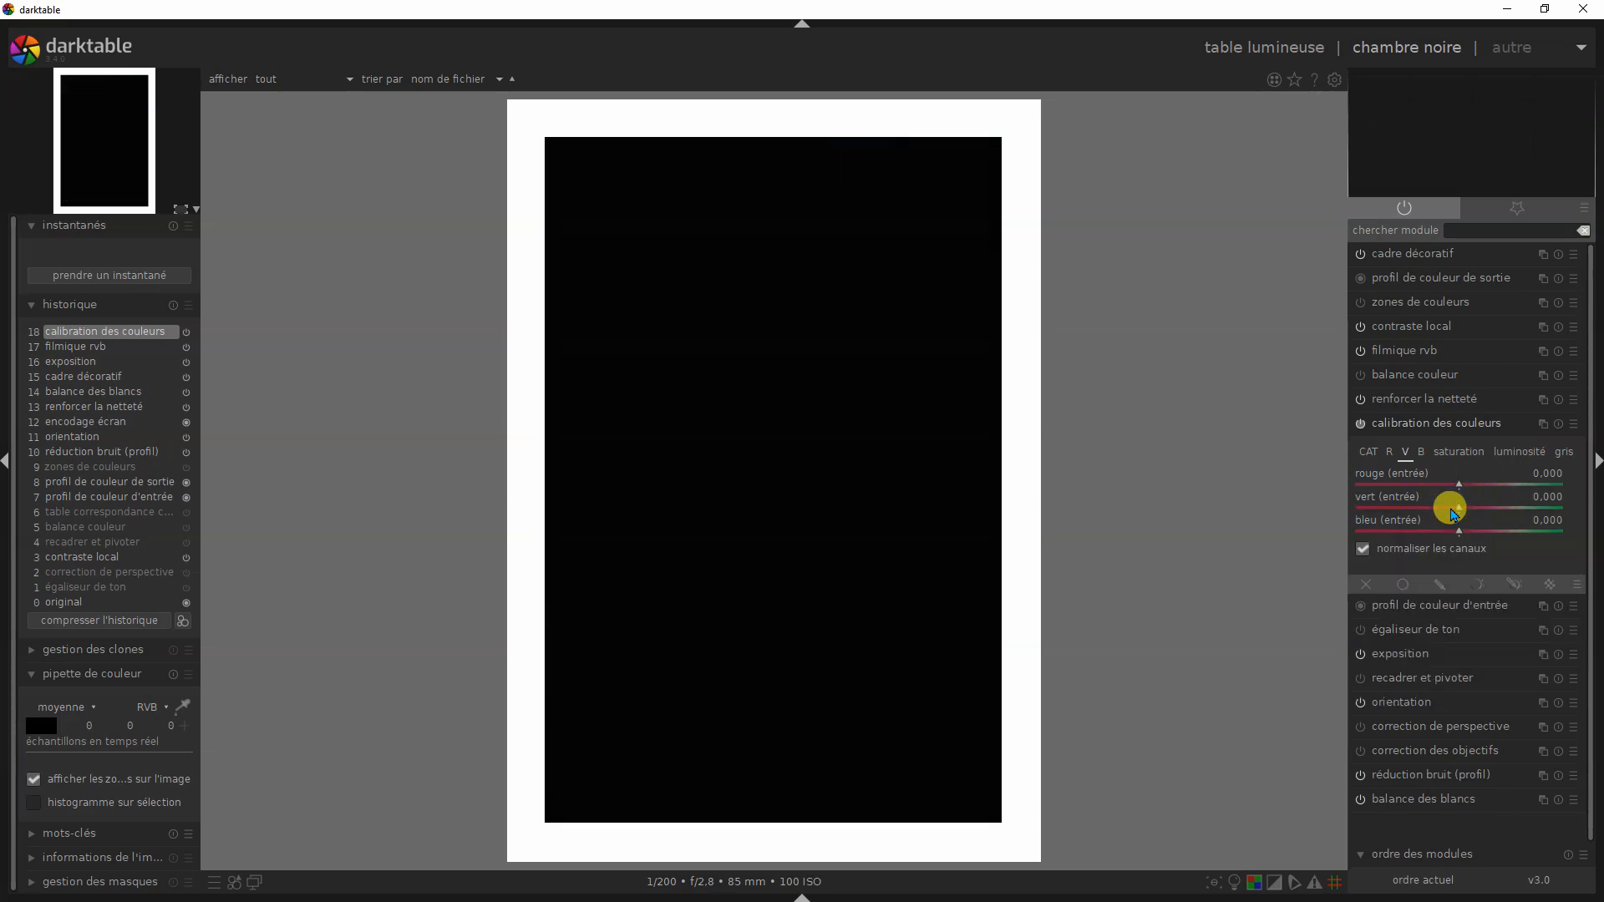
pyautogui.click(1362, 549)
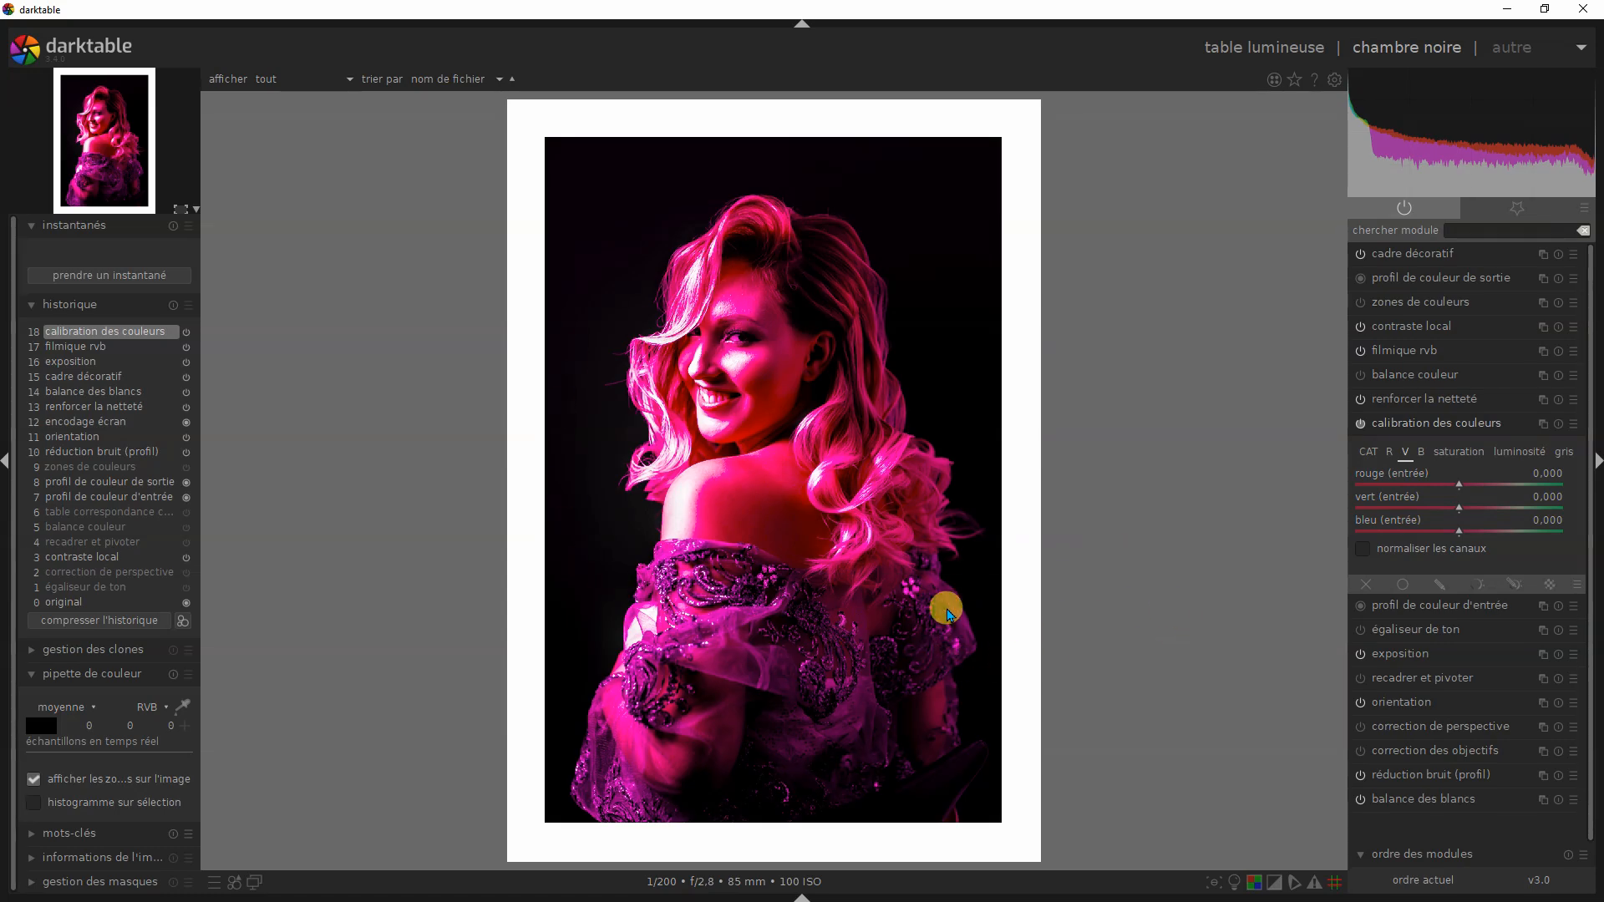
# - Review the R and V output settings and disable normaliser les canaux for the B output
pyautogui.click(1387, 450)
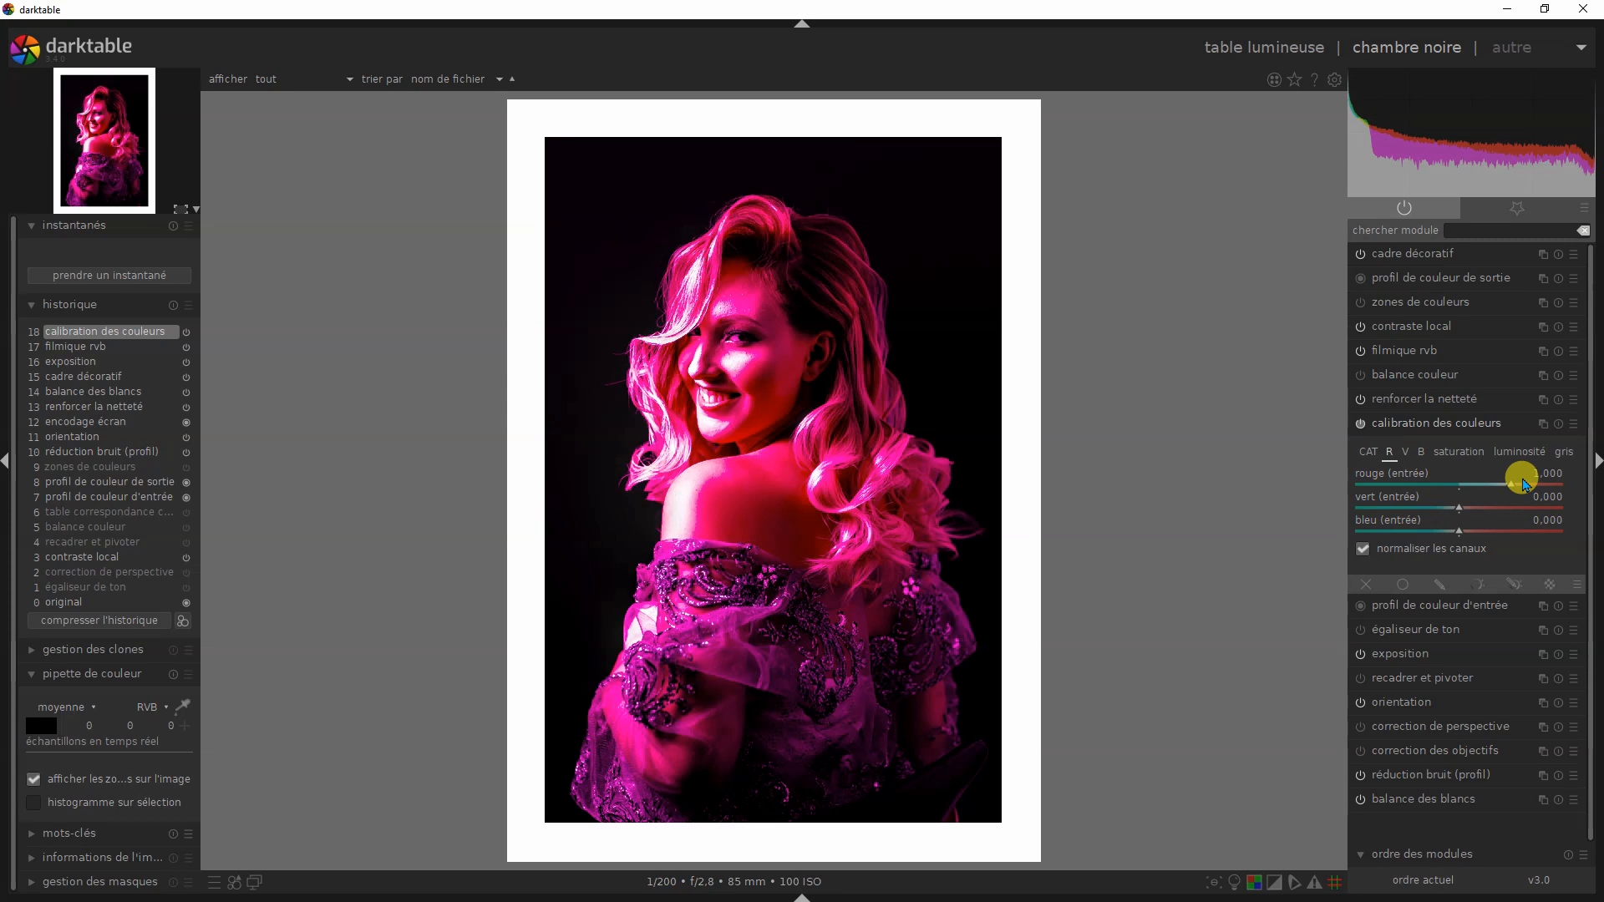
pyautogui.click(1407, 455)
pyautogui.click(1421, 461)
pyautogui.click(1363, 550)
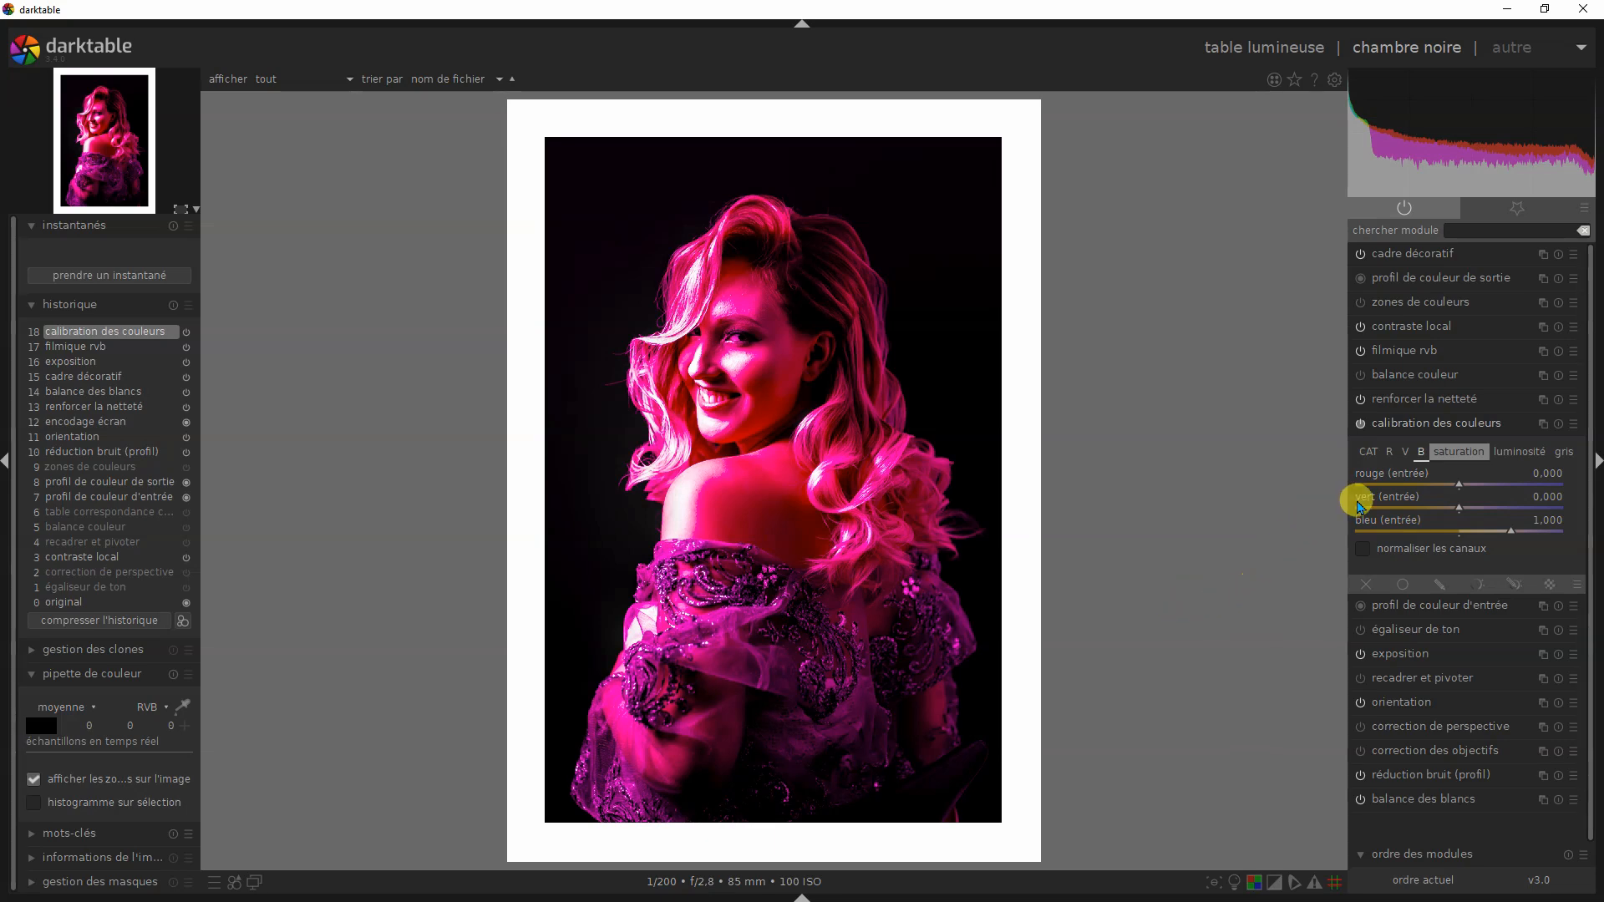
# - In the gris mix of calibration des couleurs, set rouge (entrée) to 0.478 and bleu (entrée) to 0.474
pyautogui.click(1564, 453)
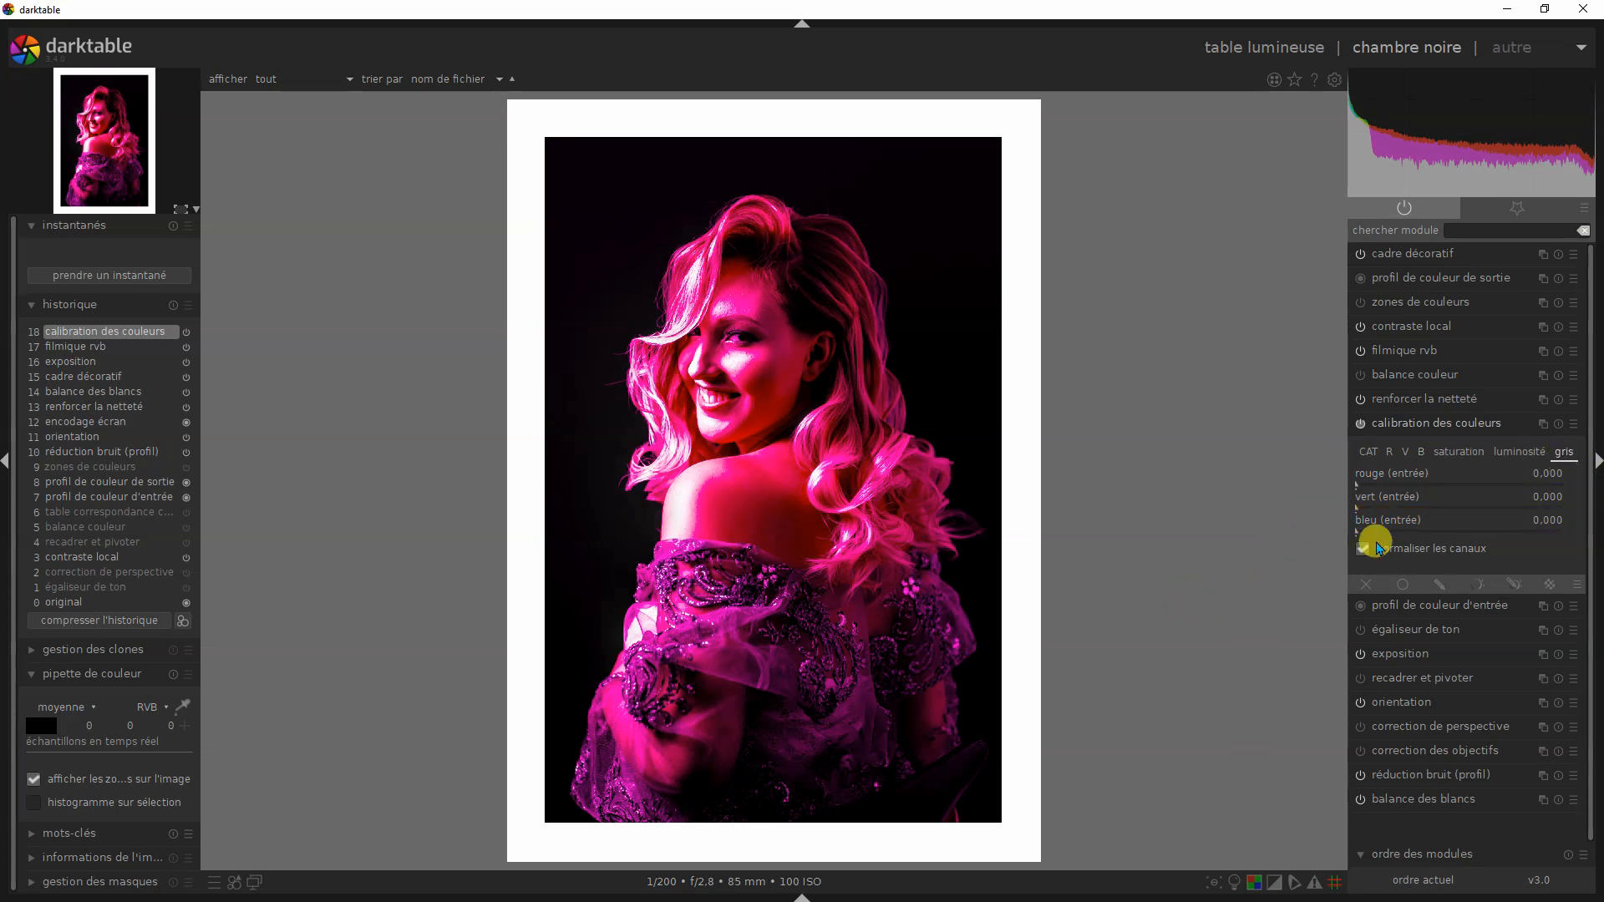
pyautogui.click(1454, 488)
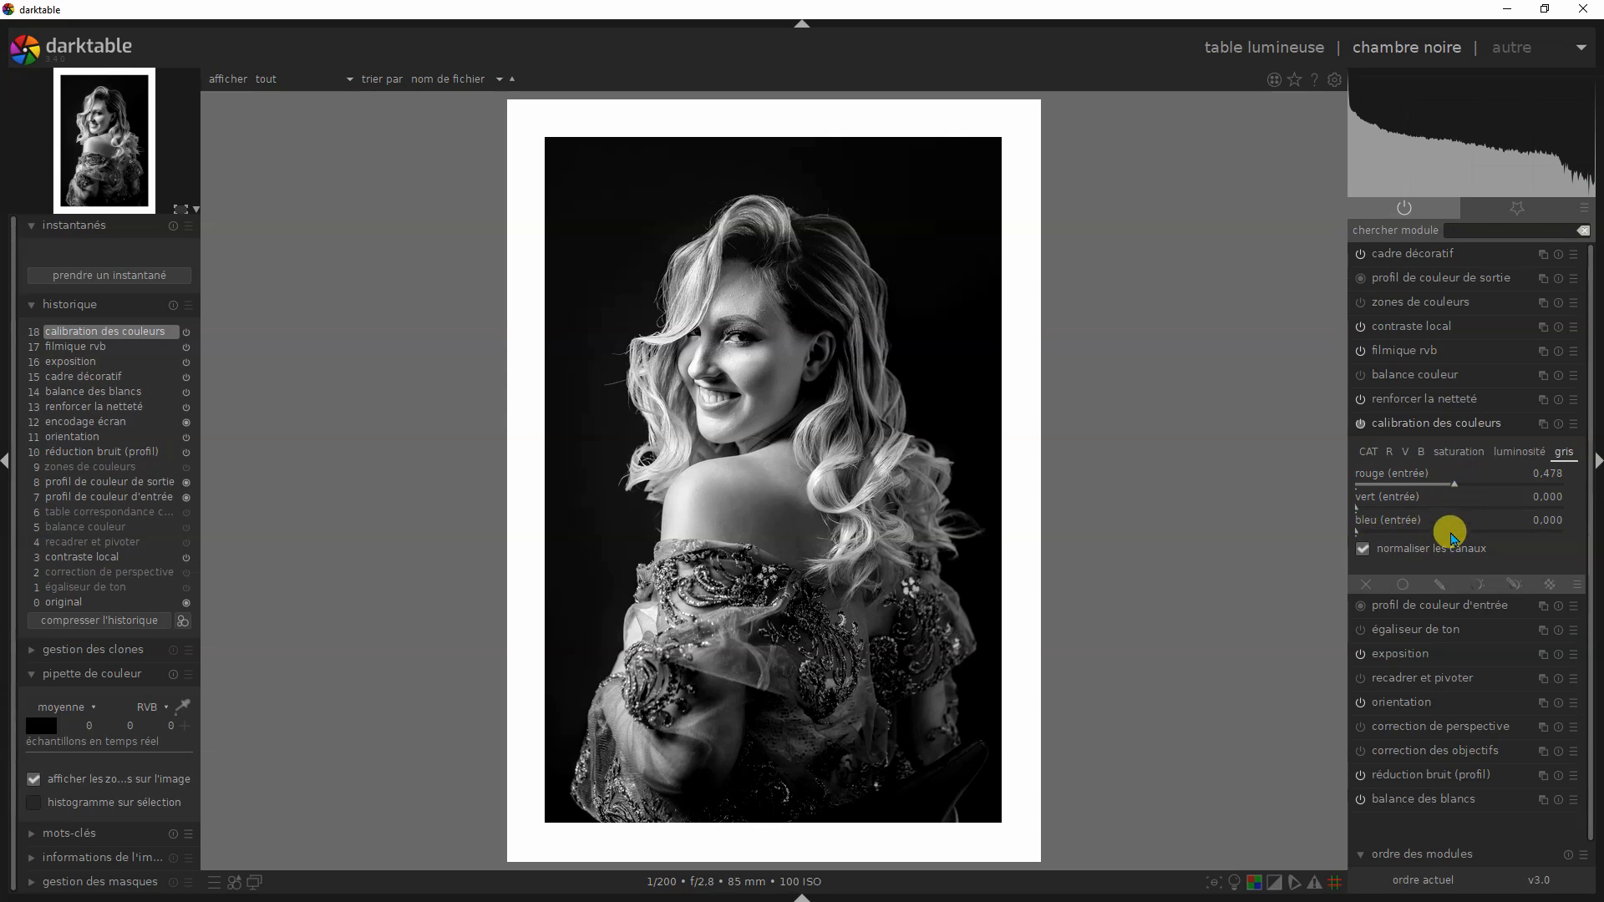
pyautogui.click(1455, 531)
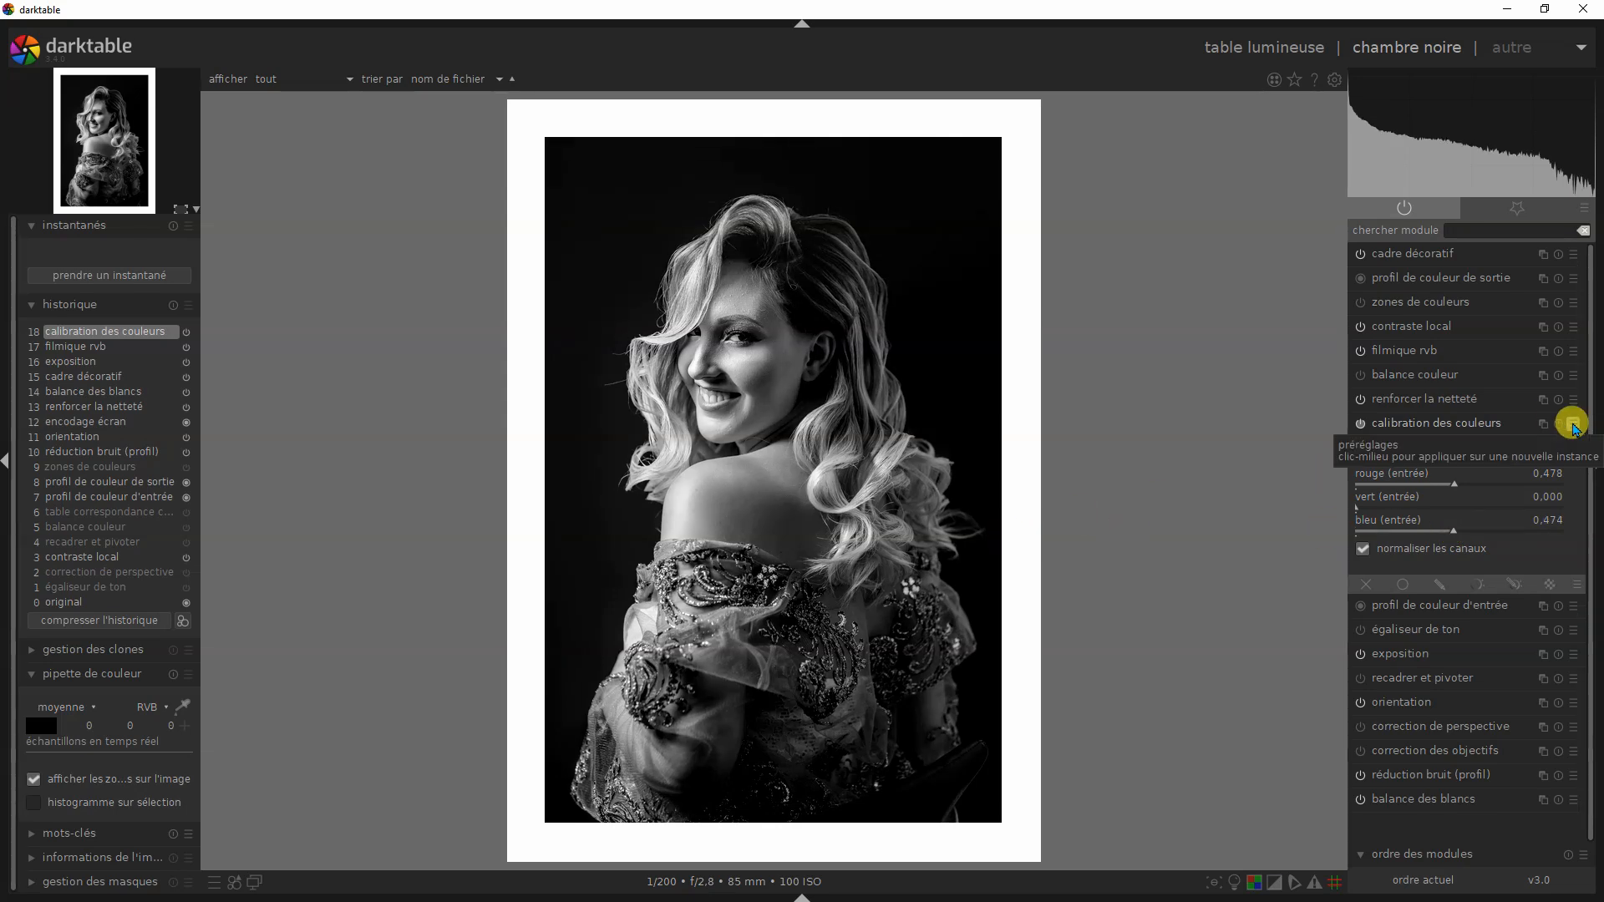
# - Restore the original colours with the defaut preset of calibration des couleurs and review the R, V and B output settings
pyautogui.click(1574, 426)
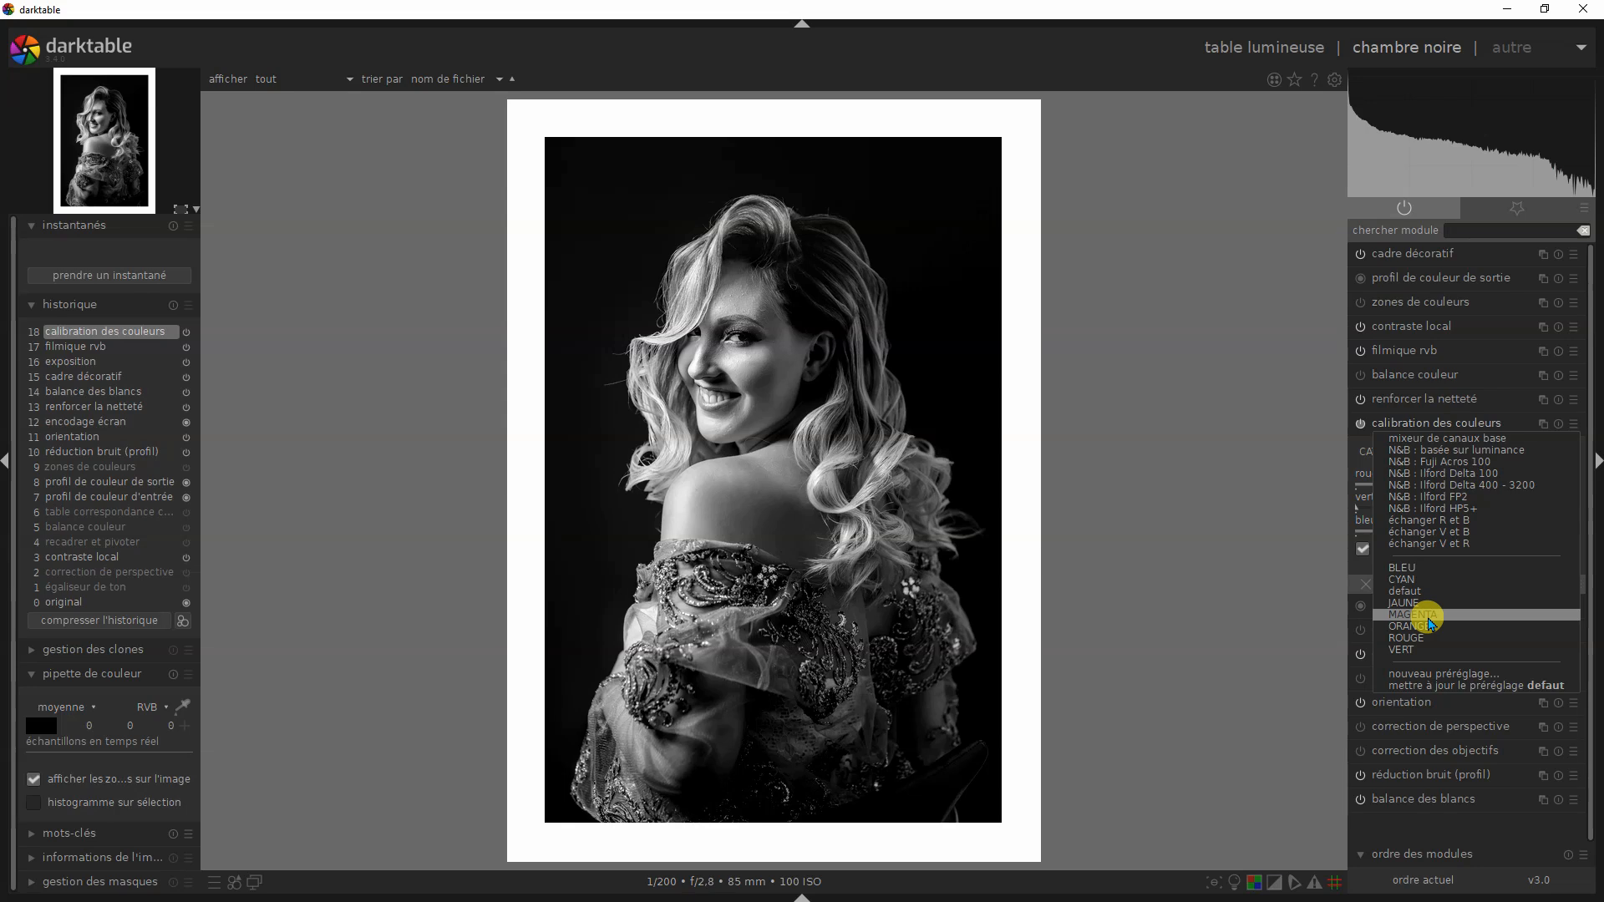
pyautogui.click(1239, 504)
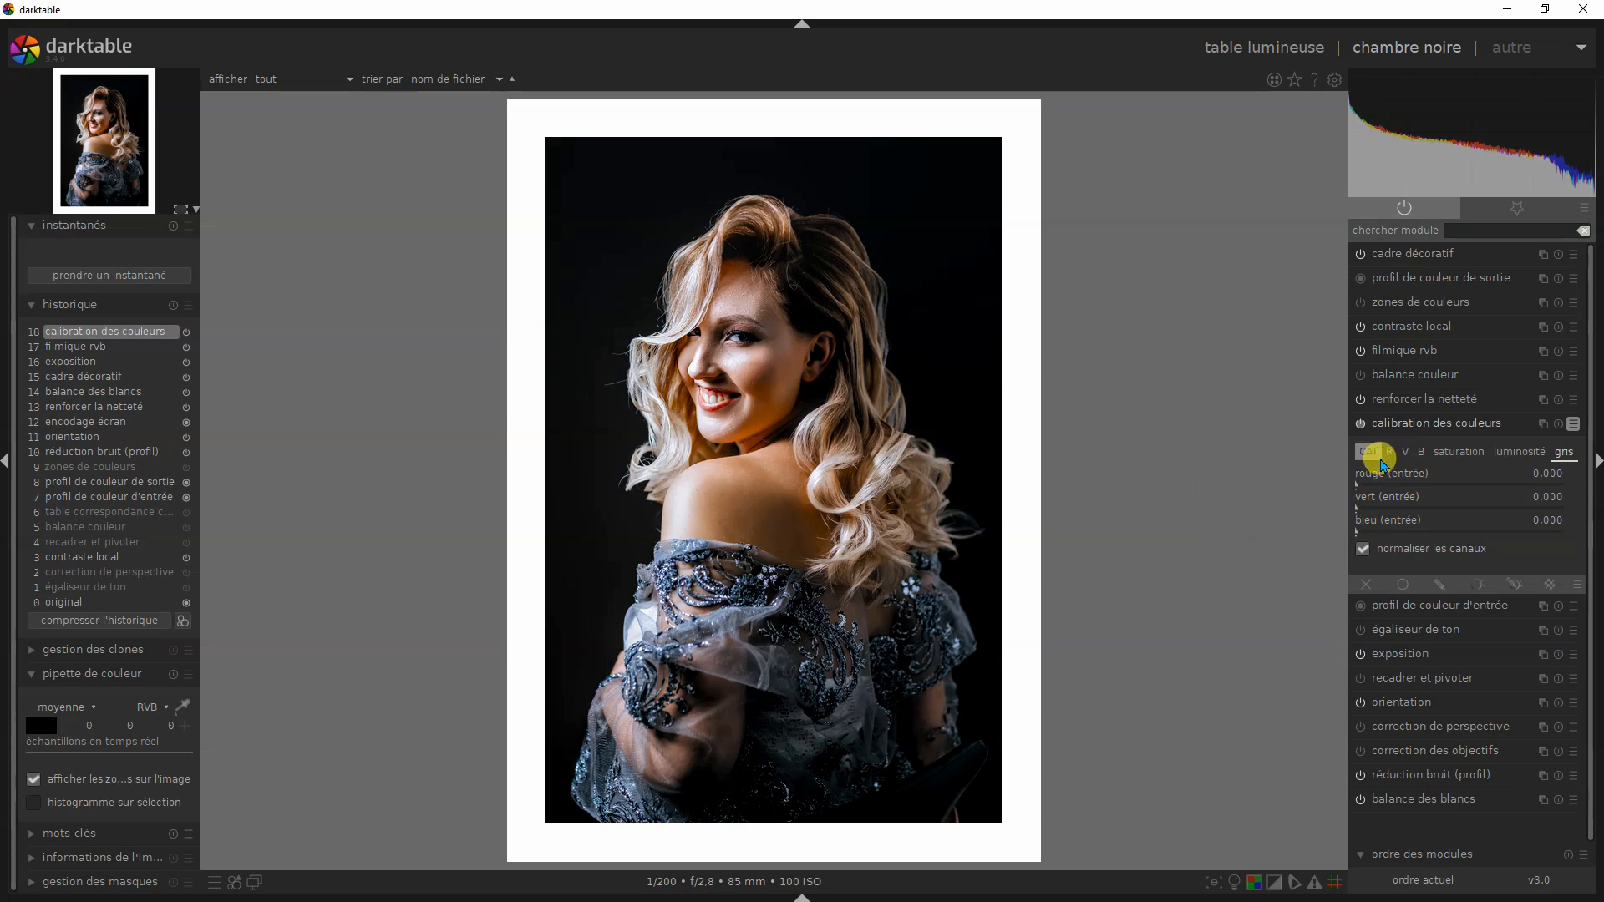
pyautogui.click(1389, 451)
pyautogui.moveTo(1467, 491); pyautogui.dragTo(1521, 486)
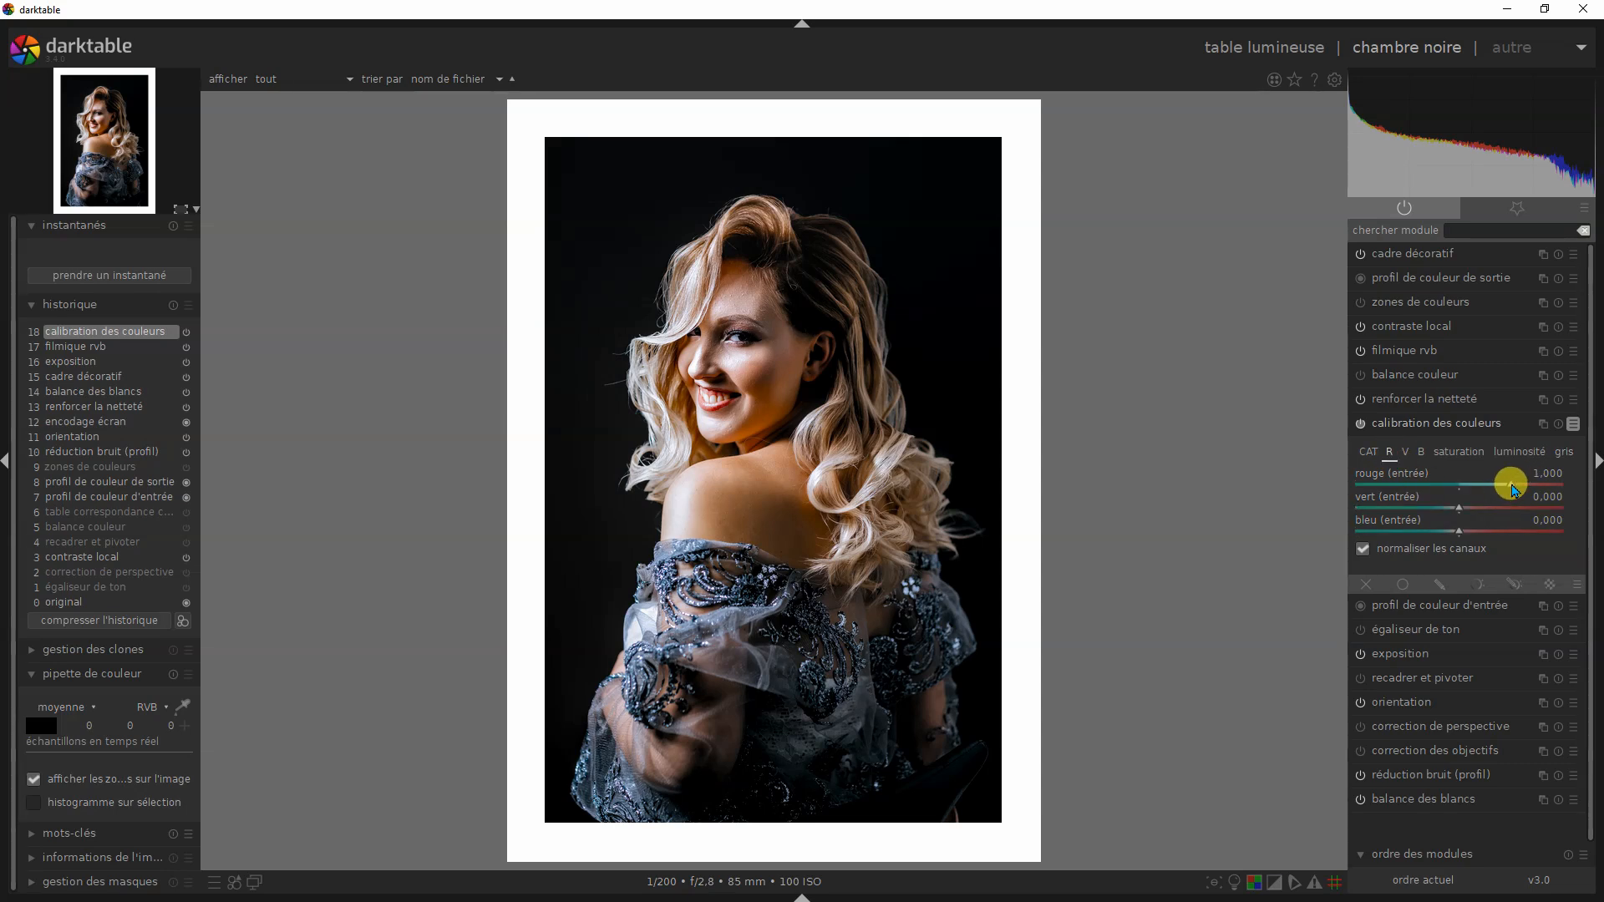
pyautogui.click(1405, 452)
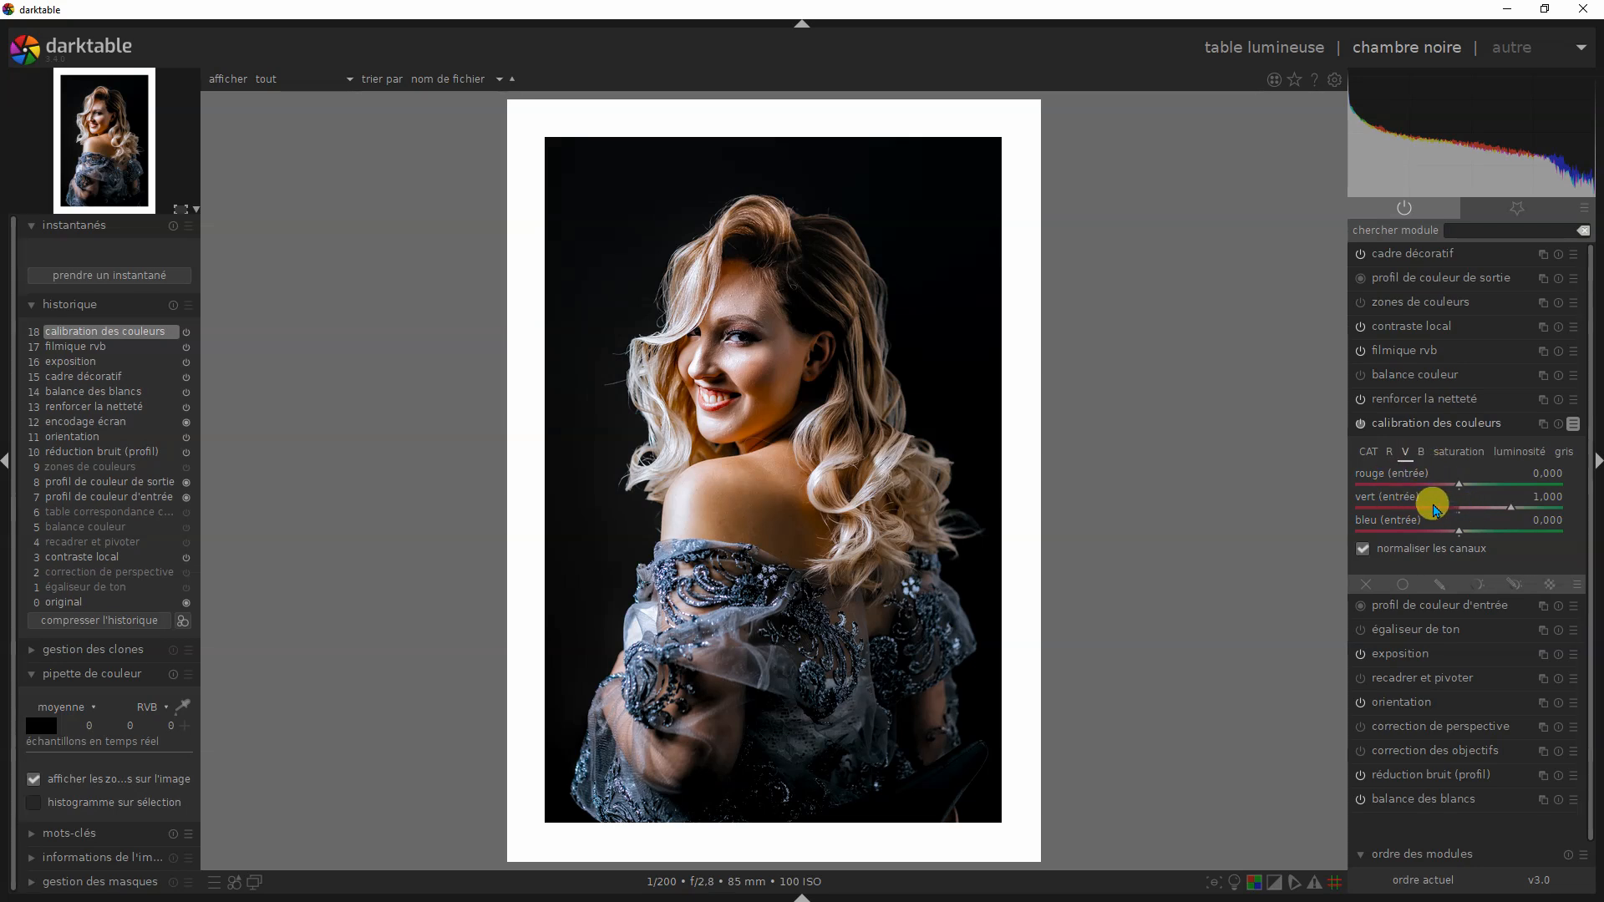
pyautogui.click(1420, 451)
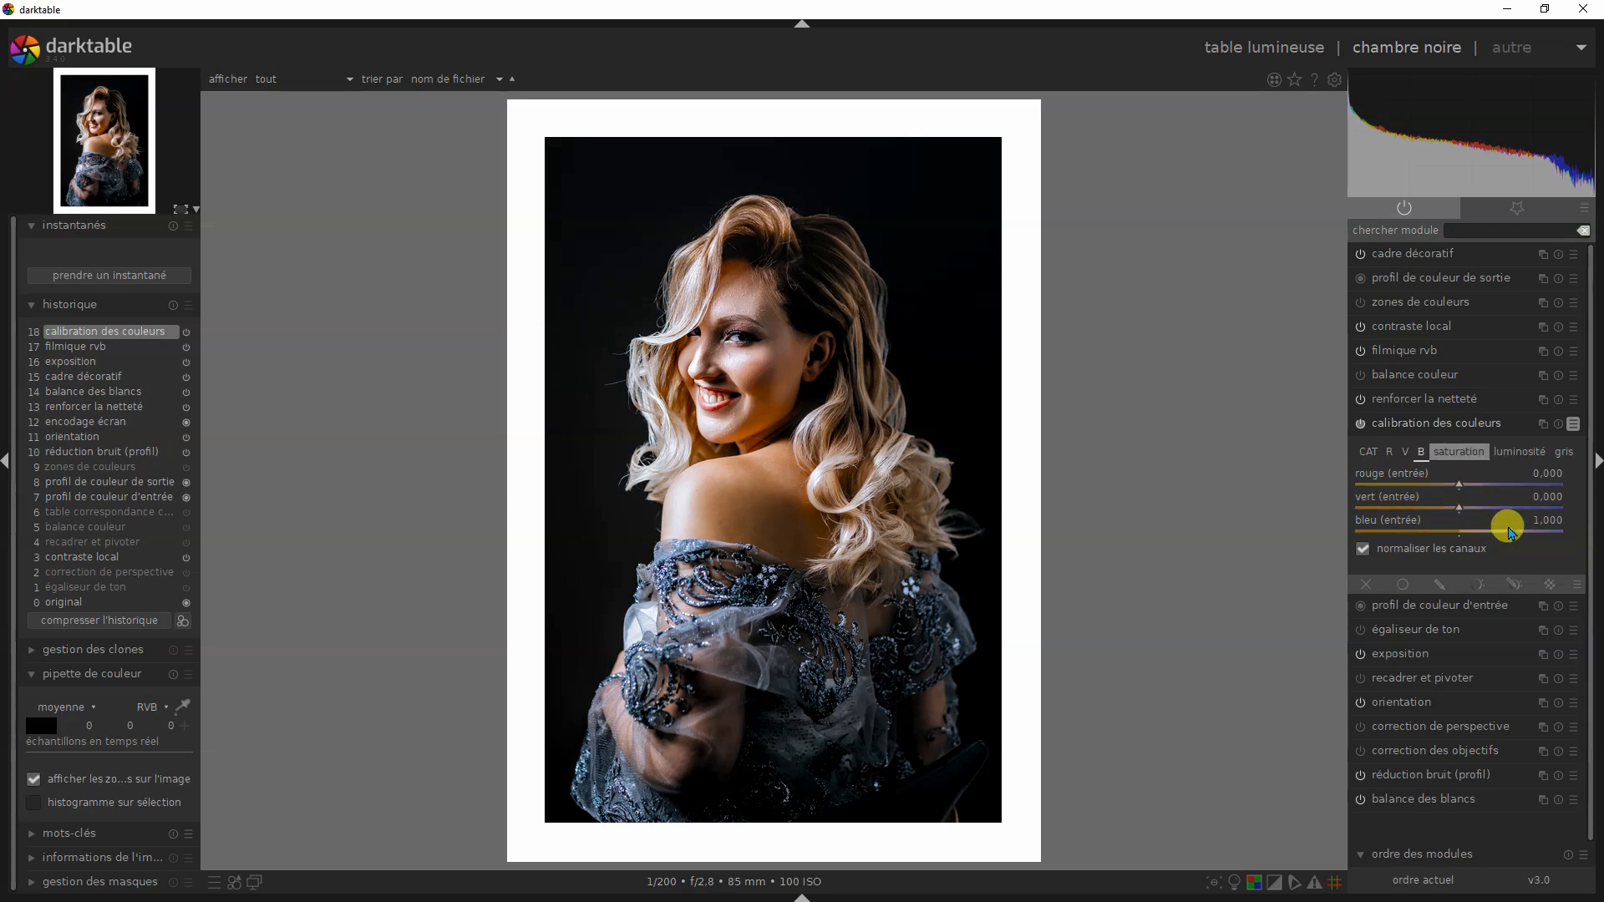
# - Set bleu (entrée) of the B output to 0 and disable that output's normaliser les canaux option
pyautogui.rightClick(1470, 535)
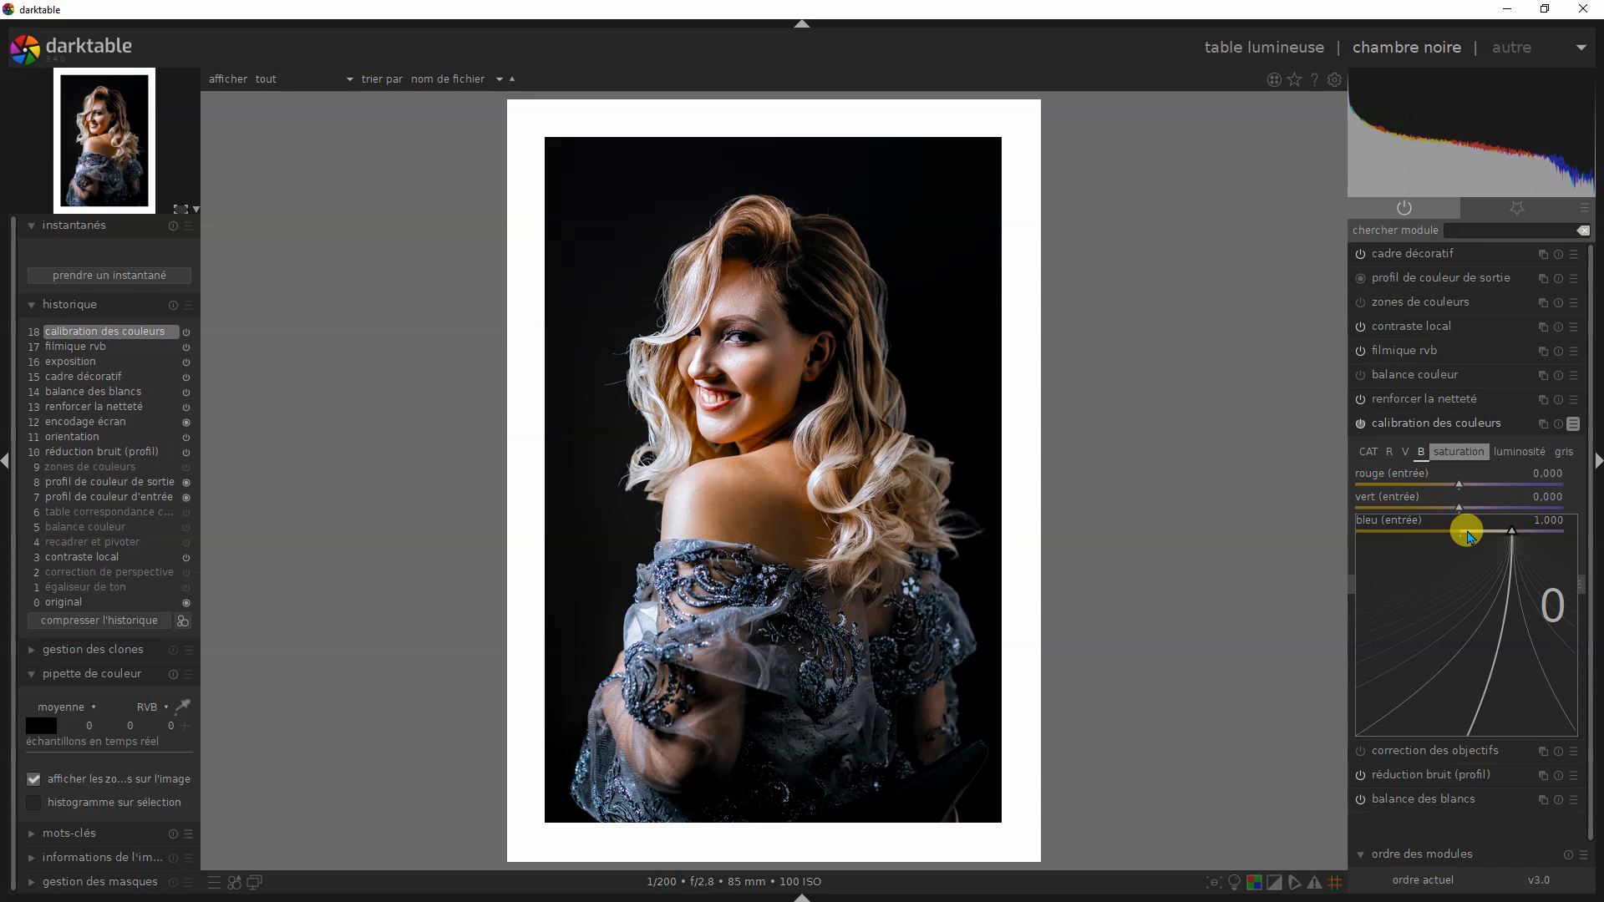
pyautogui.write('0')
pyautogui.press('Return')
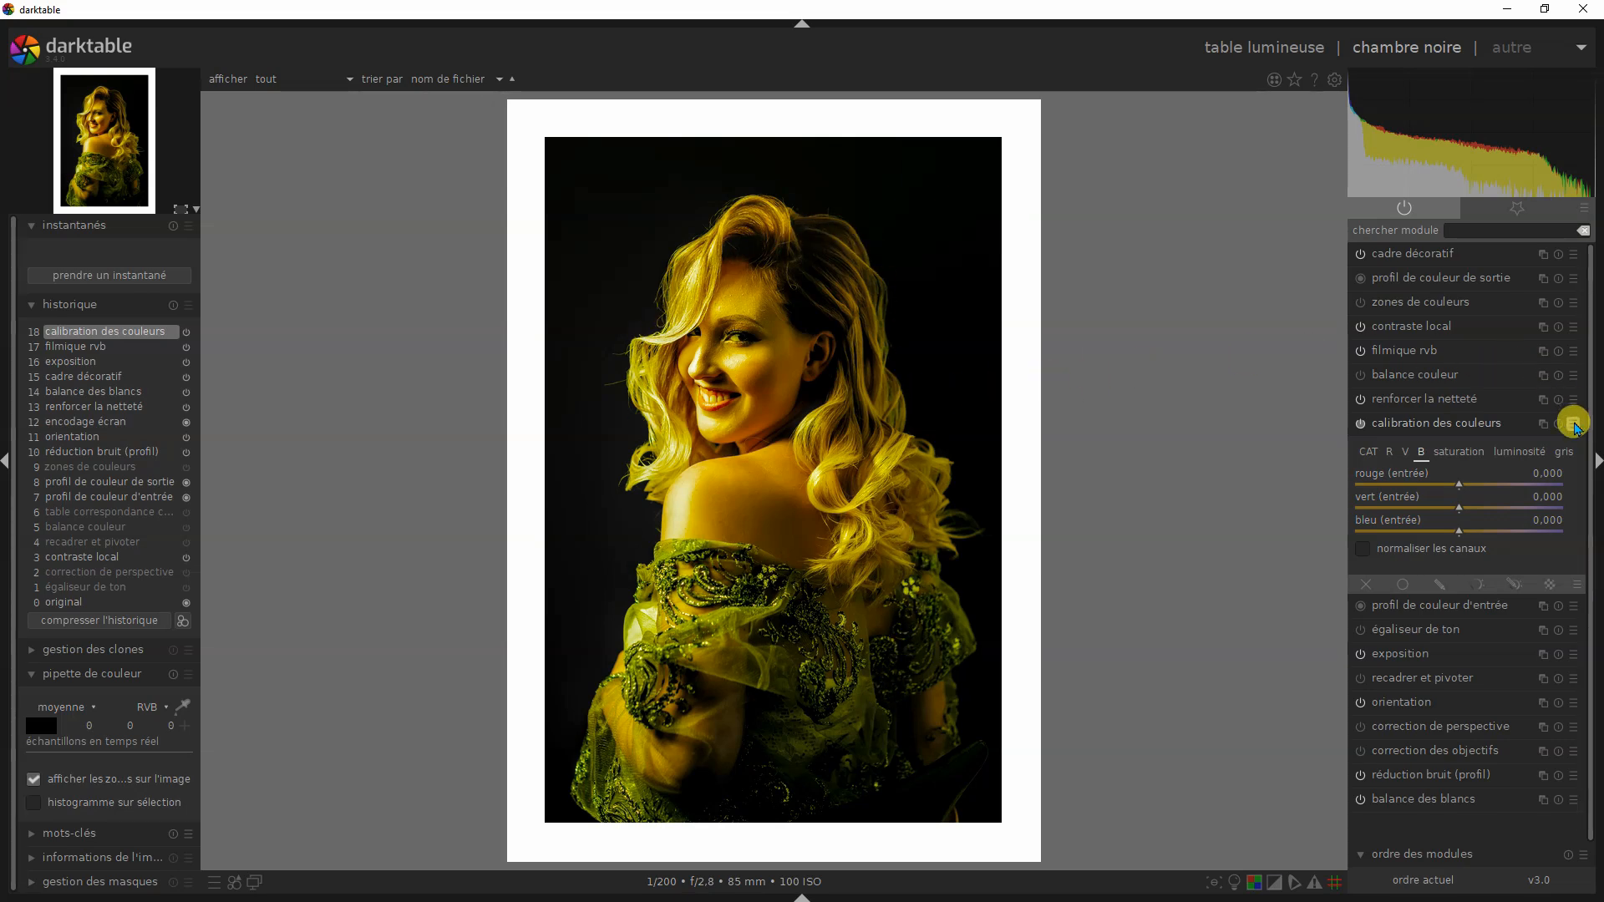
# - In the gris mix, set rouge (entrée) to 0.494 and vert (entrée) to 0.502
pyautogui.click(1563, 452)
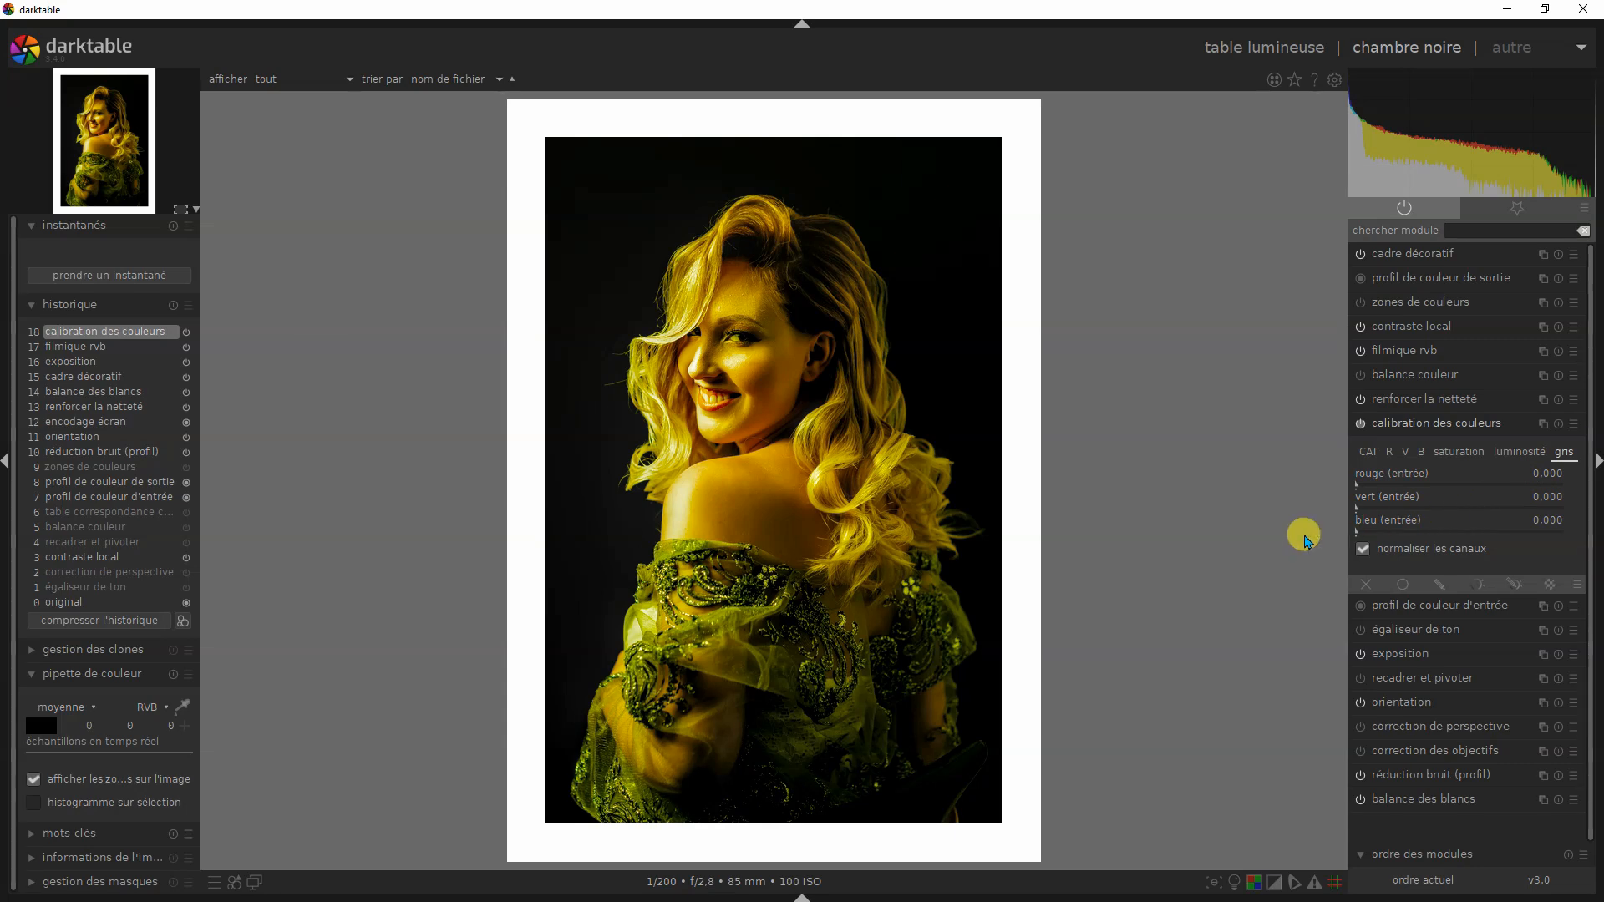
pyautogui.rightClick(1460, 484)
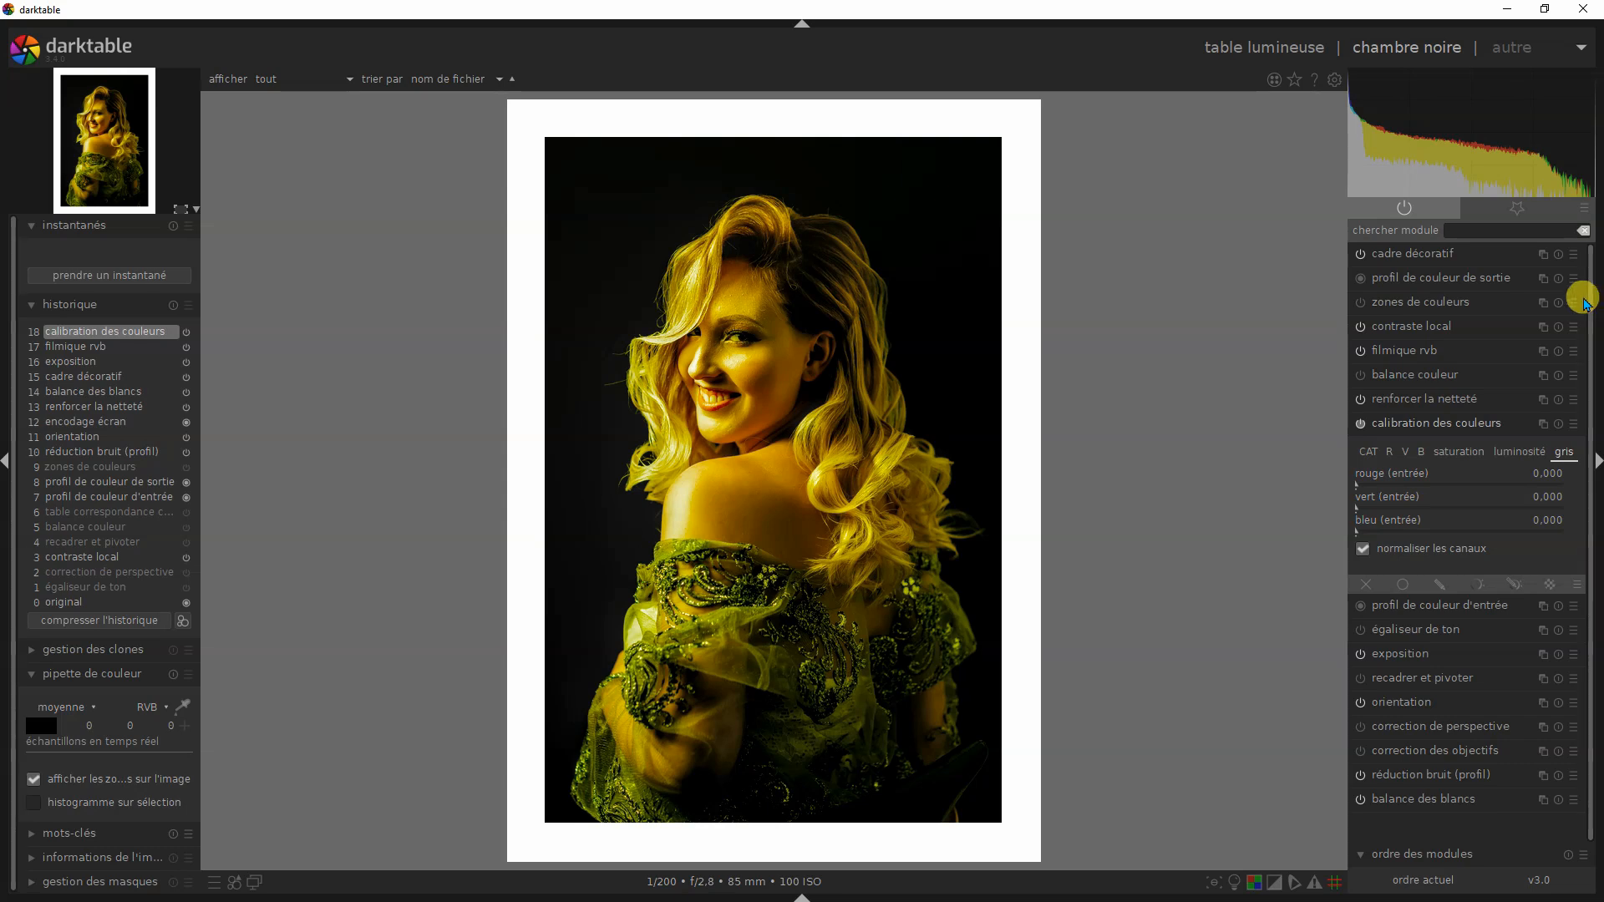
pyautogui.click(1461, 485)
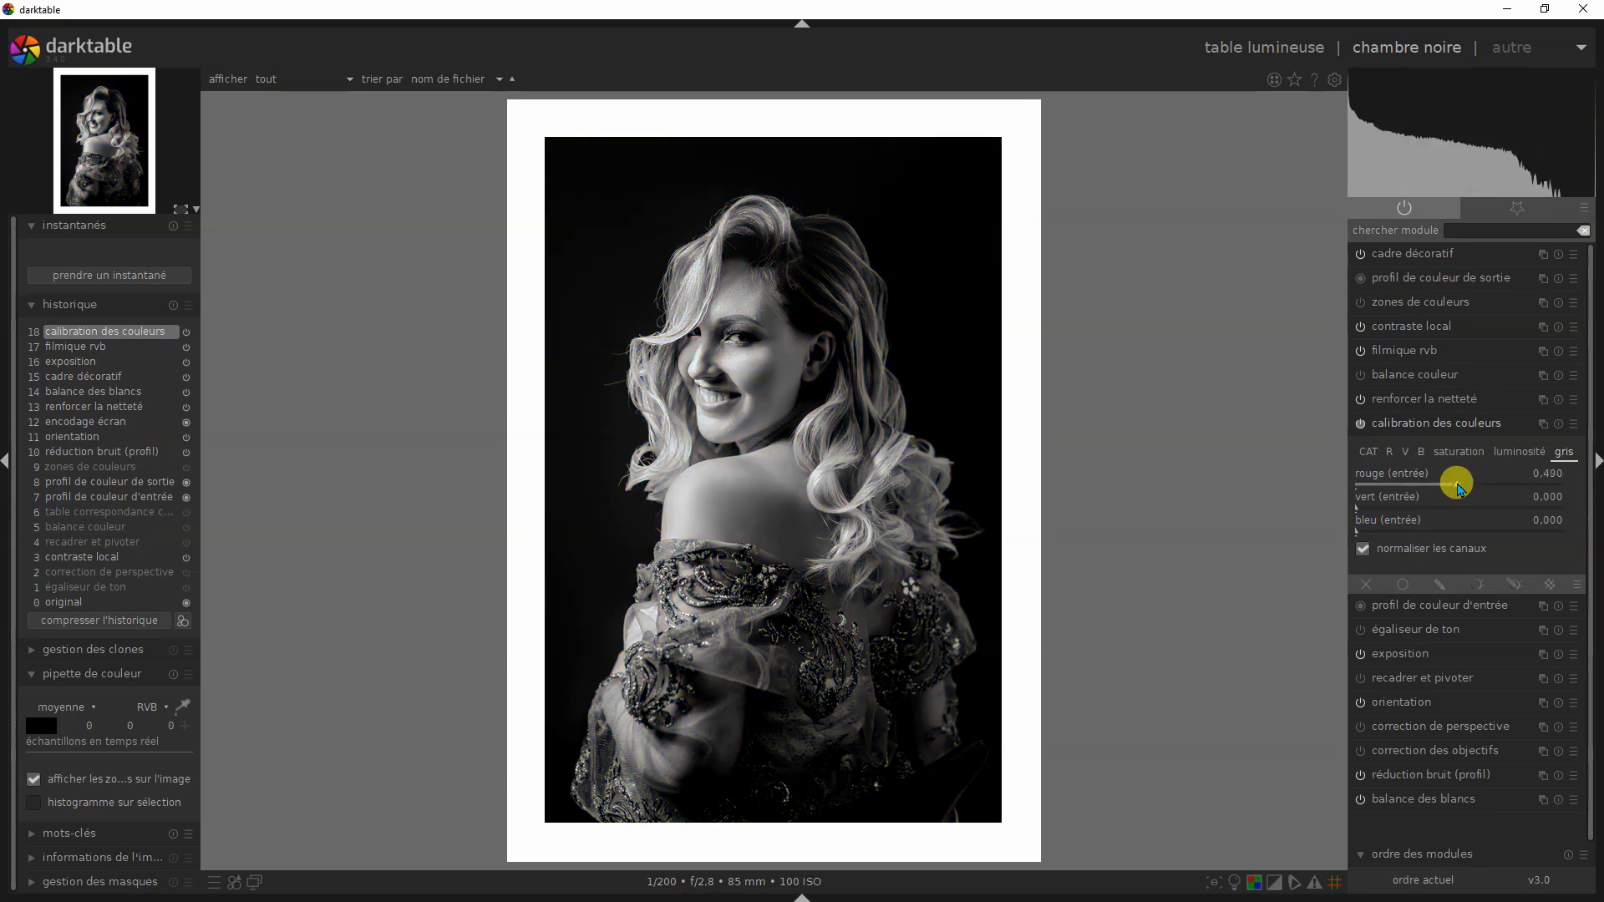
pyautogui.click(1459, 504)
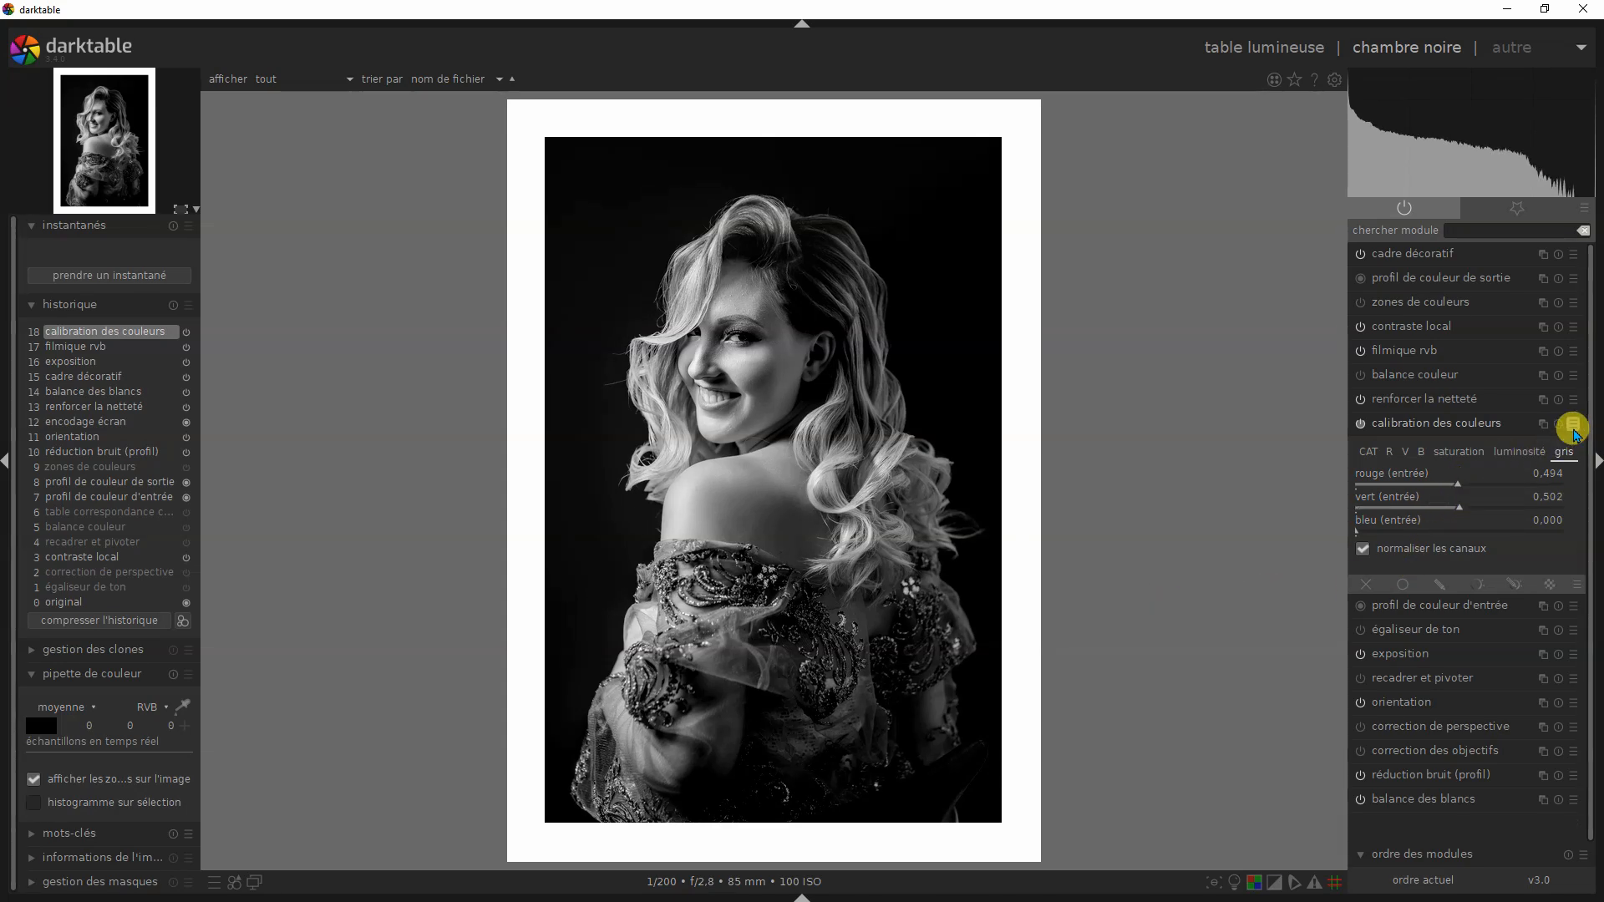
# - Apply the JAUNE preset of calibration des couleurs
pyautogui.click(1573, 426)
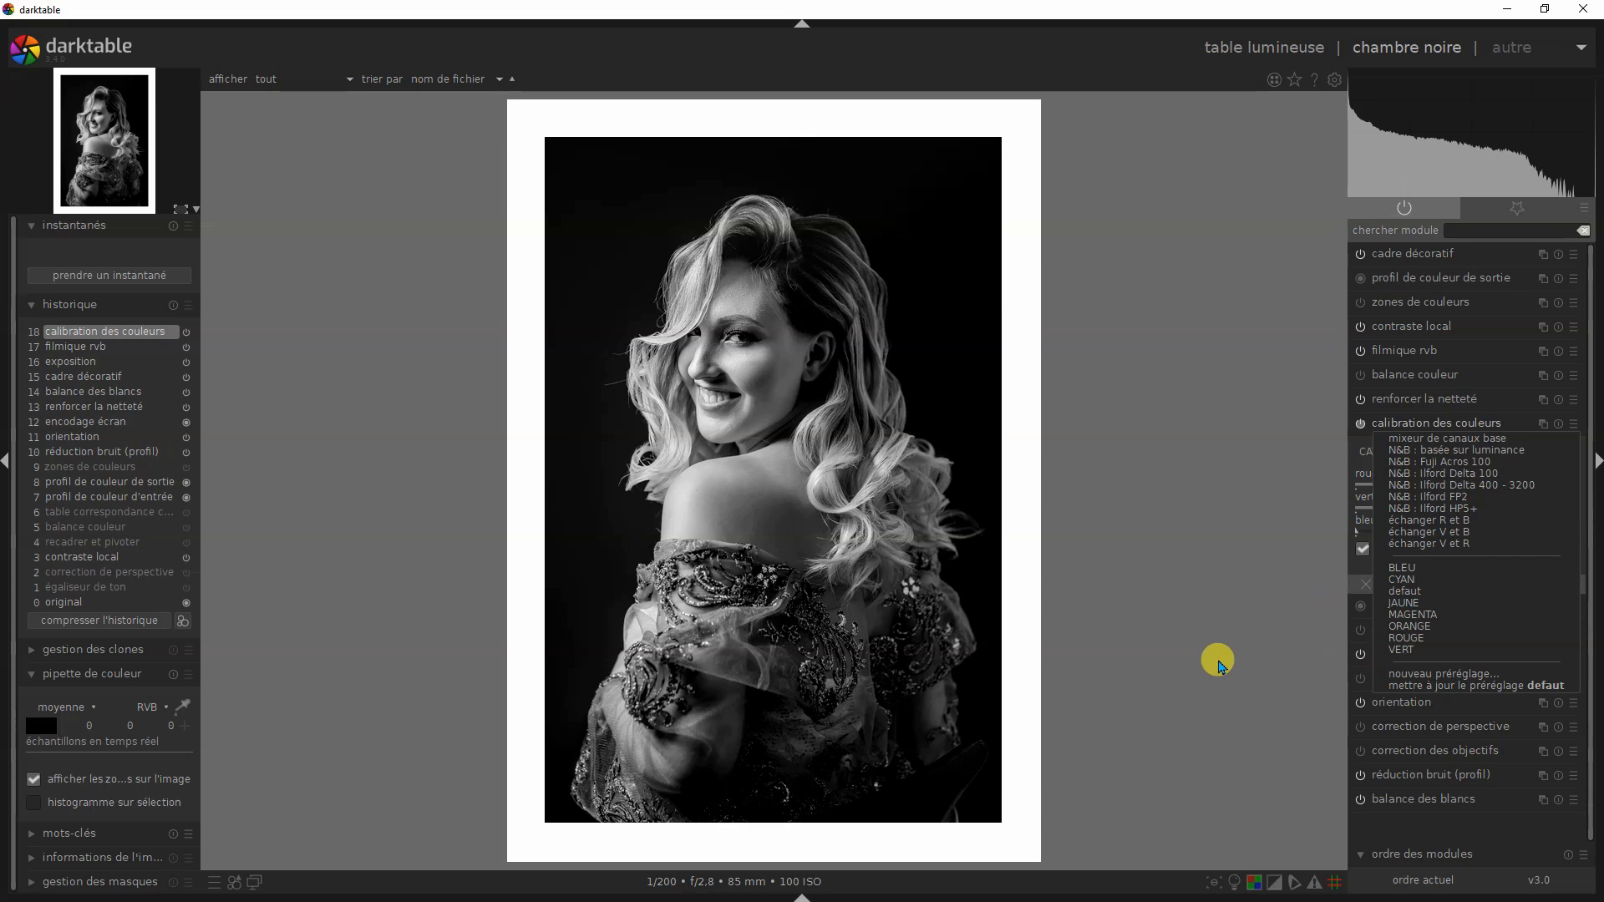
pyautogui.click(1234, 568)
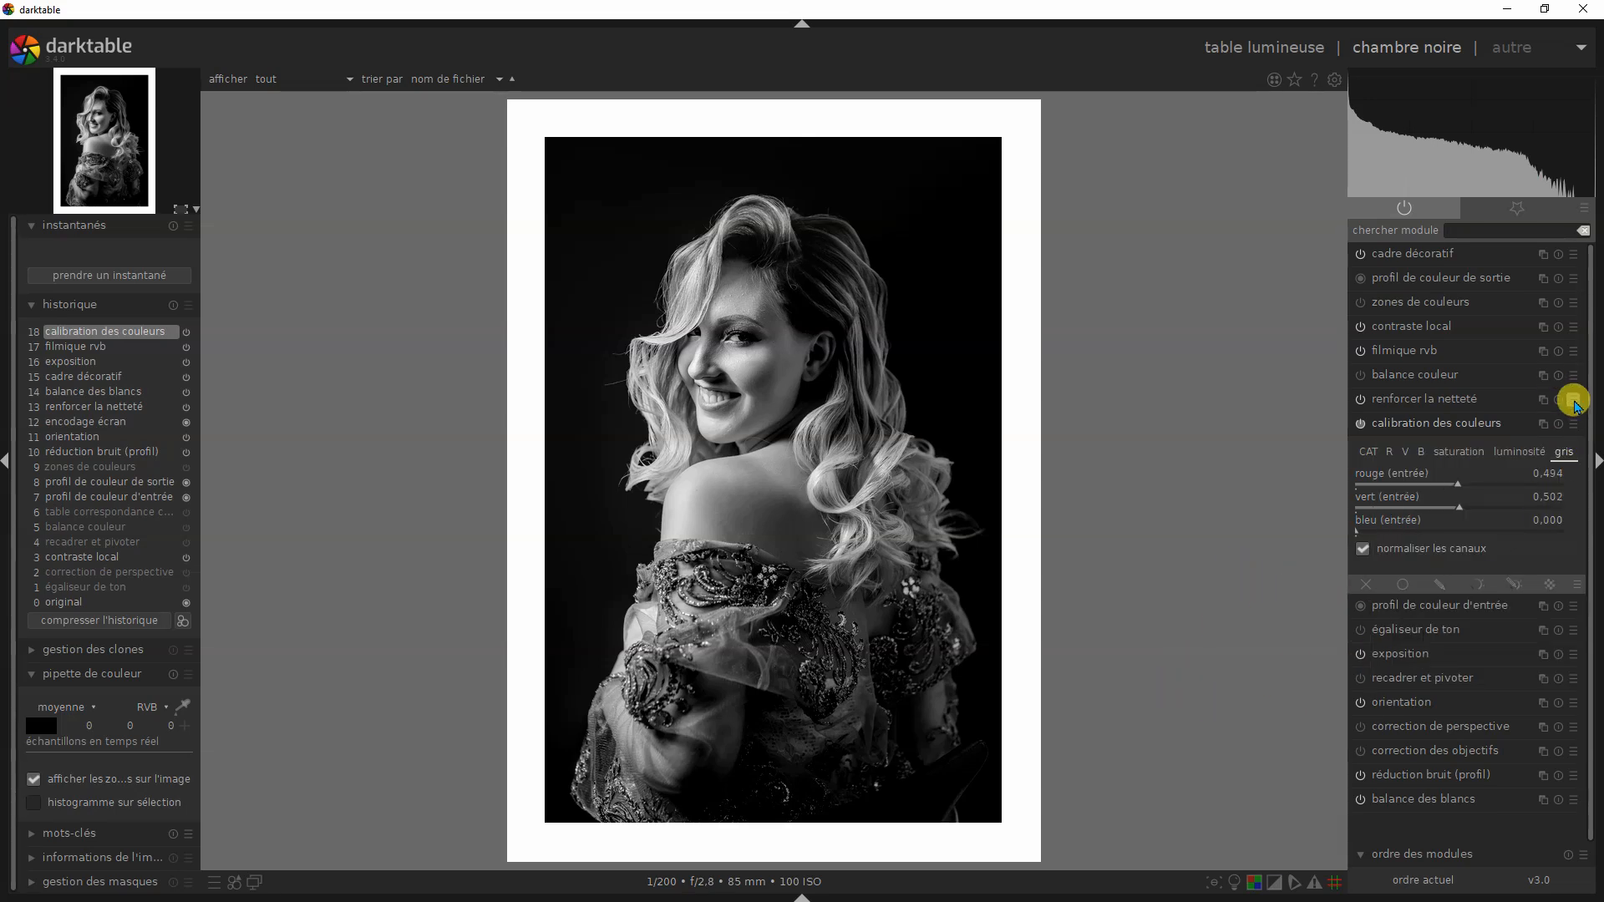
pyautogui.click(1573, 426)
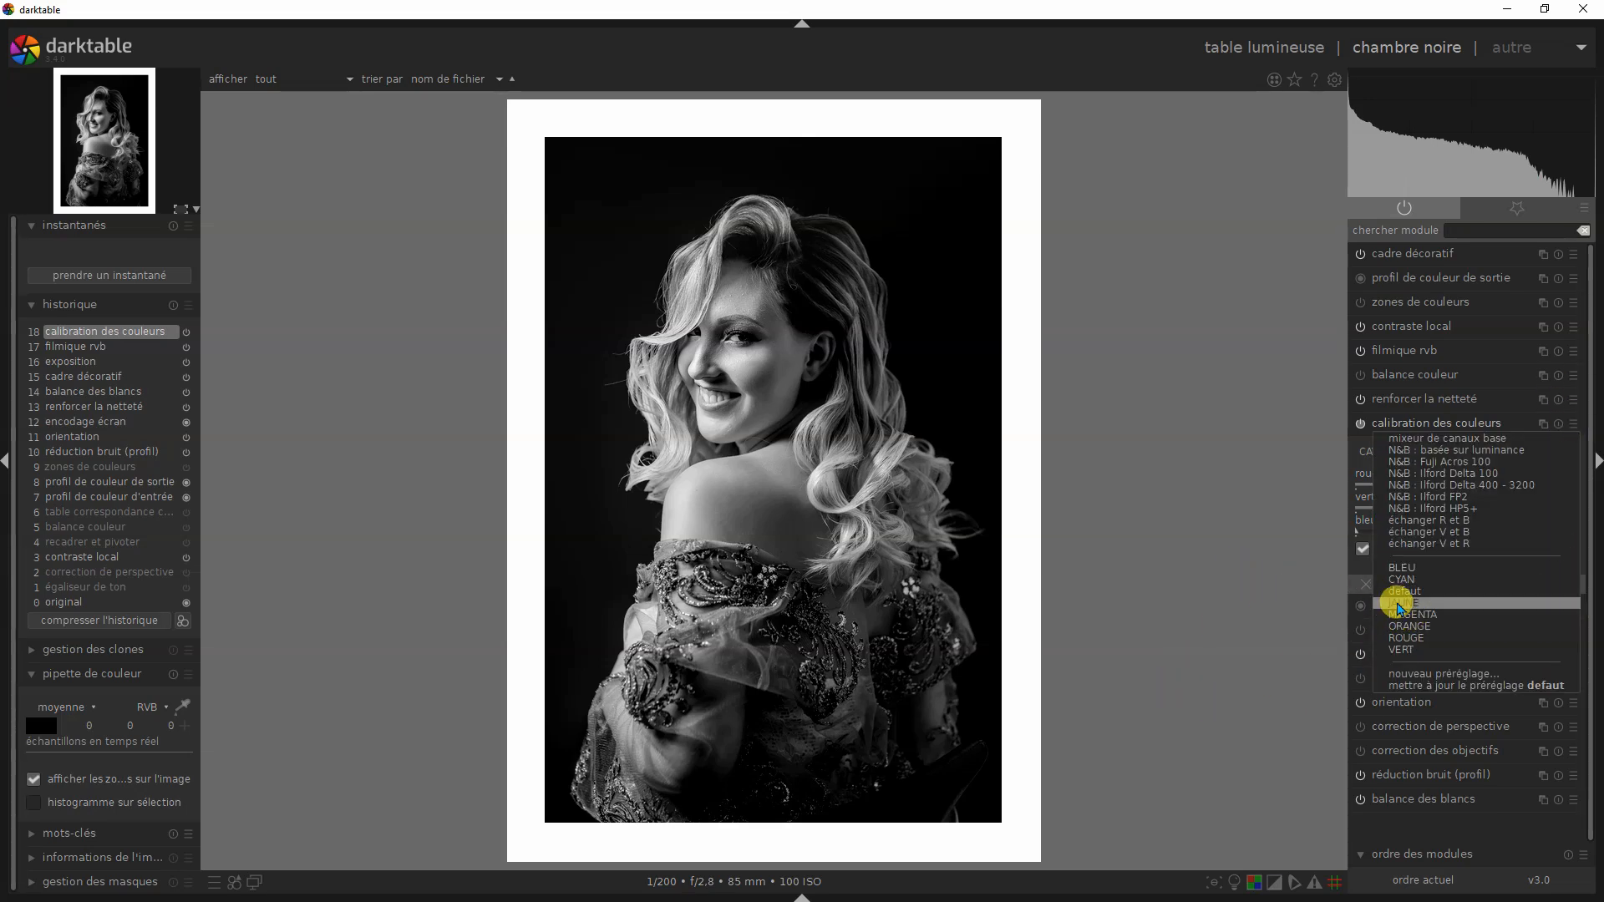
pyautogui.click(1394, 600)
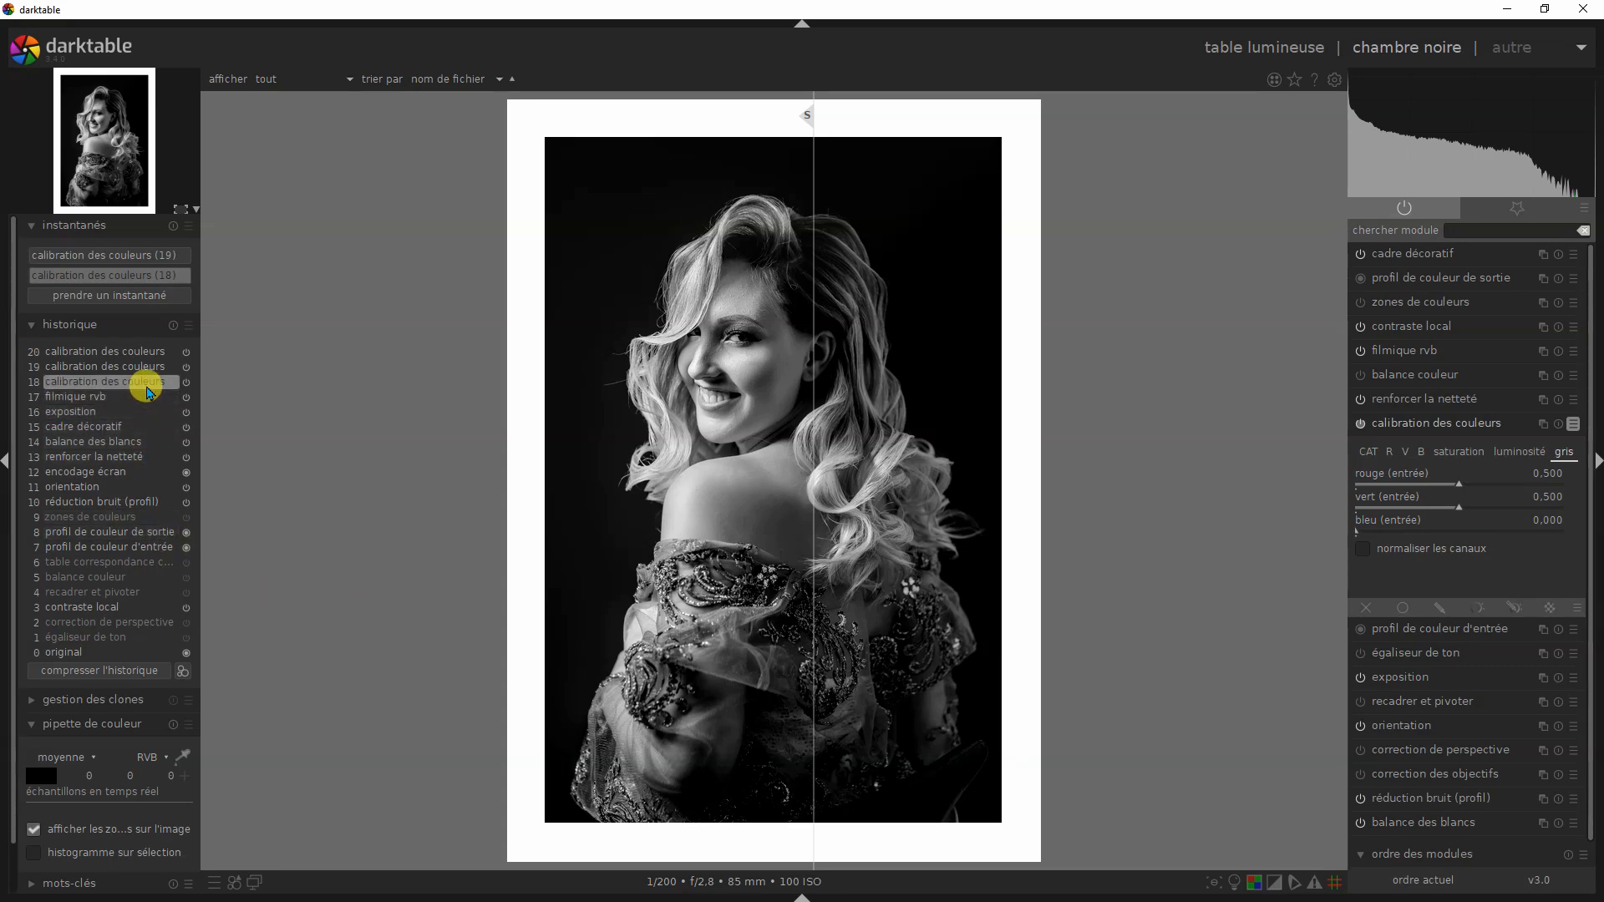
# - Compare the yellow, pure red and pure green mixes from the history, moving the snapshot divider across the portrait
pyautogui.moveTo(148, 390)
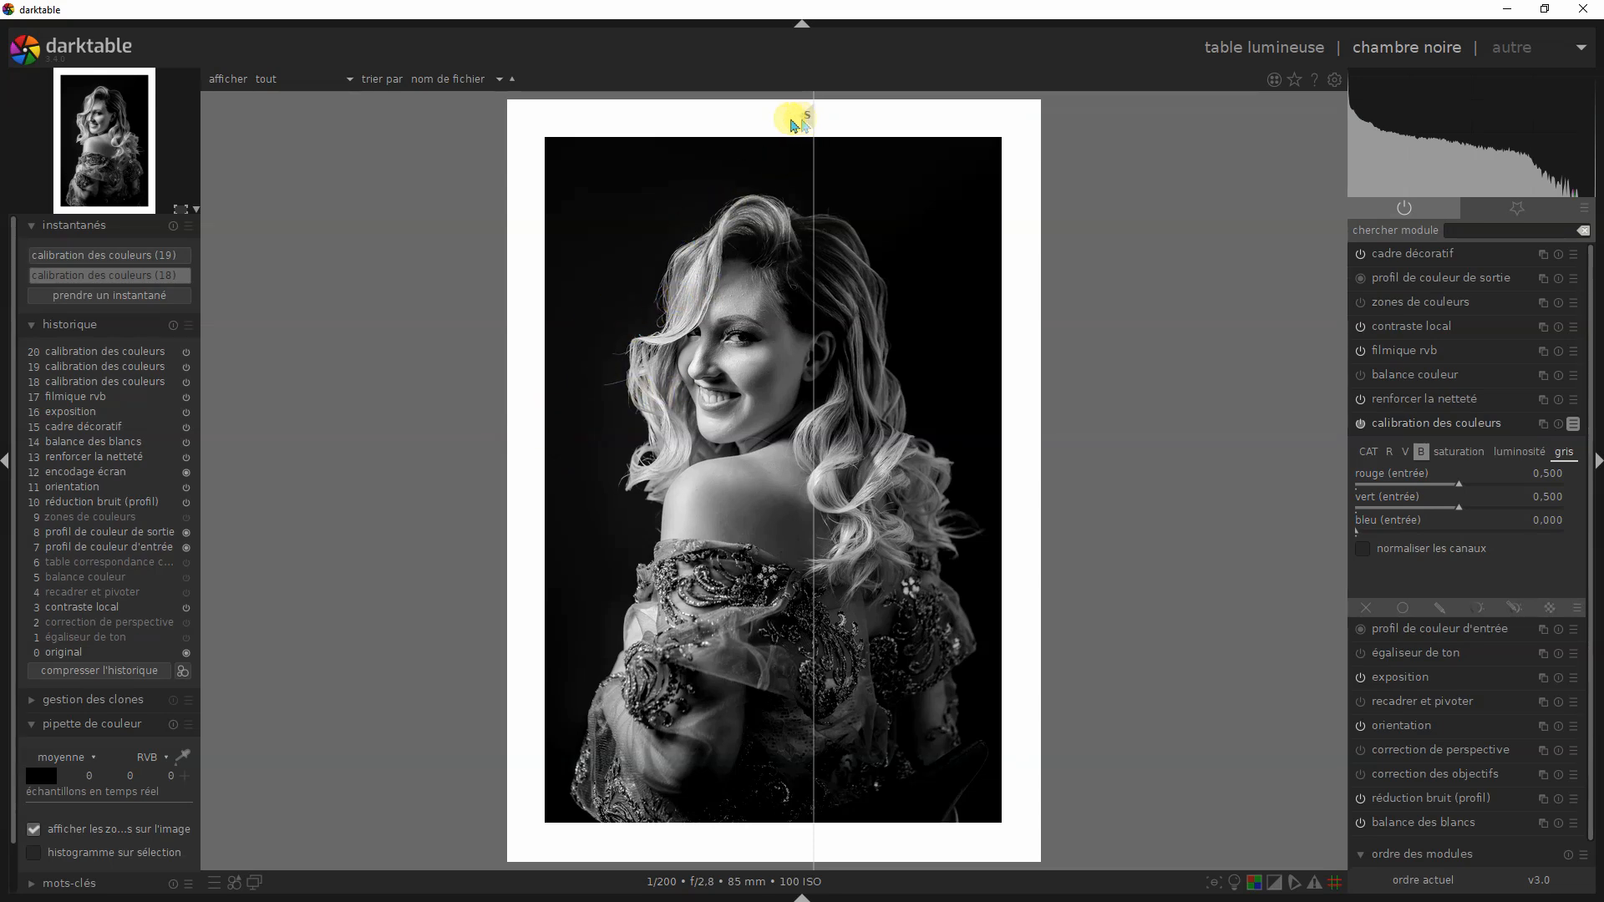
pyautogui.moveTo(795, 117); pyautogui.dragTo(827, 134)
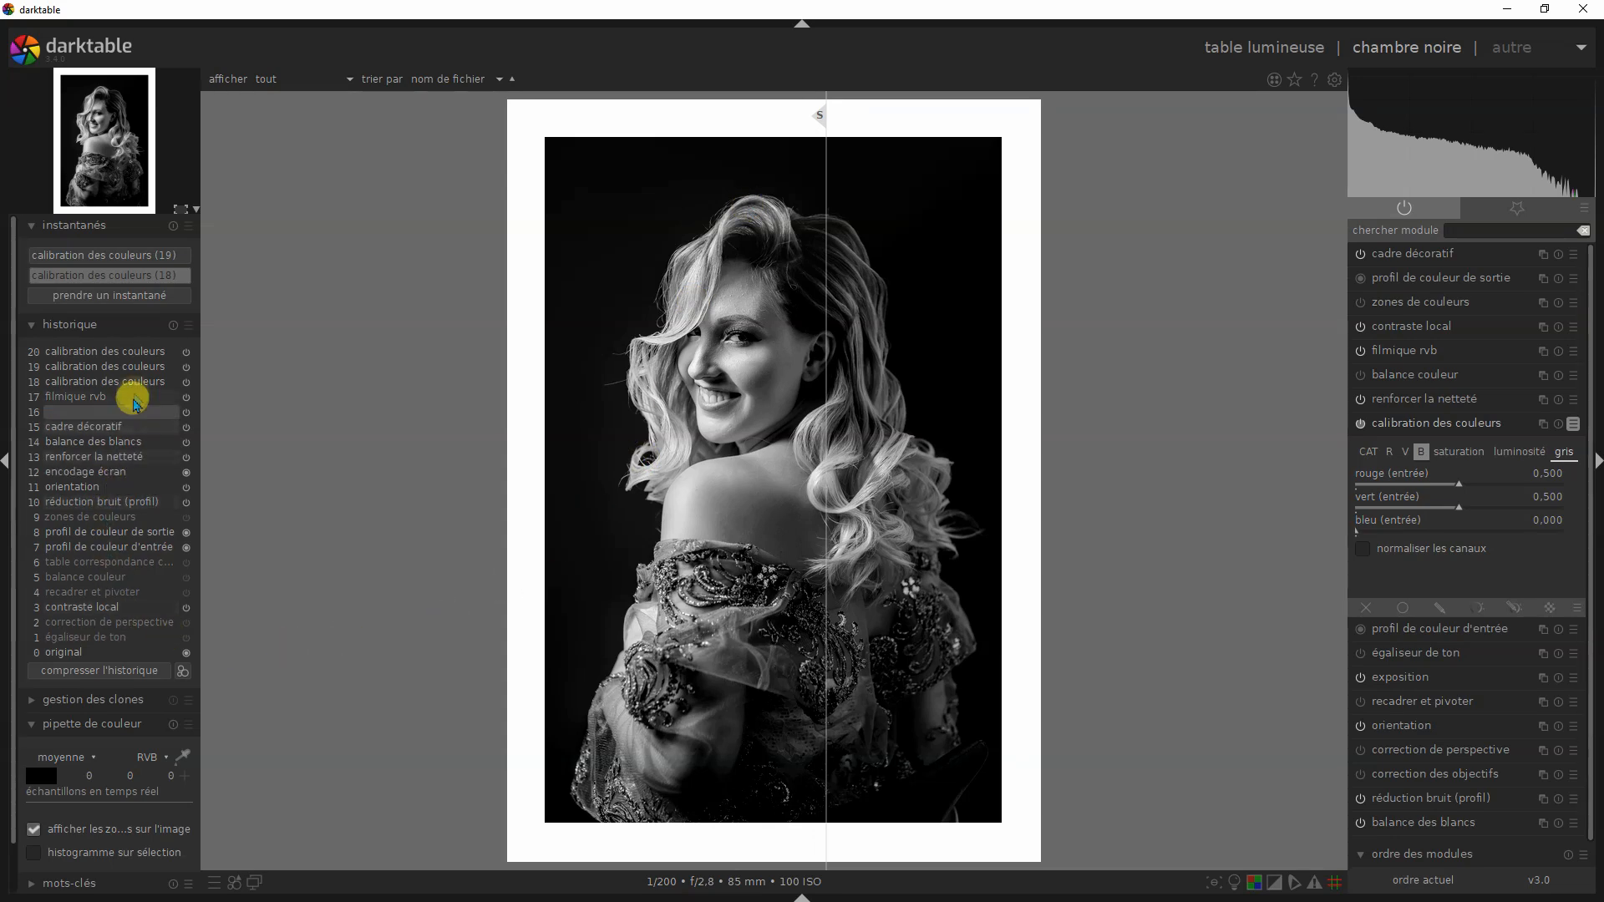
pyautogui.click(146, 369)
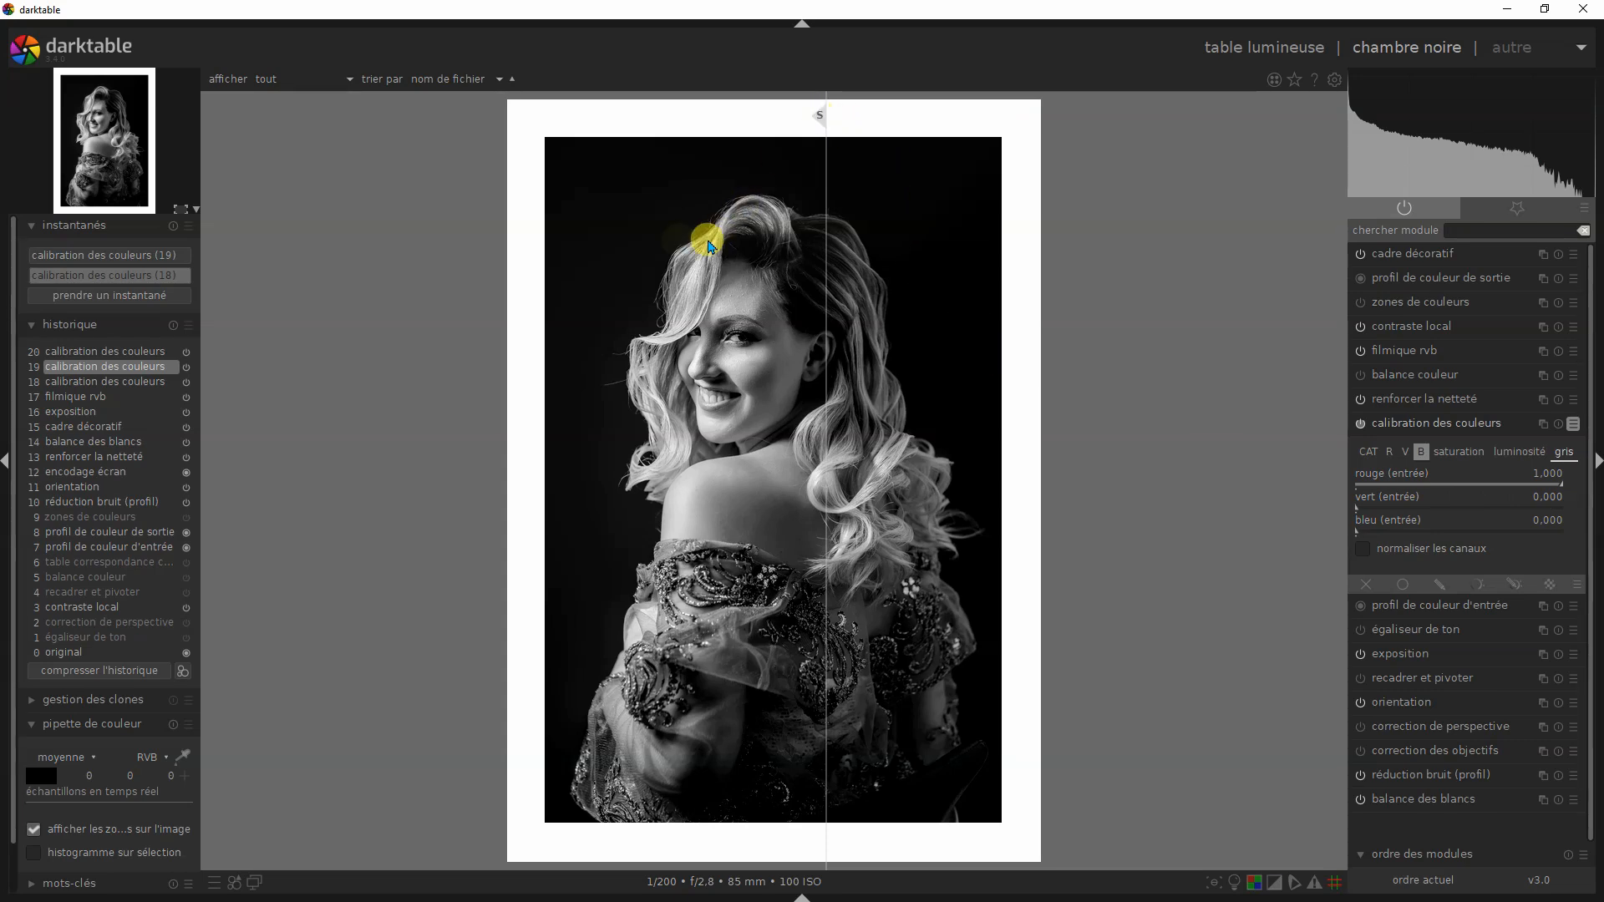
pyautogui.moveTo(822, 120); pyautogui.dragTo(776, 139)
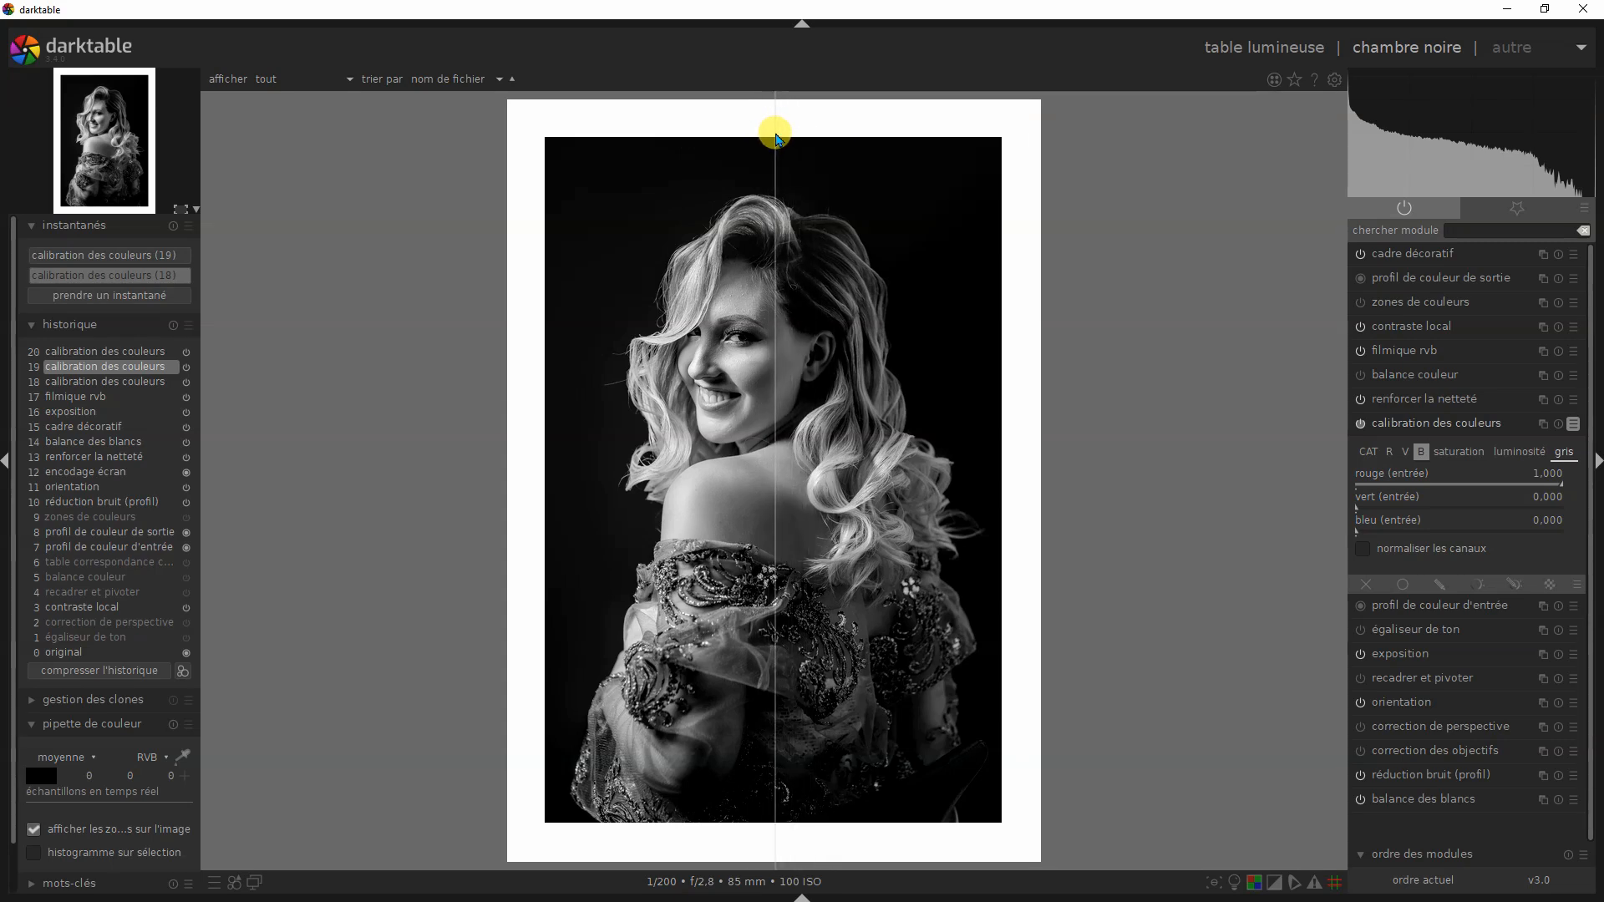
pyautogui.click(125, 355)
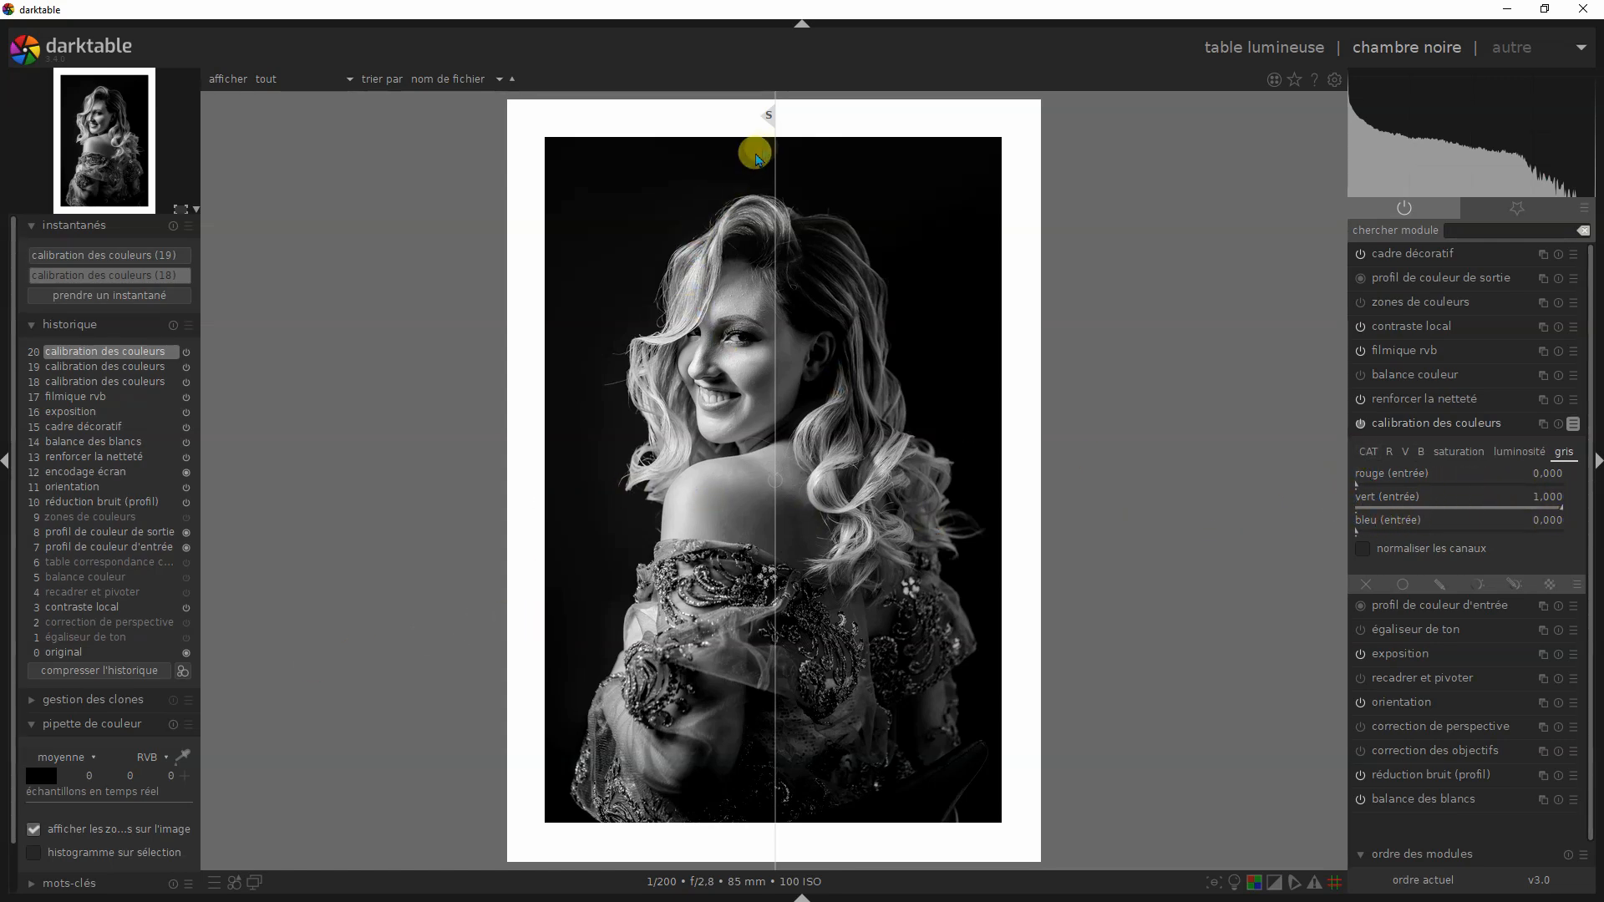
pyautogui.moveTo(769, 127)
pyautogui.mouseDown()
pyautogui.moveTo(584, 143)
pyautogui.moveTo(752, 151)
pyautogui.moveTo(891, 133)
pyautogui.moveTo(634, 142)
pyautogui.moveTo(757, 152)
pyautogui.mouseUp()
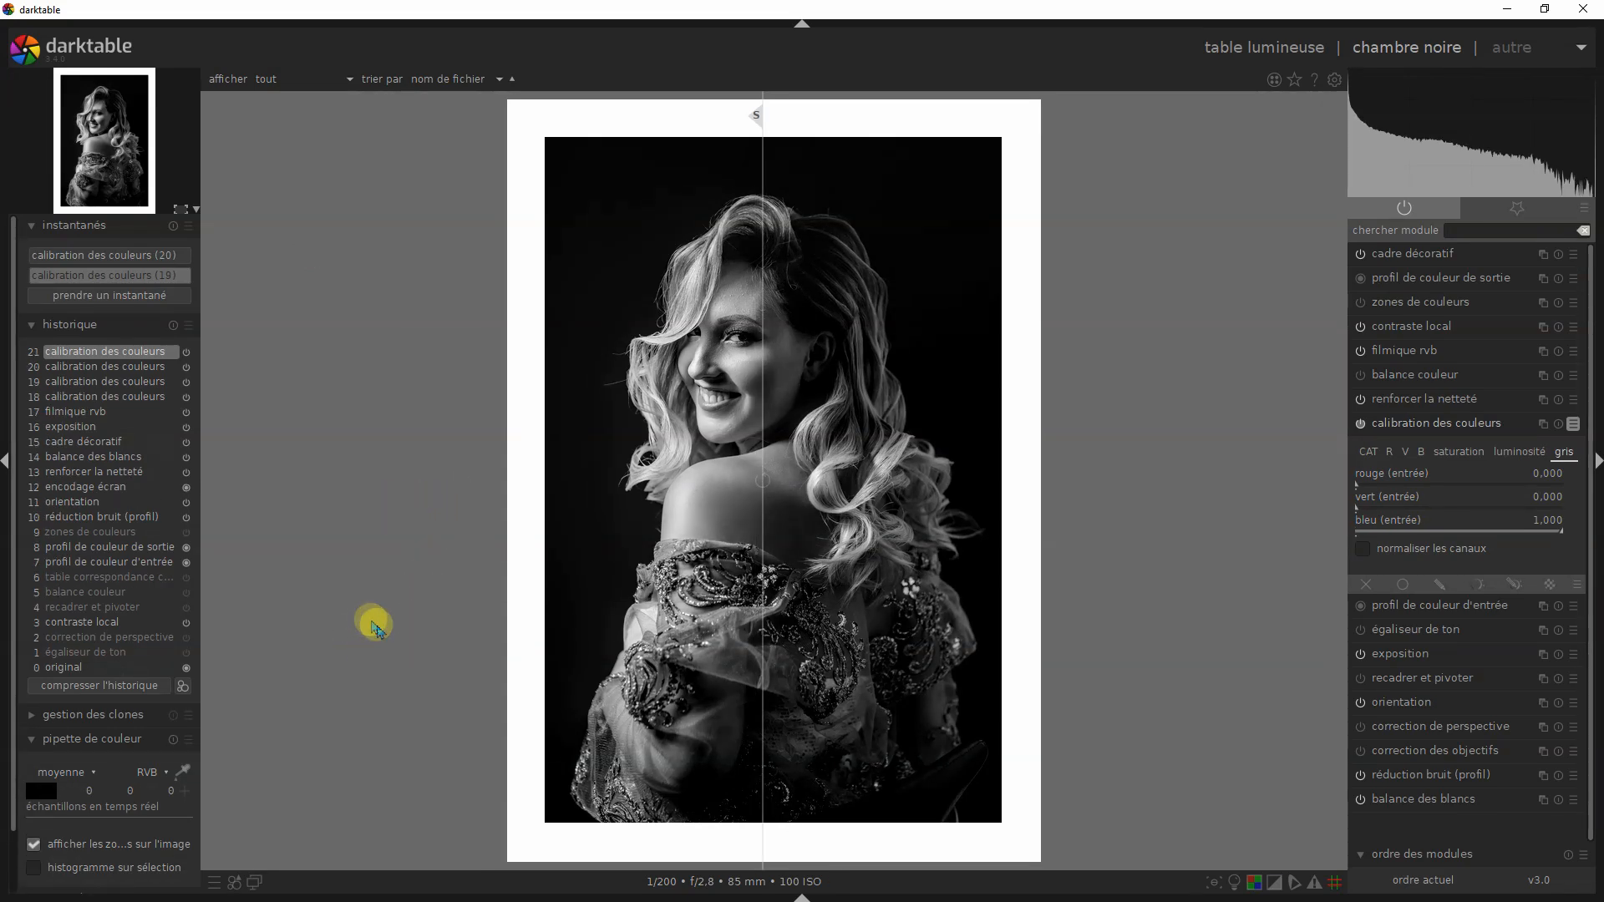
# - Compare the cyan, pure green and pure blue mixes from the history, moving the snapshot divider across the portrait
pyautogui.click(122, 388)
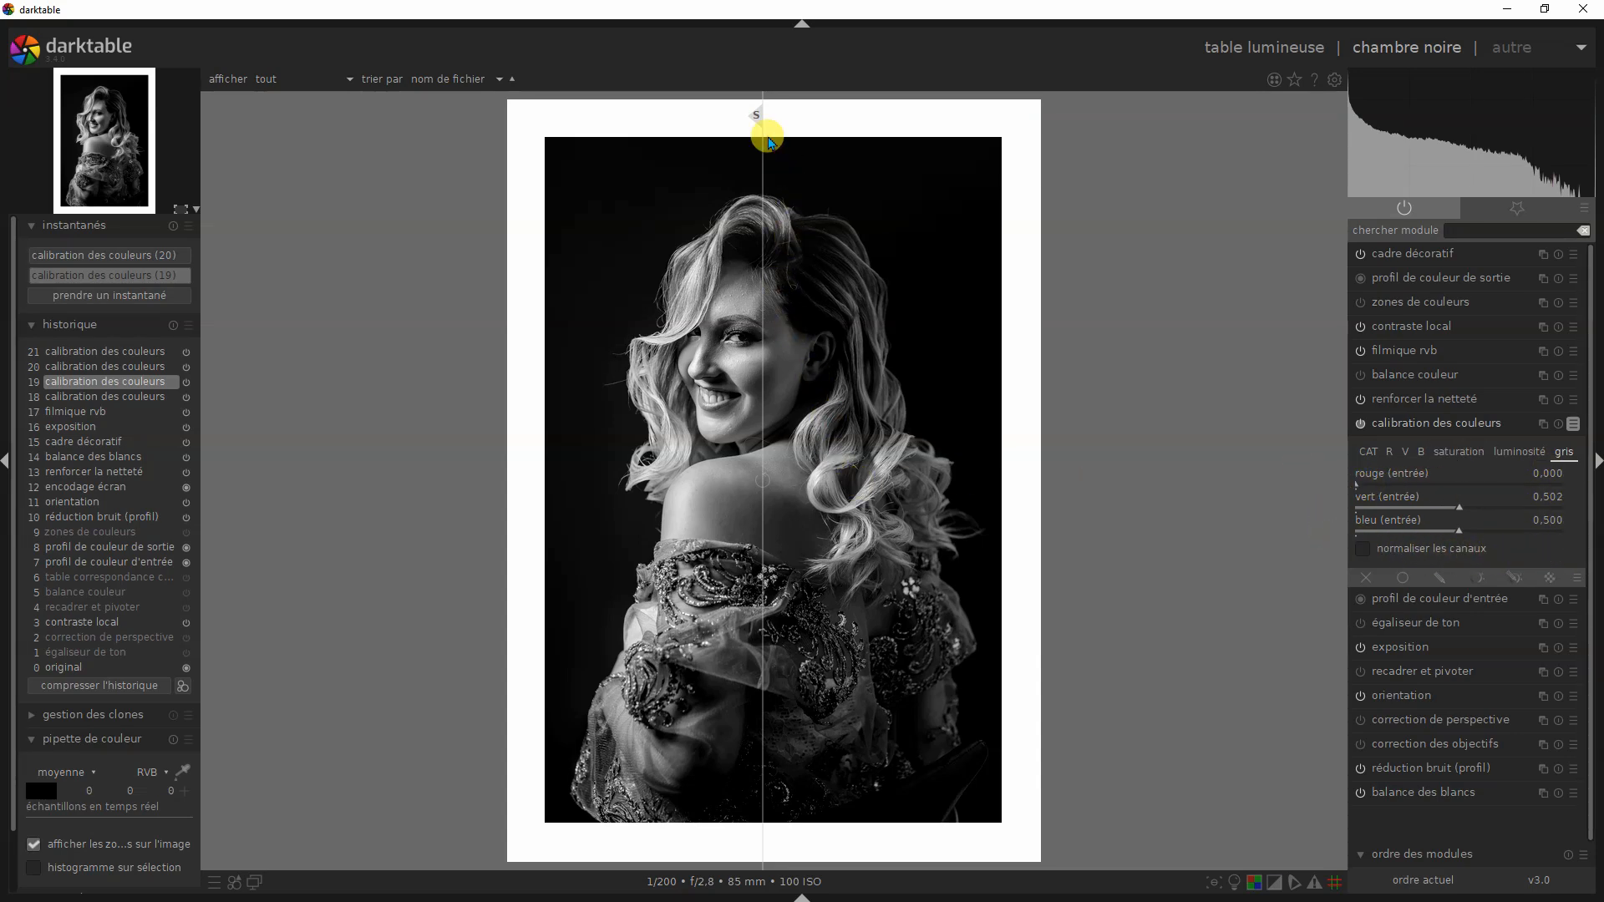
pyautogui.moveTo(759, 126); pyautogui.dragTo(749, 162)
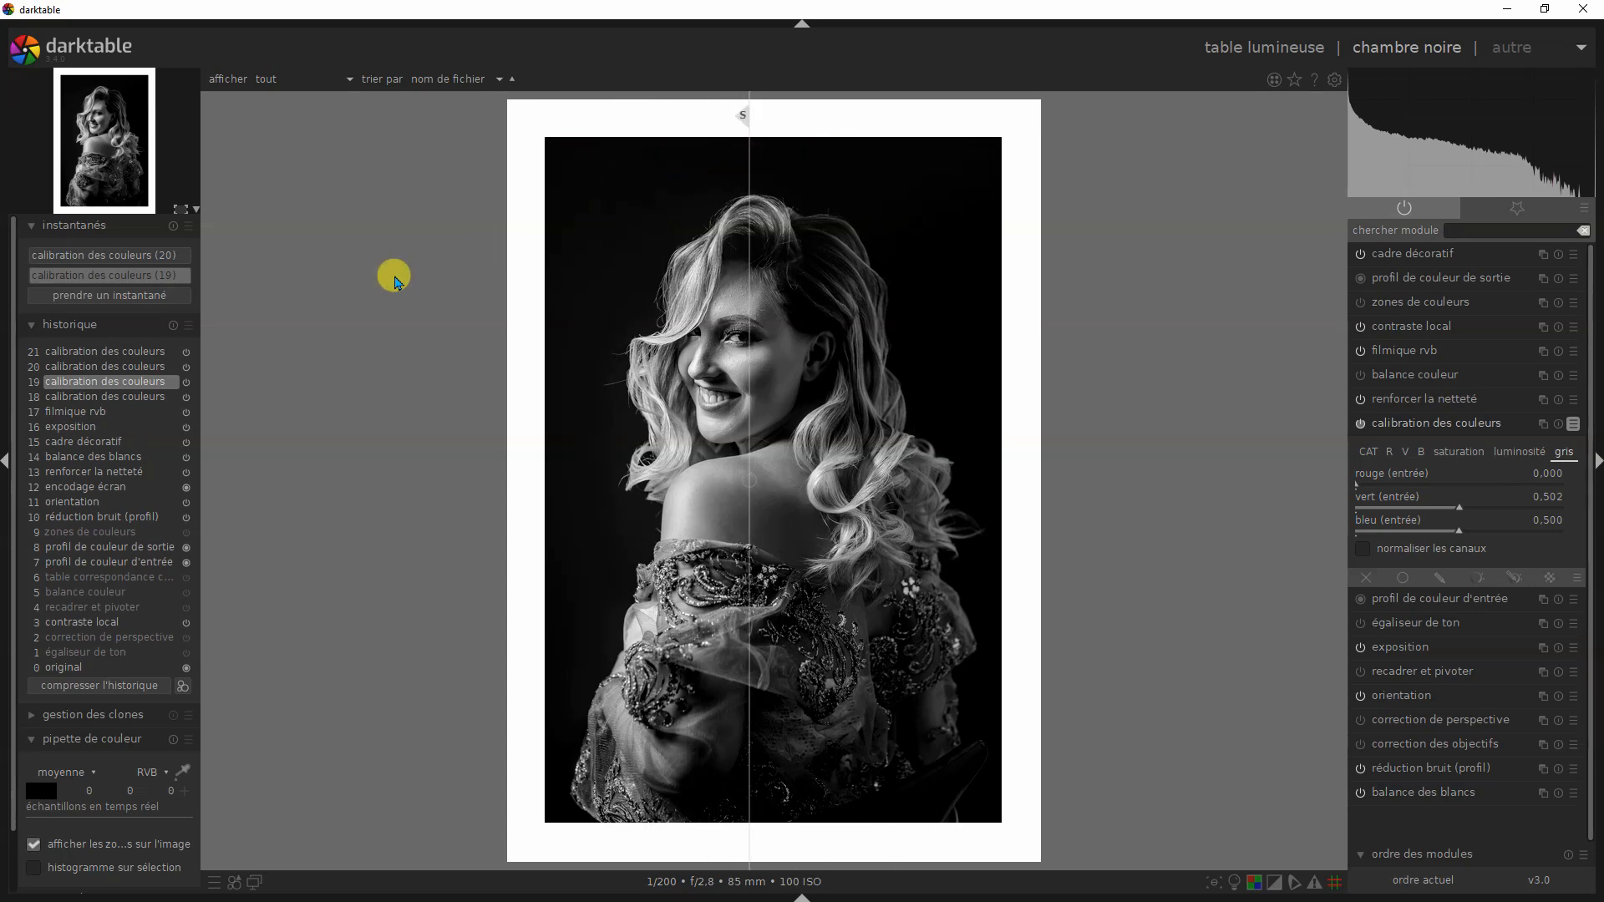
pyautogui.click(65, 372)
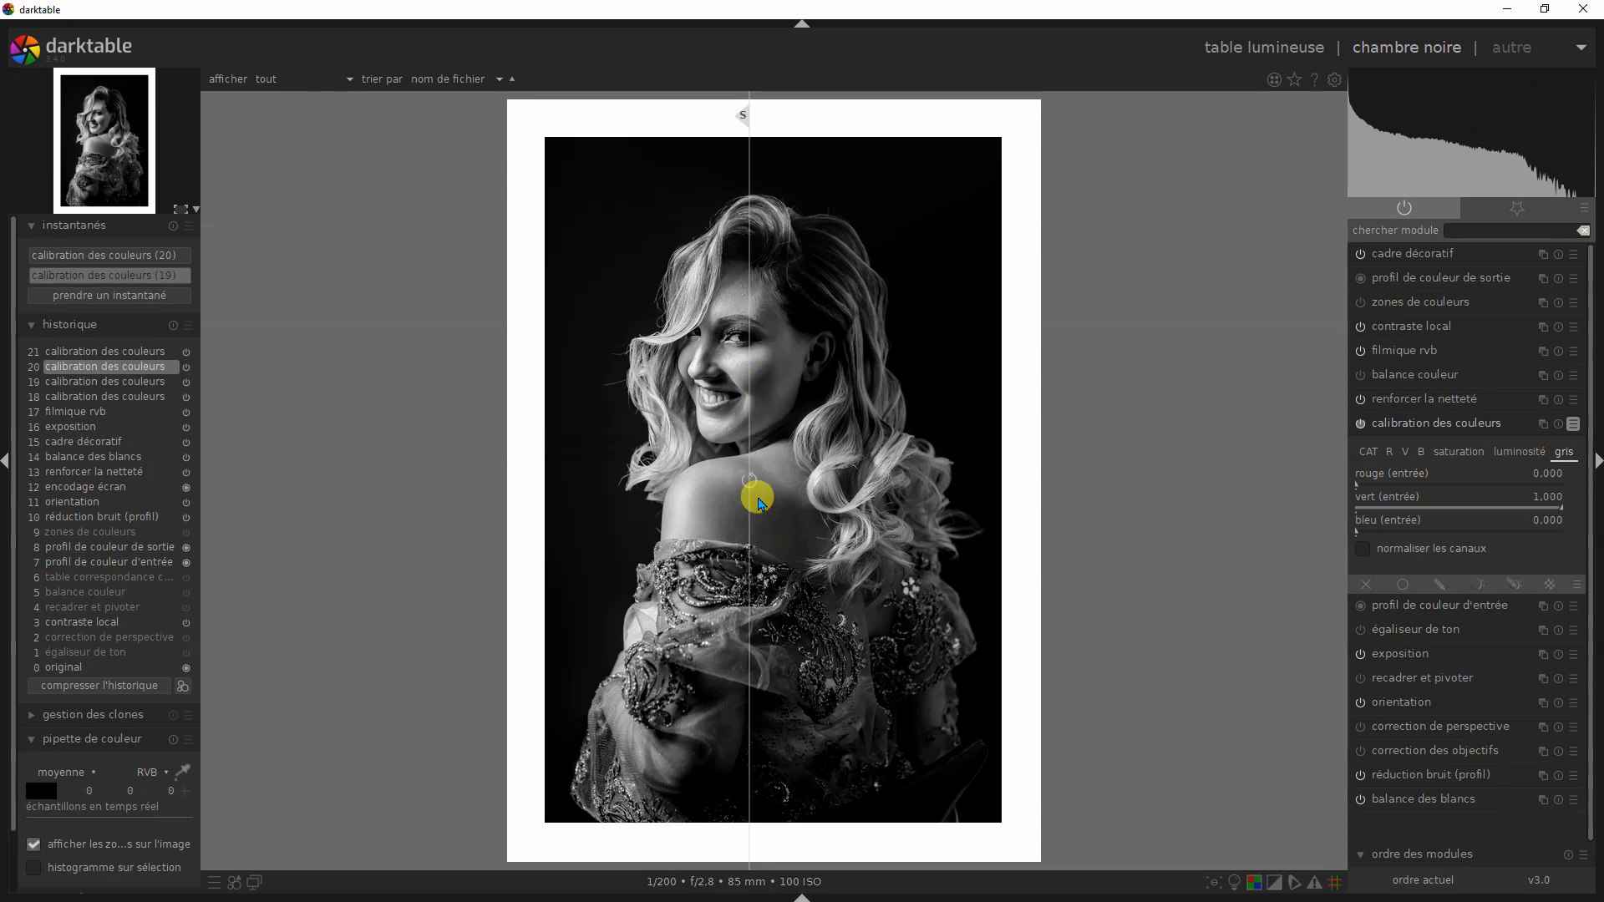
pyautogui.moveTo(743, 121)
pyautogui.mouseDown()
pyautogui.moveTo(960, 133)
pyautogui.moveTo(630, 118)
pyautogui.moveTo(867, 136)
pyautogui.moveTo(734, 125)
pyautogui.mouseUp()
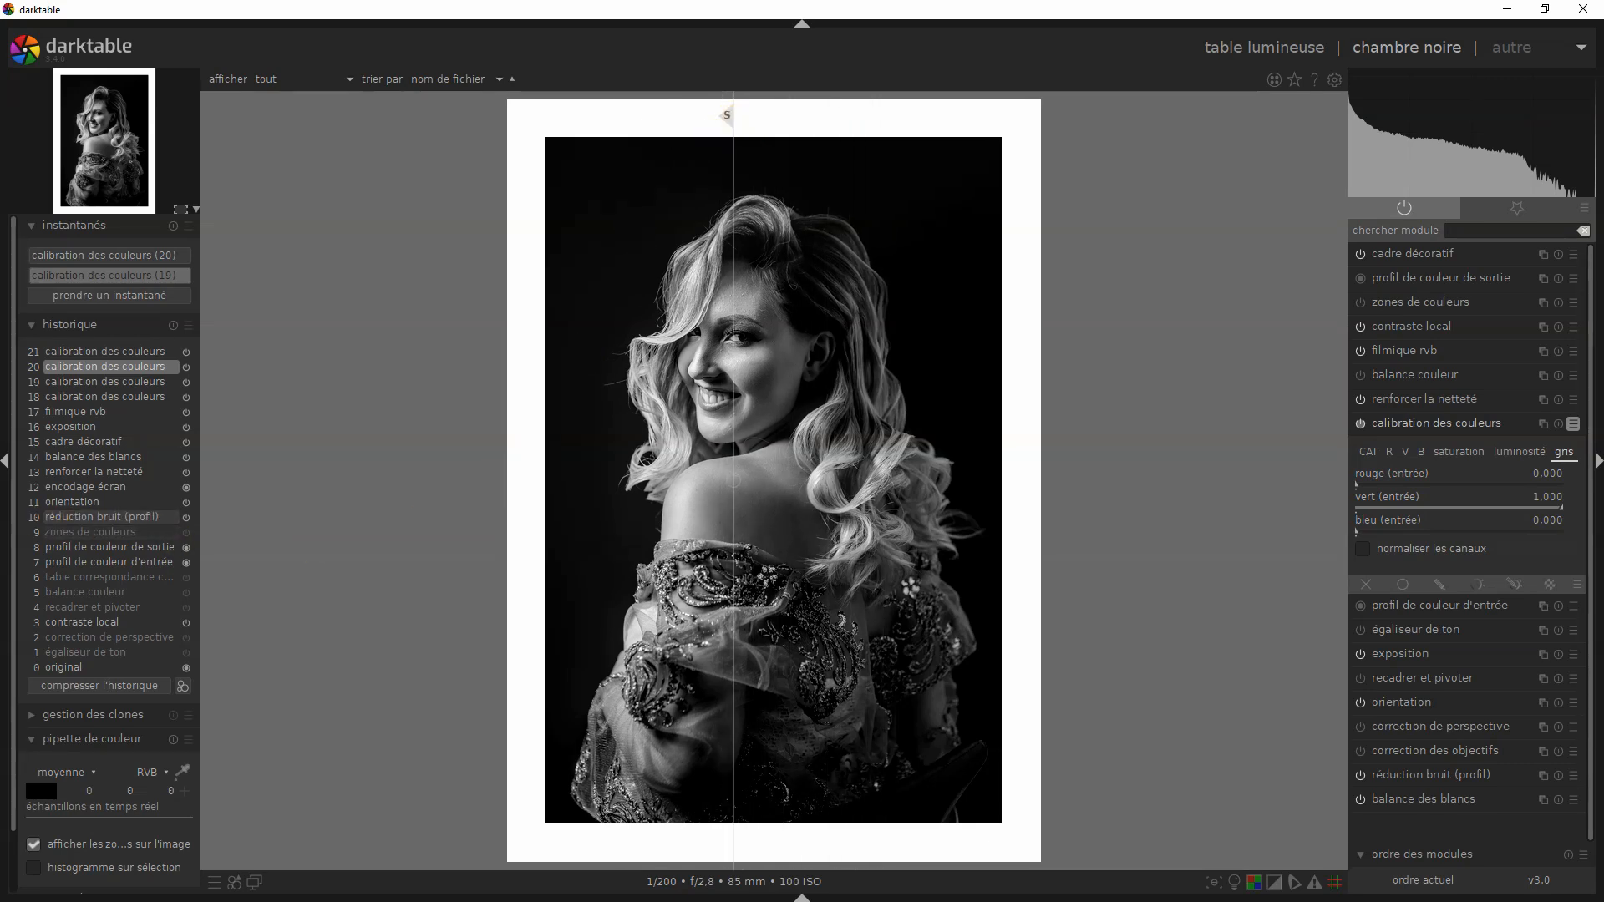
pyautogui.click(127, 351)
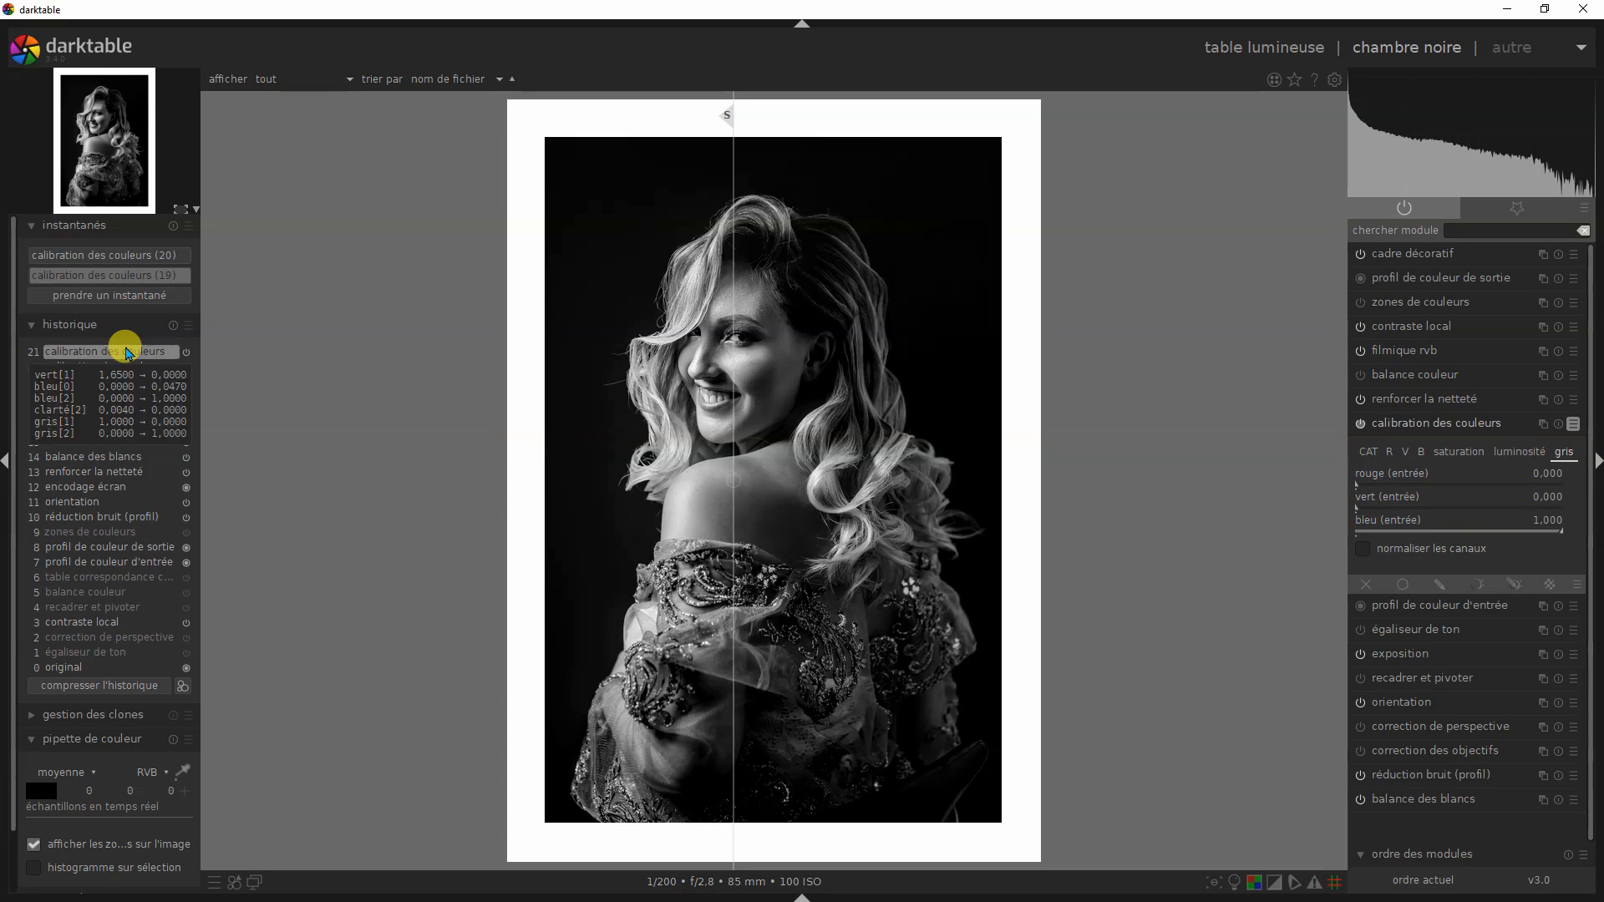
pyautogui.moveTo(733, 114)
pyautogui.mouseDown()
pyautogui.moveTo(874, 129)
pyautogui.moveTo(607, 122)
pyautogui.moveTo(880, 128)
pyautogui.moveTo(755, 118)
pyautogui.mouseUp()
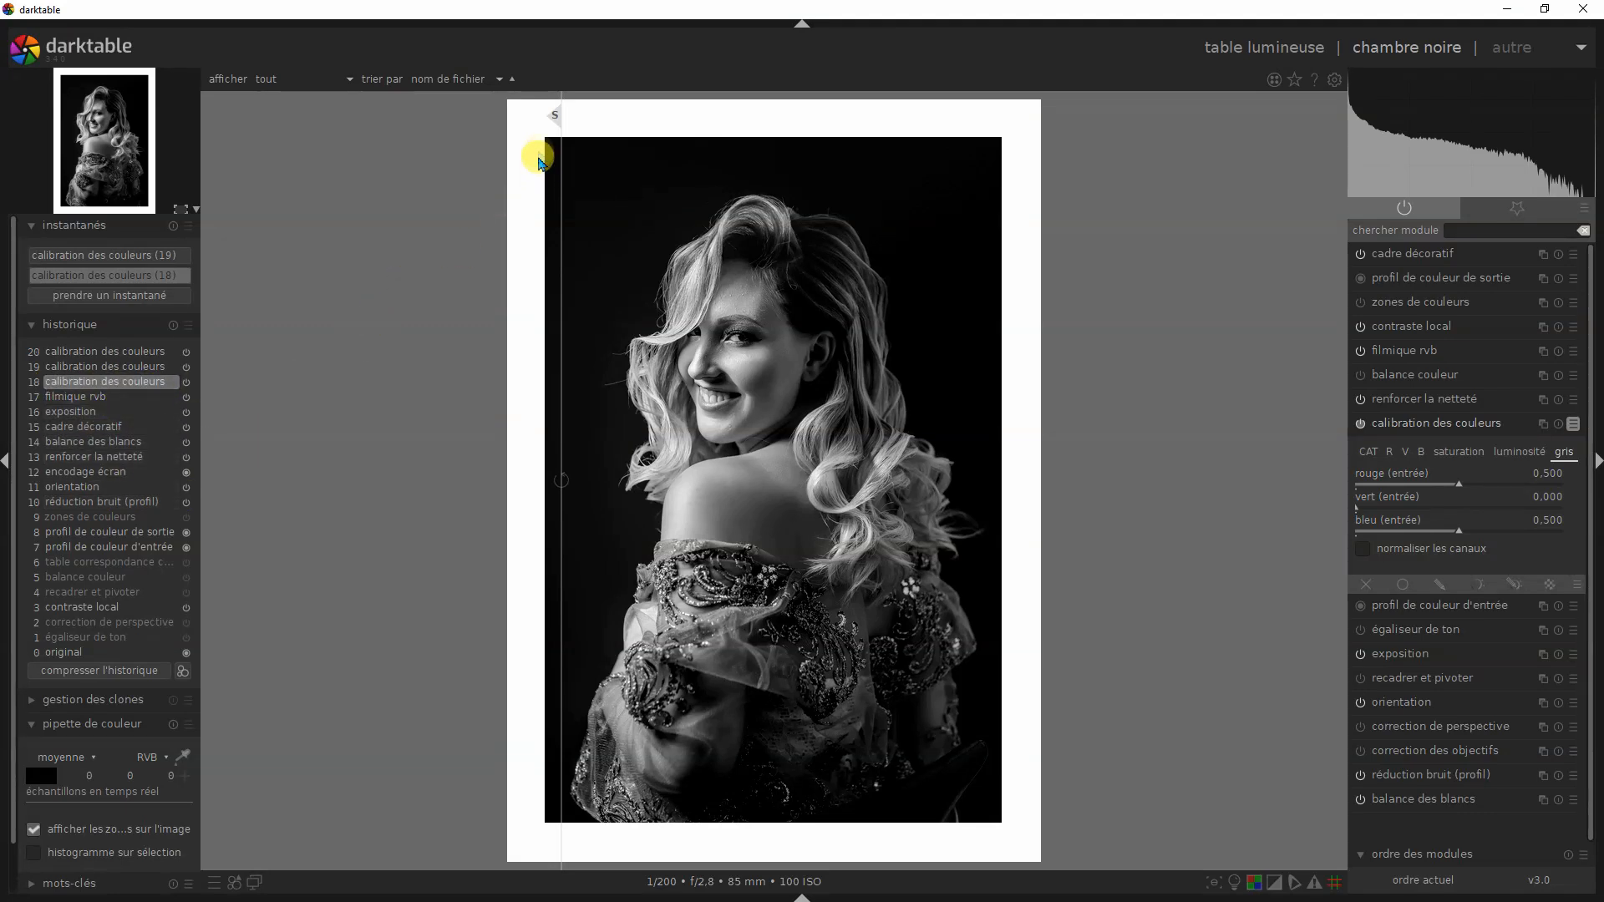
# - Compare the magenta, pure red and pure blue mixes from the history, moving the snapshot divider across the portrait
pyautogui.moveTo(557, 119); pyautogui.dragTo(952, 165)
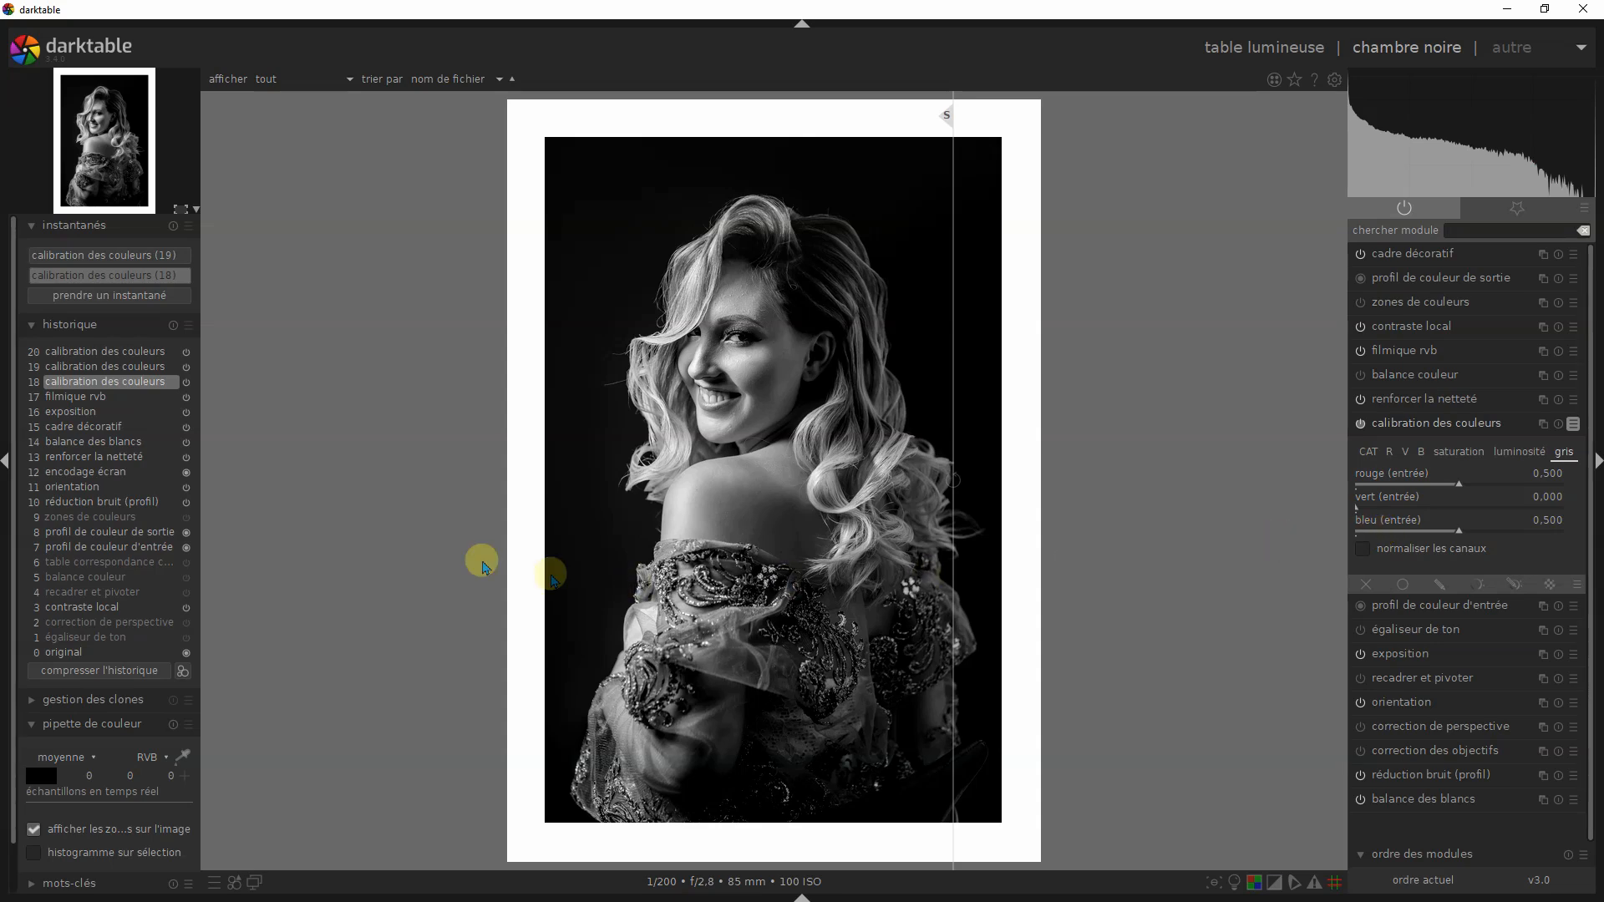
pyautogui.moveTo(948, 120); pyautogui.dragTo(716, 161)
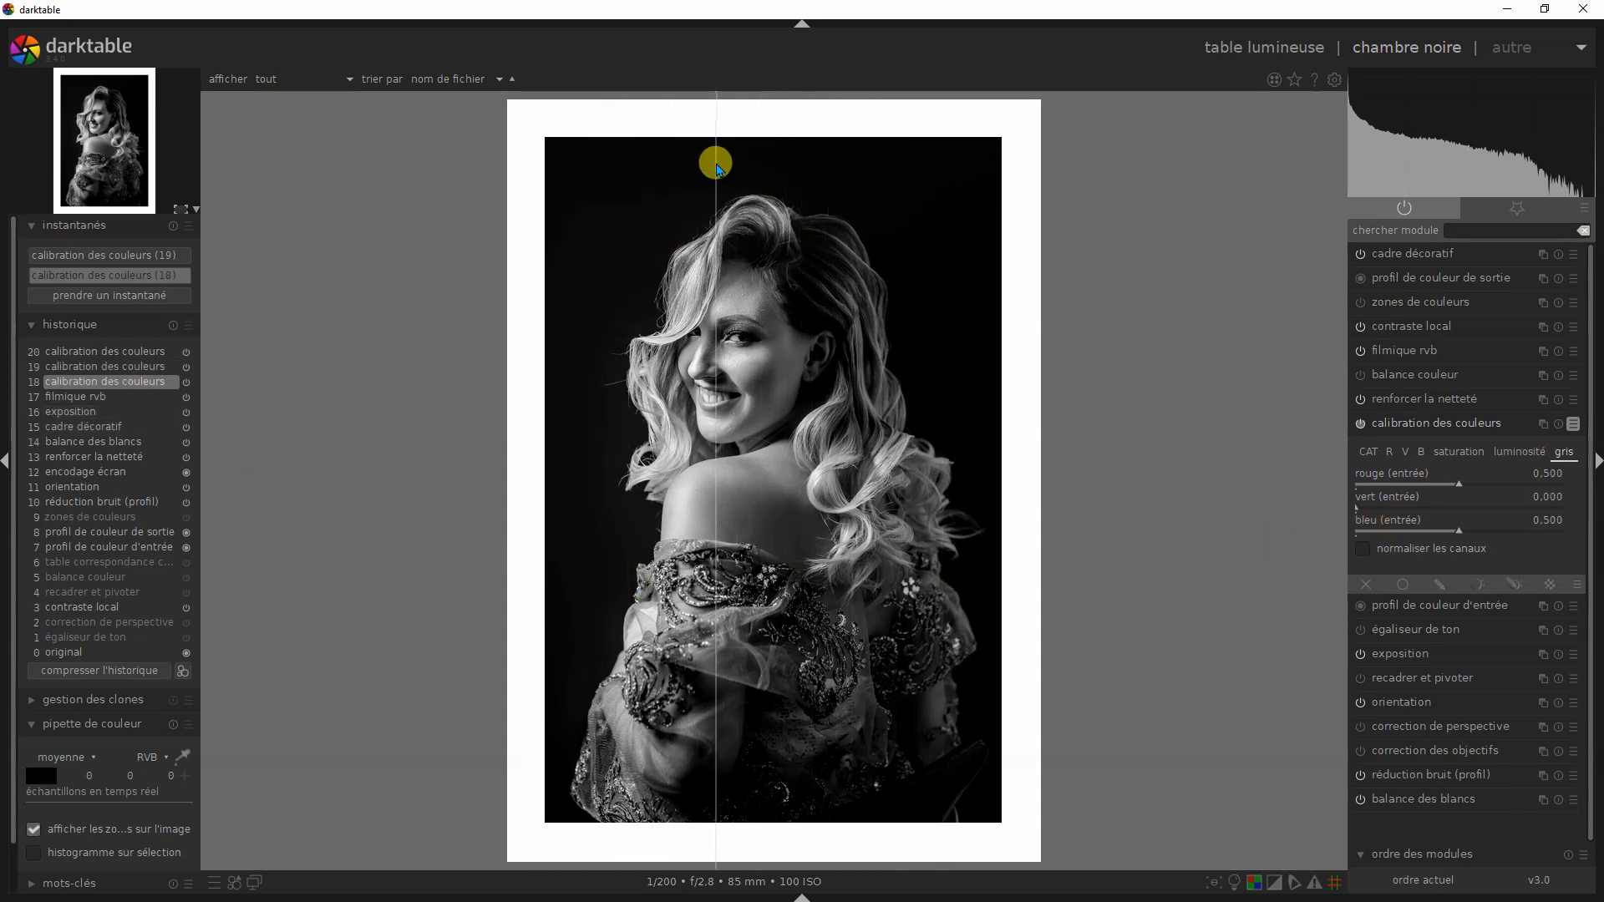
pyautogui.click(125, 367)
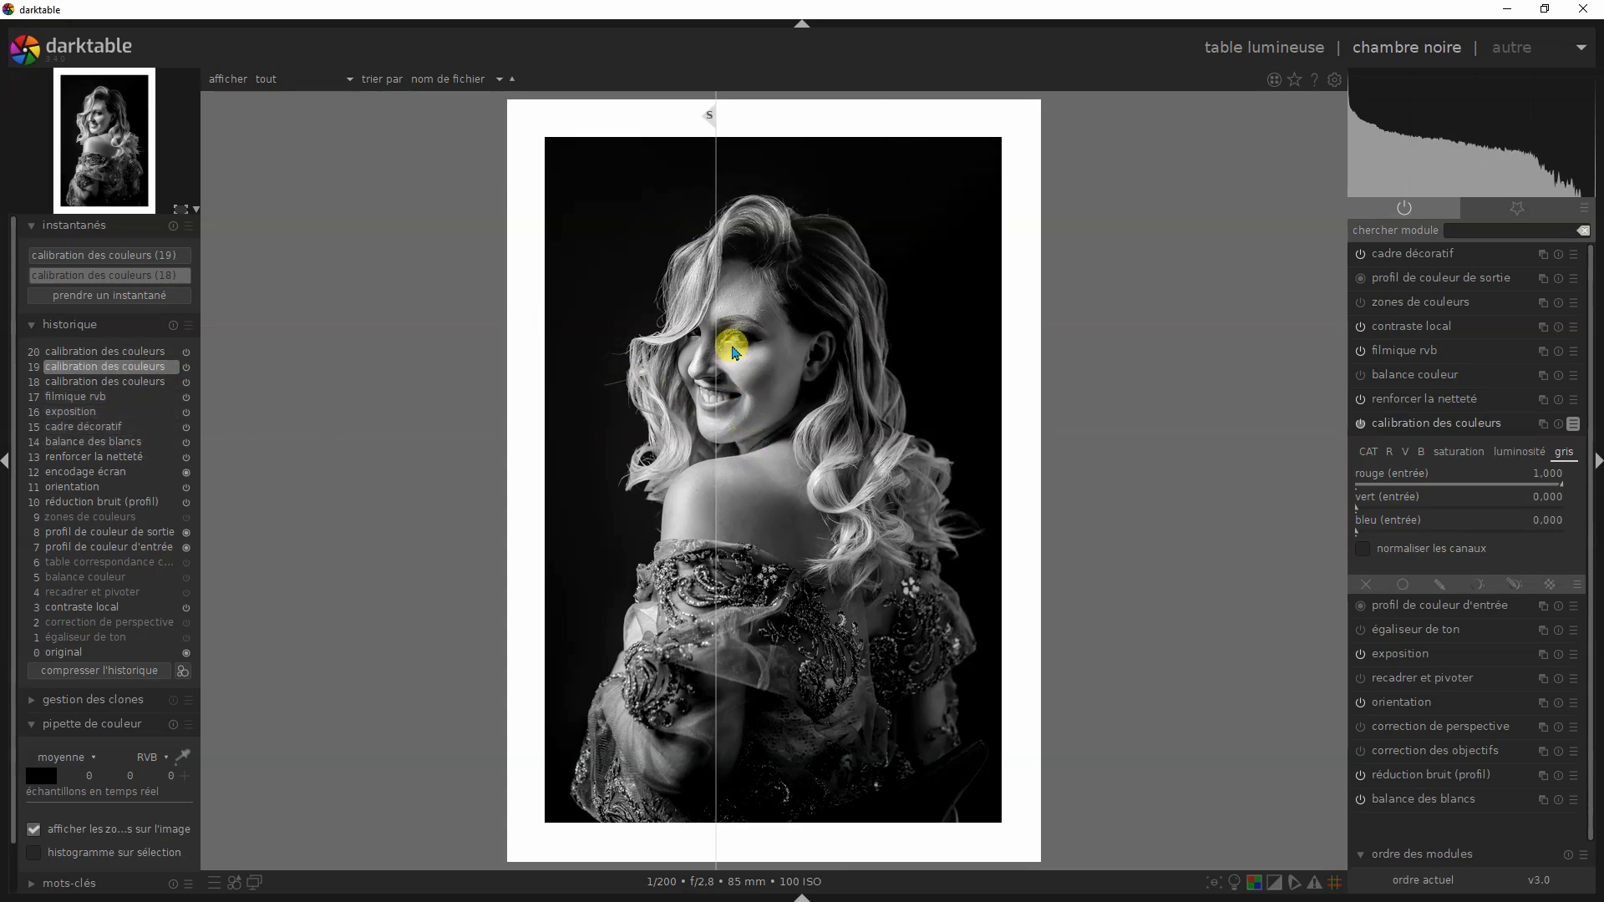
pyautogui.moveTo(715, 119); pyautogui.dragTo(764, 161)
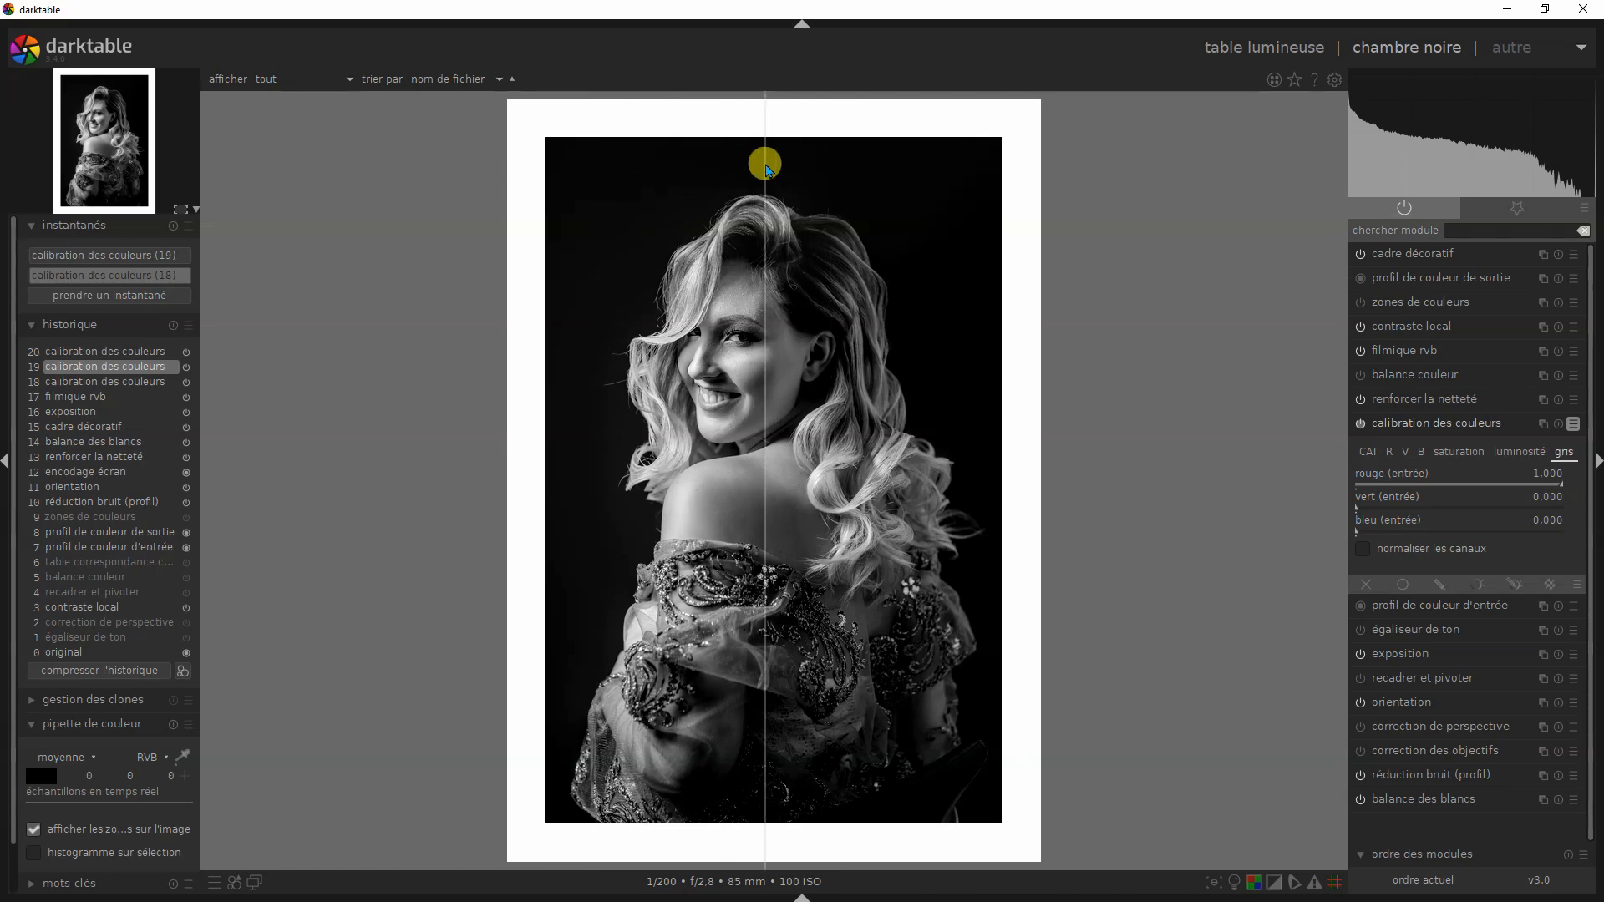
pyautogui.click(106, 353)
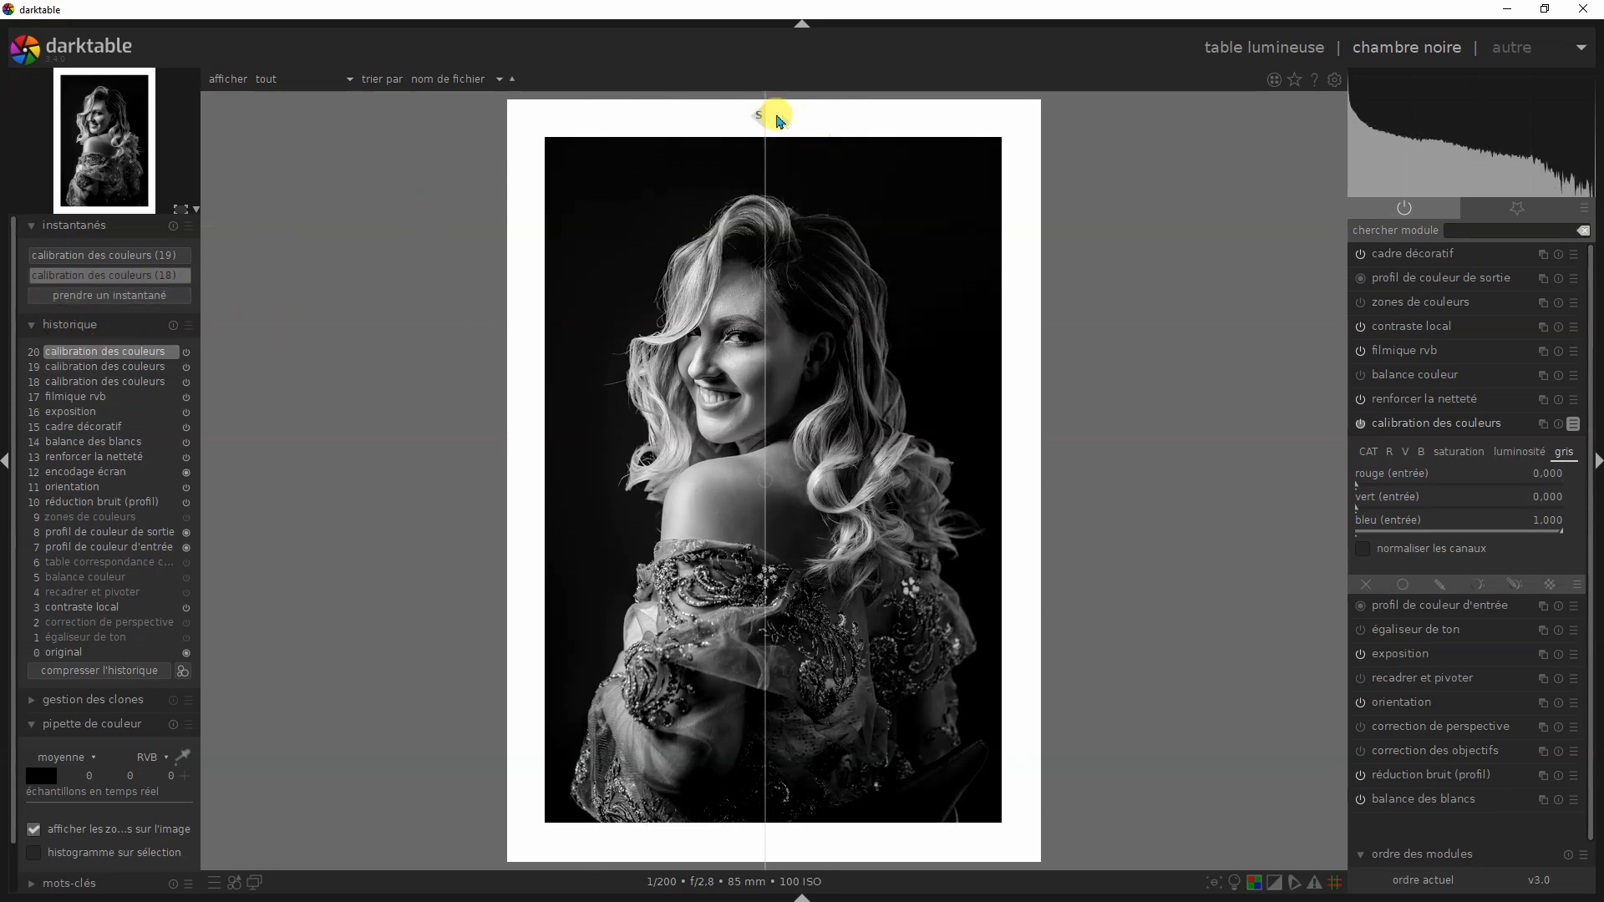
# - Recall the magenta mix from the history and compare it with the snapshot by moving the divider across the portrait
pyautogui.moveTo(765, 116); pyautogui.dragTo(754, 196)
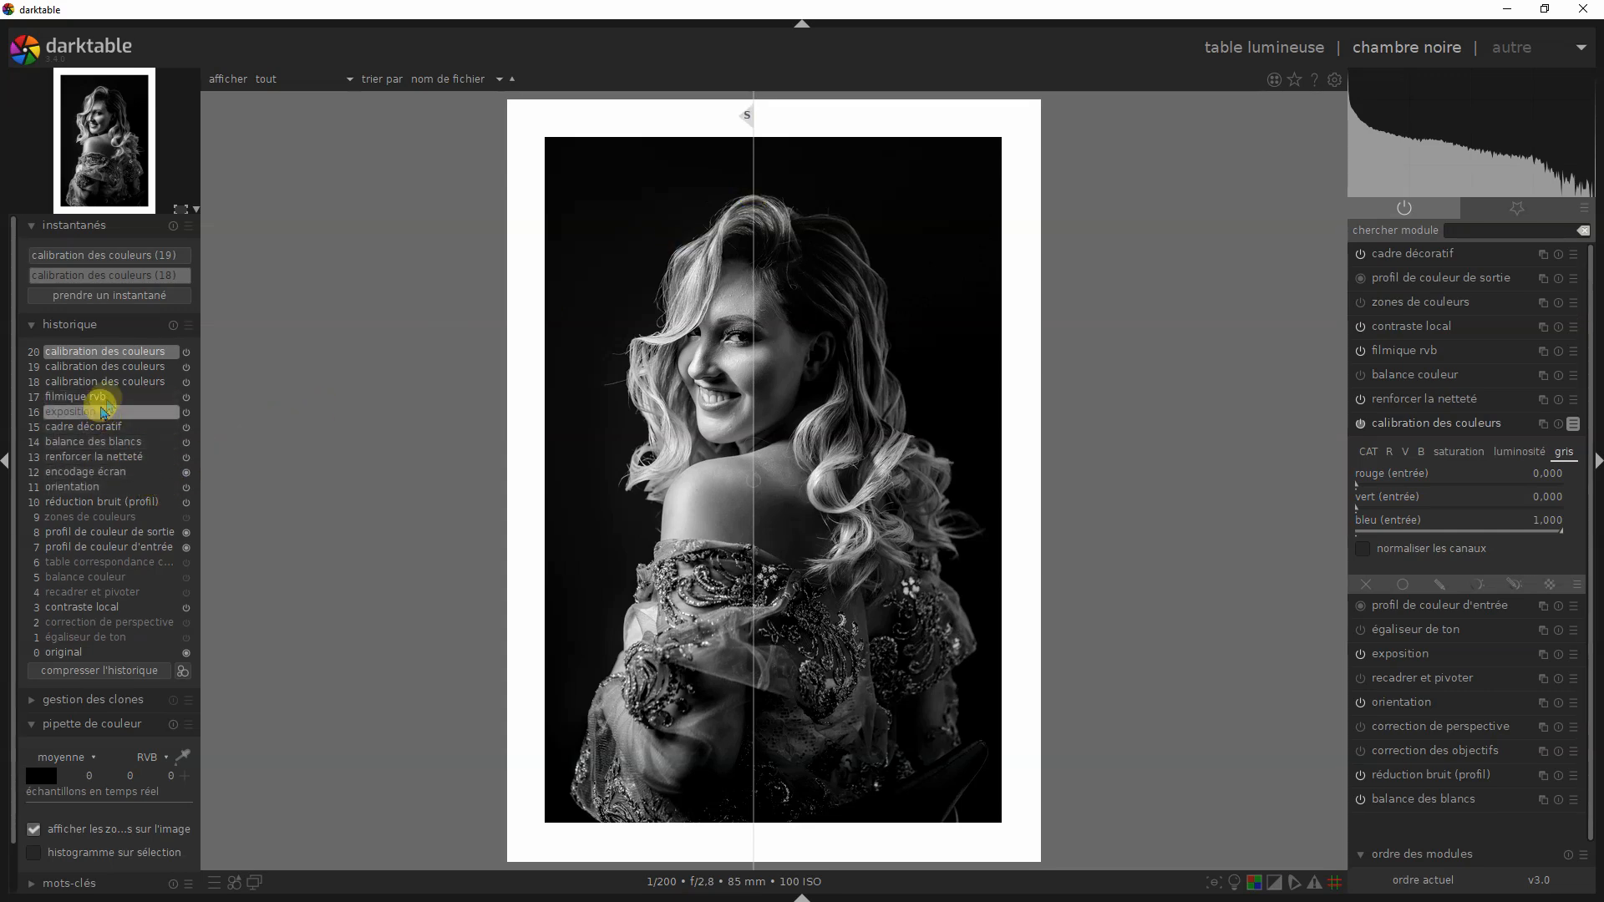
pyautogui.click(149, 383)
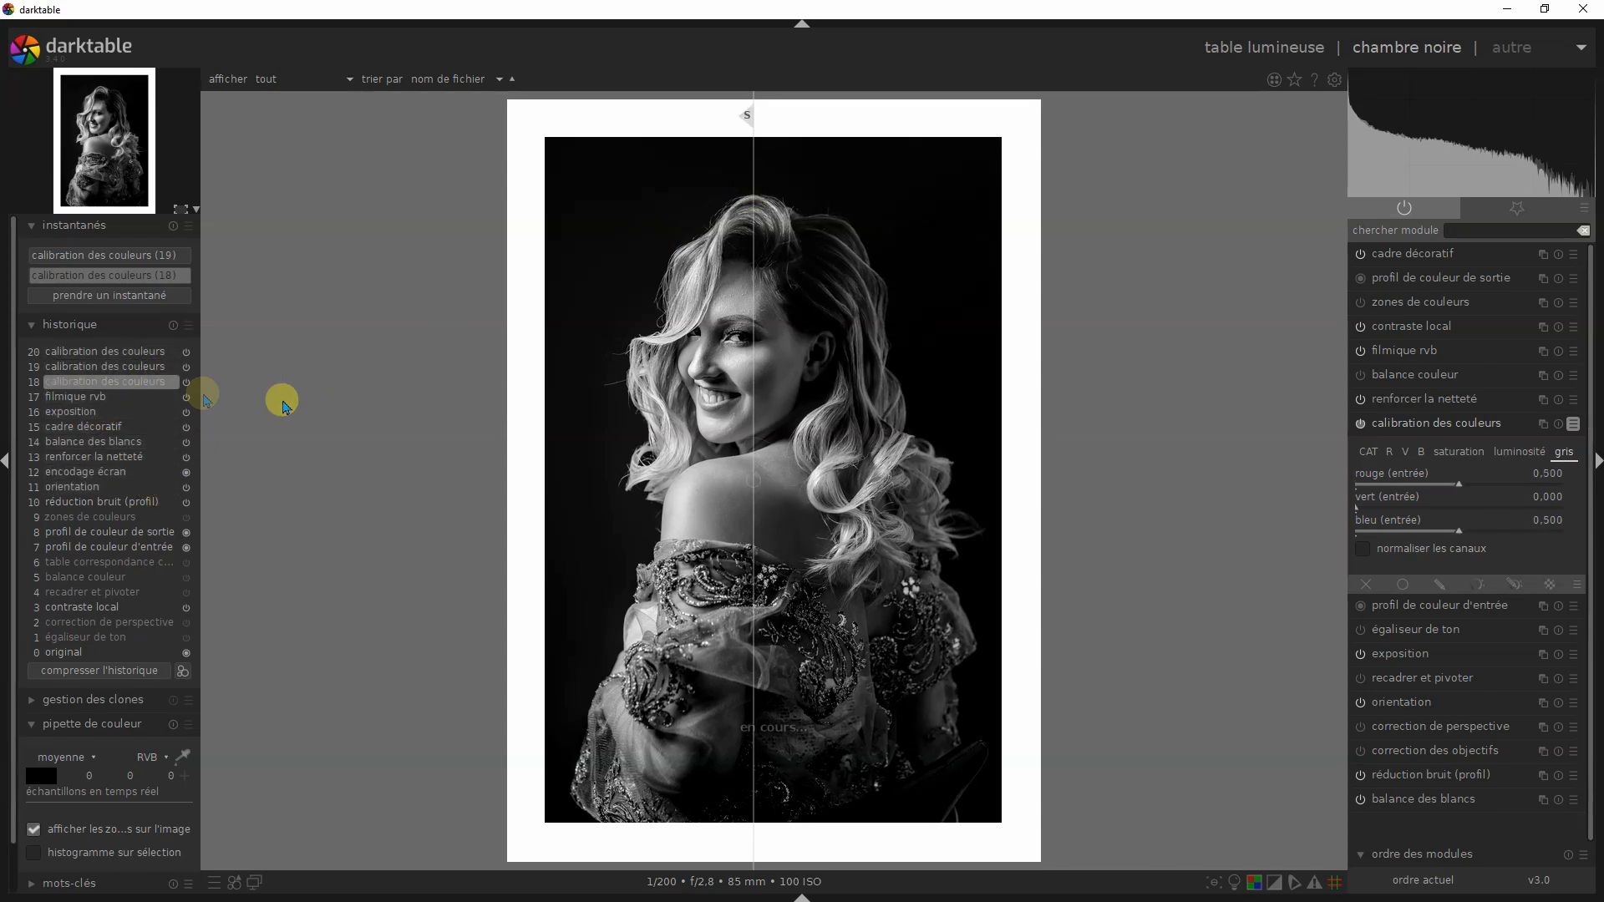
pyautogui.moveTo(747, 119); pyautogui.dragTo(920, 258)
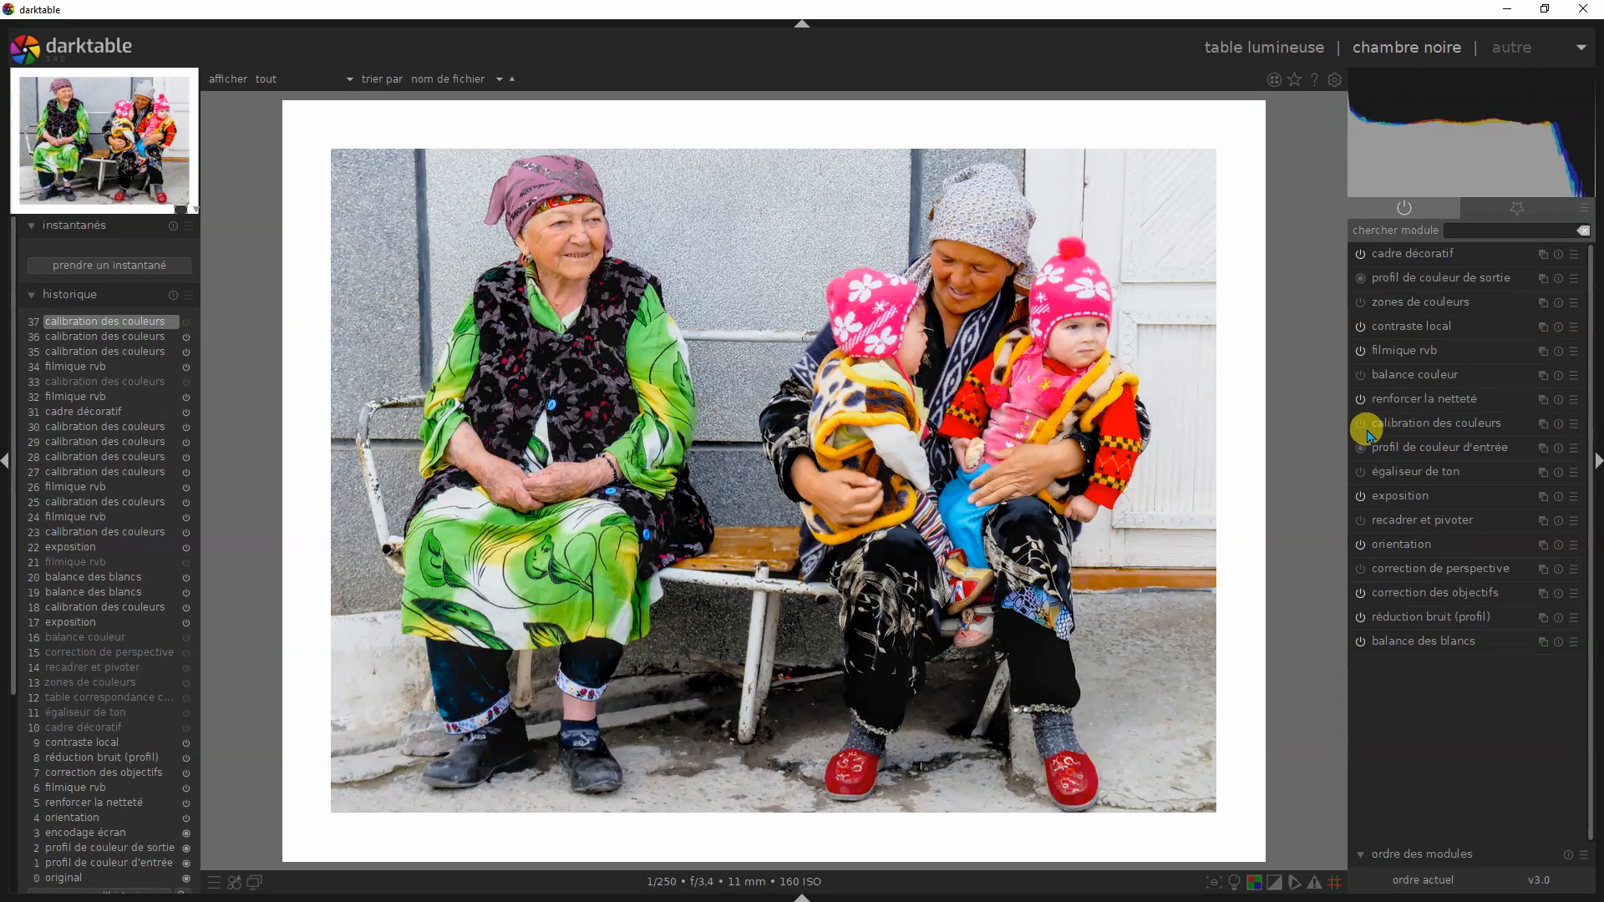
# - Enable calibration des couleurs on the photo of the family on the bench and apply the ORANGE preset
pyautogui.click(1360, 425)
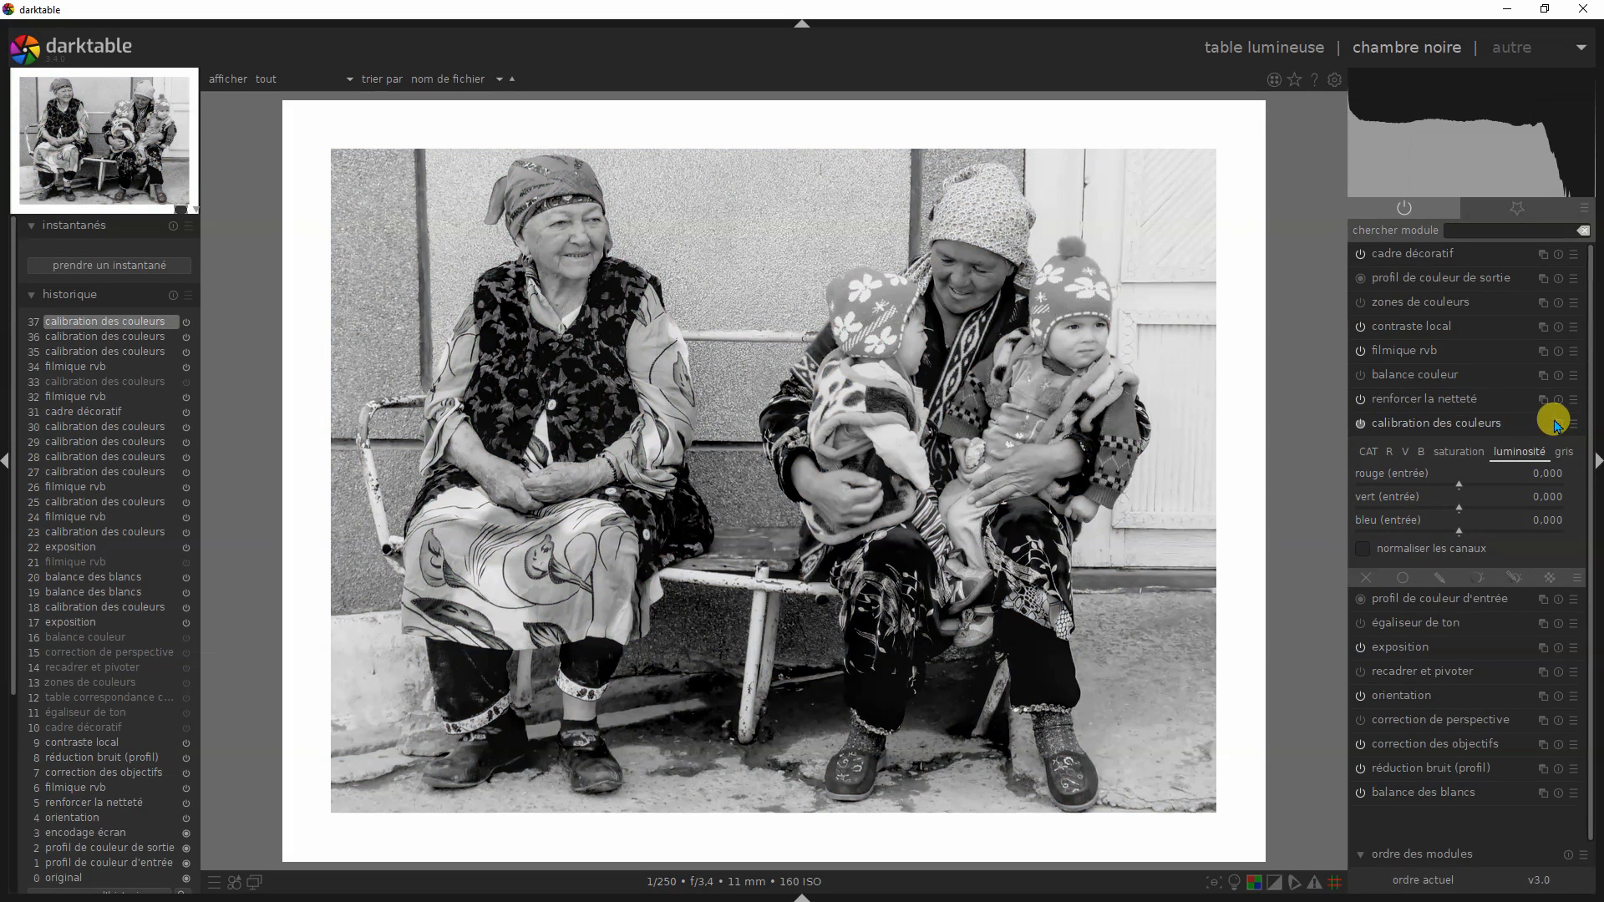
pyautogui.click(1575, 426)
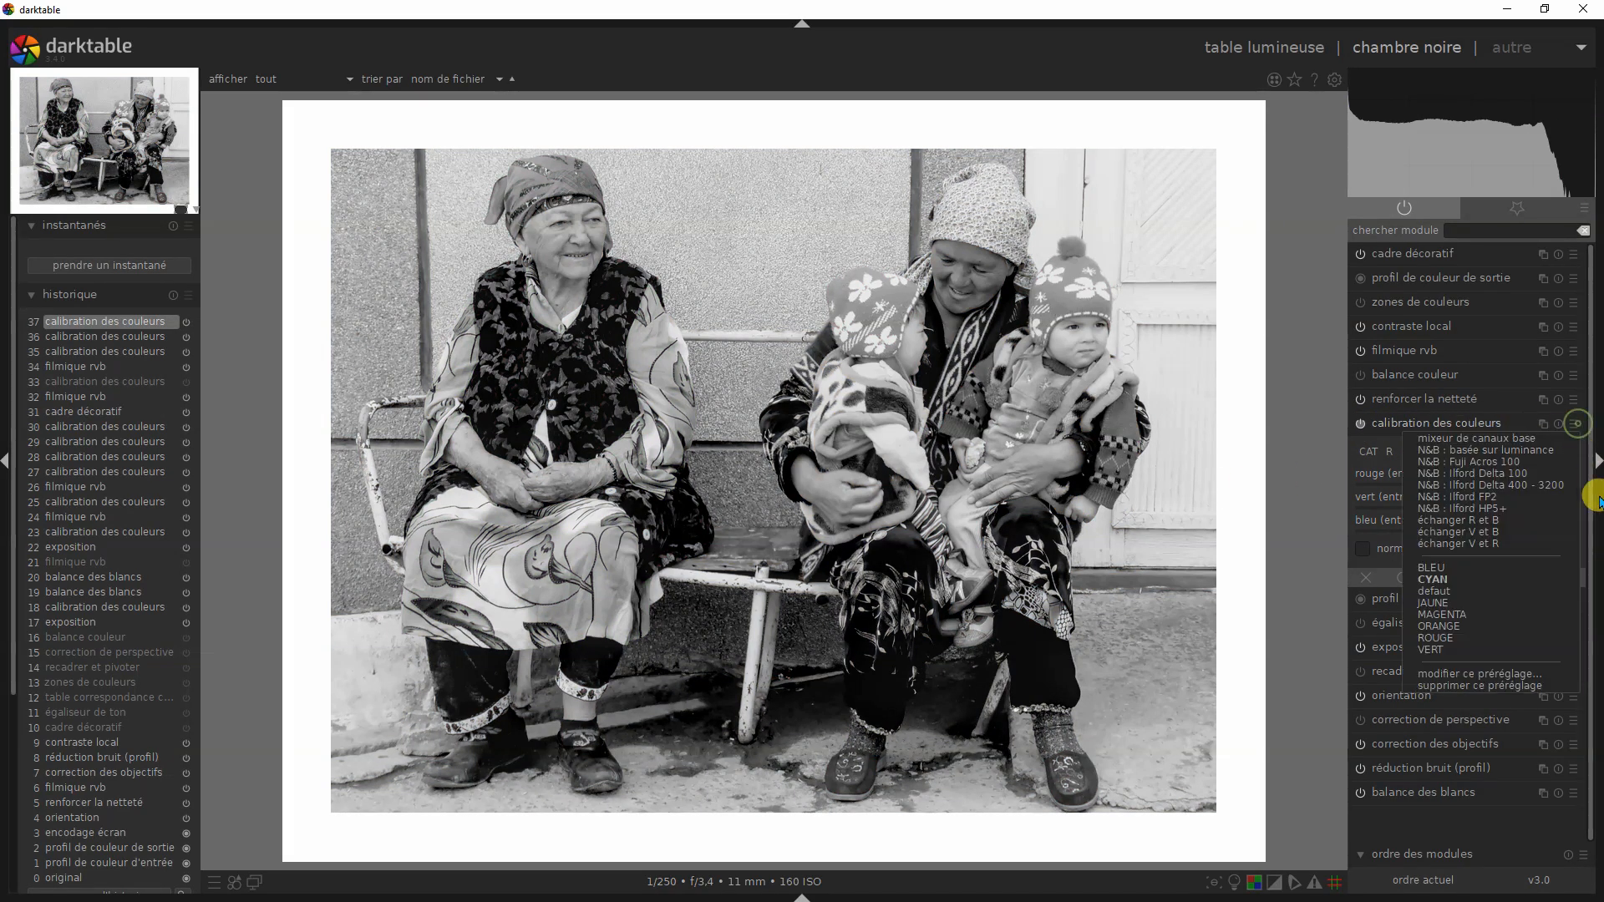
pyautogui.click(1468, 630)
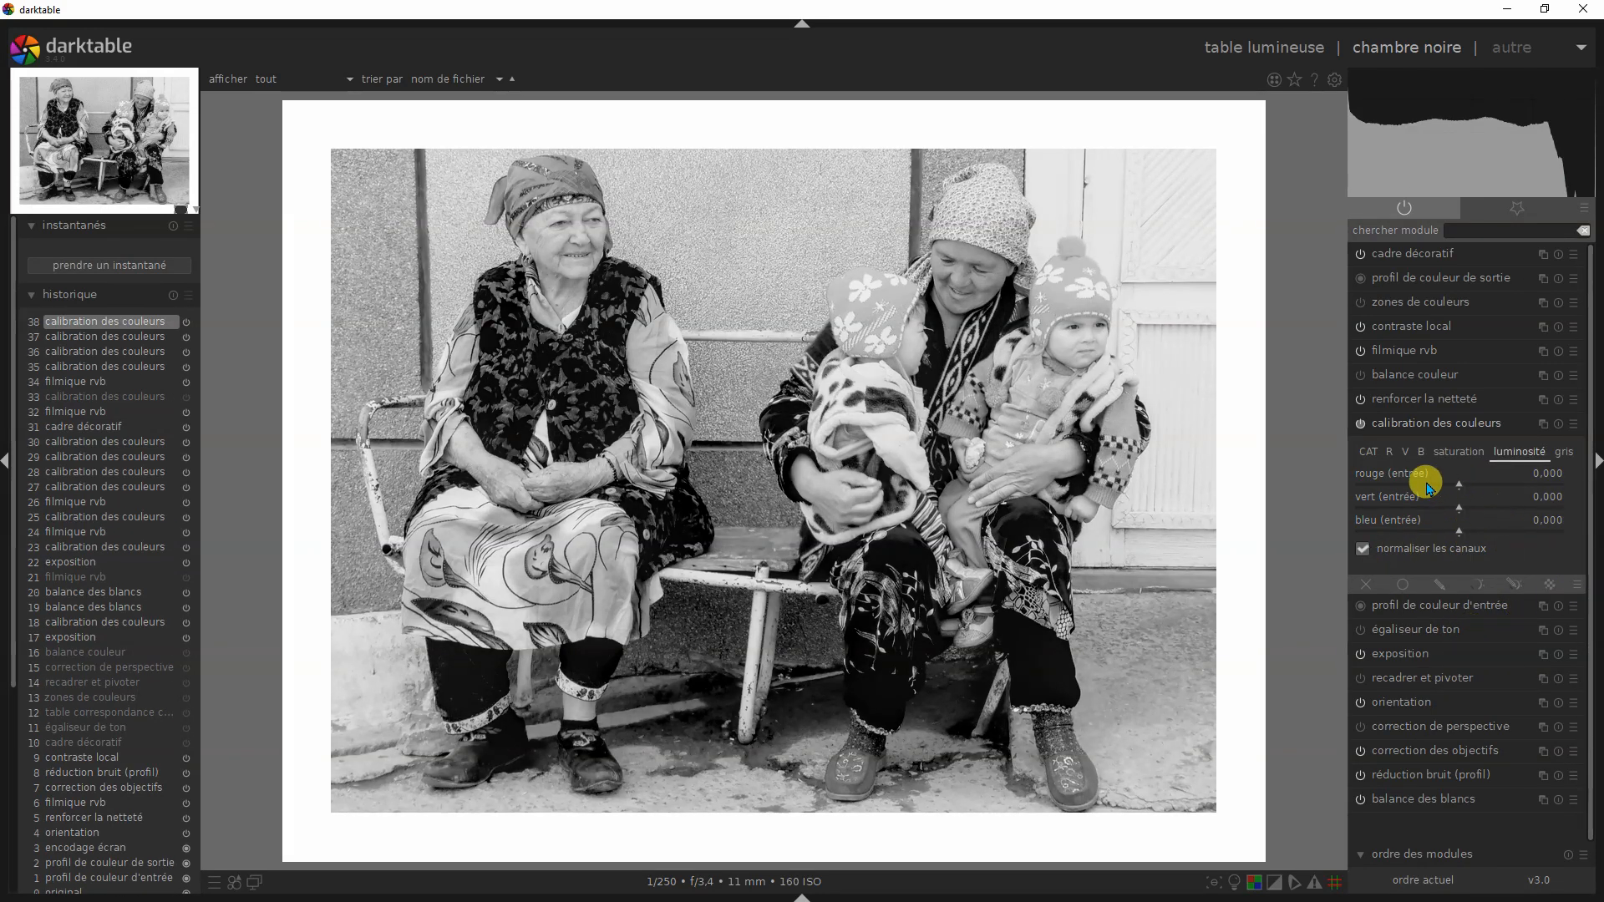
# - Examine the channel values of the ORANGE preset for R, V, B and gris in calibration des couleurs
pyautogui.click(1391, 454)
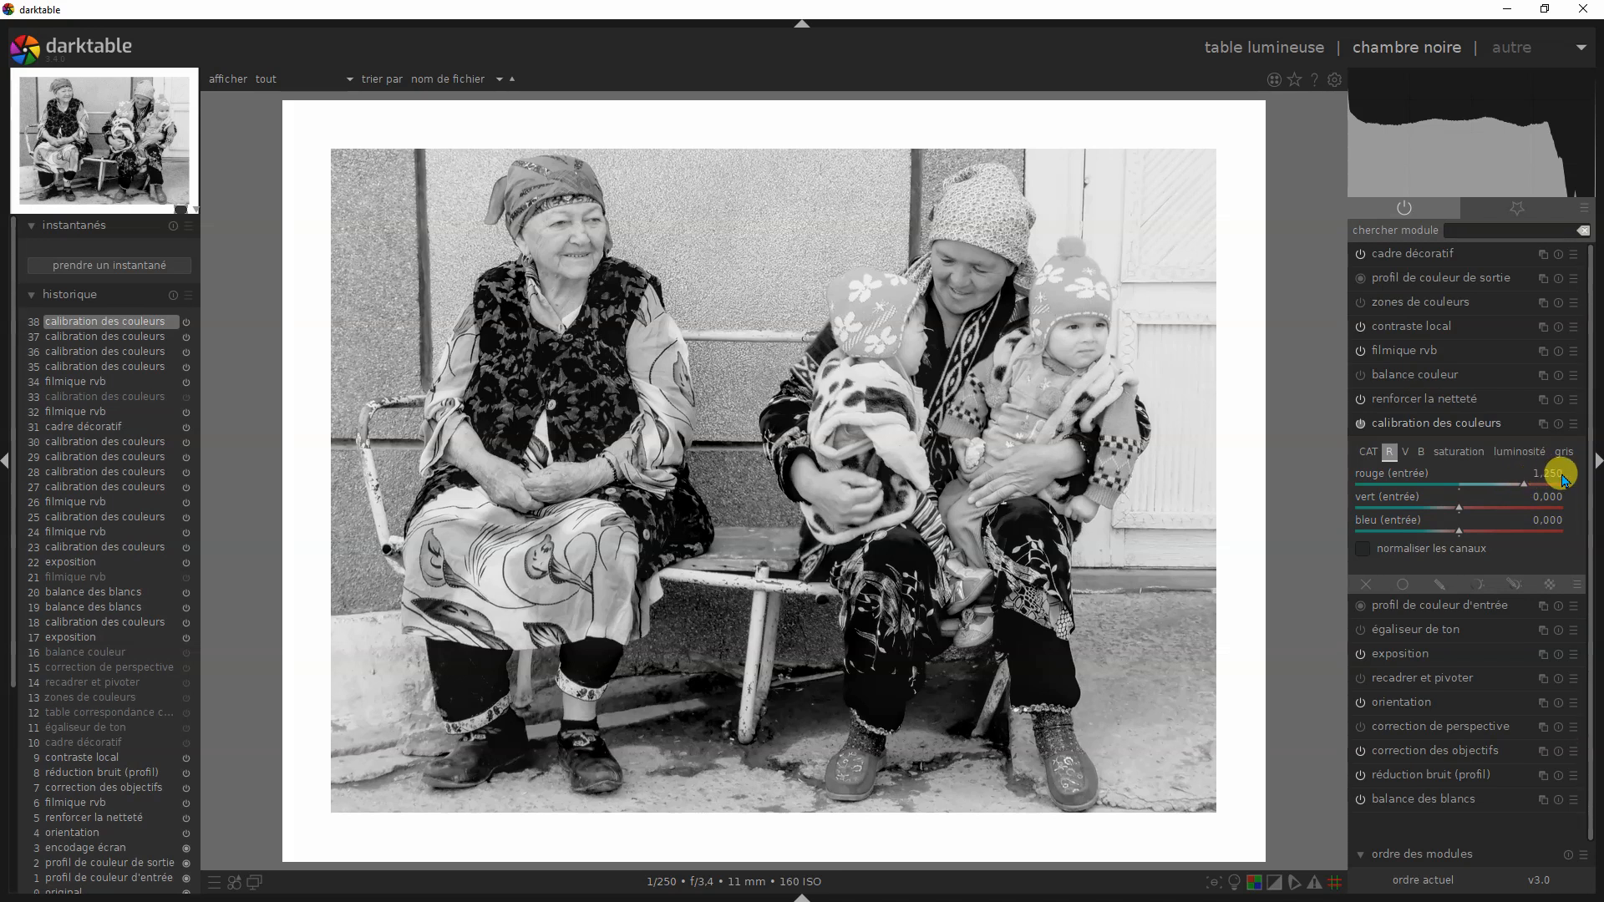
pyautogui.click(1405, 455)
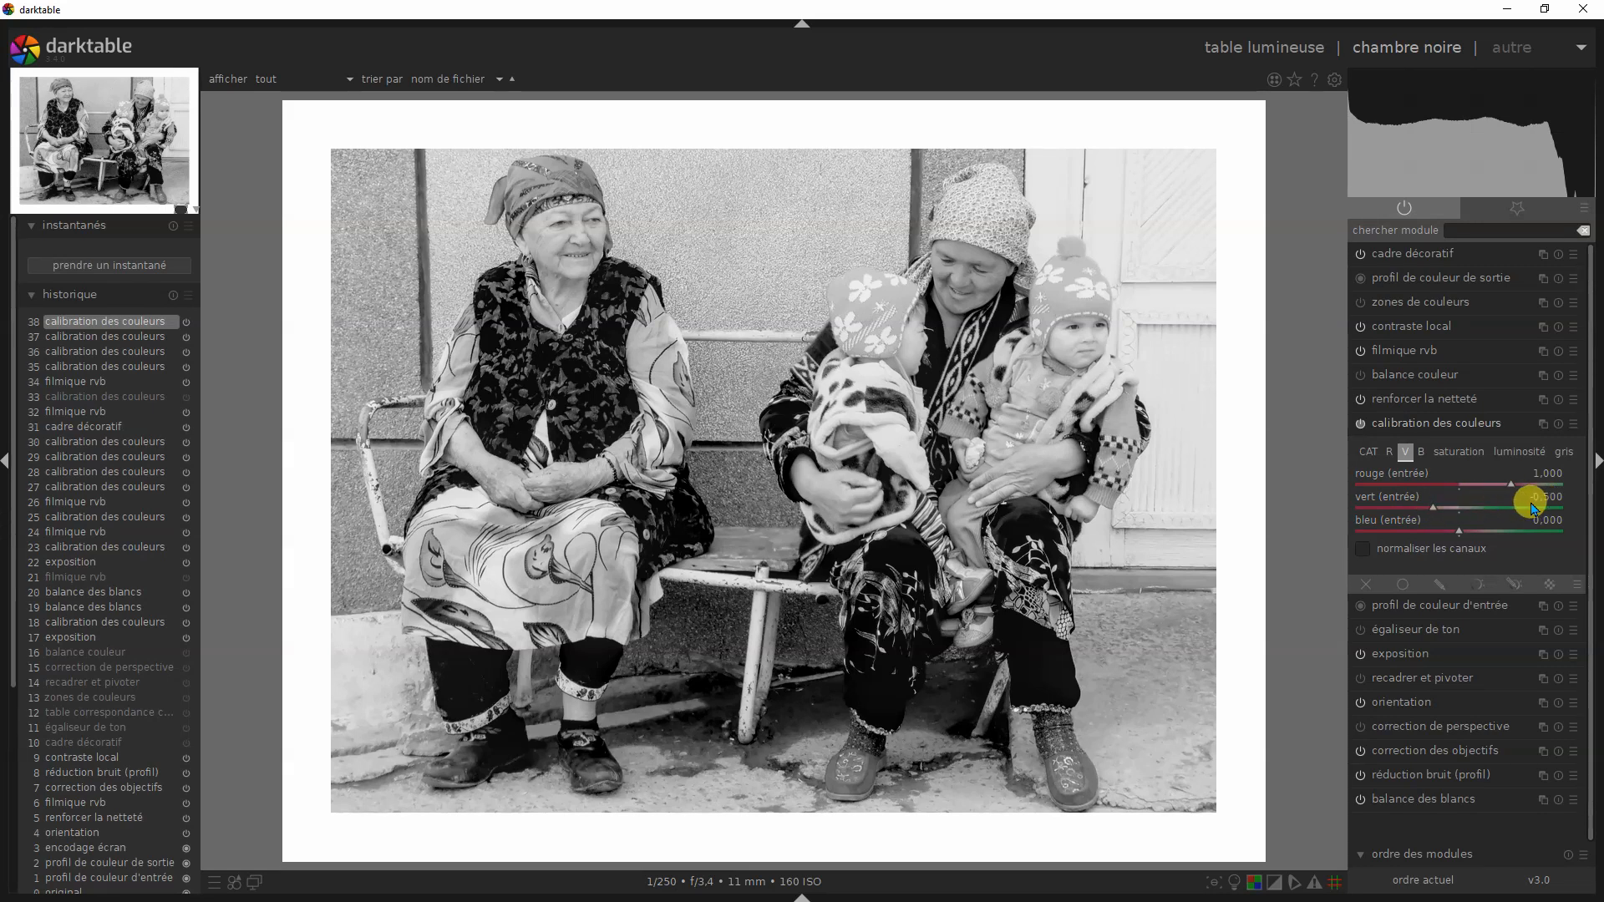
pyautogui.click(1421, 453)
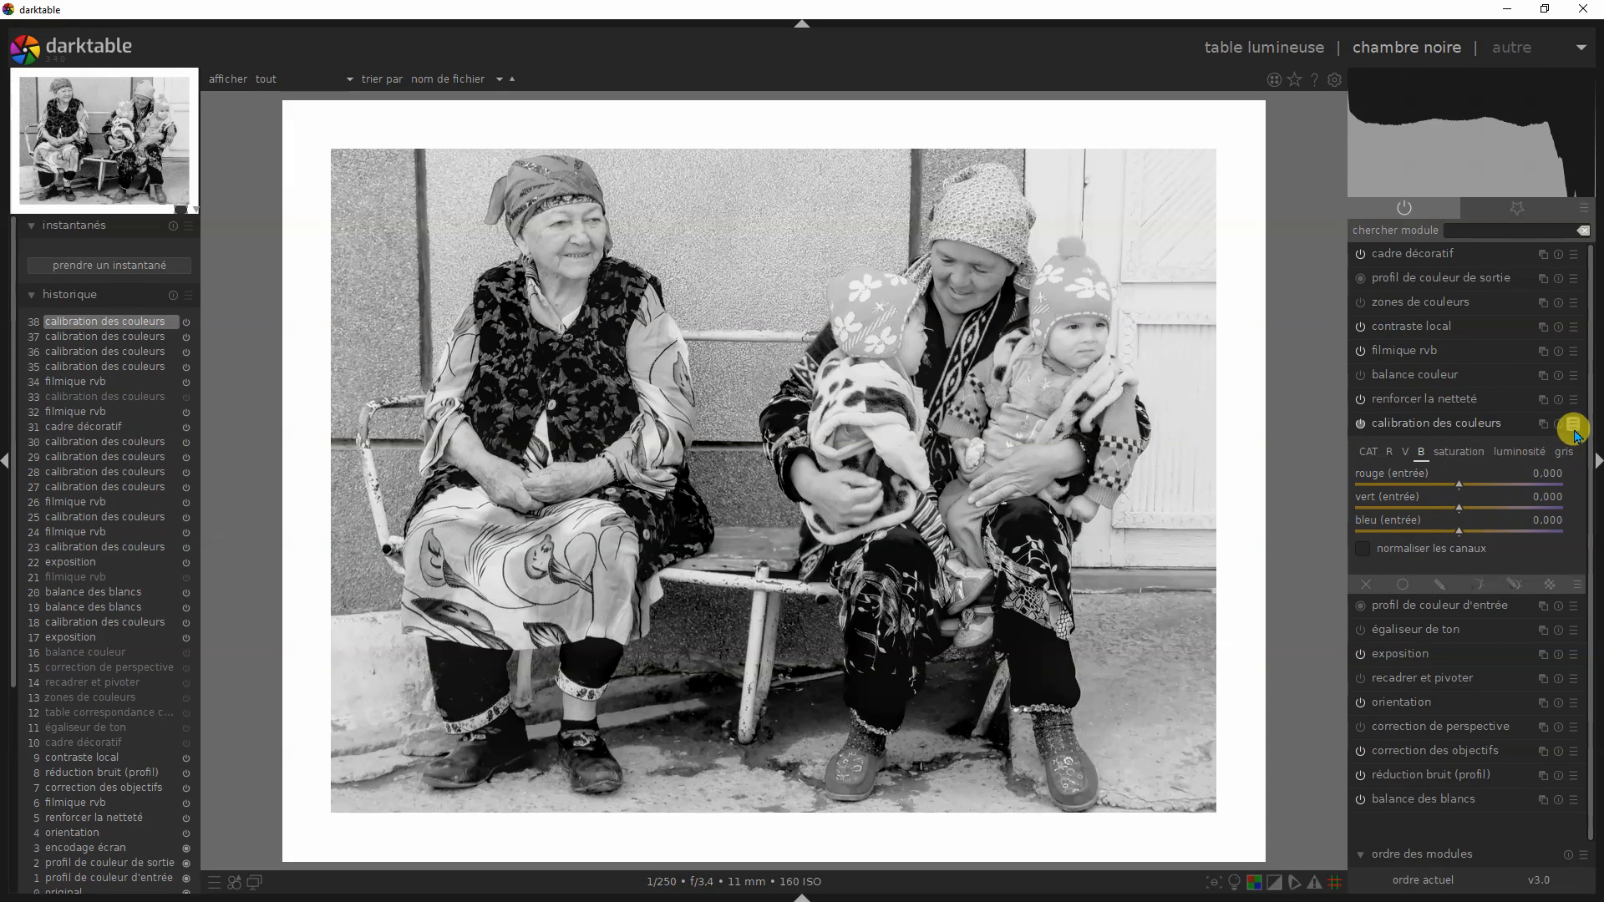
pyautogui.click(1566, 454)
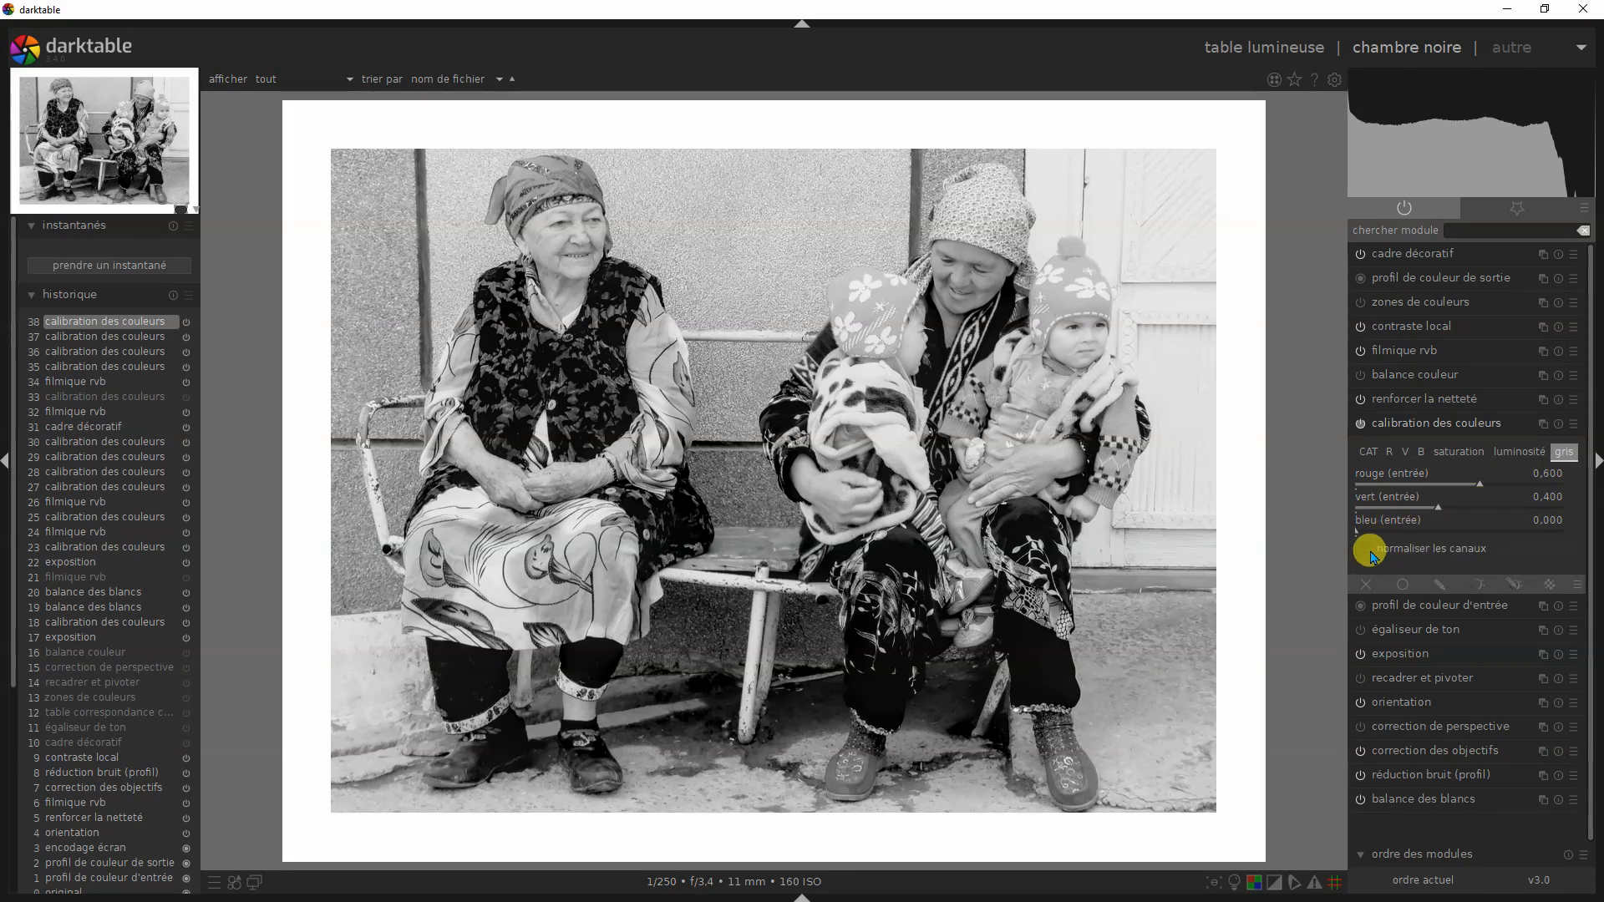
# - Compare the ORANGE and JAUNE presets of calibration des couleurs on the bench photo, finishing on ORANGE
pyautogui.click(1576, 424)
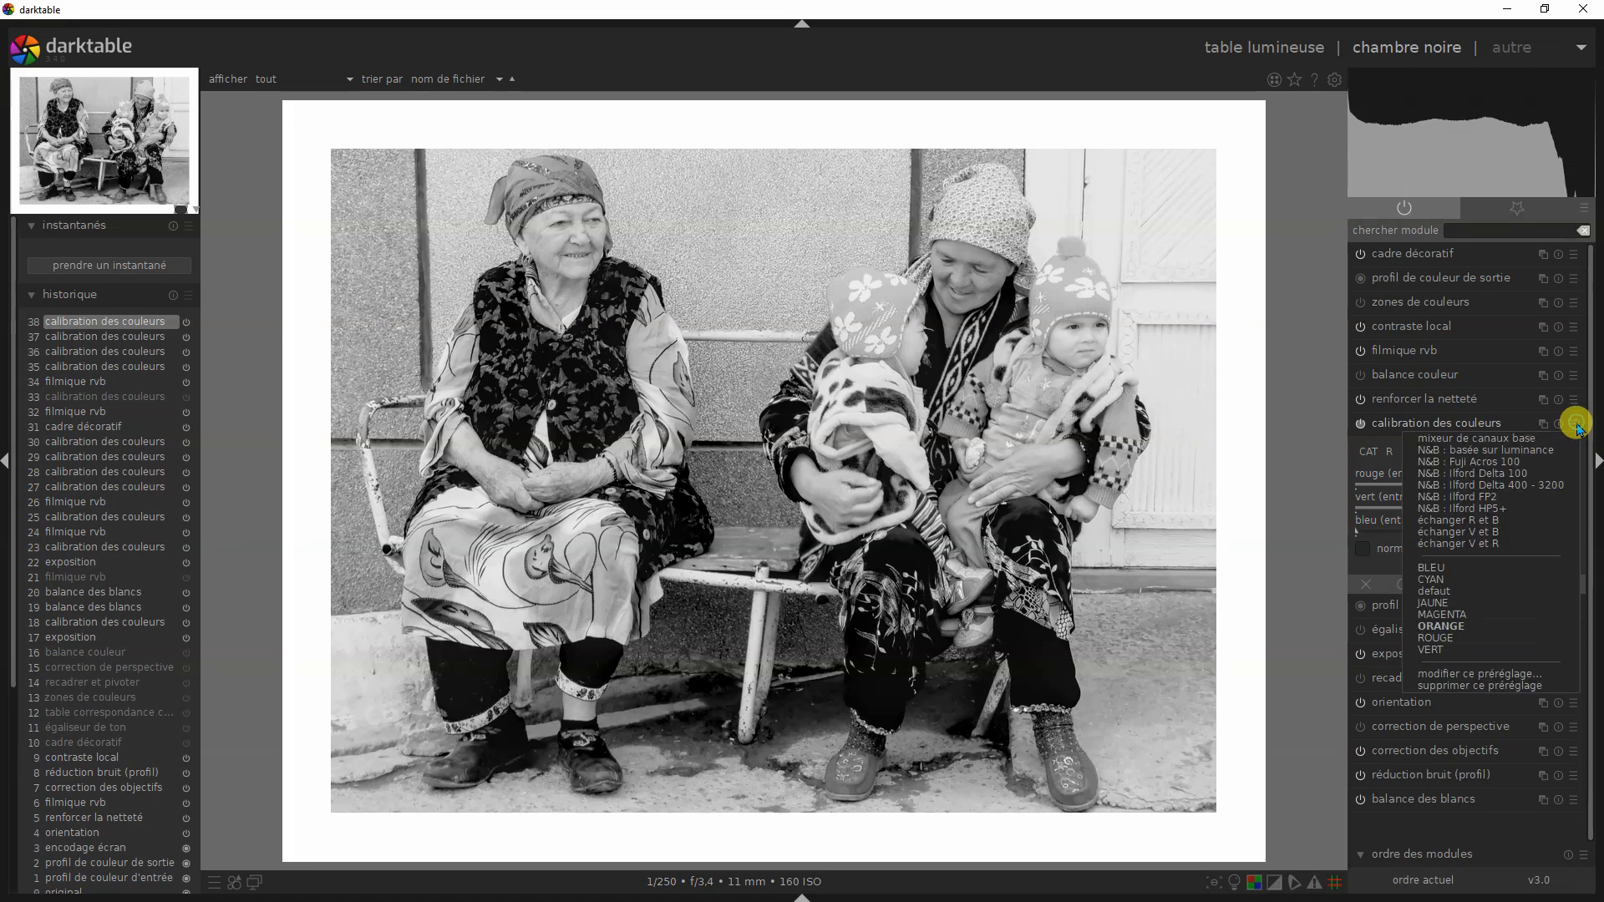
pyautogui.click(1455, 630)
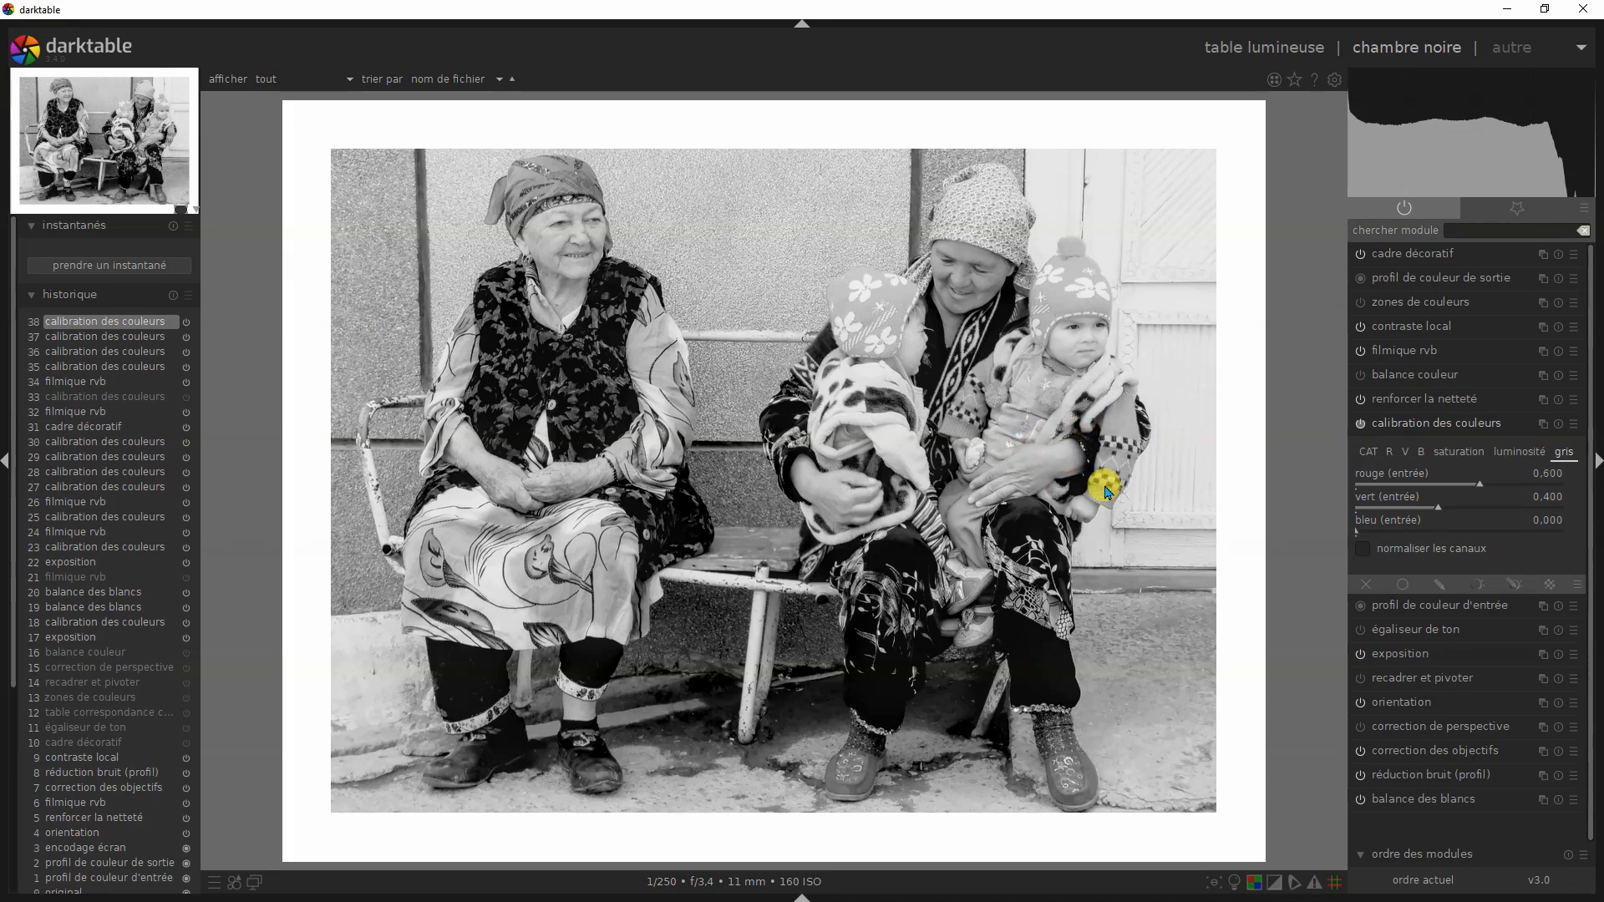
pyautogui.click(1572, 426)
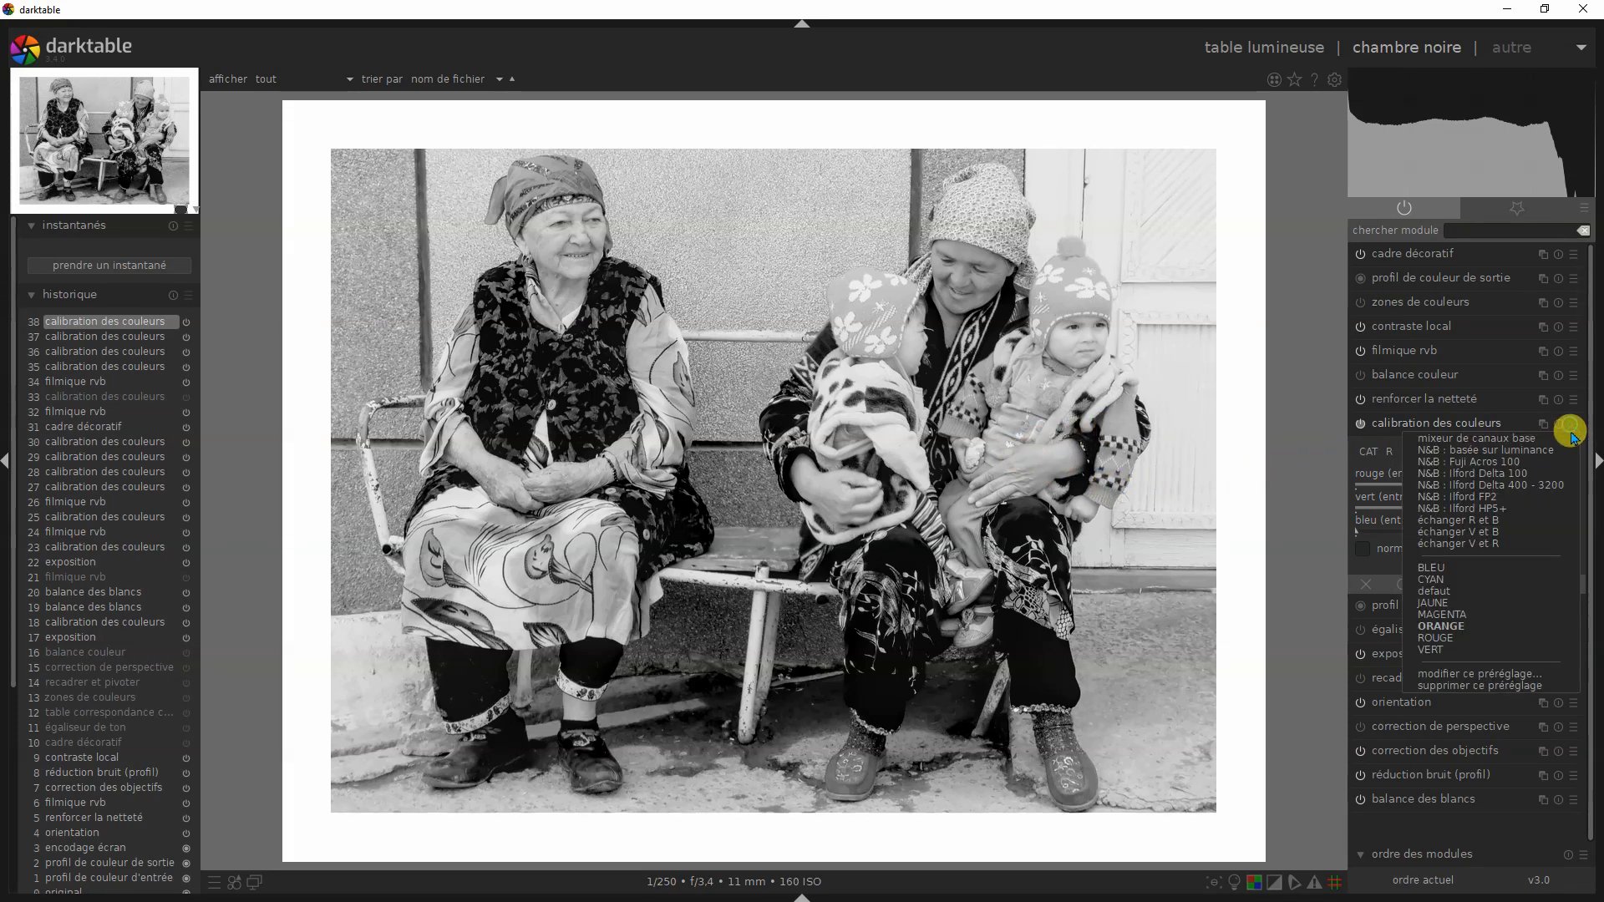
pyautogui.click(1451, 603)
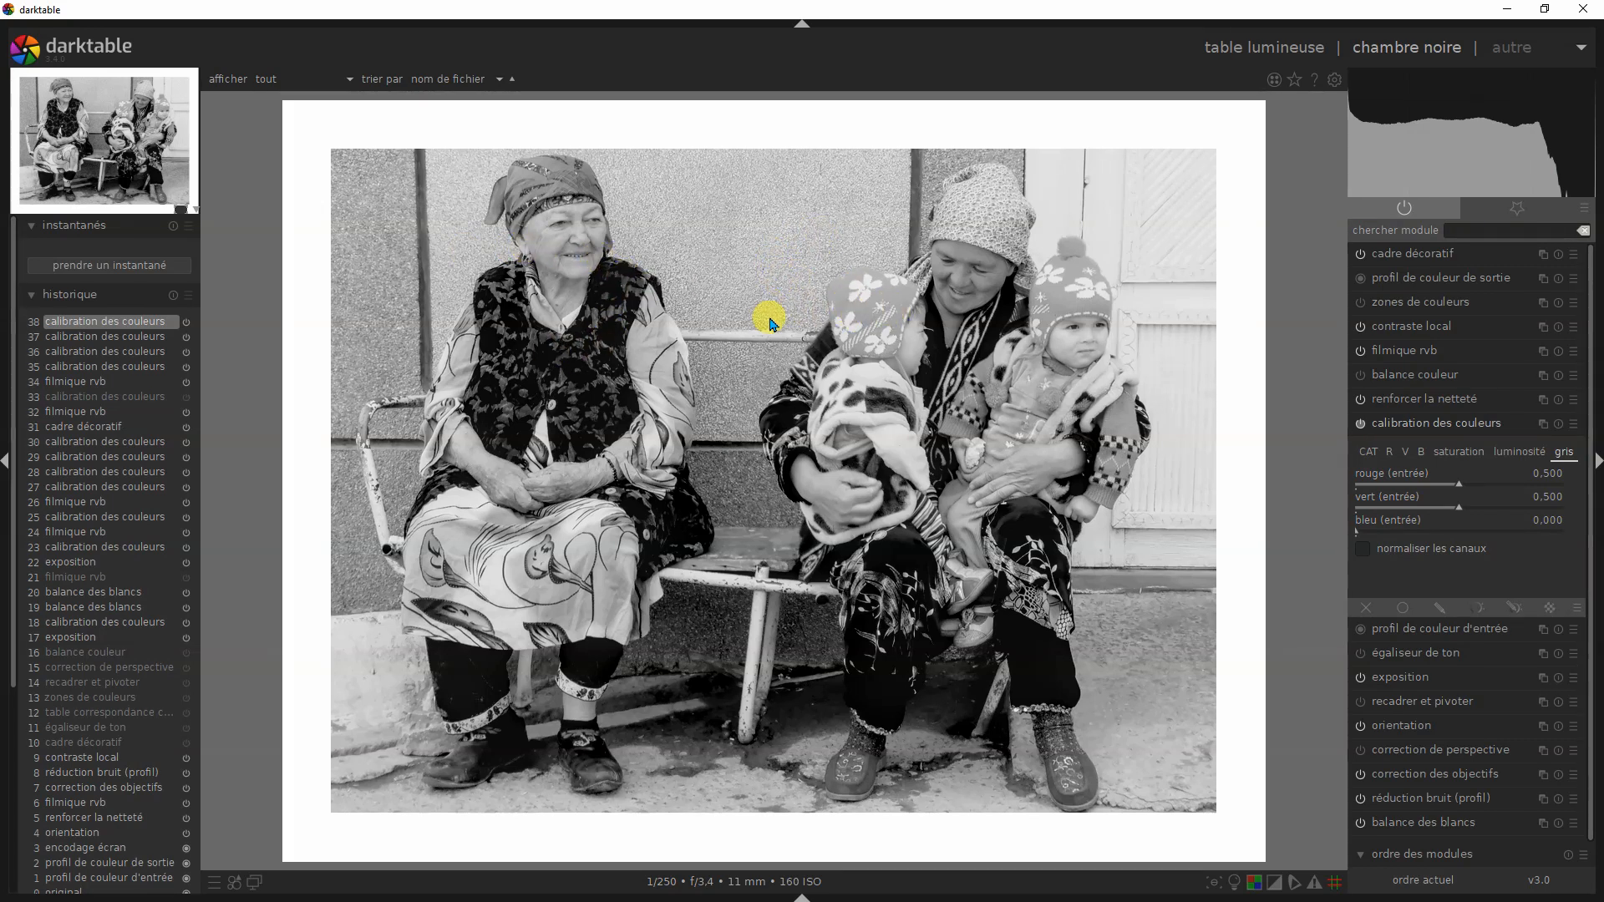
pyautogui.click(1570, 421)
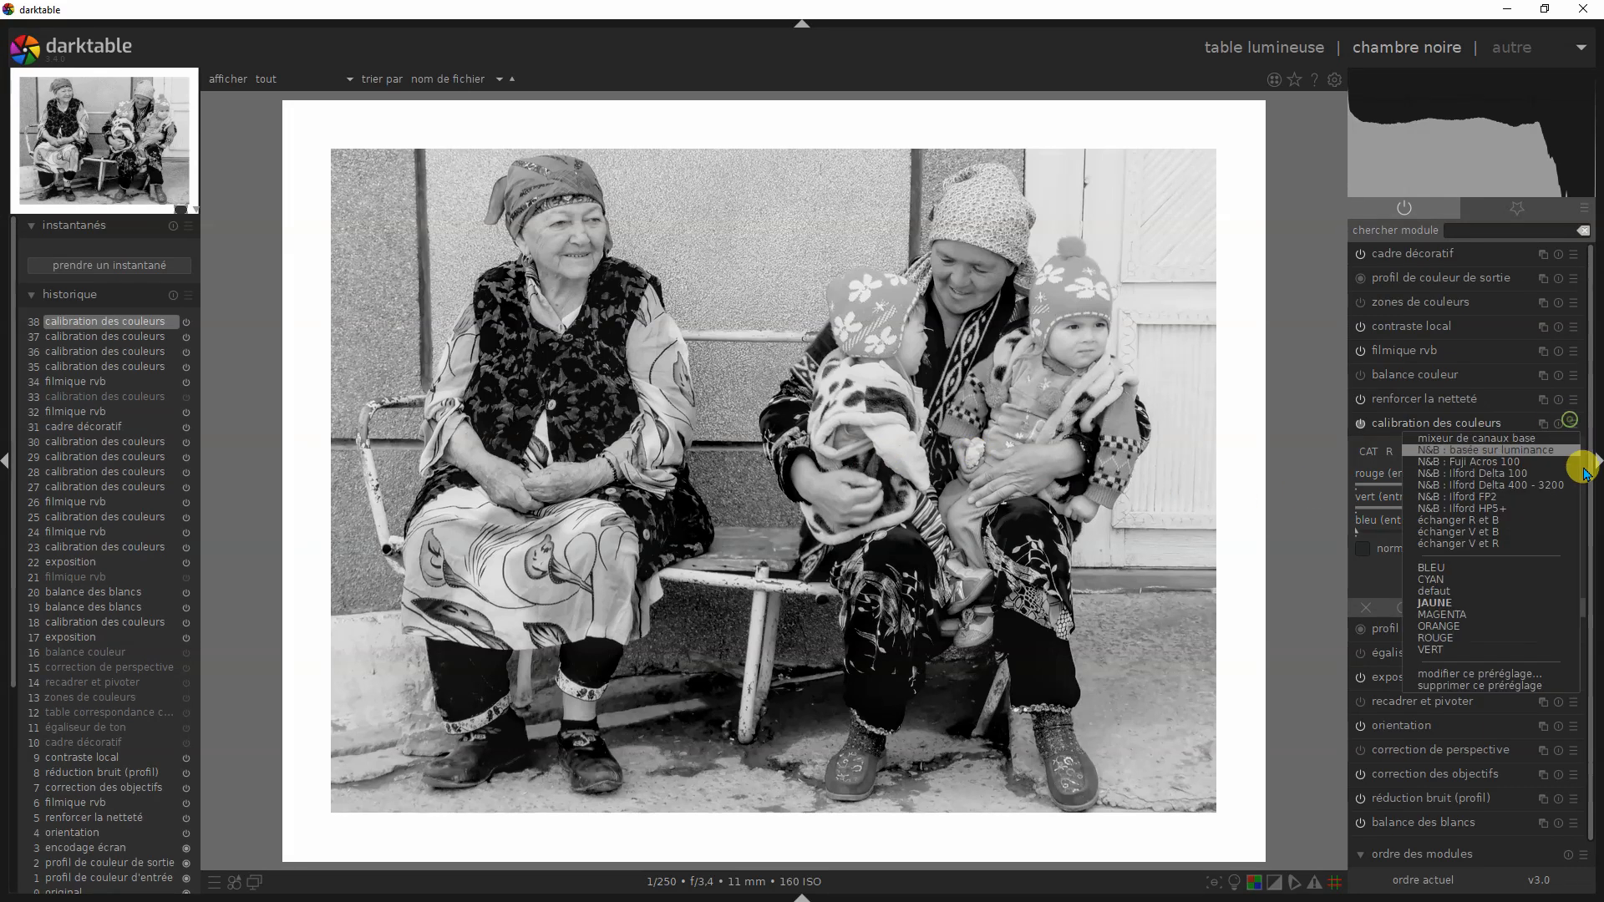
pyautogui.click(1448, 628)
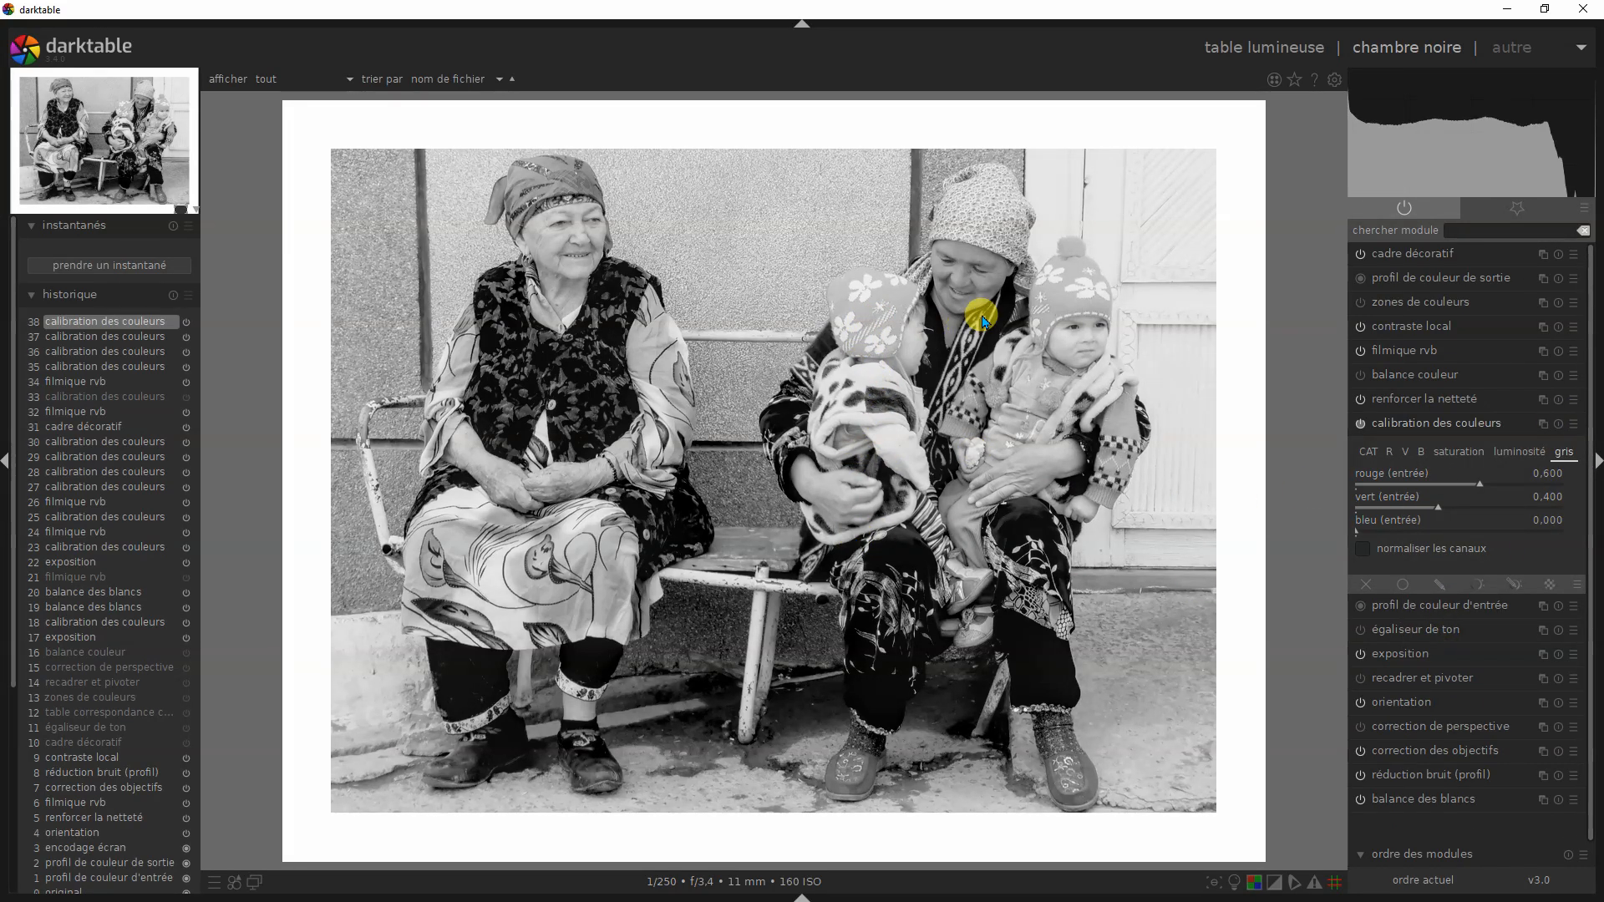
# - Compare filter effects on the bench photo by applying the ROUGE, JAUNE, ORANGE and again ROUGE presets of calibration des couleurs
pyautogui.click(1574, 429)
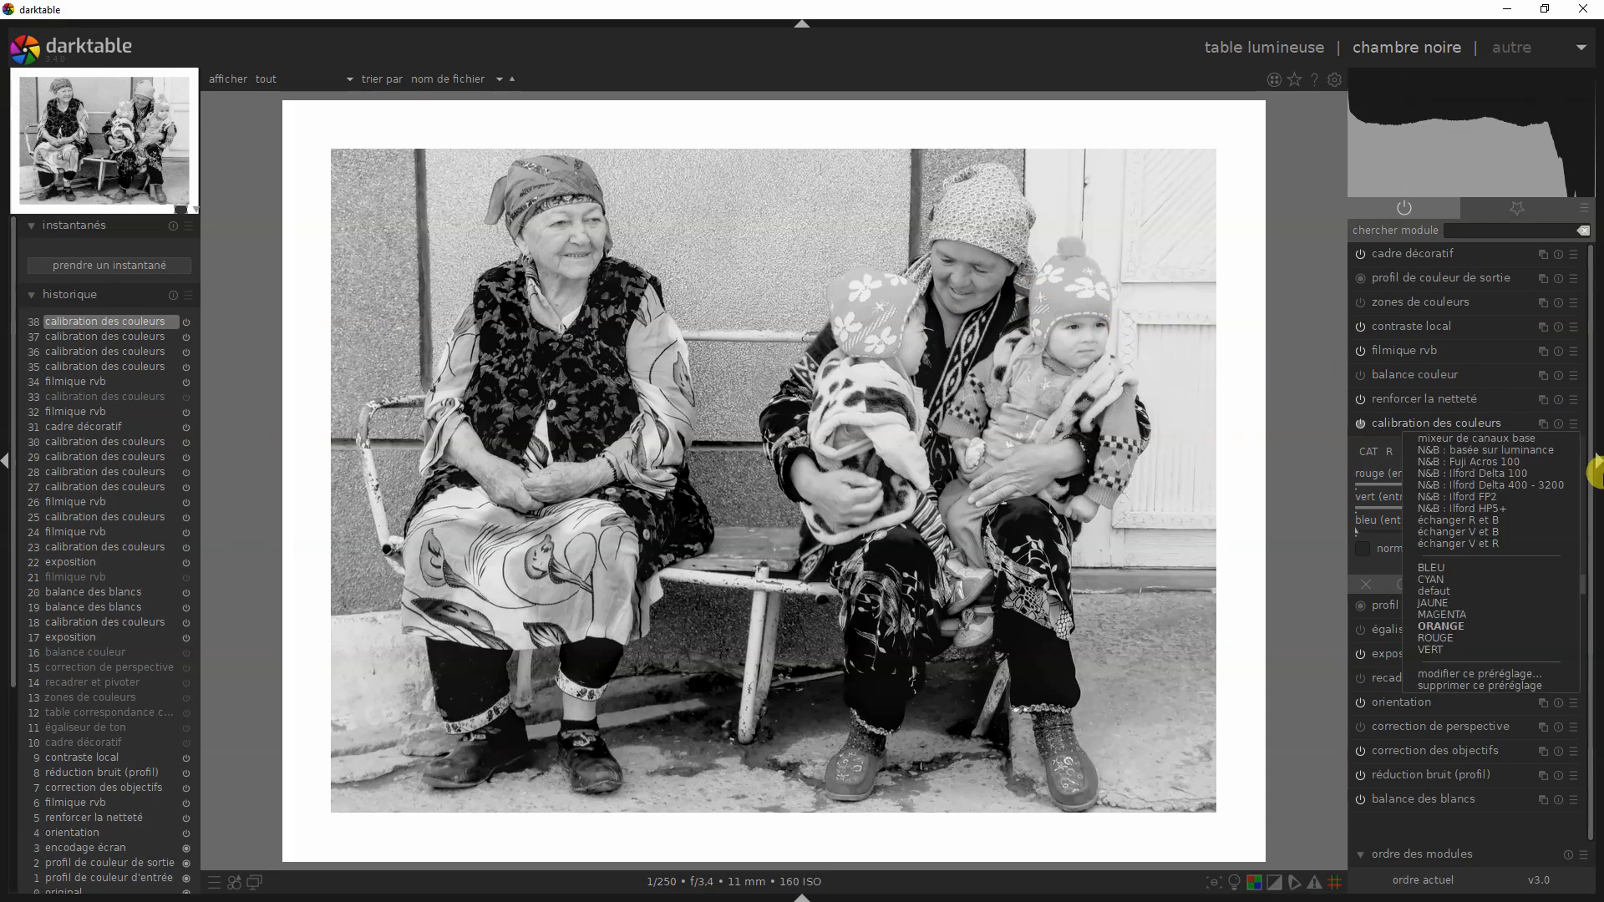
pyautogui.click(1559, 636)
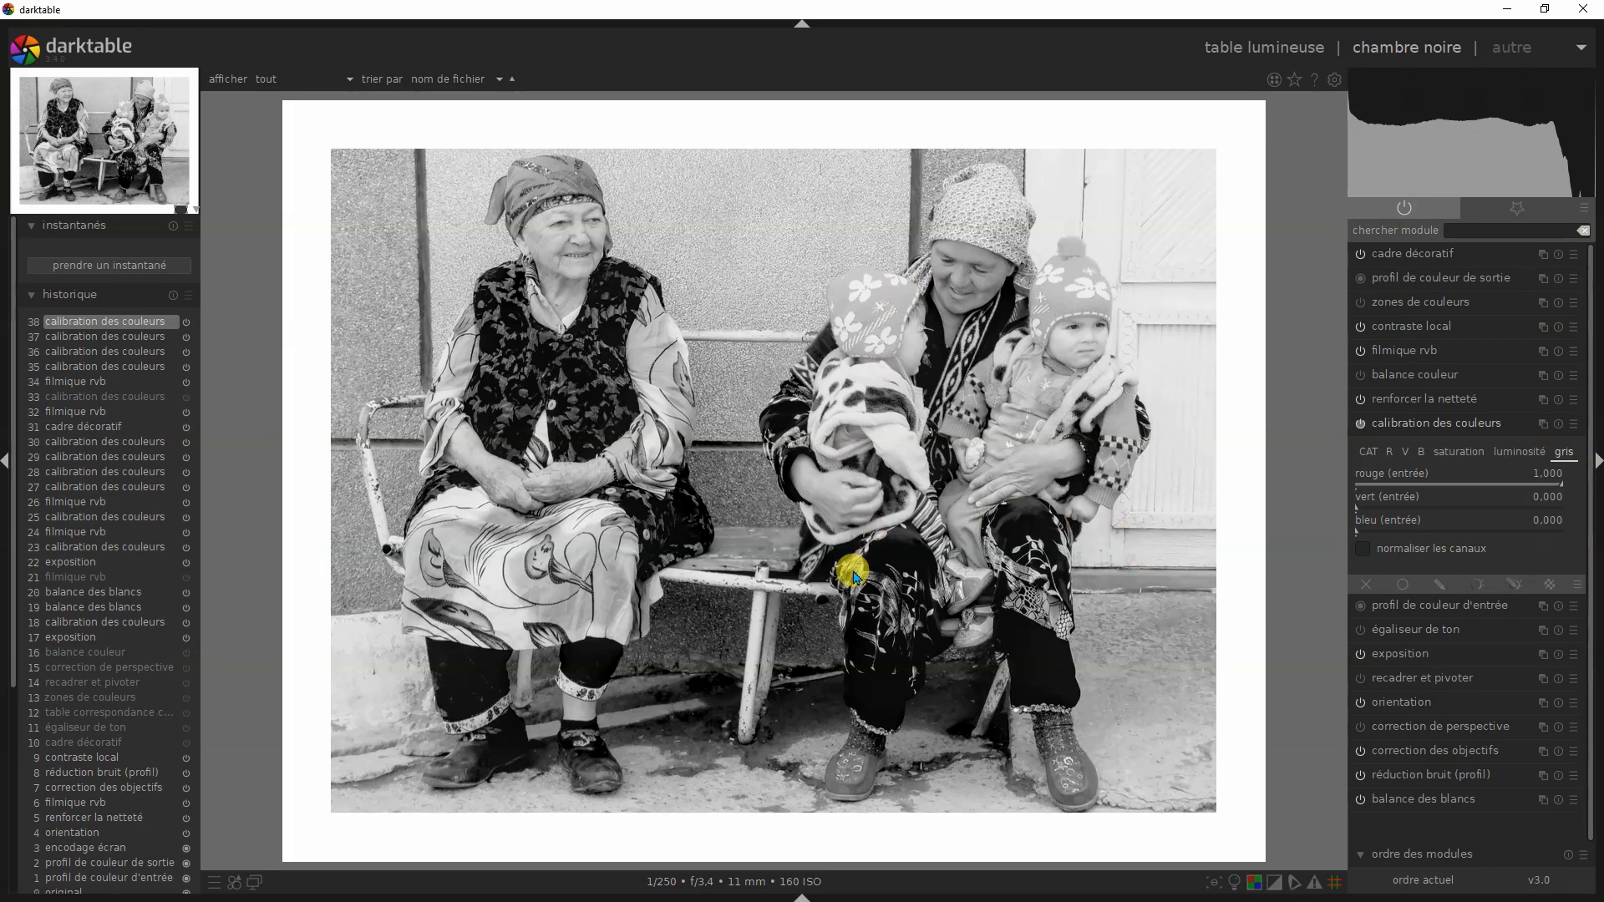
pyautogui.click(1573, 425)
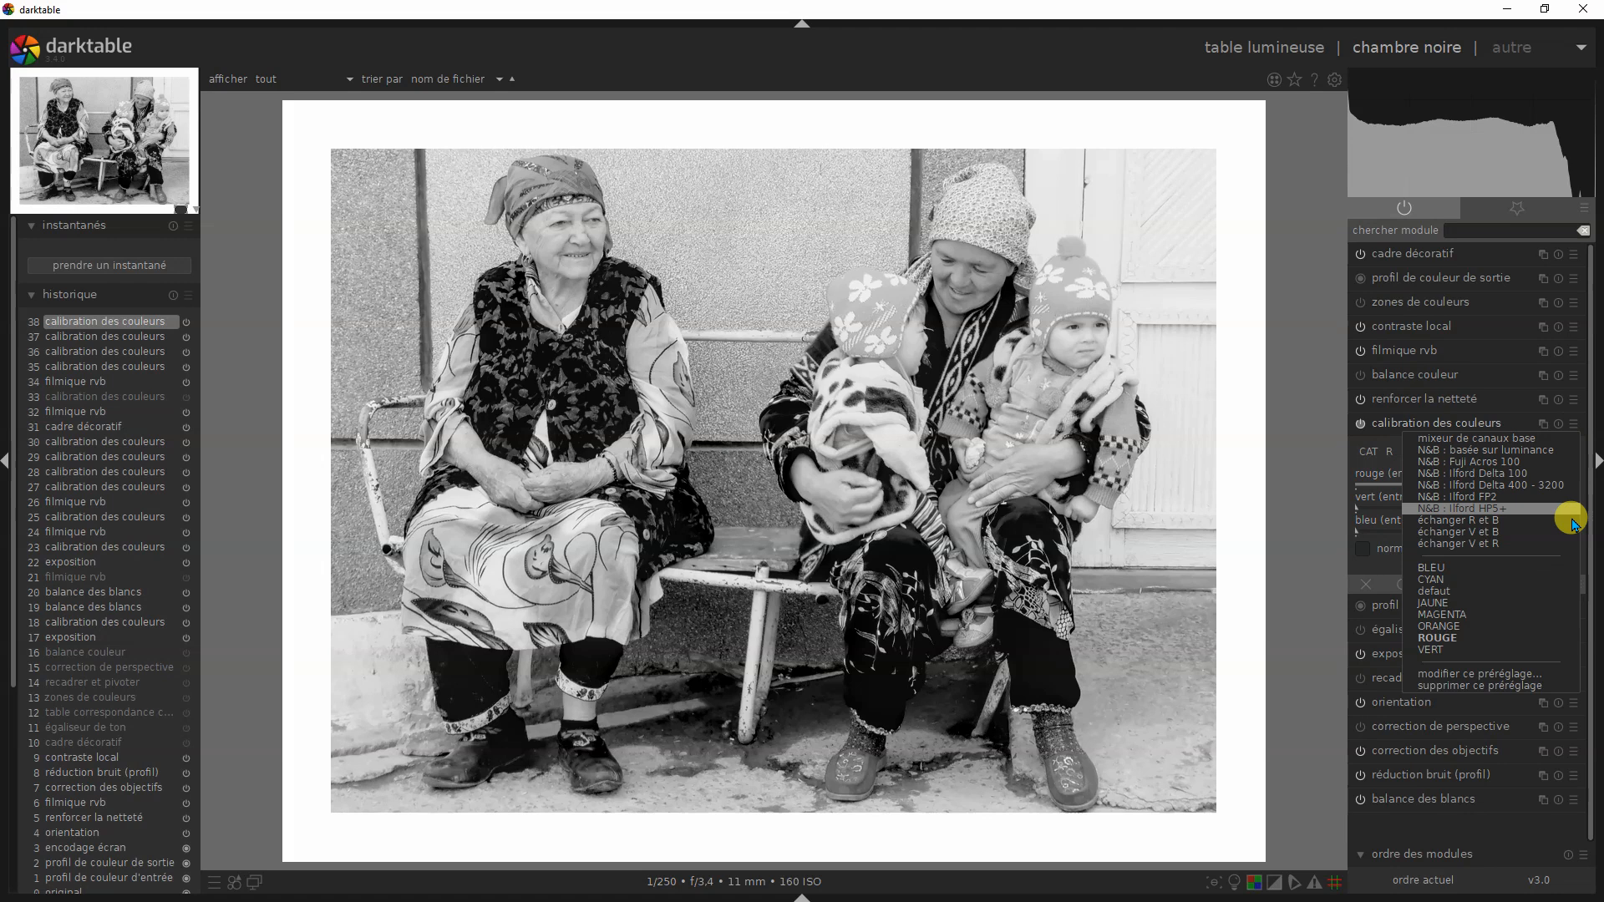
pyautogui.click(1483, 603)
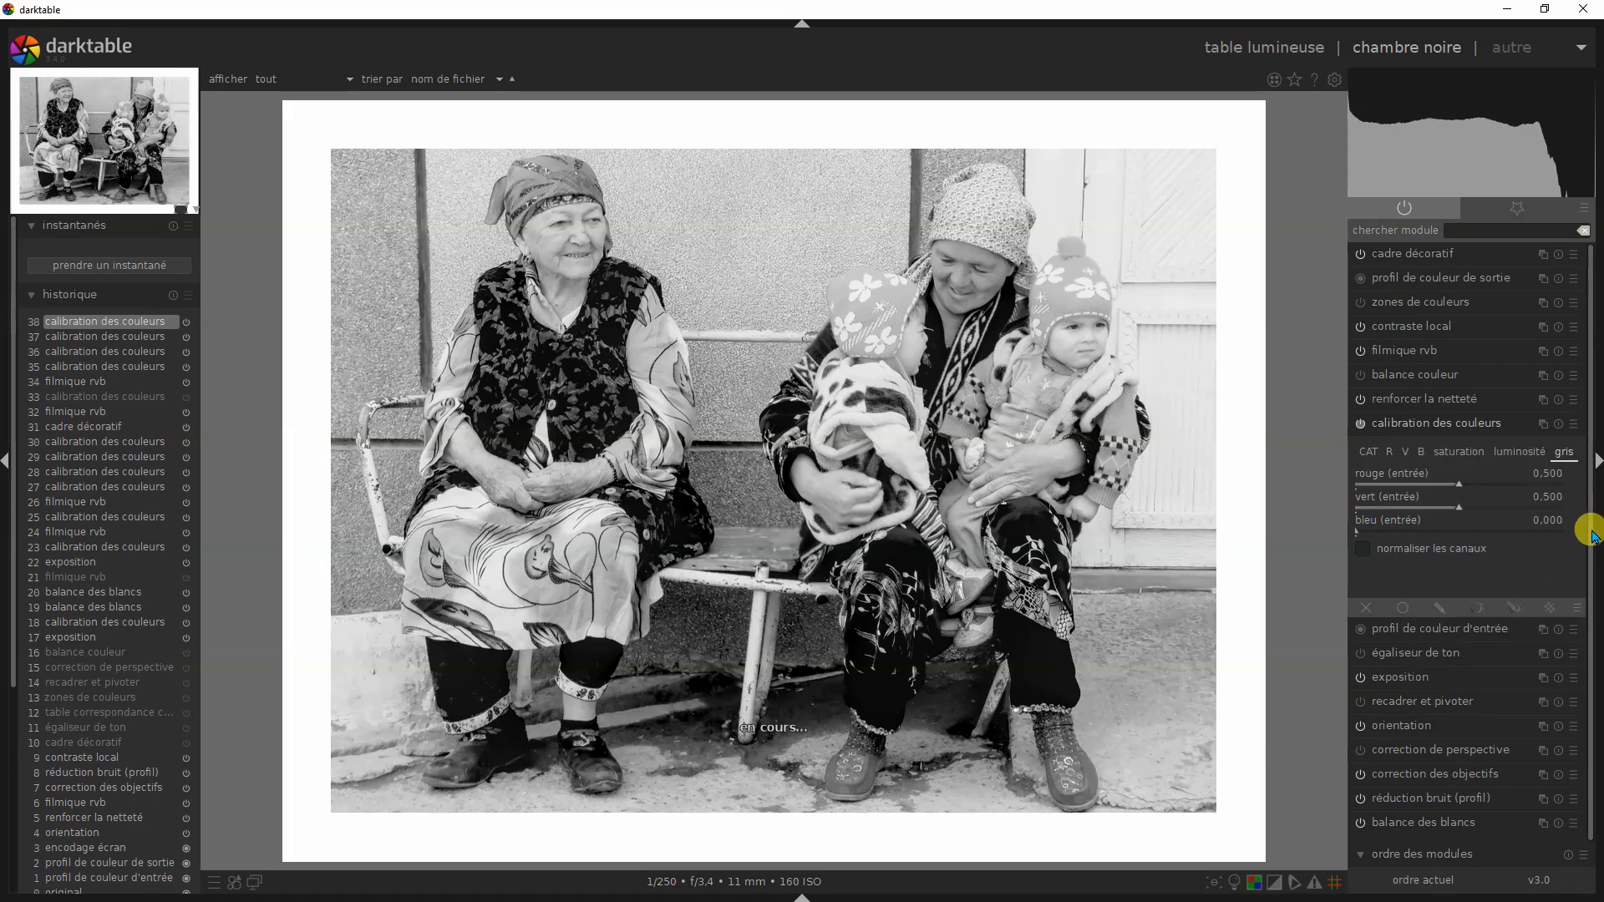
pyautogui.click(1570, 425)
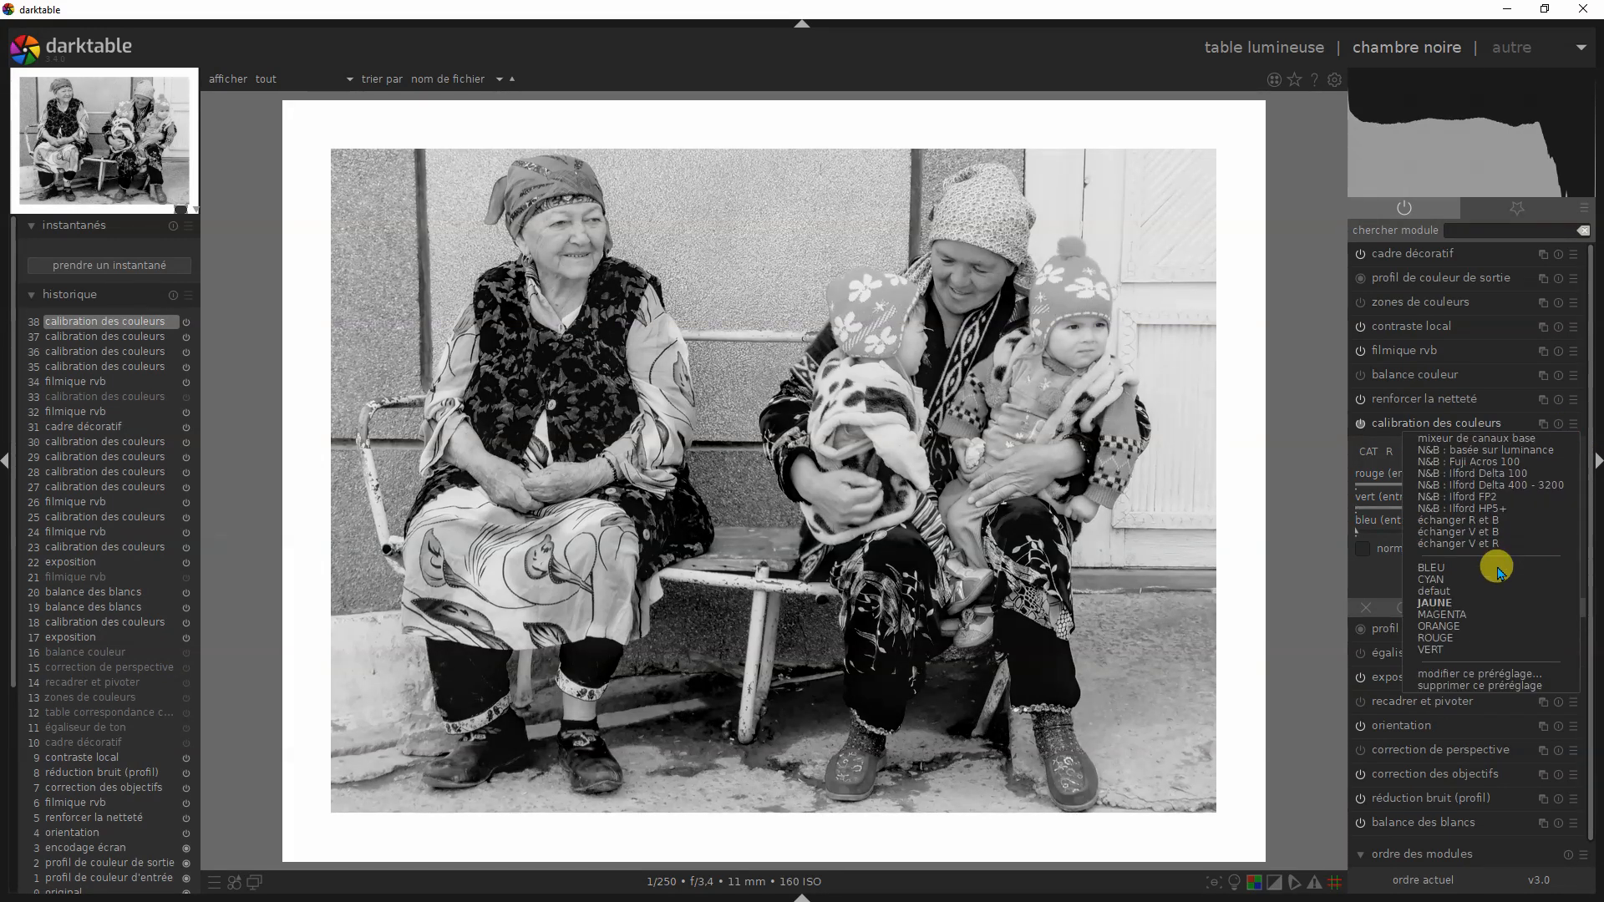
pyautogui.click(1452, 625)
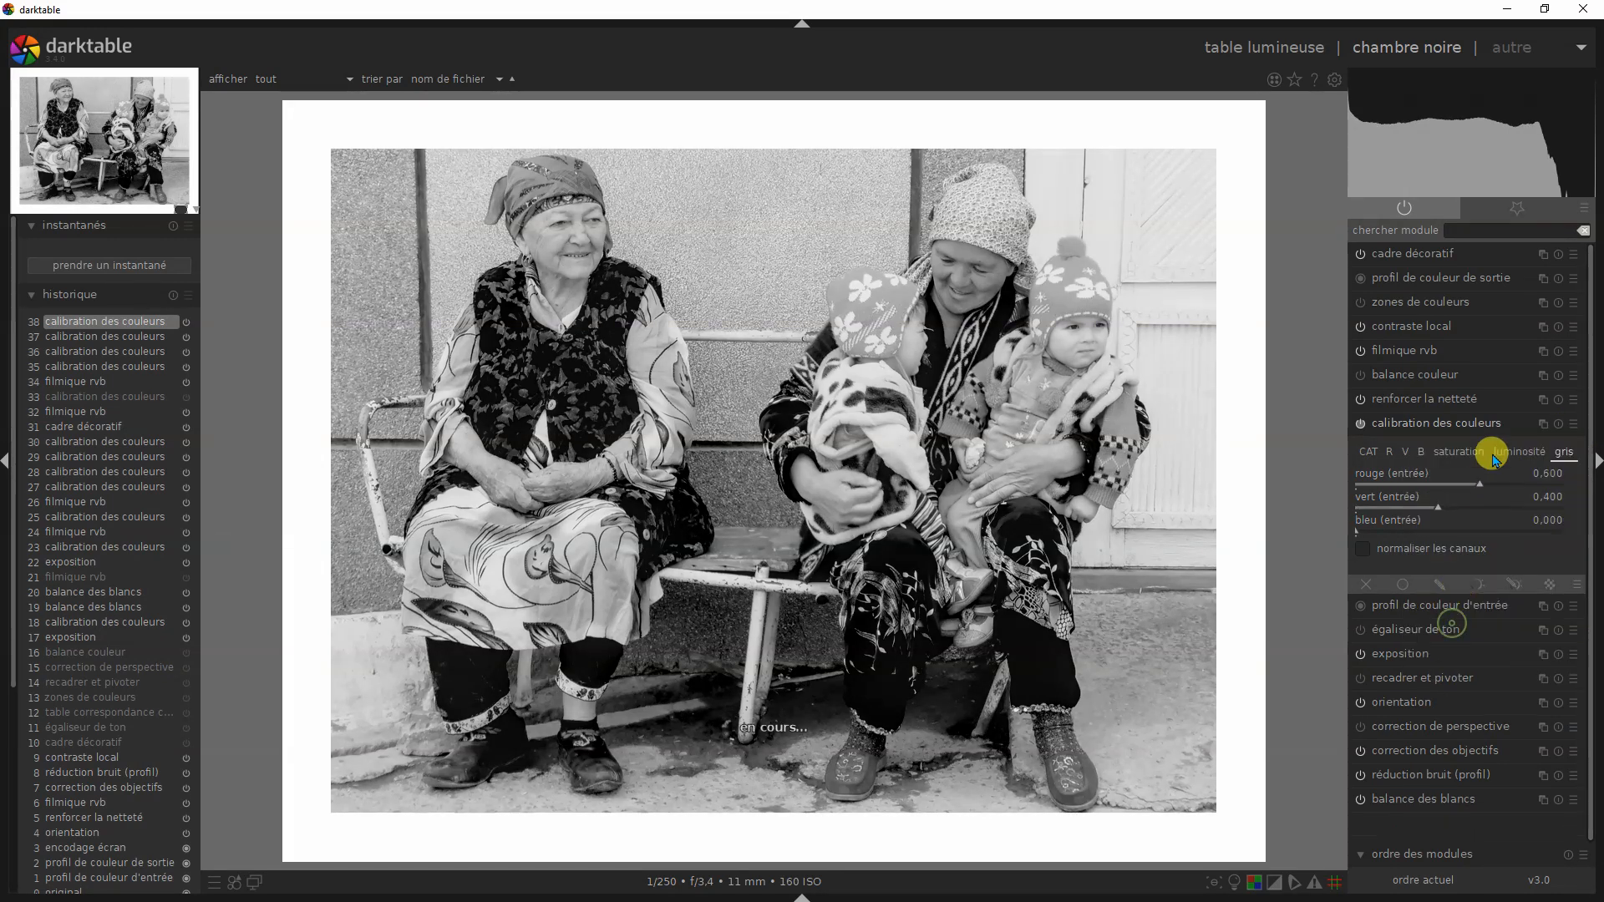
pyautogui.click(1575, 427)
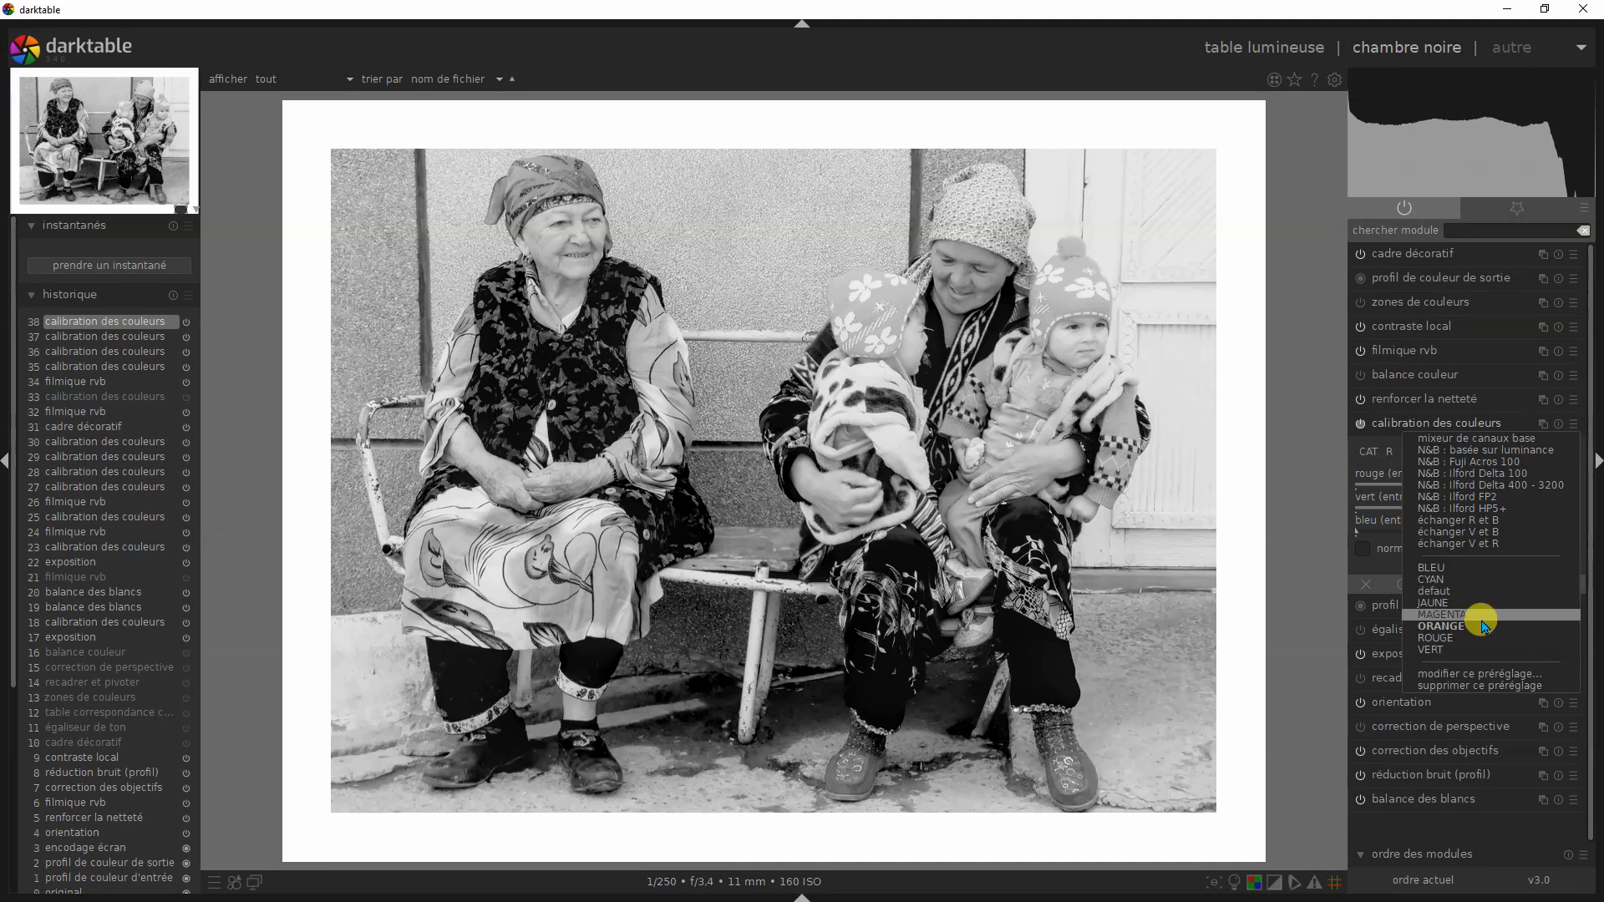
pyautogui.click(1445, 641)
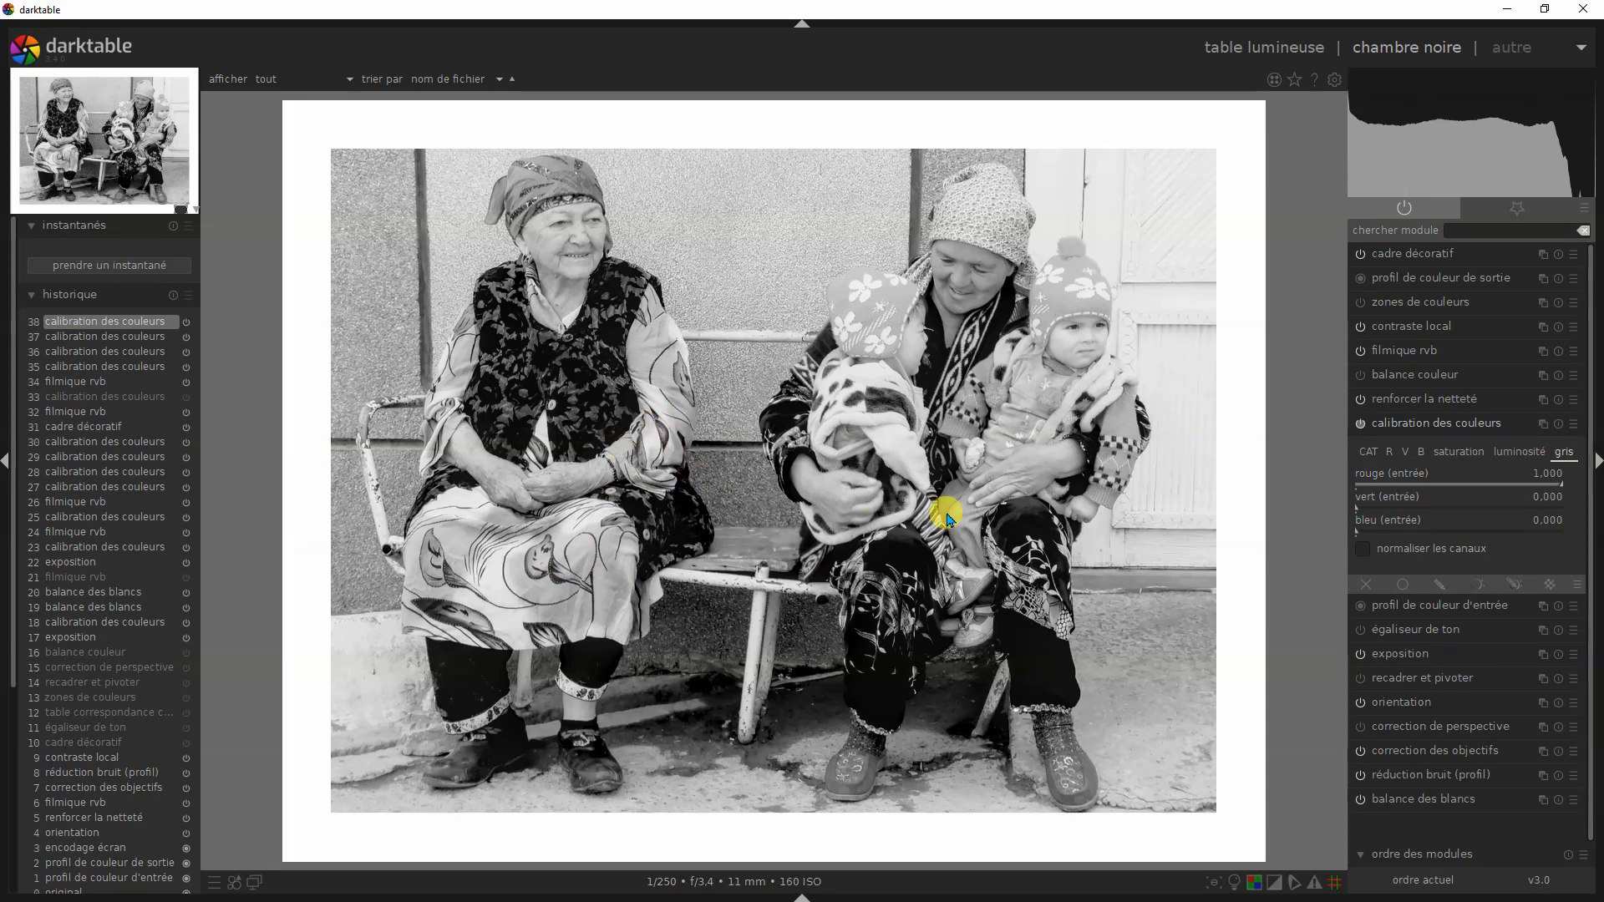
# - Apply the JAUNE preset of calibration des couleurs, followed by the CYAN preset, to compare their renderings
pyautogui.click(1576, 425)
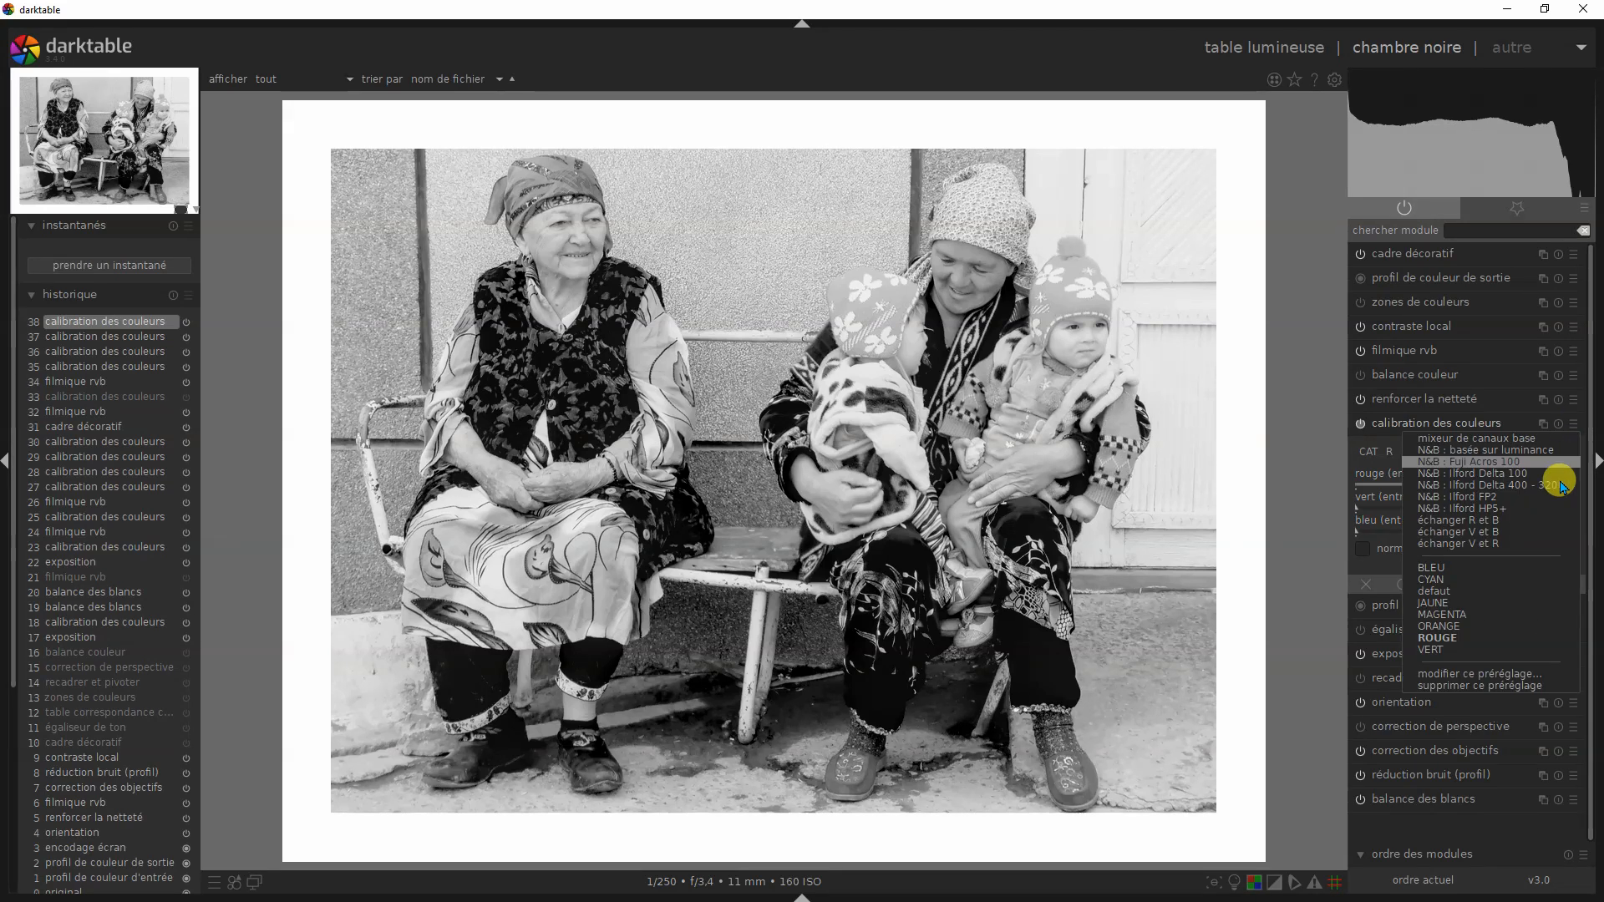
pyautogui.click(1440, 602)
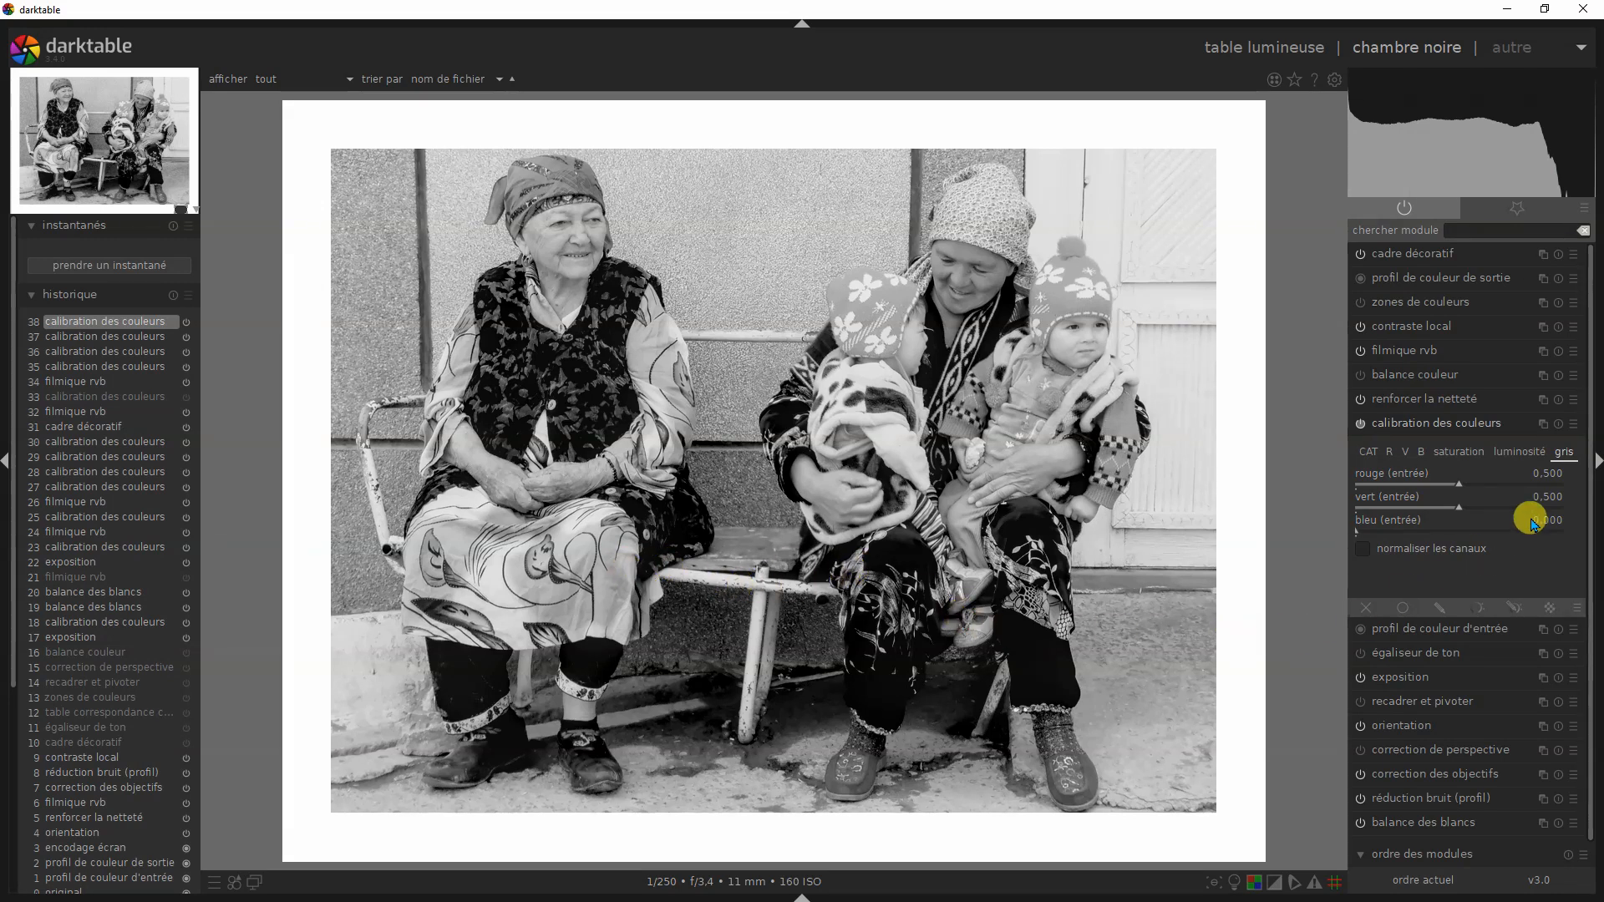
pyautogui.click(1573, 424)
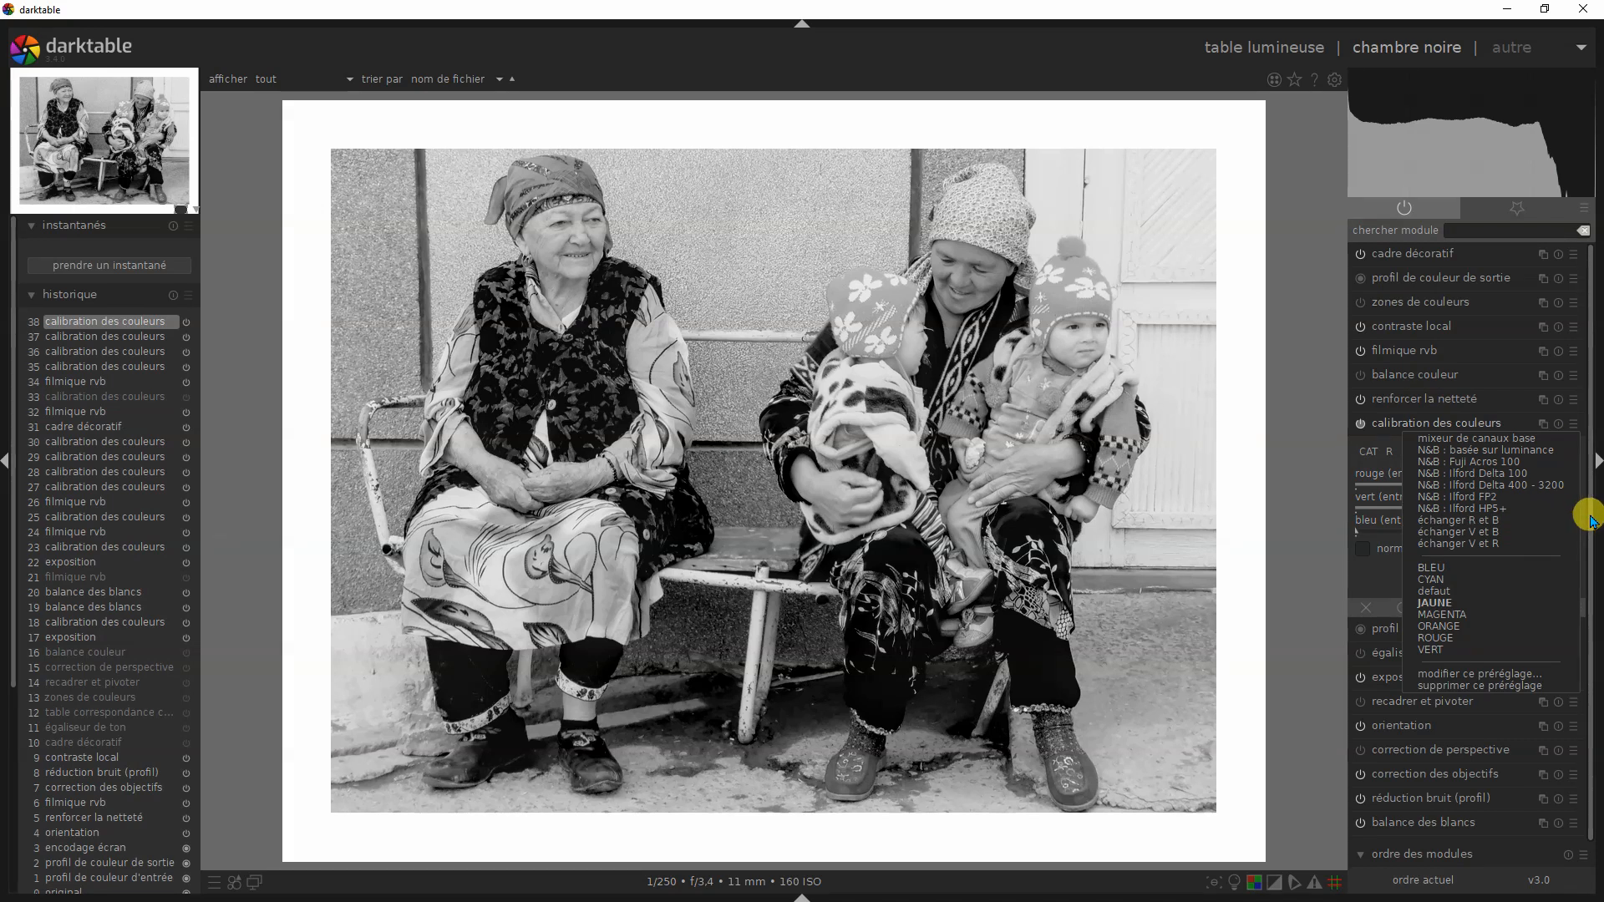
pyautogui.click(1462, 580)
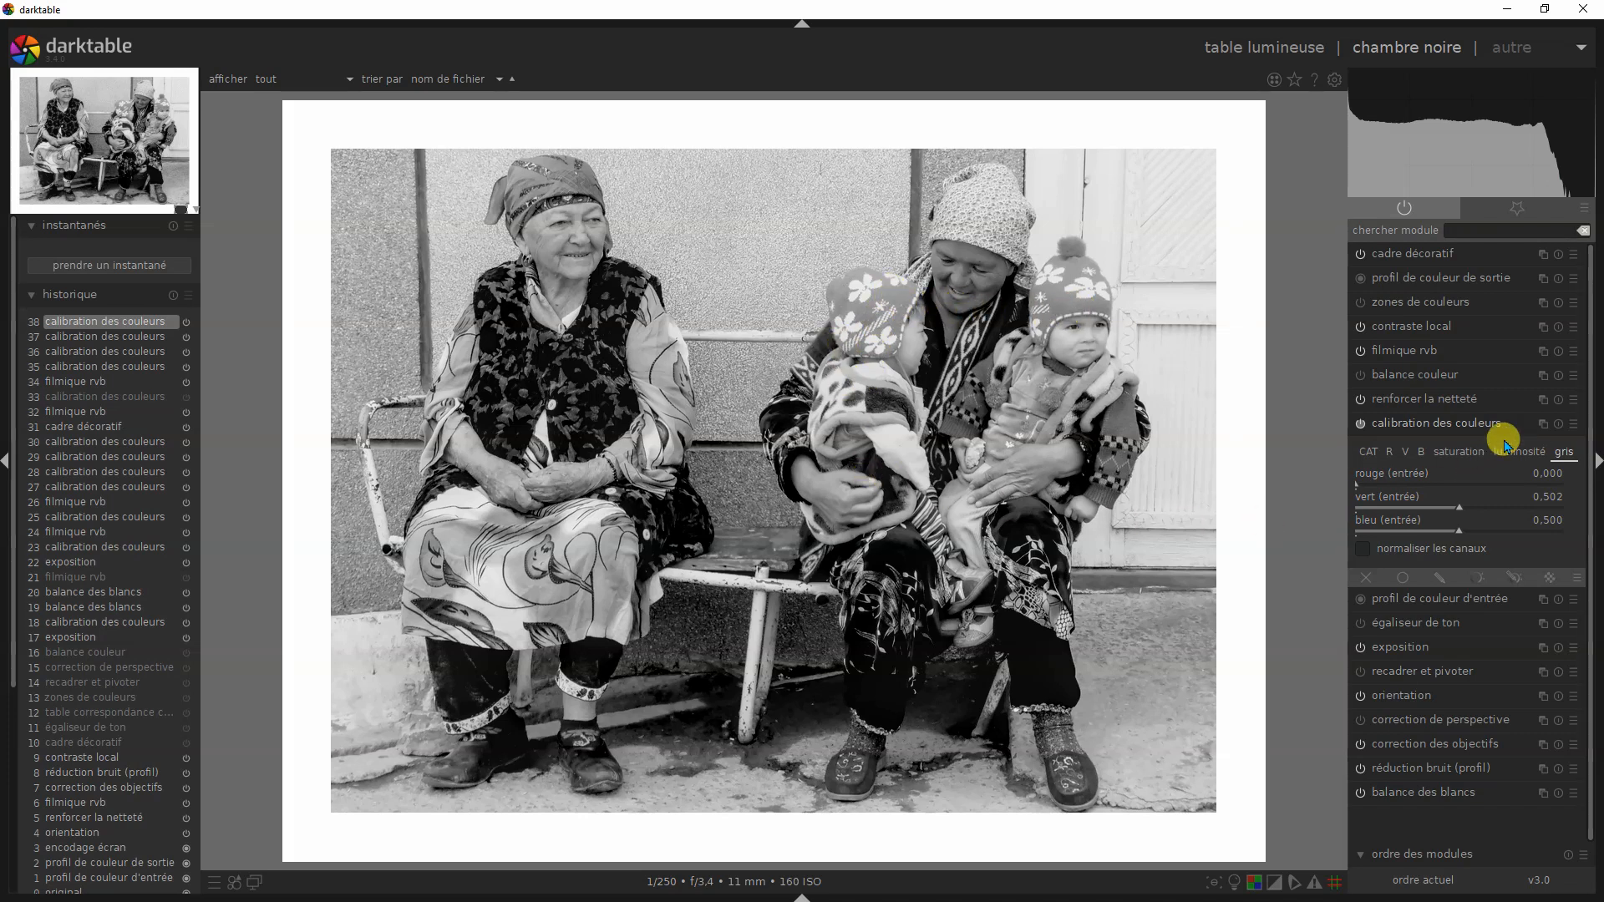
# - Alternate between the BLEU and CYAN presets of calibration des couleurs on the bench photo, finishing on BLEU
pyautogui.click(1570, 428)
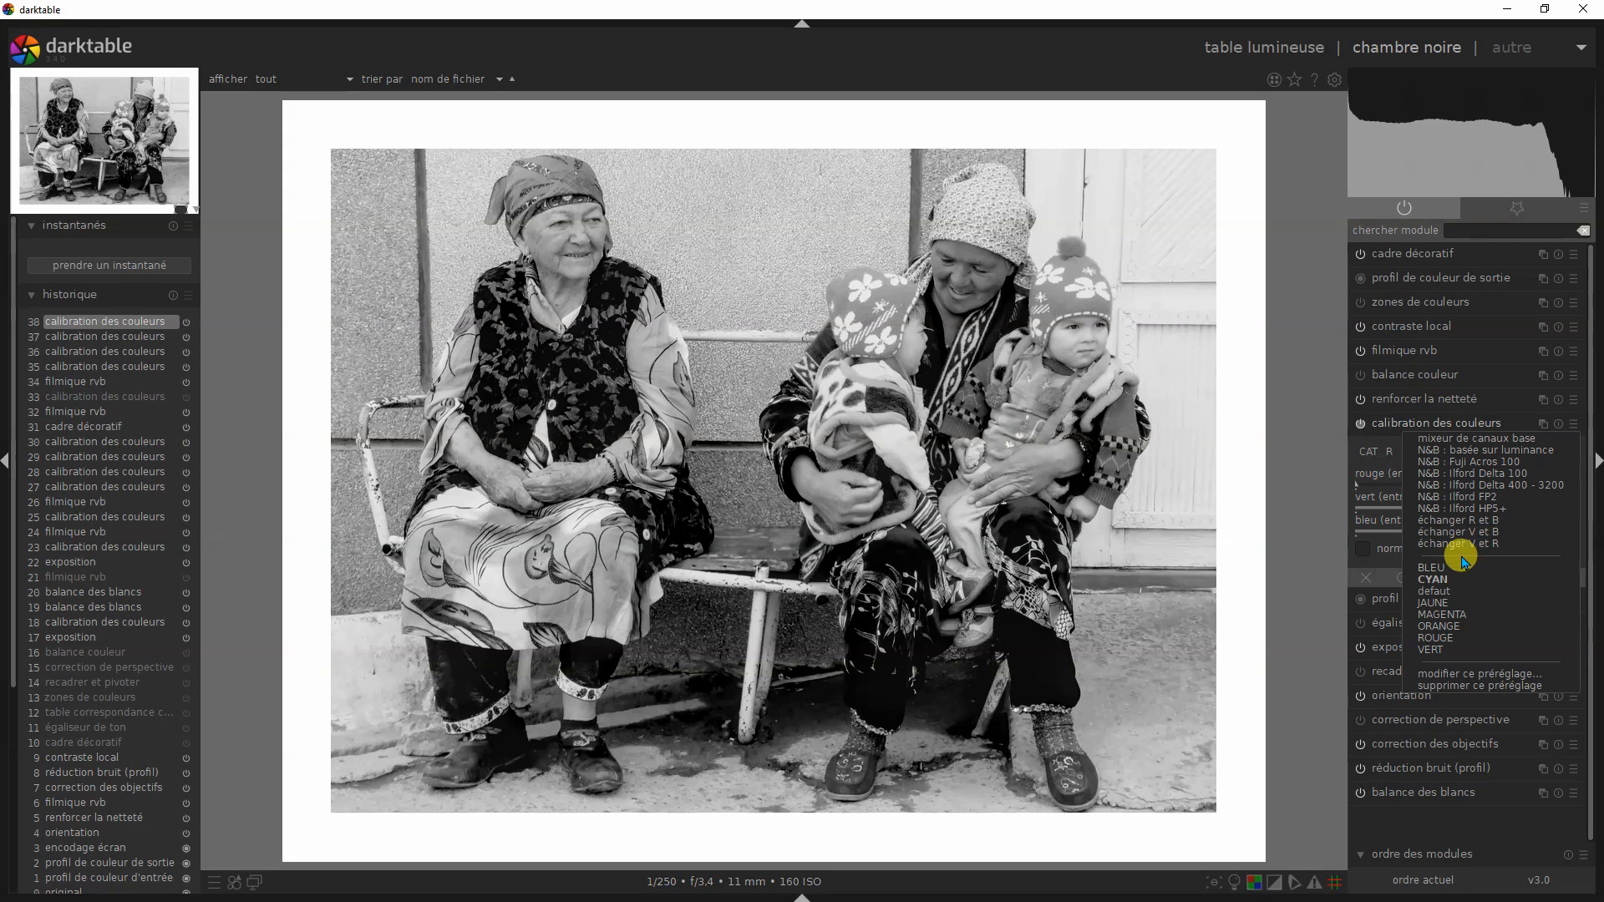
pyautogui.click(1431, 562)
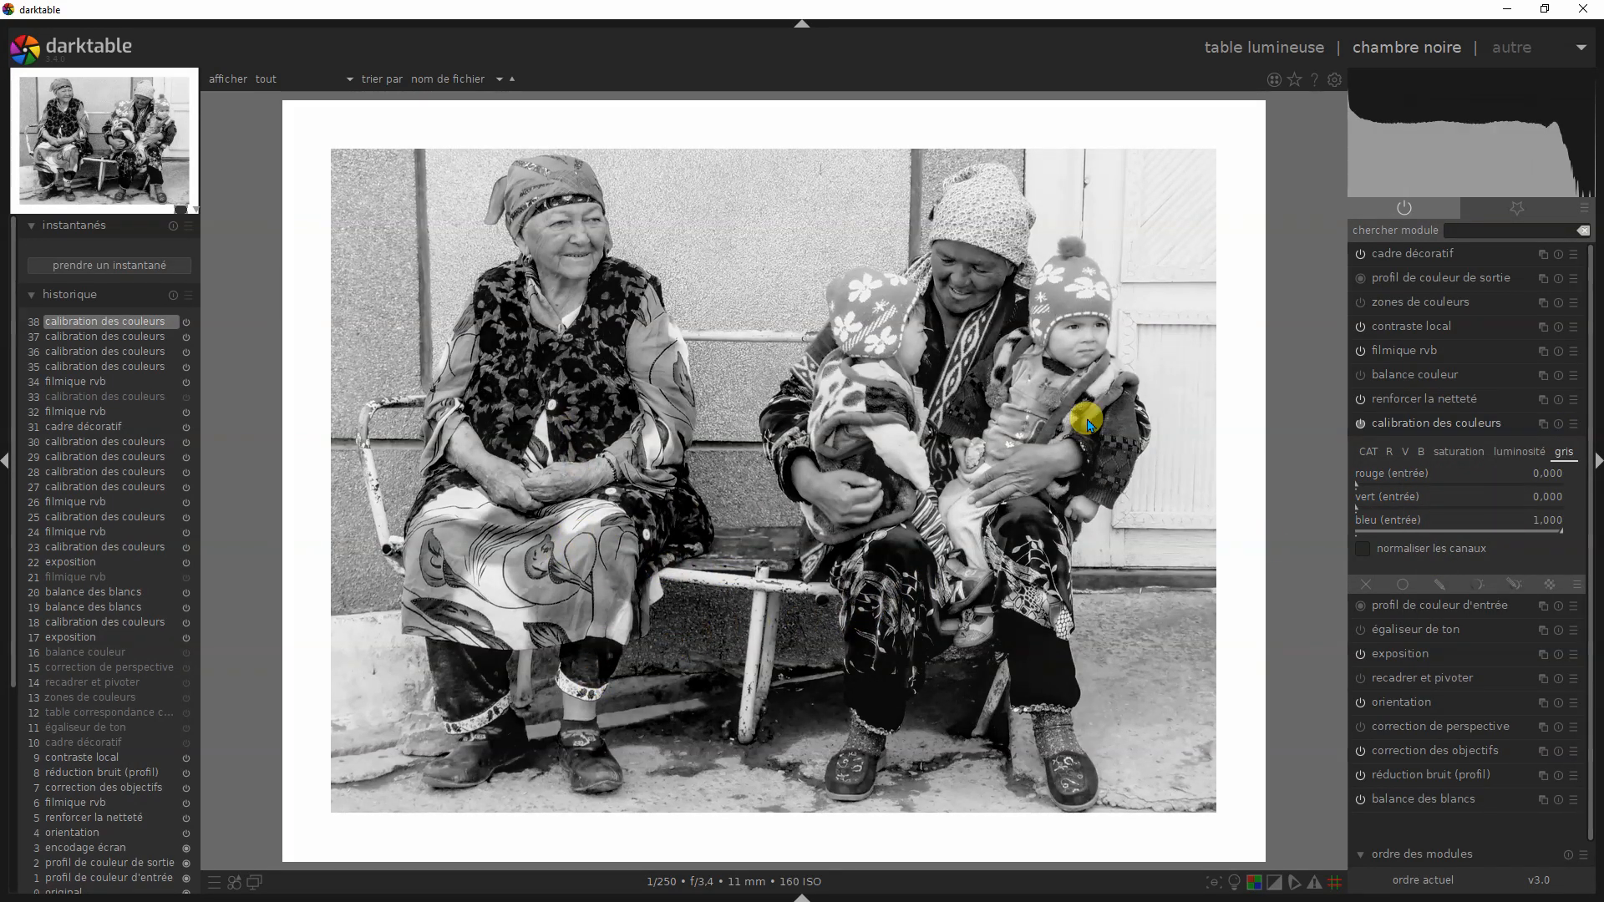
pyautogui.click(1574, 425)
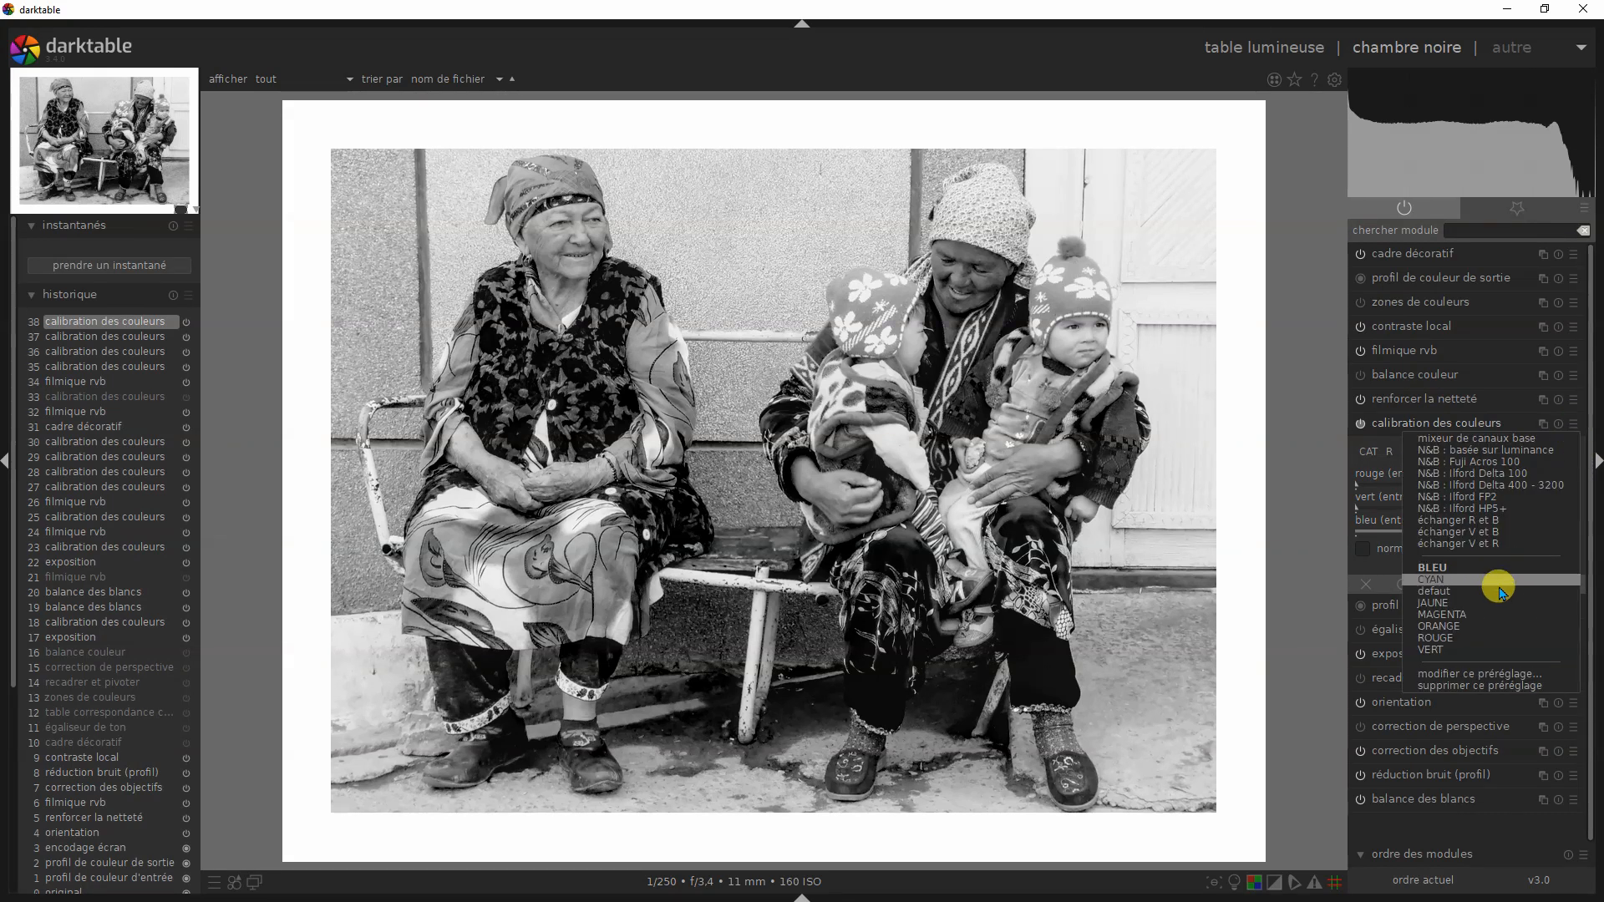
pyautogui.click(1437, 582)
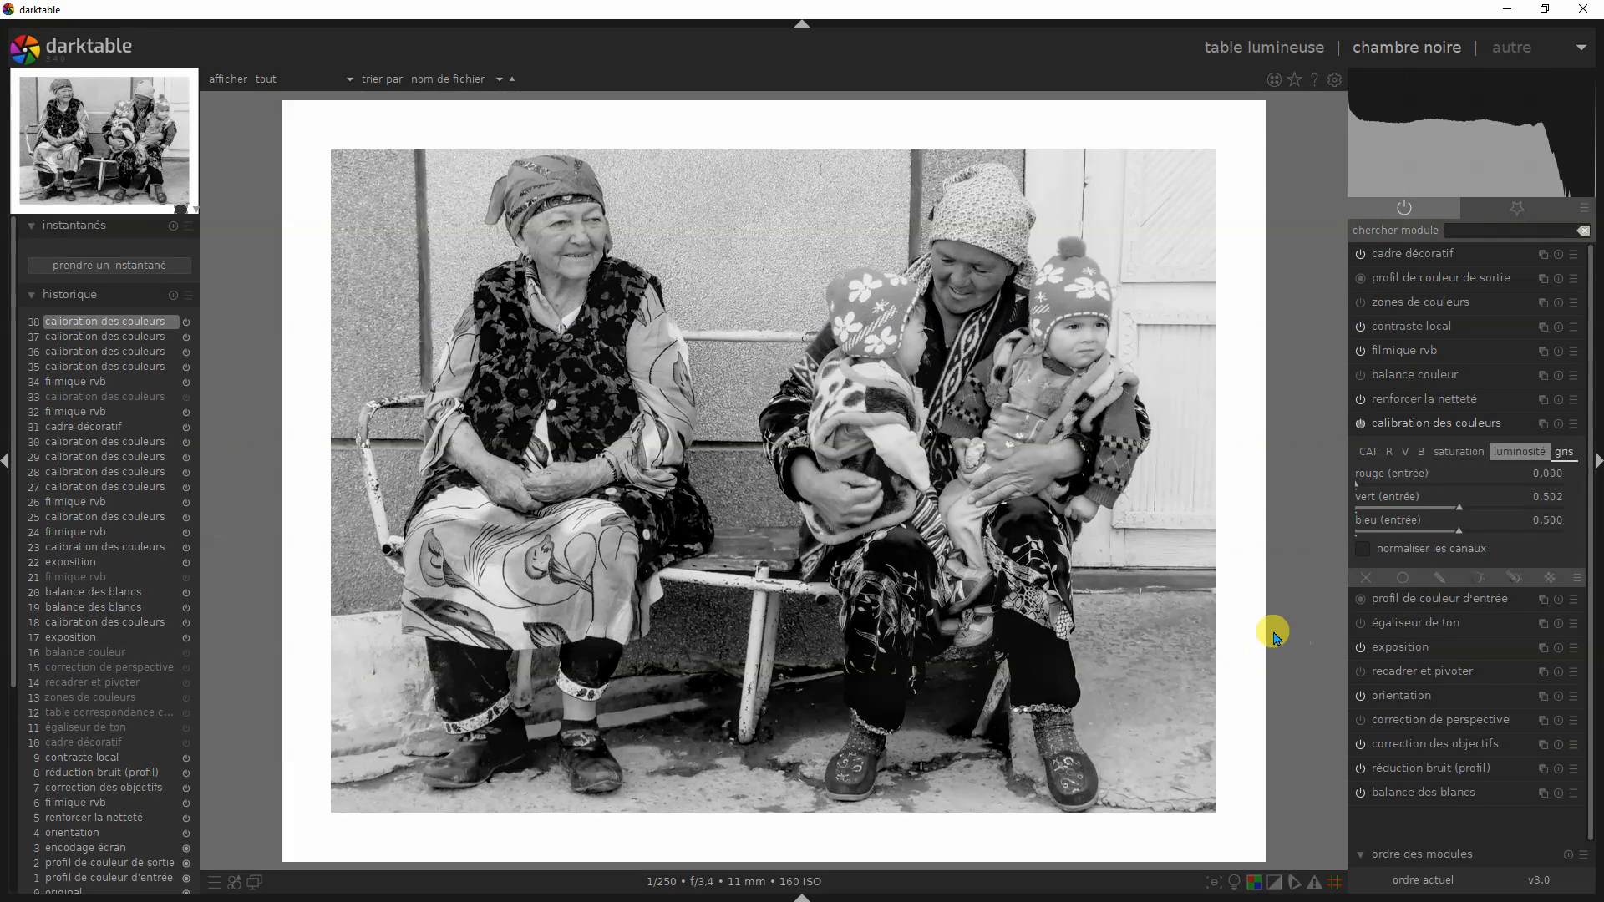
pyautogui.click(1572, 428)
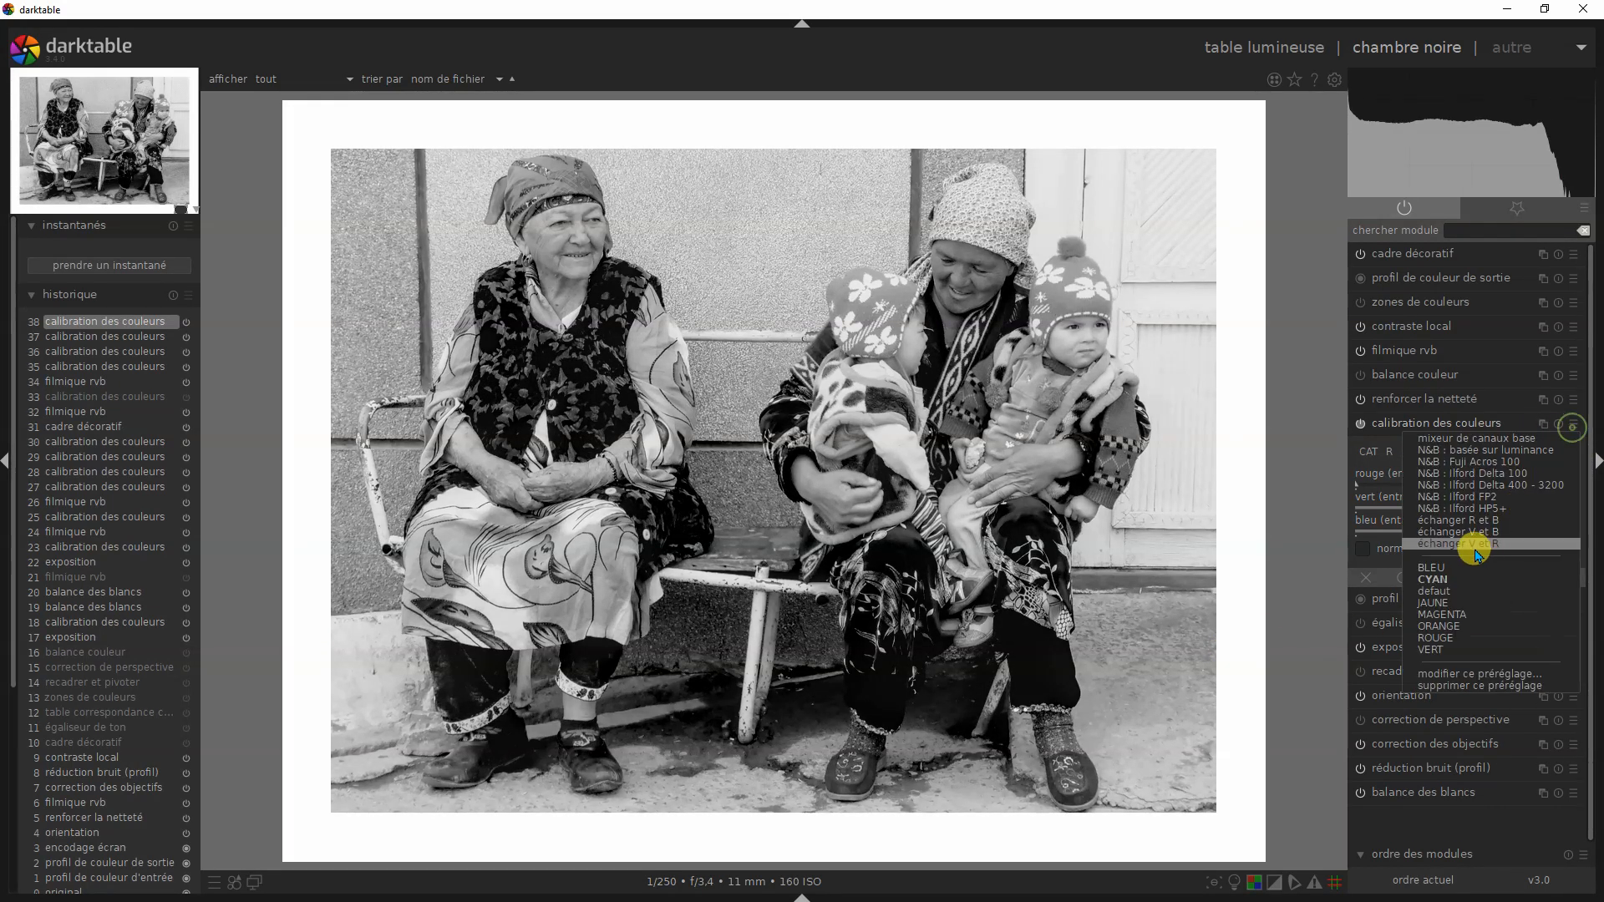
pyautogui.click(1444, 571)
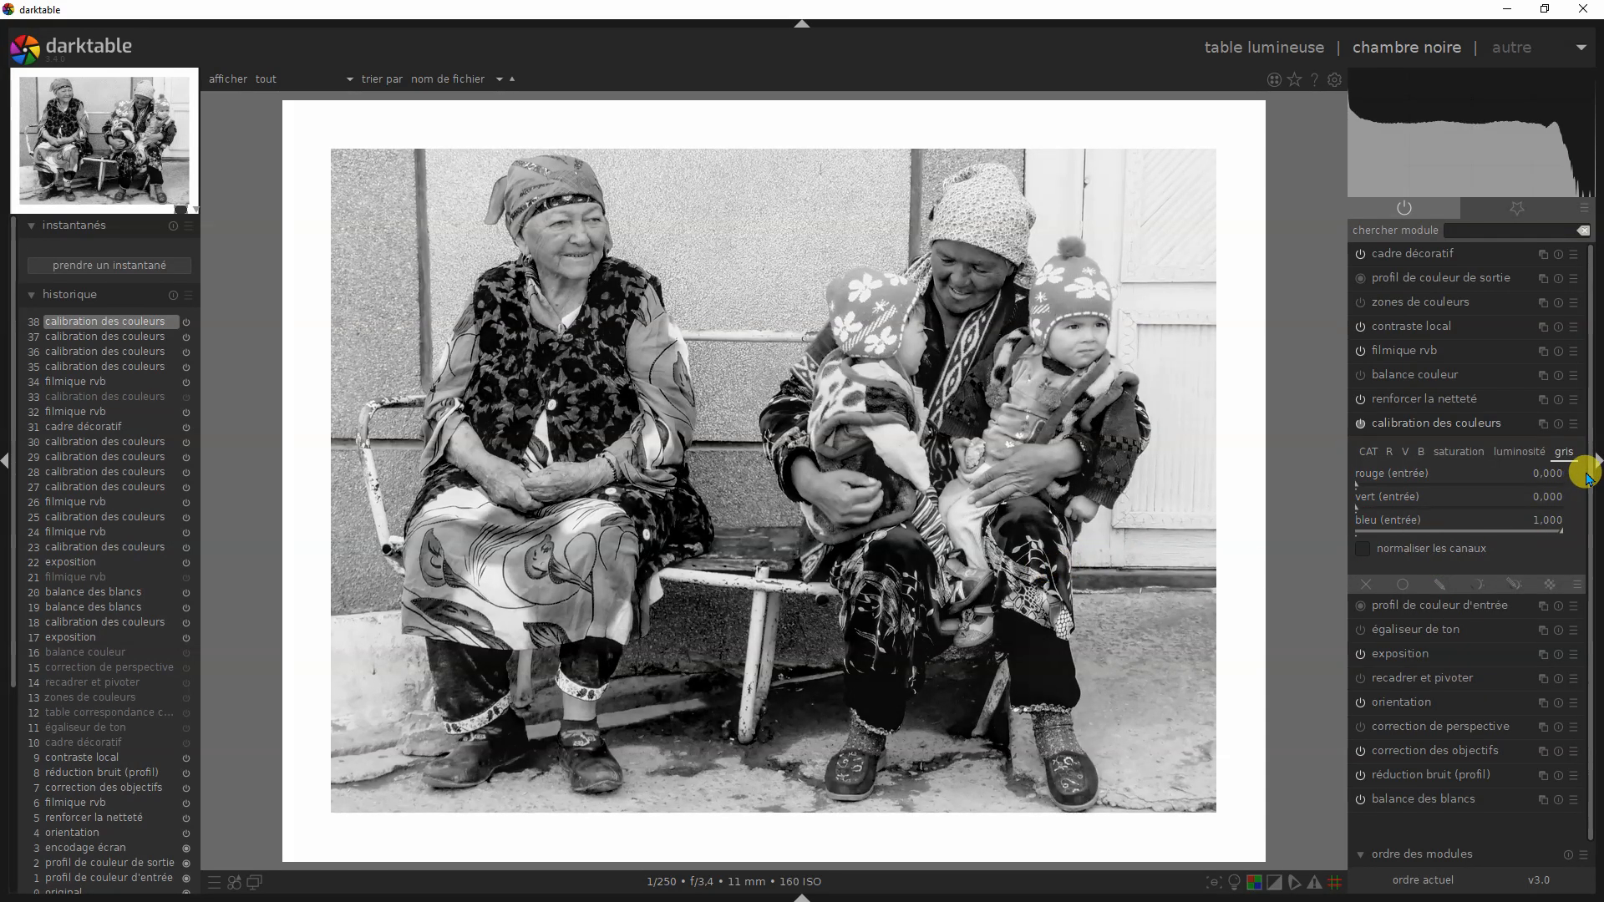
# - Apply the MAGENTA preset of calibration des couleurs to the bench photo
pyautogui.click(1574, 425)
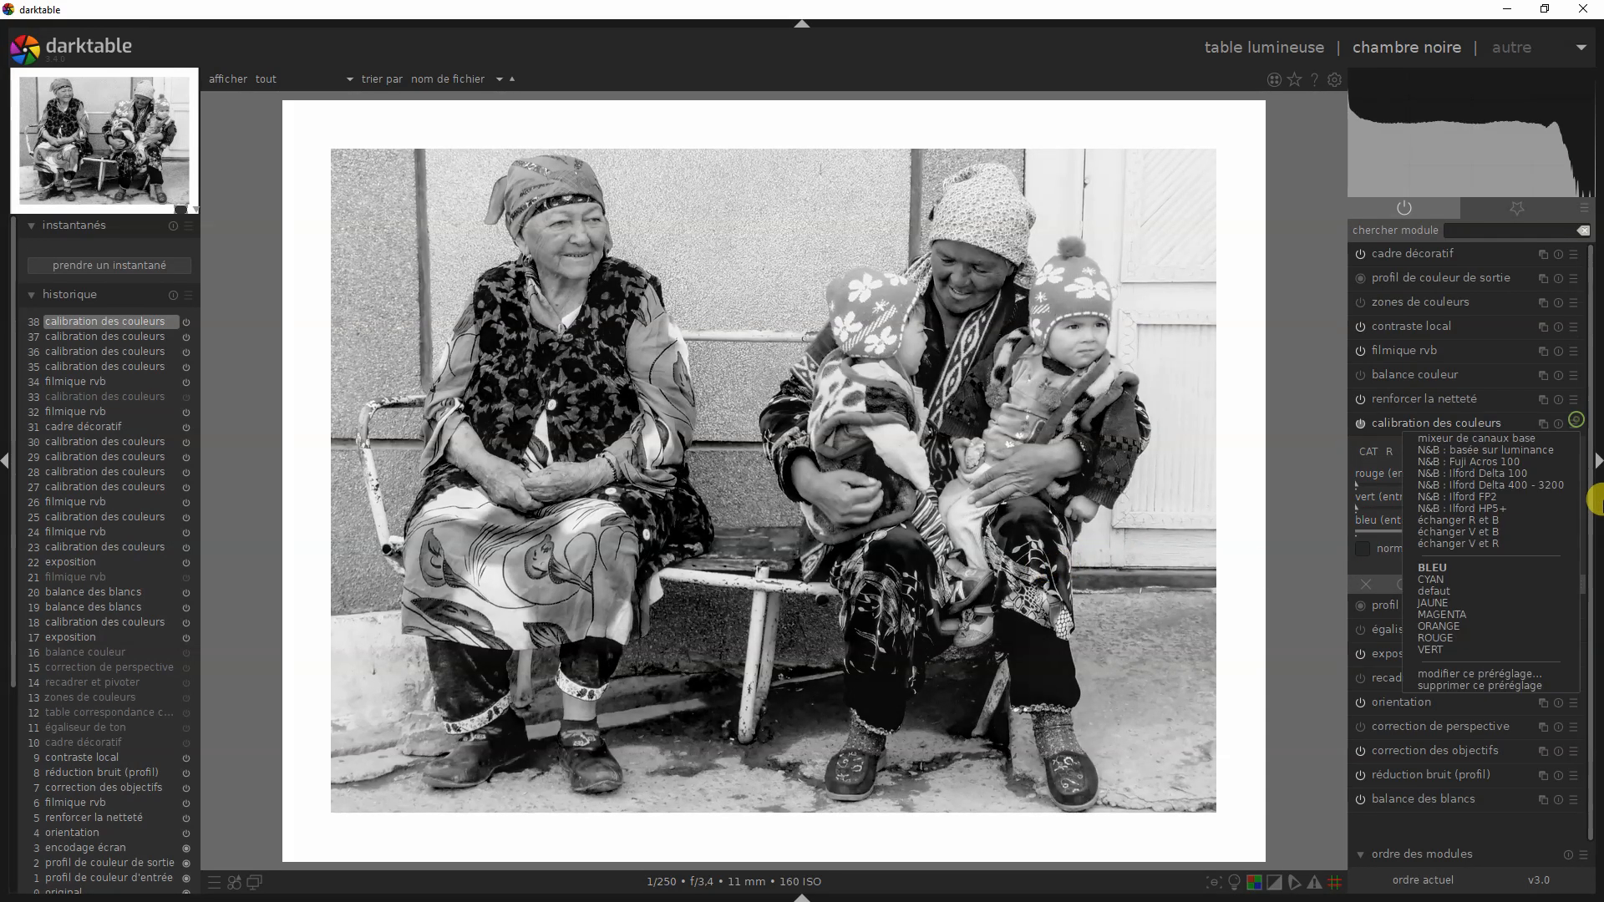
pyautogui.click(1454, 617)
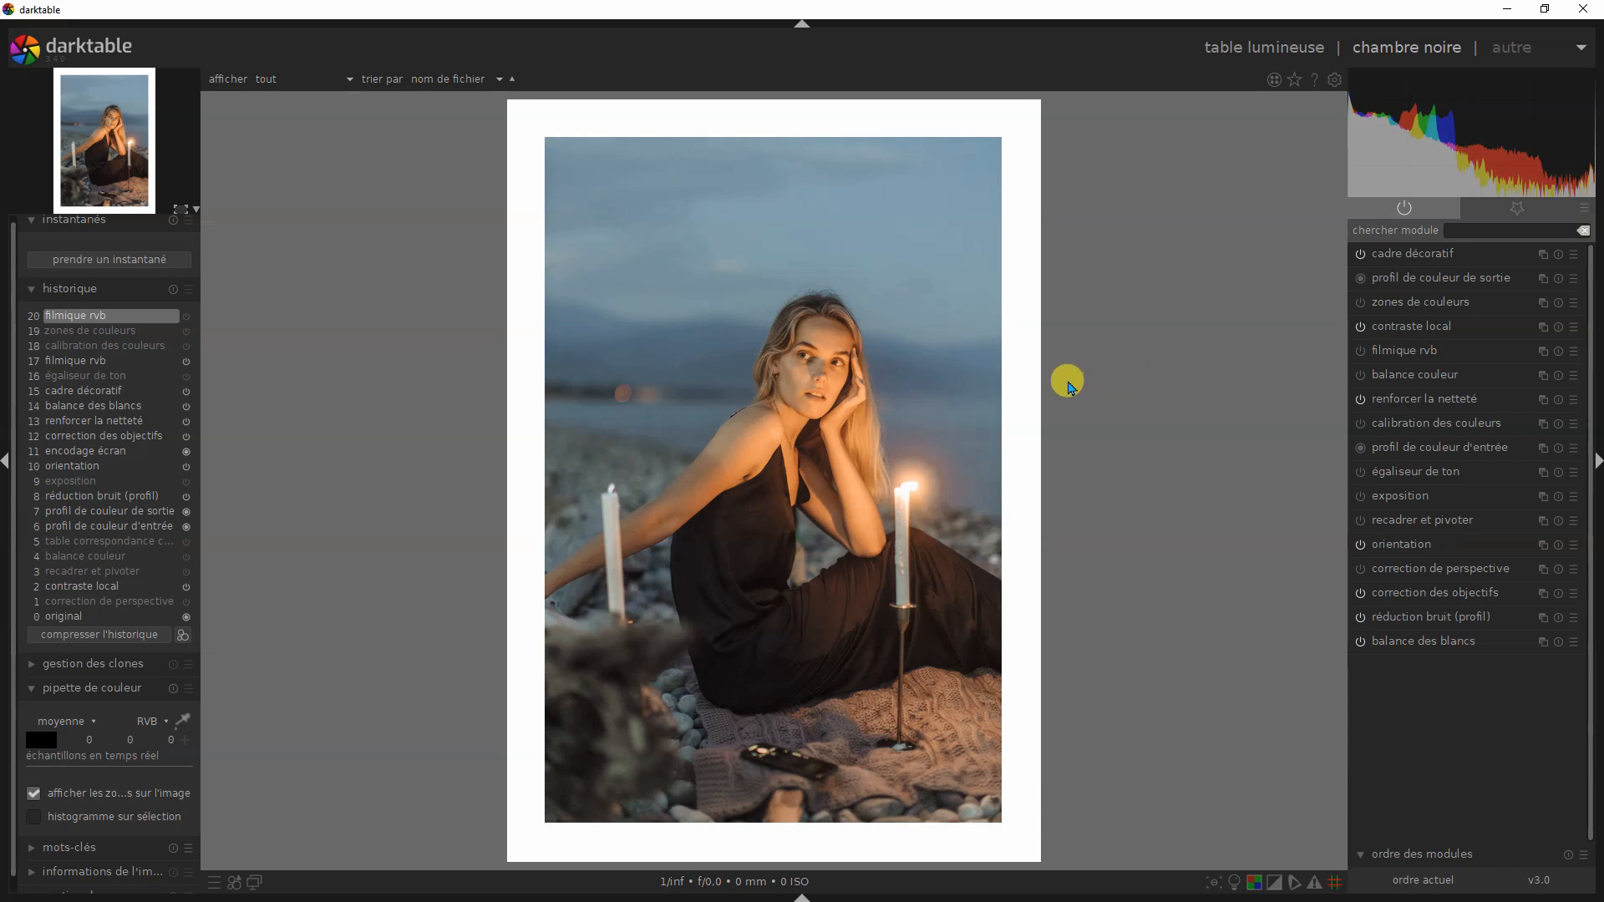
# - Enable filmique rvb and calibration des couleurs on the candlelit portrait, using the ORANGE preset for the black-and-white conversion
pyautogui.click(1360, 351)
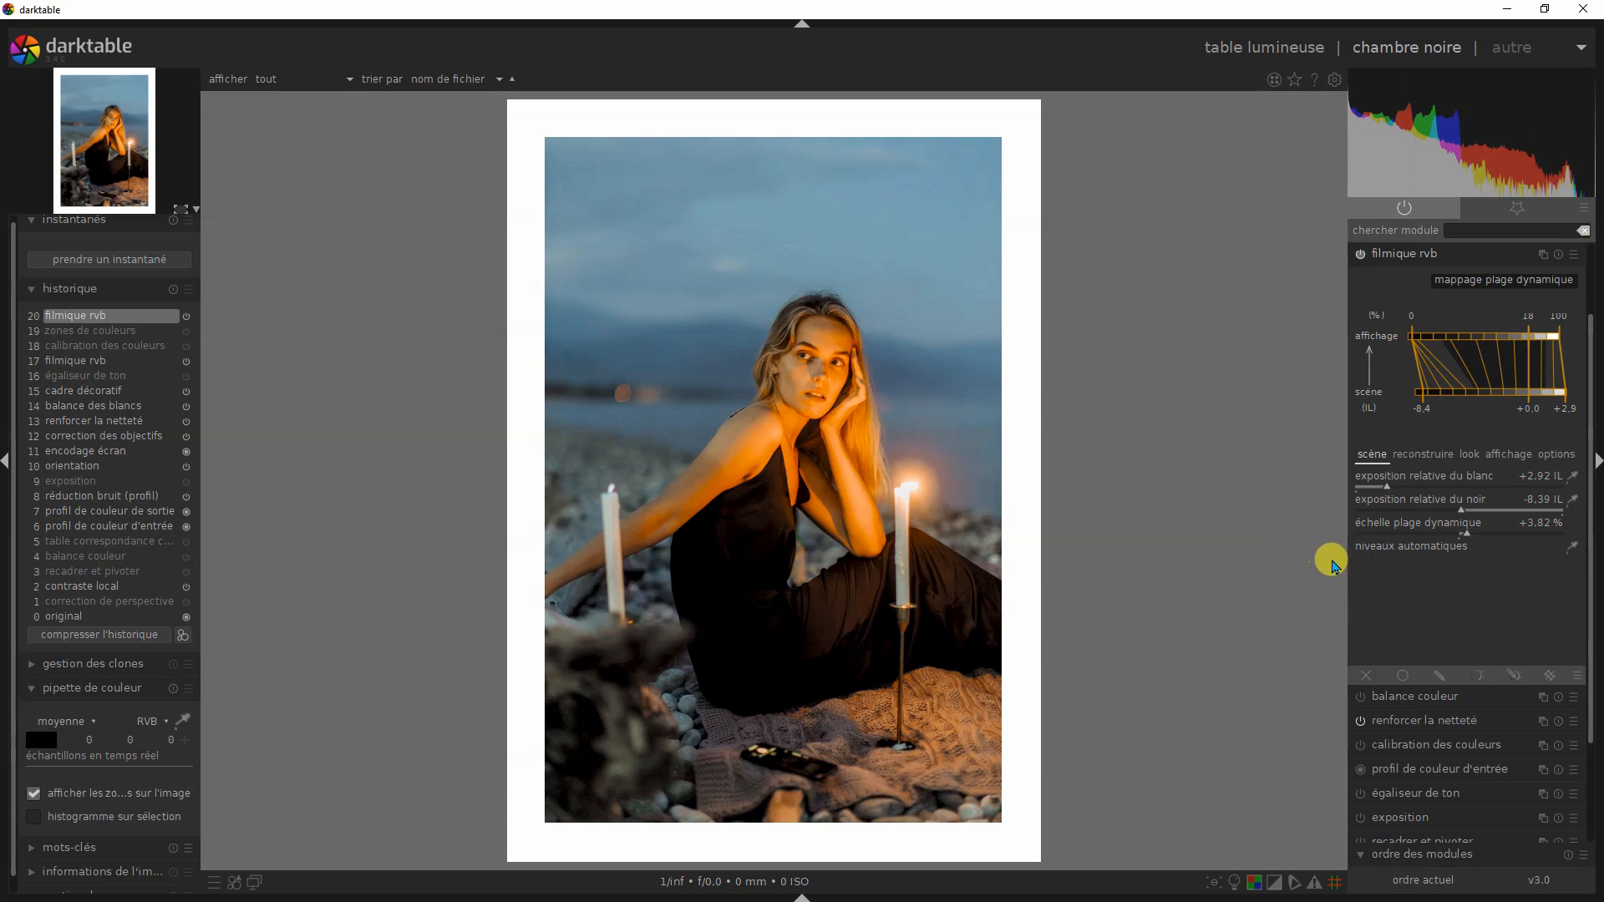
pyautogui.click(1407, 256)
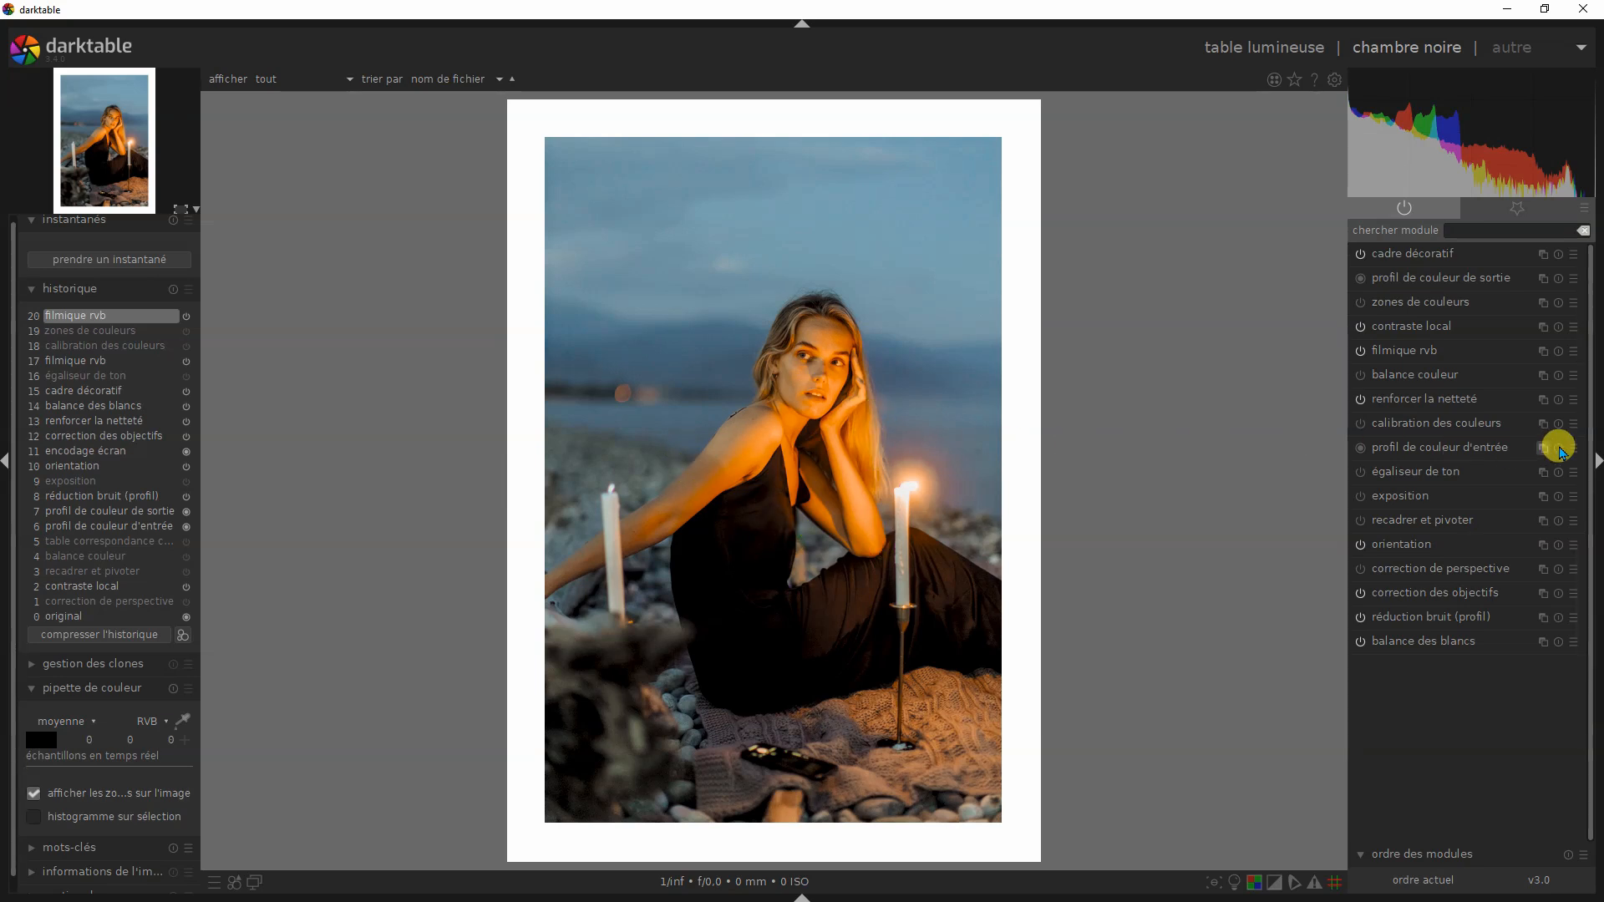
pyautogui.click(1361, 423)
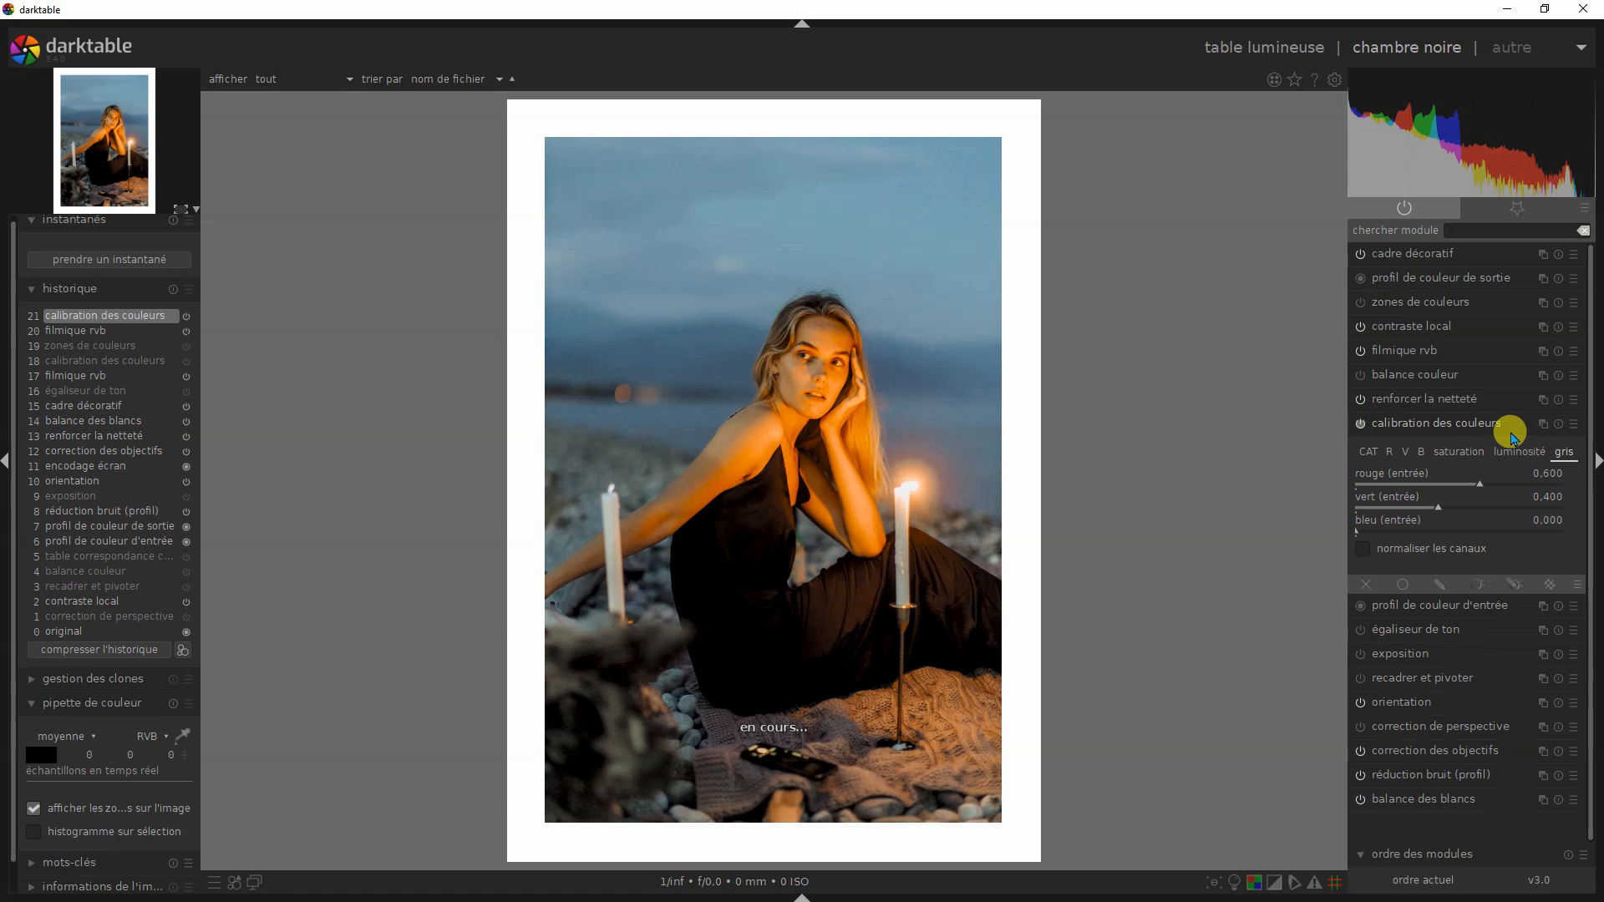
pyautogui.click(1573, 424)
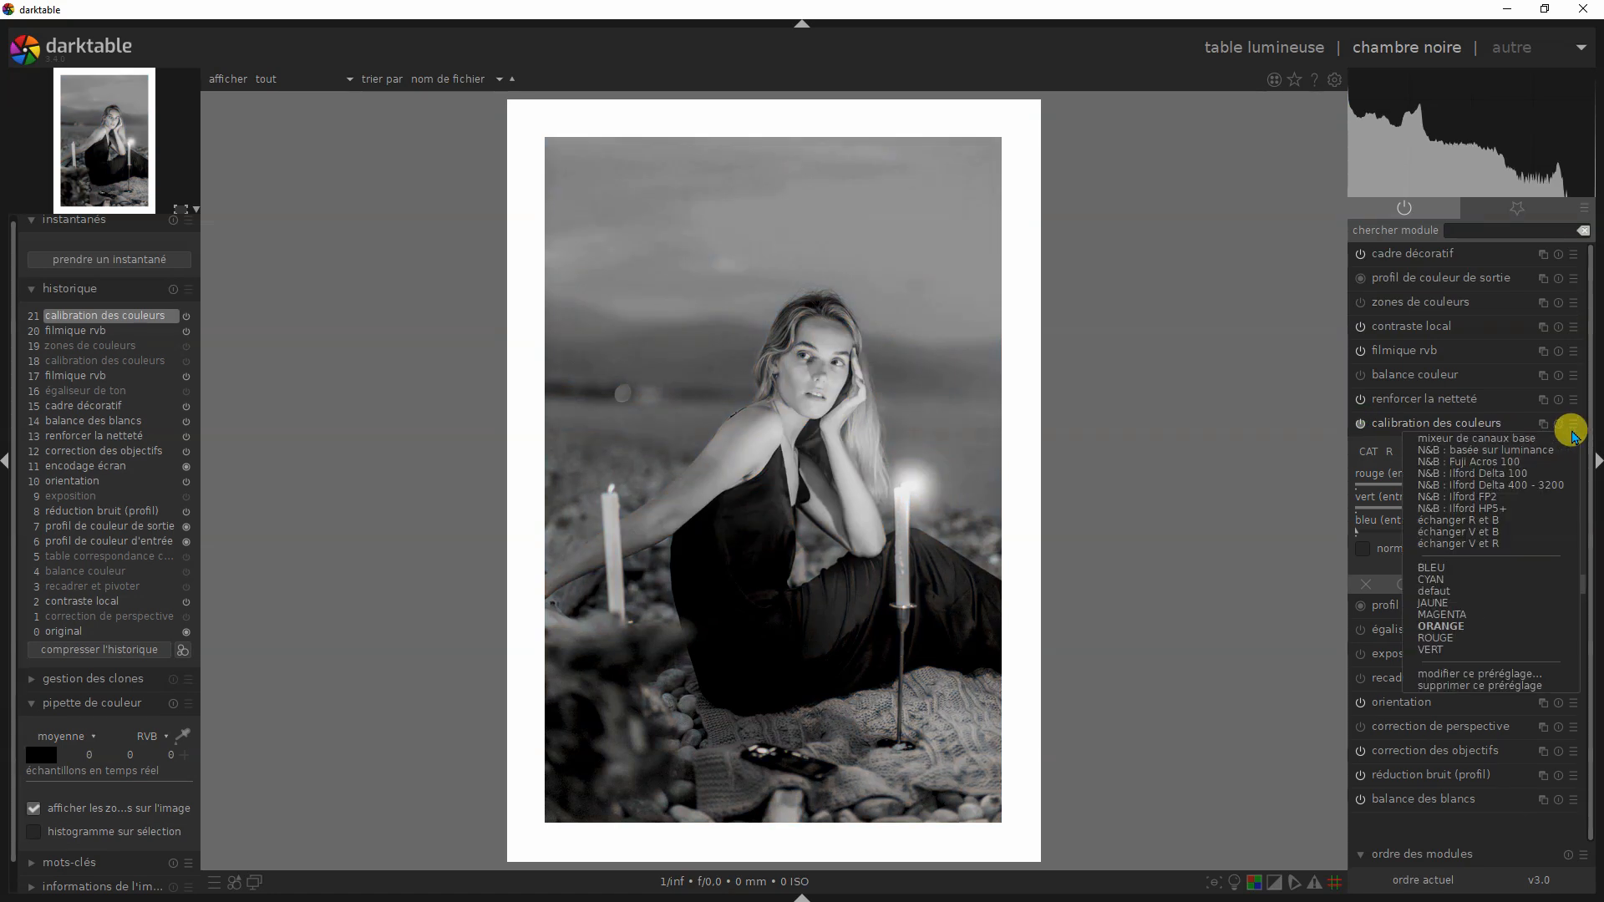
pyautogui.click(1451, 634)
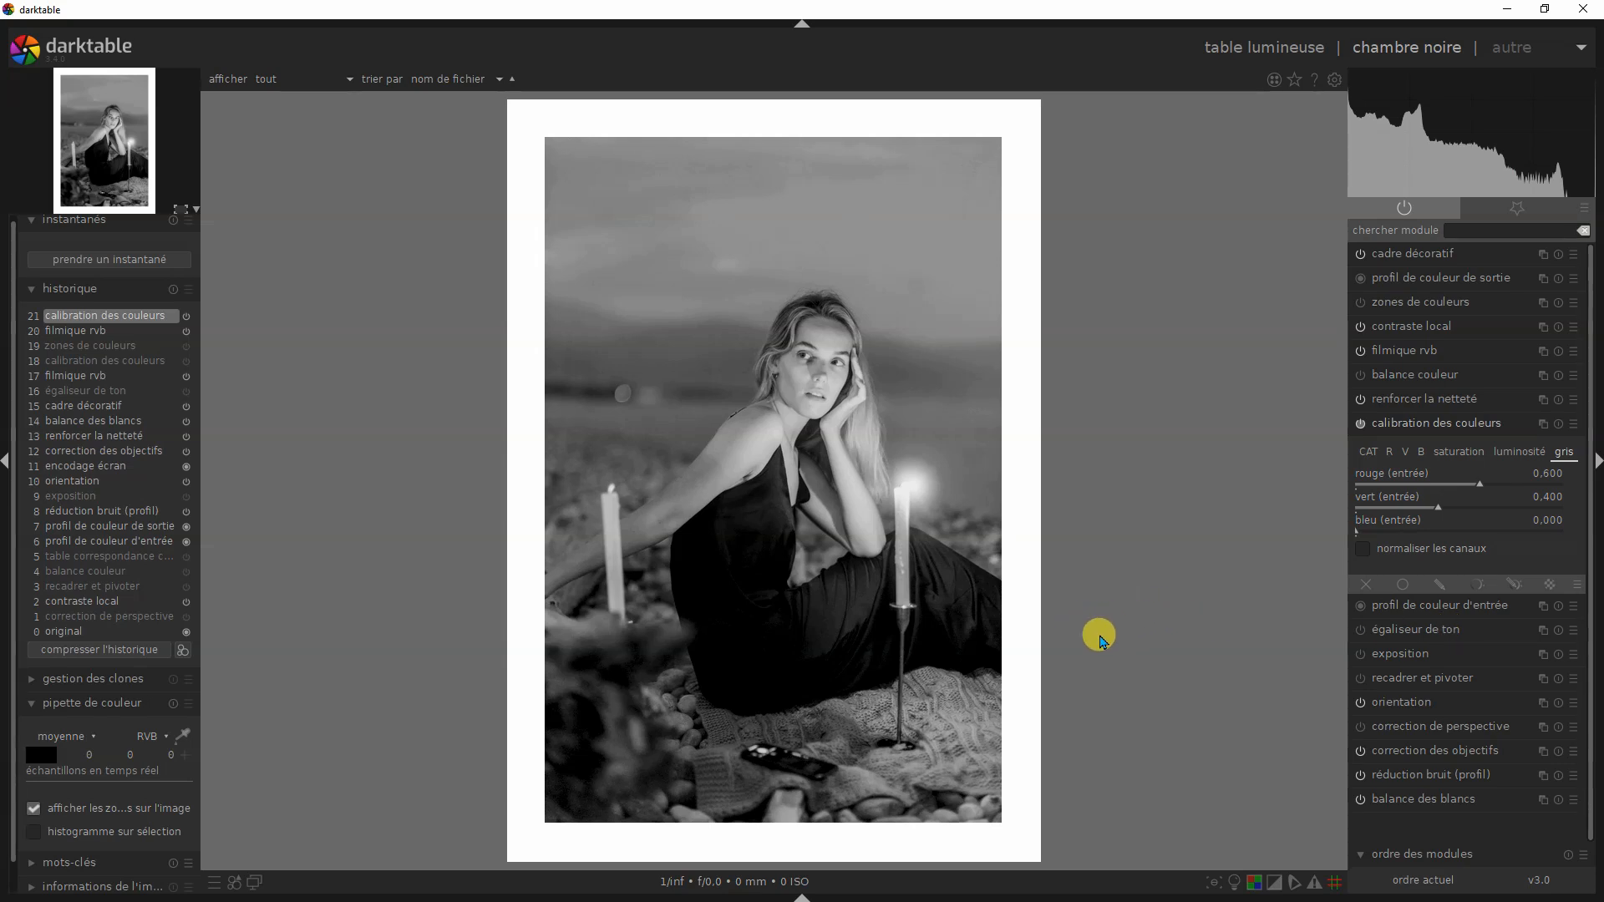
# - Compare the JAUNE and ROUGE presets of calibration des couleurs on the candlelit portrait, returning to ORANGE
pyautogui.click(1572, 431)
pyautogui.click(1427, 424)
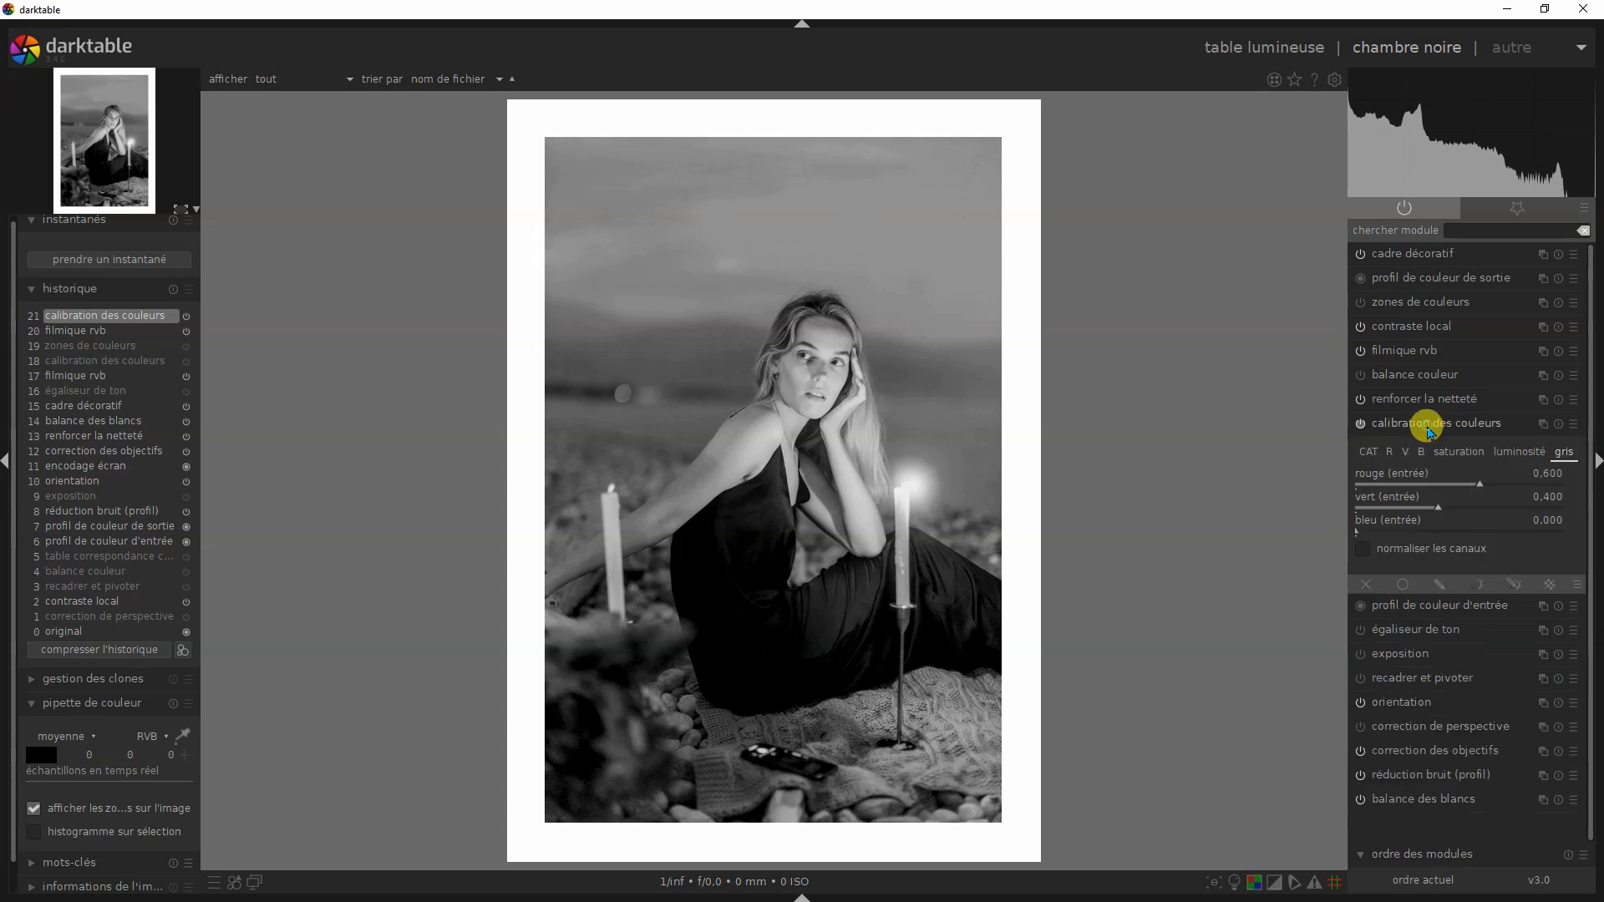
pyautogui.click(1572, 431)
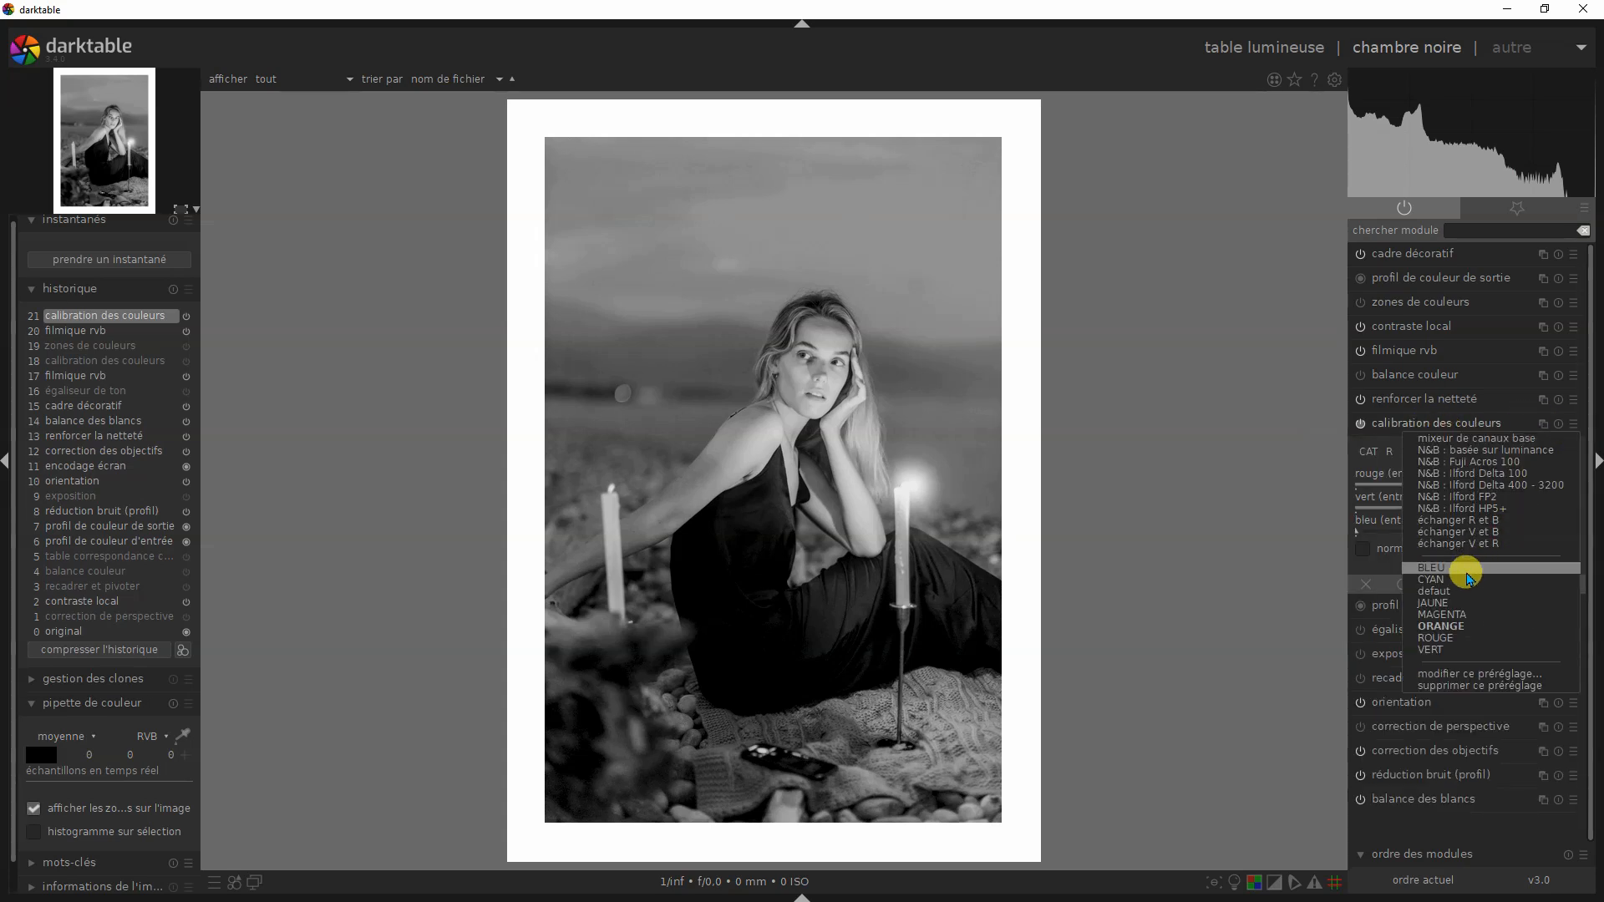
pyautogui.click(1432, 603)
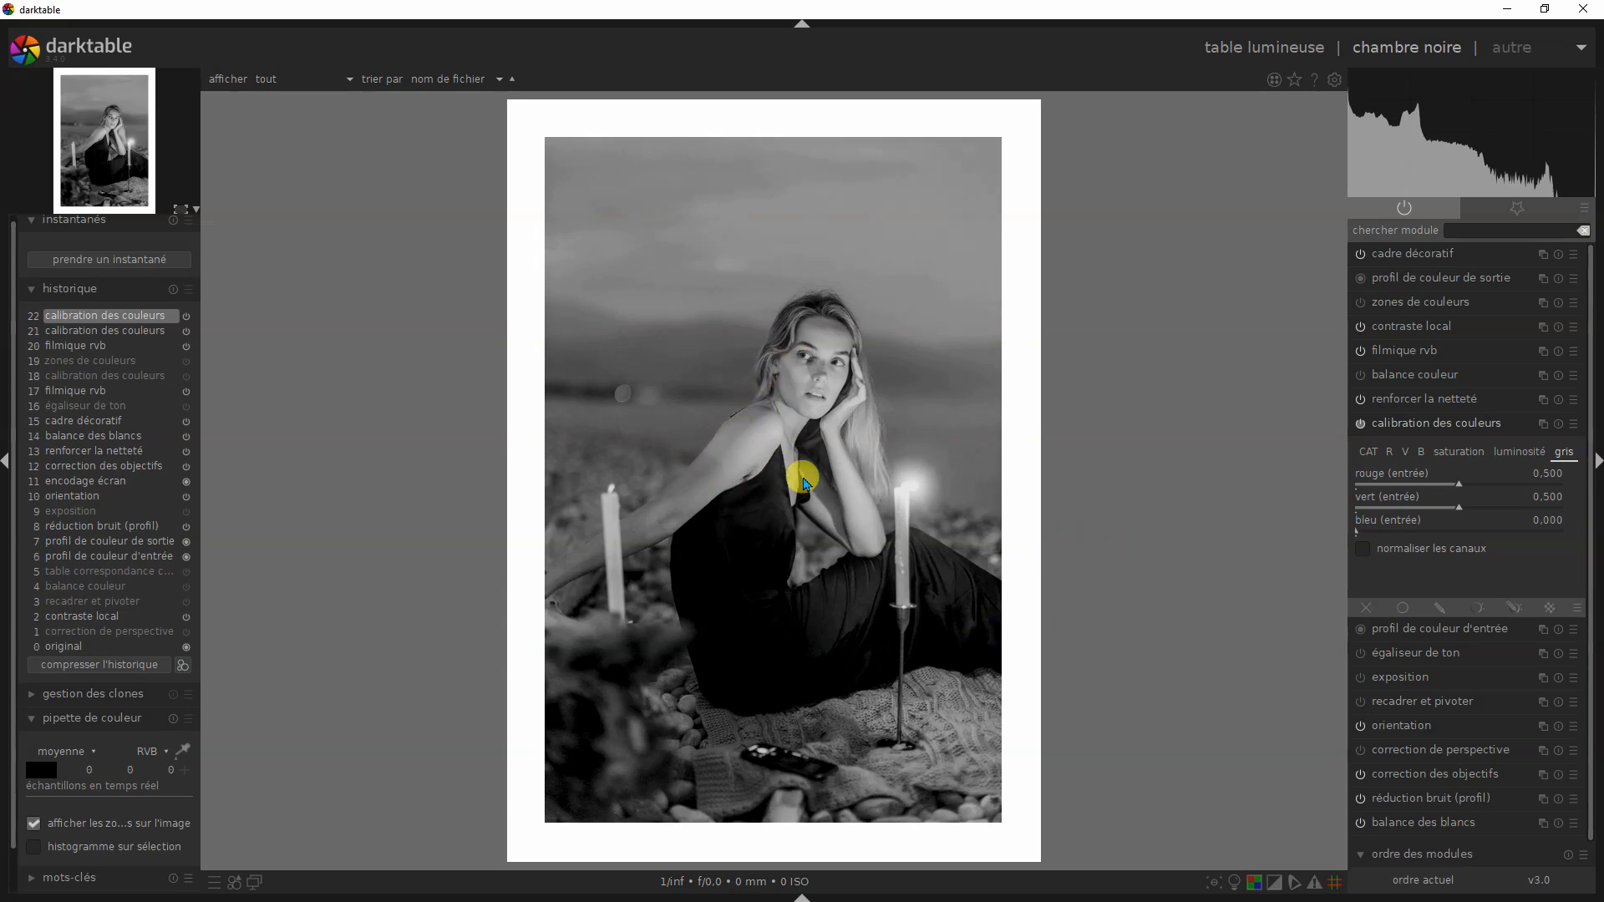
pyautogui.click(1576, 430)
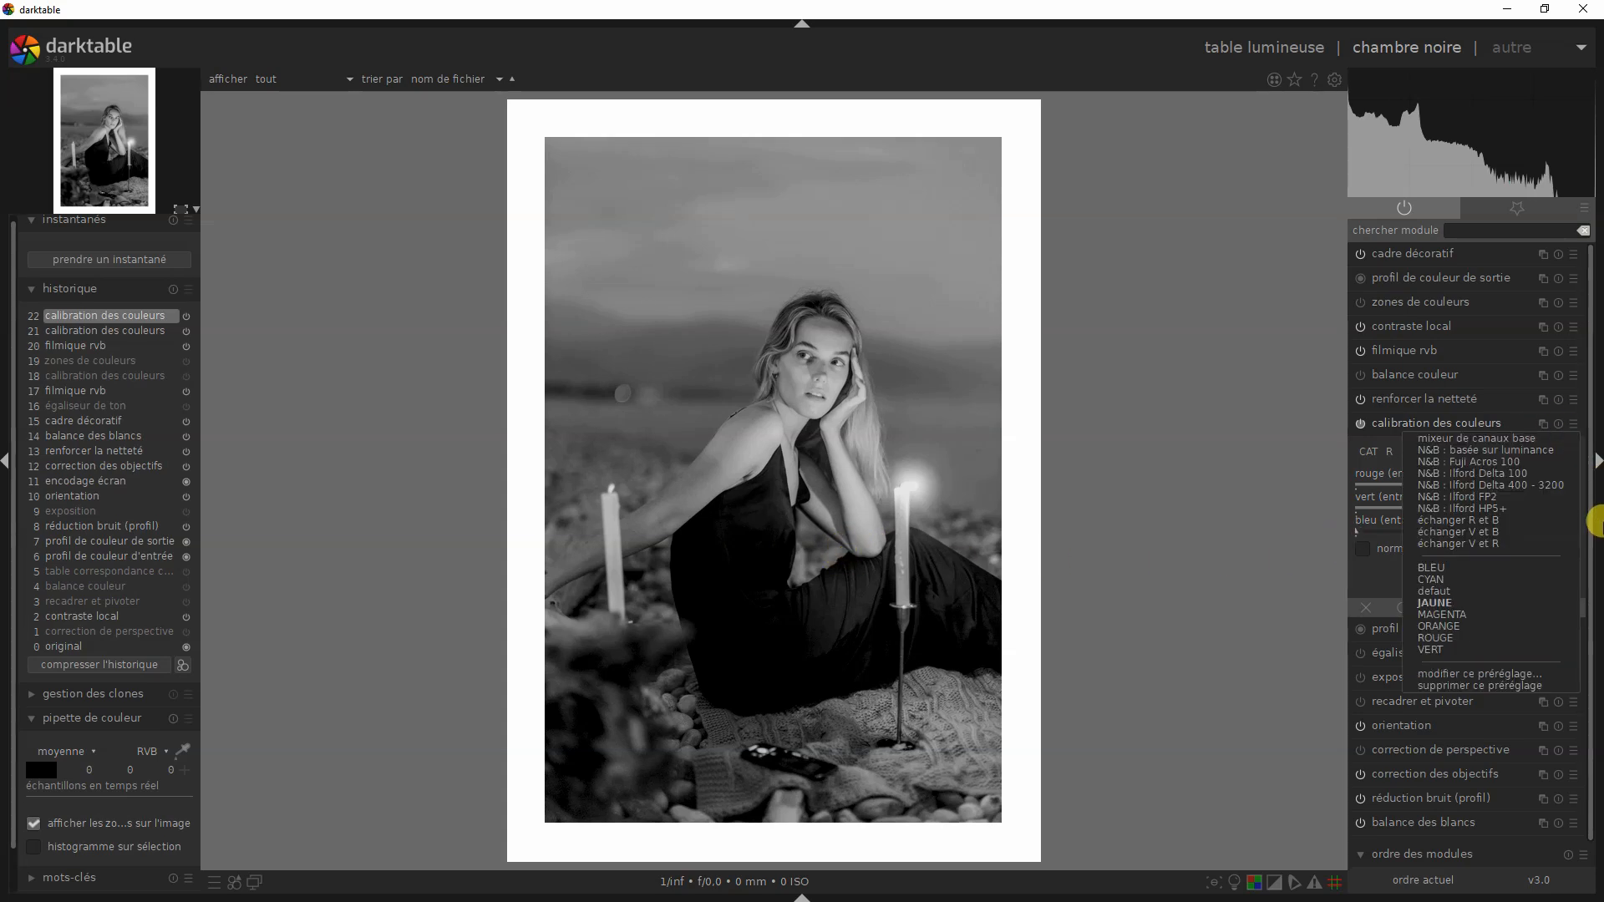
pyautogui.click(1443, 640)
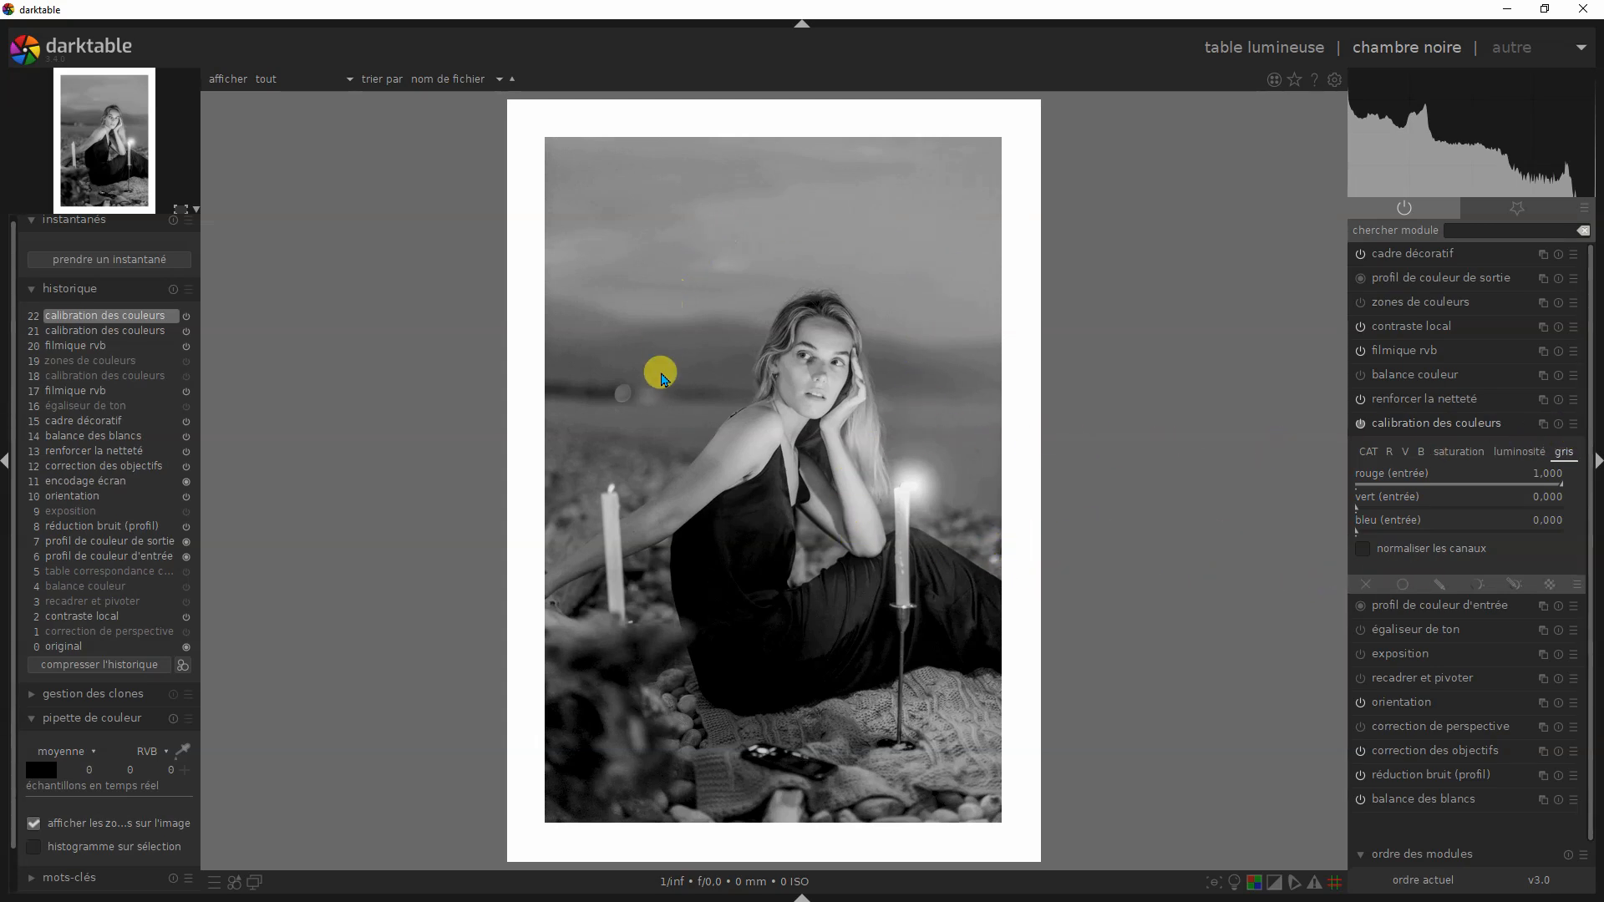
pyautogui.click(1576, 428)
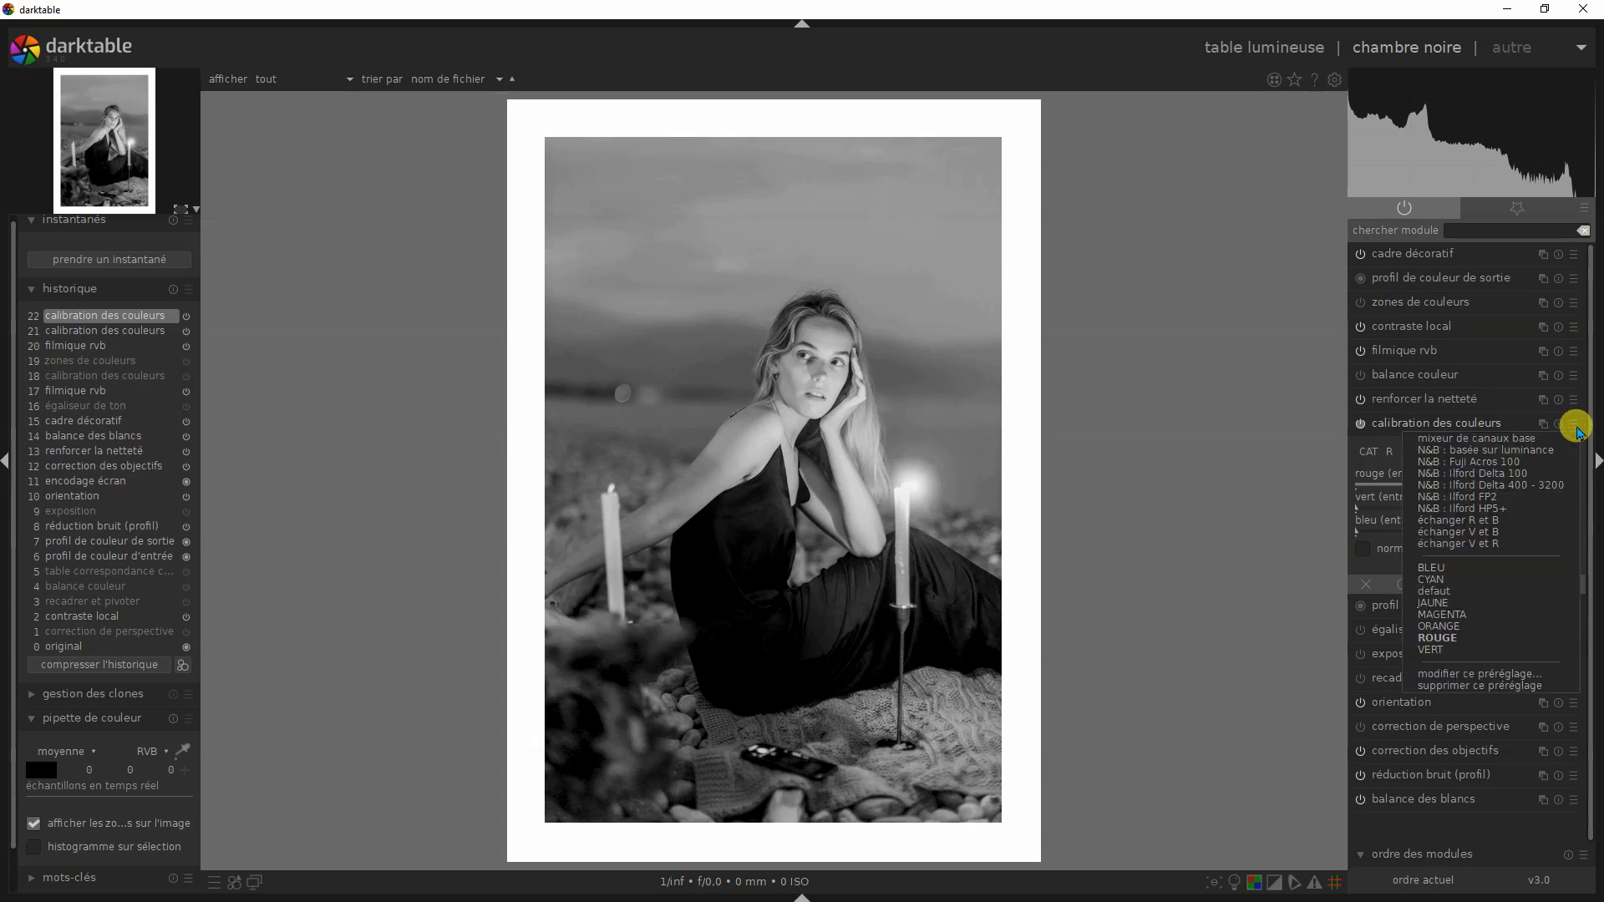
pyautogui.click(1470, 626)
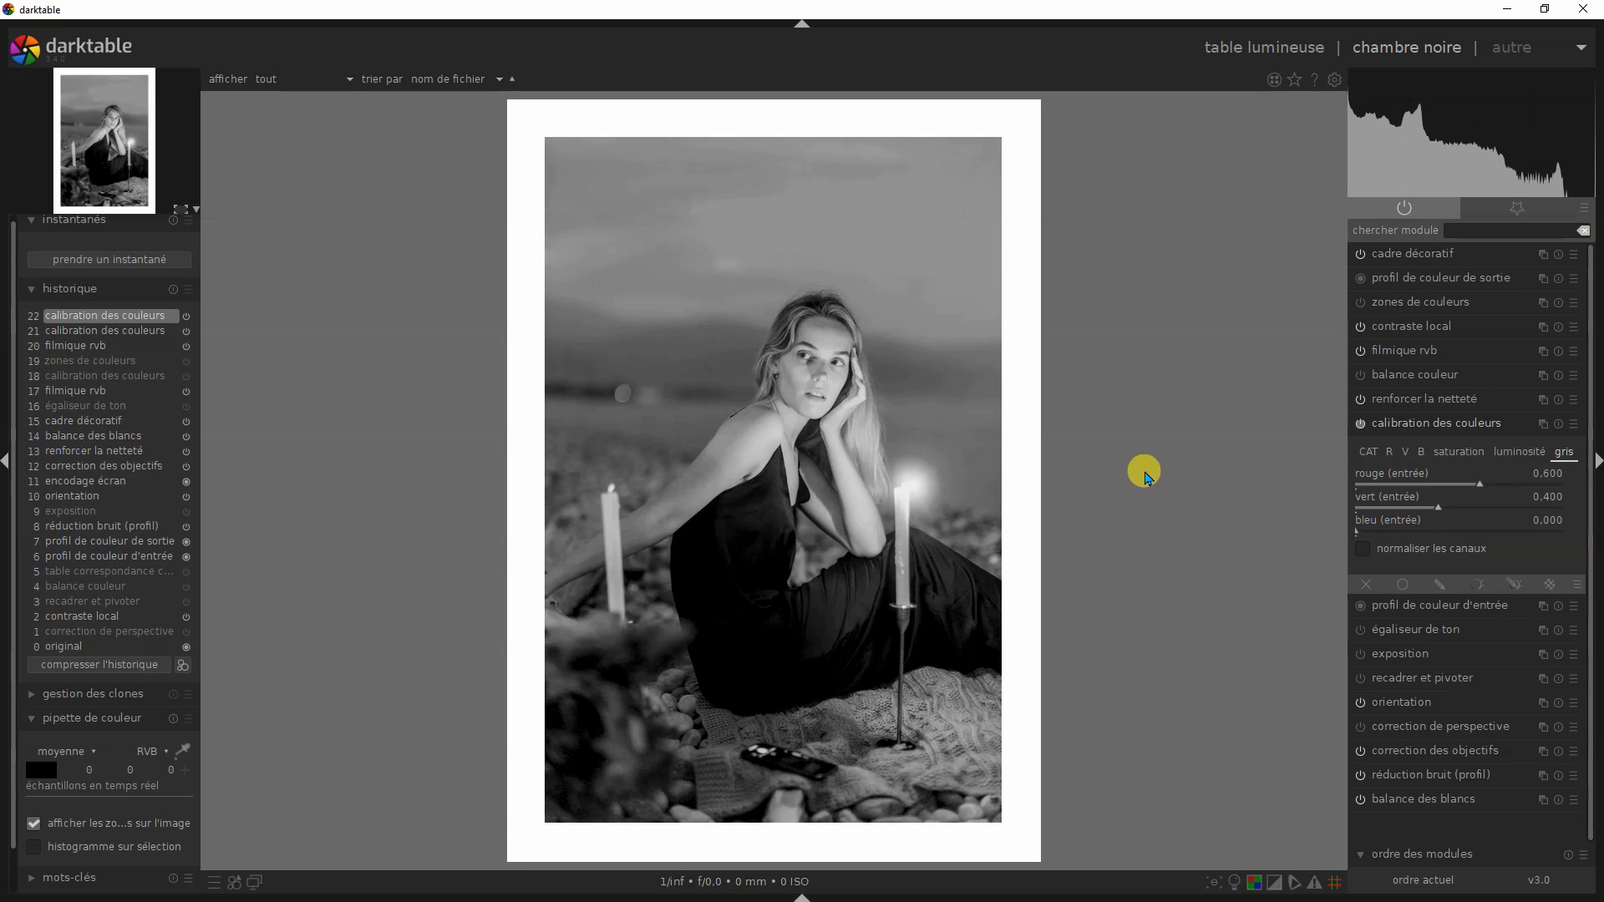
# - Try the CYAN and BLEU presets of calibration des couleurs on the candlelit portrait, and reapply ORANGE
pyautogui.click(1573, 425)
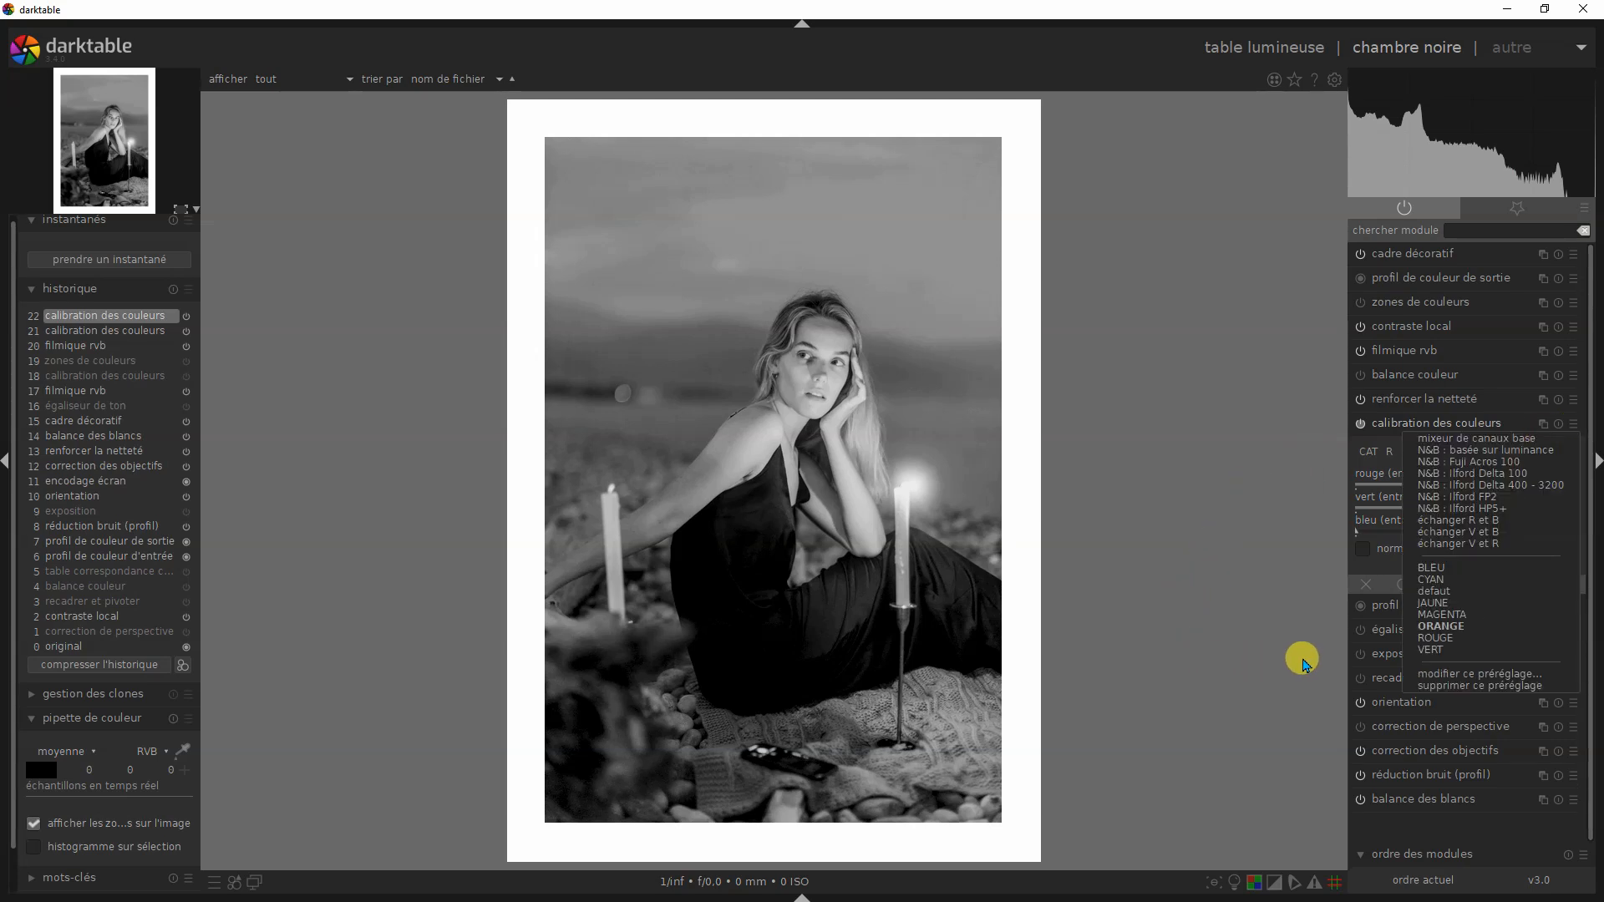
pyautogui.click(1438, 591)
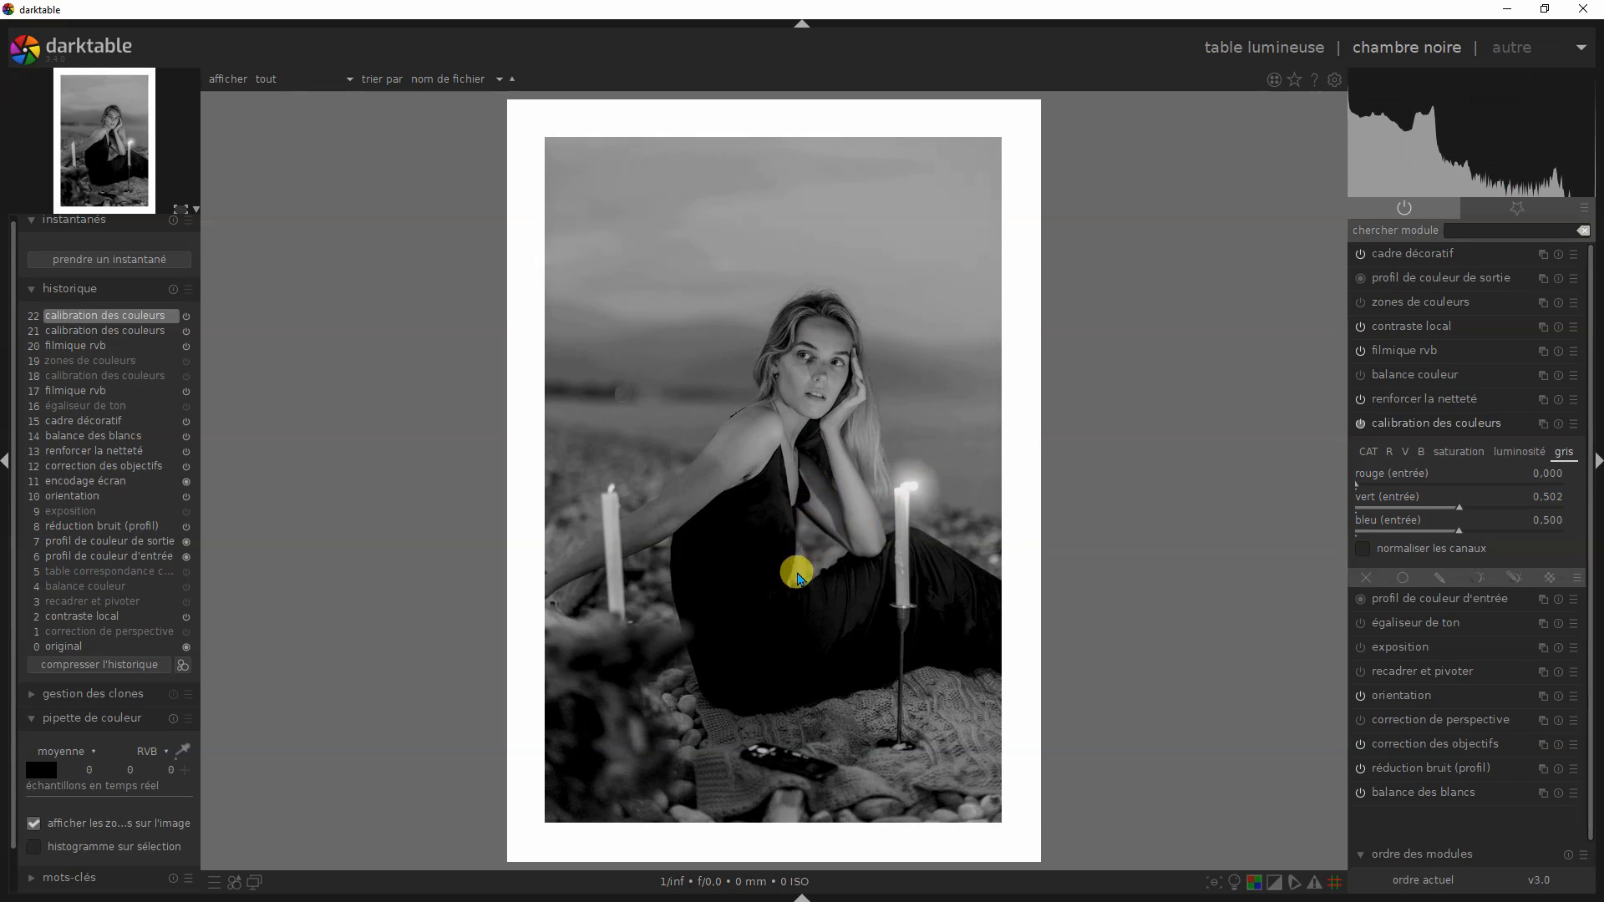
pyautogui.click(1576, 426)
pyautogui.click(1545, 558)
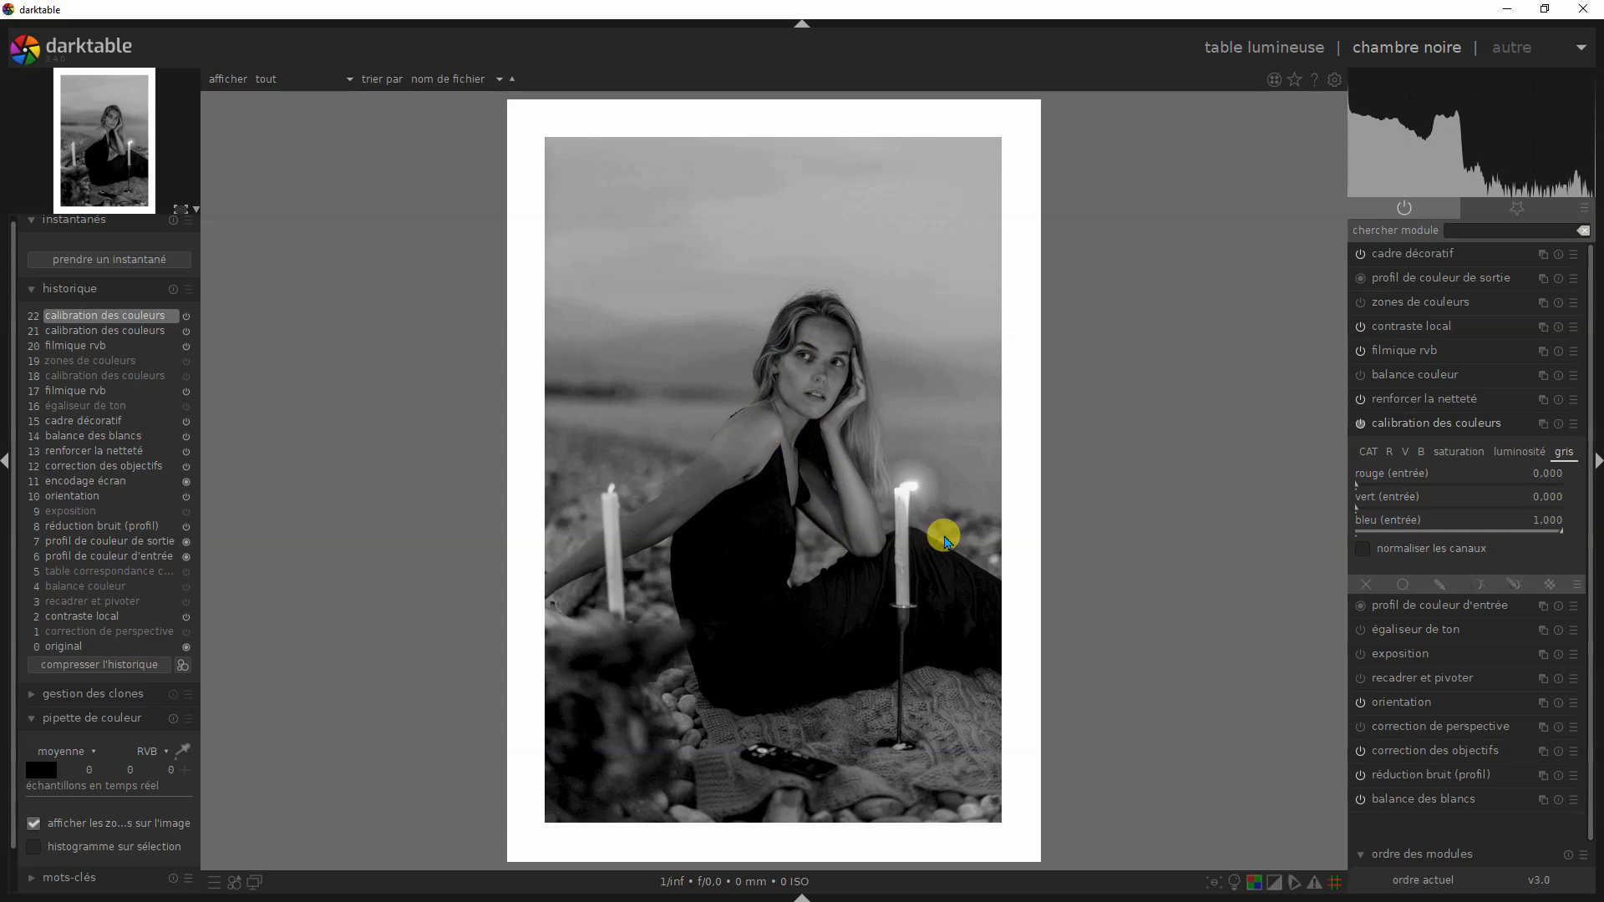
pyautogui.click(1574, 425)
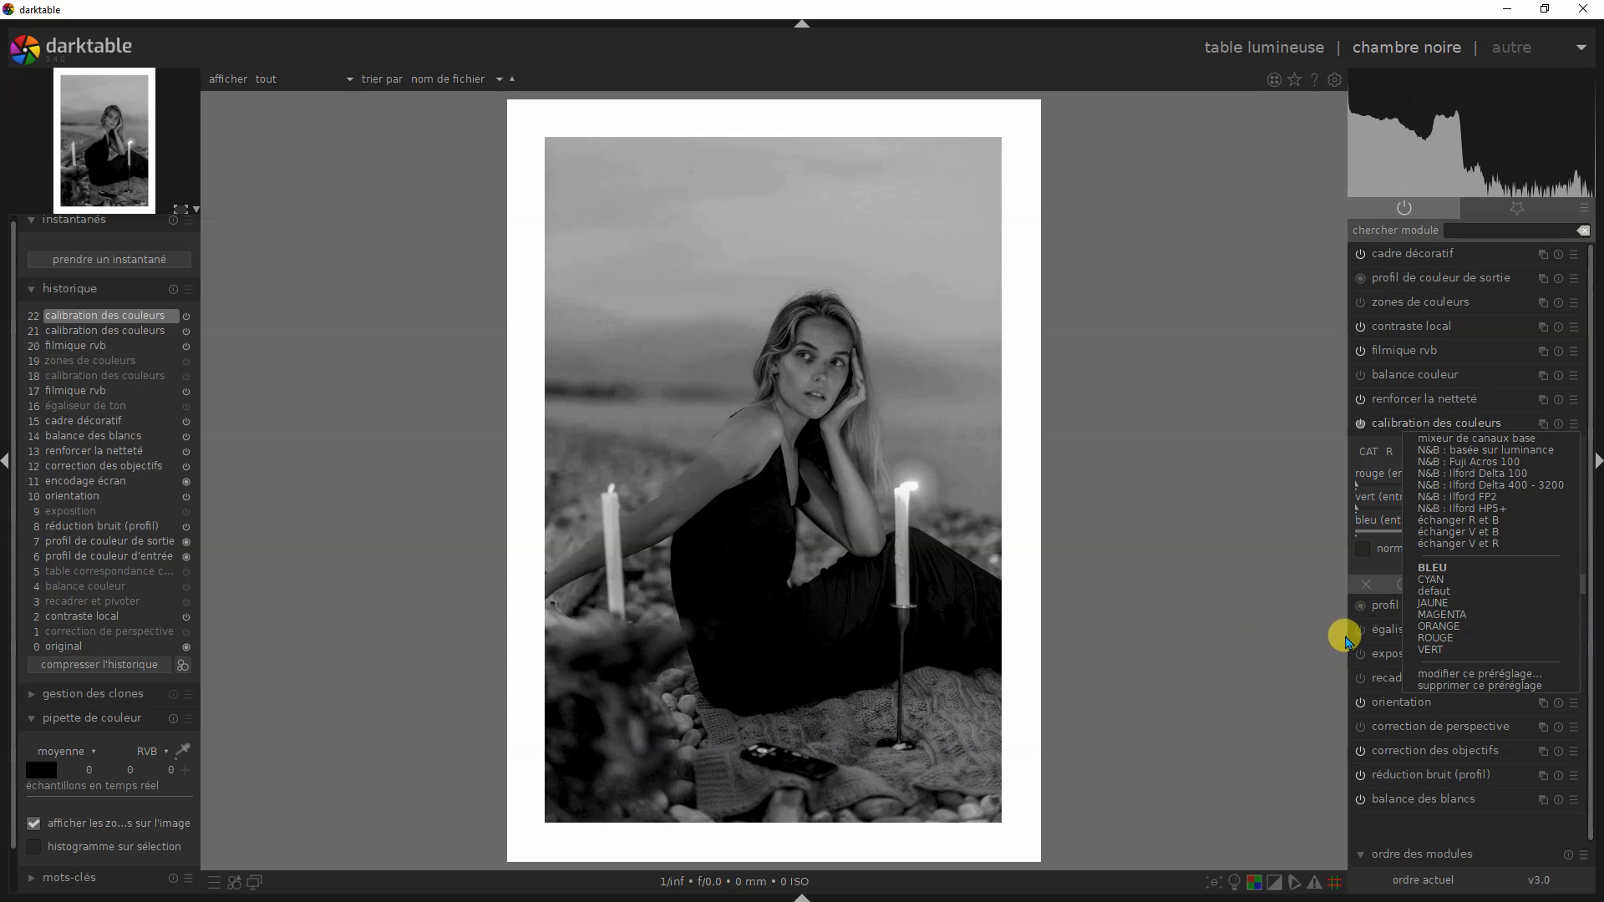
pyautogui.click(1438, 626)
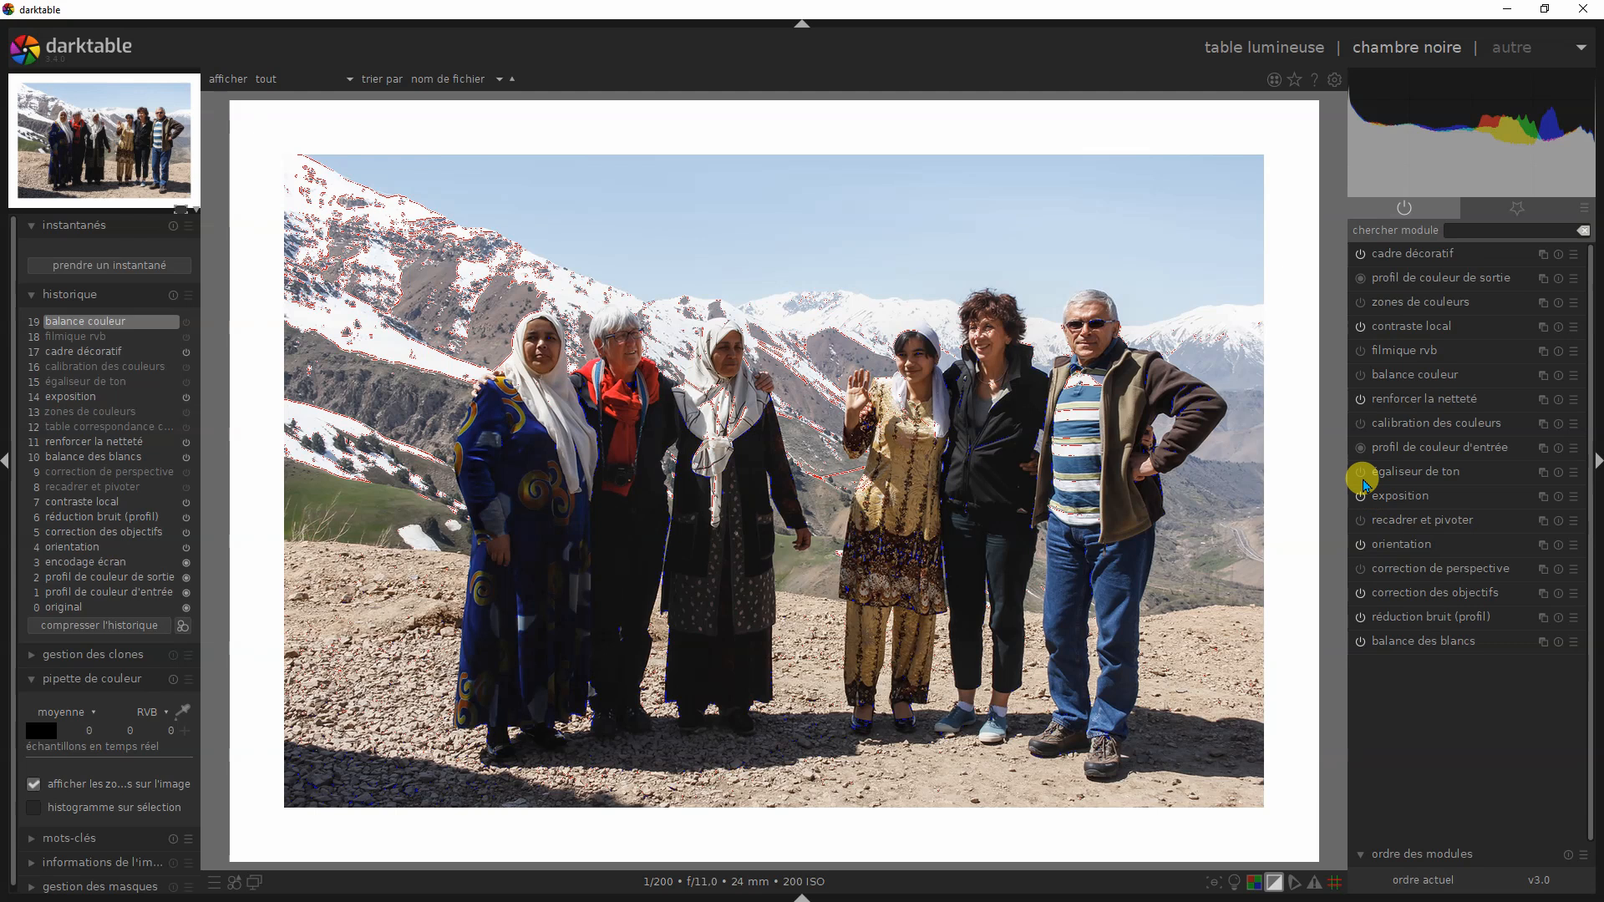
# - Enable filmique rvb on the mountain group photo and turn off the clipping indicators
pyautogui.click(1361, 357)
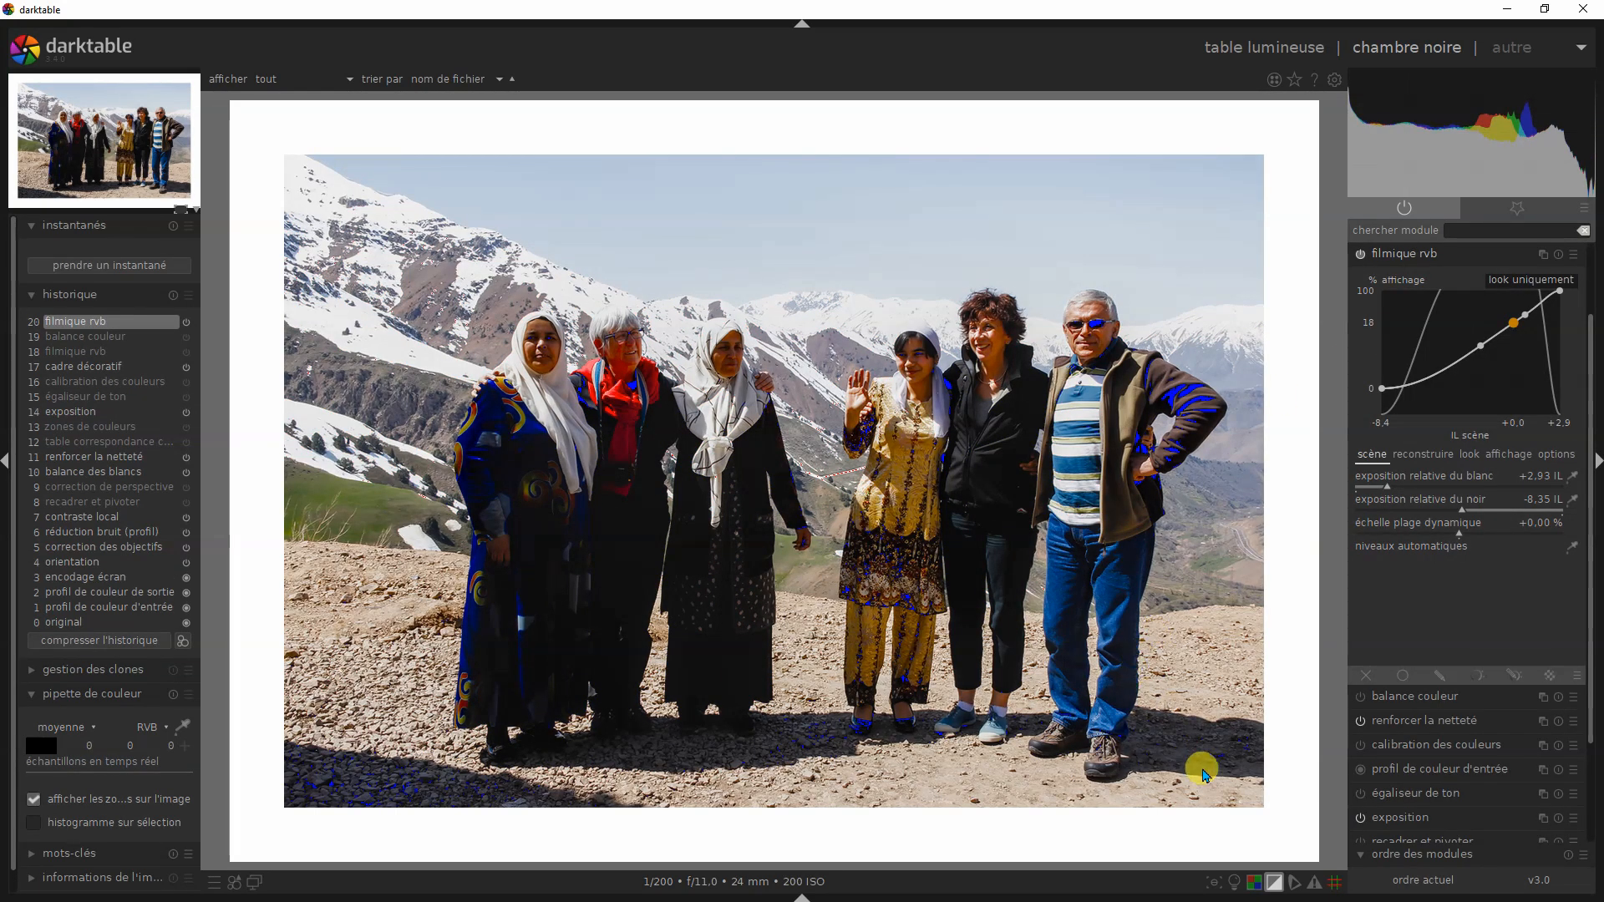
pyautogui.click(1273, 882)
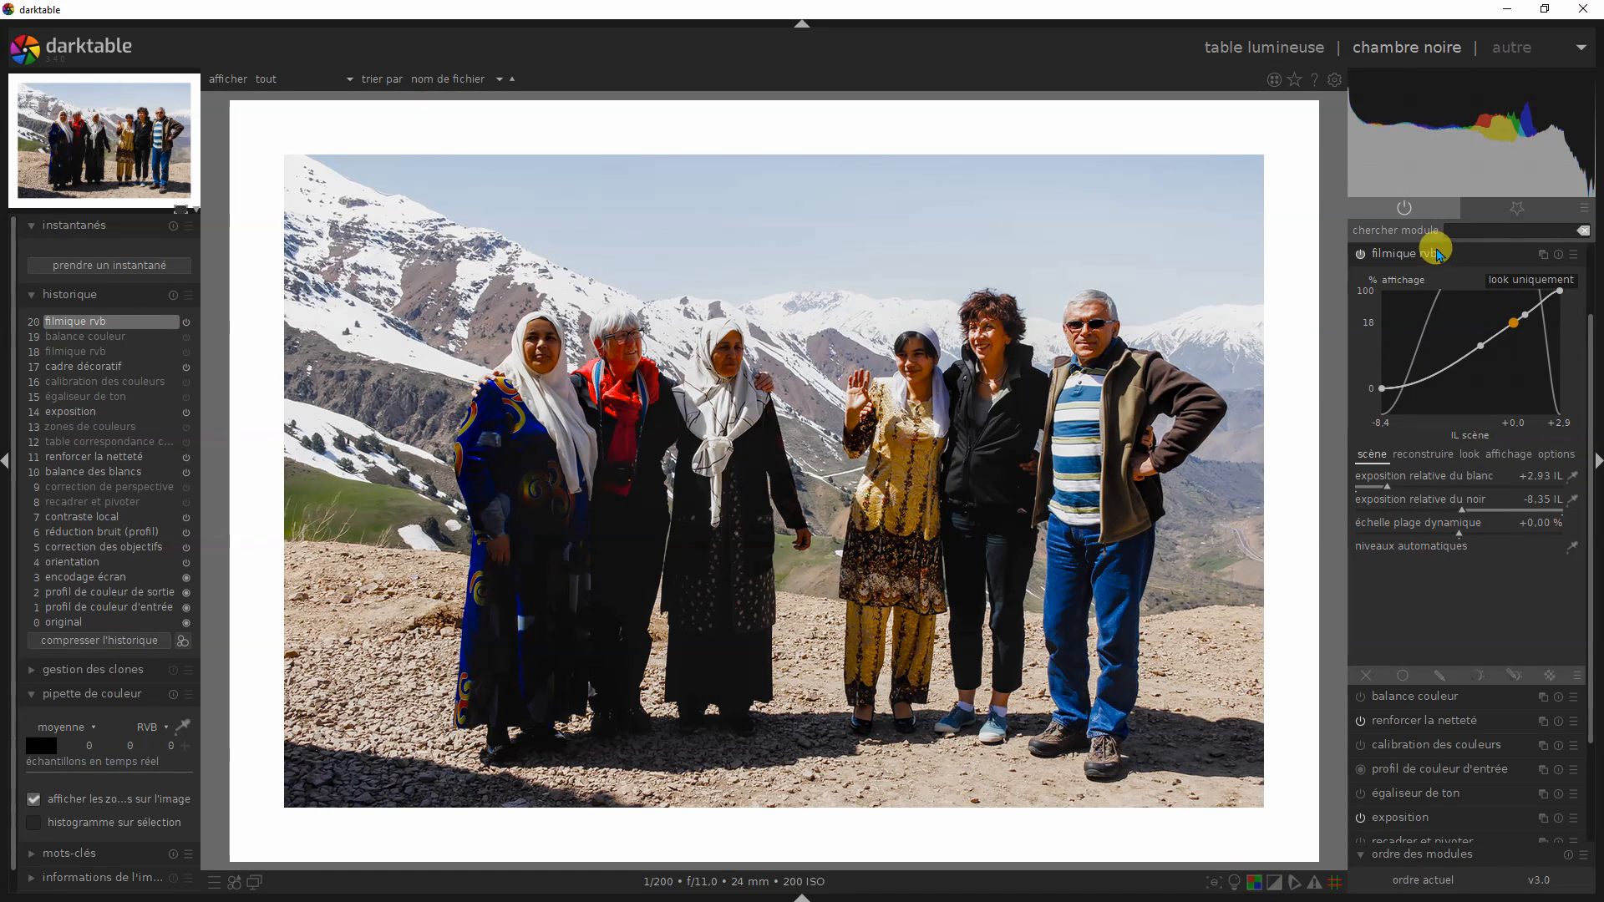
pyautogui.click(1424, 254)
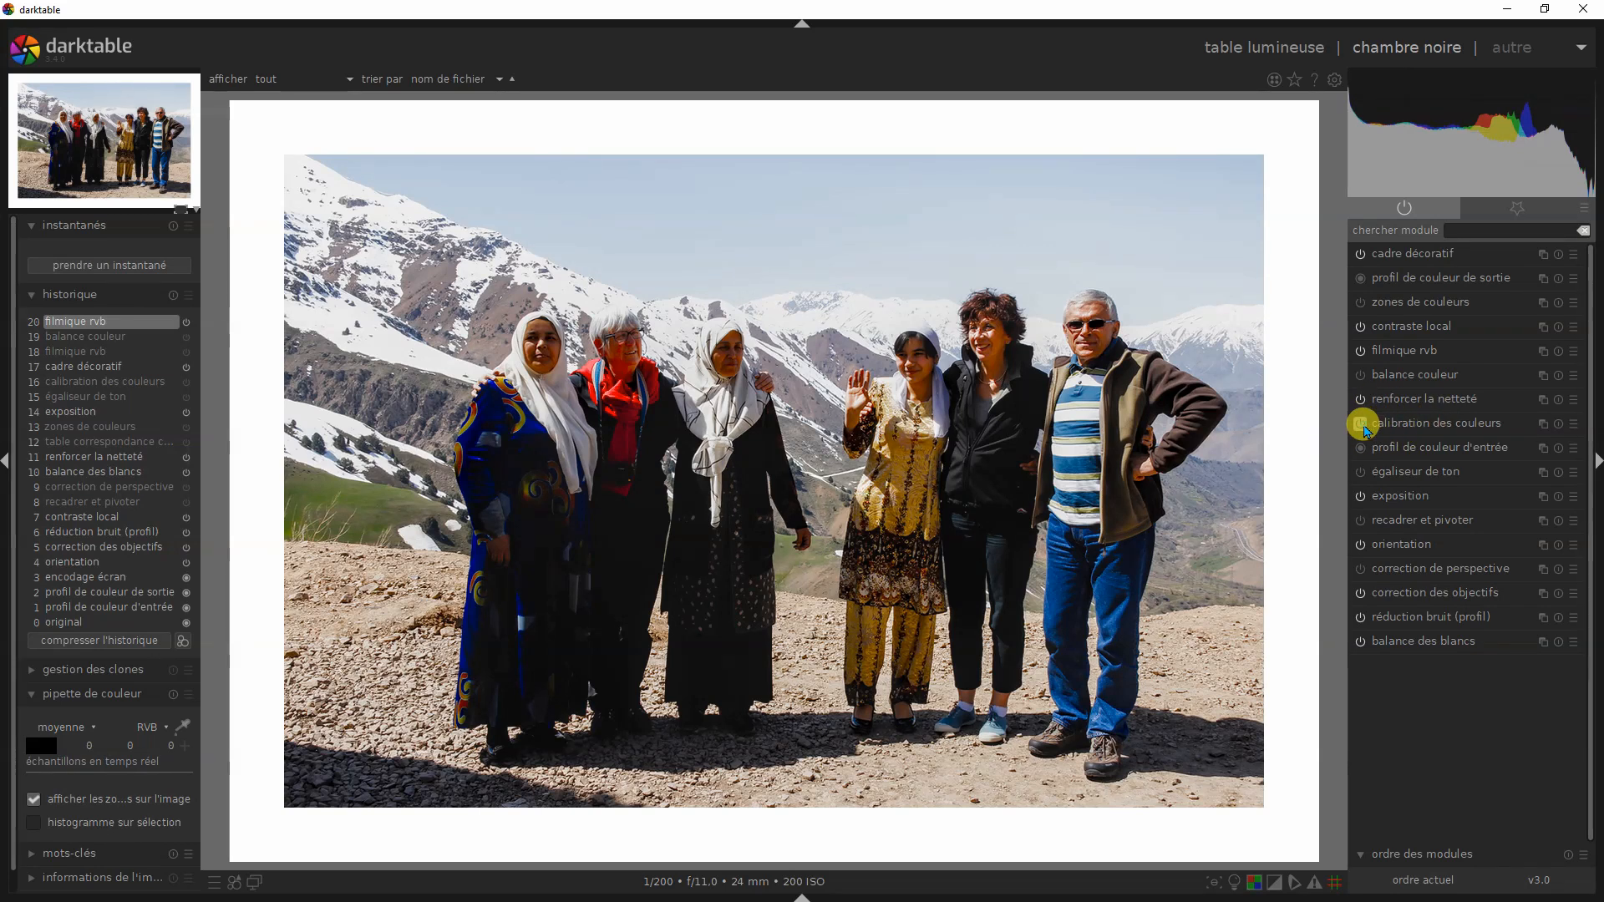
# - Enable calibration des couleurs on the group photo, switching it off and on again to compare colour with black and white
pyautogui.click(1362, 425)
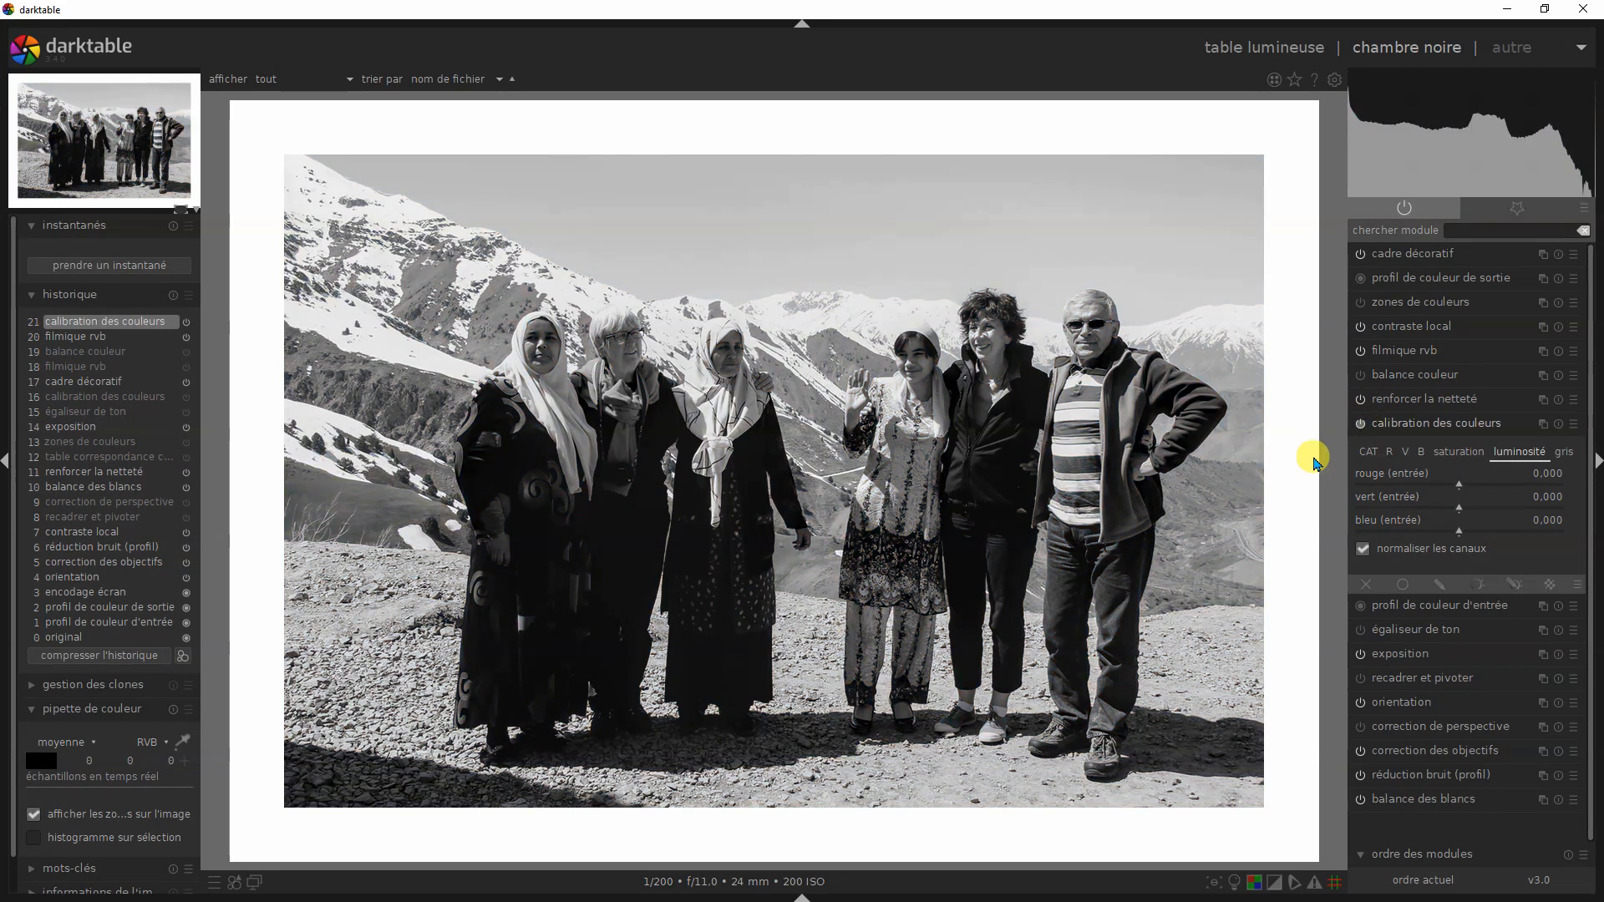
pyautogui.click(1360, 424)
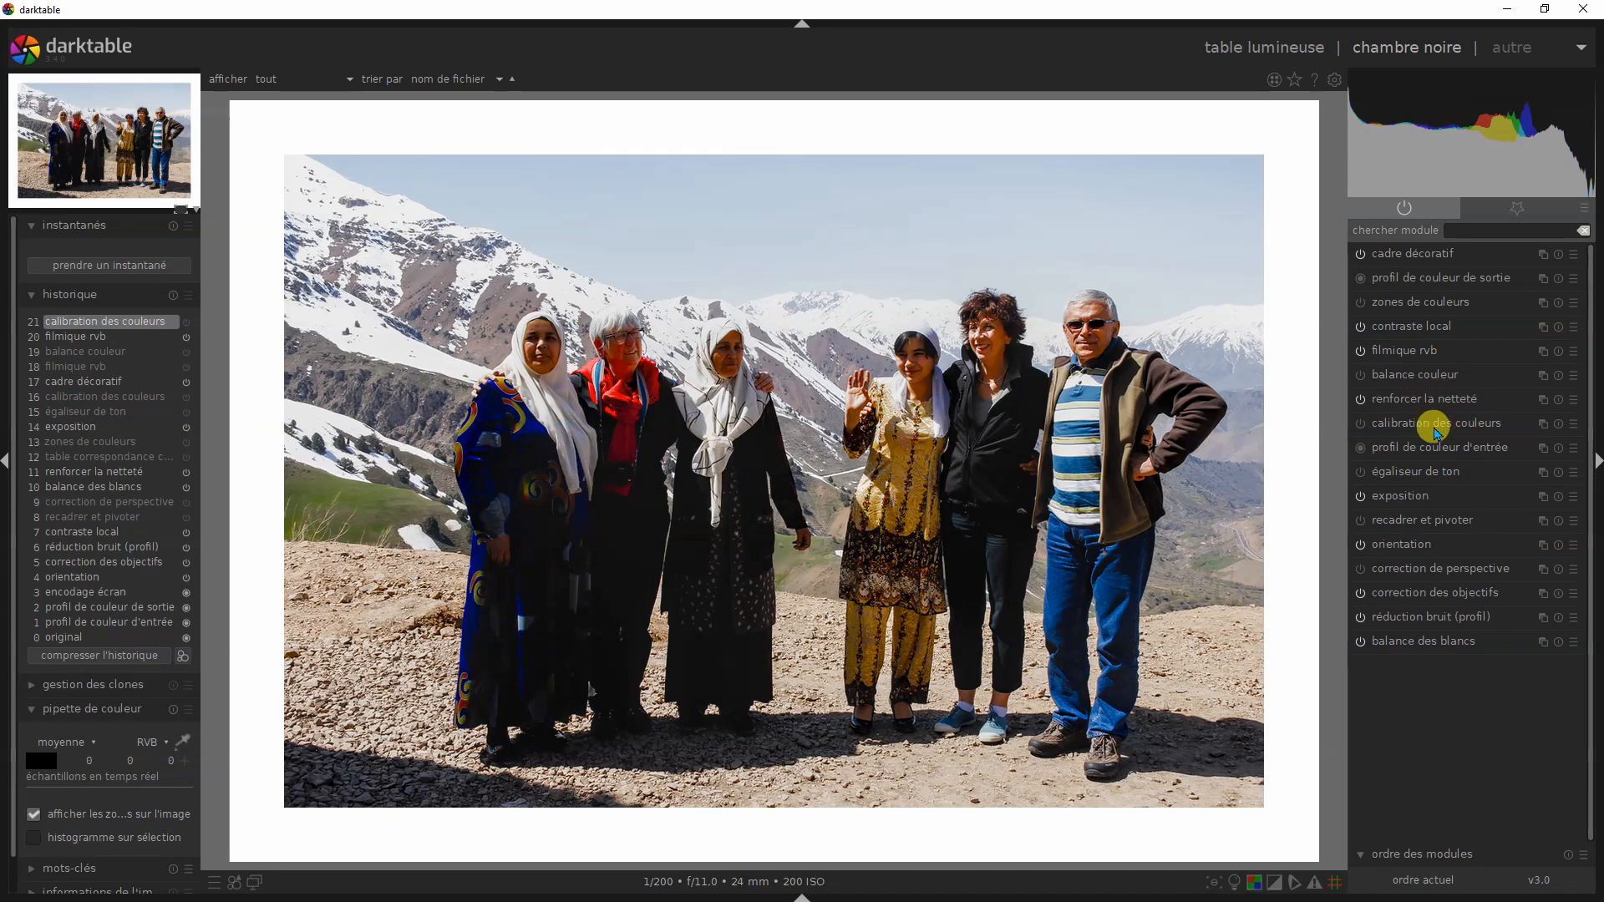
pyautogui.click(1359, 423)
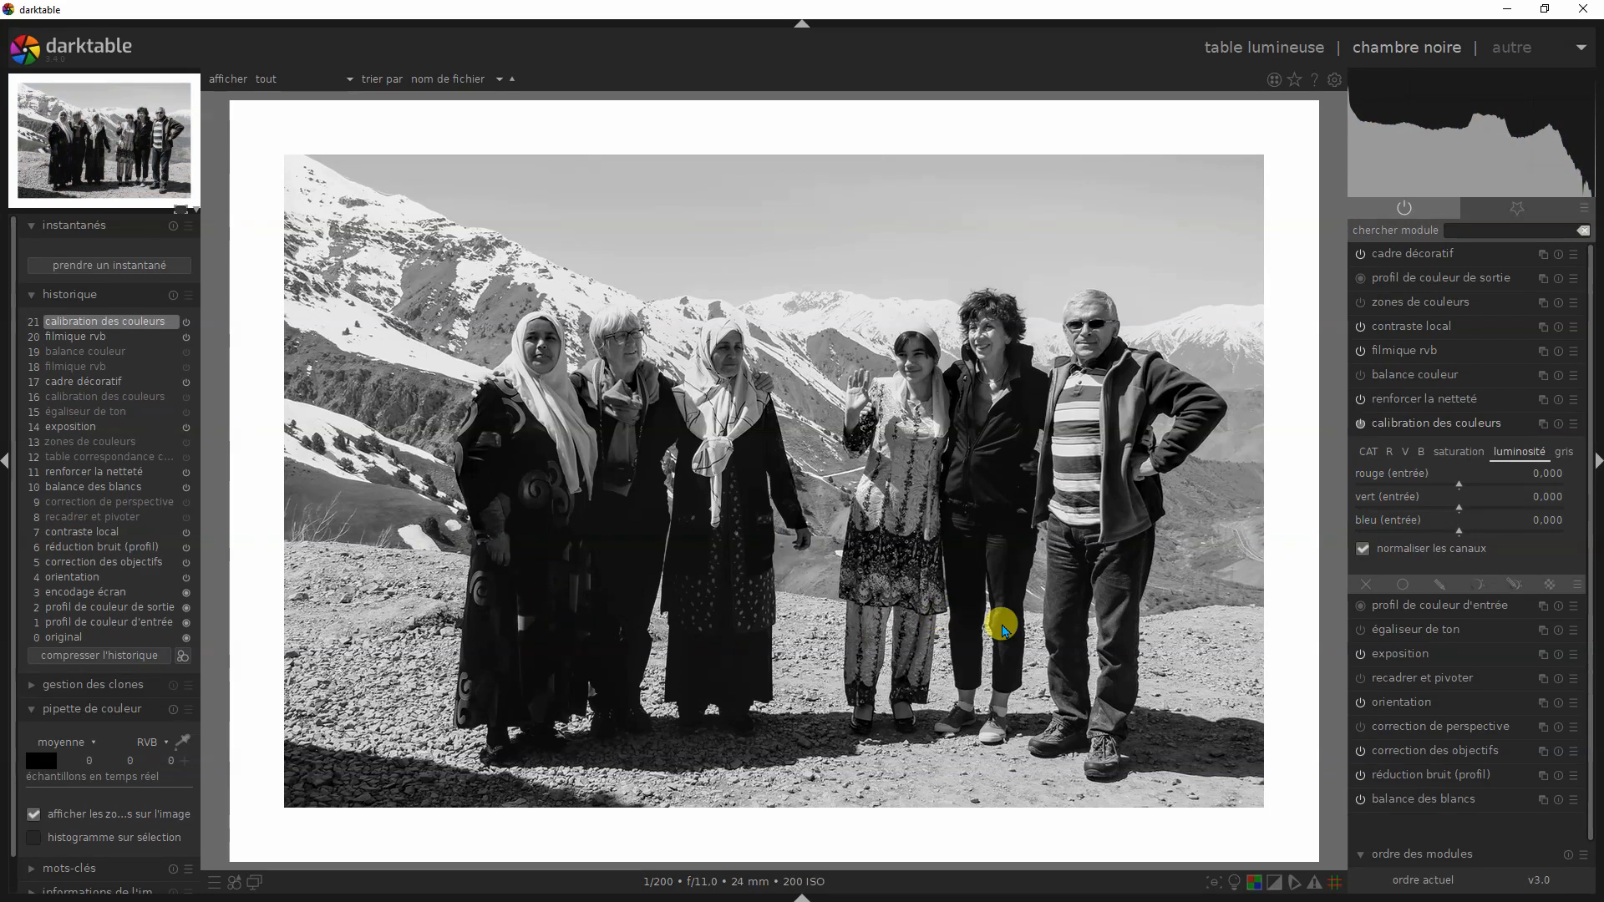
# - Apply the JAUNE preset of calibration des couleurs to the group photo, followed by the ORANGE preset
pyautogui.click(1573, 426)
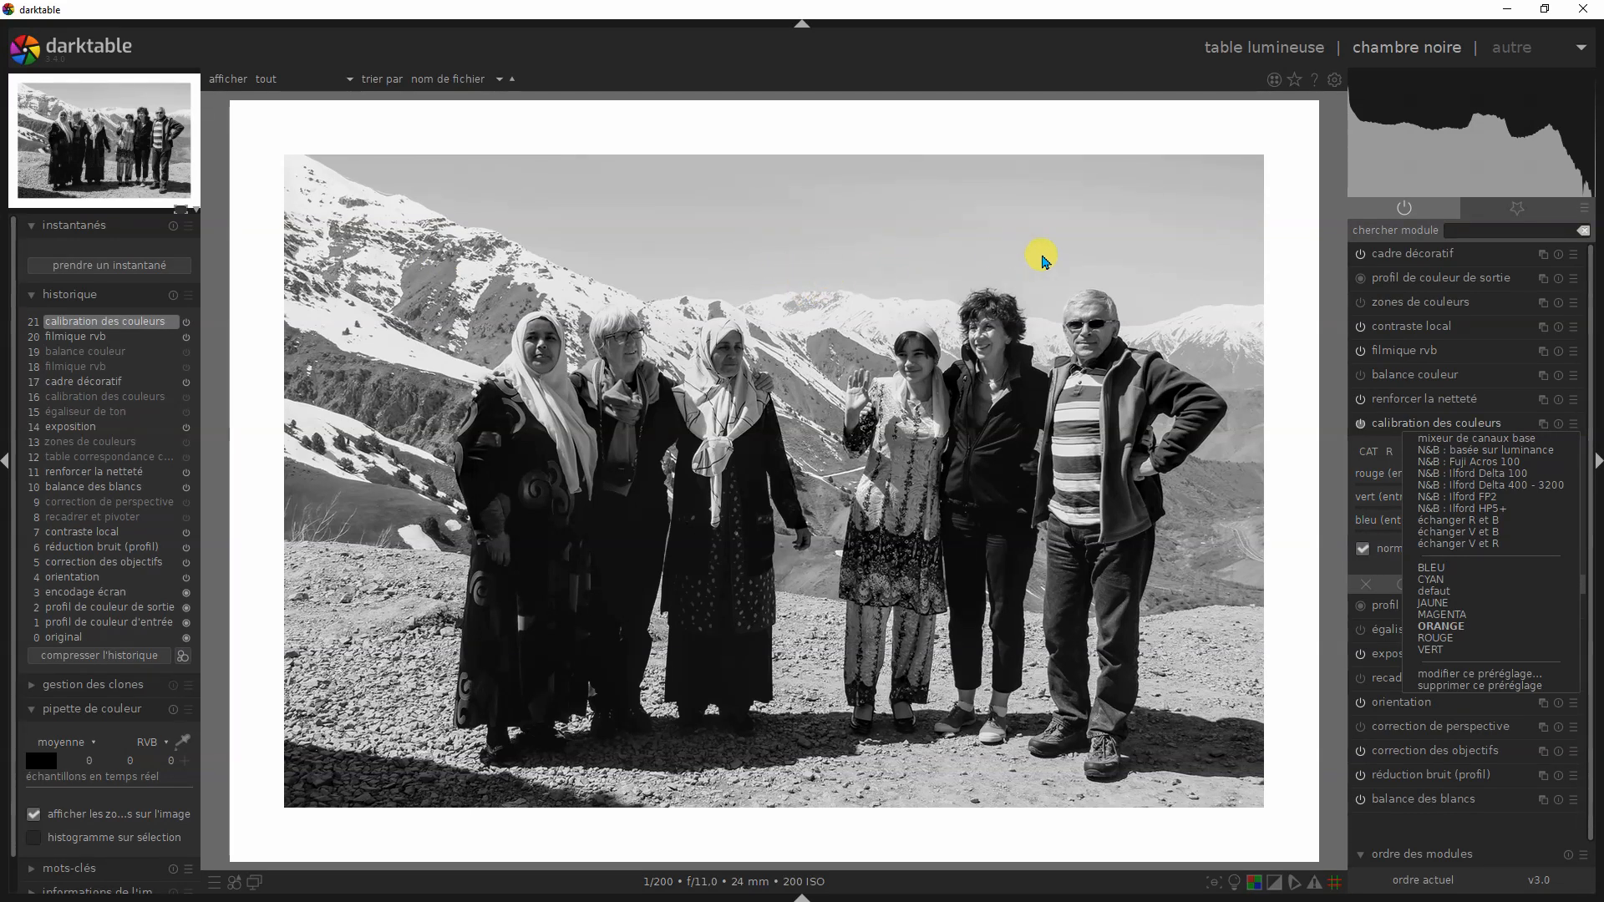
pyautogui.click(1457, 604)
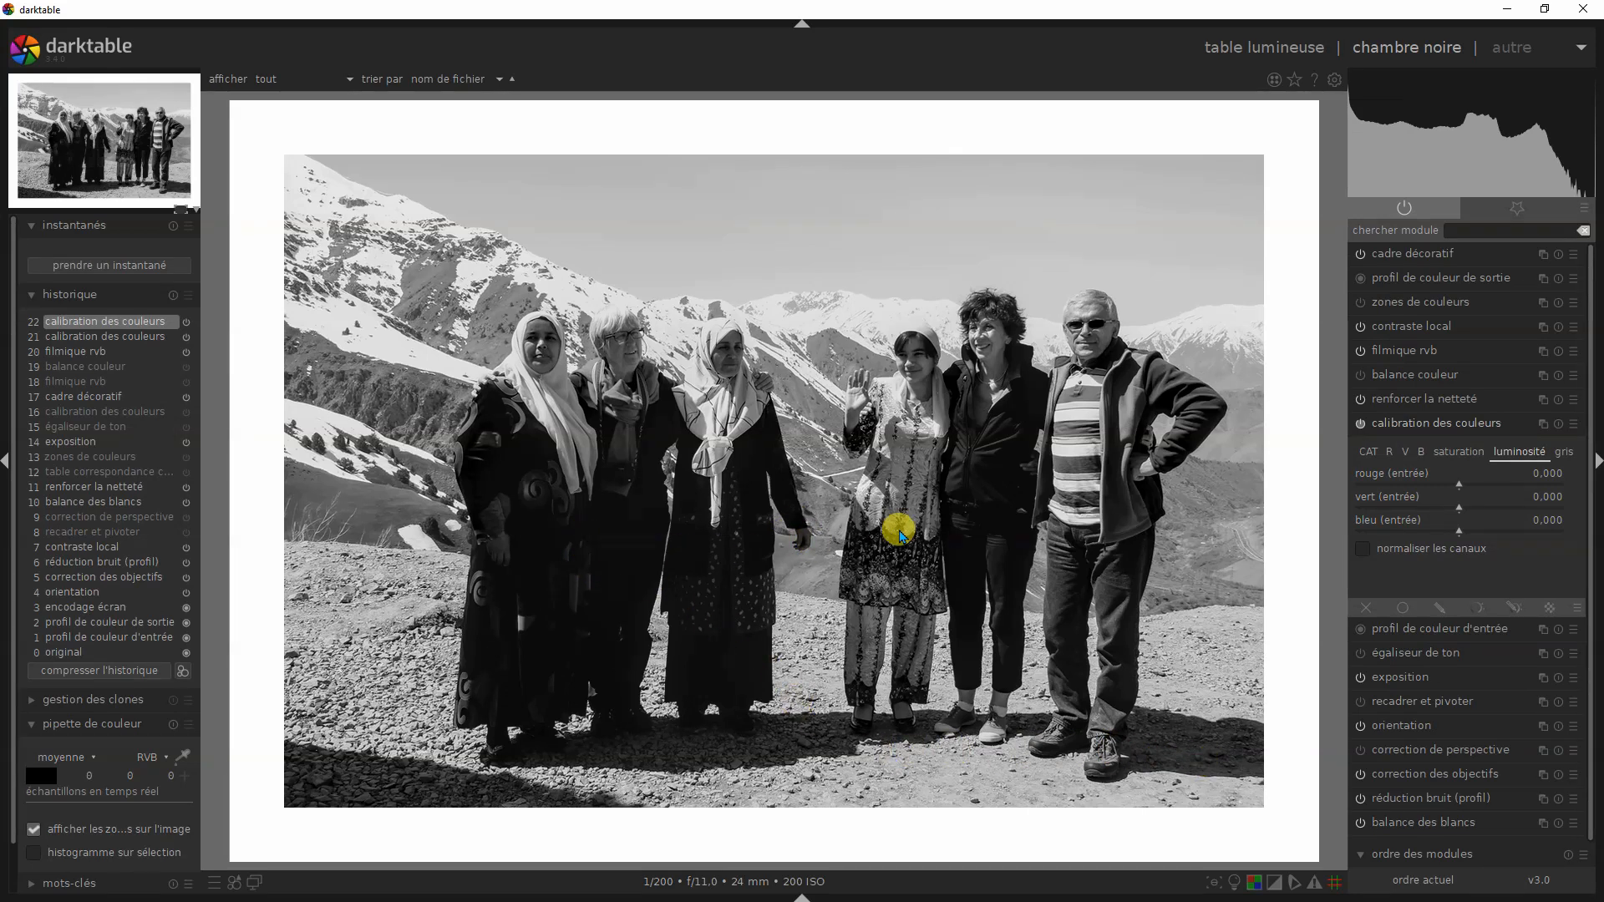
pyautogui.click(1584, 426)
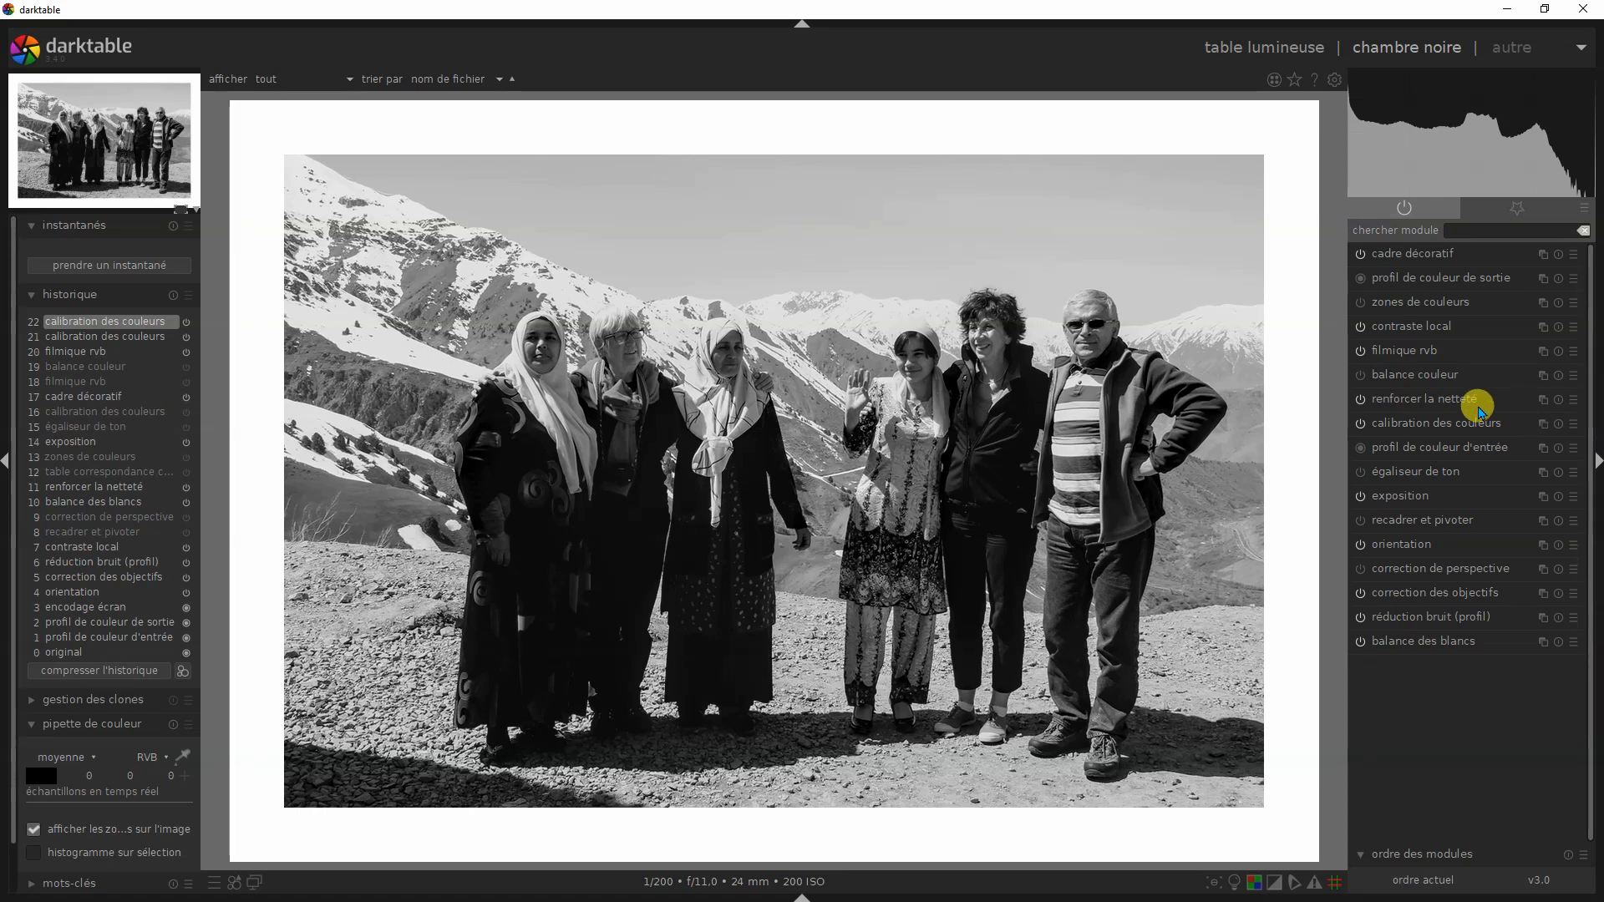
pyautogui.click(1569, 424)
pyautogui.click(1460, 626)
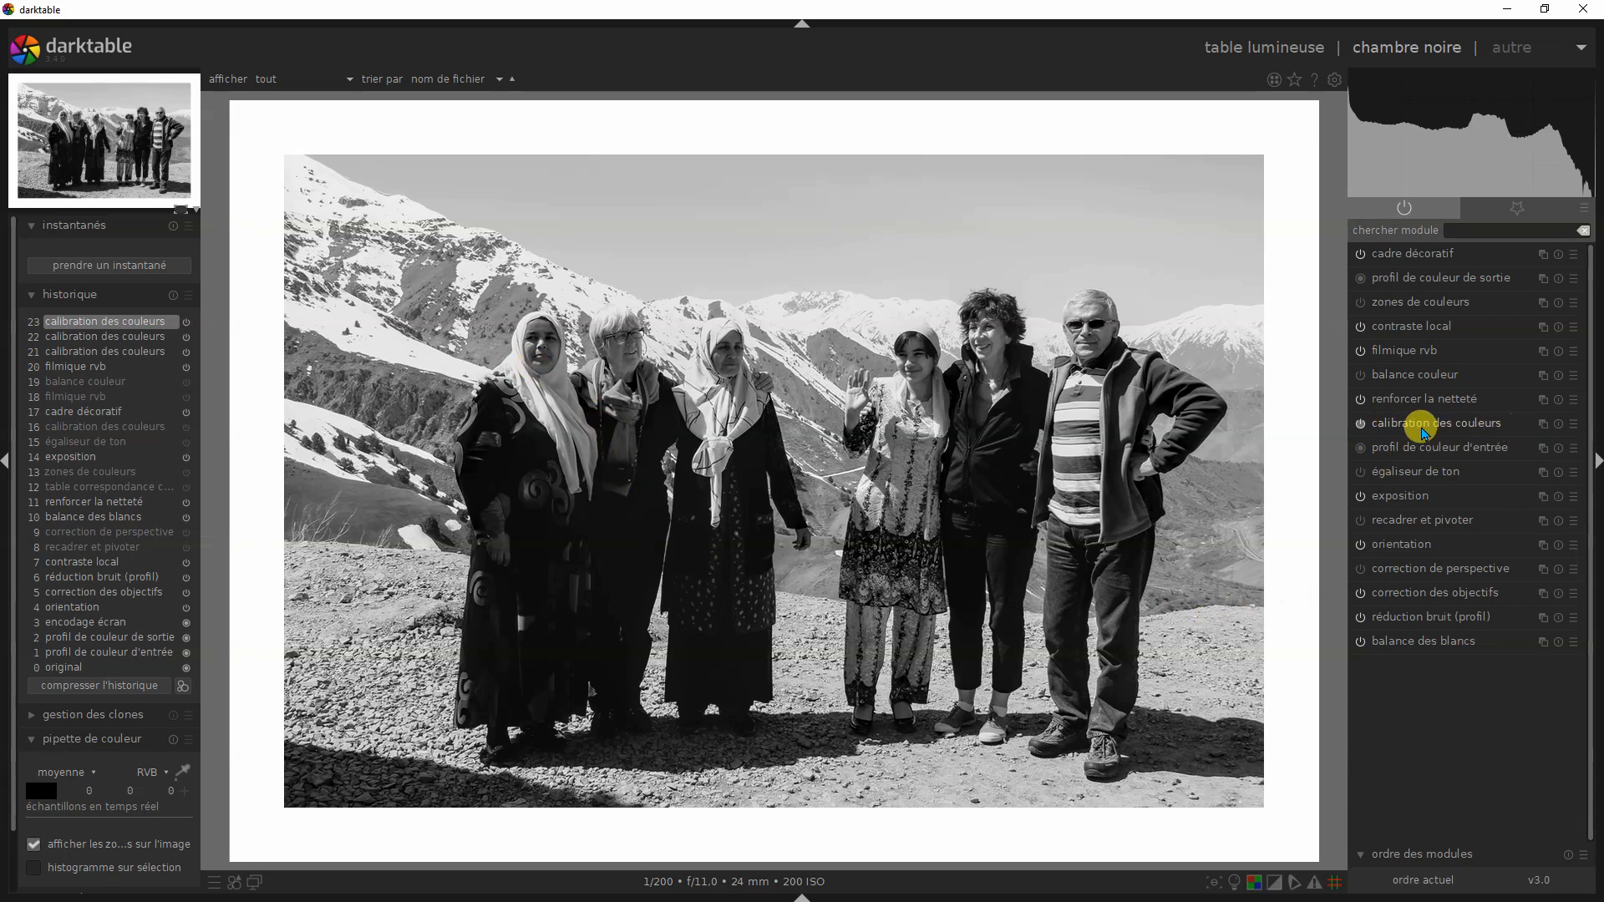
# - Compare the ROUGE and ORANGE presets of calibration des couleurs on the group photo, and choose one more colour filter preset
pyautogui.click(1573, 426)
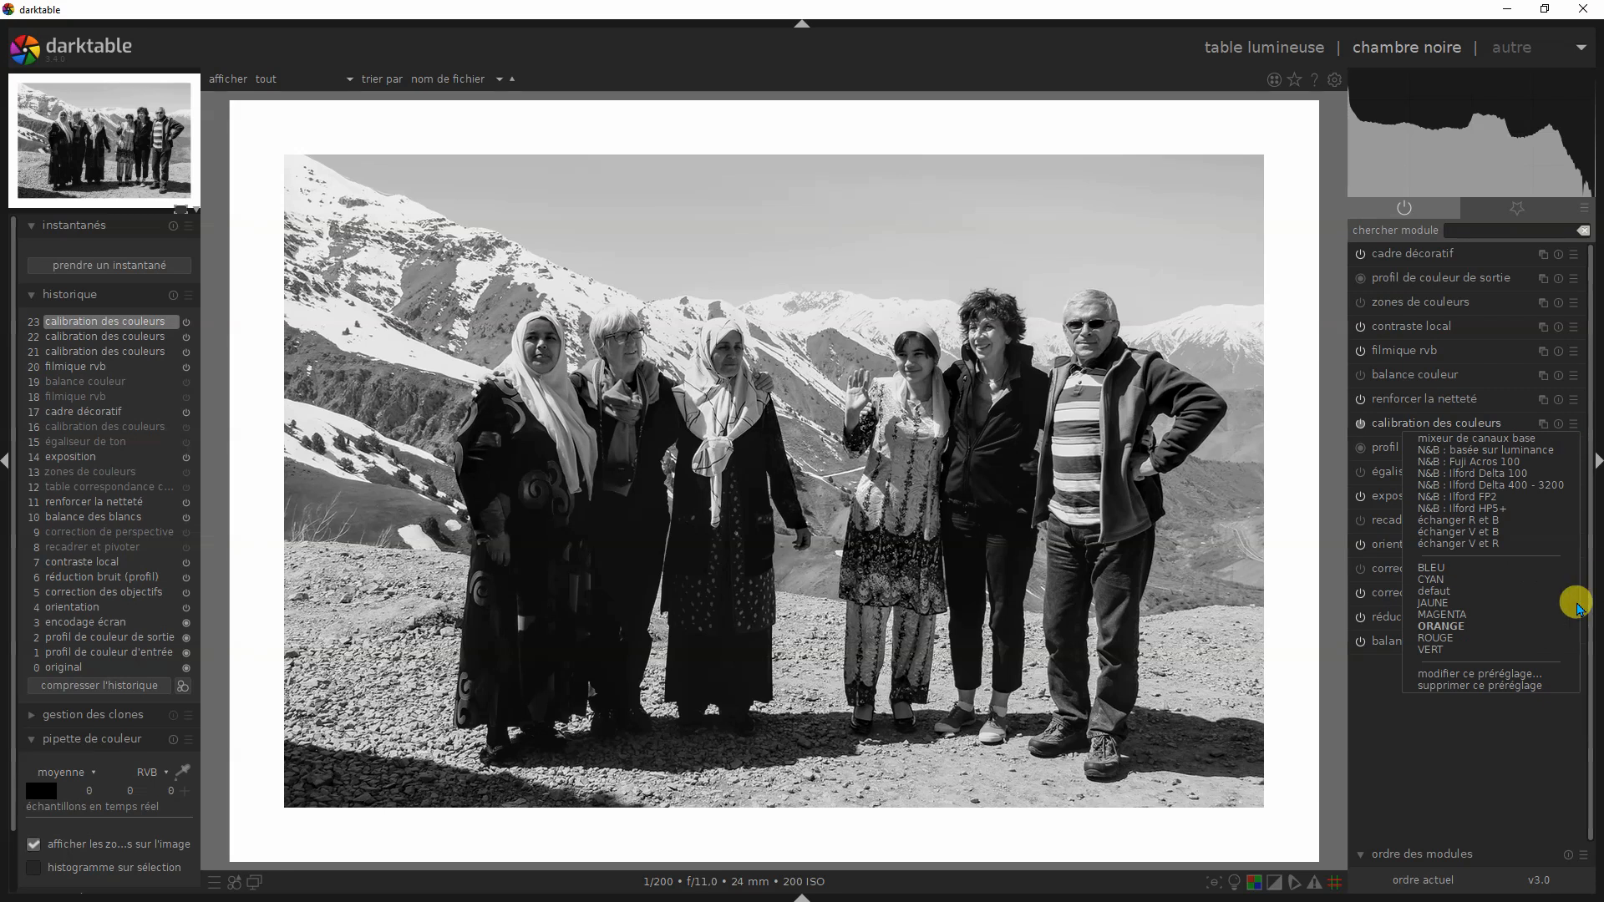
pyautogui.click(1469, 641)
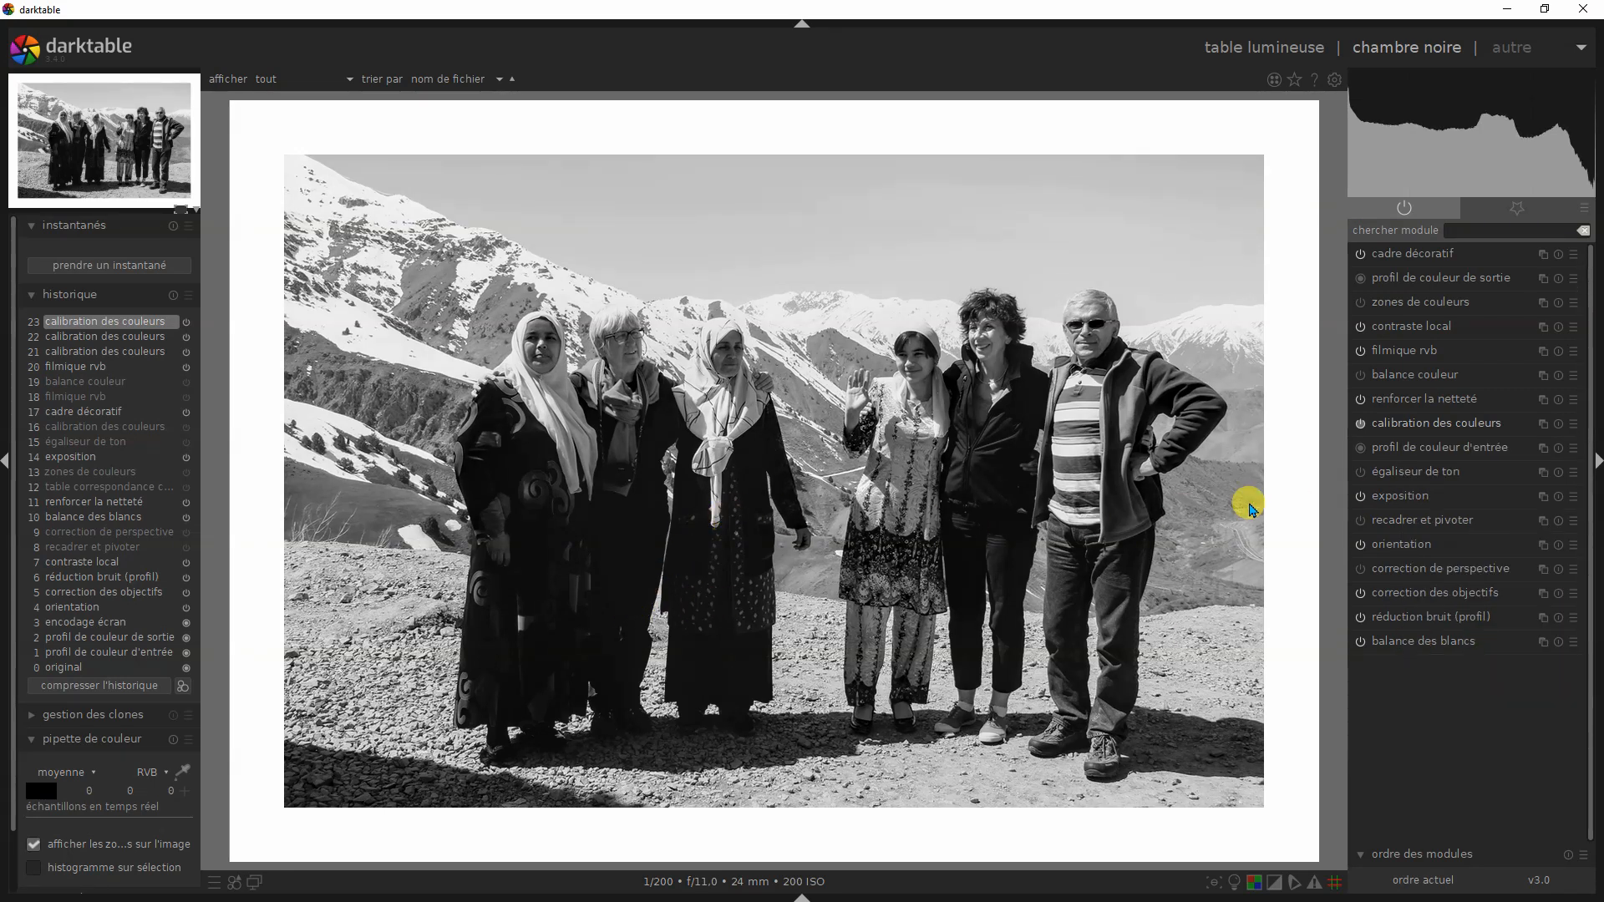
pyautogui.click(1572, 424)
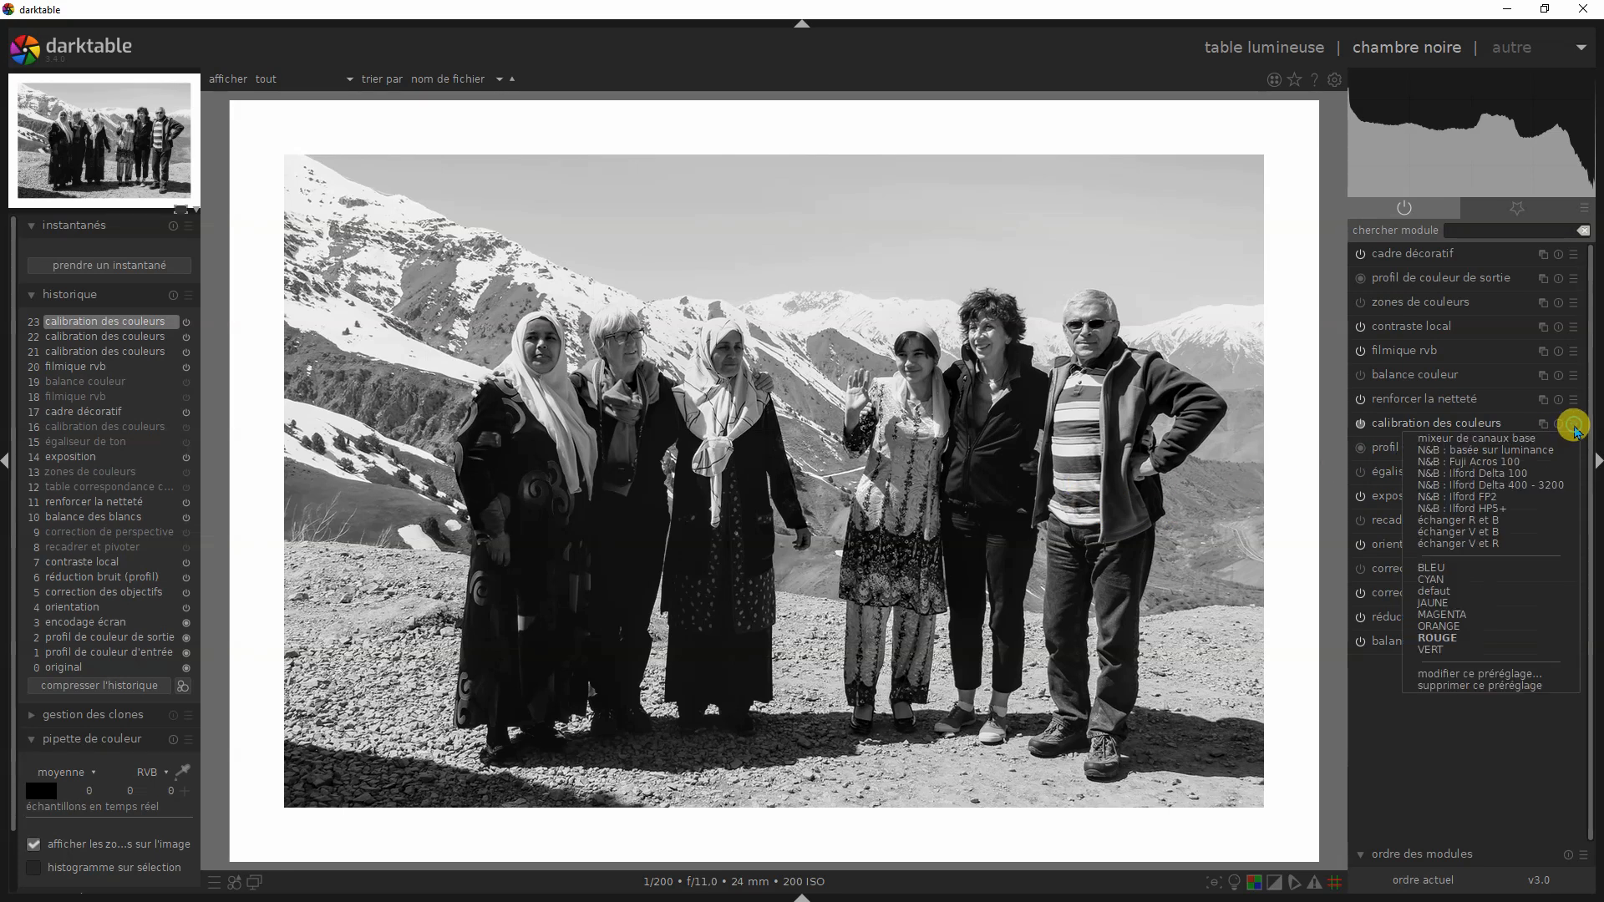
pyautogui.click(1454, 627)
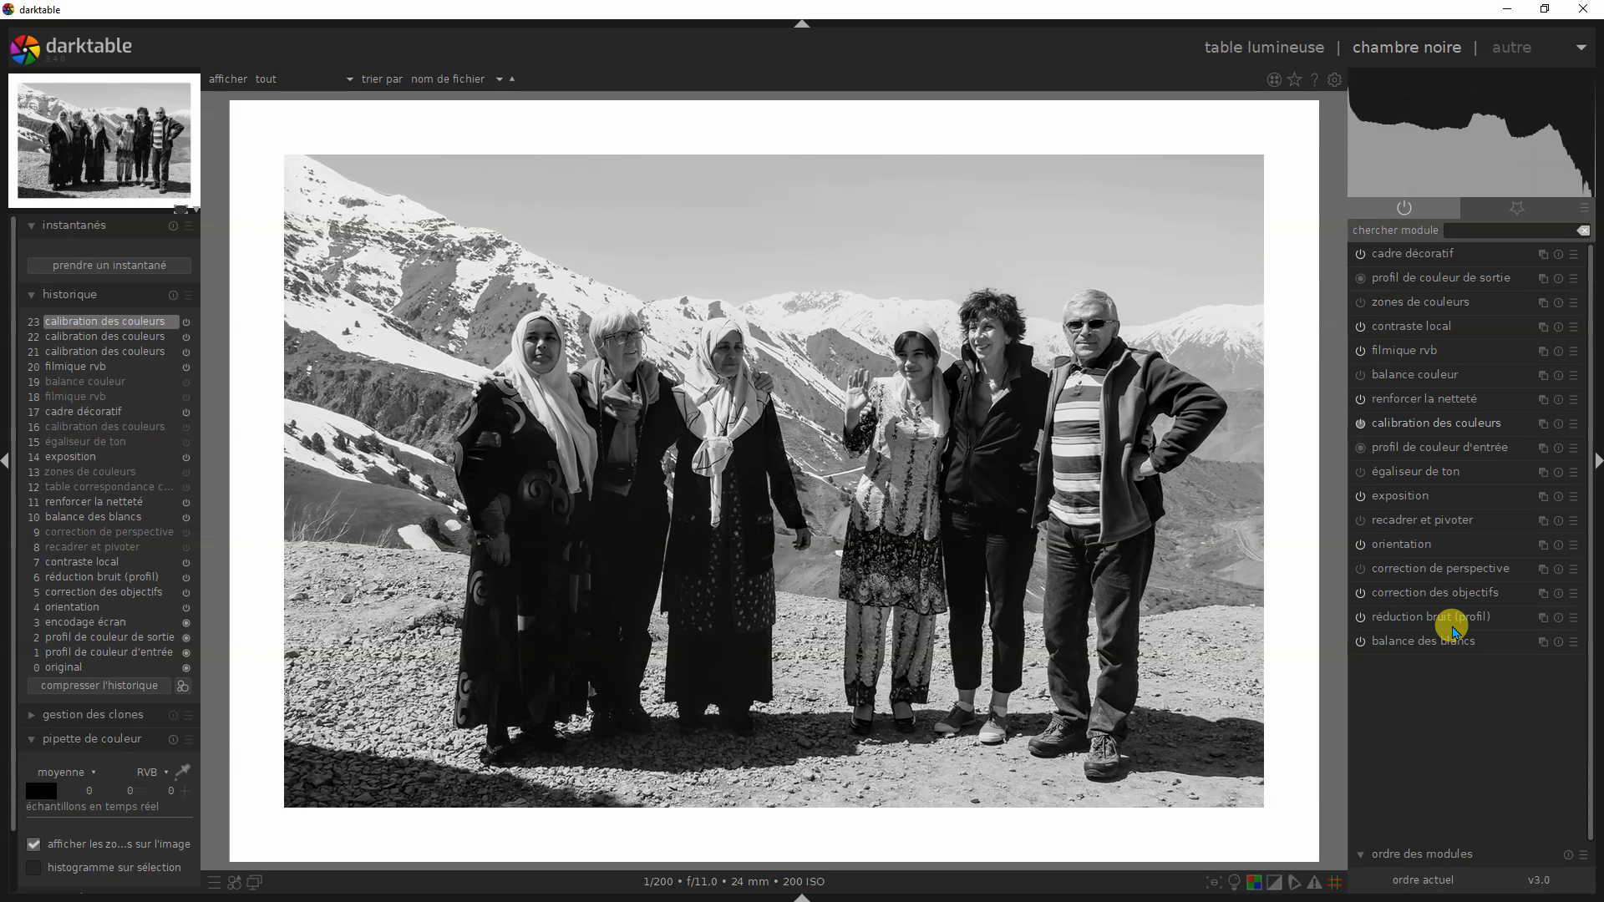
pyautogui.click(1575, 428)
pyautogui.click(1438, 609)
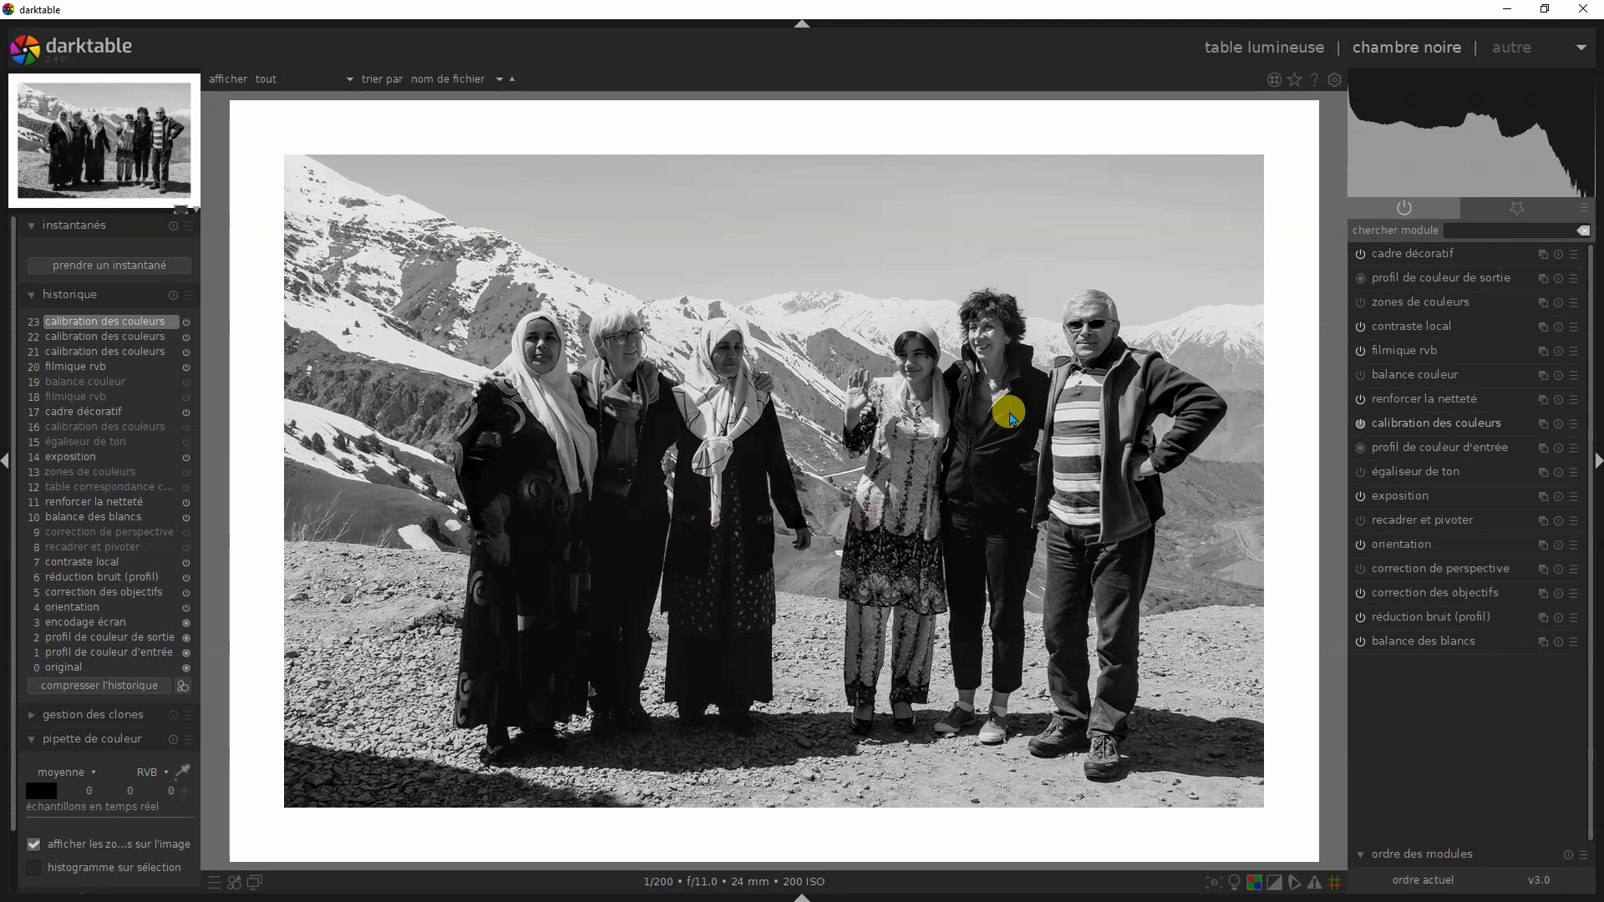
# - Enable égaliseur de ton on the group photo, switching it off and on again to compare the tones
pyautogui.click(1360, 473)
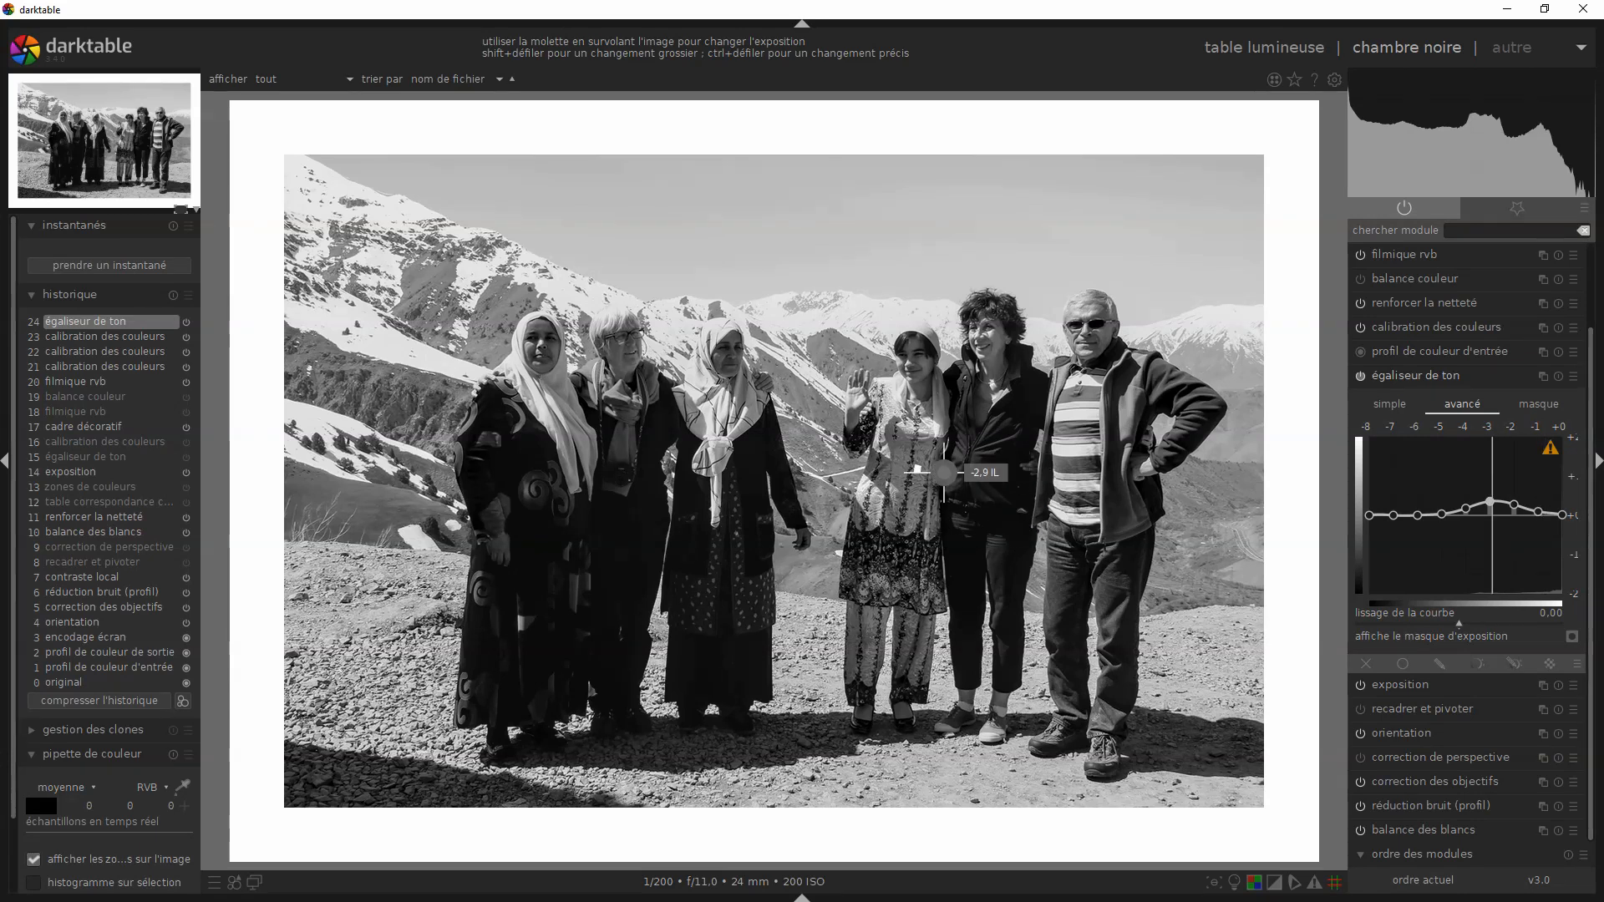
pyautogui.click(1359, 377)
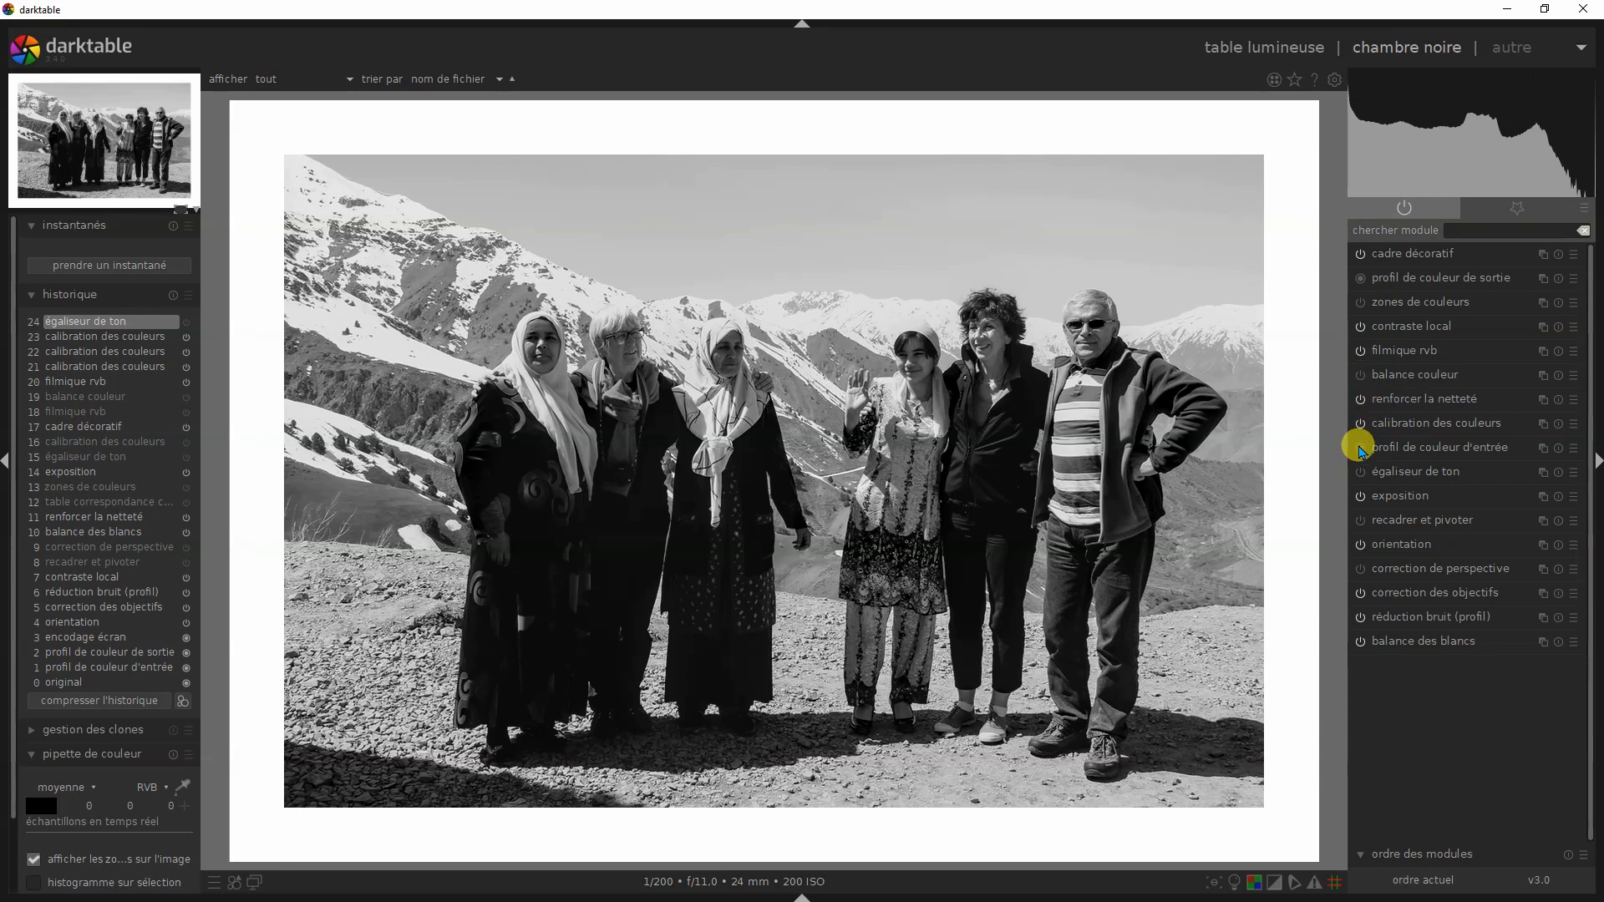
pyautogui.click(1359, 471)
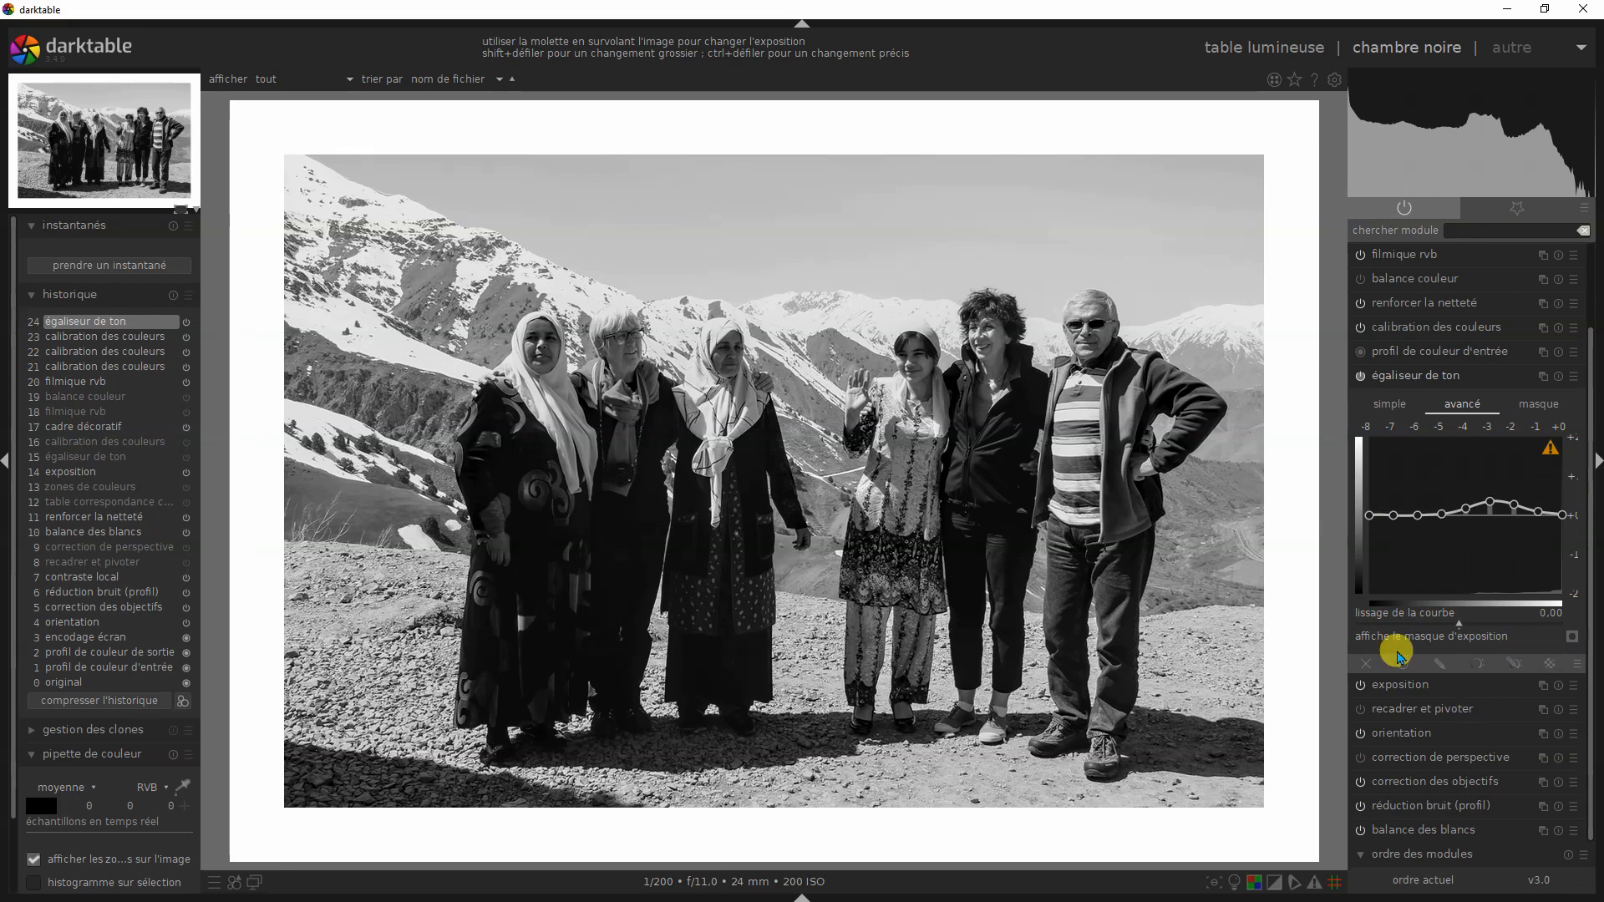
# - Adjust the -3 IL band in the simple view of égaliseur de ton, trying +0.94 IL before settling on +0.39 IL, and collapse the module
pyautogui.click(1388, 404)
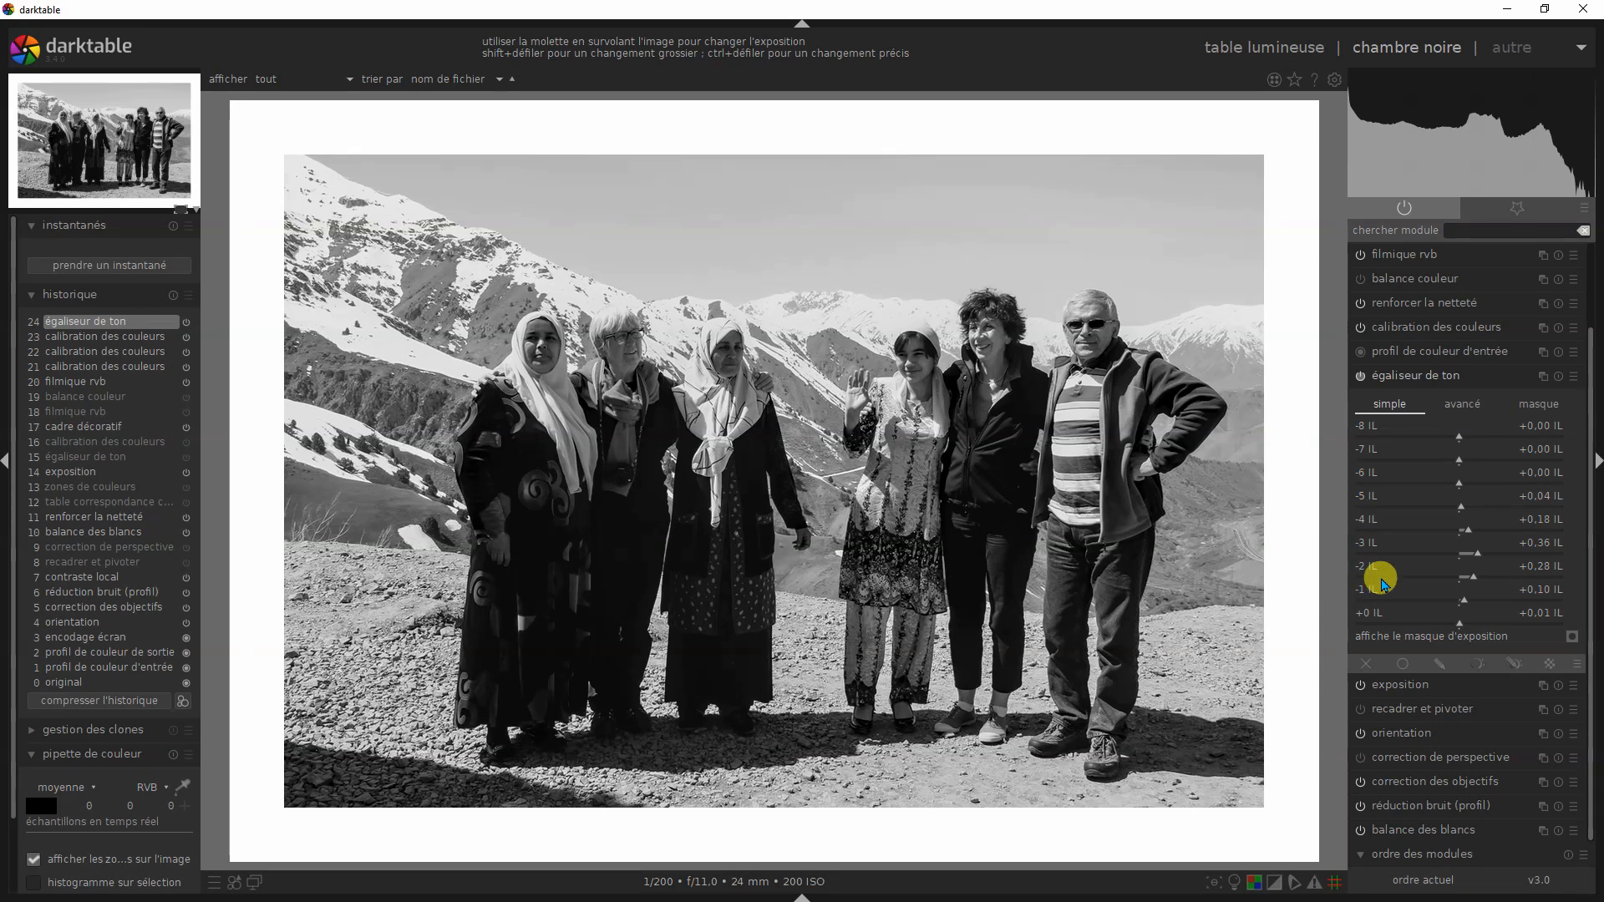
pyautogui.click(1477, 554)
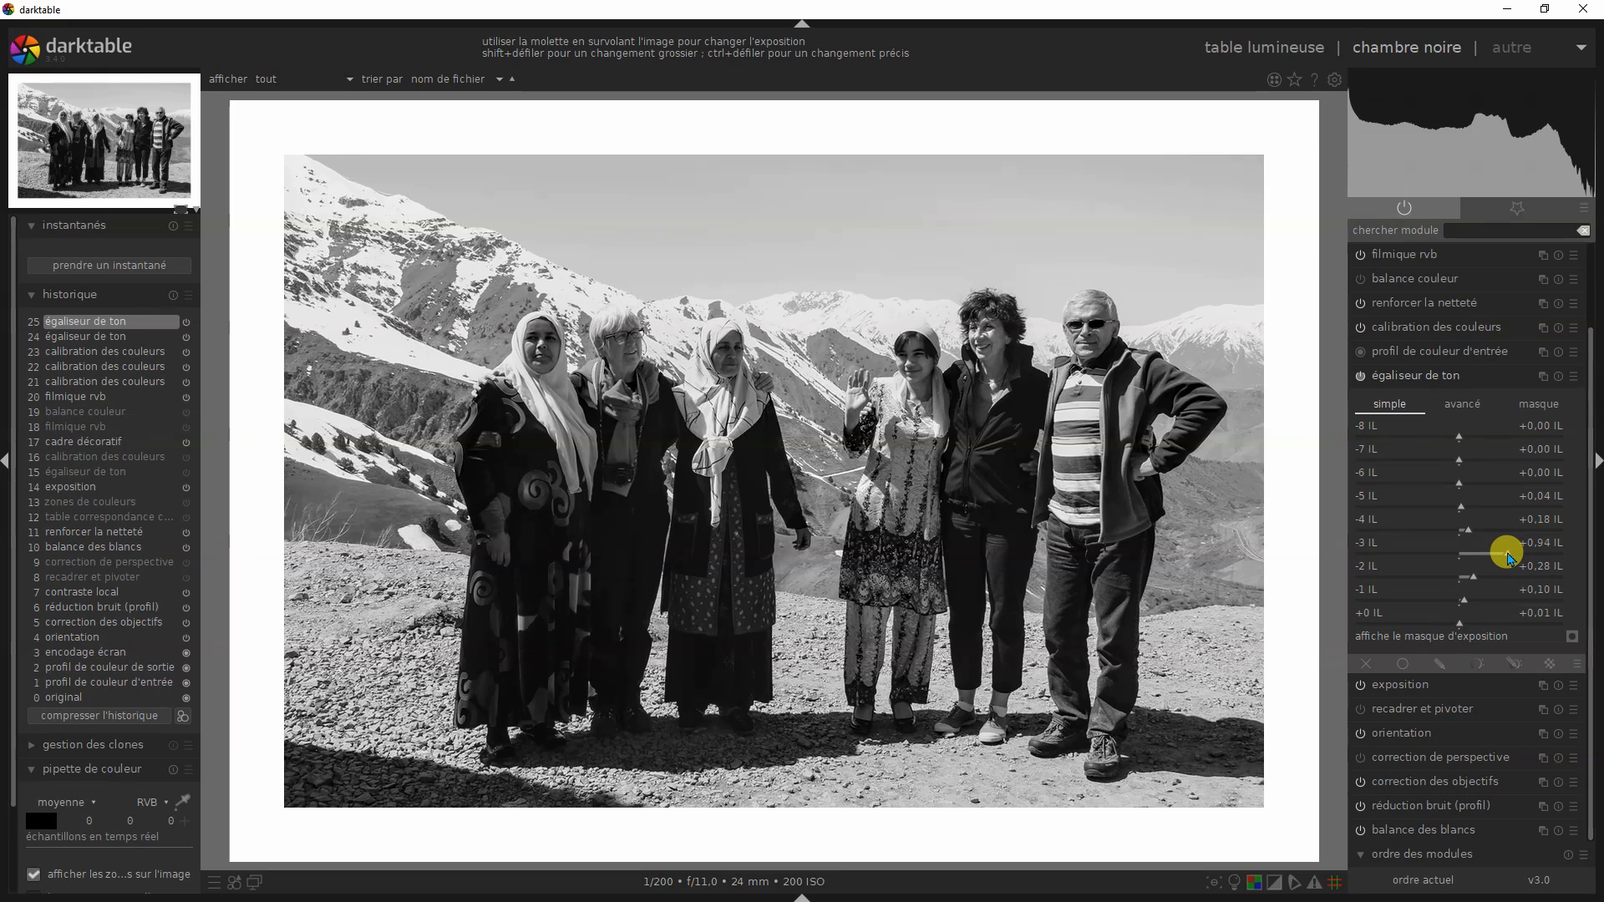
pyautogui.moveTo(1496, 554)
pyautogui.mouseDown()
pyautogui.moveTo(1423, 553)
pyautogui.moveTo(1488, 562)
pyautogui.mouseUp()
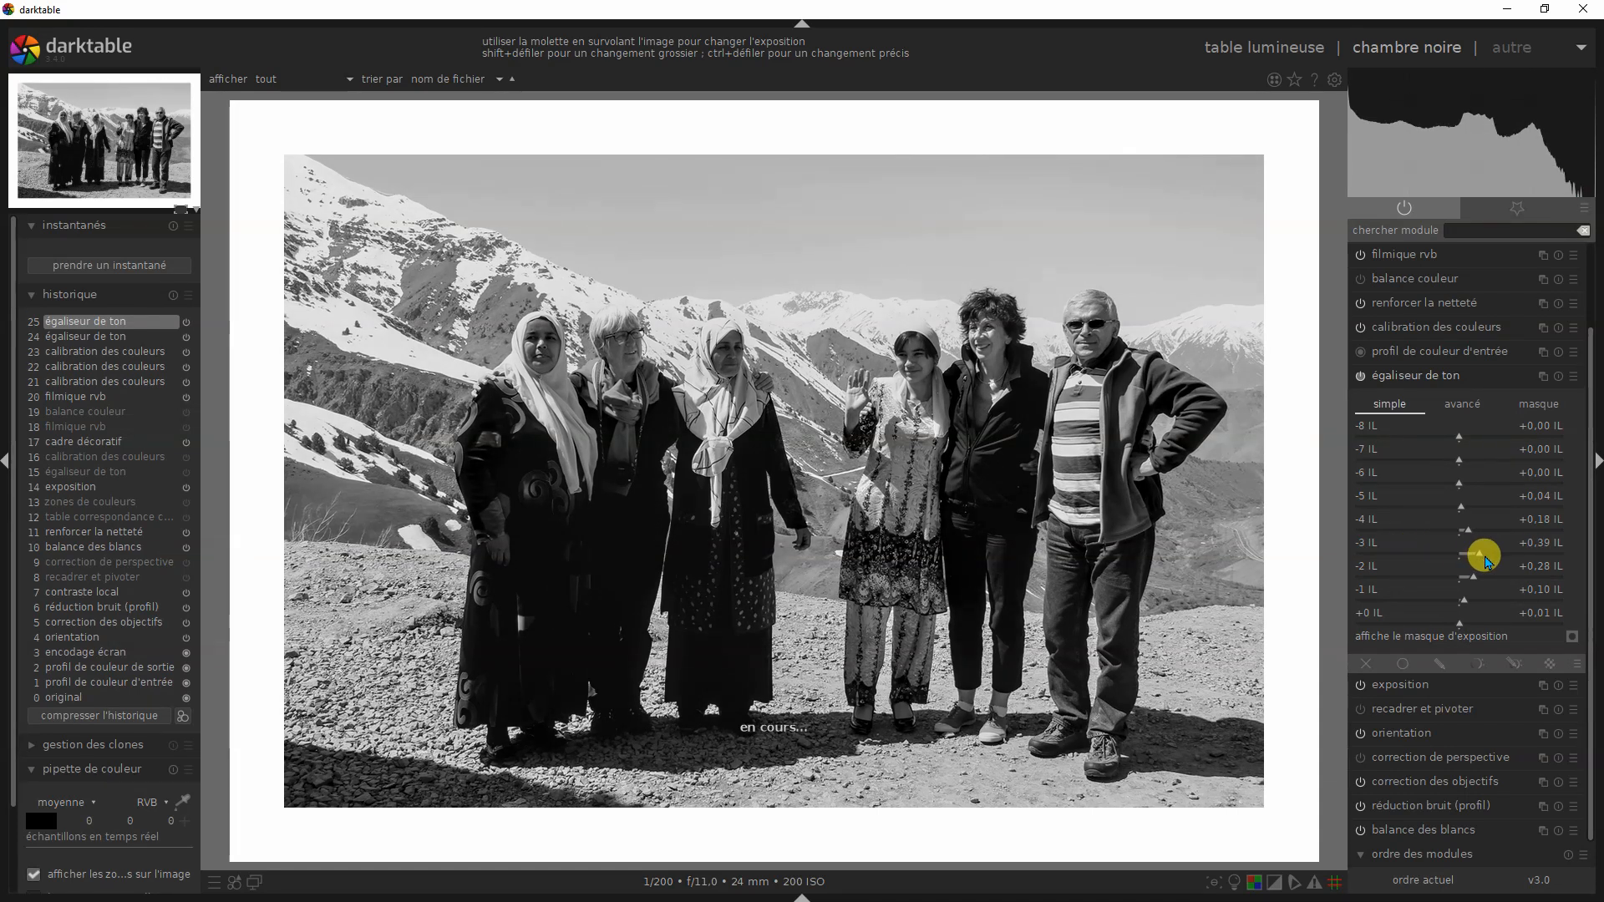
pyautogui.click(1399, 375)
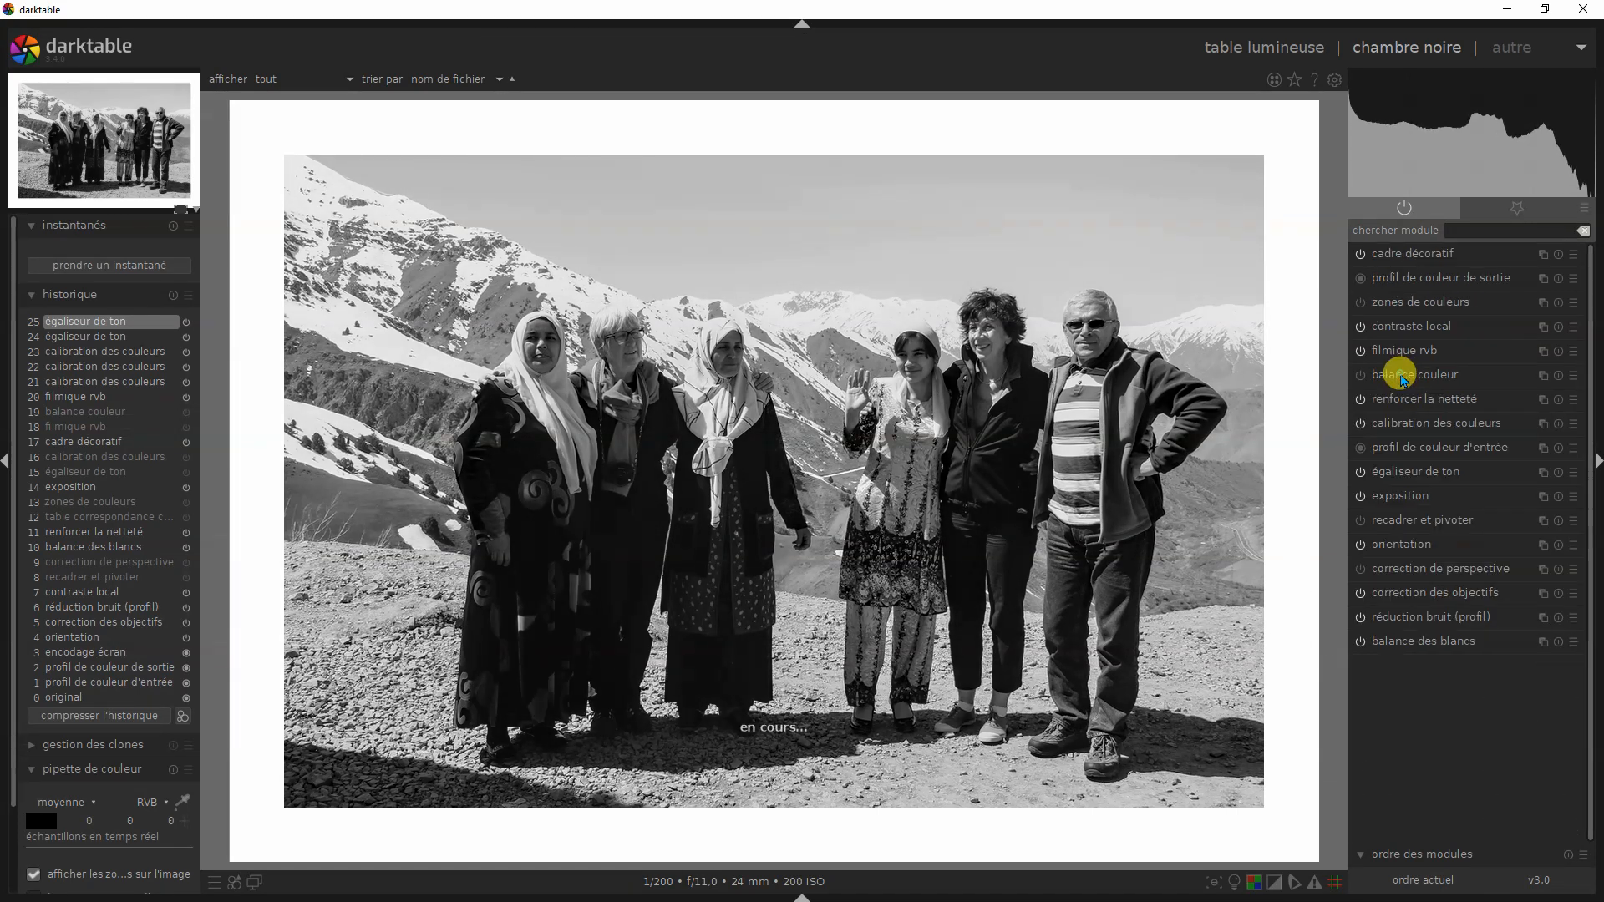
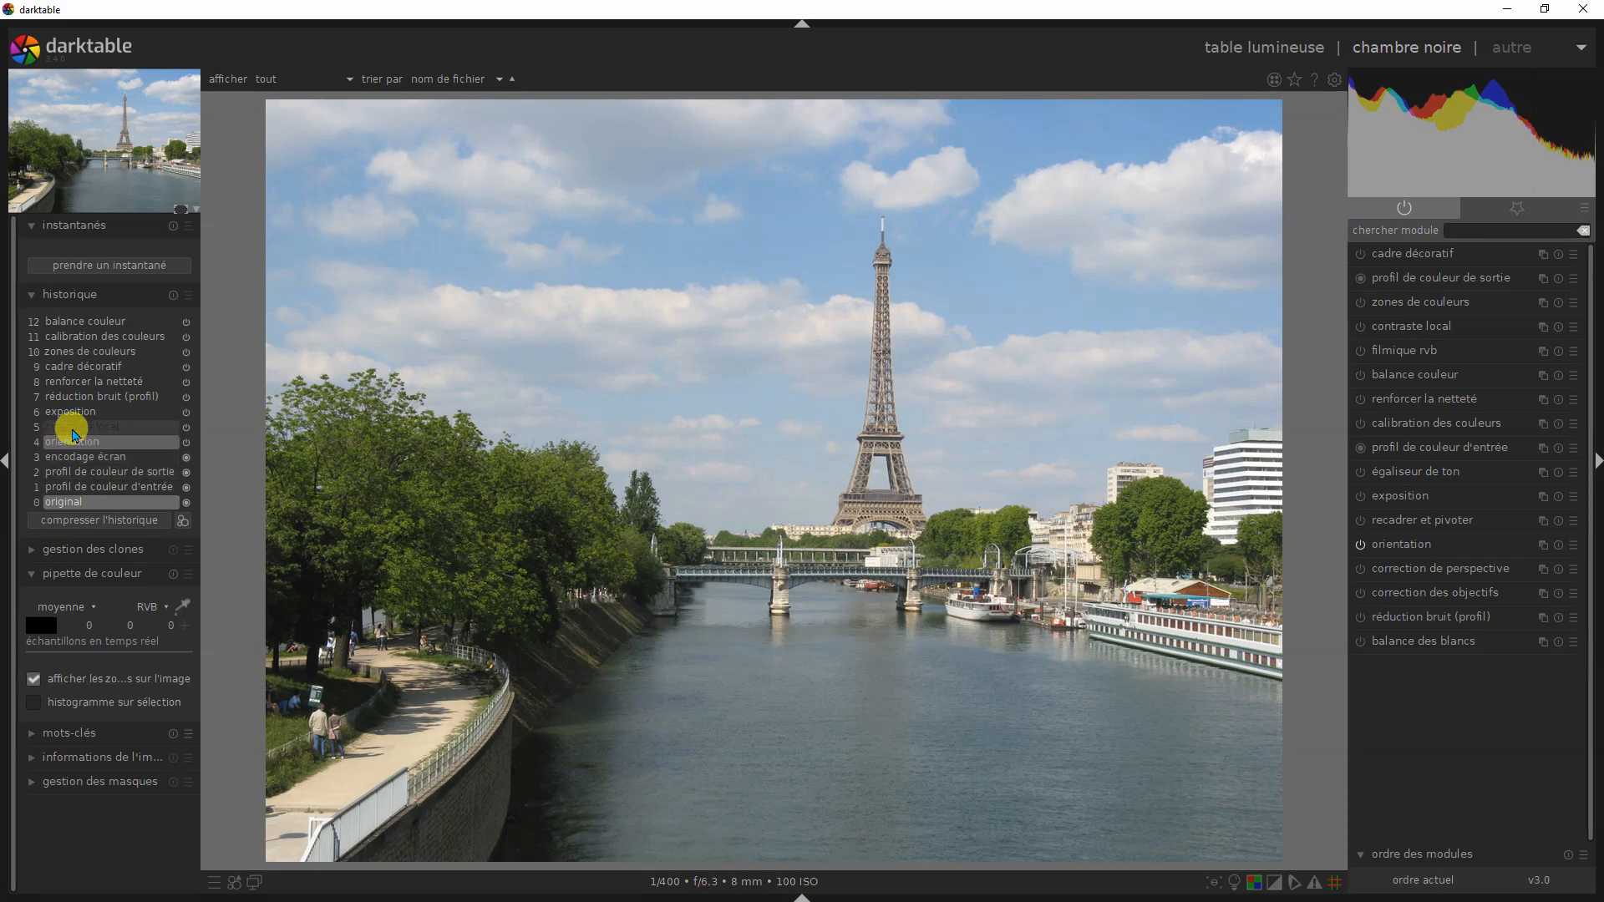
# - Step the Eiffel Tower photo's history through the exposition, cadre décoratif and zones de couleurs states
pyautogui.click(75, 413)
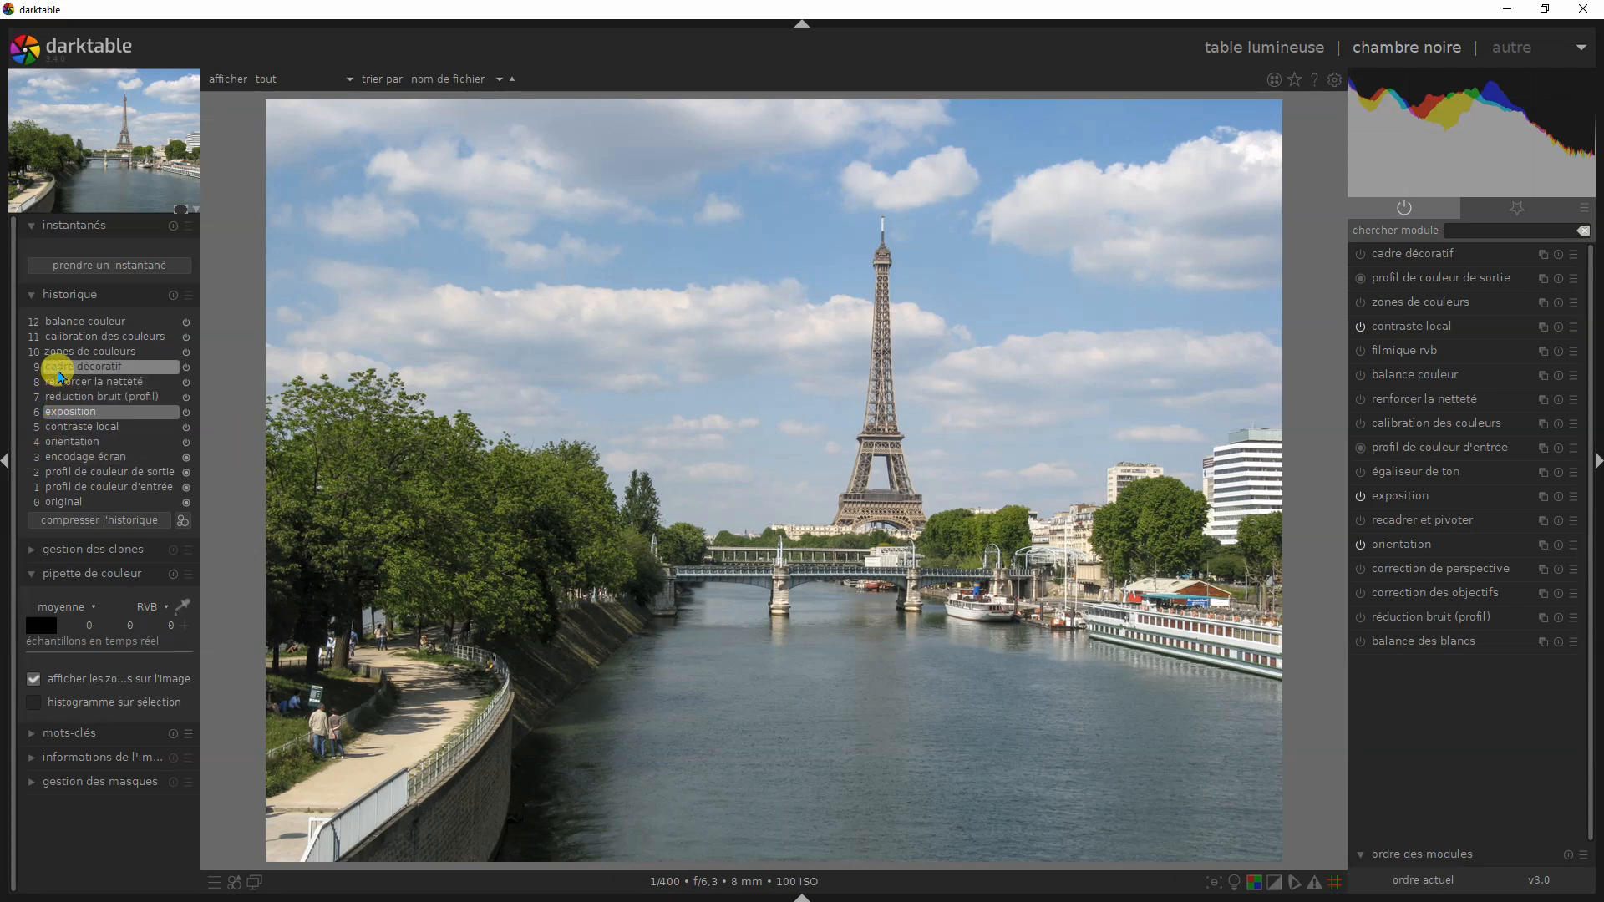
pyautogui.click(60, 371)
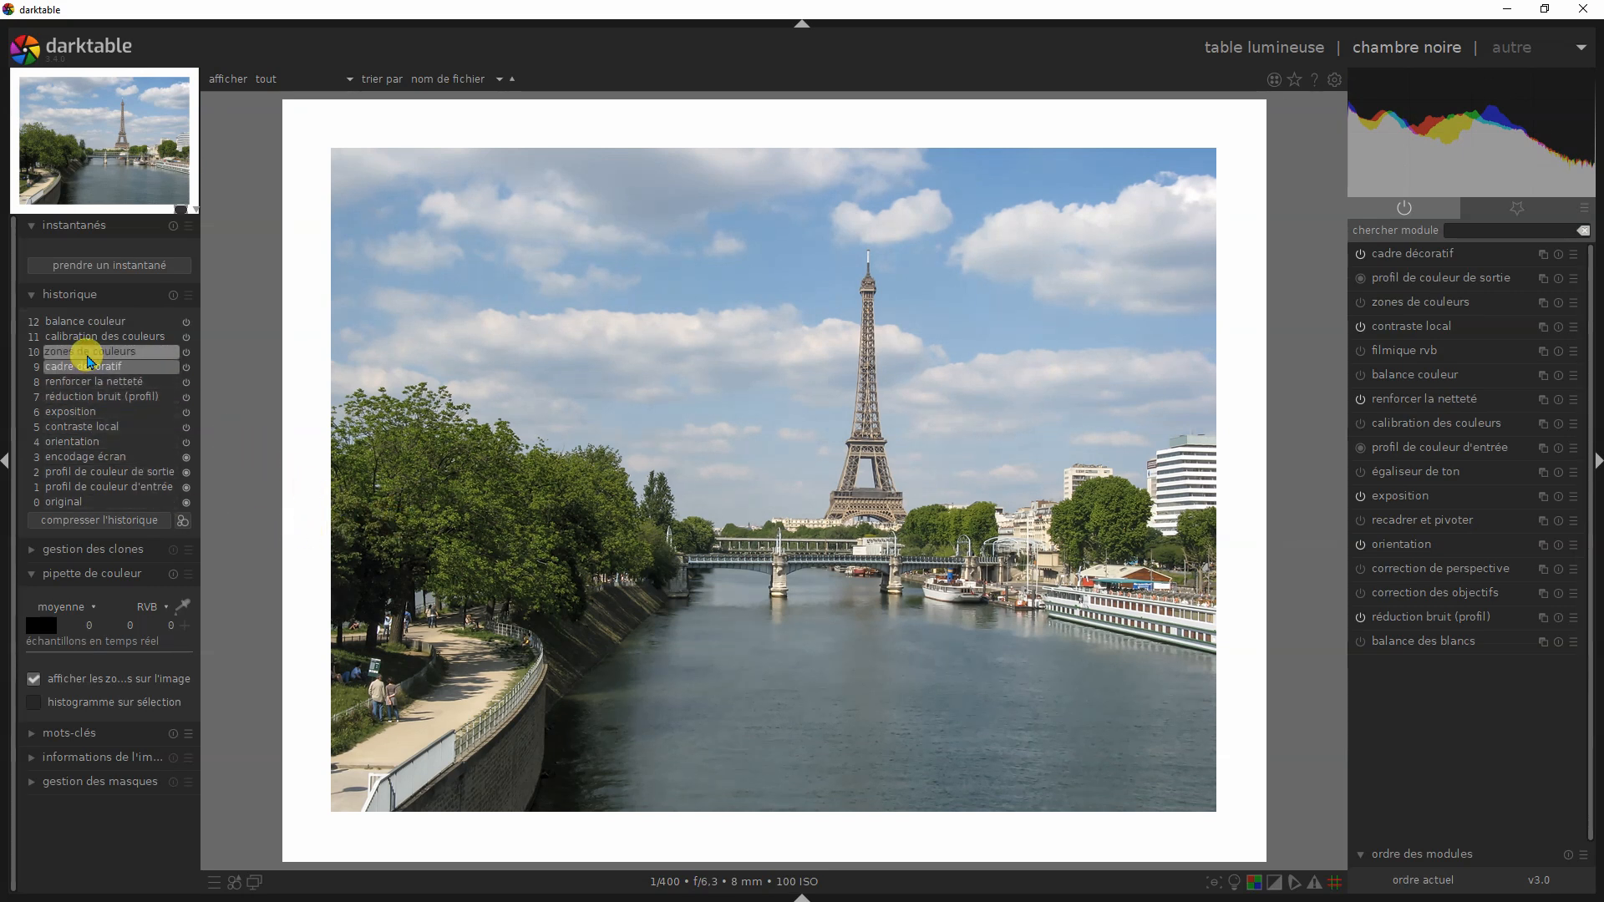
pyautogui.click(88, 354)
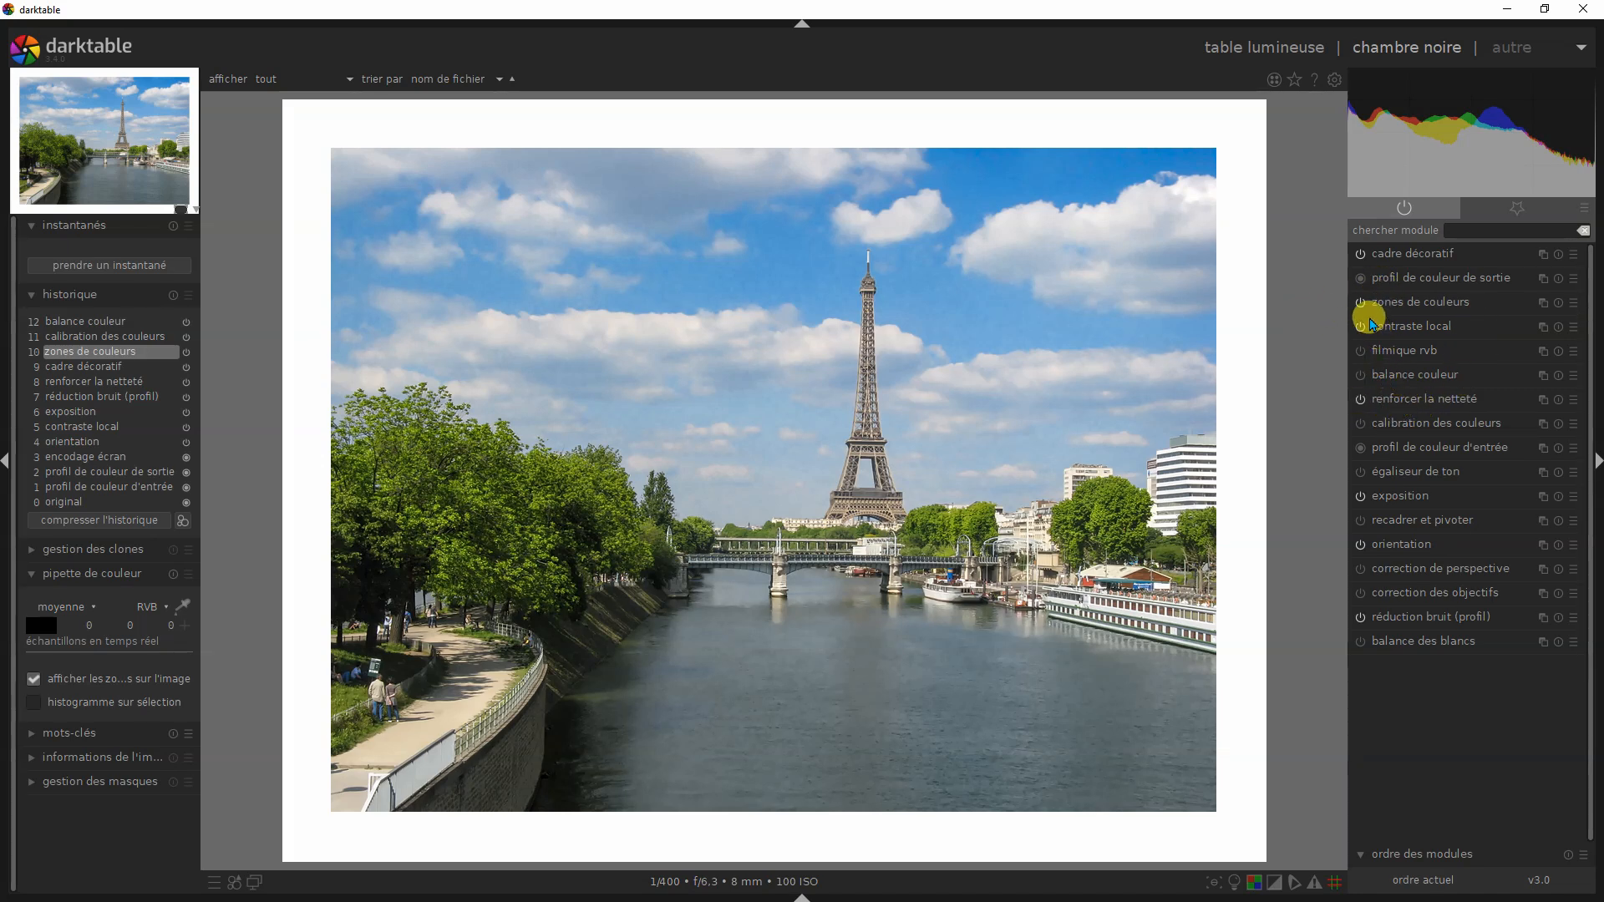
# - Examine the clarté and saturation curves in zones de couleurs, and collapse the module
pyautogui.click(1393, 303)
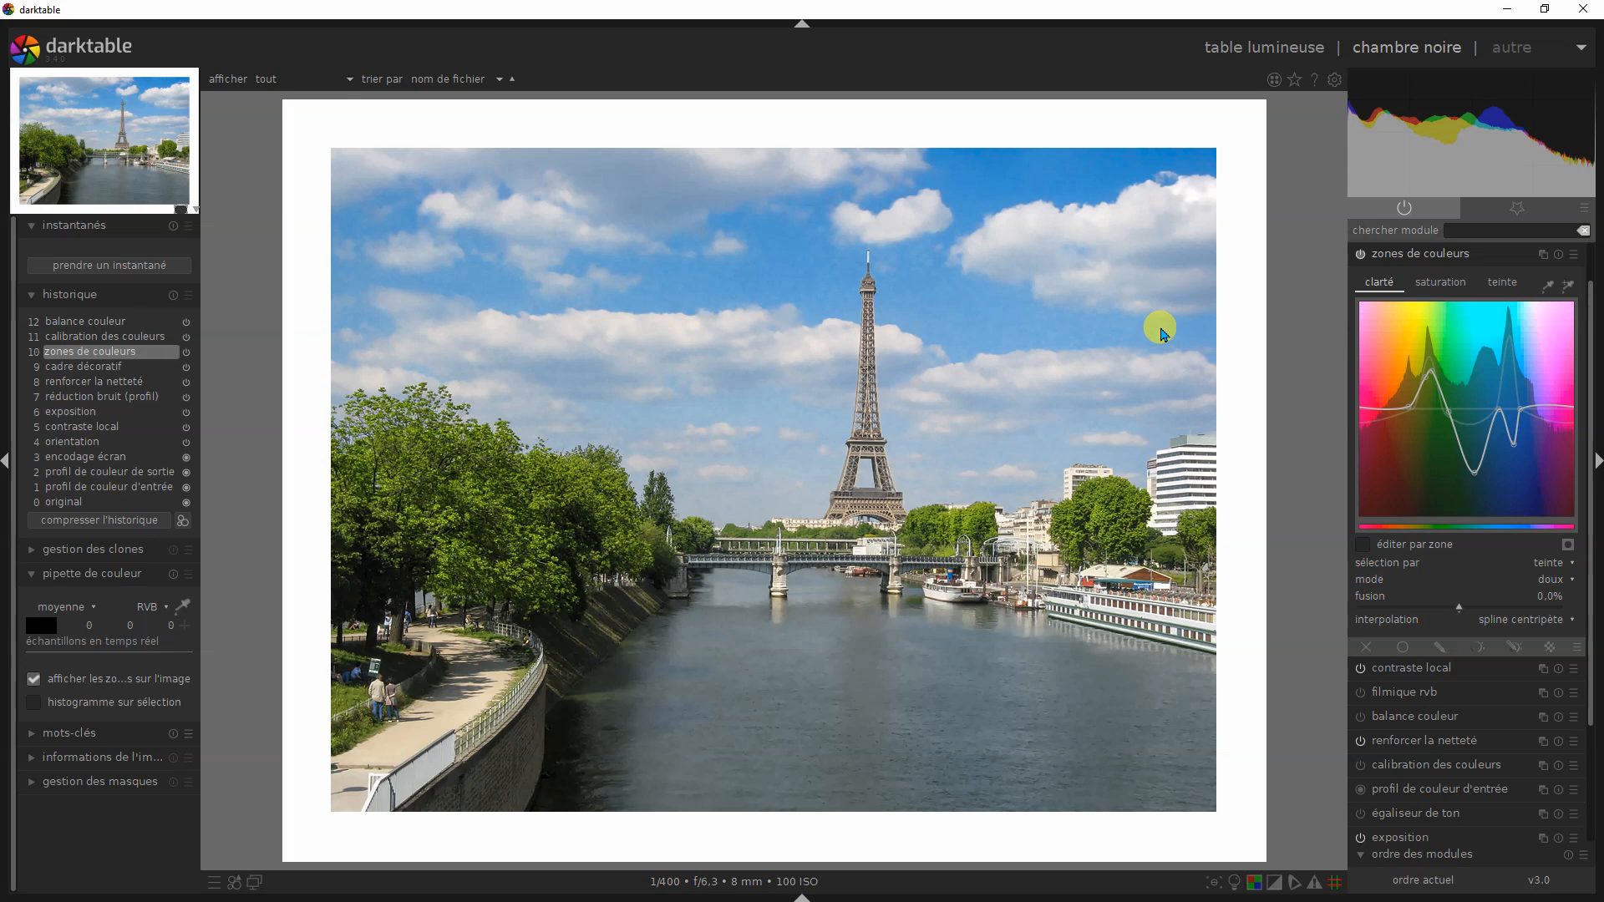
pyautogui.click(1452, 284)
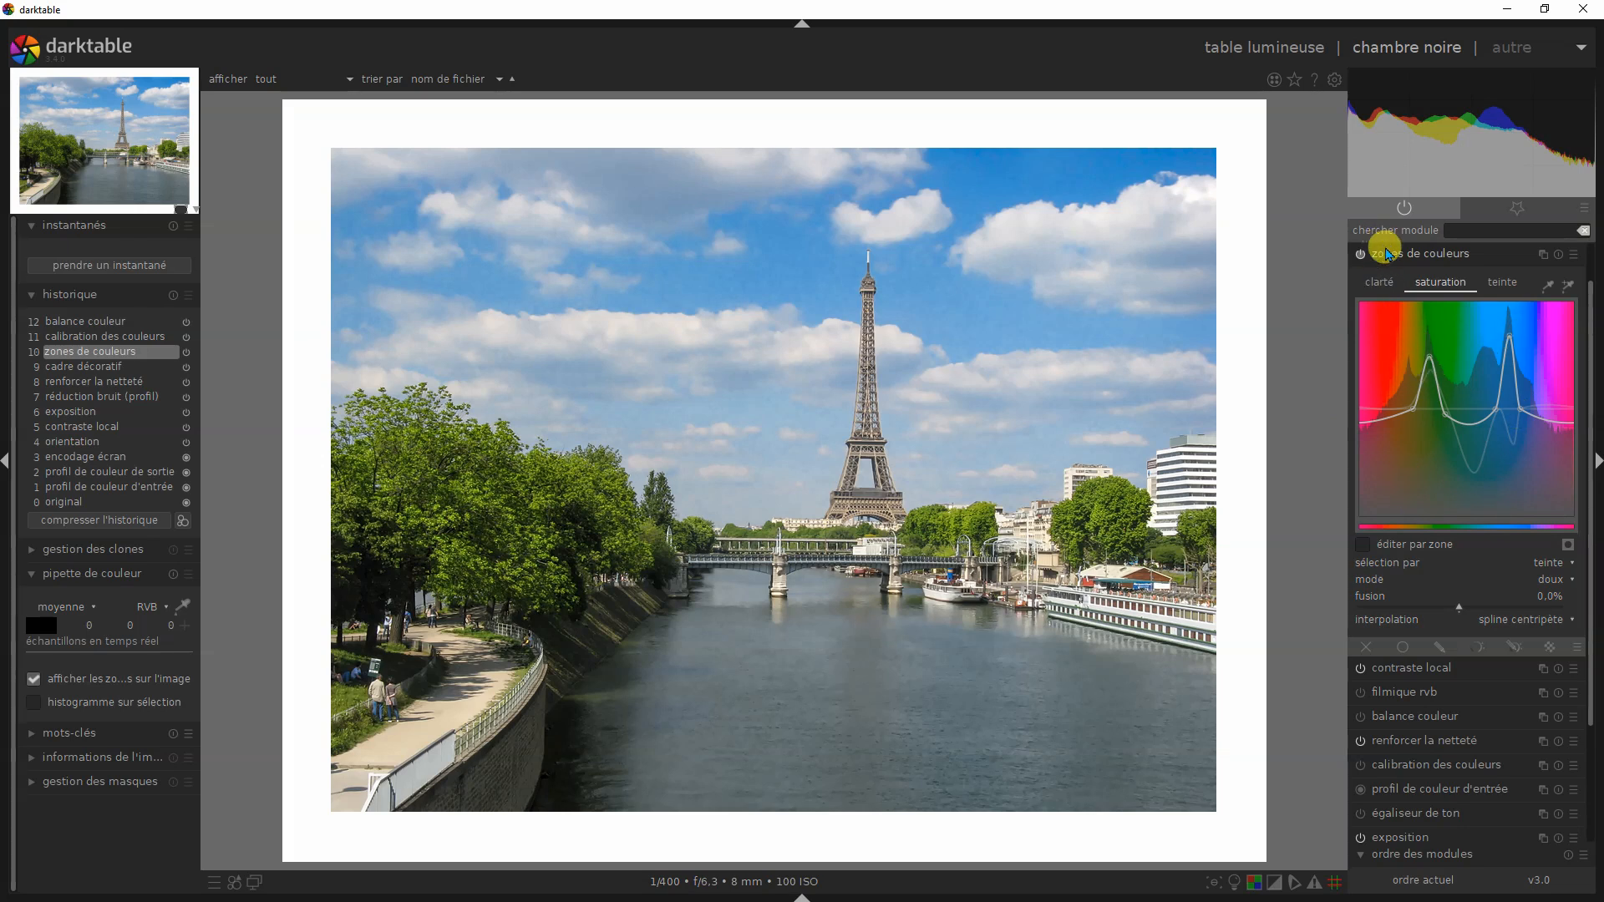
pyautogui.click(1391, 251)
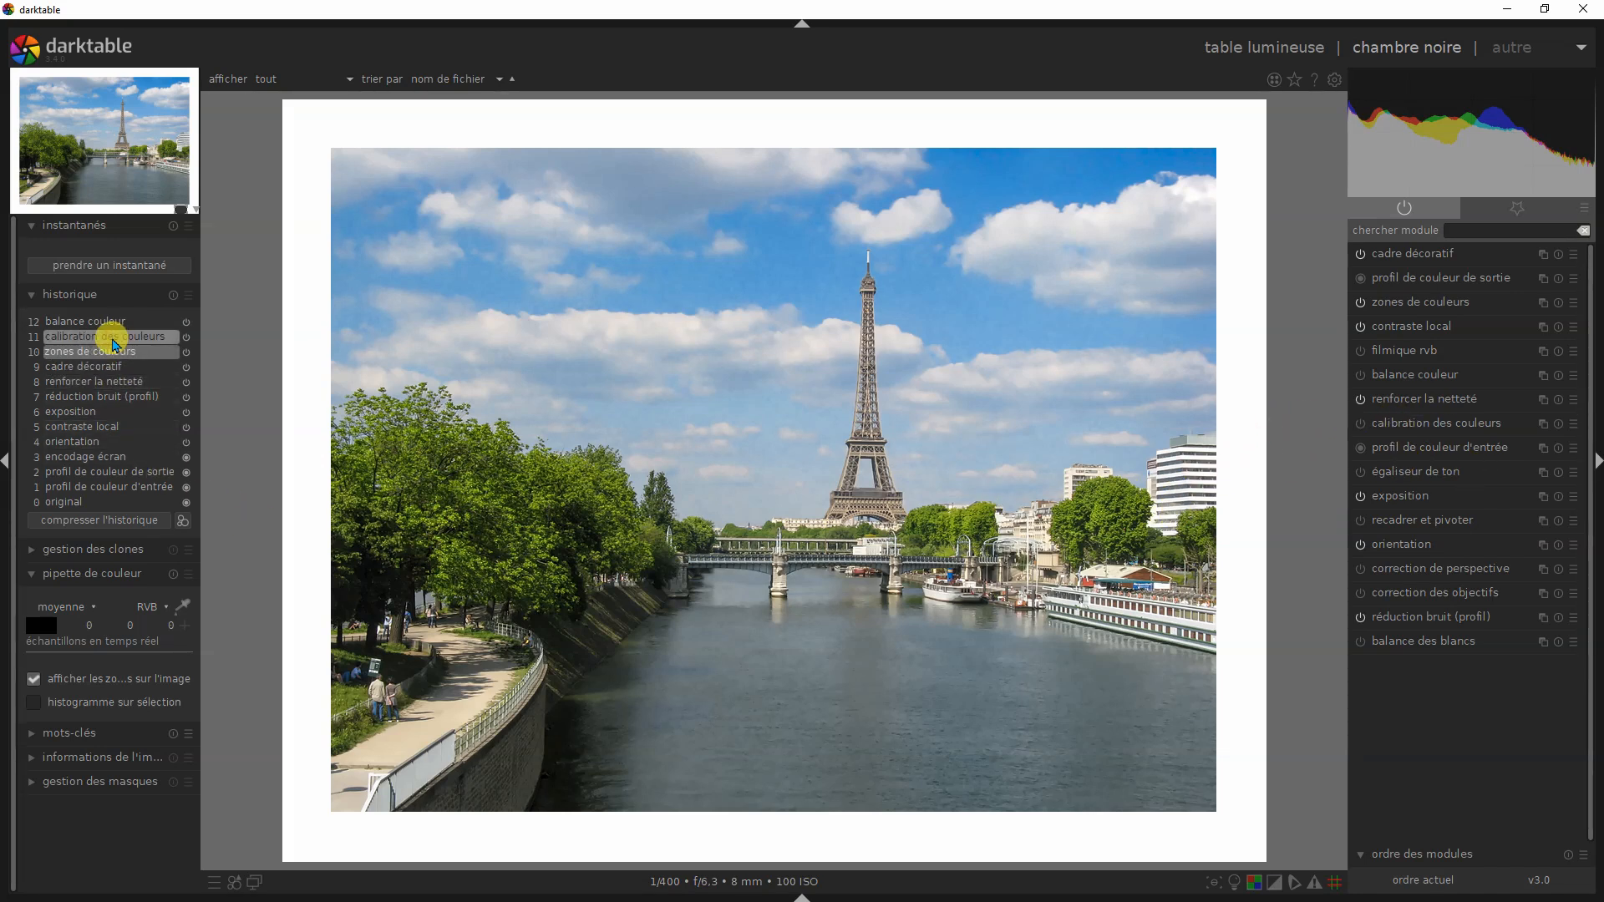
# - Restore the Eiffel Tower photo's calibration des couleurs history state and replace its JAUNE preset with ORANGE
pyautogui.click(114, 339)
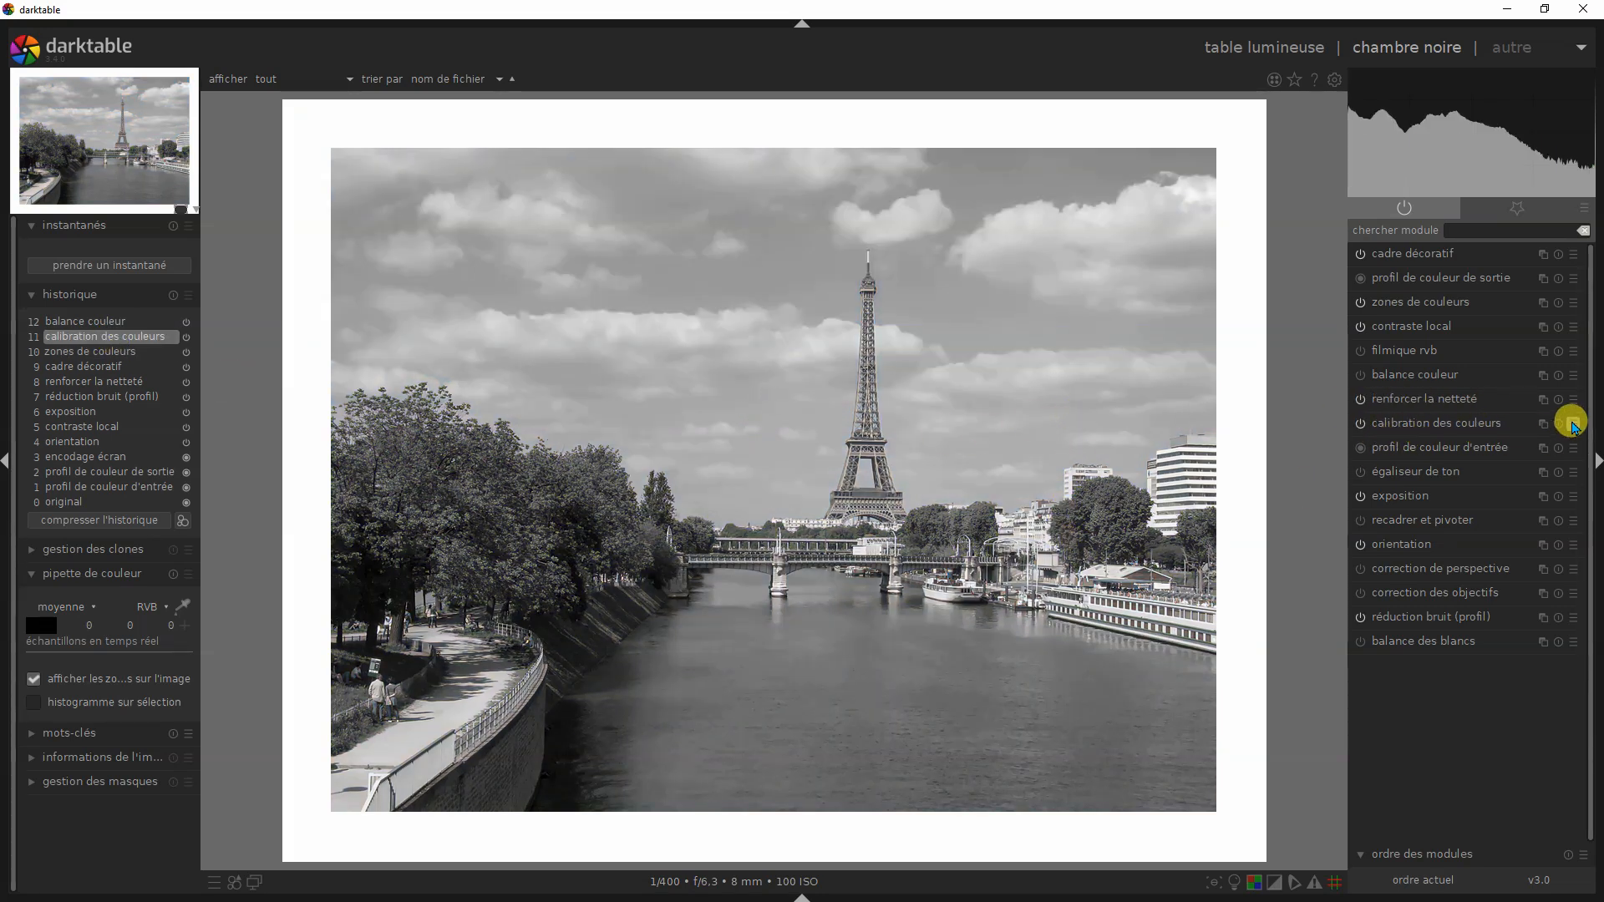
pyautogui.click(1573, 426)
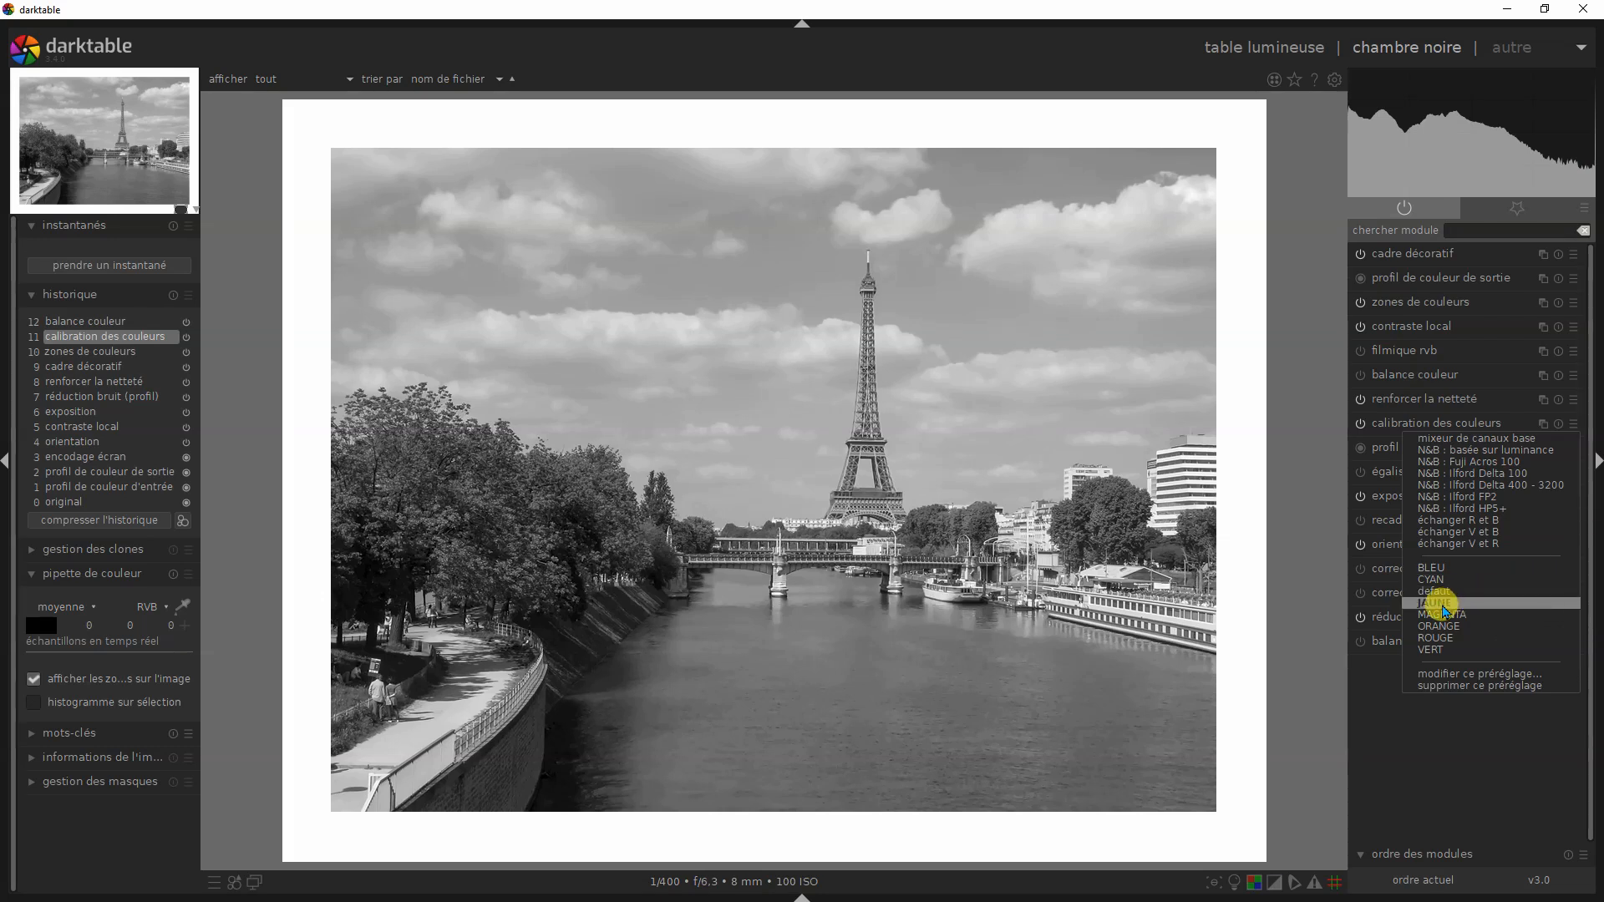
pyautogui.click(1432, 605)
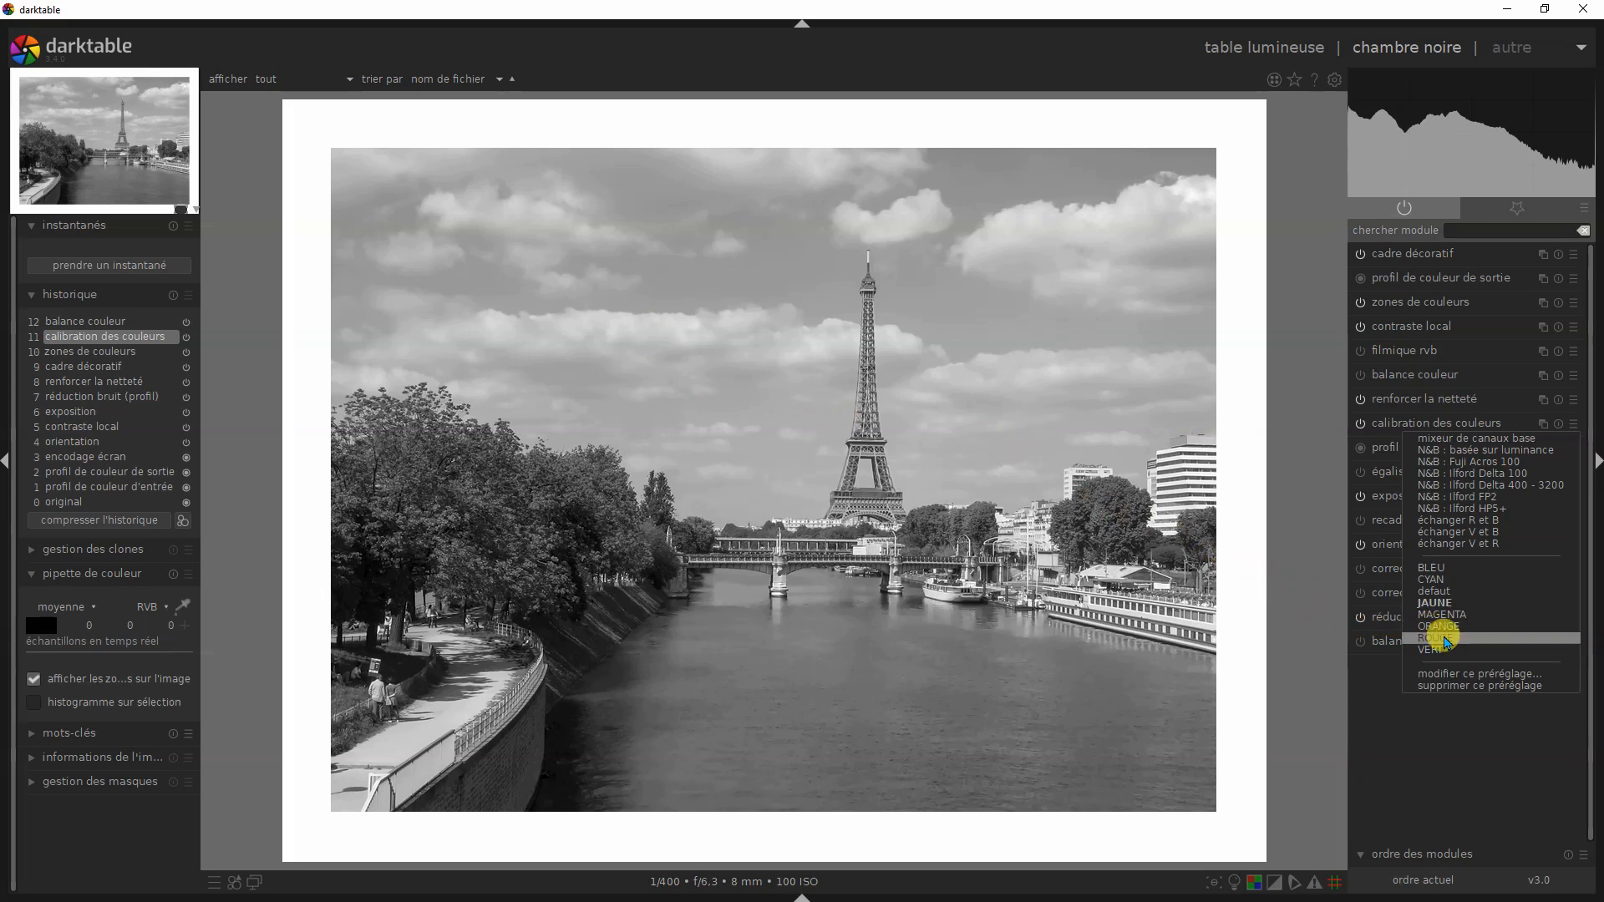
pyautogui.click(1446, 631)
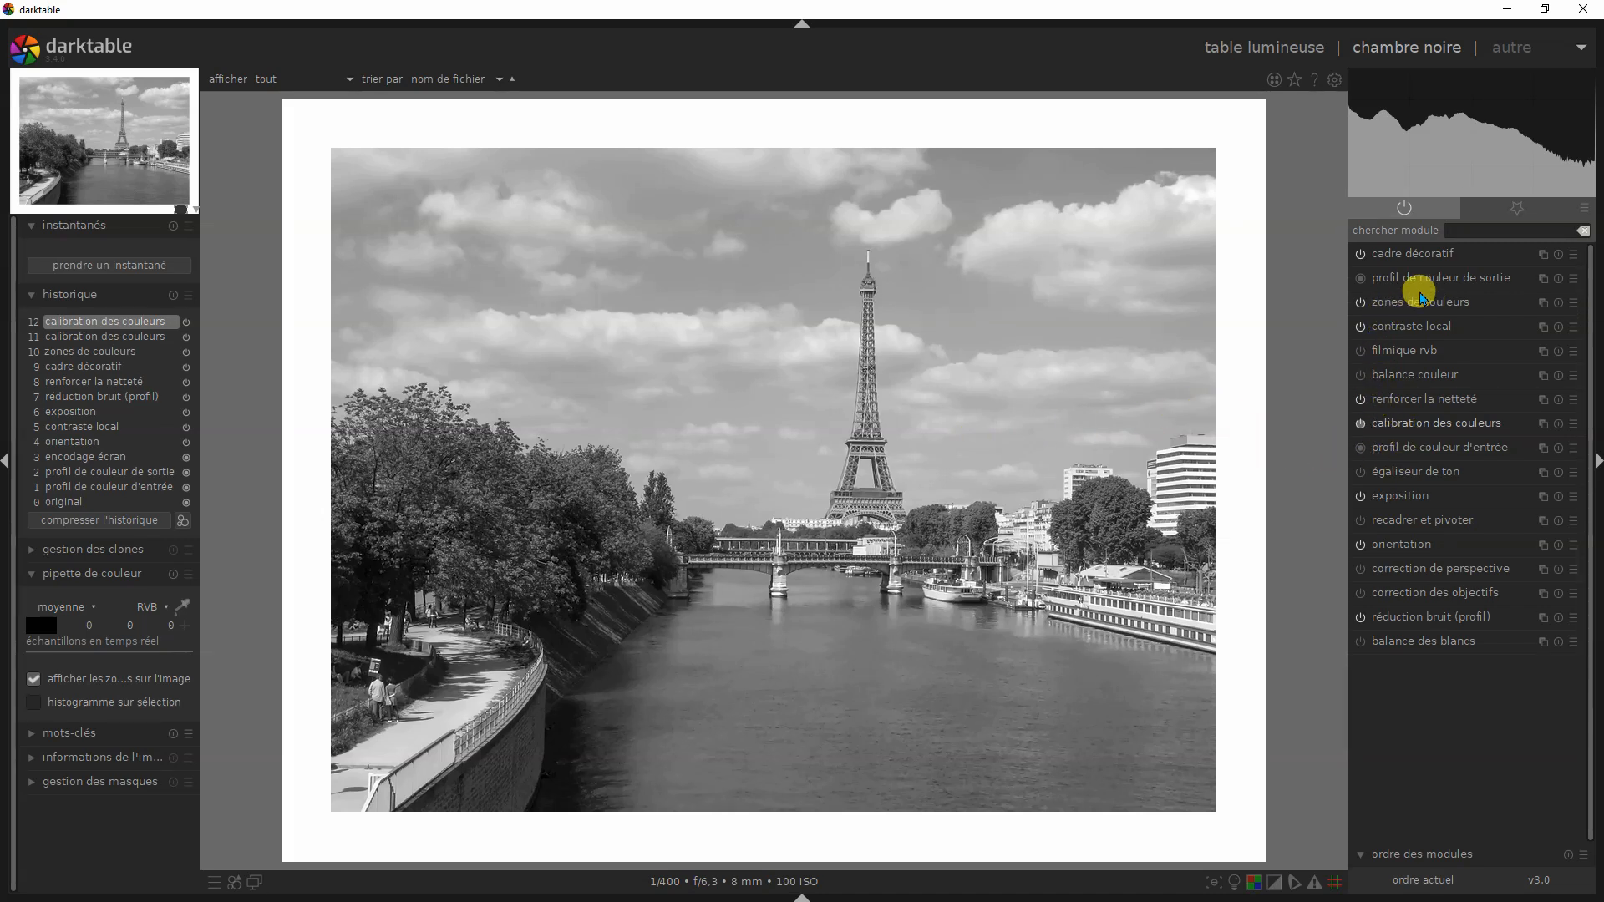
# - Enable balance couleur and set its contraste to +13.86 %, after trying +16.27 %, and turn off the clipping indicator
pyautogui.click(1360, 375)
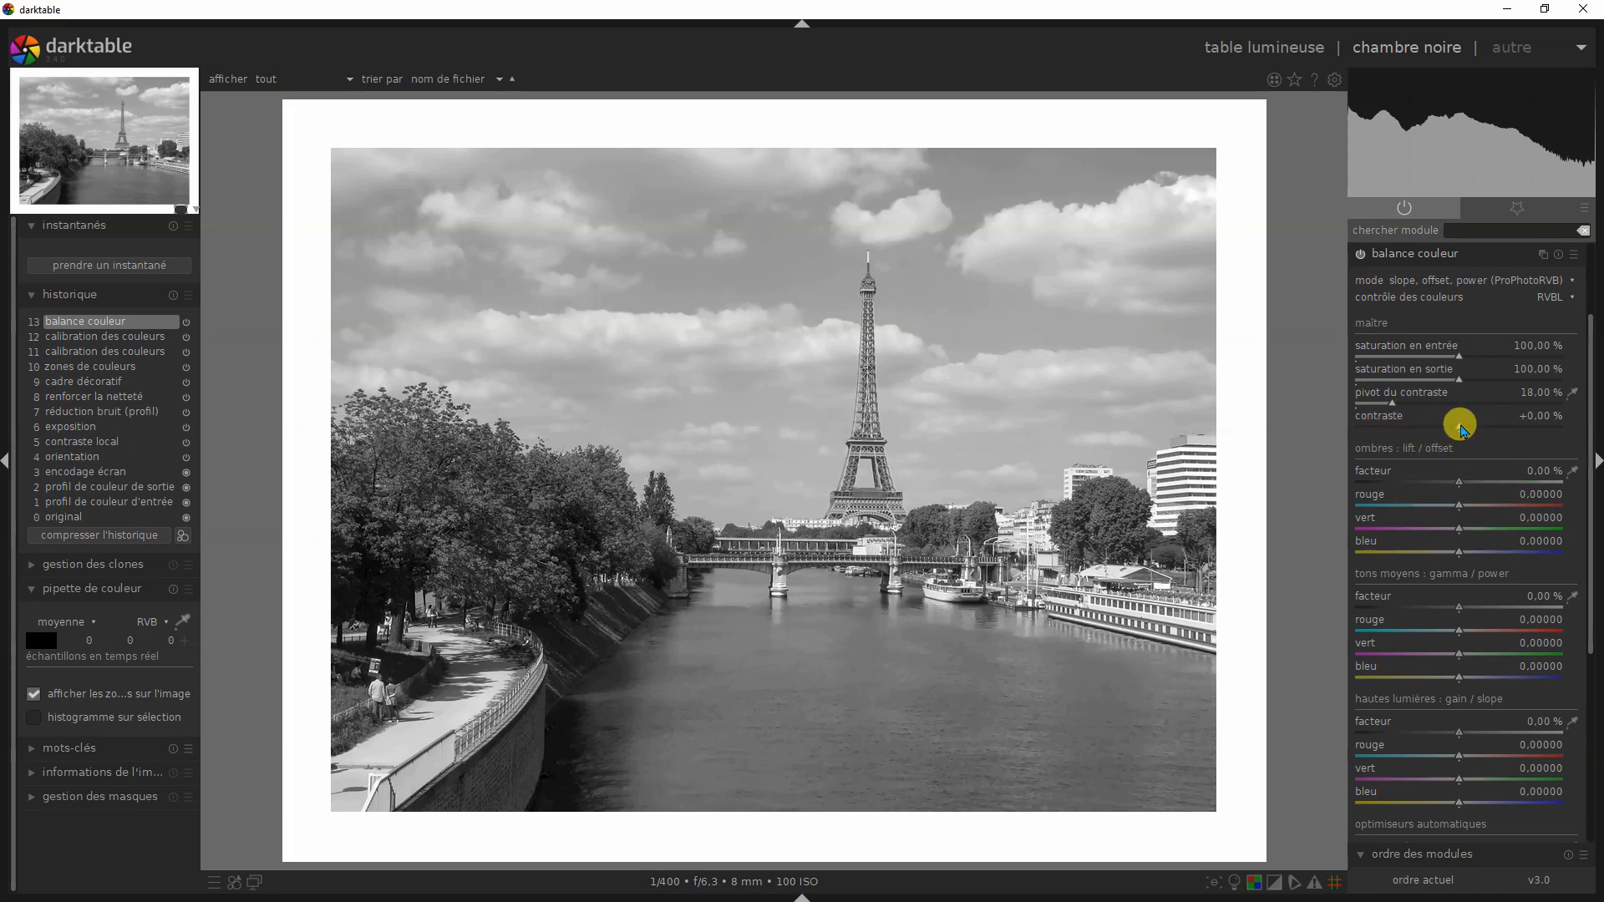
pyautogui.moveTo(1471, 430); pyautogui.dragTo(1494, 432)
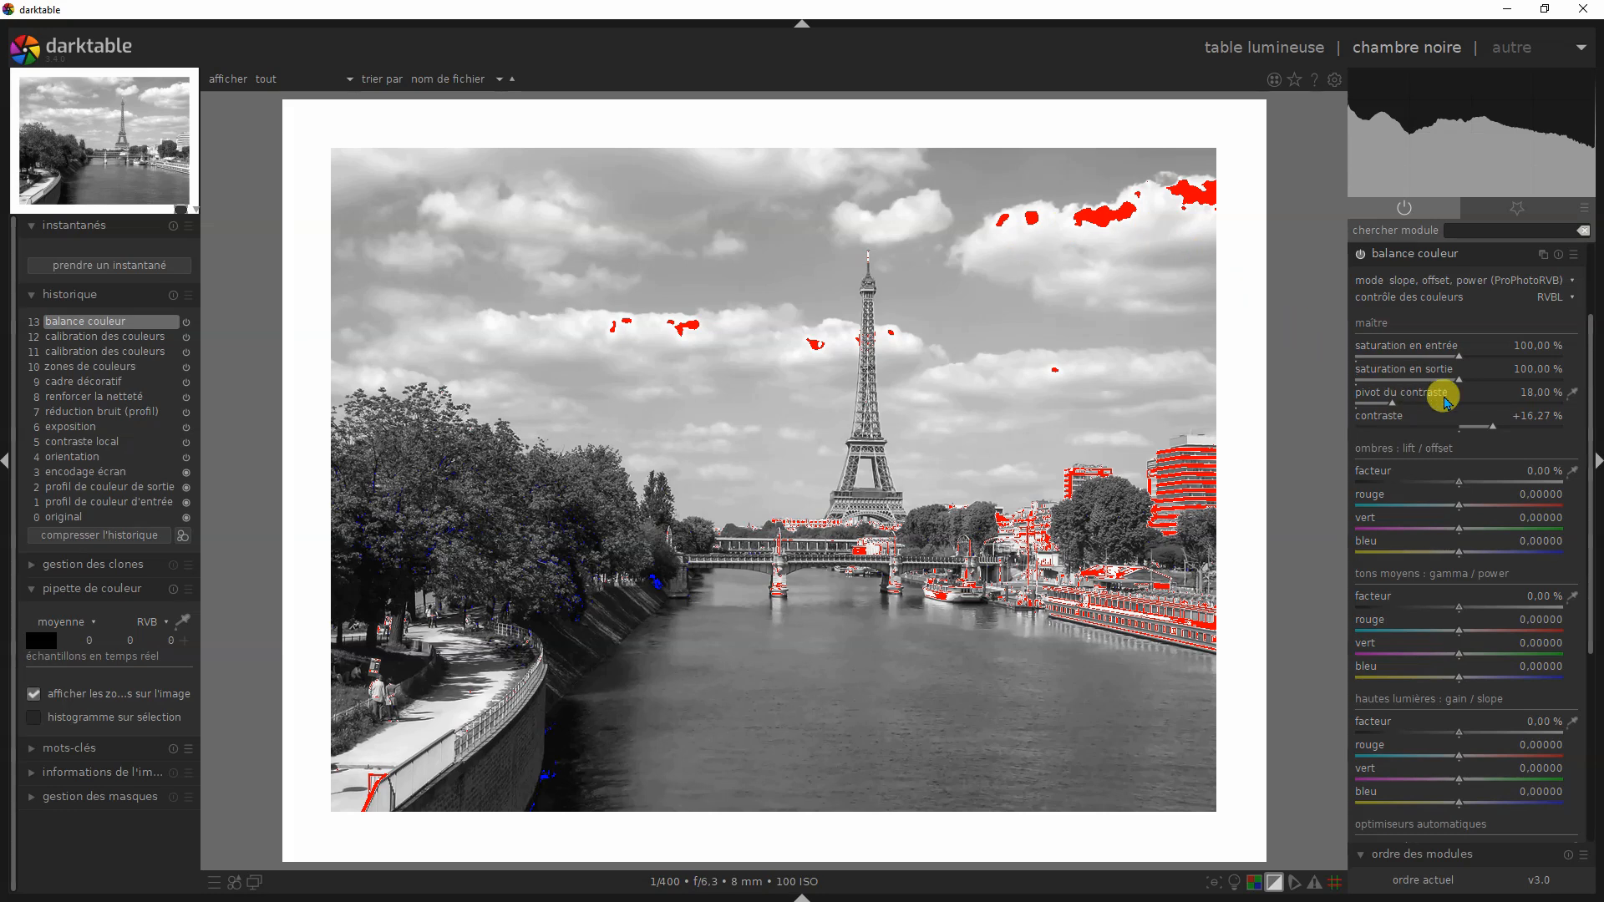
pyautogui.scroll(-2, 1491, 429)
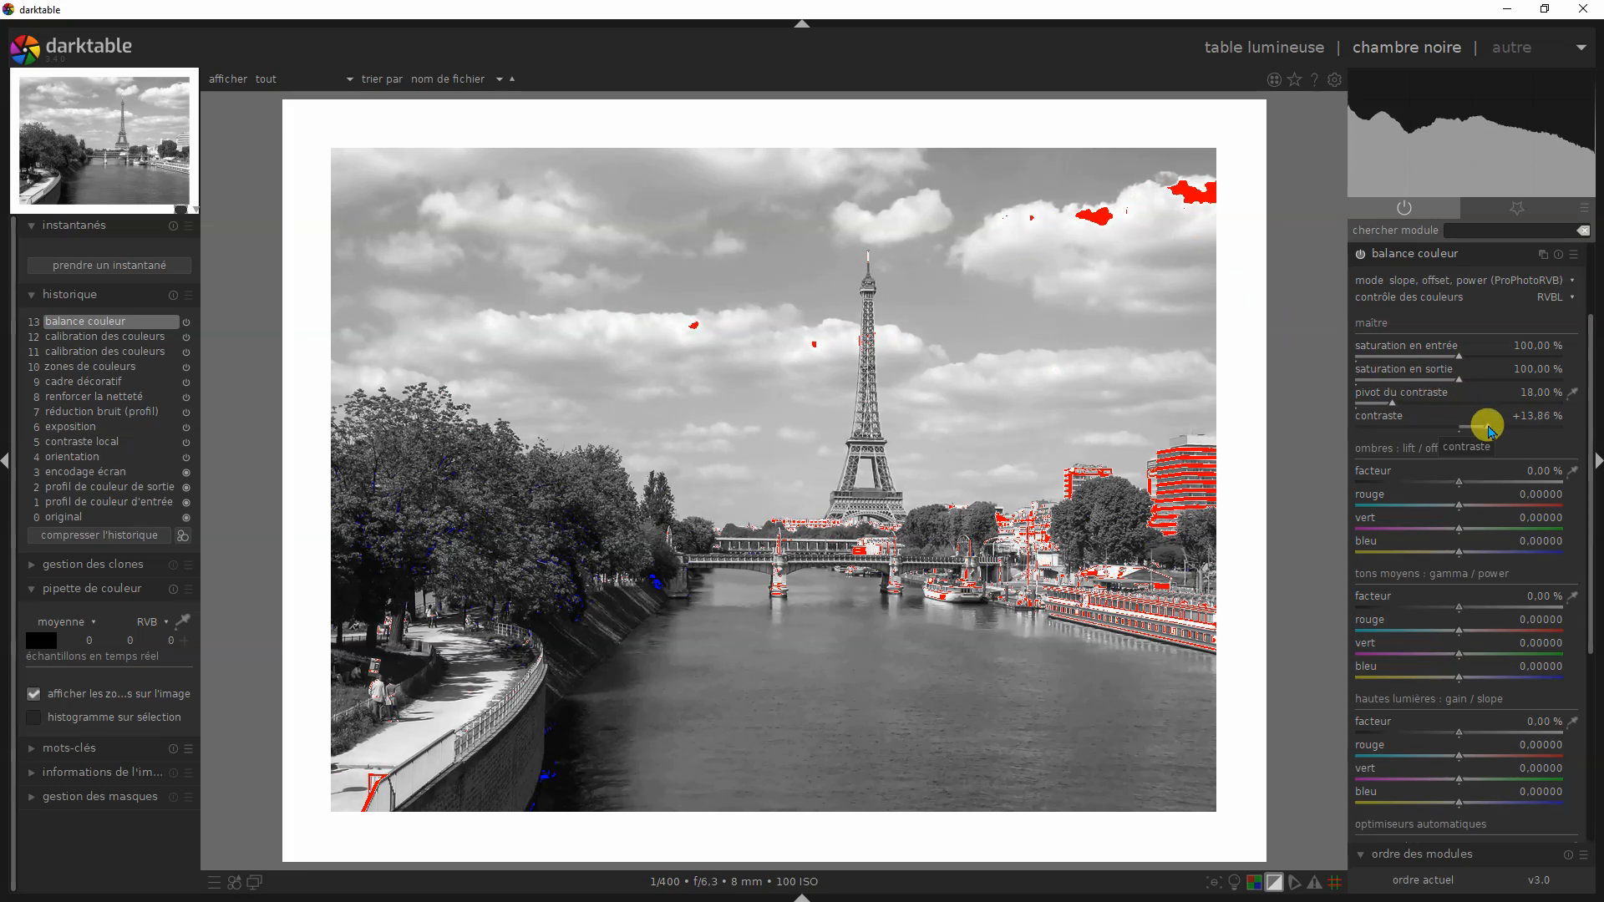
pyautogui.click(1276, 882)
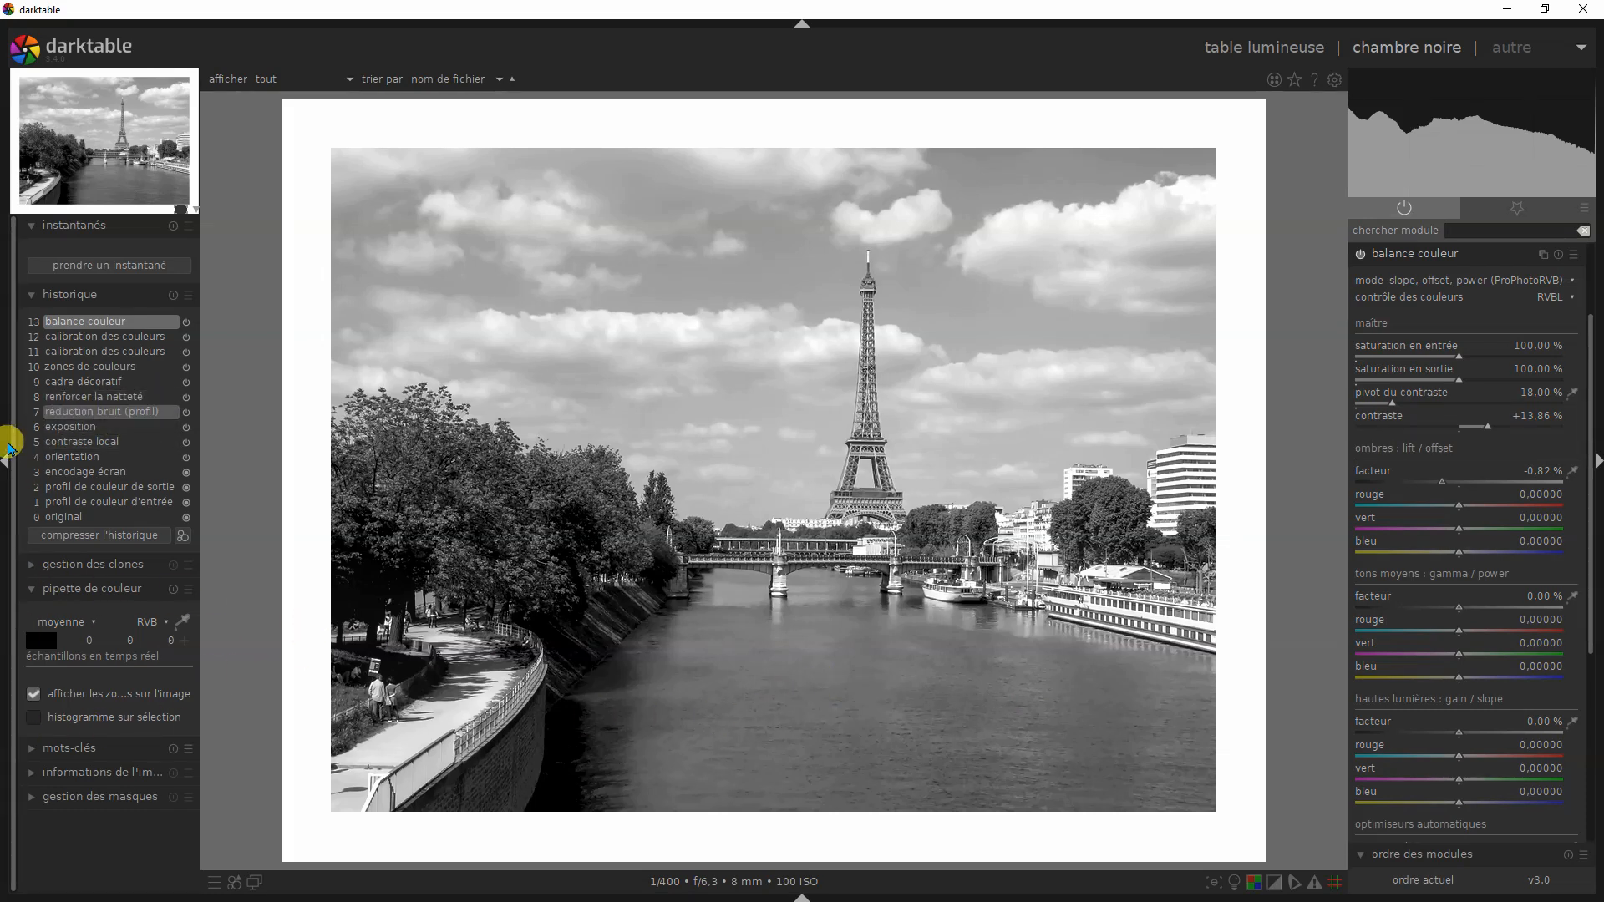
# - Compare the Eiffel Tower photo's zones de couleurs, calibration des couleurs and balance couleur history states, and return to the original
pyautogui.click(81, 368)
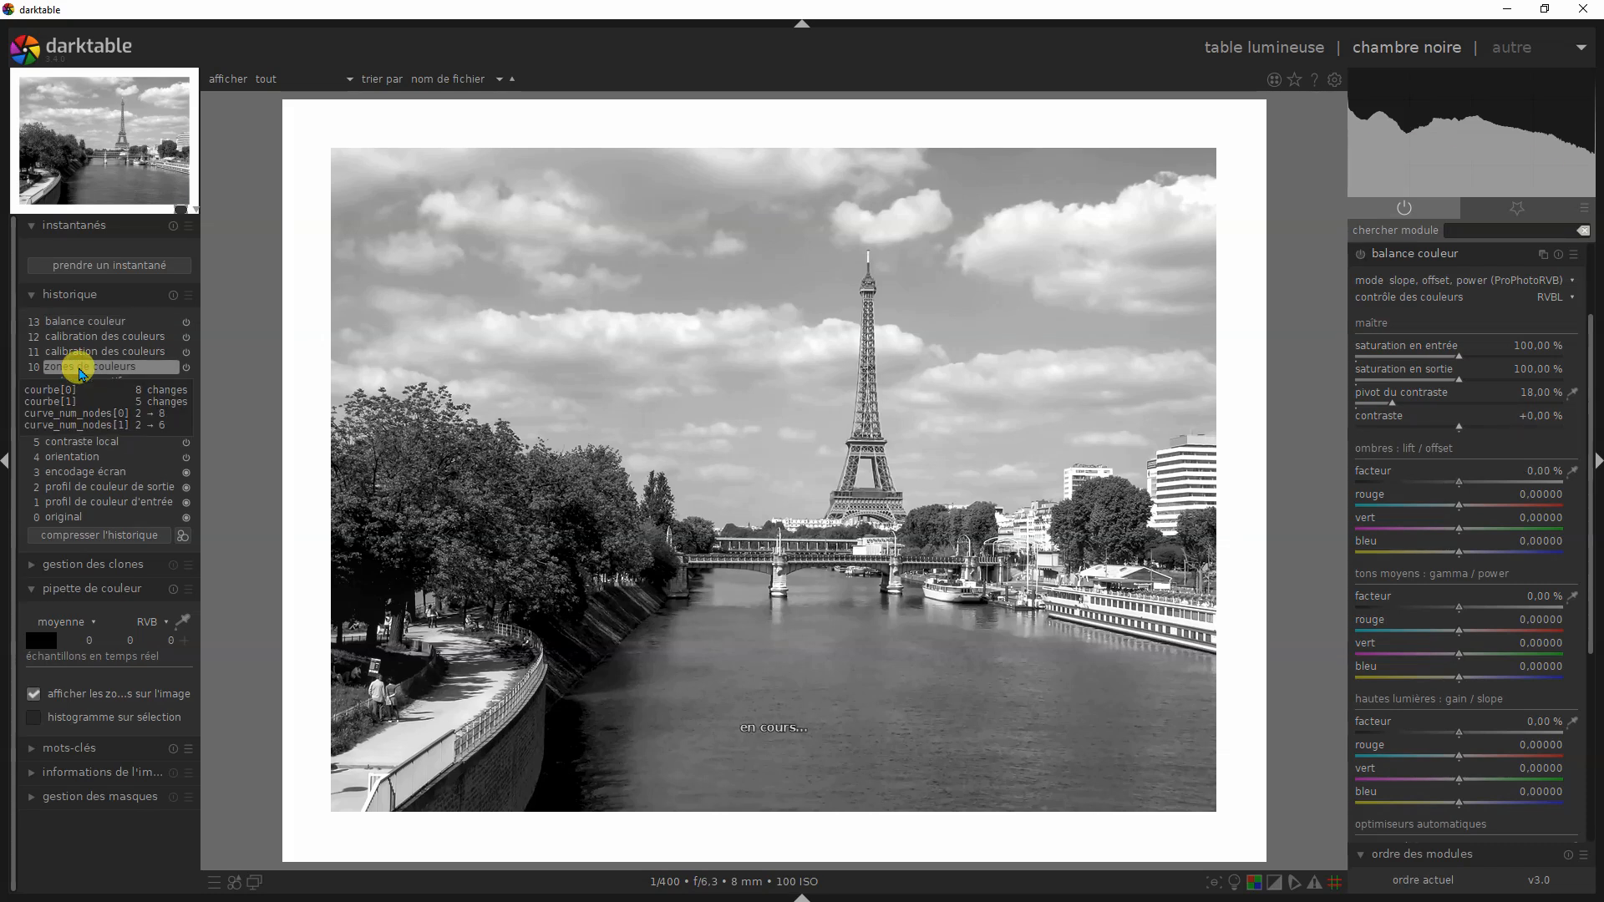
pyautogui.click(89, 356)
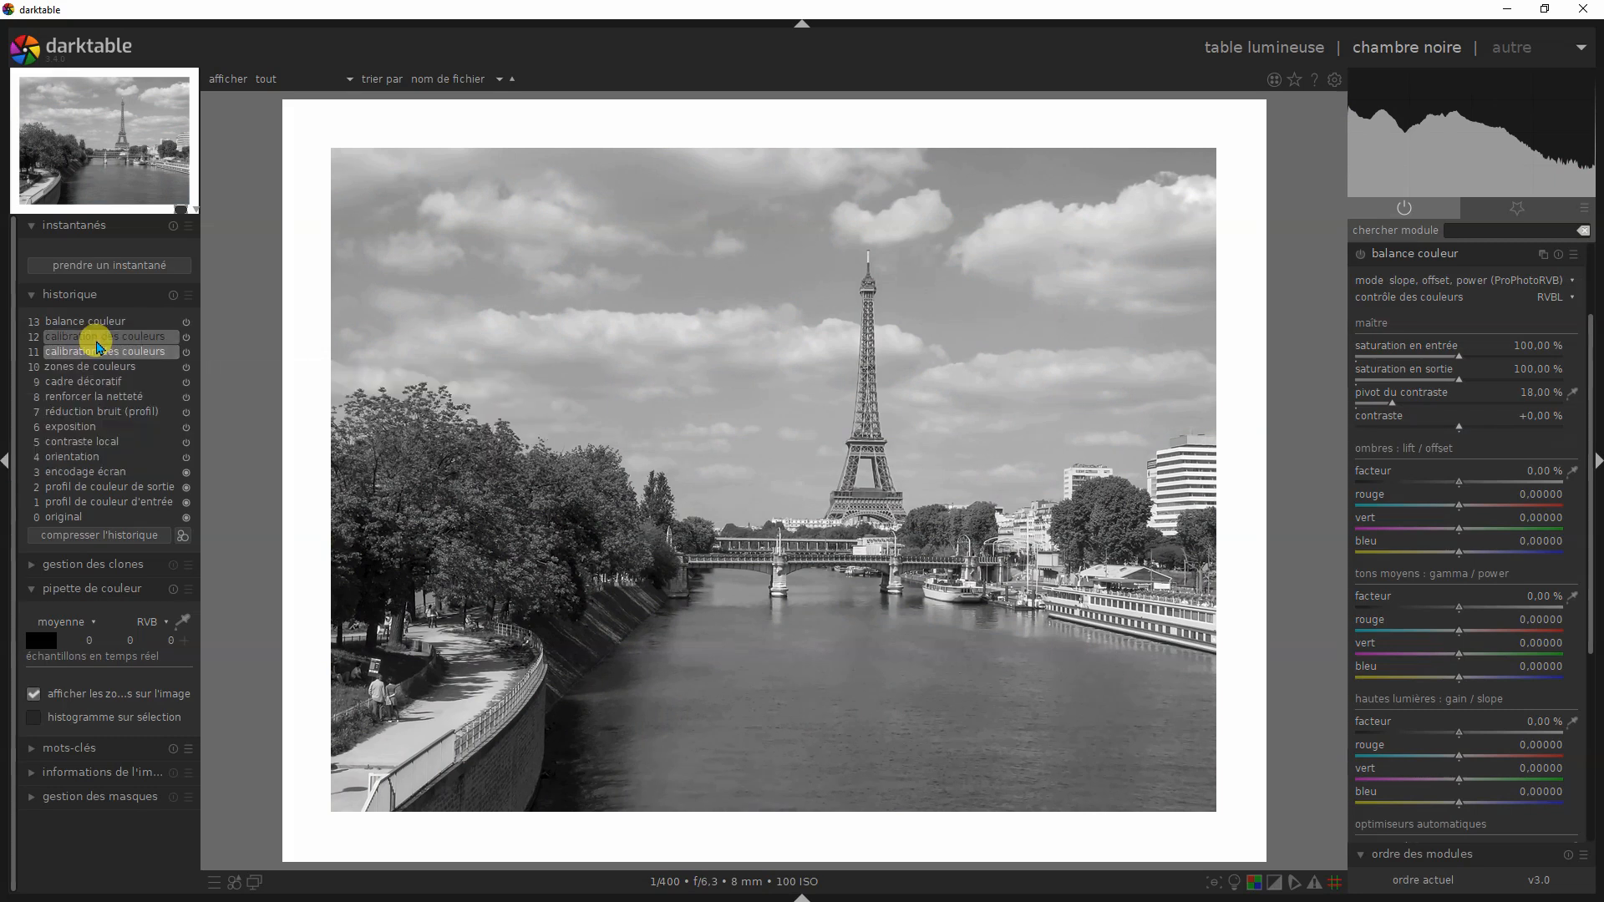
pyautogui.click(98, 339)
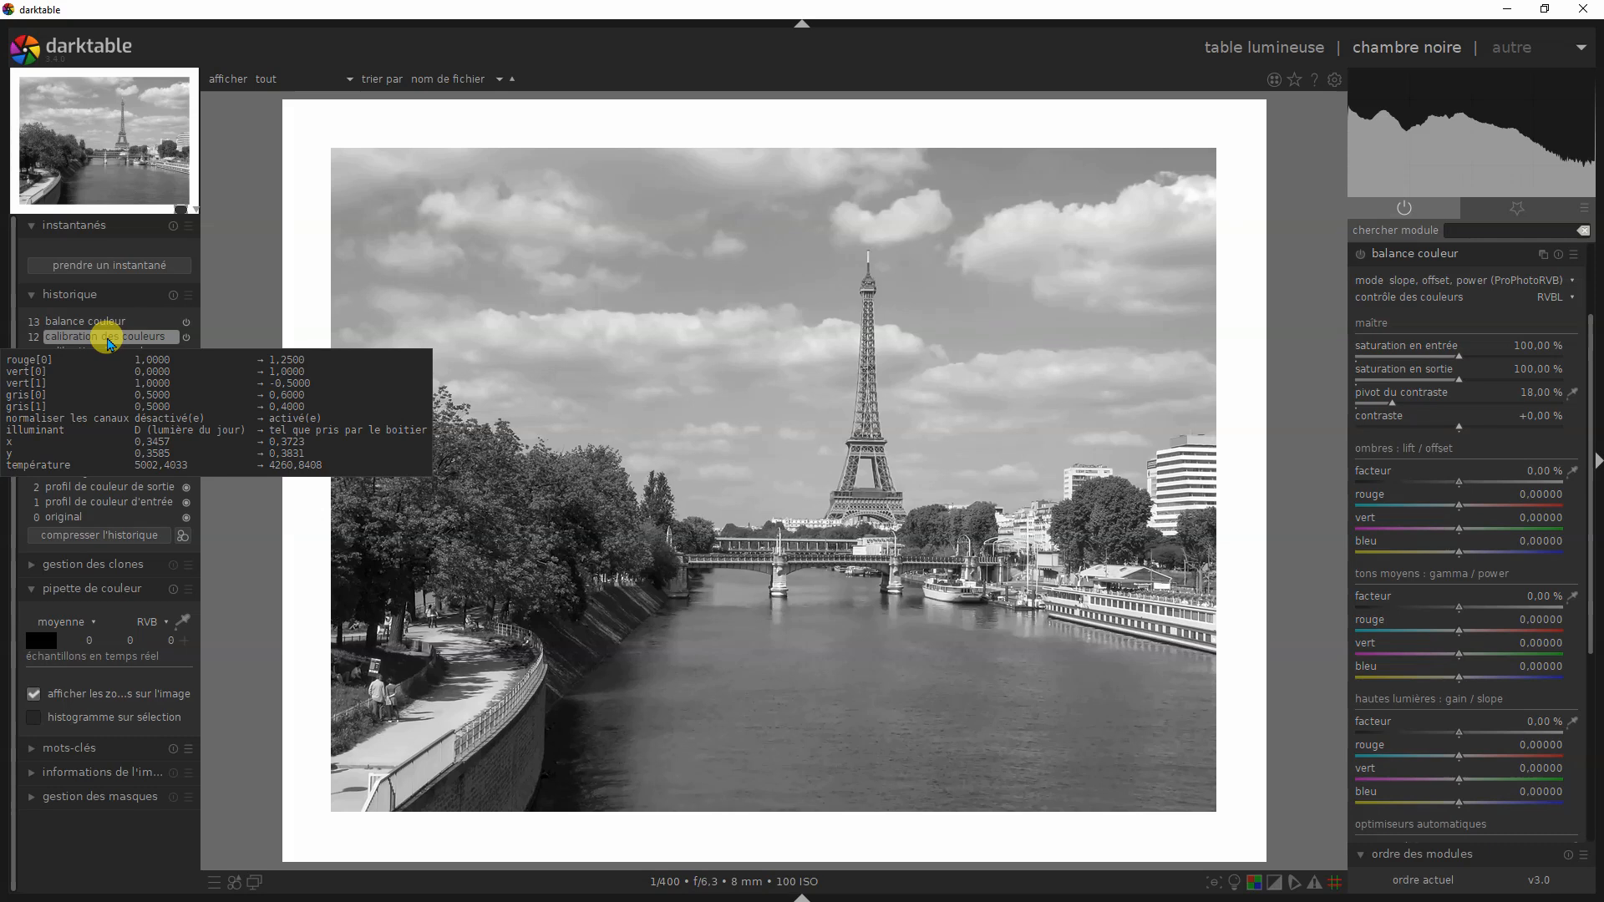
pyautogui.click(108, 324)
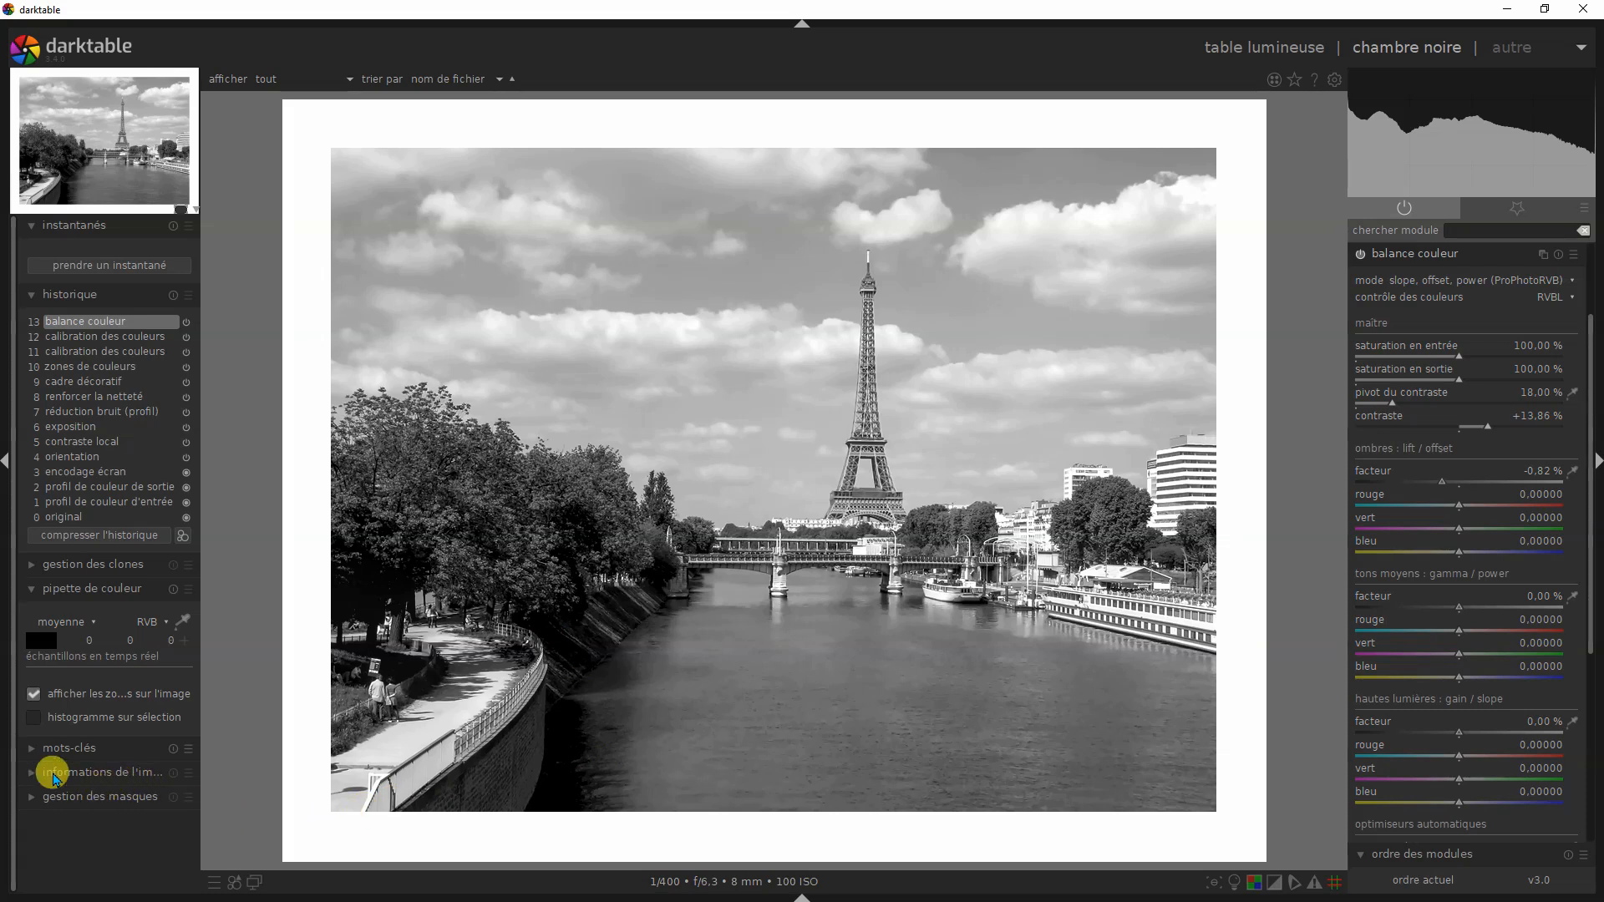
pyautogui.click(57, 518)
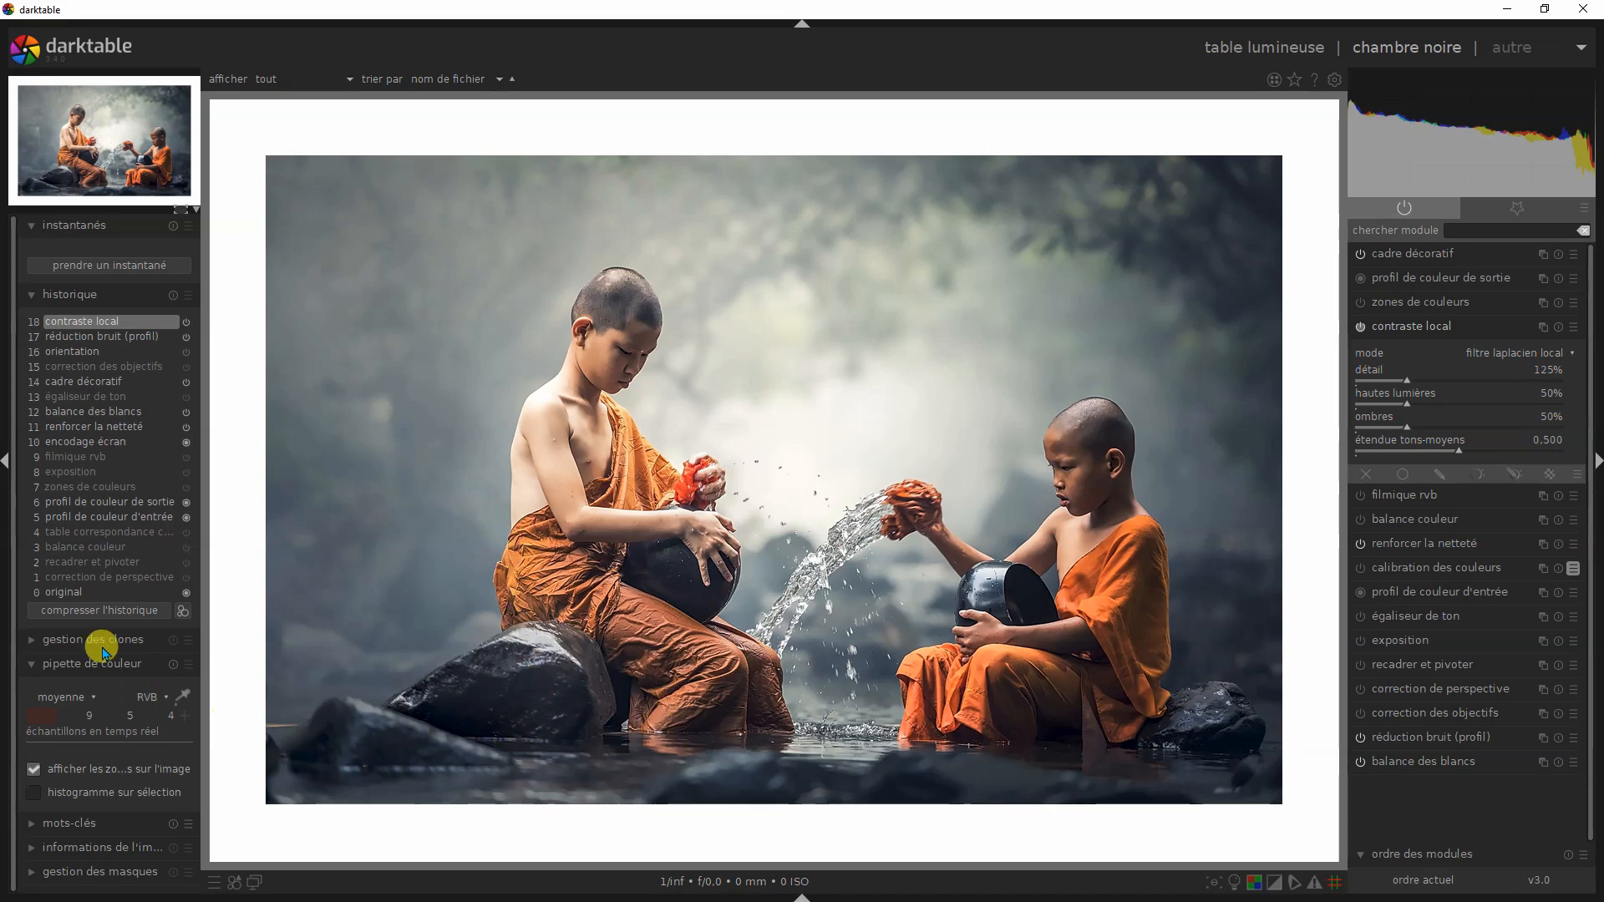
# - Show the two monks photo's original state, return it to cadre décoratif in the history, and check the background colour with pipette de couleur
pyautogui.click(74, 594)
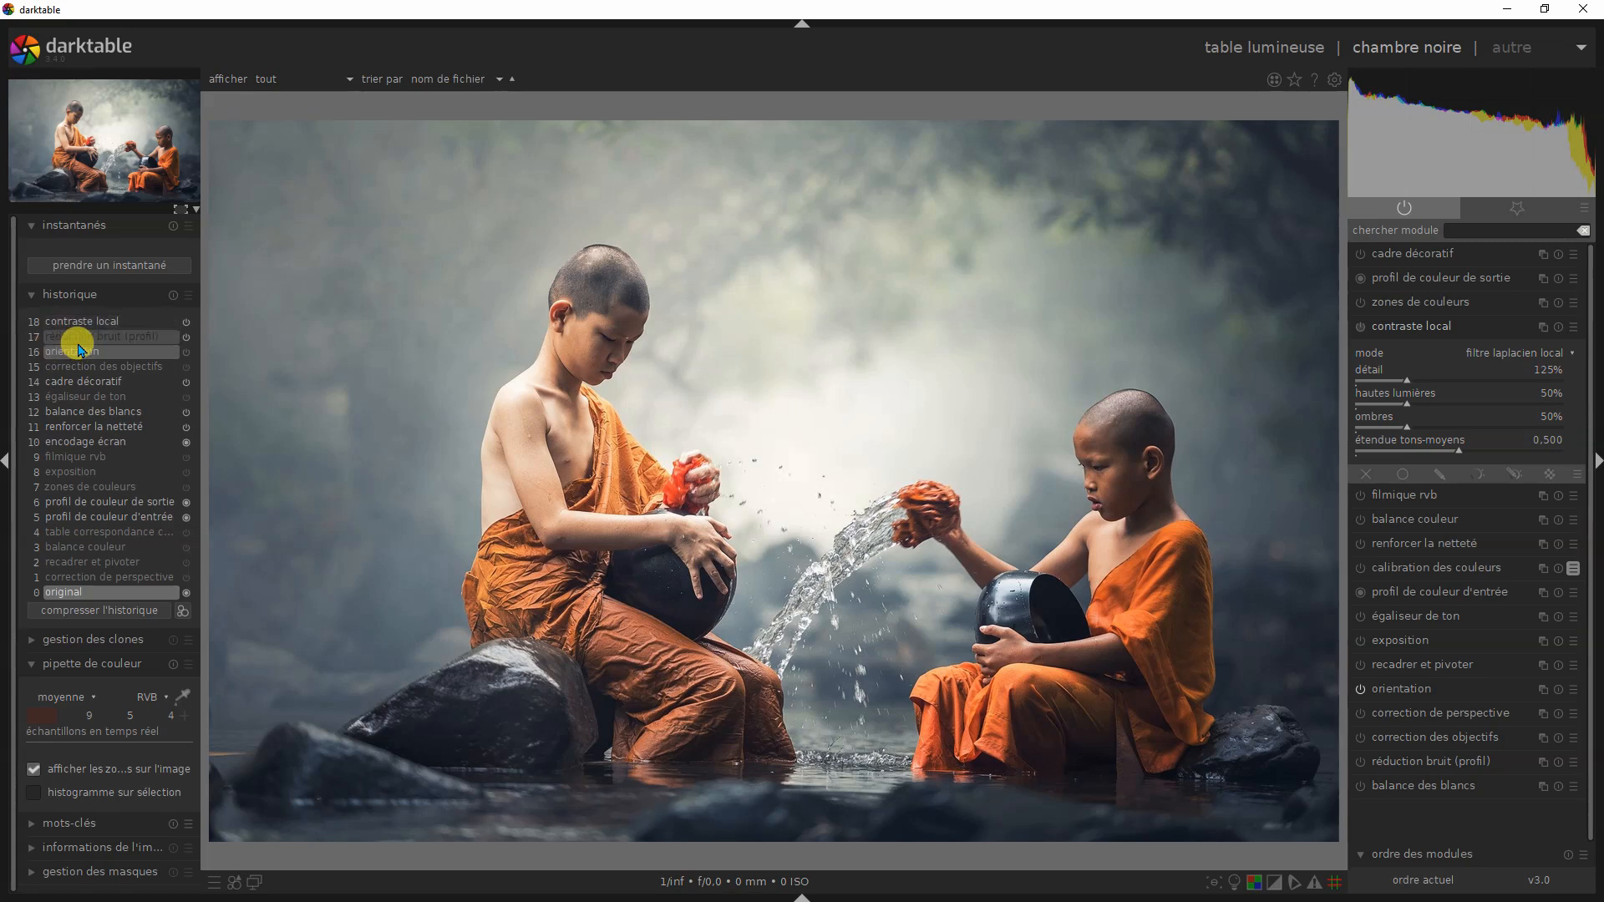
pyautogui.click(86, 382)
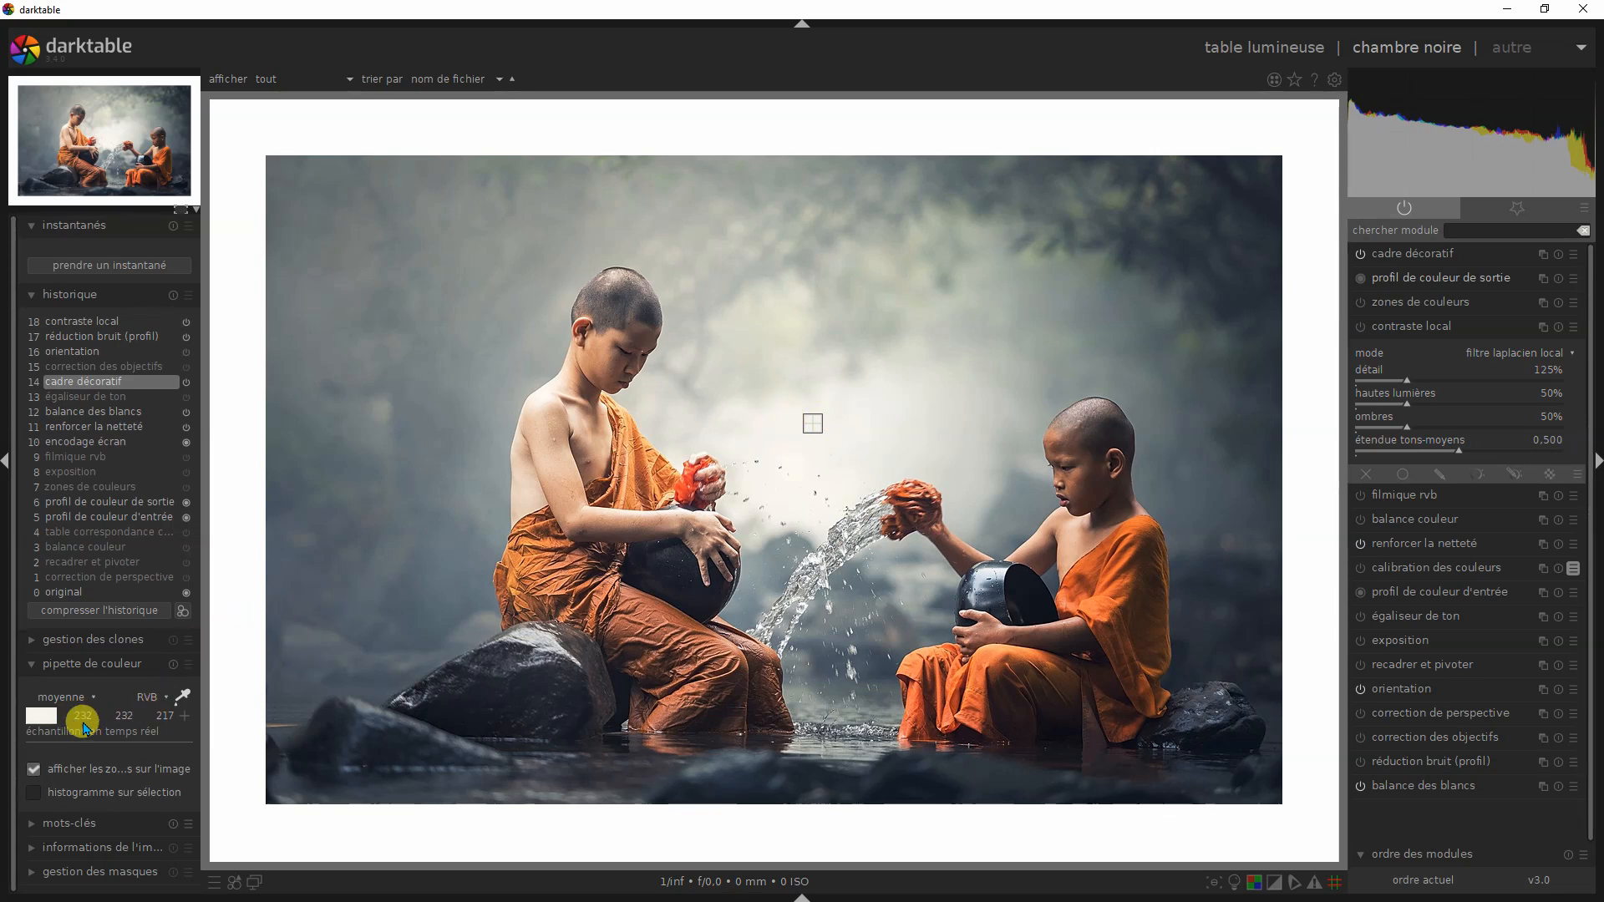
pyautogui.moveTo(102, 720)
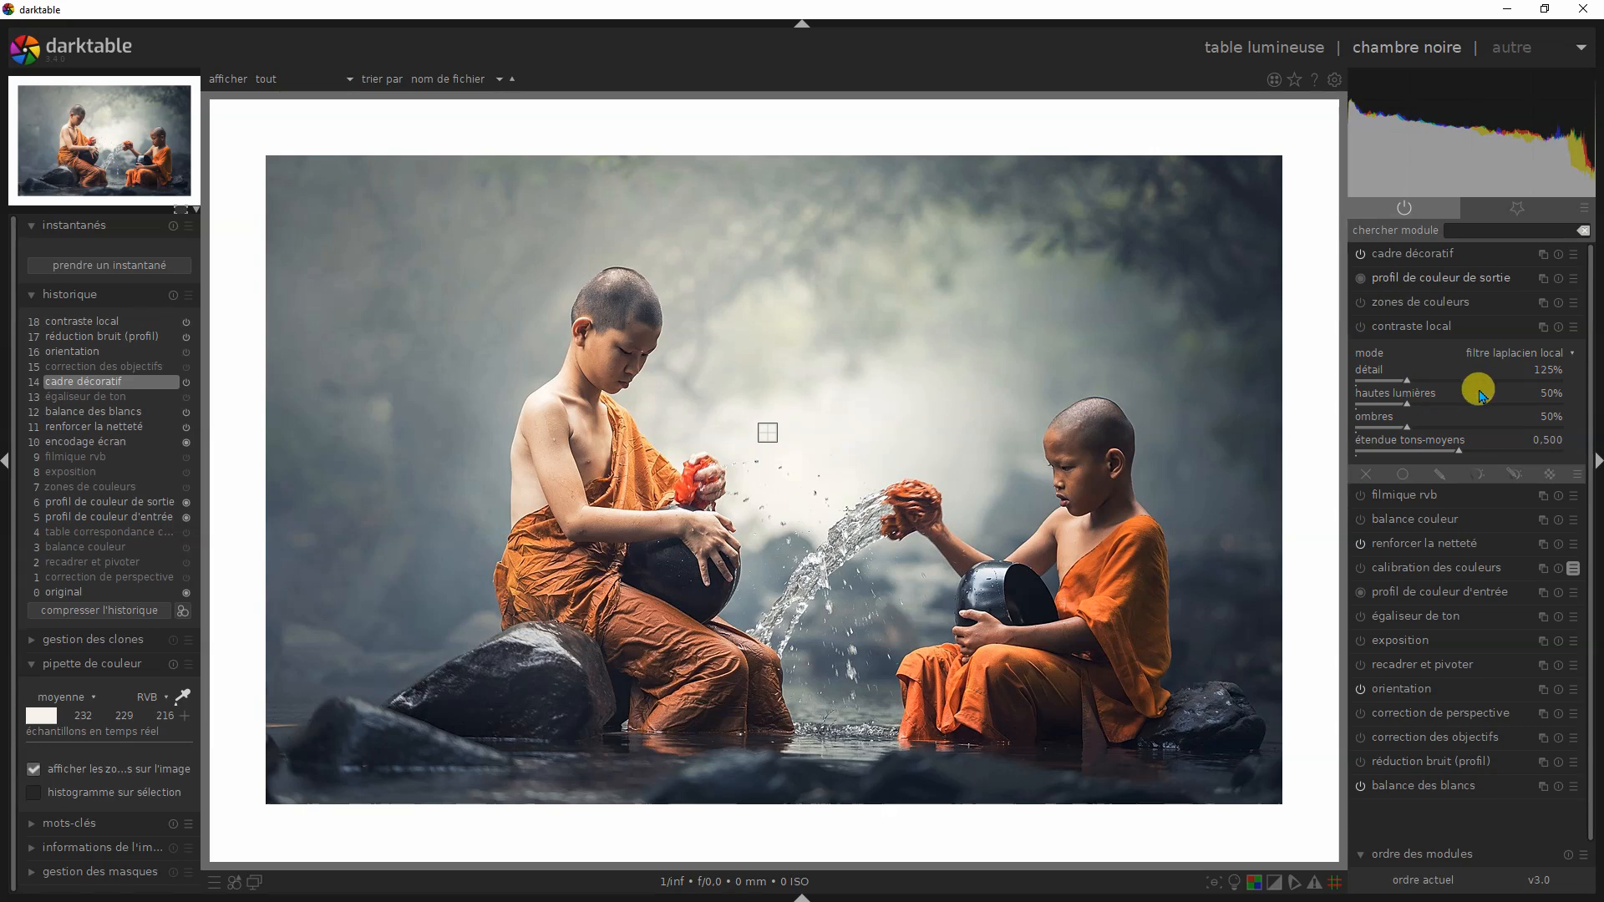
# - Enable calibration des couleurs on the monks photo, applying the ORANGE preset and switching to MAGENTA
pyautogui.click(1362, 568)
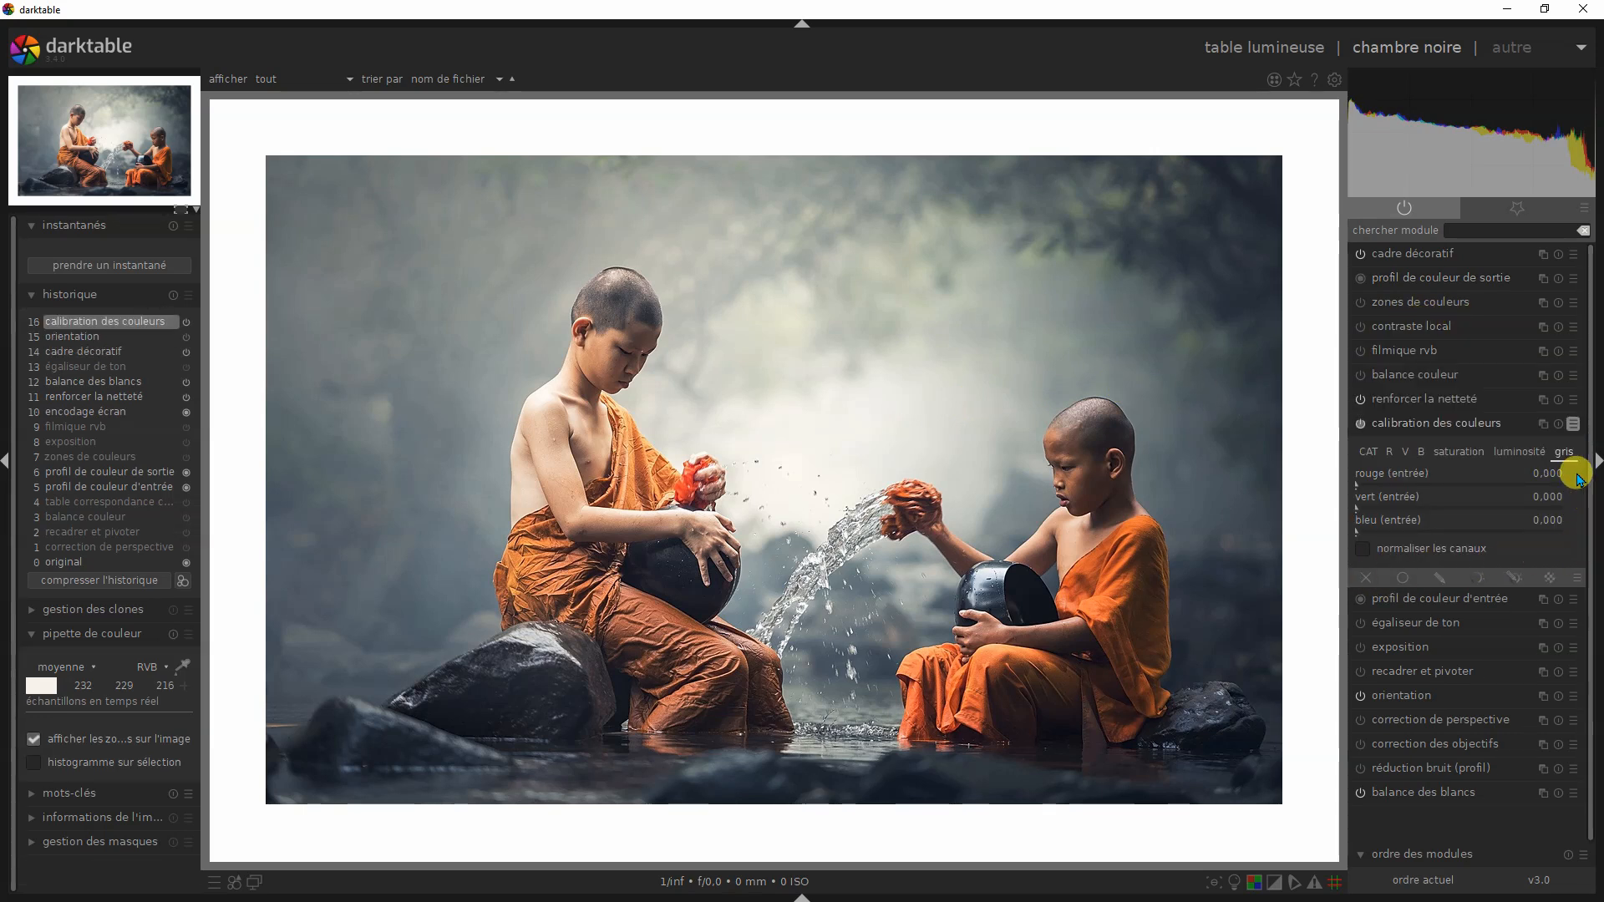
pyautogui.click(1574, 426)
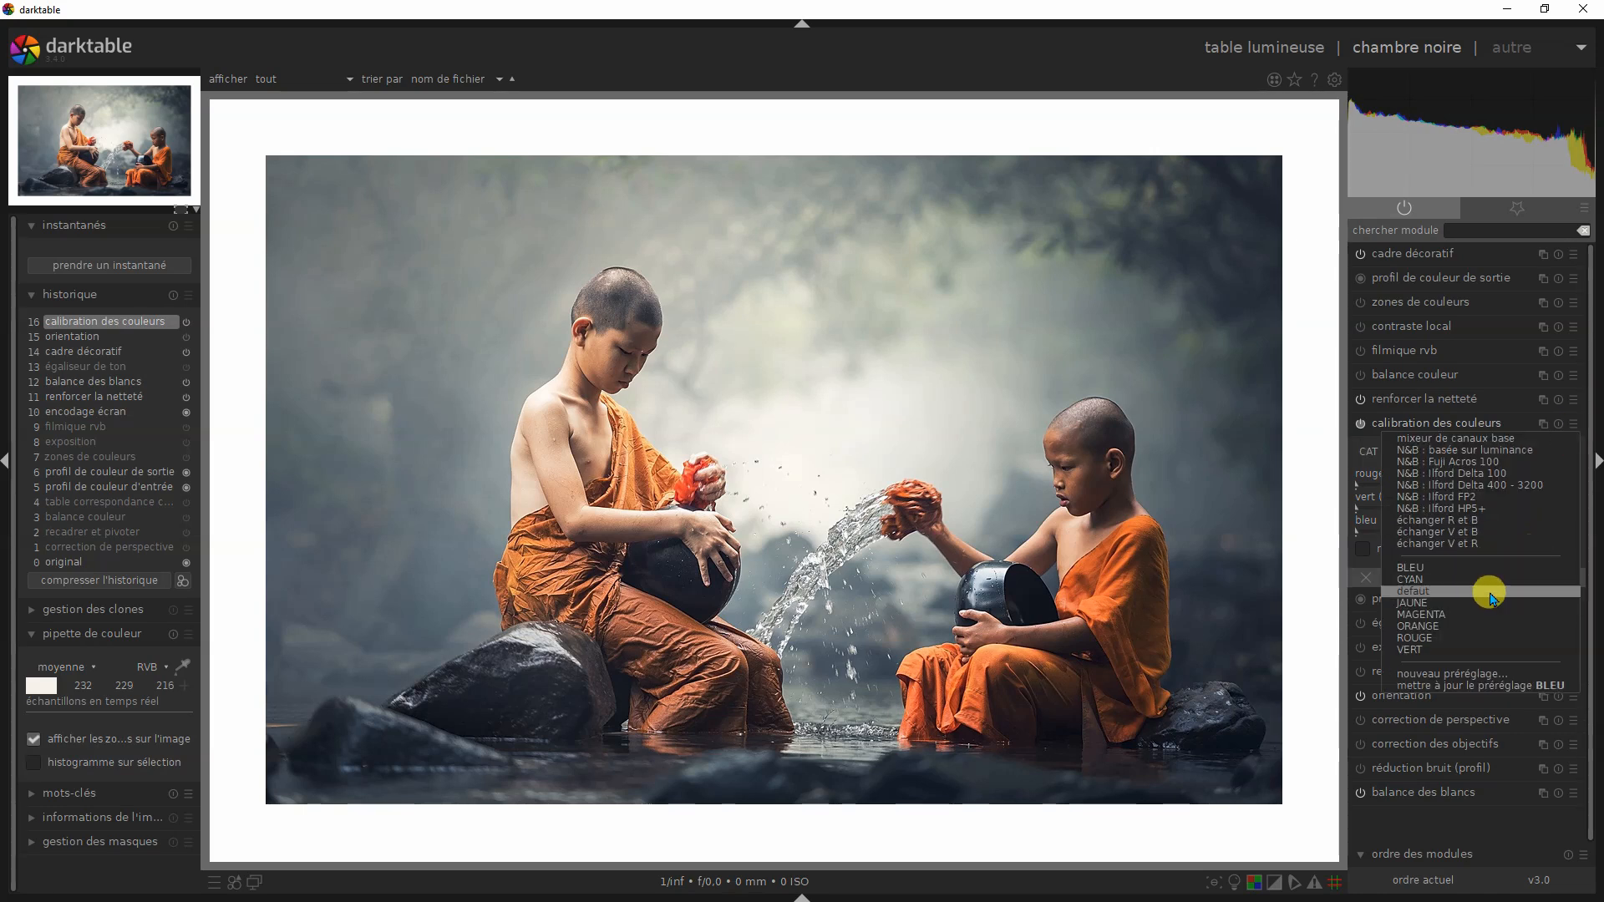
pyautogui.click(1437, 628)
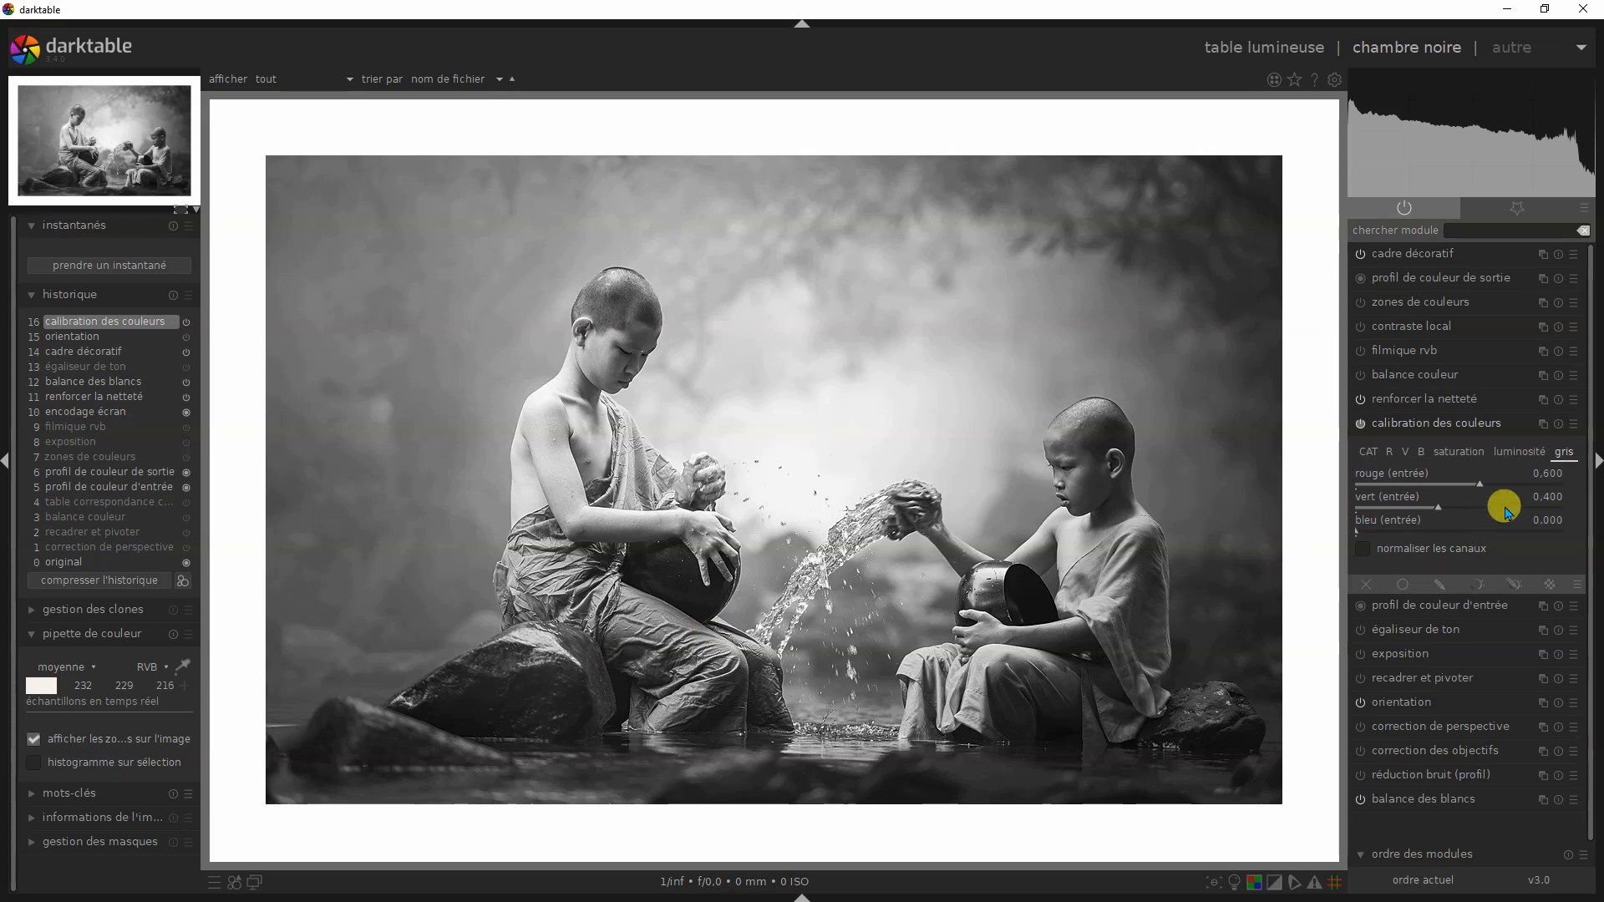
pyautogui.click(1568, 433)
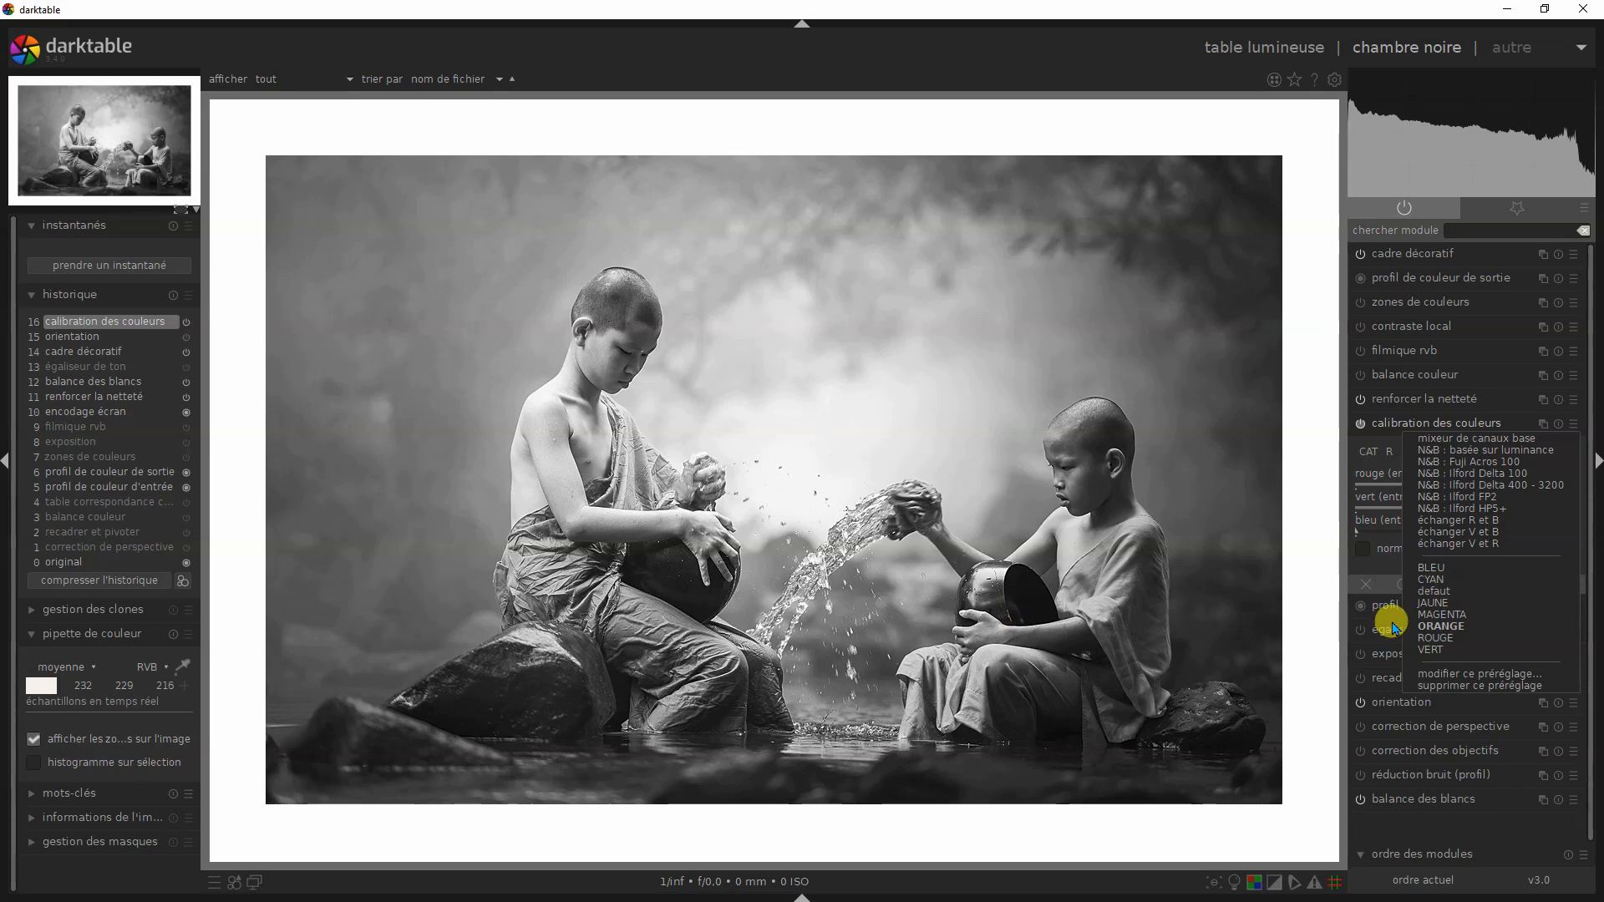
pyautogui.click(1449, 617)
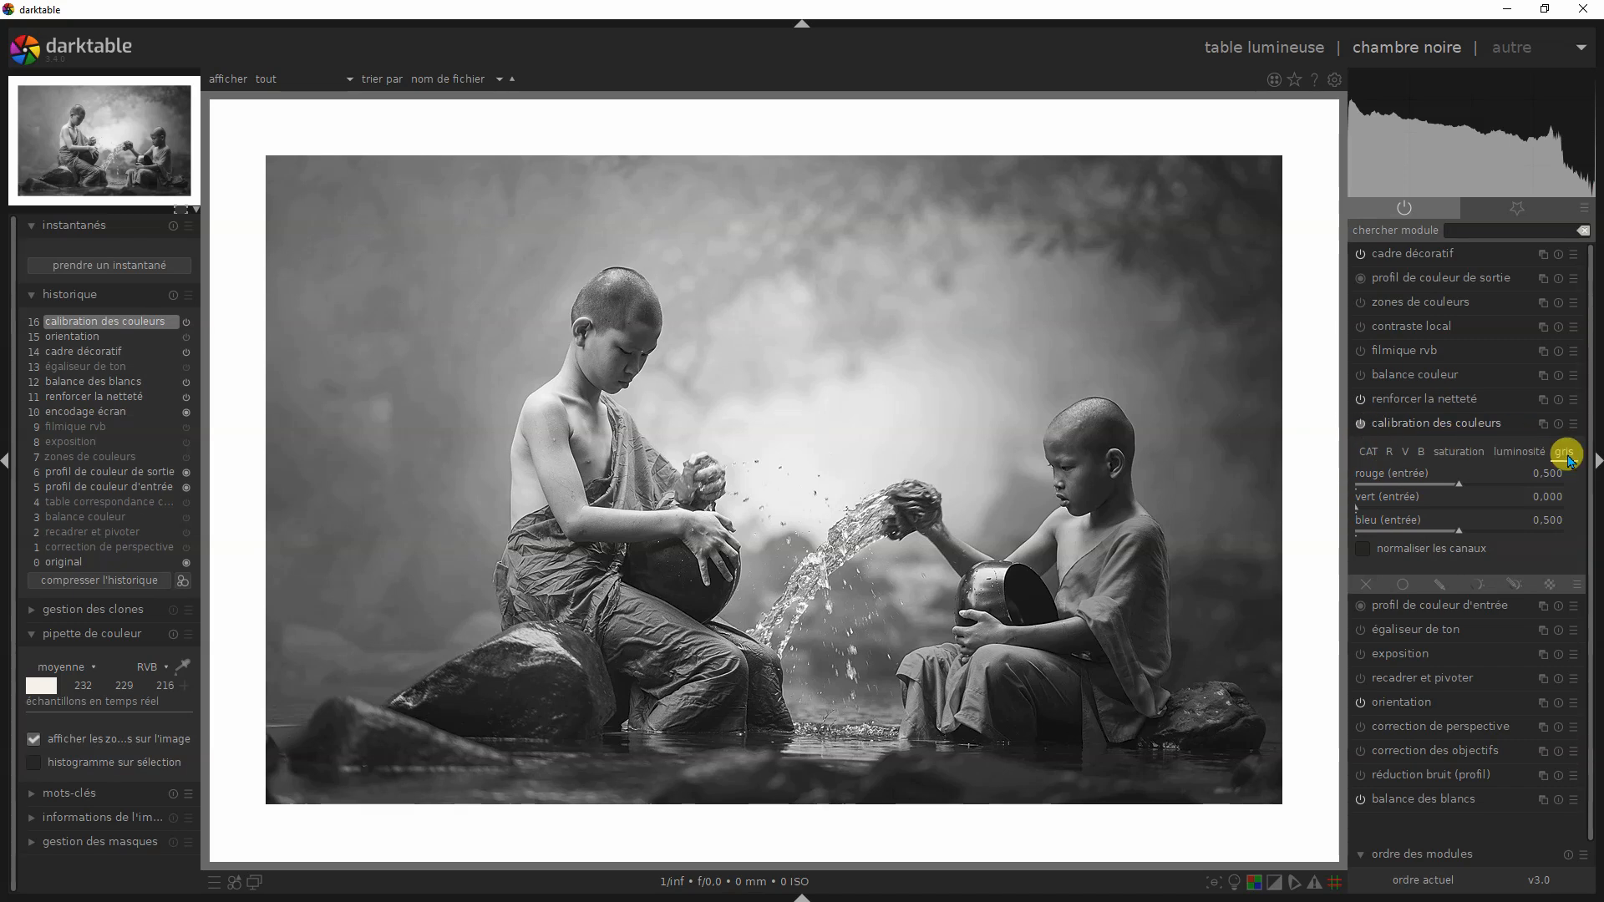
# - Switch calibration des couleurs off to compare with the colour version, and reapply the MAGENTA preset
pyautogui.click(1576, 431)
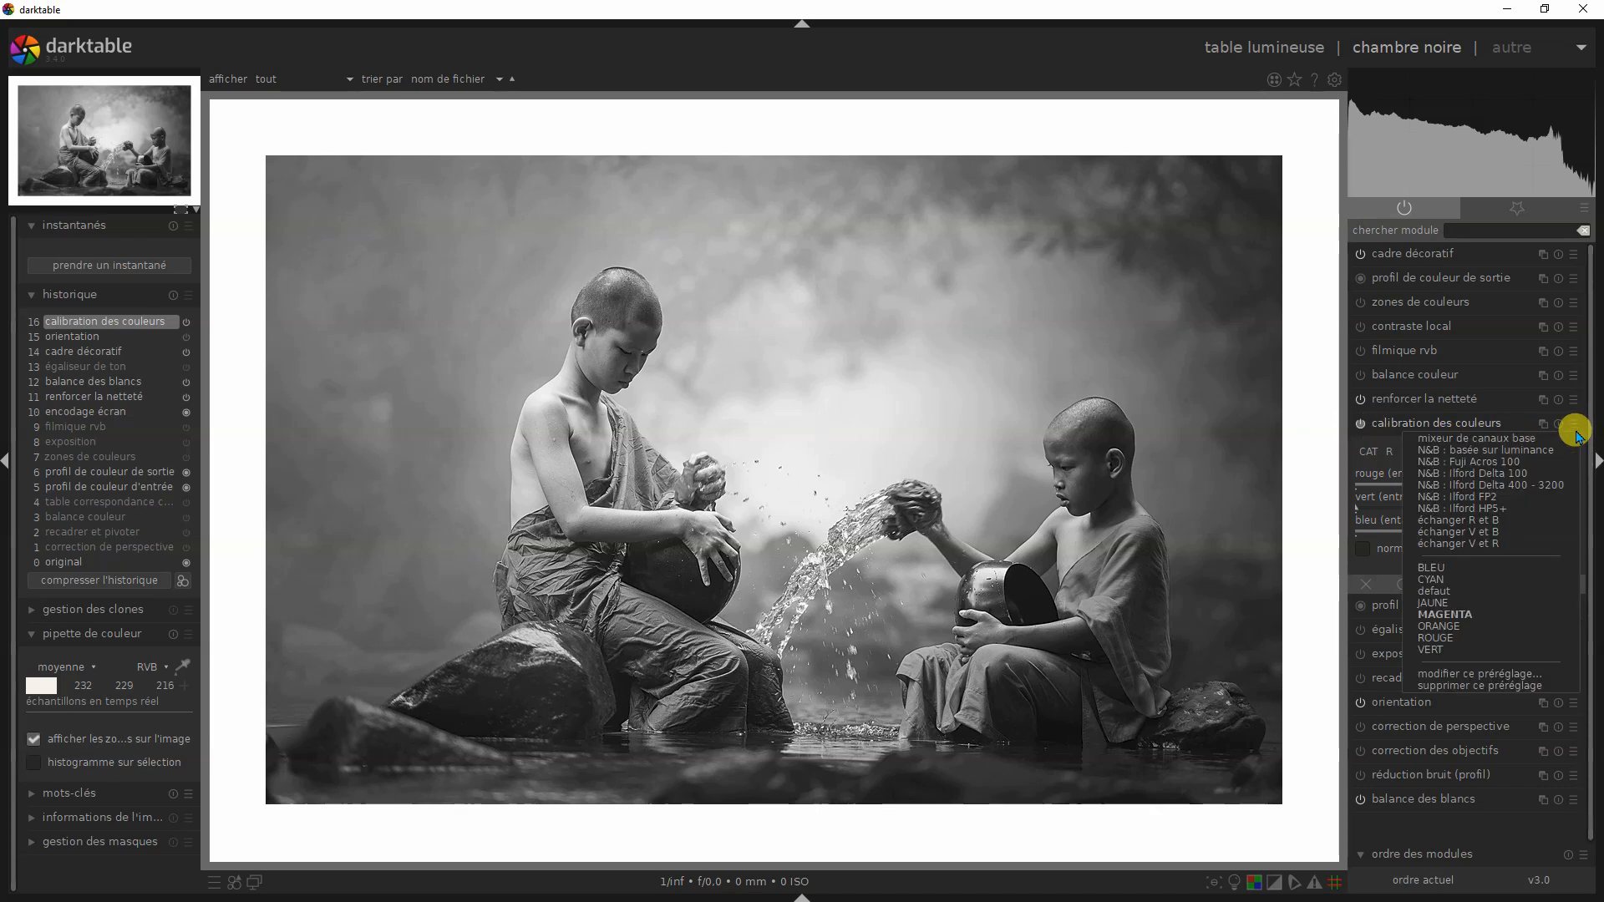
pyautogui.click(1361, 429)
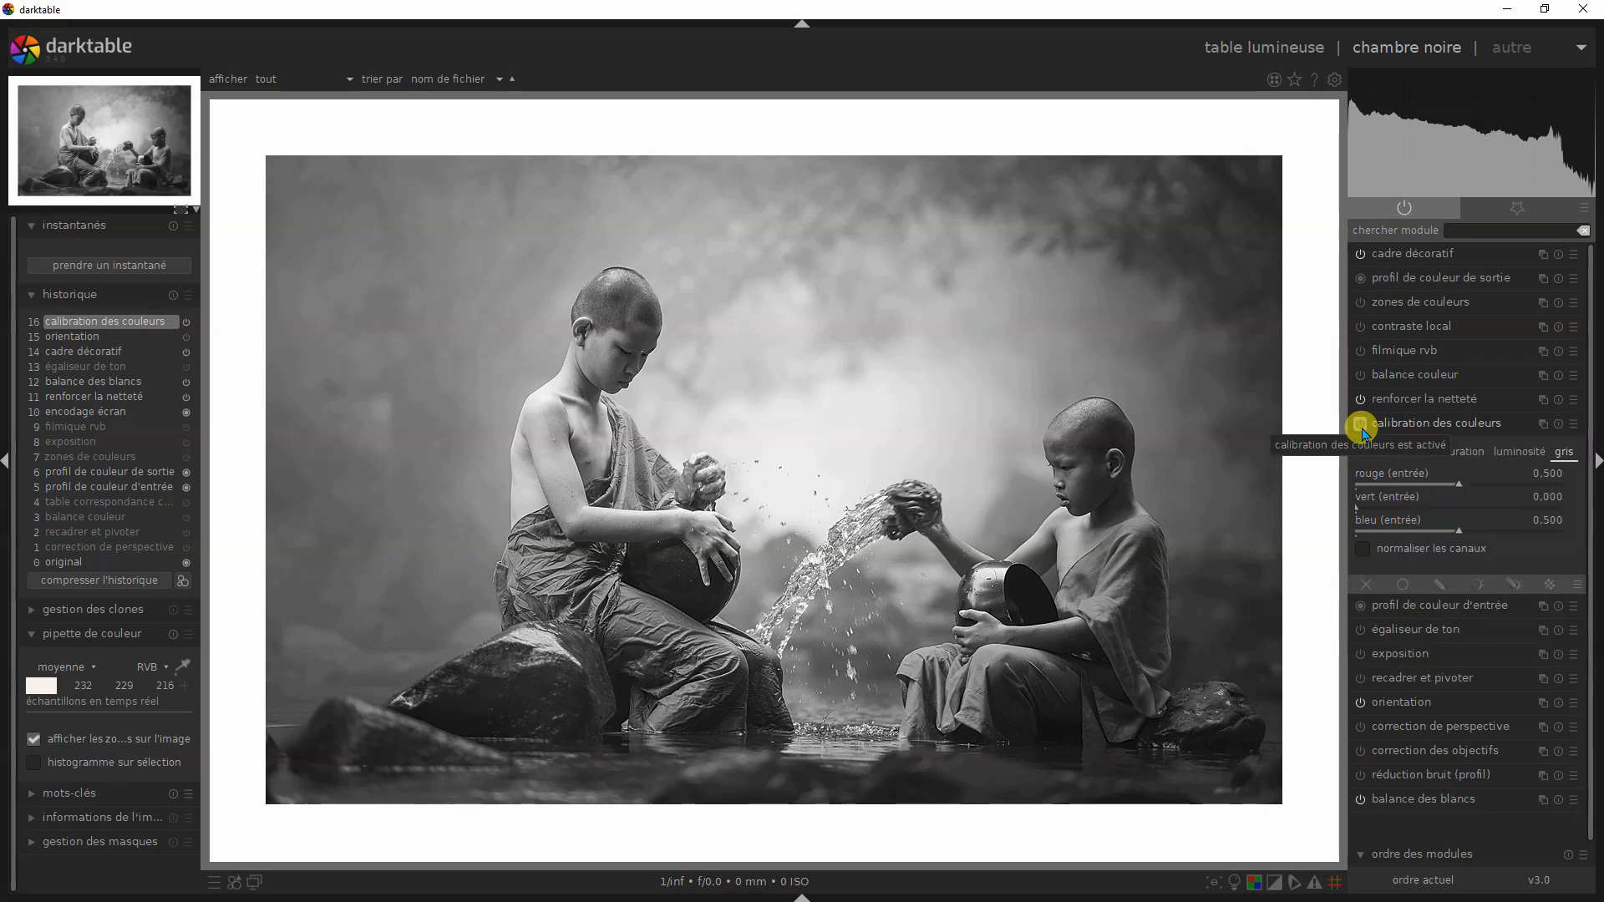
pyautogui.click(1360, 425)
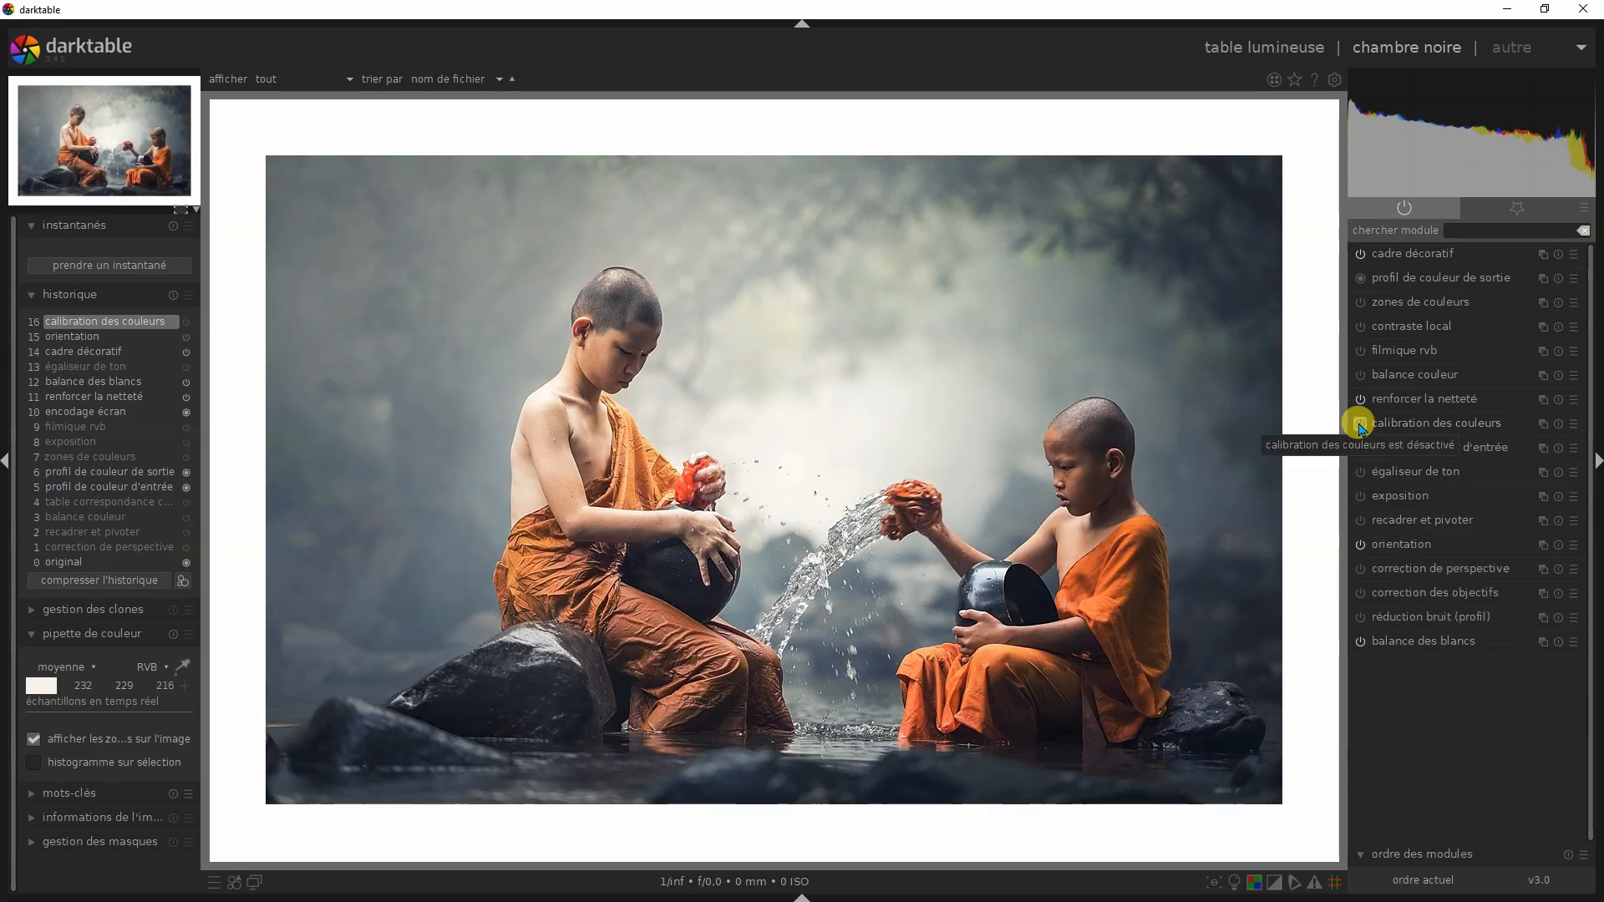
pyautogui.click(1572, 424)
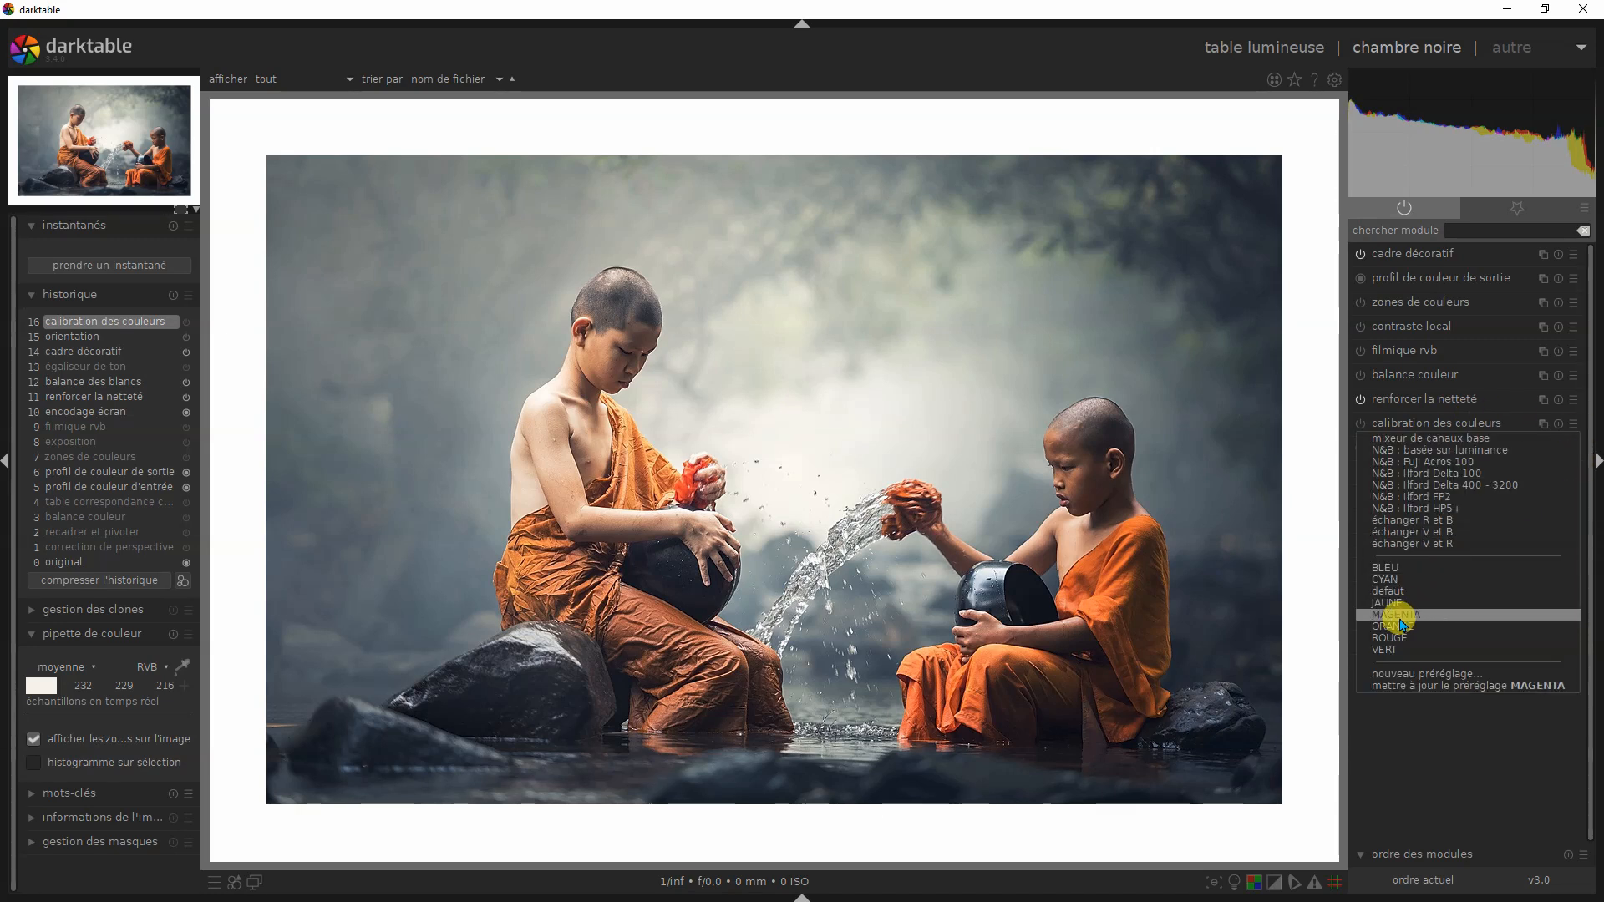
pyautogui.click(1401, 616)
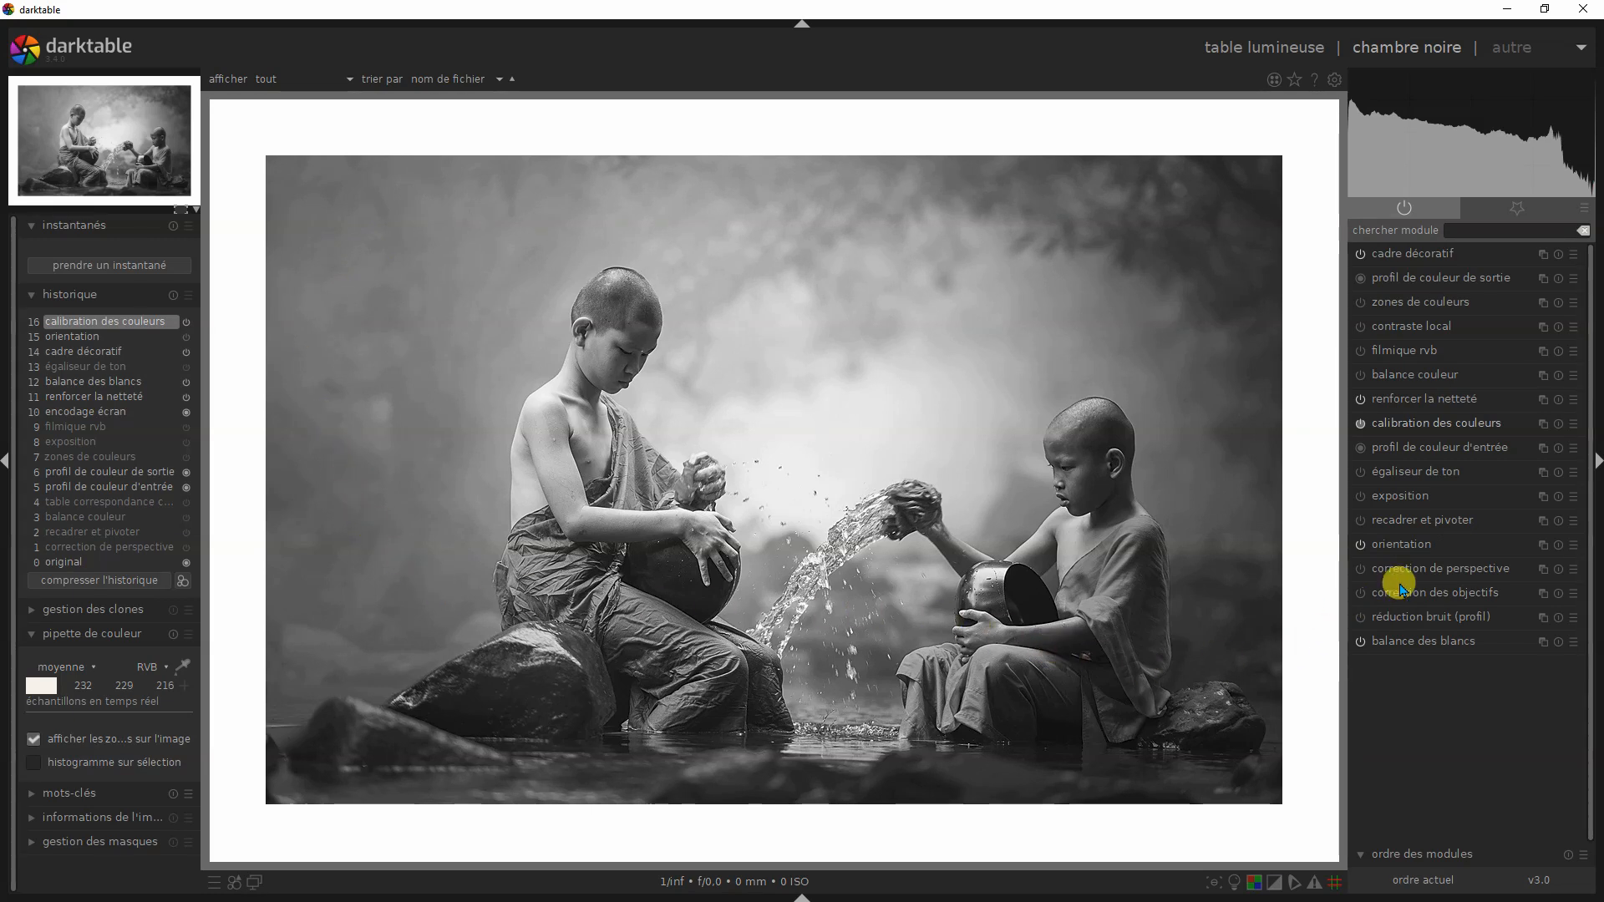
# - Switch the monks photo's calibration des couleurs preset to CYAN, compare it with BLEU, and settle on CYAN
pyautogui.click(1574, 425)
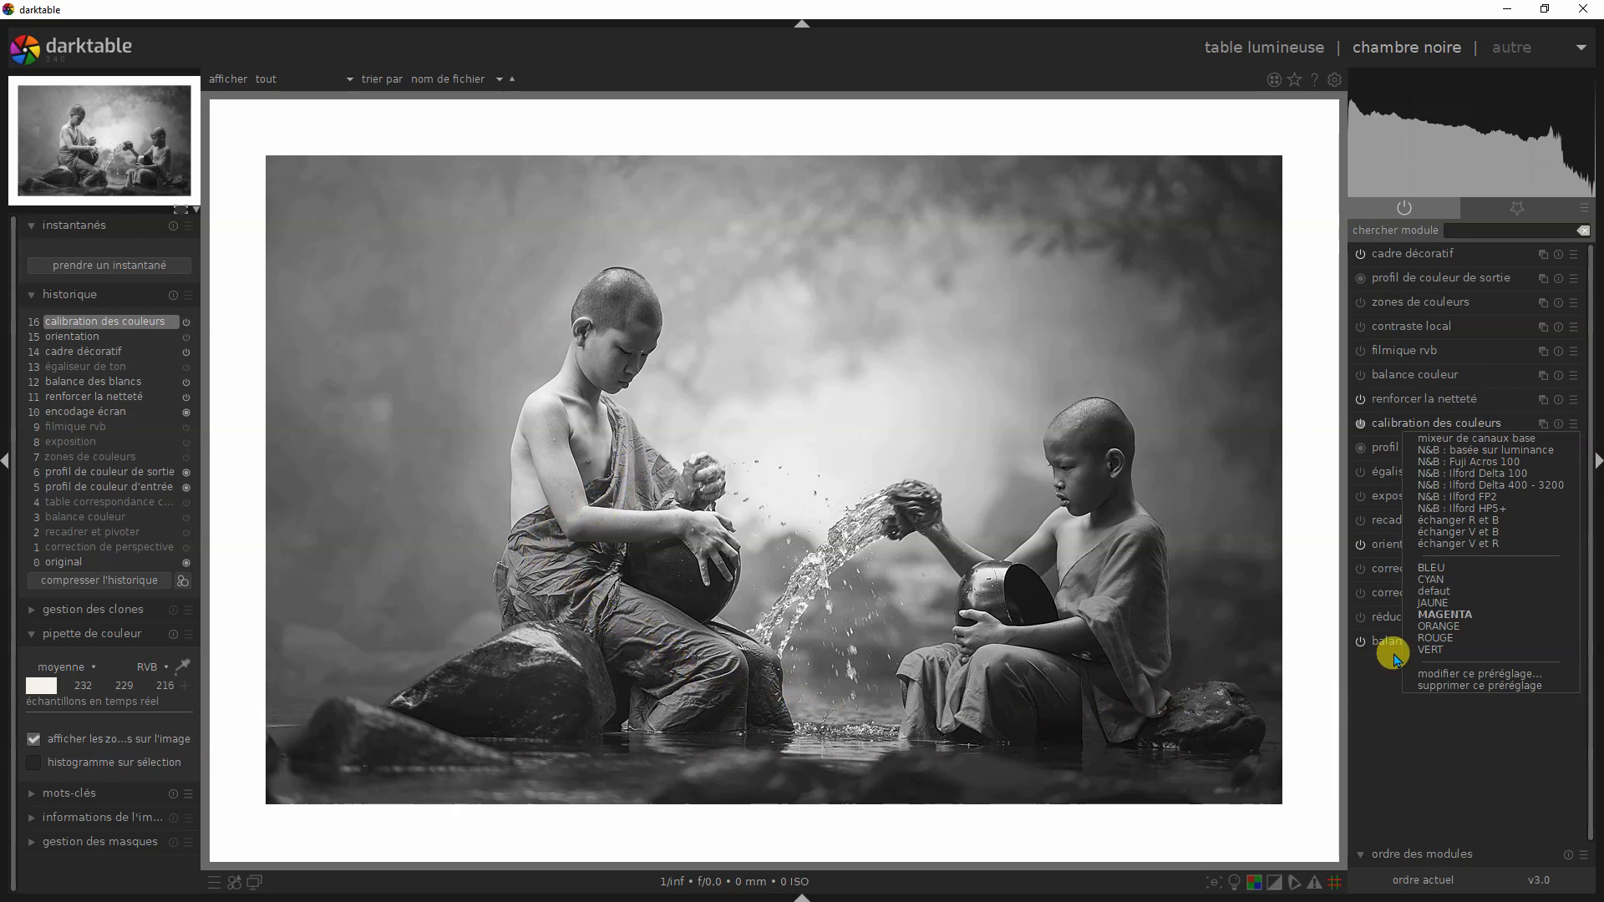
pyautogui.click(1462, 580)
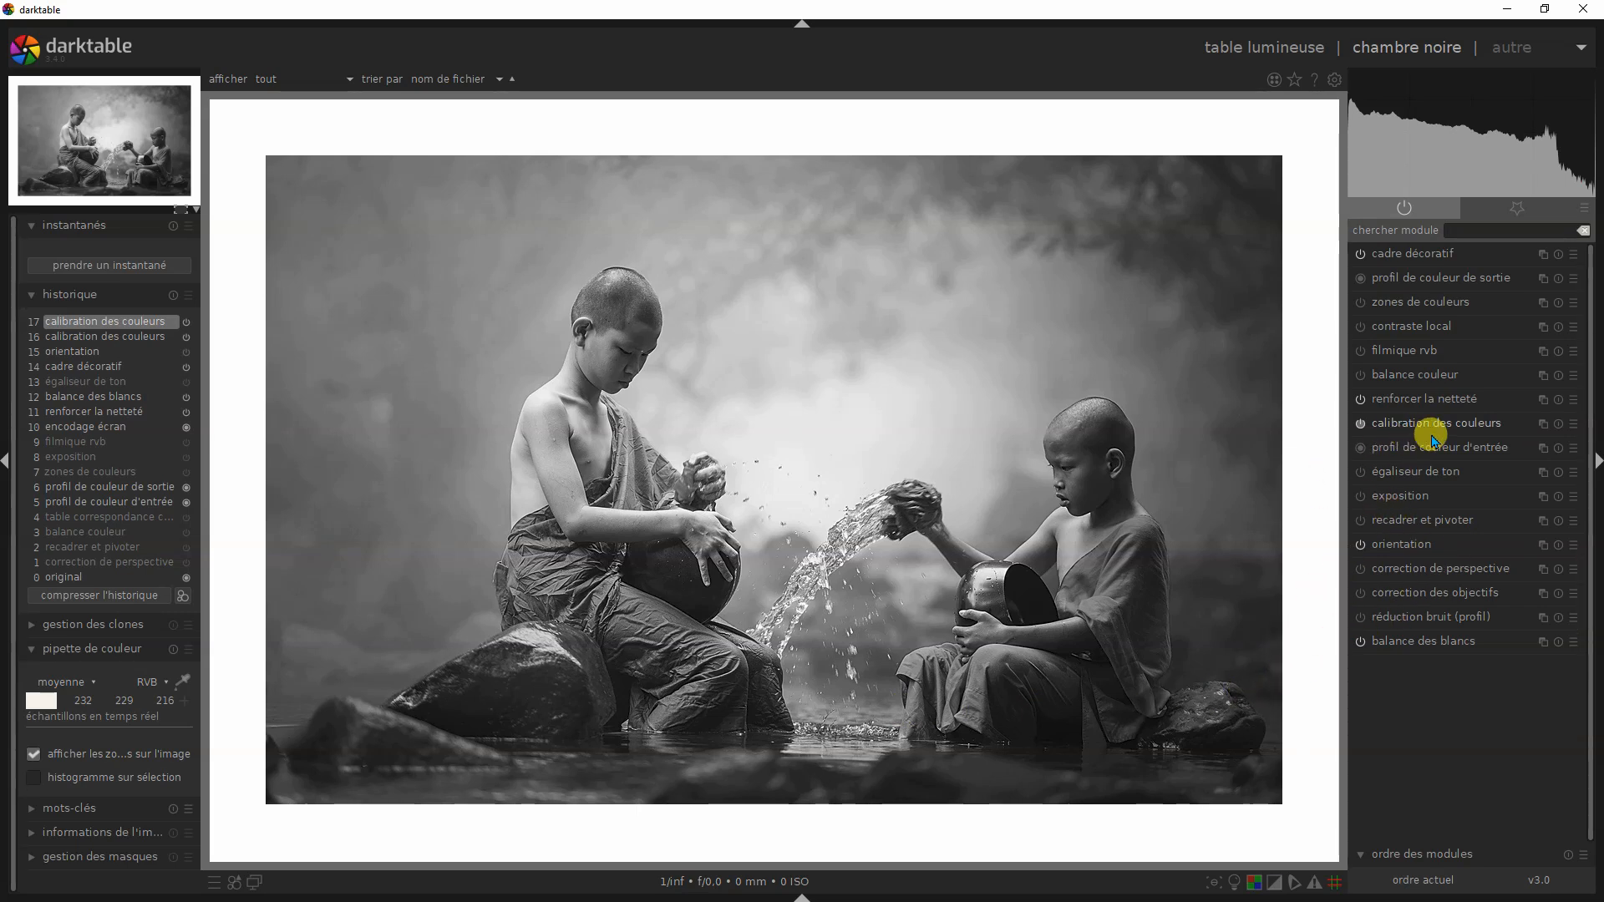
pyautogui.click(1574, 425)
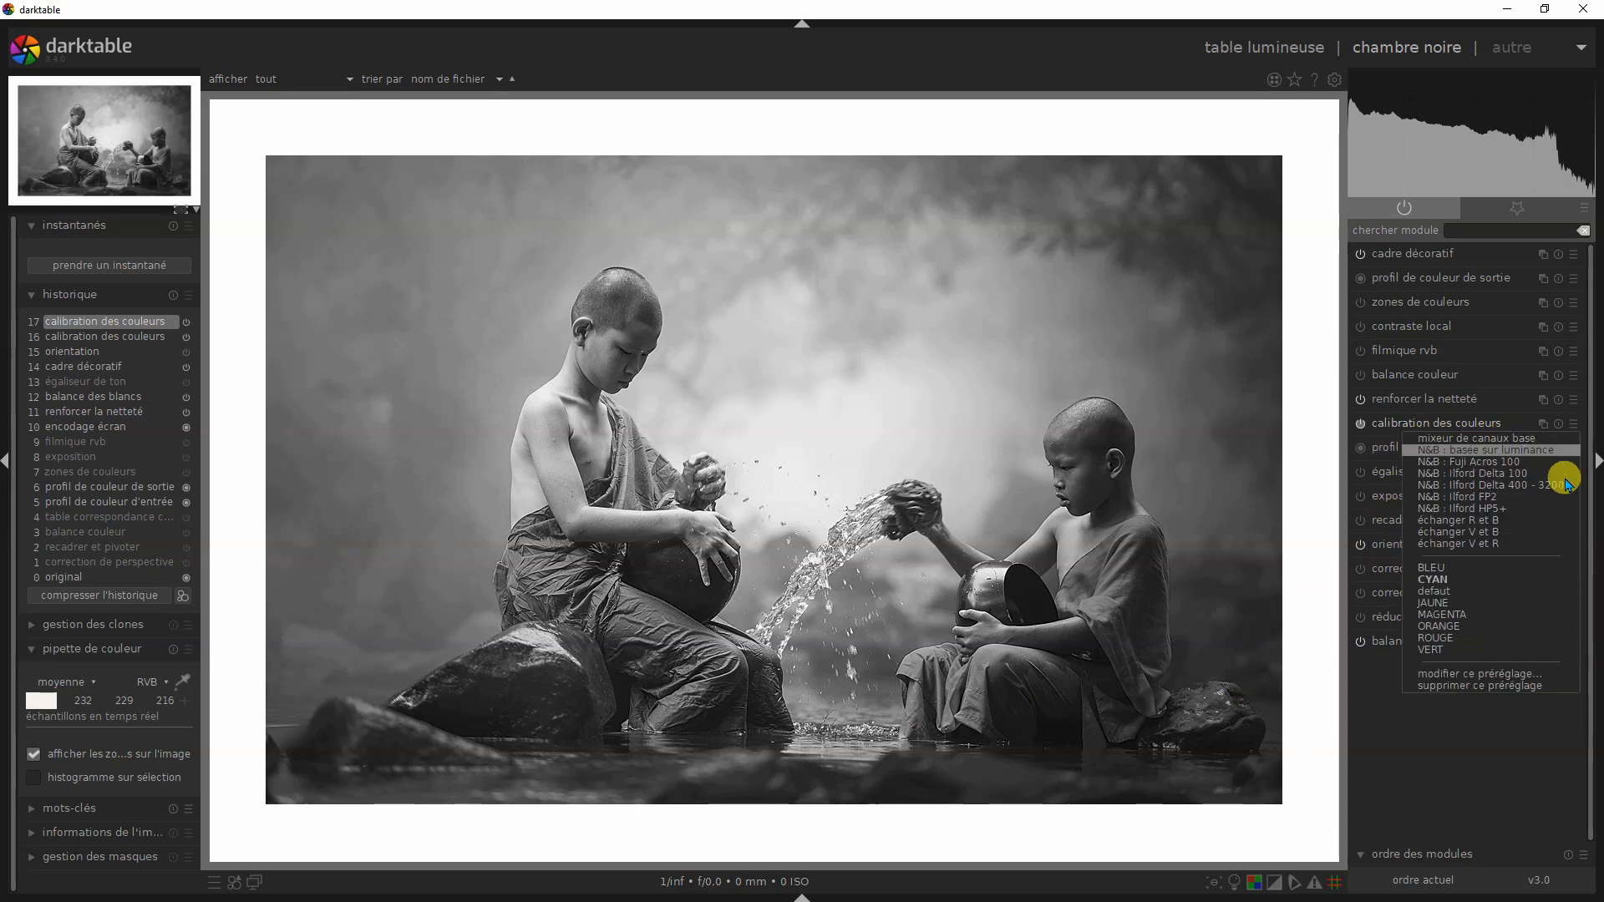
pyautogui.click(1437, 568)
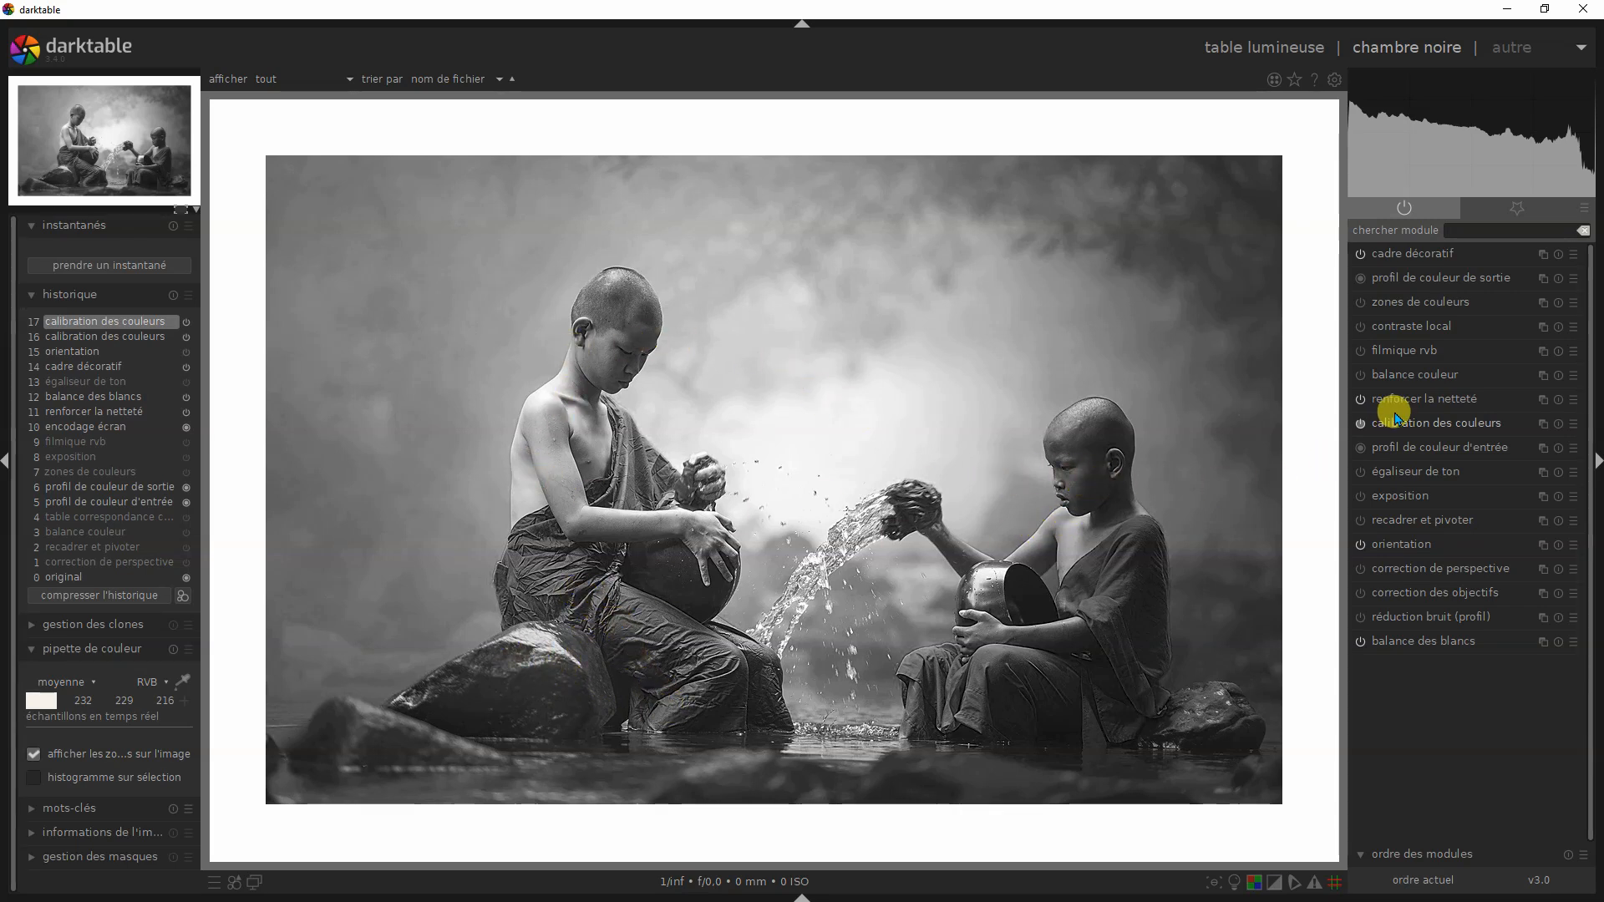
pyautogui.click(1574, 424)
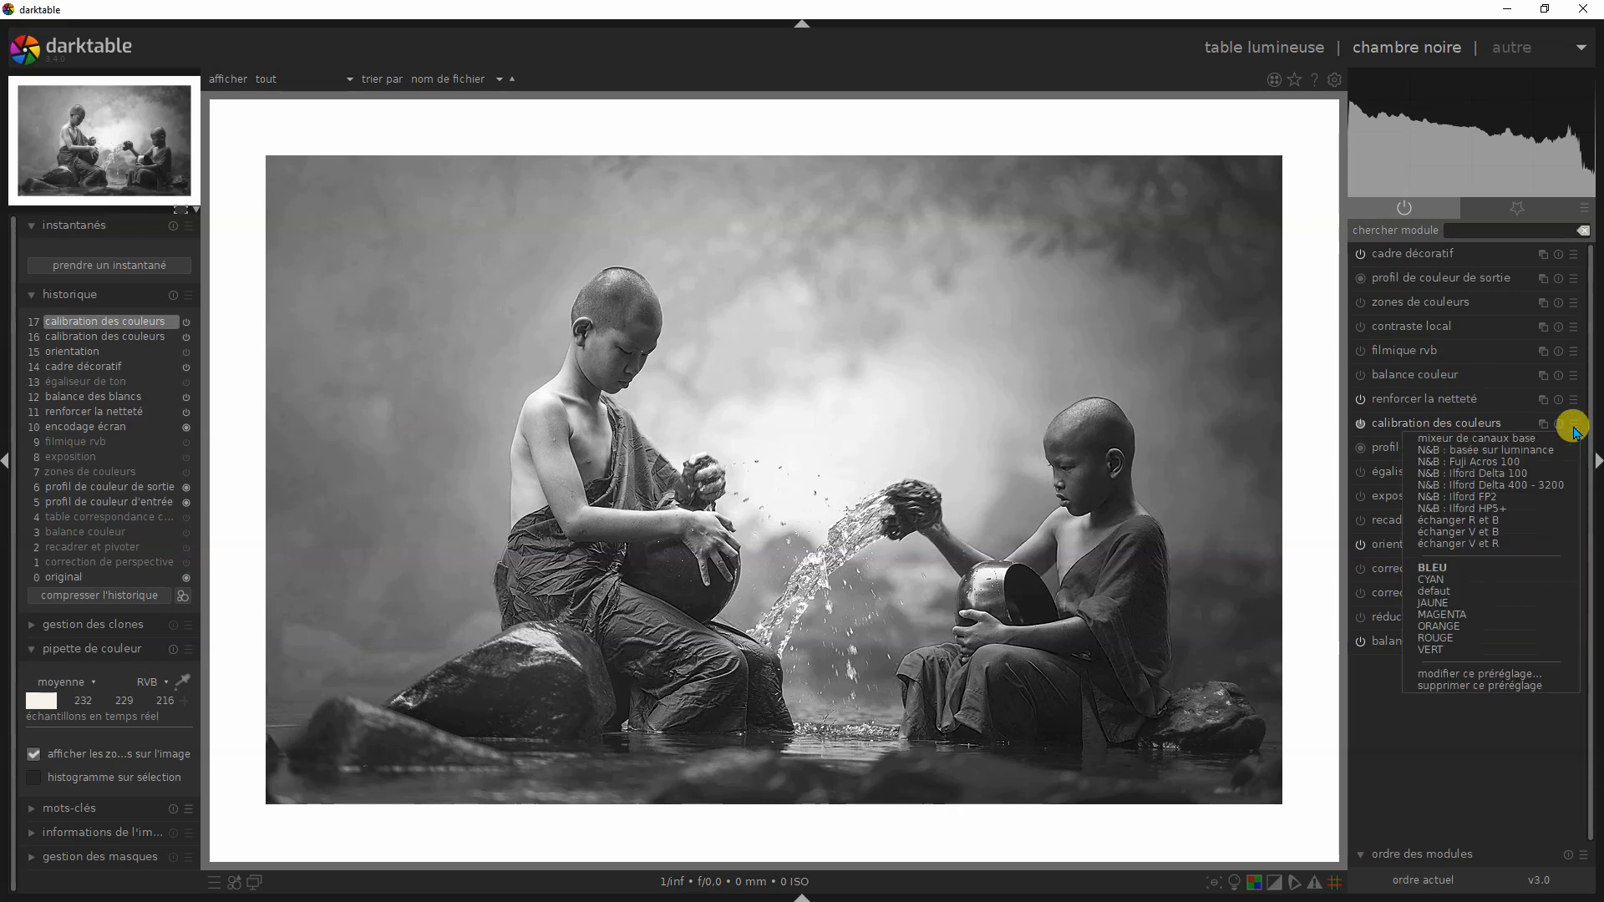
pyautogui.click(1454, 580)
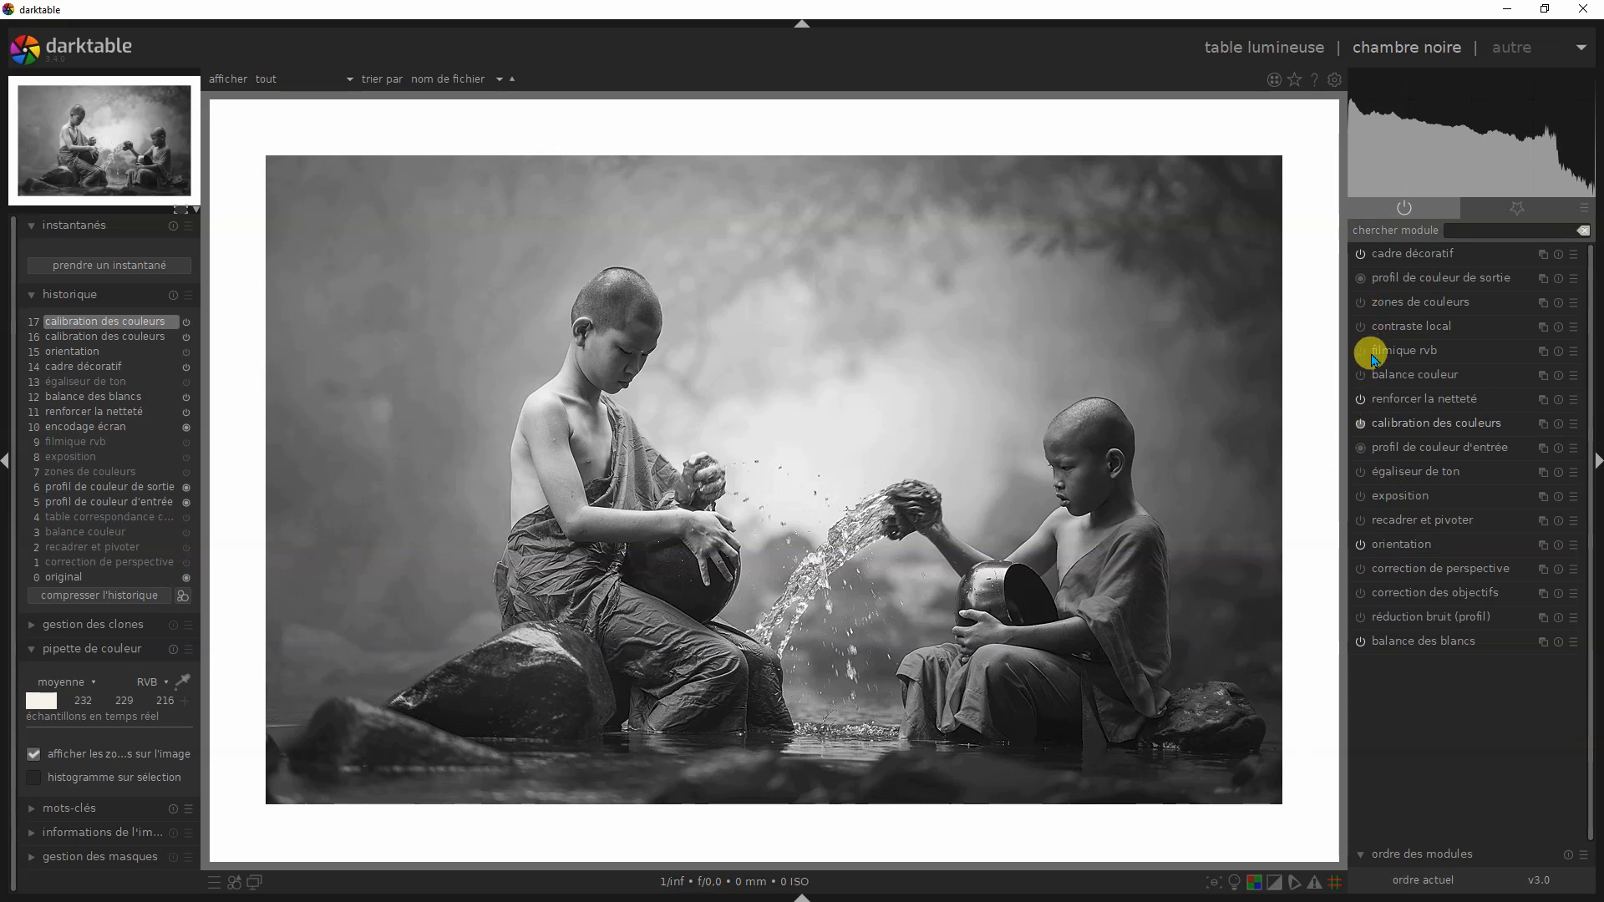
# - Enable balance couleur with contraste +1.41 % and hautes lumières facteur 9.84 %, and check the photo with the over/underexposure indicator
pyautogui.click(1361, 376)
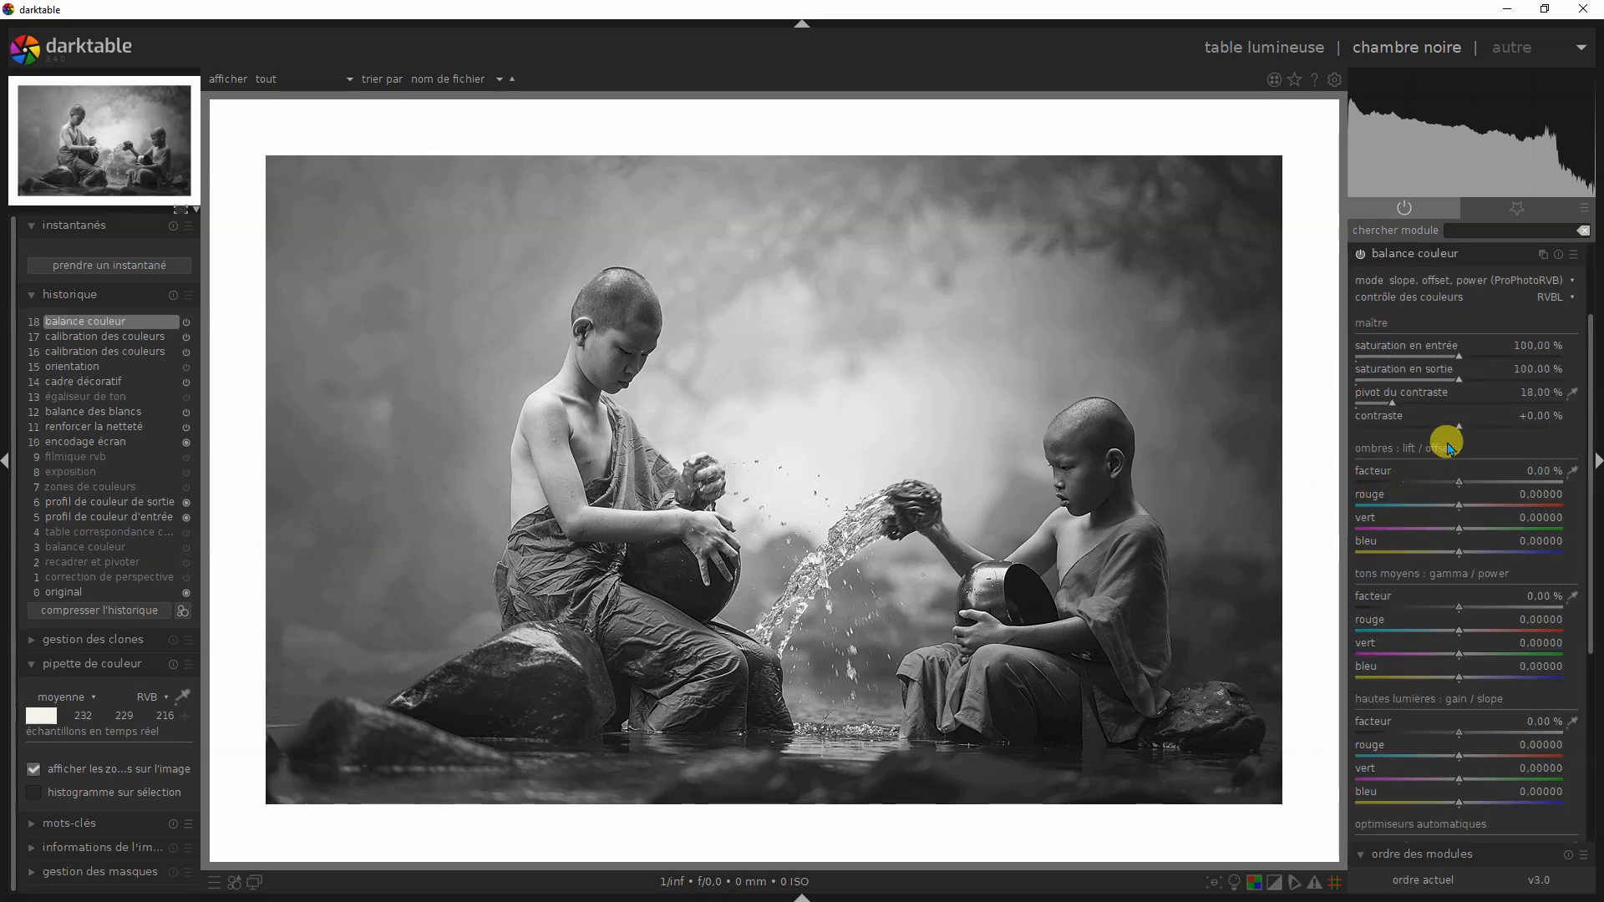
pyautogui.moveTo(1458, 427)
pyautogui.mouseDown()
pyautogui.moveTo(1437, 425)
pyautogui.moveTo(1508, 432)
pyautogui.moveTo(1464, 435)
pyautogui.mouseUp()
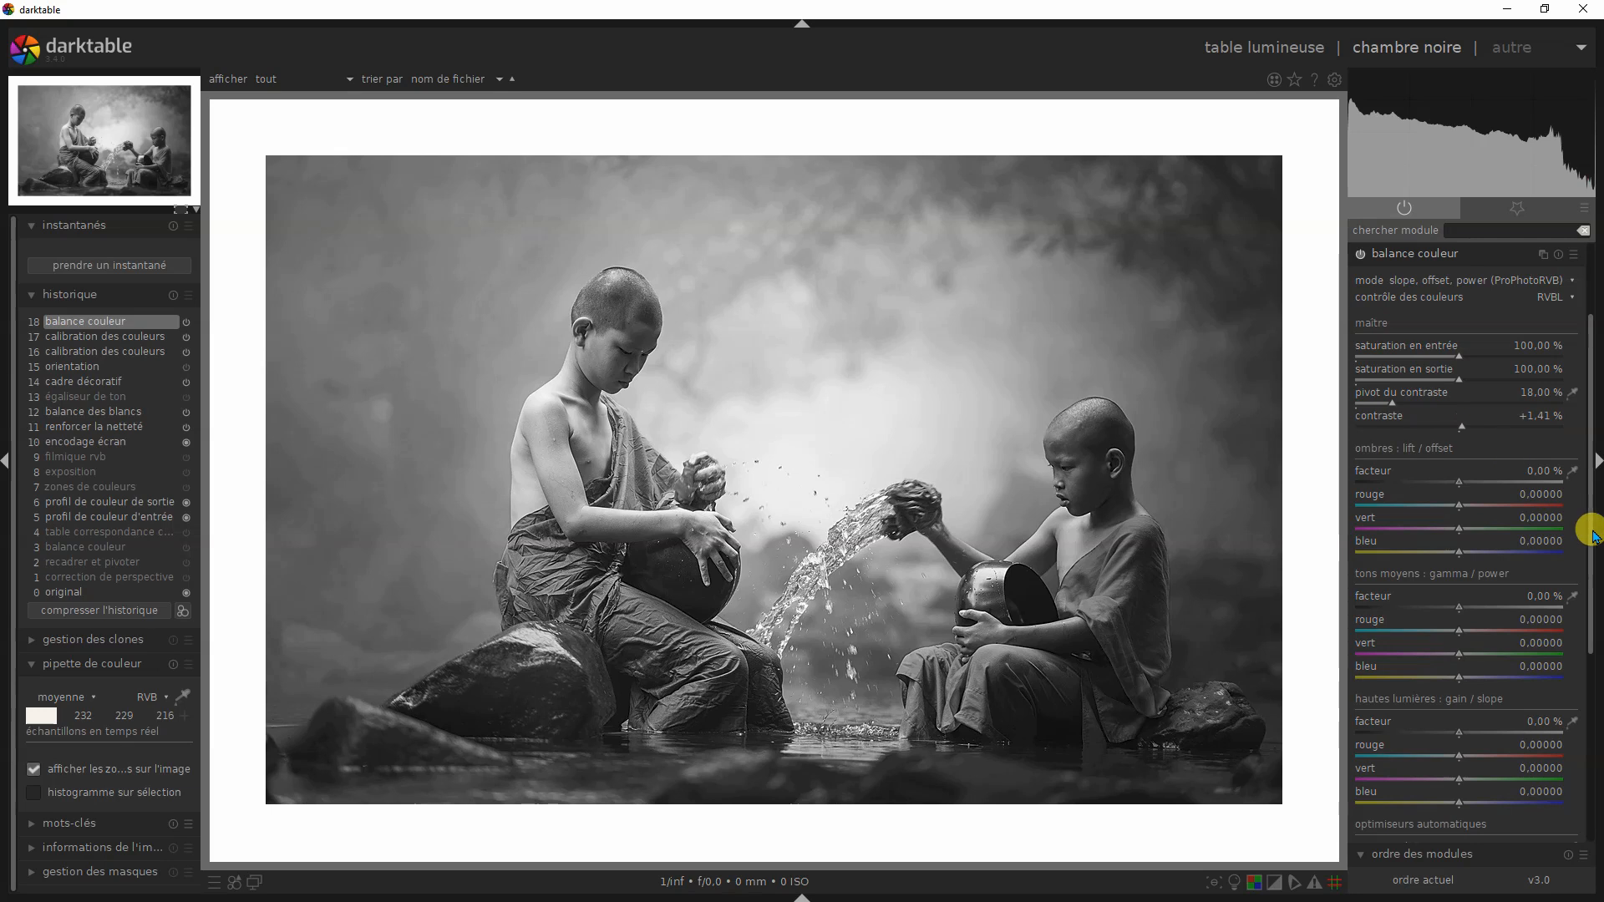
pyautogui.moveTo(1586, 562); pyautogui.dragTo(1586, 712)
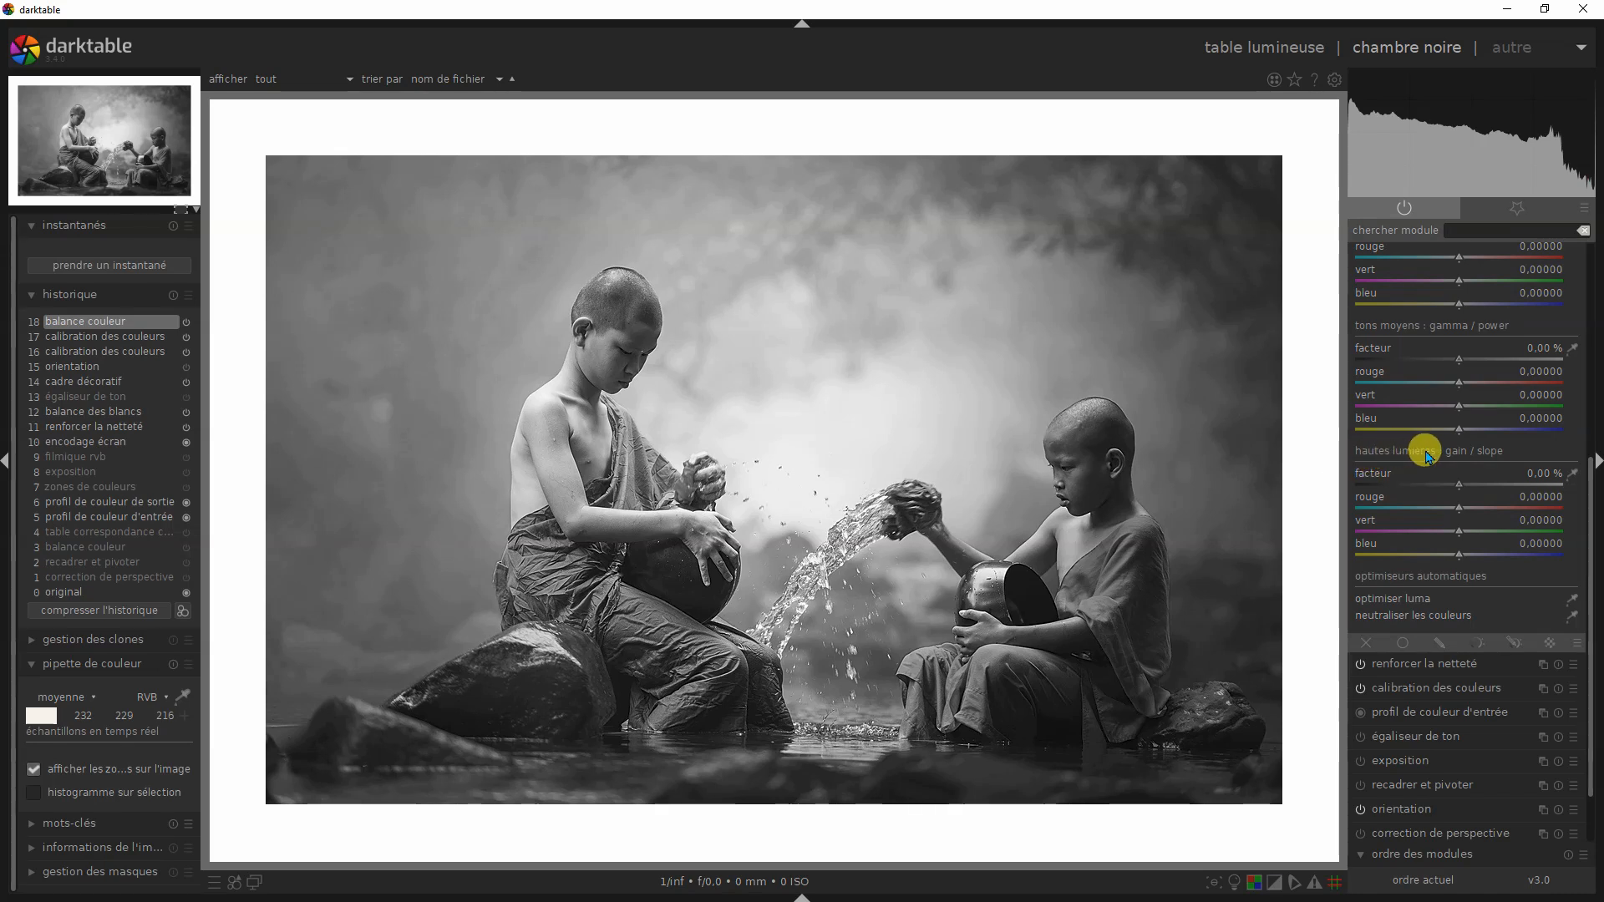
pyautogui.click(1475, 482)
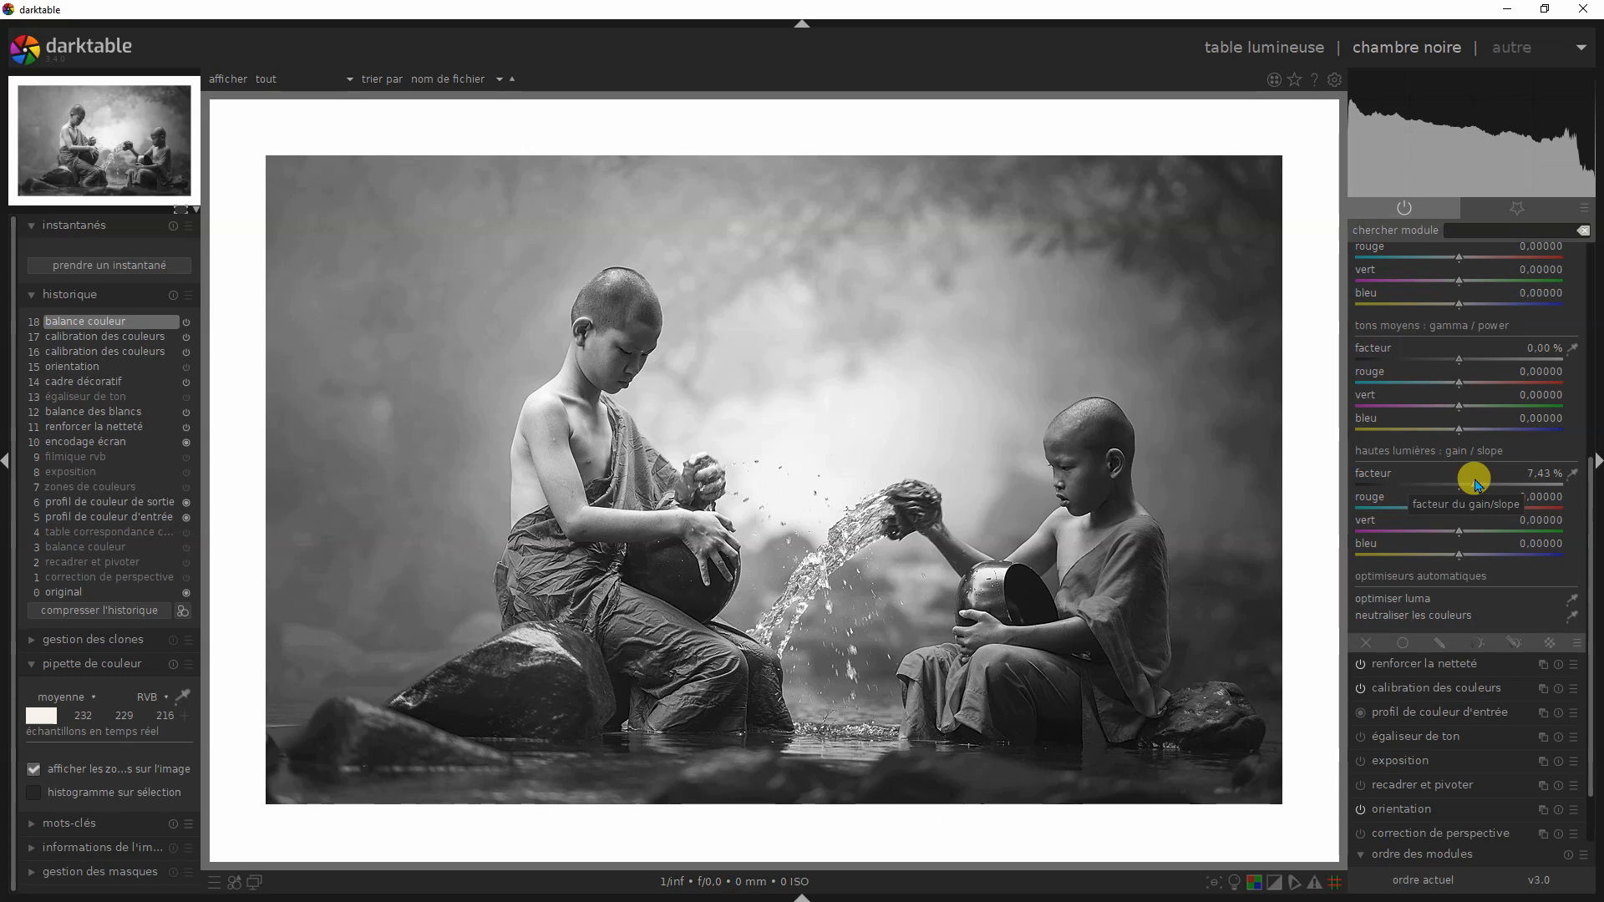
pyautogui.click(1479, 483)
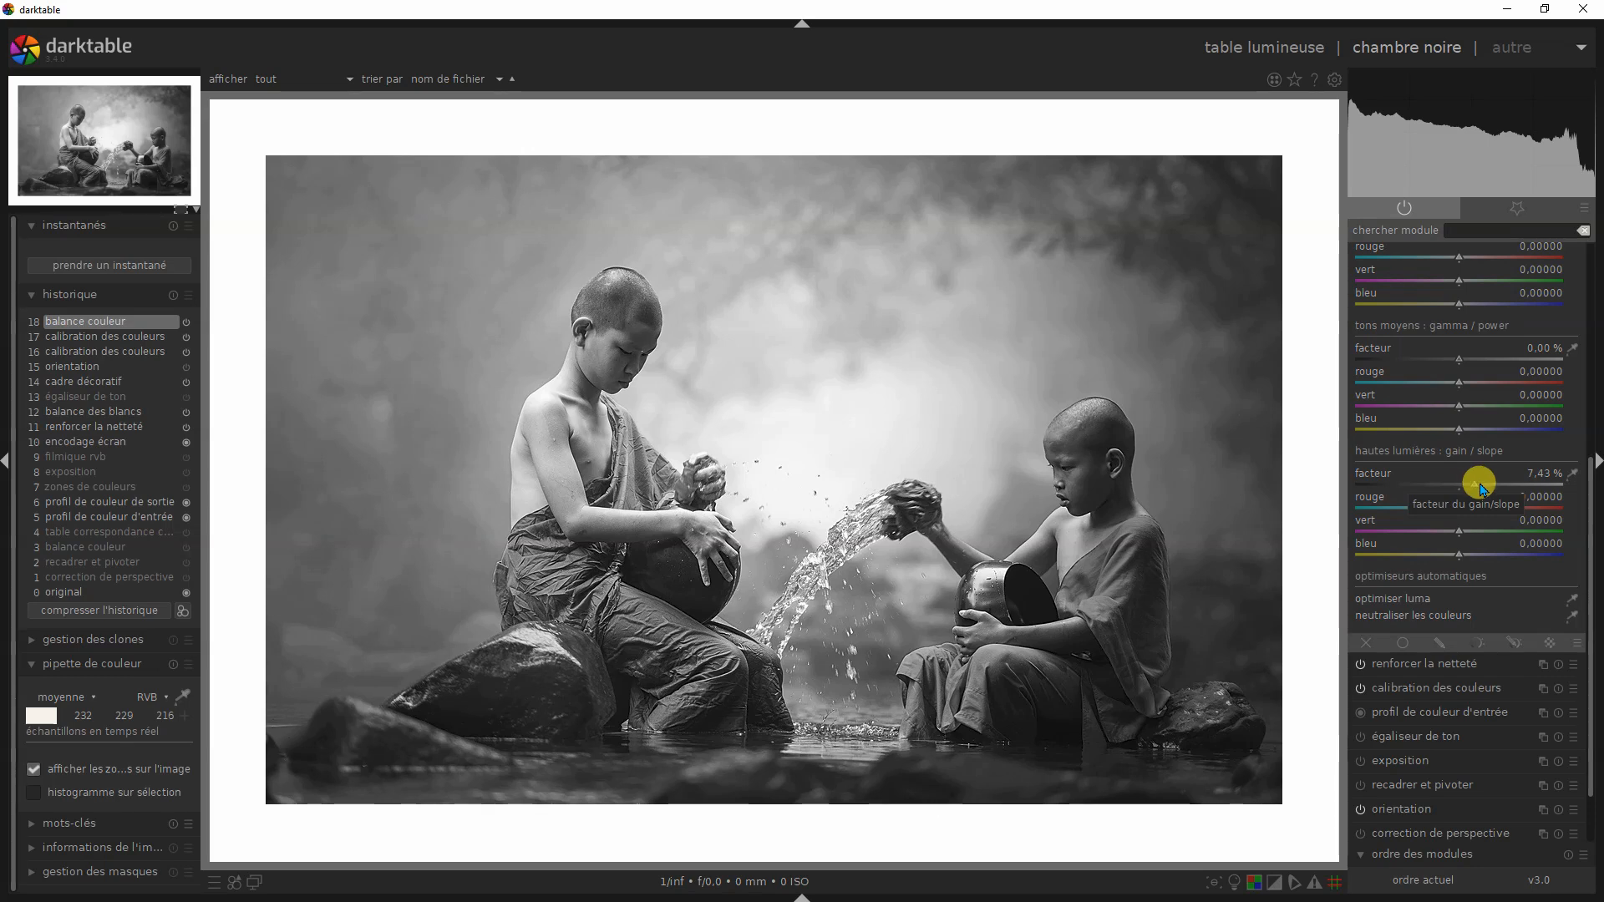
pyautogui.click(1275, 883)
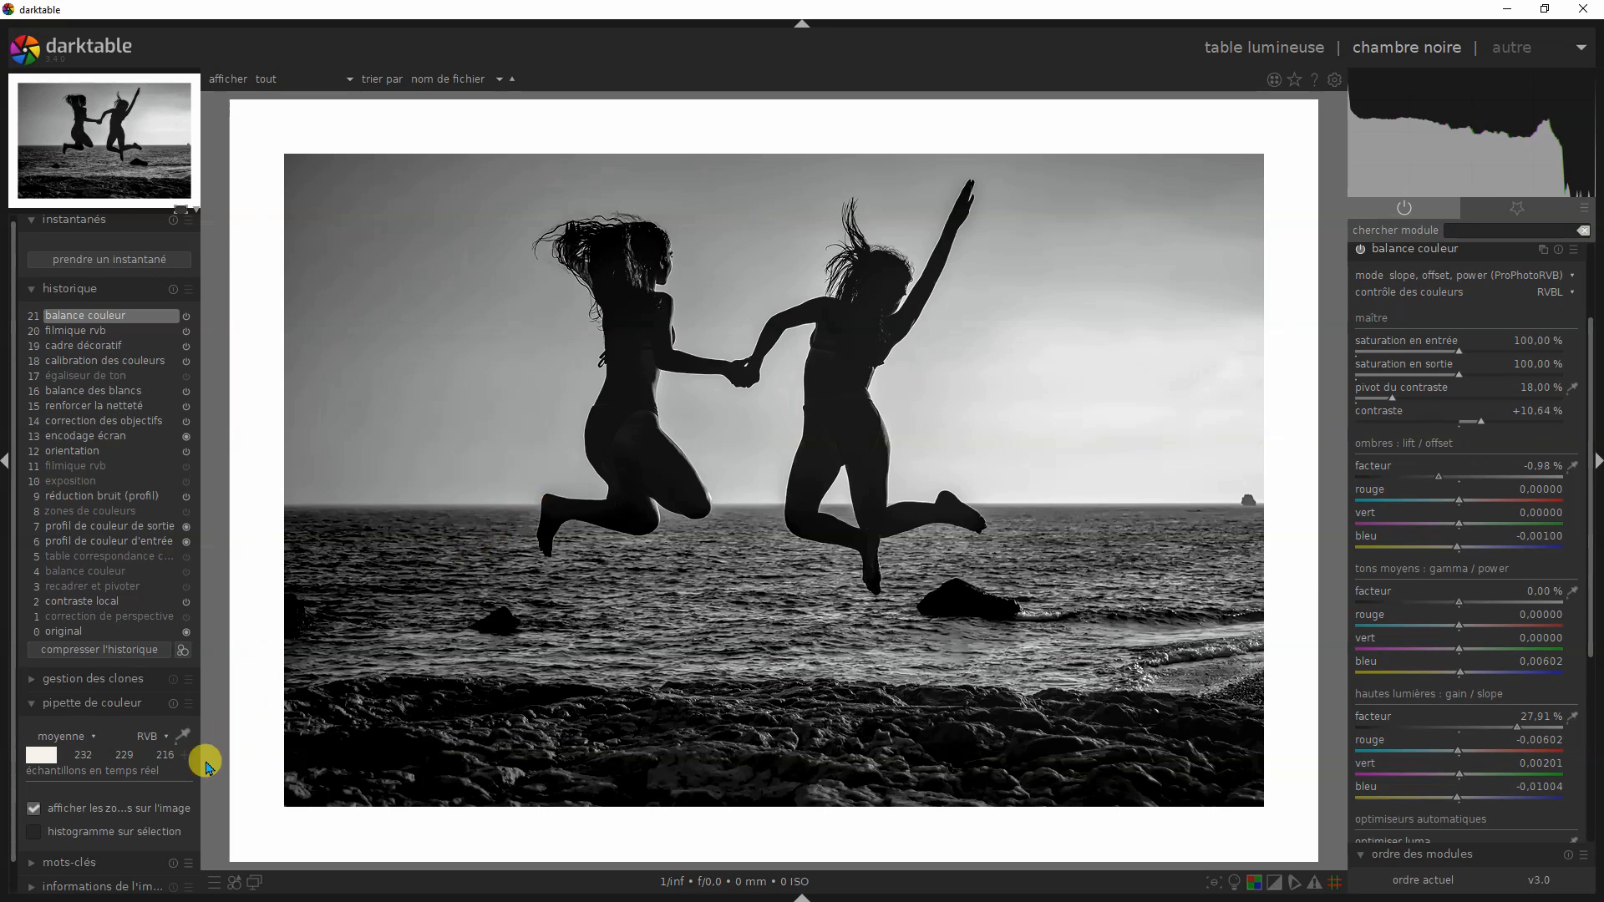
# - Compare the jumping women photo's original, calibration des couleurs, cadre décoratif and filmique rvb history states, and return to balance couleur
pyautogui.click(67, 631)
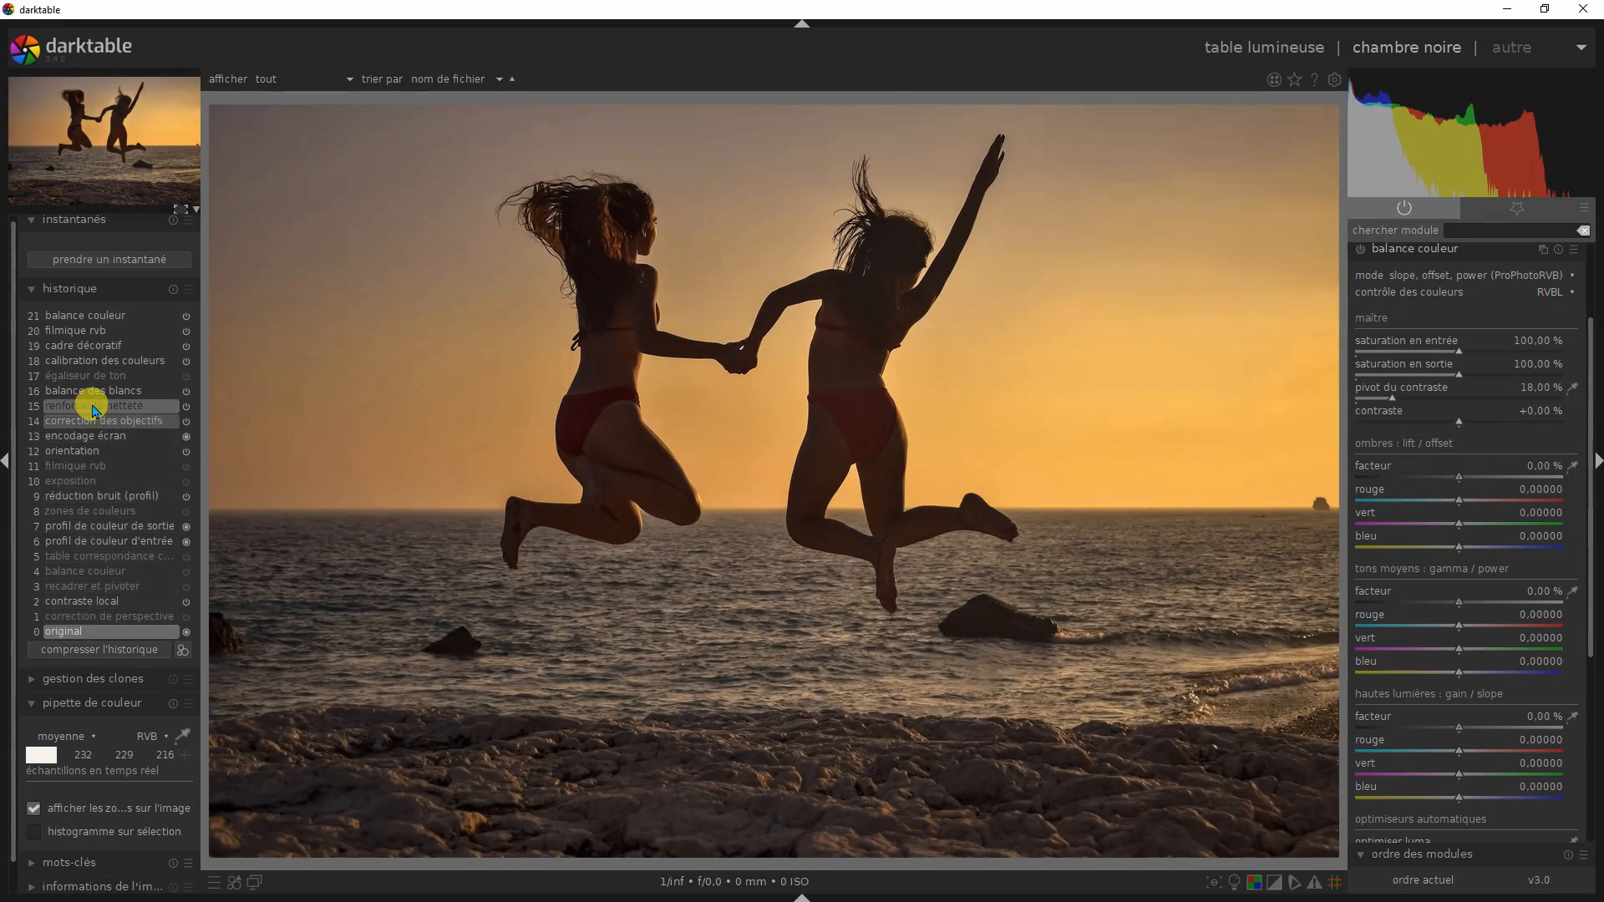
pyautogui.click(102, 361)
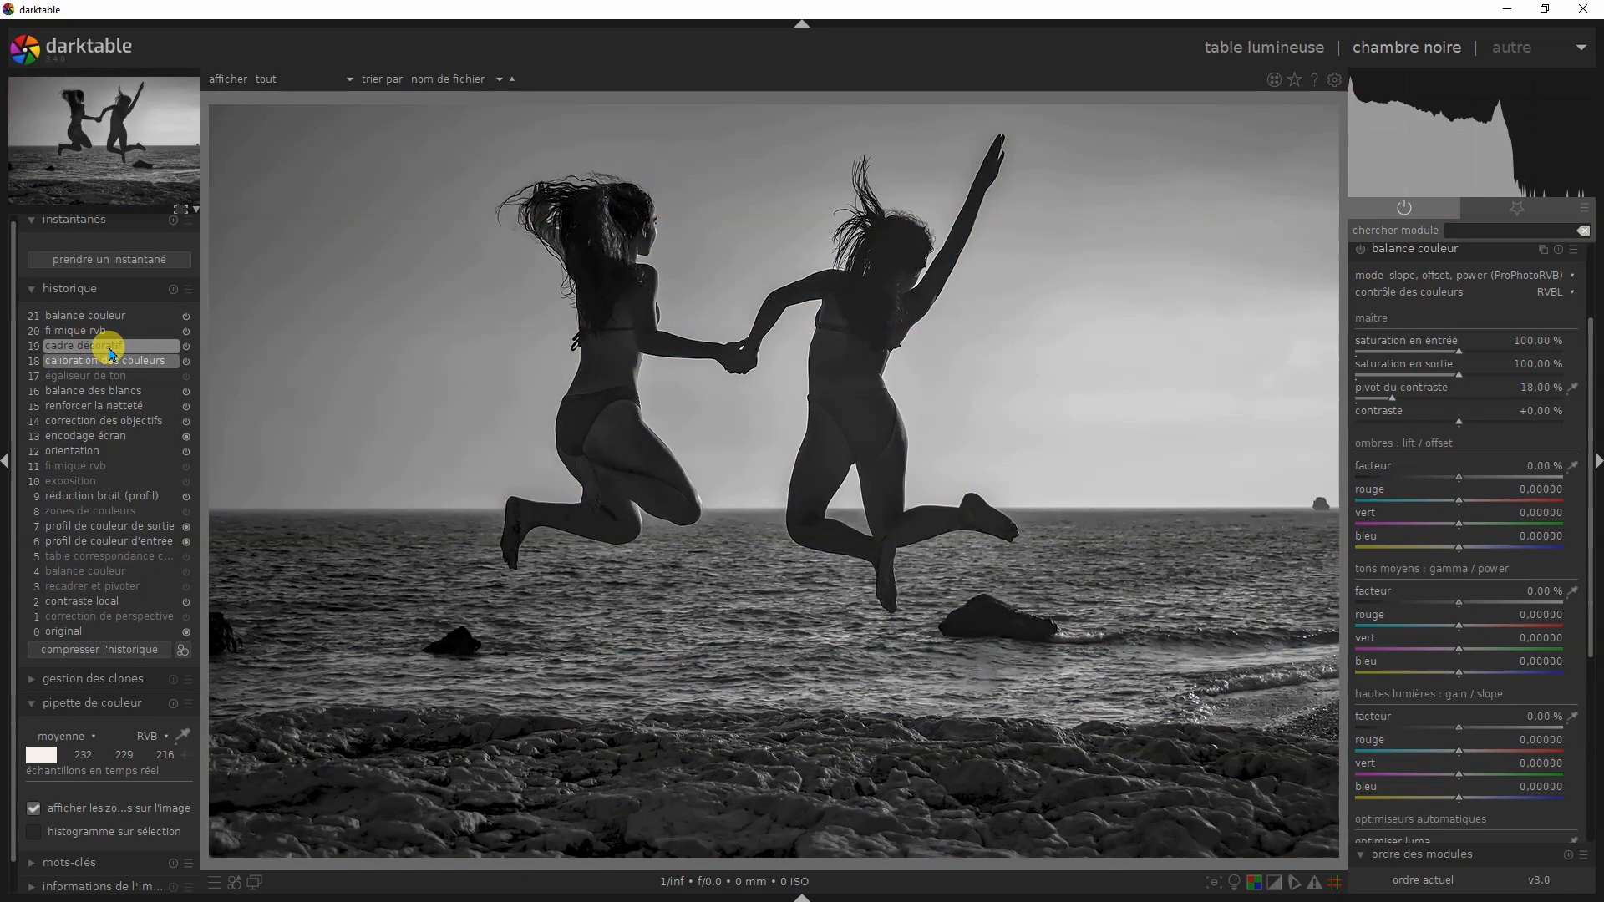
pyautogui.click(112, 350)
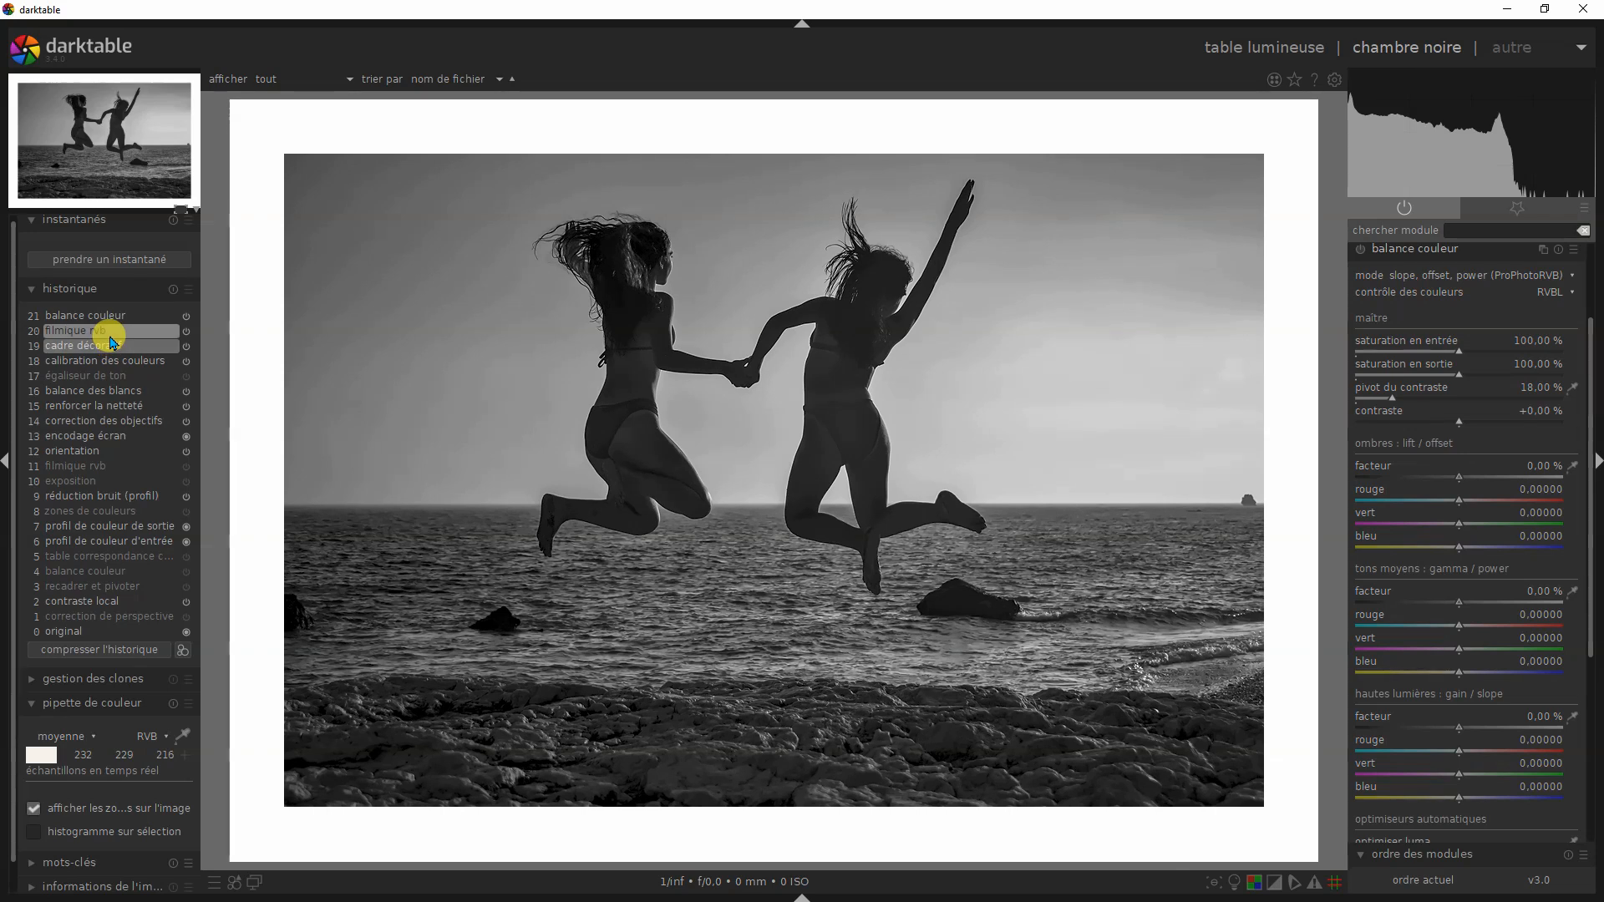
pyautogui.click(112, 338)
pyautogui.click(117, 319)
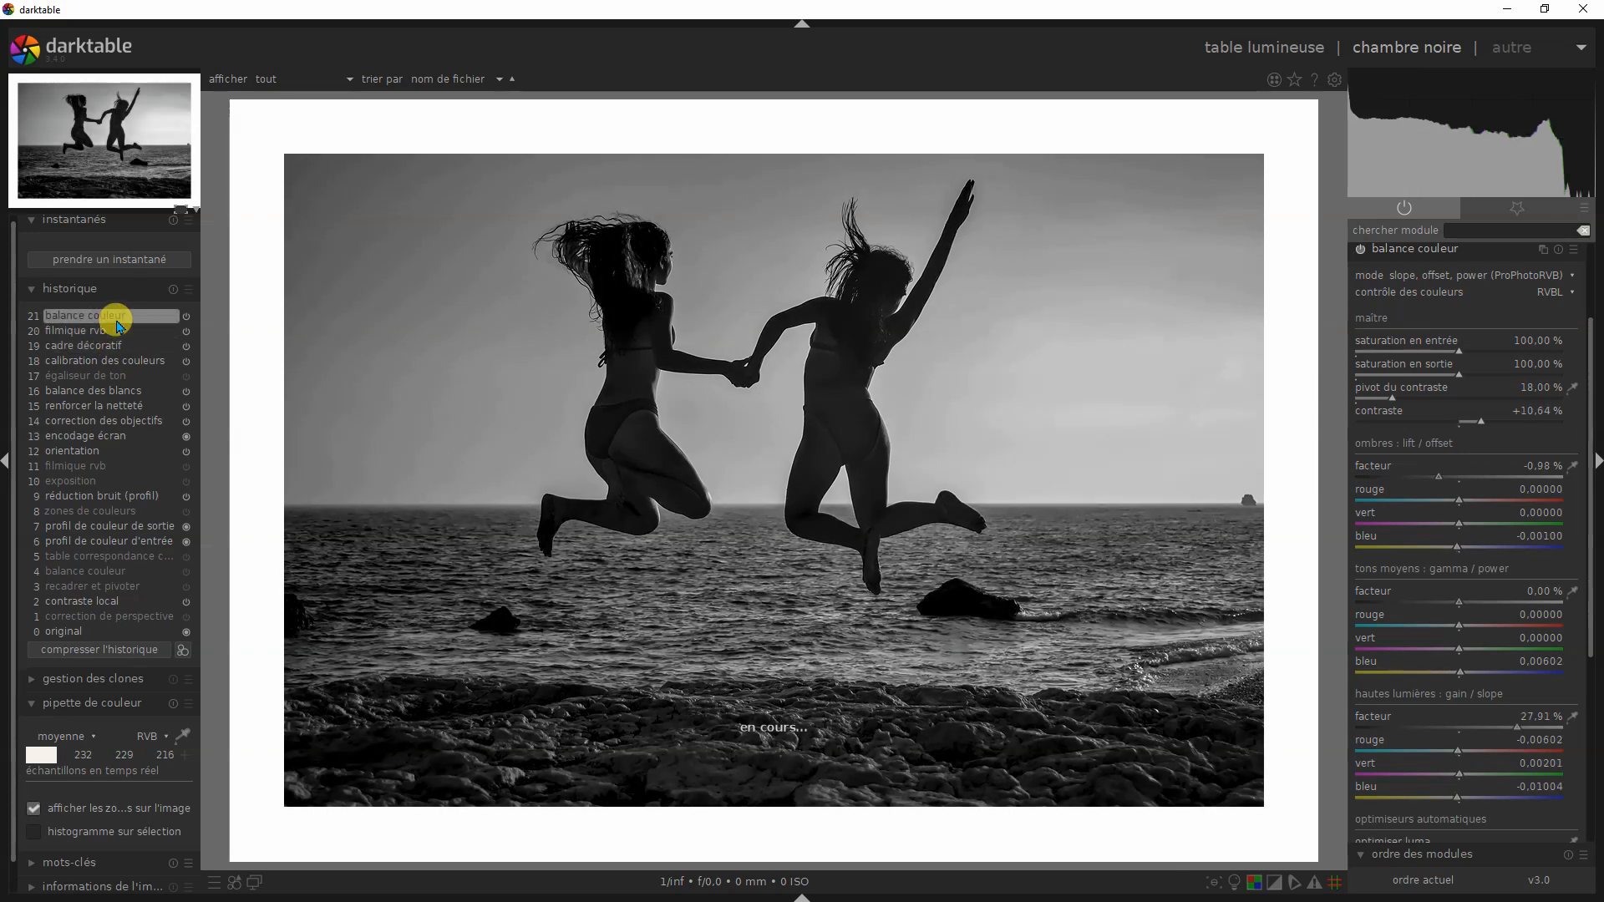